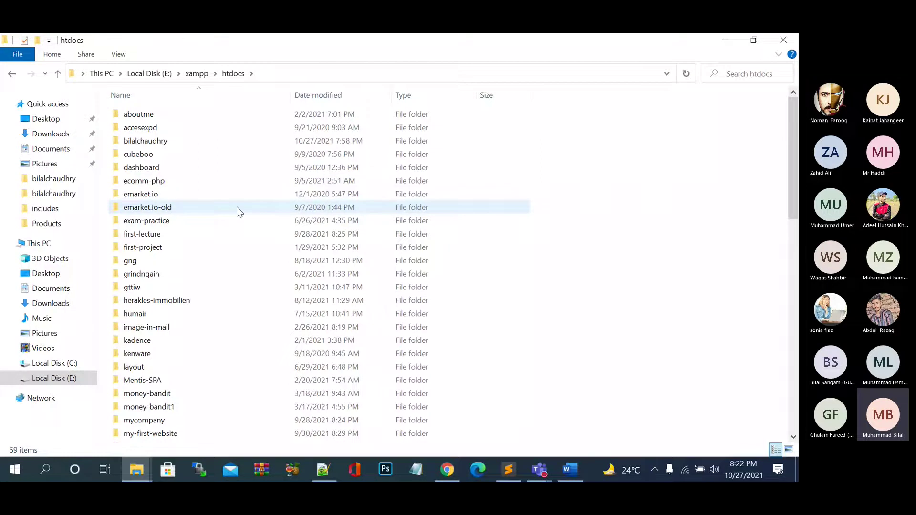
Extract wordpress-5.8.1.zip in place in htdocs and check the new wordpress folder's contents.
scroll(236, 207, "down", 15)
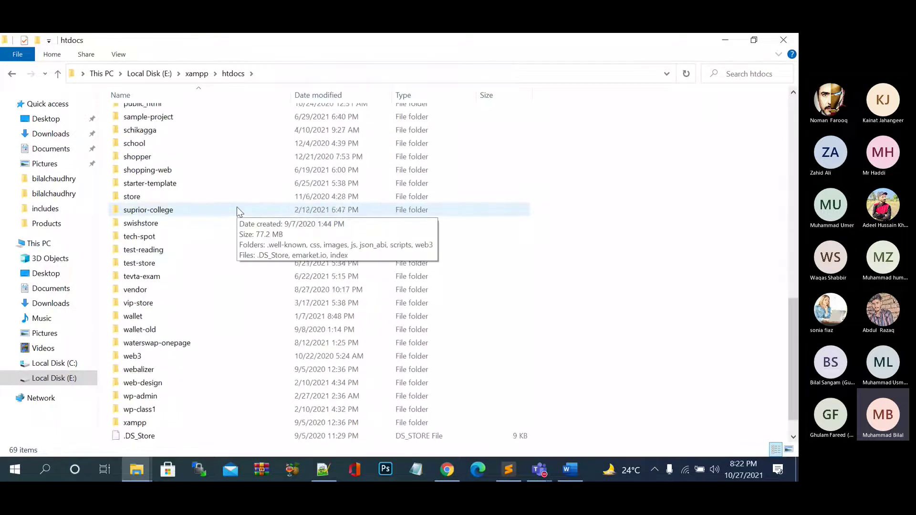
scroll(237, 207, "down", 2)
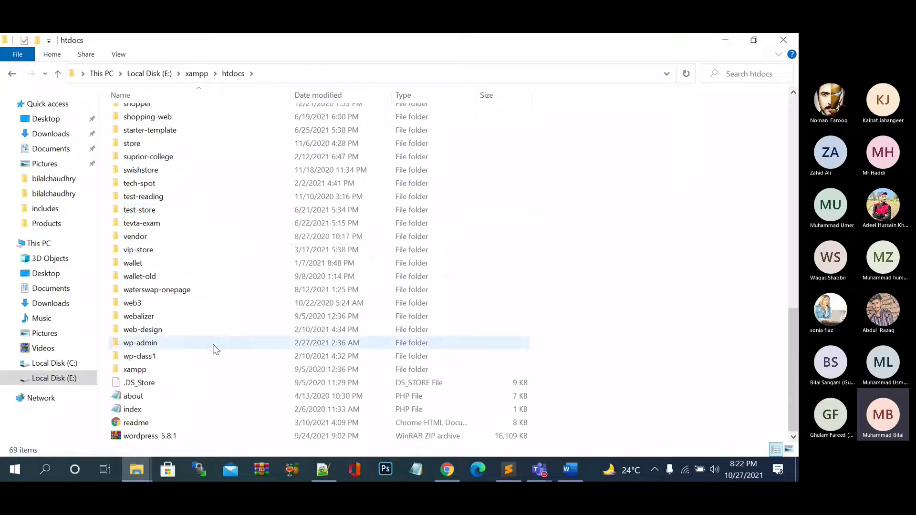
left_click(188, 436)
right_click(187, 436)
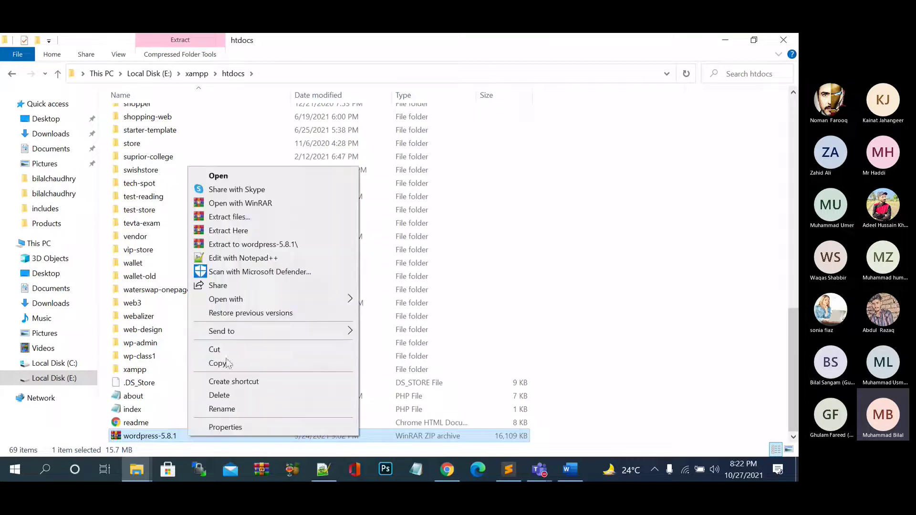
left_click(282, 232)
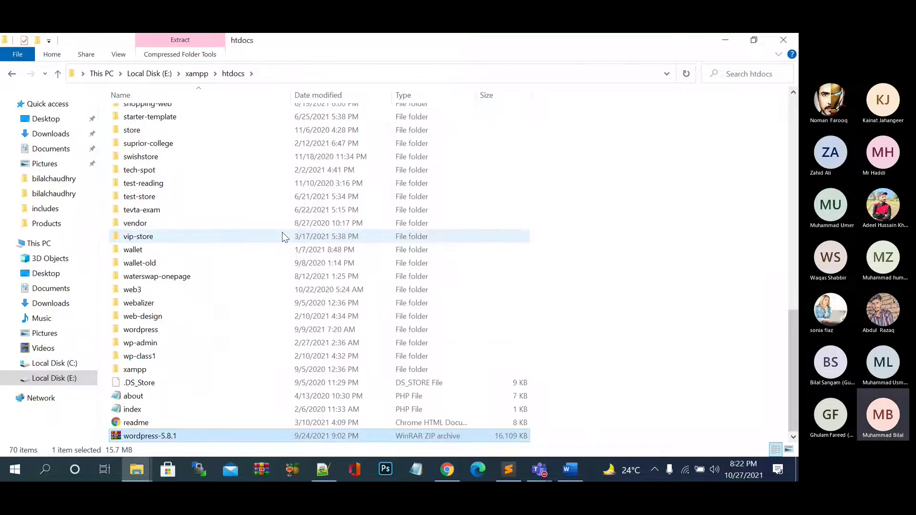
left_click(188, 328)
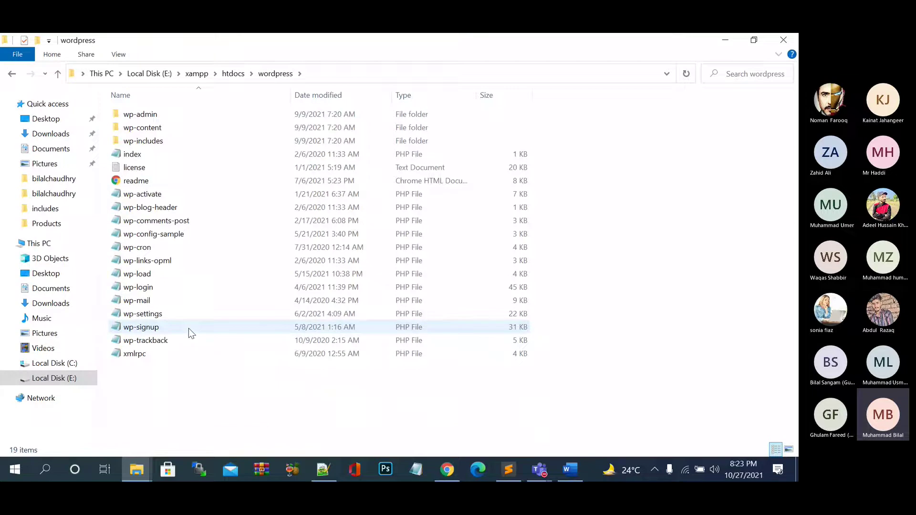
left_click(233, 74)
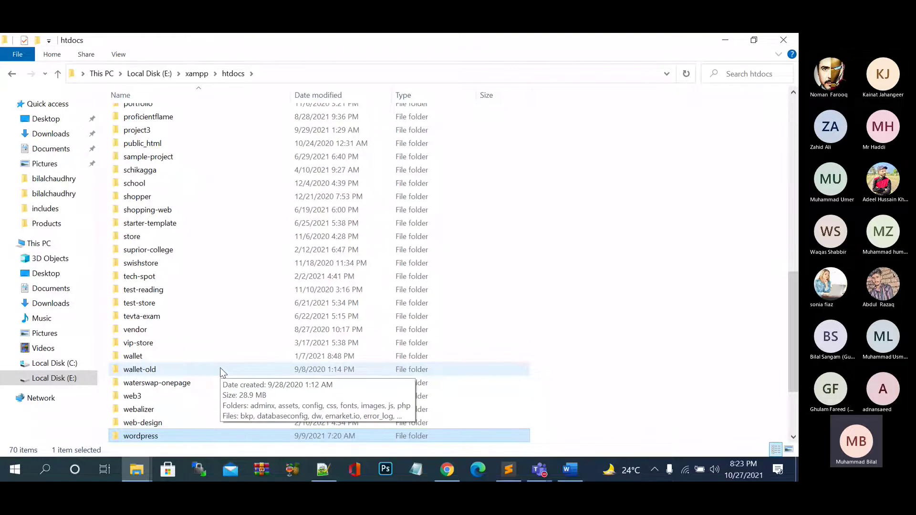
scroll(220, 368, "down", 2)
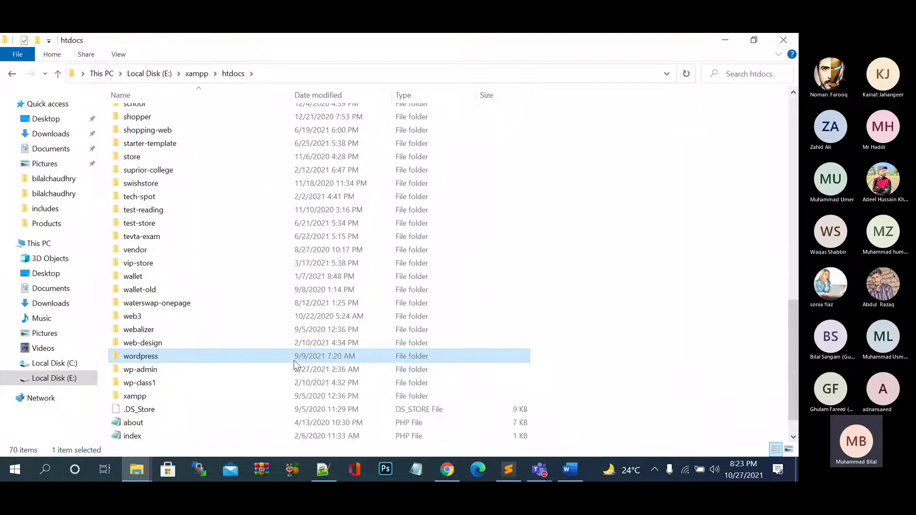
left_click(447, 470)
Open a new Chrome tab with localhost/ in the address bar.
left_click(645, 44)
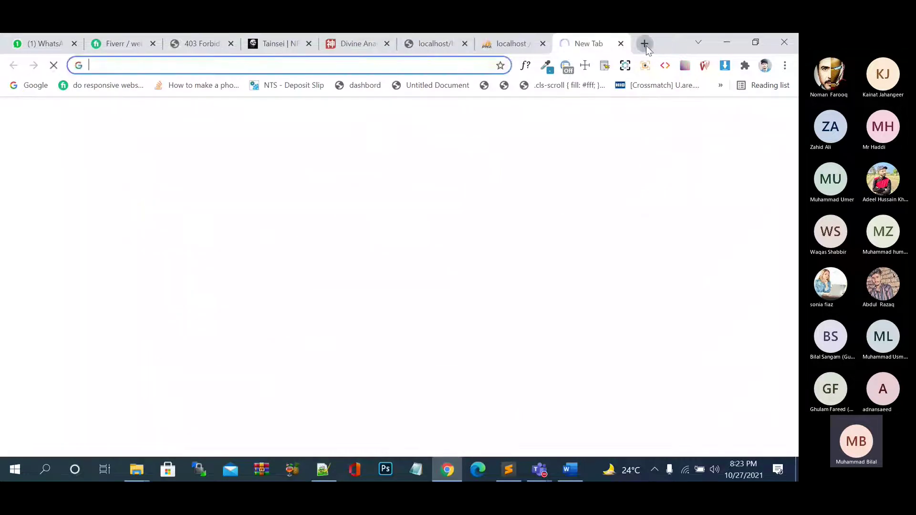
type("lo")
key("Right")
key("BackSpace")
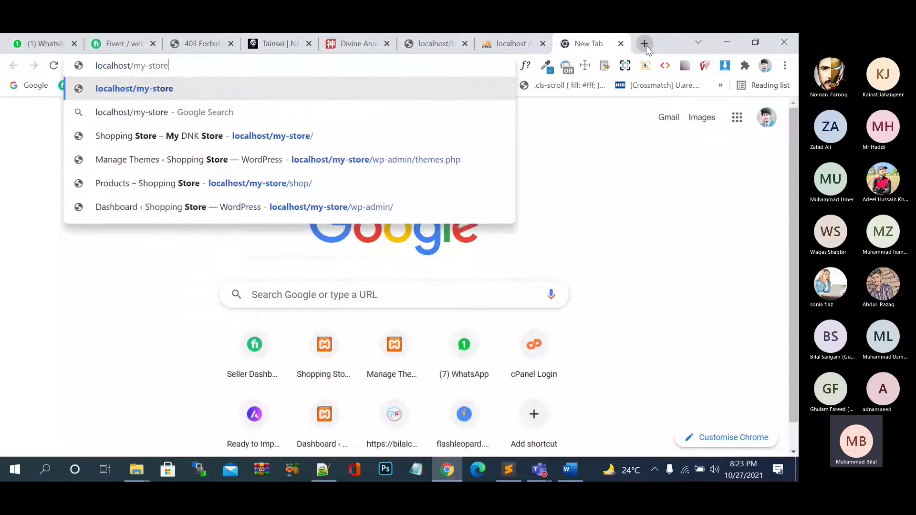
key("BackSpace")
key("BackSpace")
key("BackSpace")
key("BackSpace")
key("BackSpace")
key("BackSpace")
key("BackSpace")
key("BackSpace")
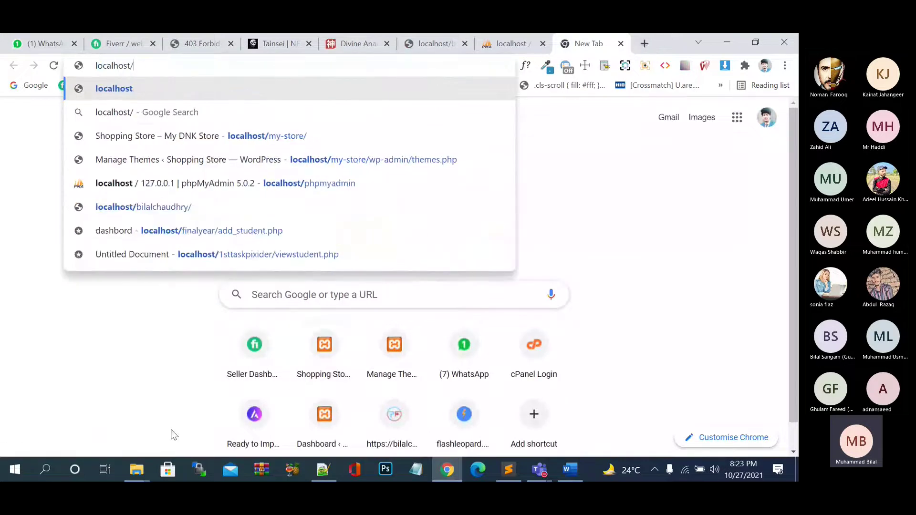
Bring the htdocs folder window back up in File Explorer.
left_click(136, 471)
left_click(99, 407)
mouse_move(136, 469)
left_click(219, 433)
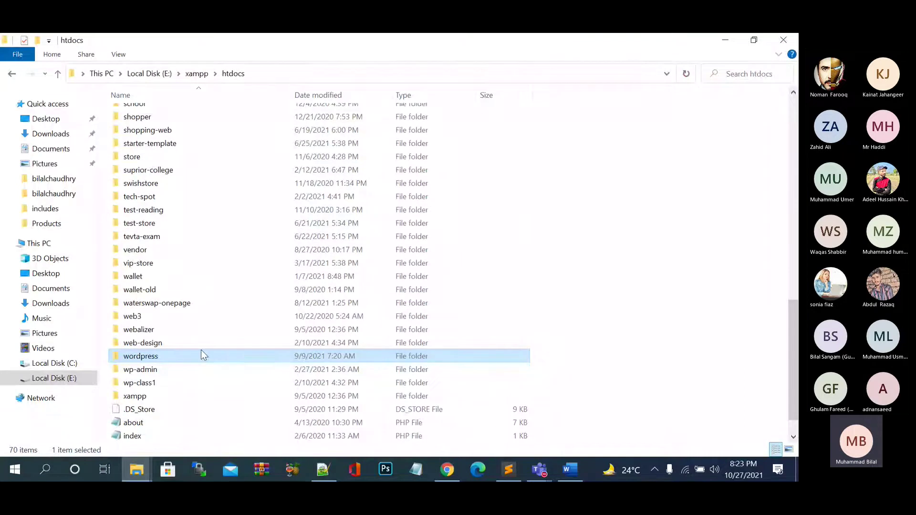
Rename the htdocs wordpress folder to new-store.
right_click(201, 351)
left_click(257, 326)
type("new")
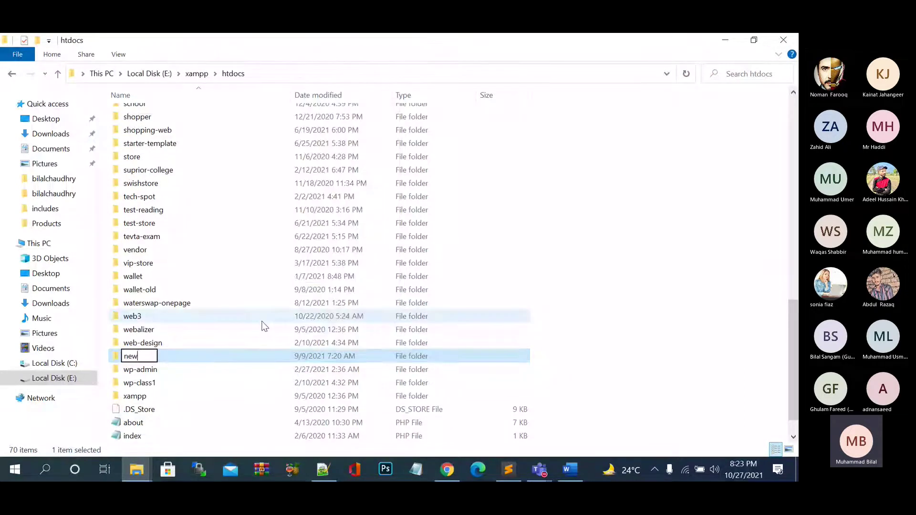
type("-store")
key("Return")
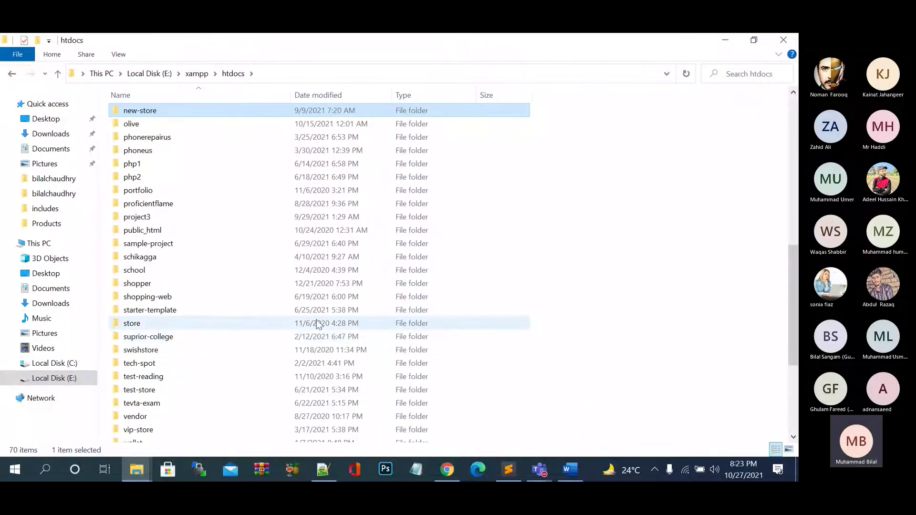
Load localhost/new-store/ in the browser to start the WordPress installer.
left_click(448, 471)
type("new")
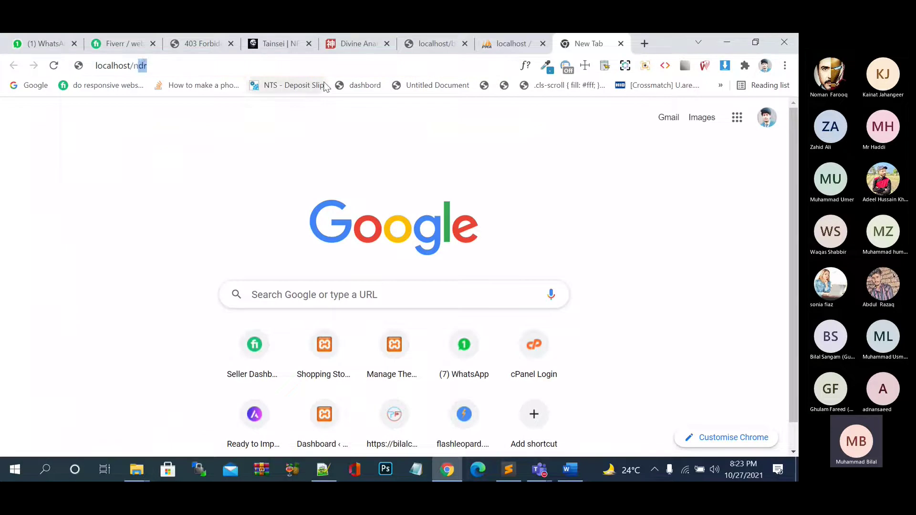
type("-store")
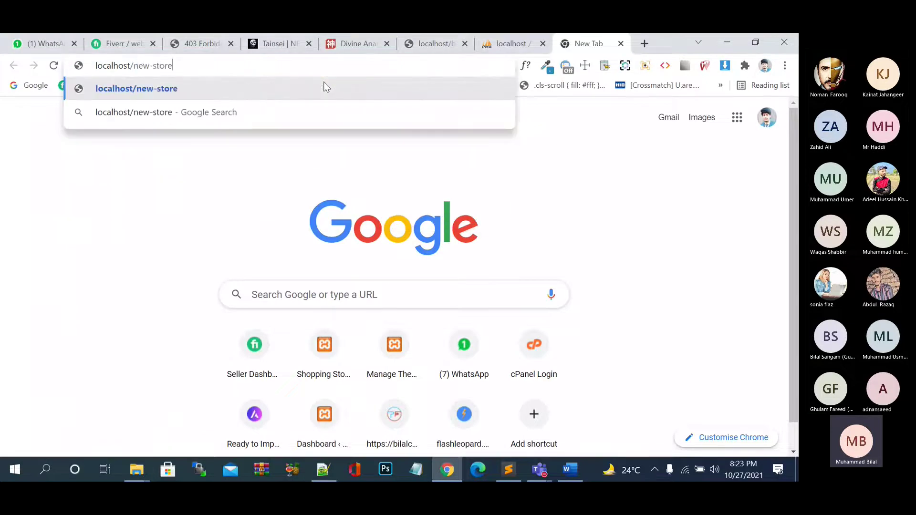
type("/")
key("Return")
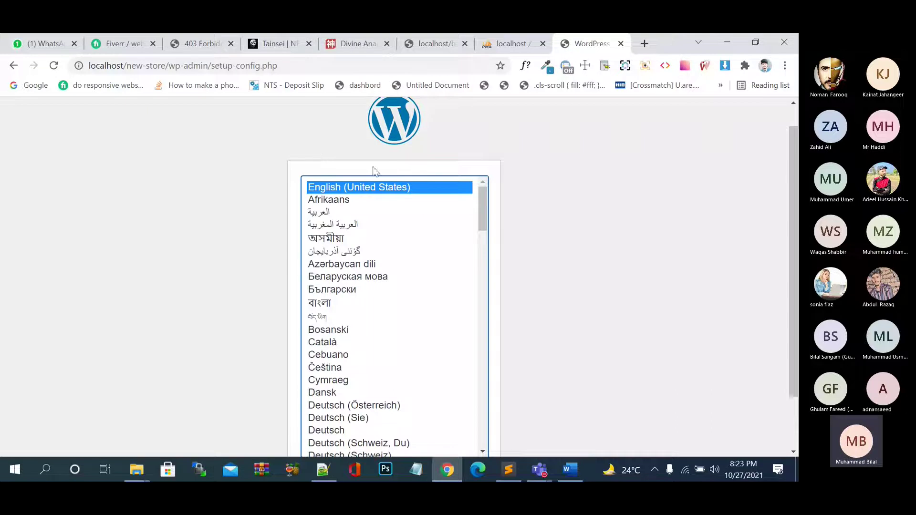
scroll(549, 239, "down", 2)
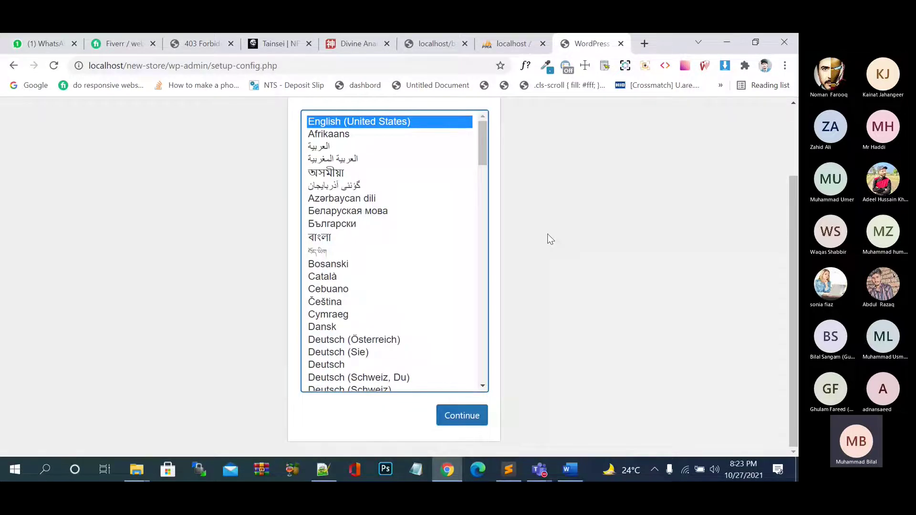
scroll(550, 238, "up", 1)
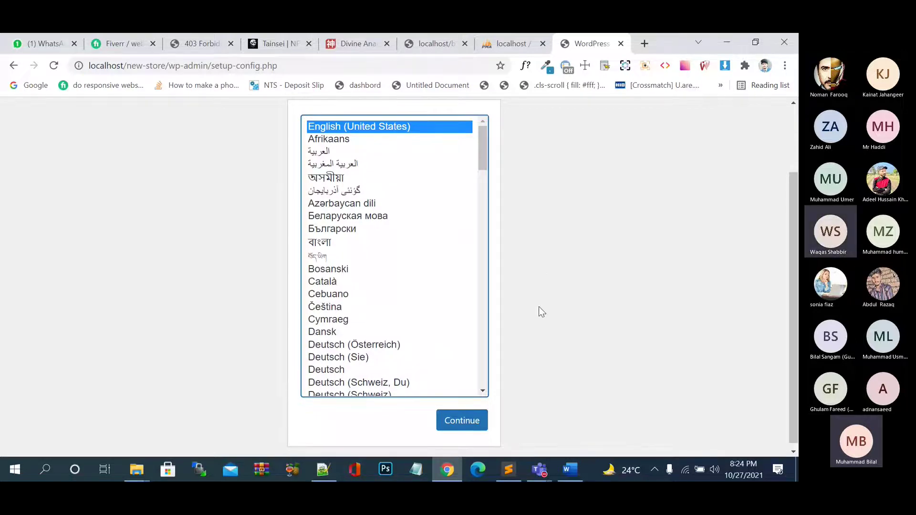
Keep English (United States) and proceed to the database details step.
left_click(463, 422)
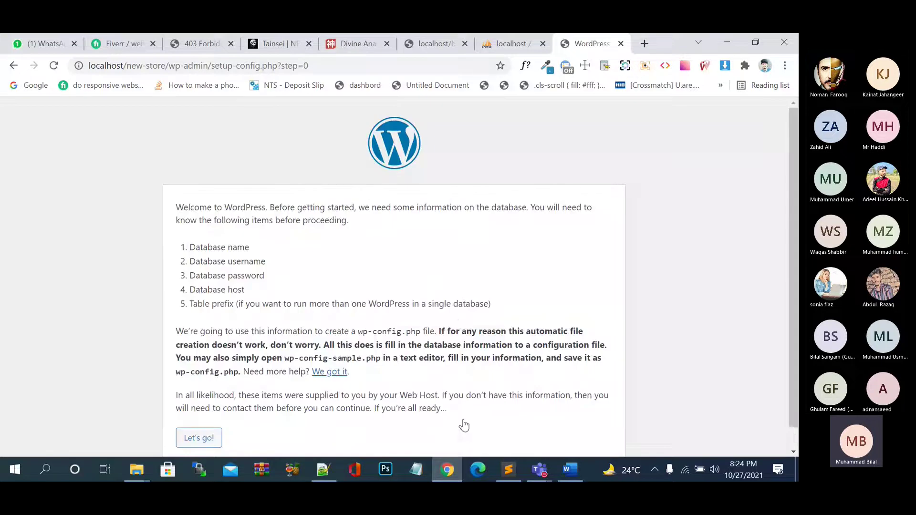
scroll(455, 319, "down", 1)
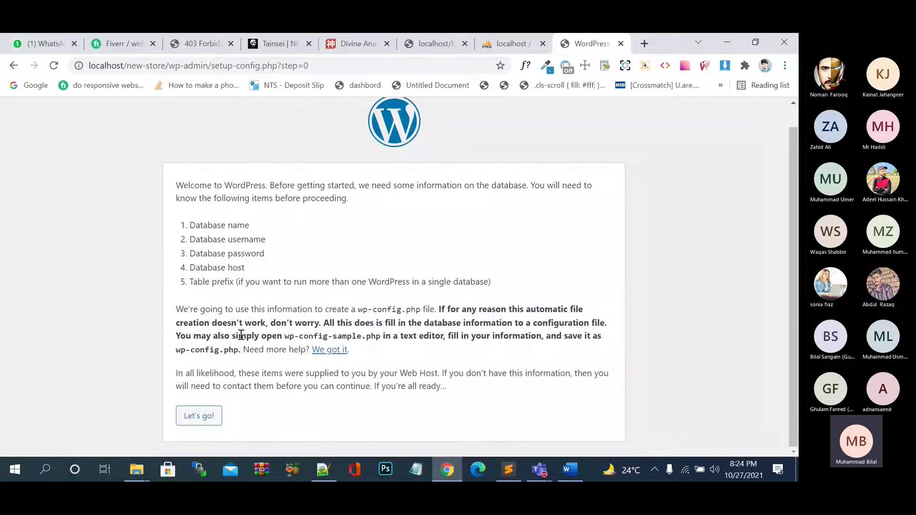
left_click(212, 424)
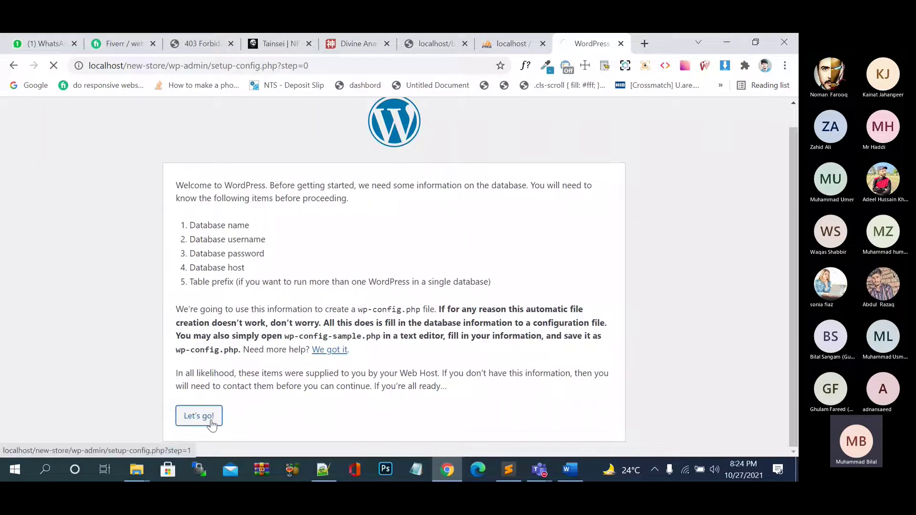
key("ctrl+shift+Tab")
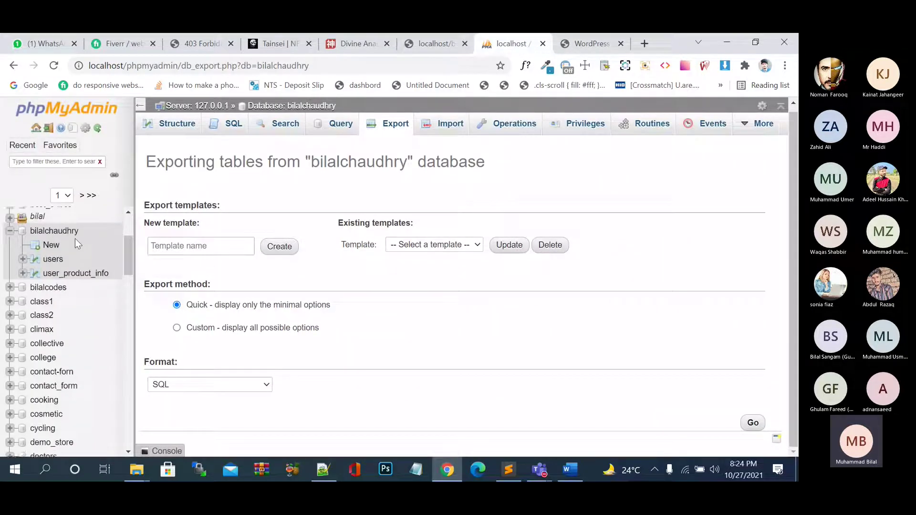
Add a database named new_store from phpMyAdmin's Databases page.
scroll(16, 219, "up", 3)
left_click(33, 215)
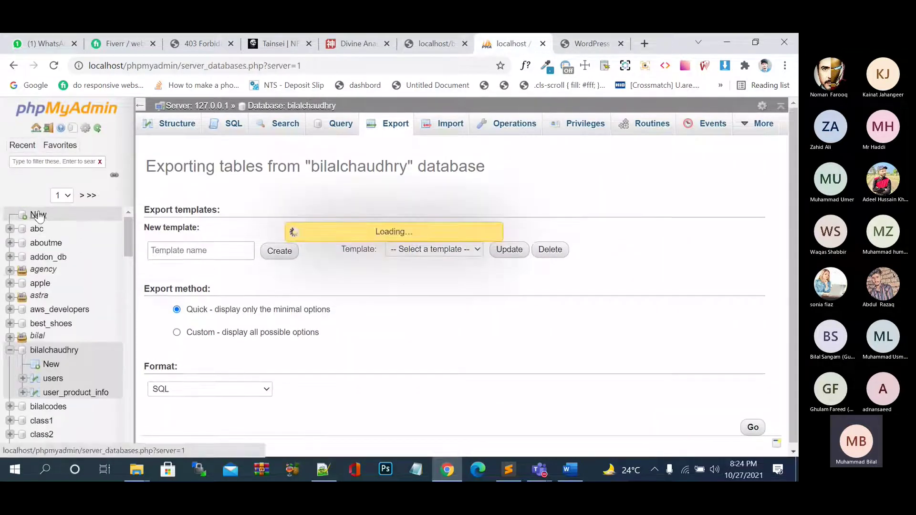
left_click(201, 213)
type("n")
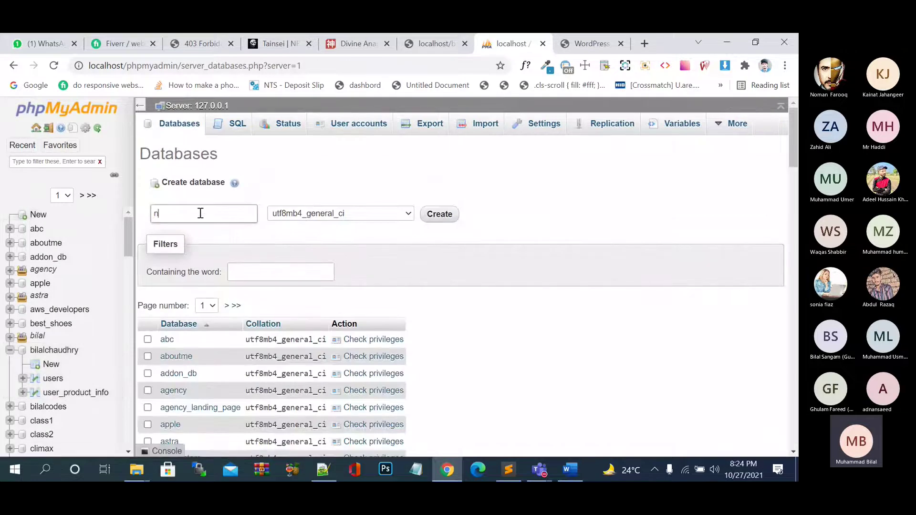
type("ew_store")
left_click(436, 222)
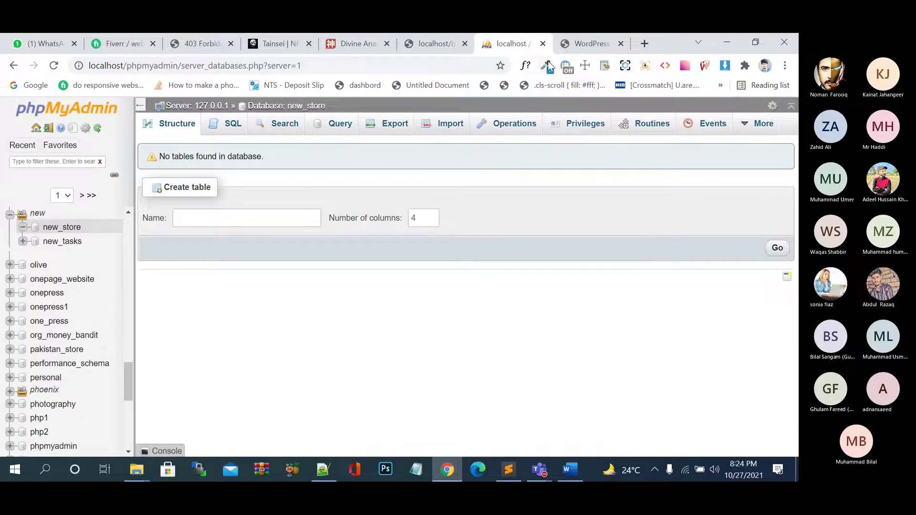
left_click(575, 44)
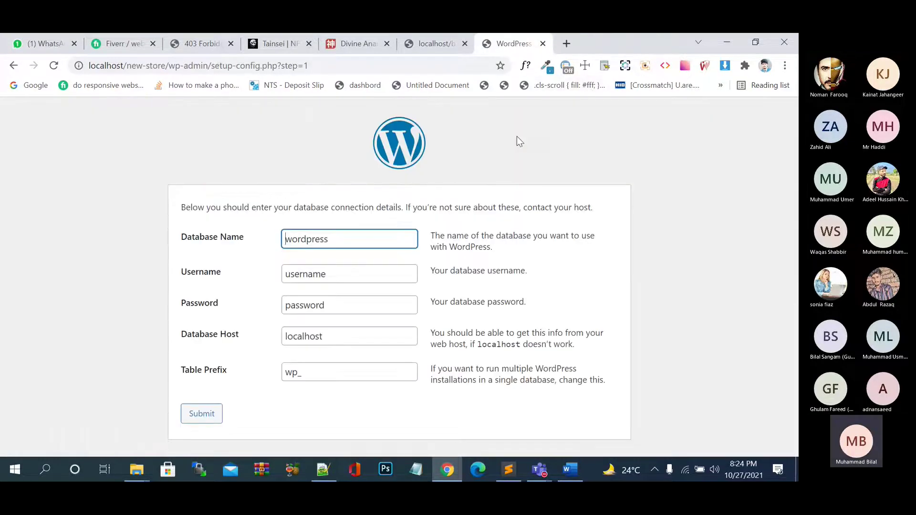
Submit database name new_store, username root and an empty password.
double_click(306, 239)
type("new_store")
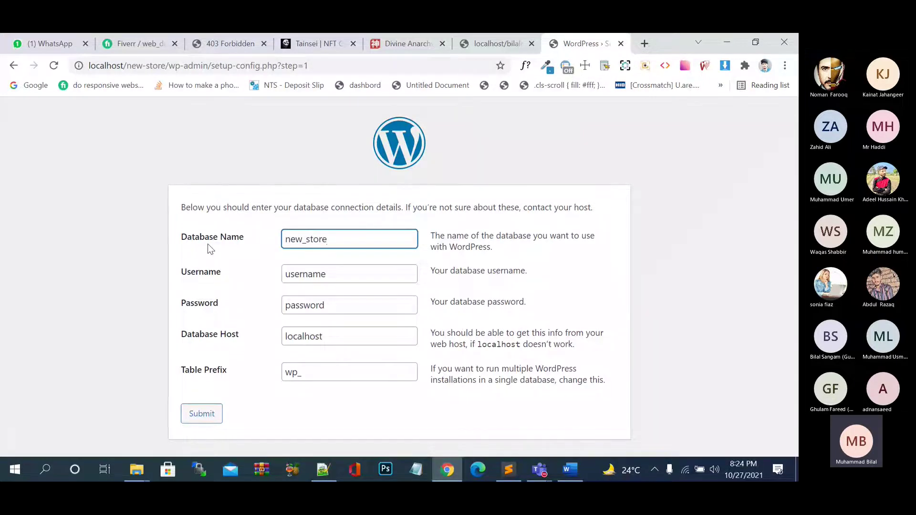
key("Tab")
type("root")
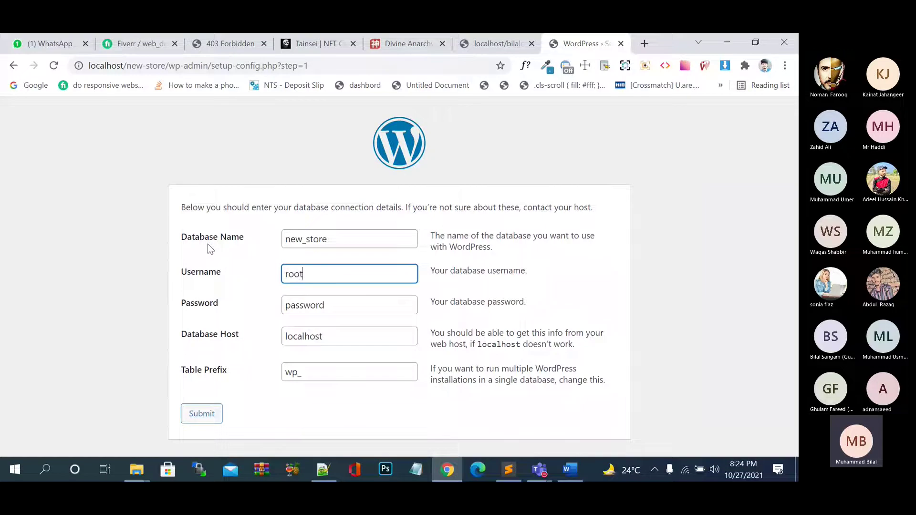
key("Tab")
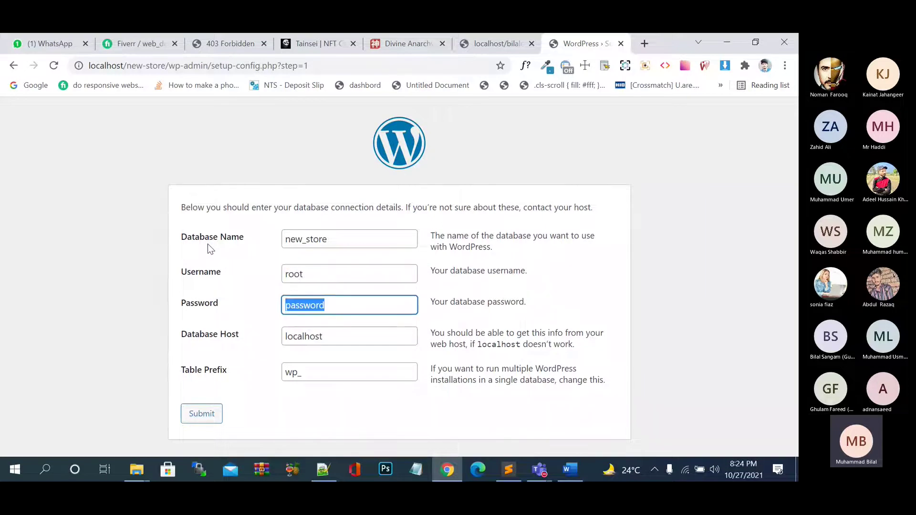
key("BackSpace")
left_click(213, 413)
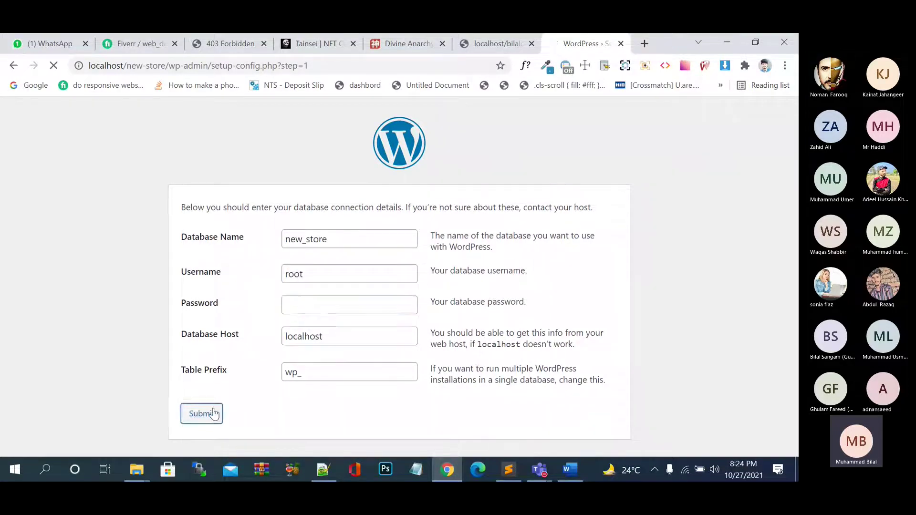
Run the installation and enter 'new Store' as the site title.
left_click(246, 260)
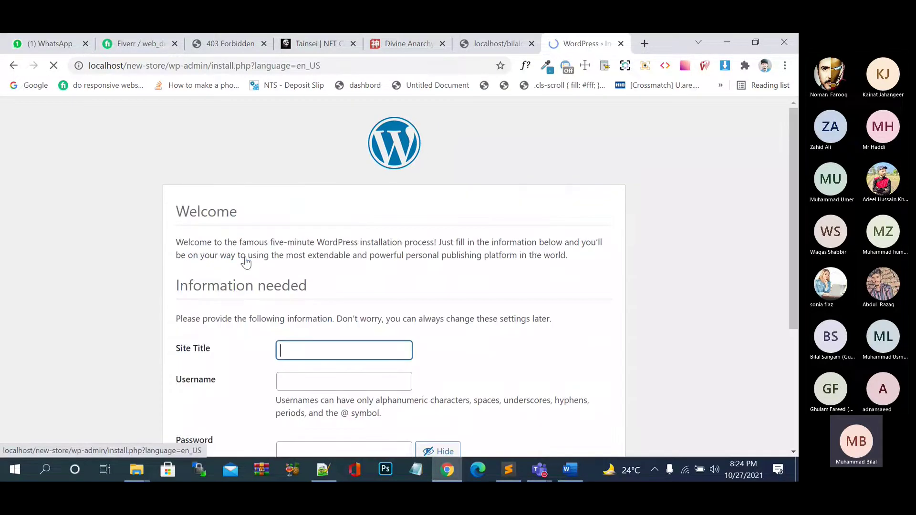
scroll(307, 310, "down", 2)
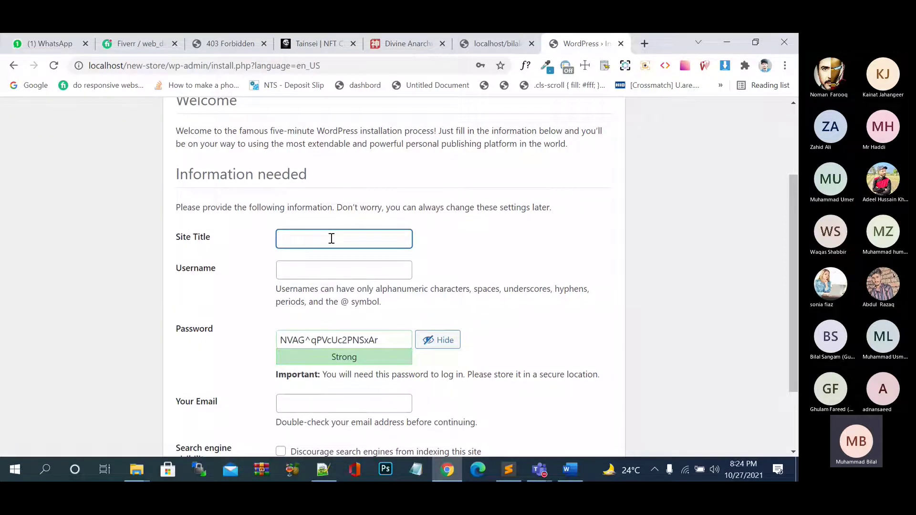
type("new Store")
Reply 'ok' in the Fiverr order chat and open the new message notification.
left_click(114, 42)
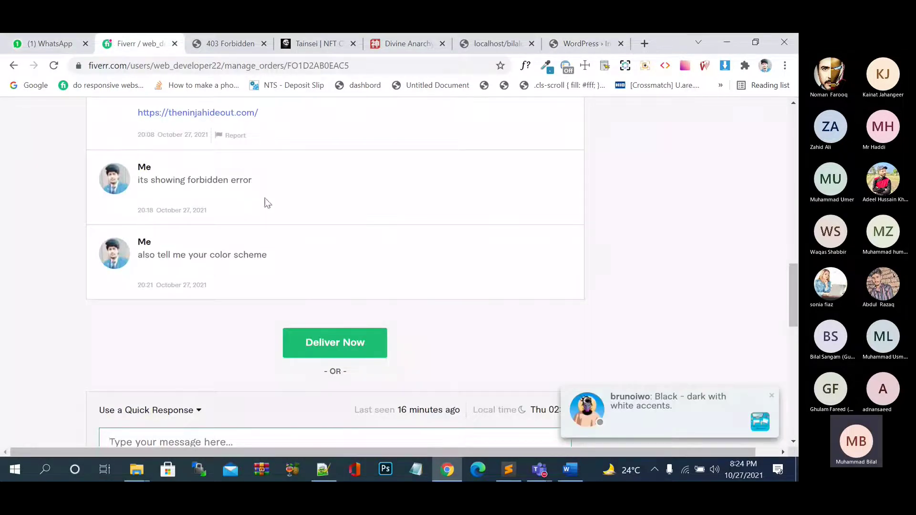
left_click(279, 439)
type("ok")
key("Return")
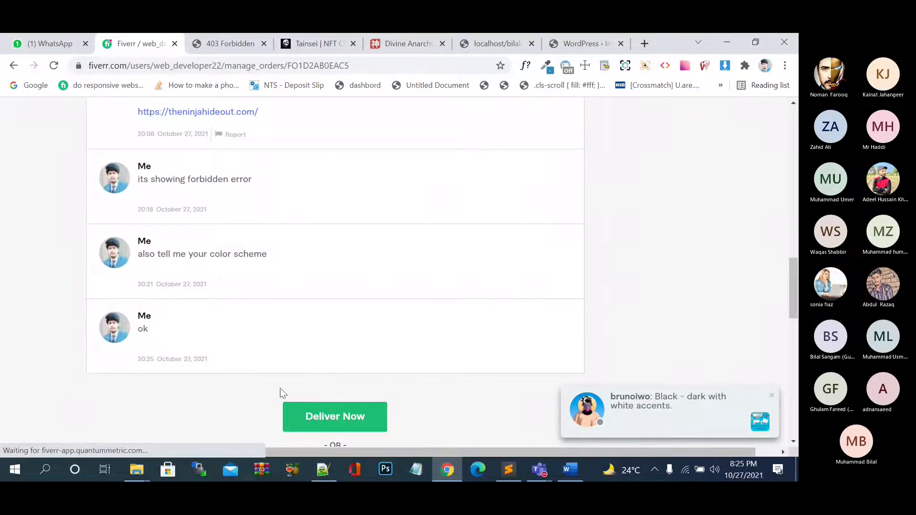
left_click(334, 47)
left_click(115, 41)
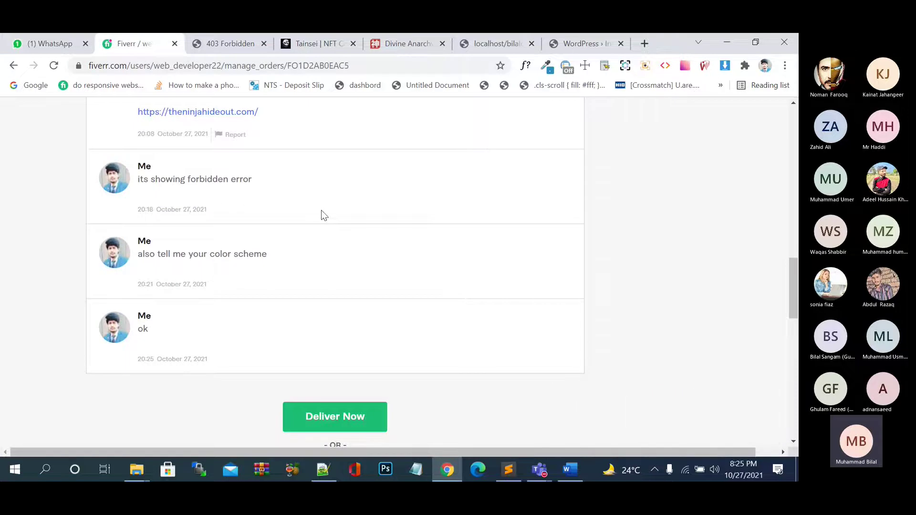
scroll(313, 221, "down", 6)
scroll(312, 217, "down", 2)
scroll(313, 219, "up", 6)
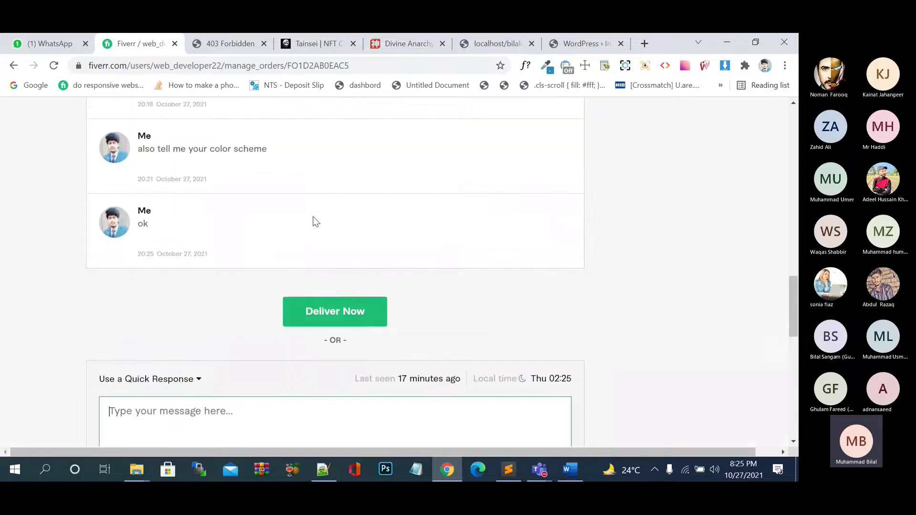
scroll(107, 110, "up", 10)
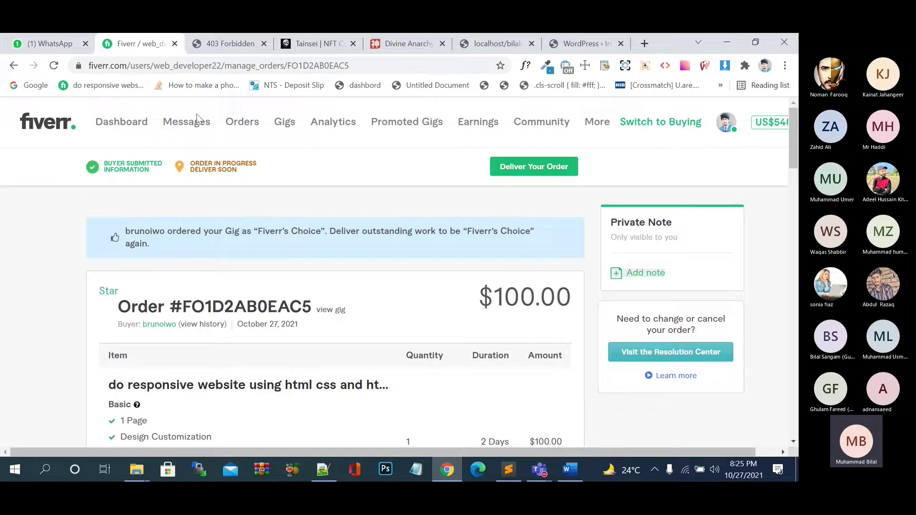
mouse_move(187, 120)
left_click(182, 185)
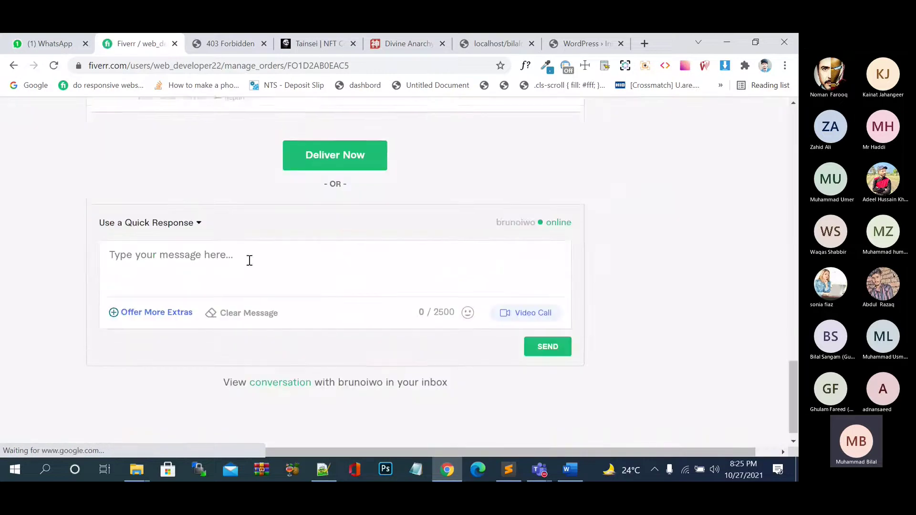
scroll(248, 265, "up", 6)
scroll(249, 265, "up", 4)
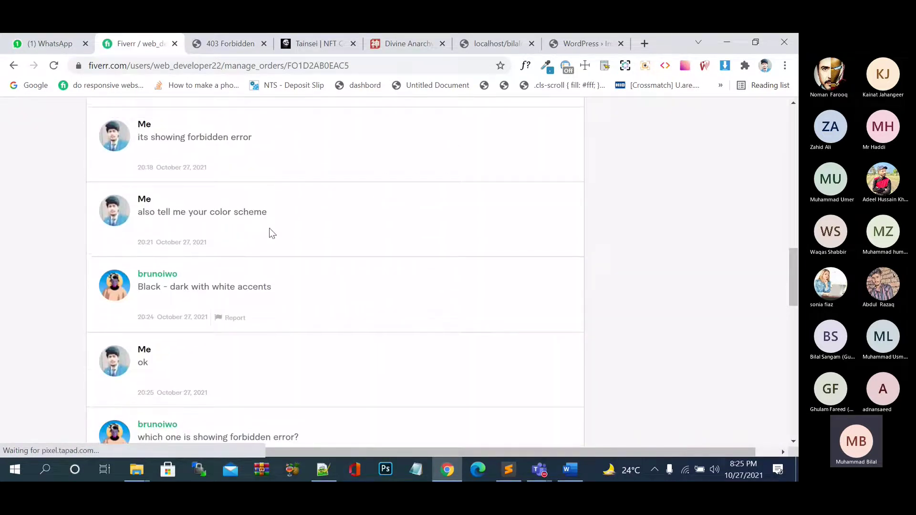
left_click_drag(280, 186, 137, 184)
key("ctrl+c")
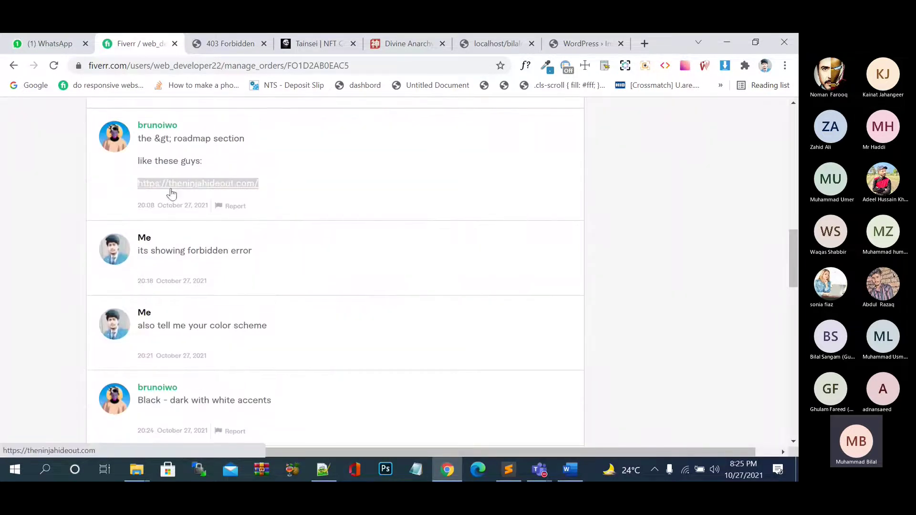
scroll(347, 238, "down", 6)
scroll(346, 243, "down", 1)
left_click(231, 436)
key("ctrl+v")
key("Return")
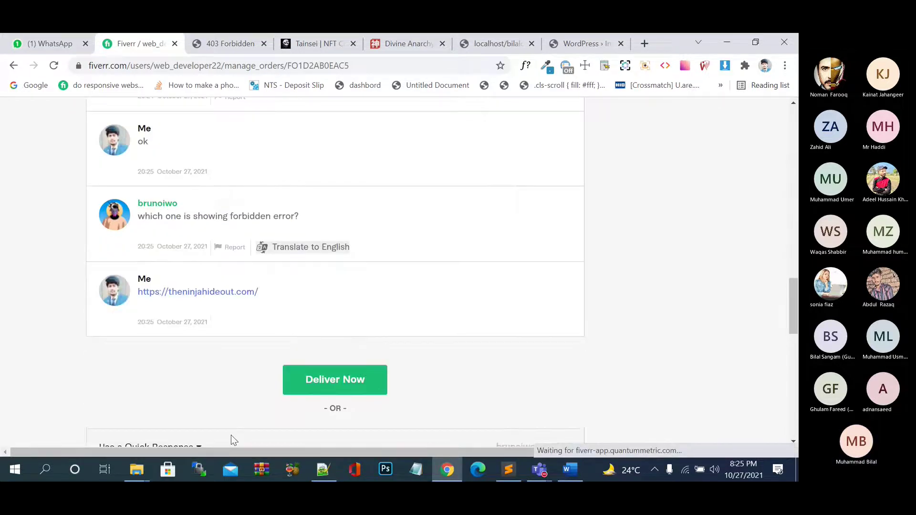
Send the follow-up messages 'this linl' and 'link'.
type("this linl")
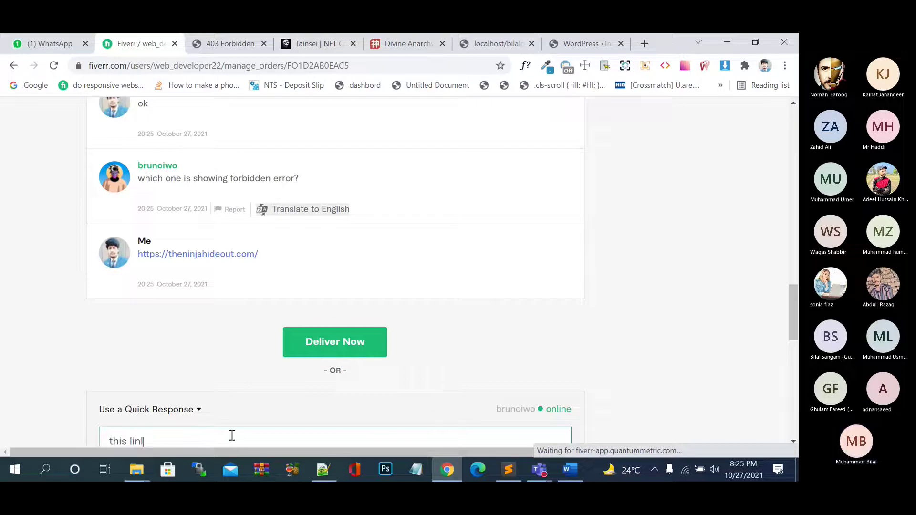
key("Return")
type("link")
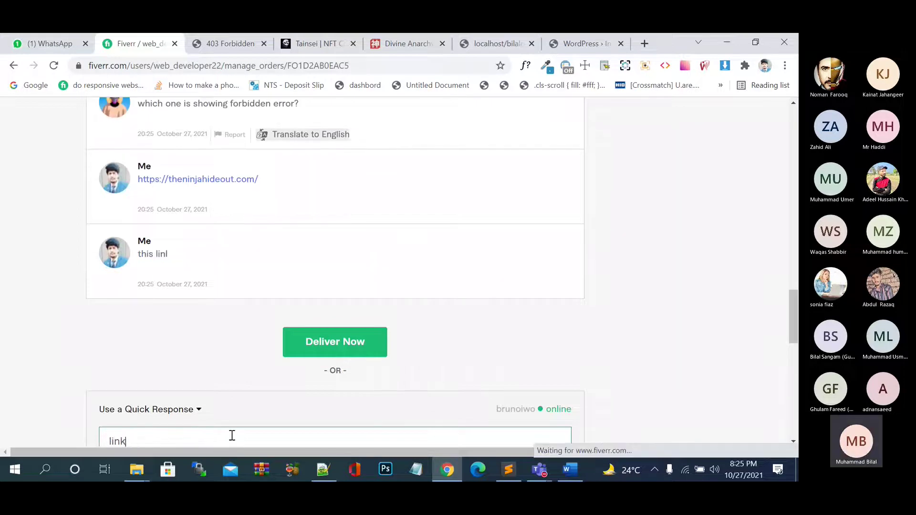
key("Return")
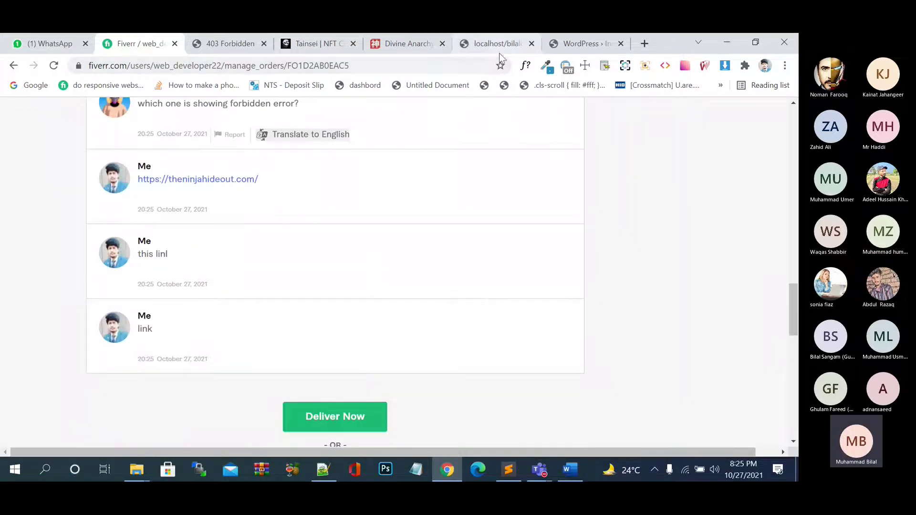
left_click(499, 48)
left_click(579, 38)
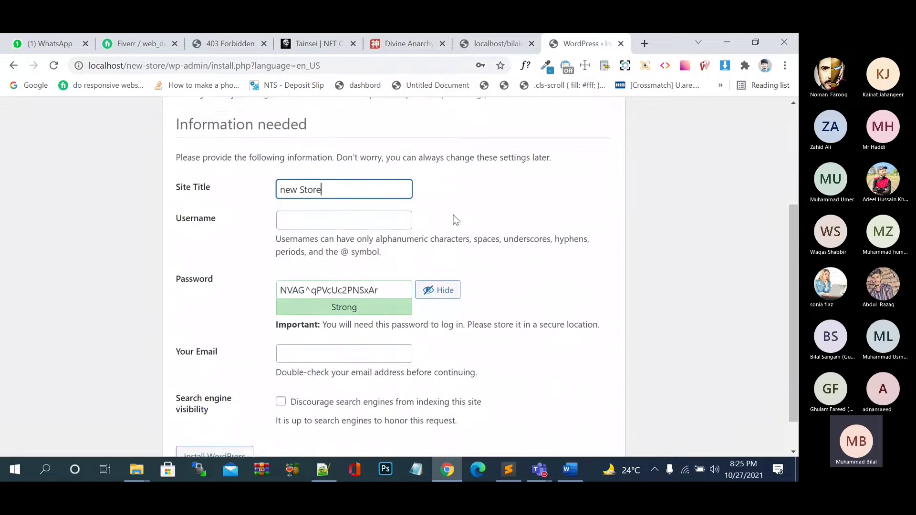
Enter the admin username and password on the installation form.
scroll(455, 220, "down", 1)
left_click(333, 205)
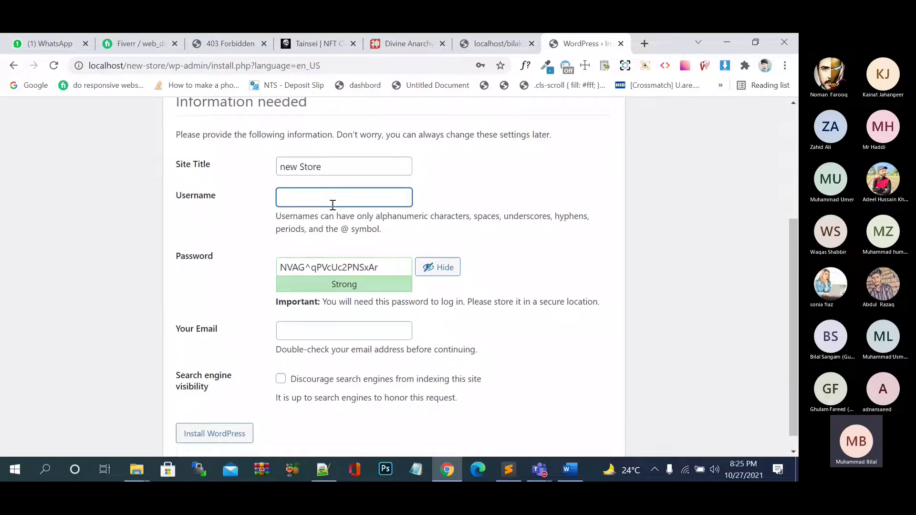
type("Bila")
key("BackSpace")
key("BackSpace")
key("BackSpace")
key("BackSpace")
type("bilal")
key("Tab")
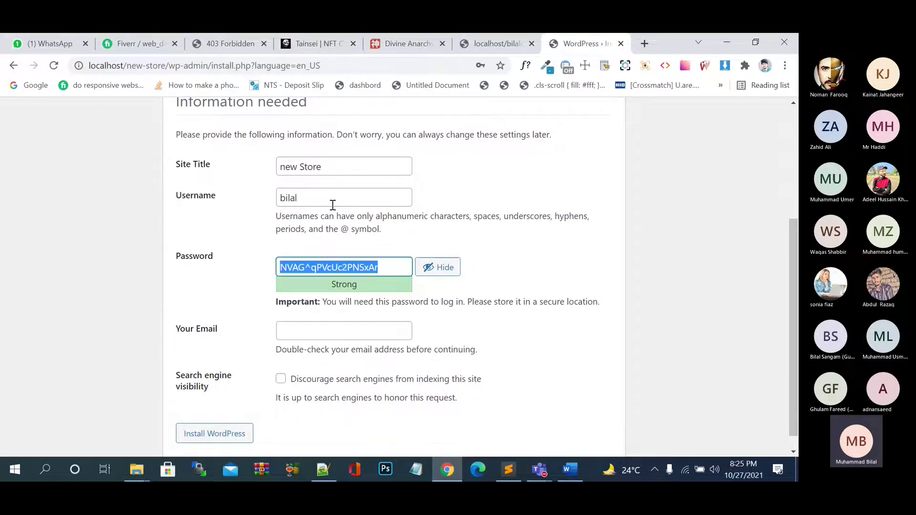
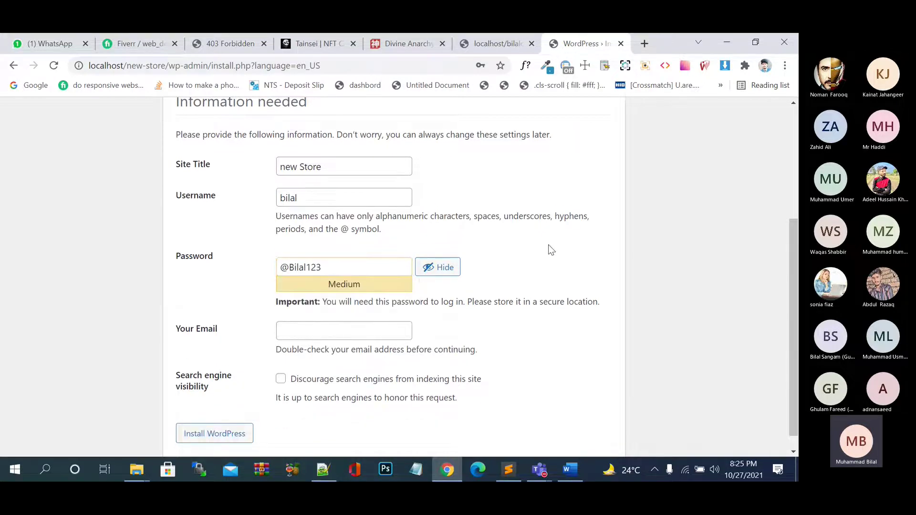
Add the admin email, discourage search engine indexing, and install WordPress.
scroll(551, 249, "down", 1)
left_click(340, 314)
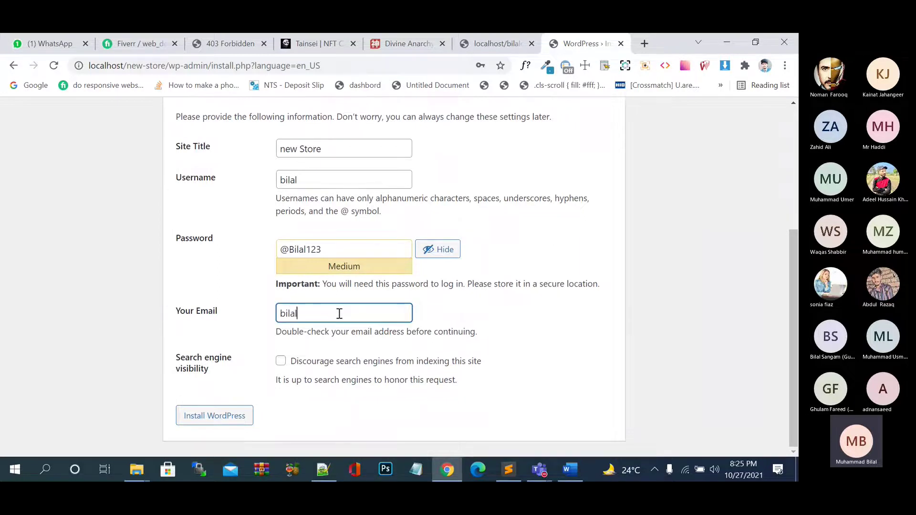
left_click(283, 362)
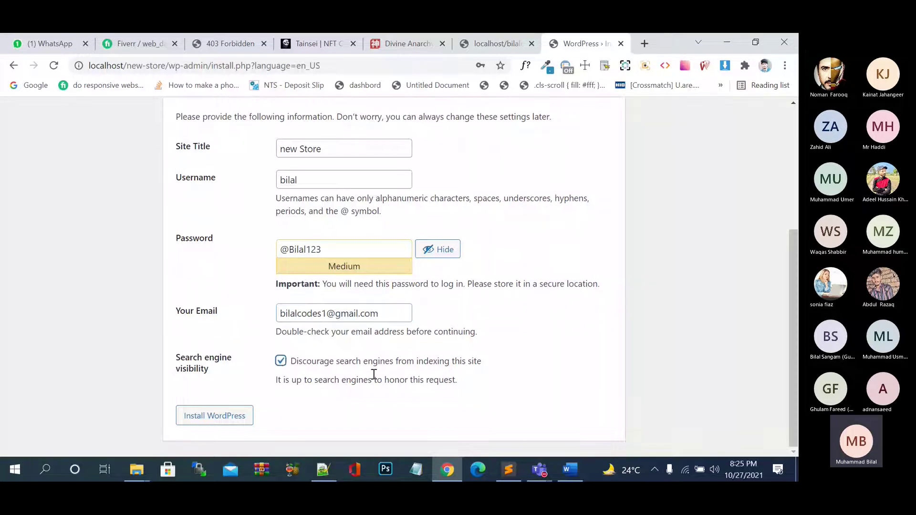
left_click(233, 421)
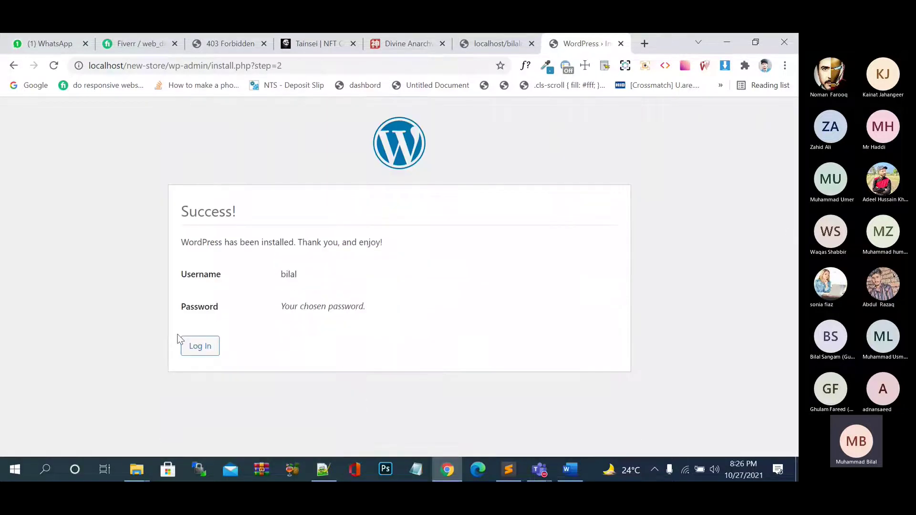
Log in to new Store with the autofilled admin credentials.
left_click(200, 348)
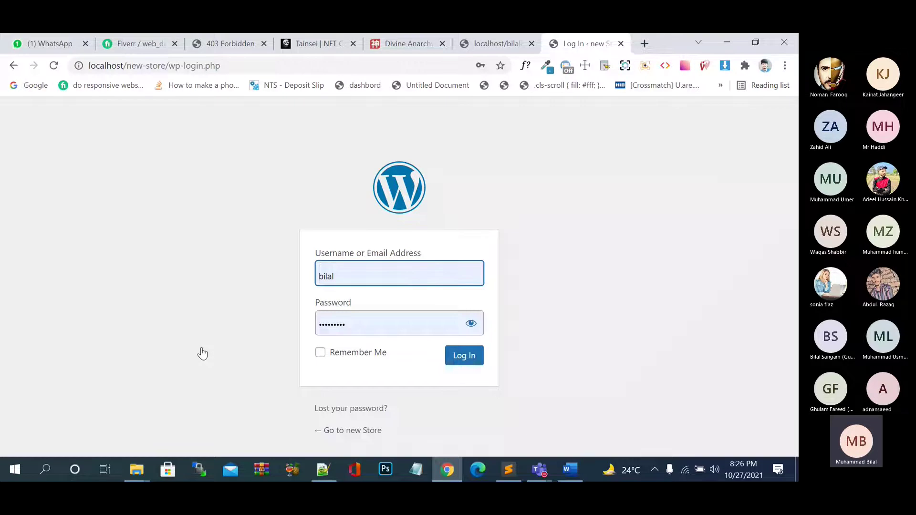
left_click(472, 367)
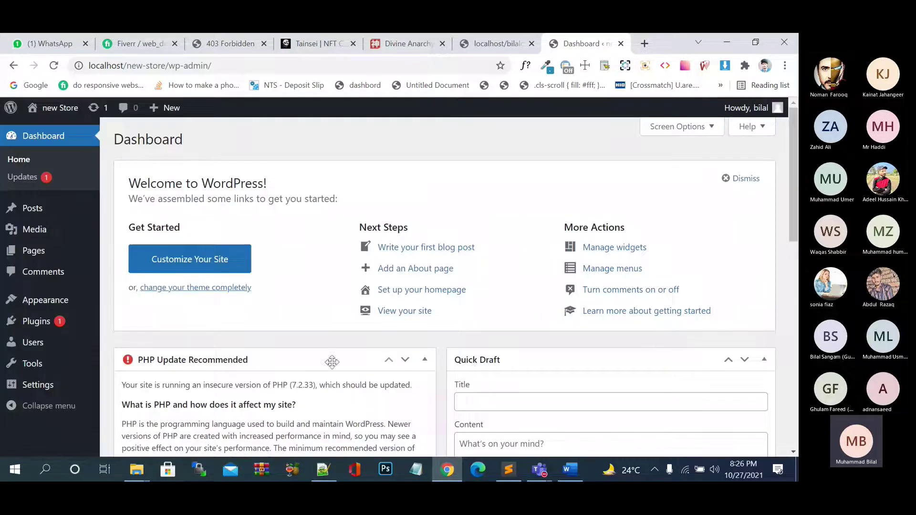
Bulk-delete Akismet Anti-Spam and Hello Dolly from Installed Plugins, then go to Dashboard.
left_click(47, 319)
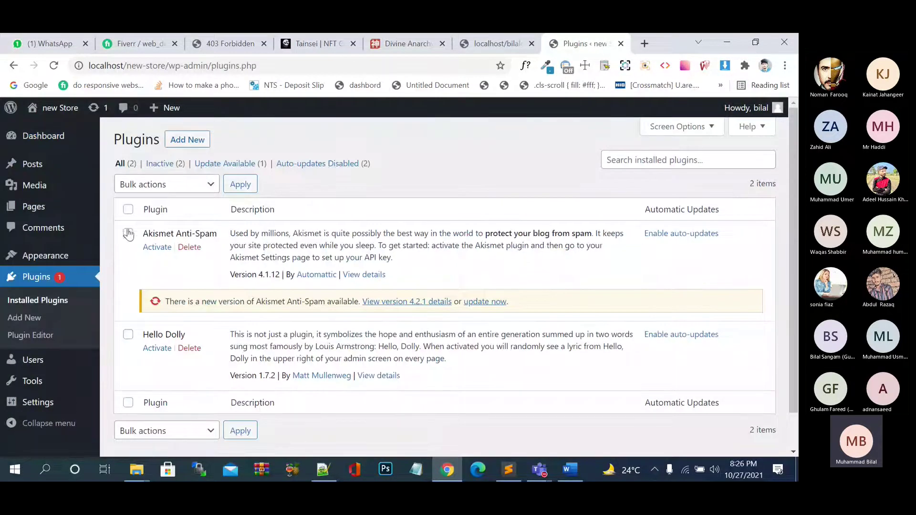
left_click(127, 210)
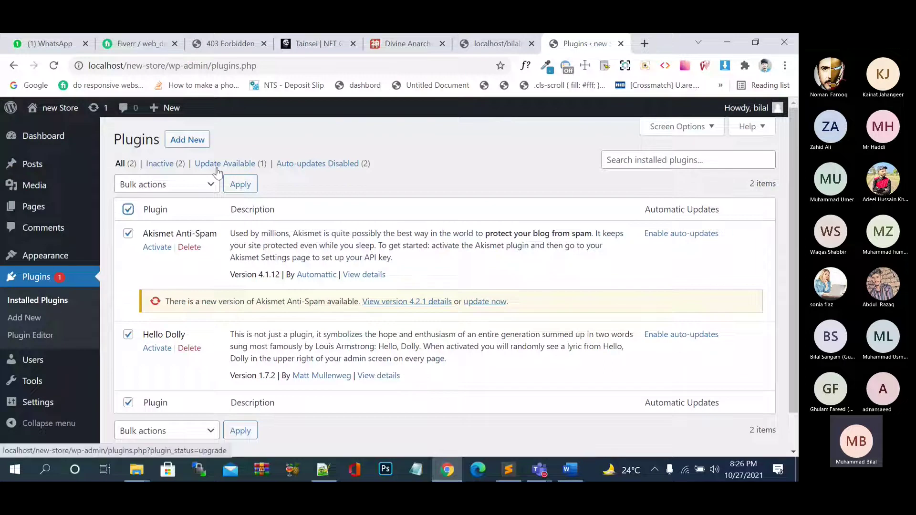
left_click(211, 186)
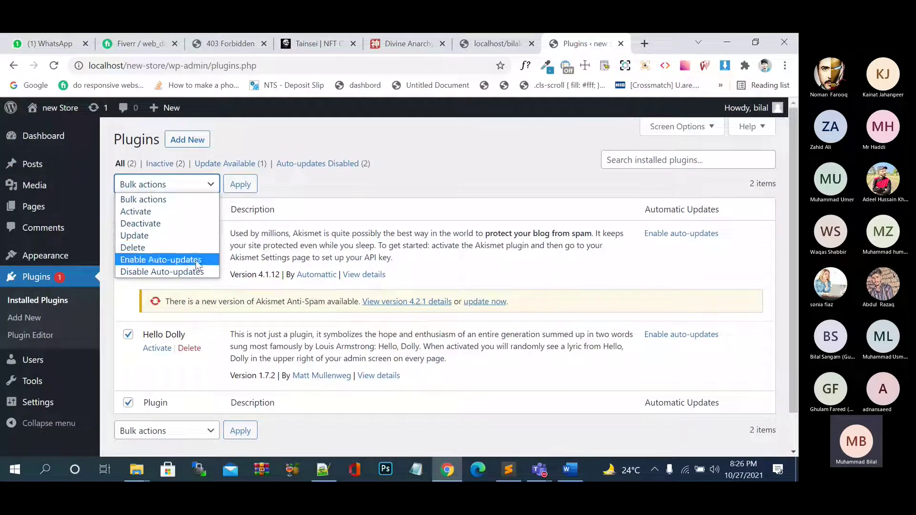
left_click(186, 247)
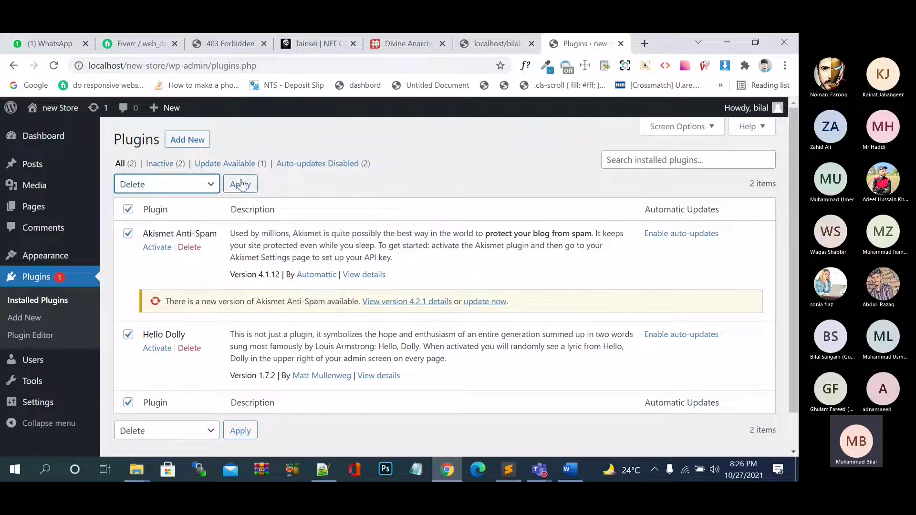
left_click(241, 185)
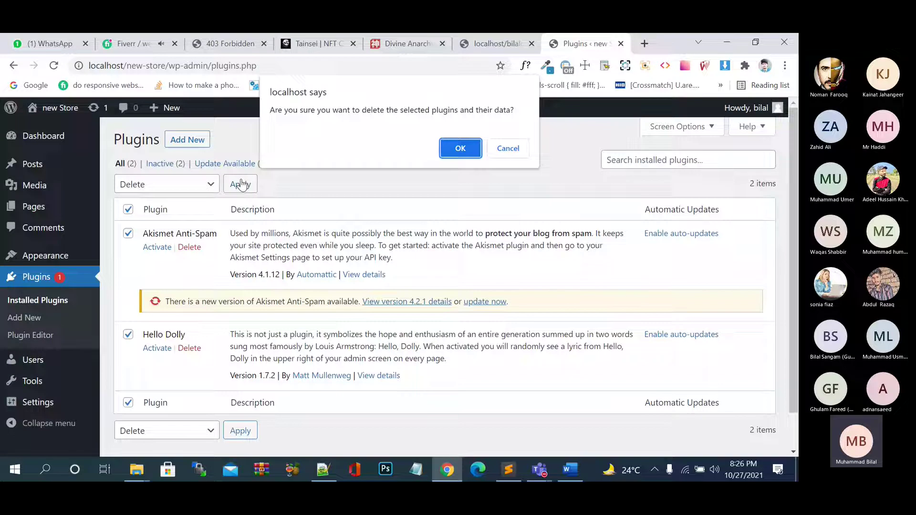
left_click(460, 148)
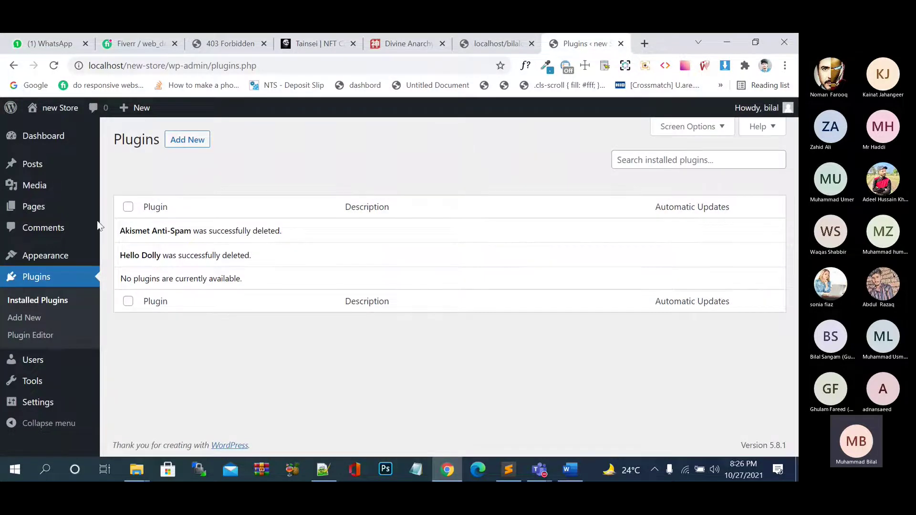
left_click(43, 143)
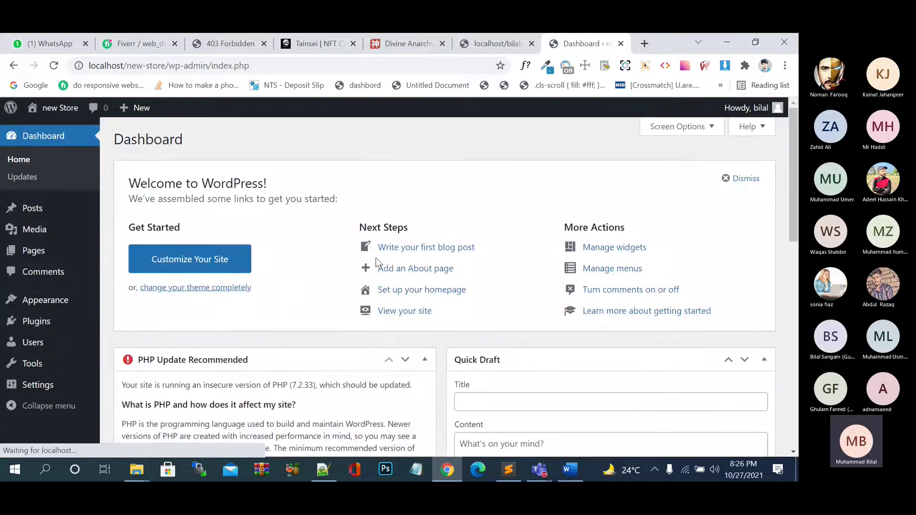
In Screen Options, untick Events and News, Quick Draft, Activity, At a Glance, Site Health, PHP Update and Welcome.
scroll(280, 305, "down", 4)
scroll(704, 178, "up", 5)
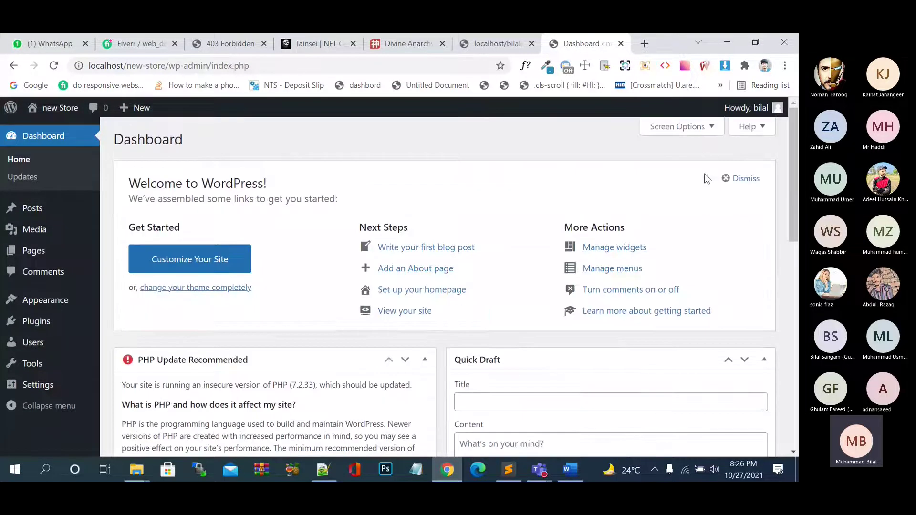
left_click(692, 125)
left_click(573, 196)
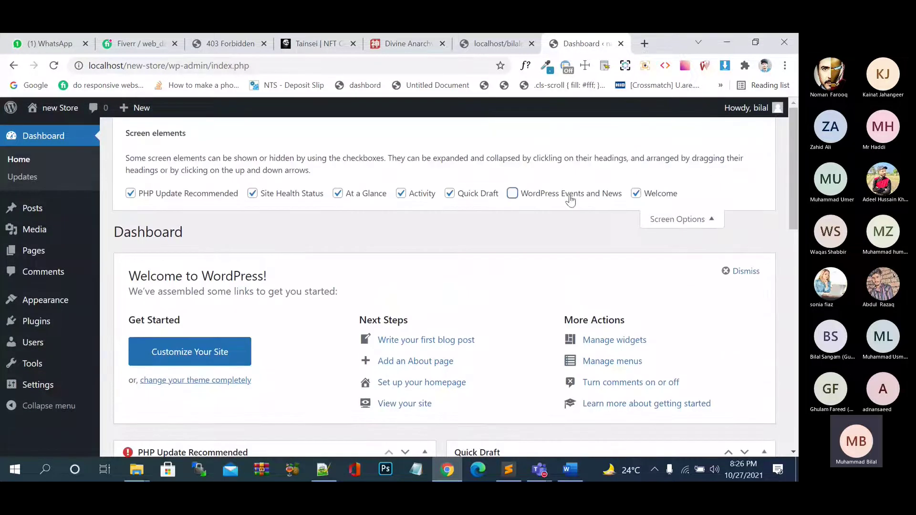
left_click(487, 196)
left_click(428, 197)
left_click(338, 194)
left_click(252, 193)
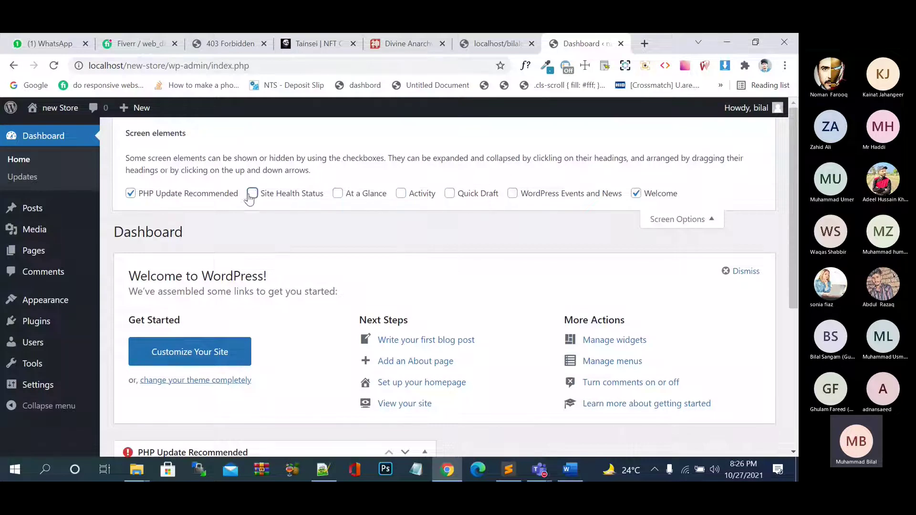
left_click(130, 193)
left_click(636, 193)
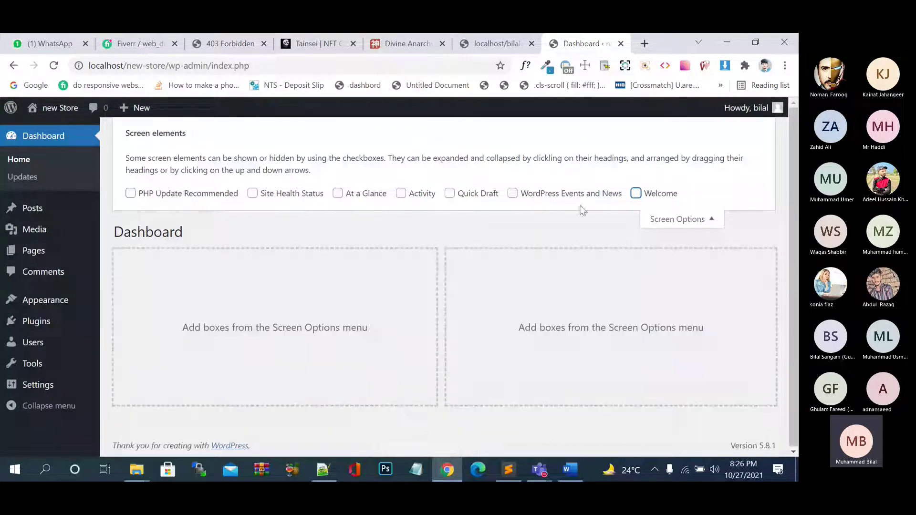
left_click(672, 219)
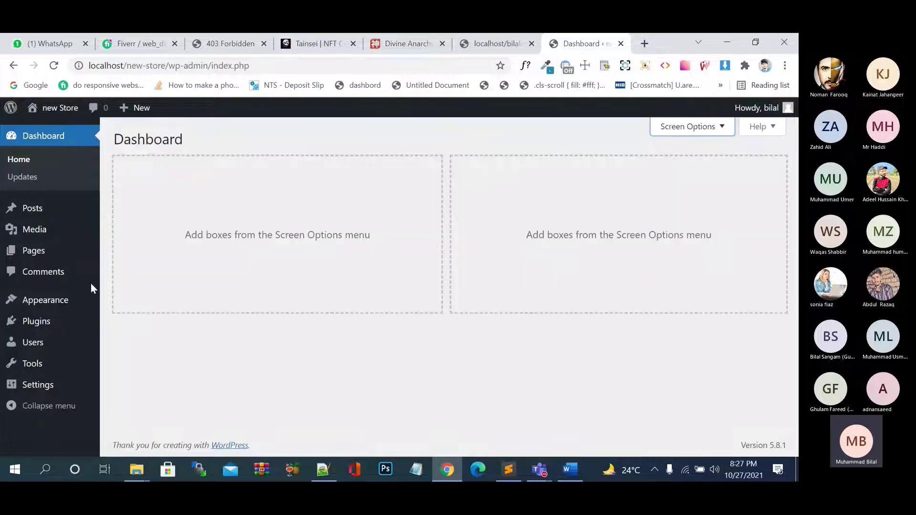
Open the site's front page from the admin bar in a new browser tab.
mouse_move(53, 253)
mouse_move(68, 110)
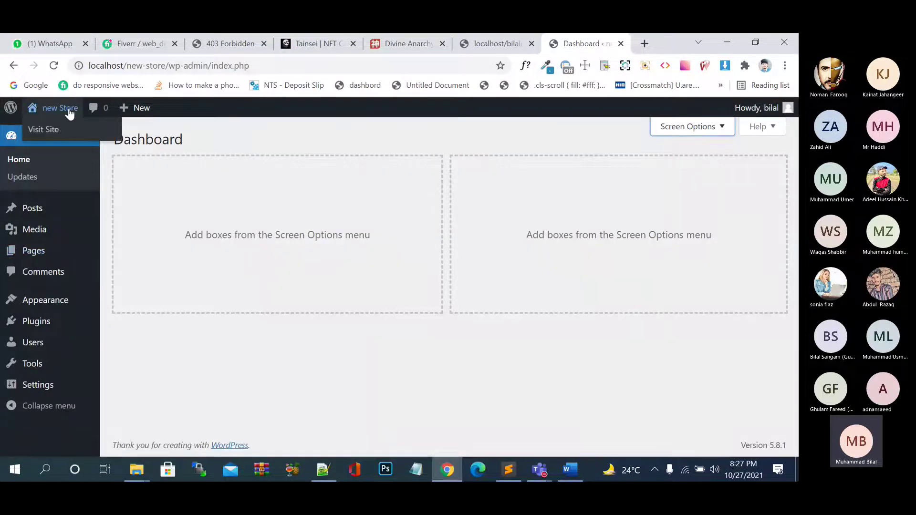
right_click(48, 129)
left_click(82, 135)
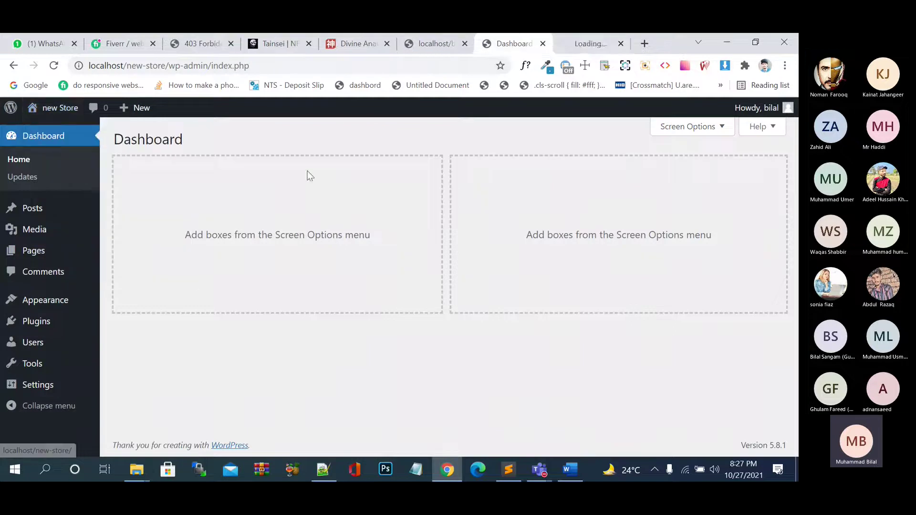
left_click(589, 44)
Scroll the front page's Hello world! post, then bring the WordPress Course meeting window forward.
scroll(519, 265, "down", 10)
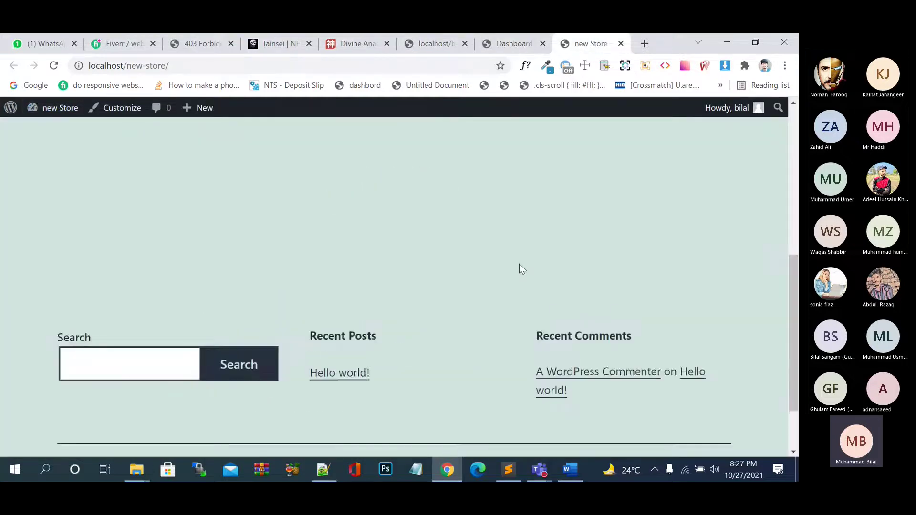
scroll(519, 265, "up", 10)
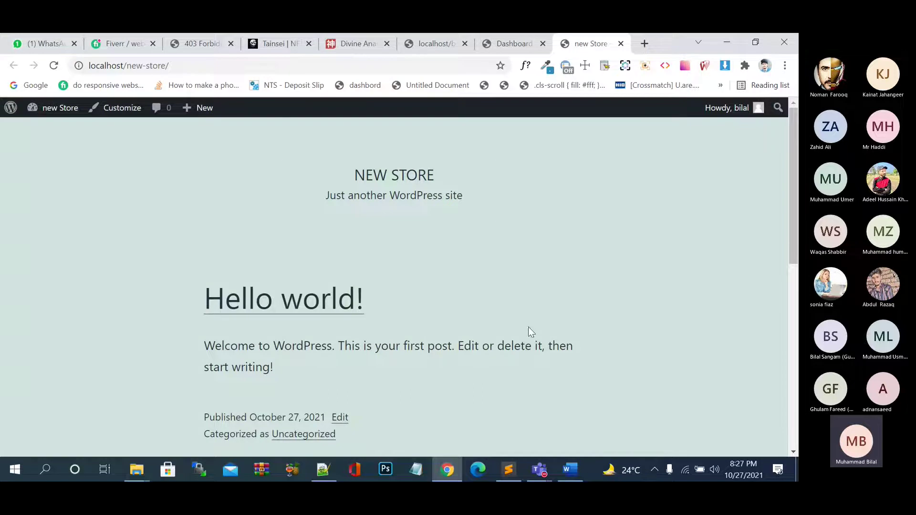
mouse_move(539, 469)
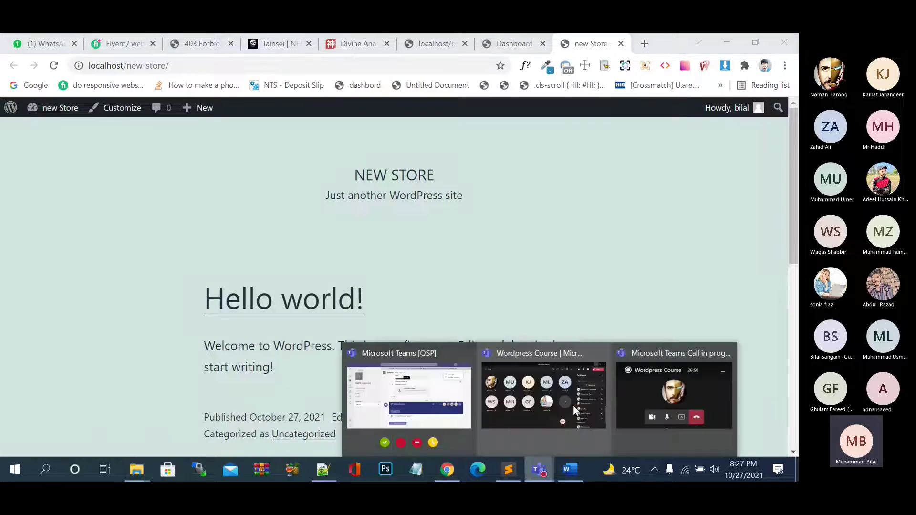
left_click(573, 405)
Dismiss the Teams recording notice, leave the microphone unmuted, and minimise the meeting window.
left_click(653, 77)
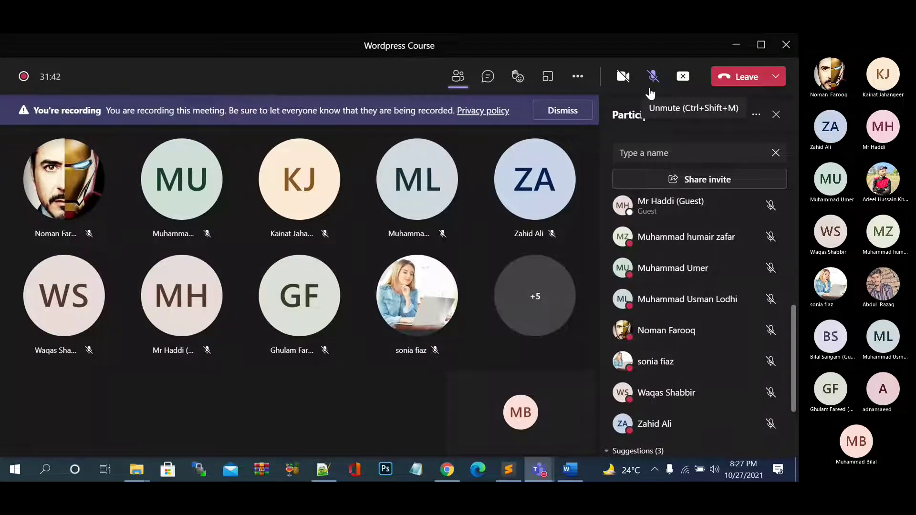
left_click(580, 112)
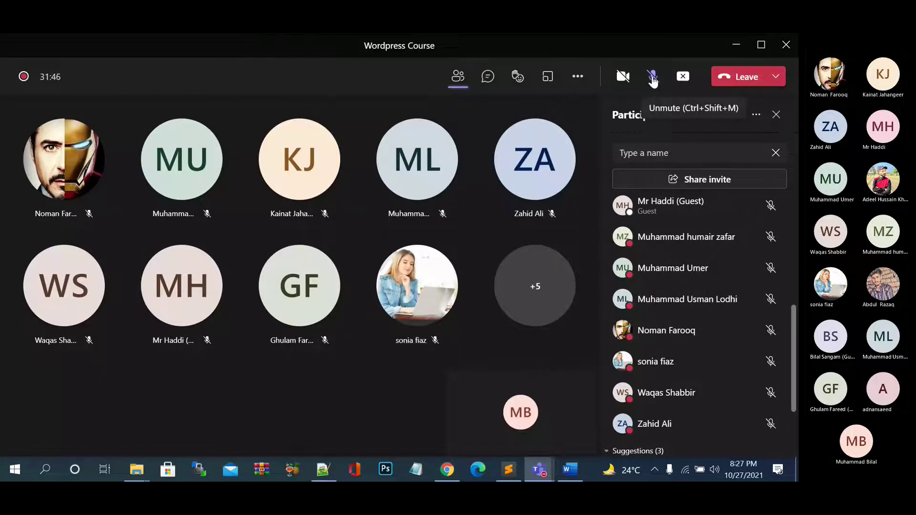
left_click(653, 79)
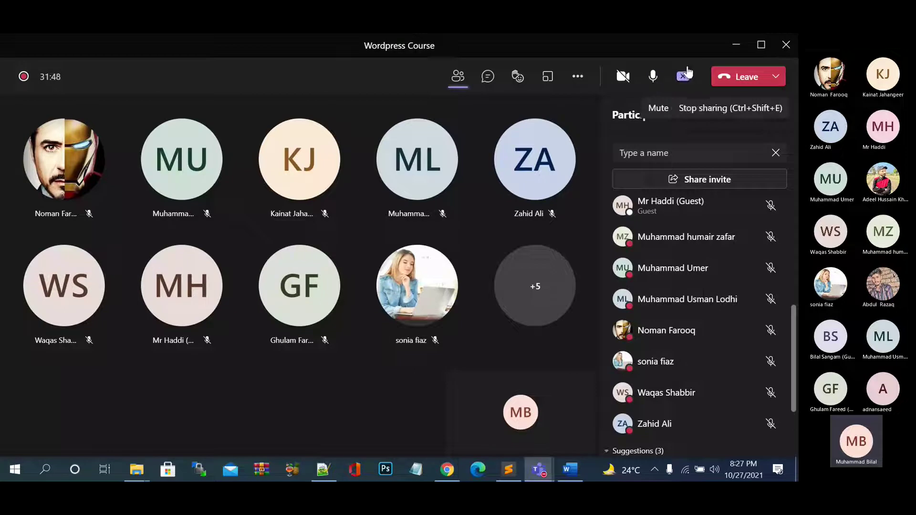
left_click(737, 45)
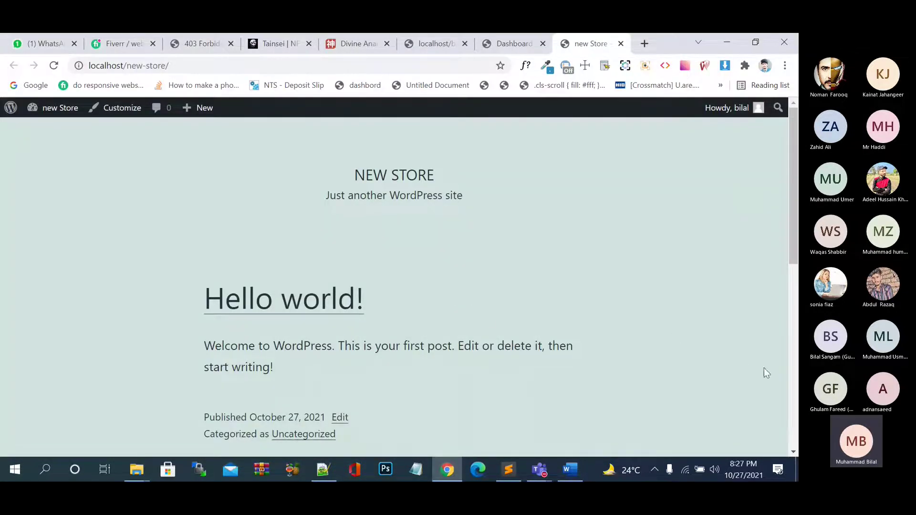
Check the localhost and front-page tabs, then return to the admin Dashboard tab.
left_click(516, 40)
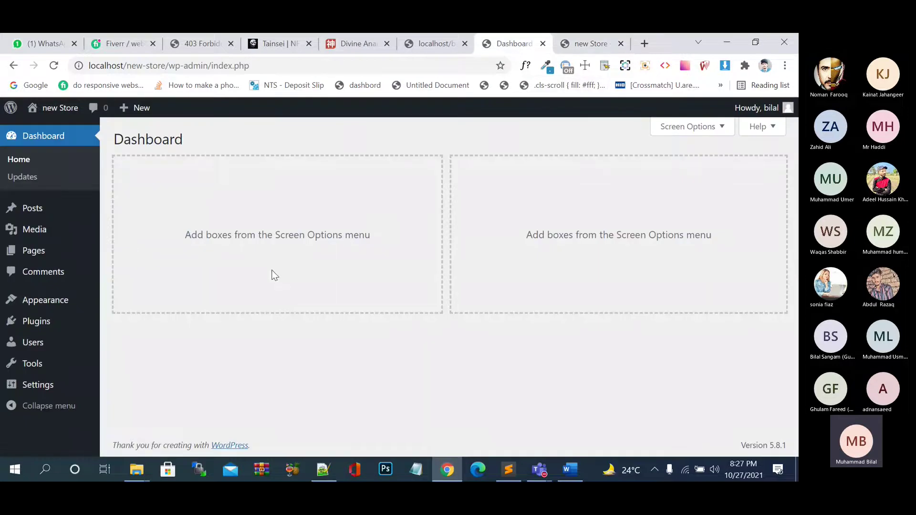
left_click(435, 45)
left_click(513, 44)
mouse_move(38, 240)
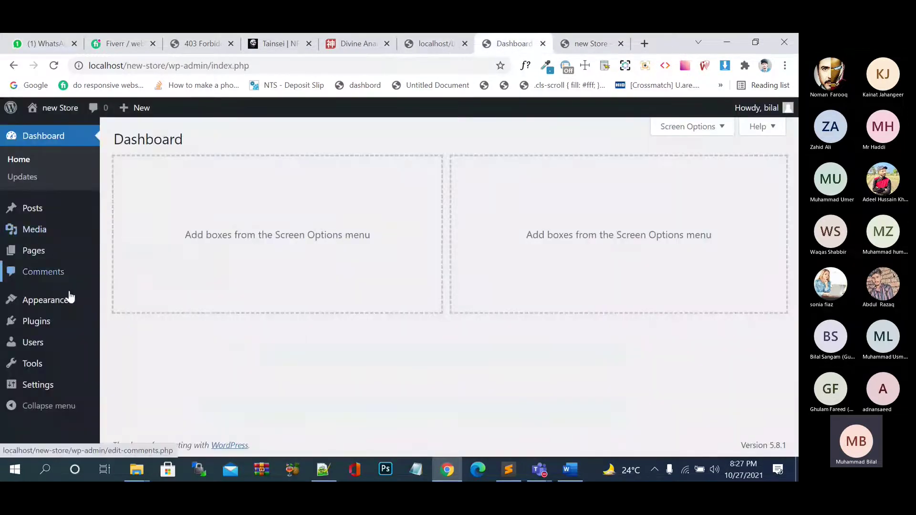
left_click(582, 43)
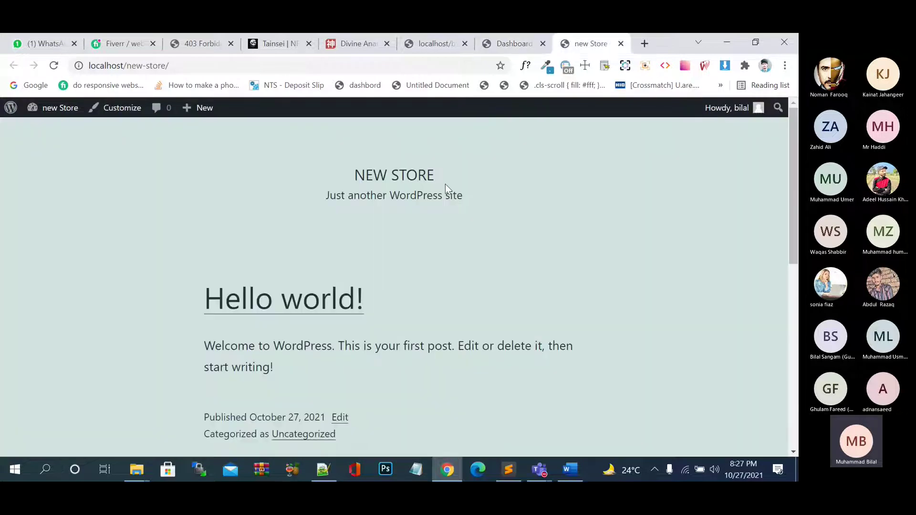
key("ctrl+shift+Tab")
Delete Twenty Nineteen and then Twenty Twenty from their theme details, confirming each deletion.
mouse_move(57, 301)
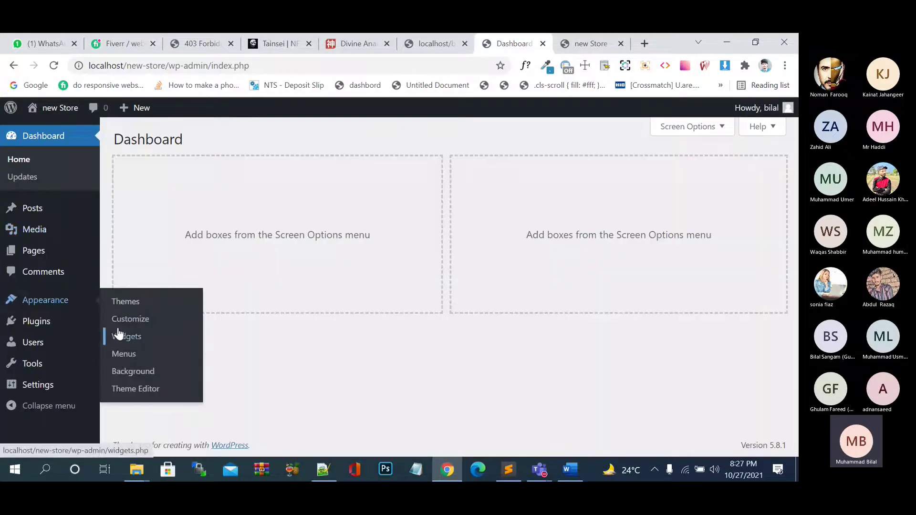
left_click(161, 309)
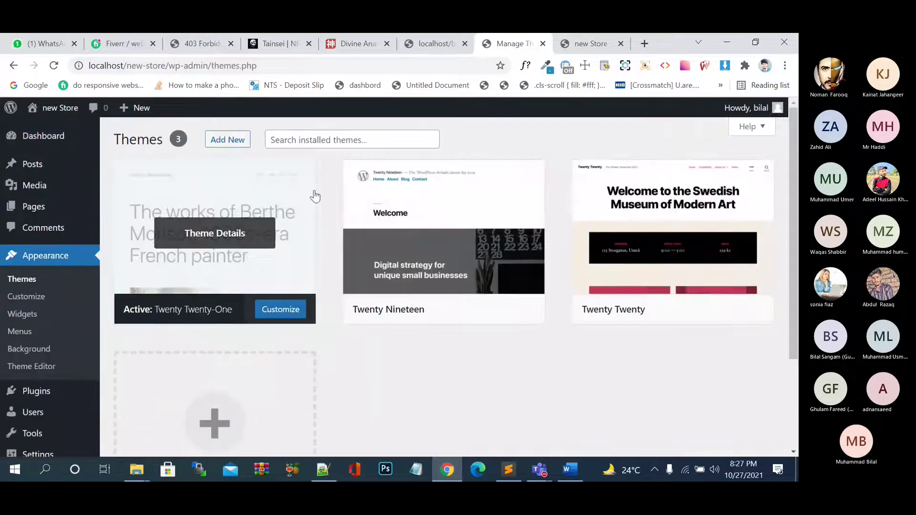
left_click(468, 236)
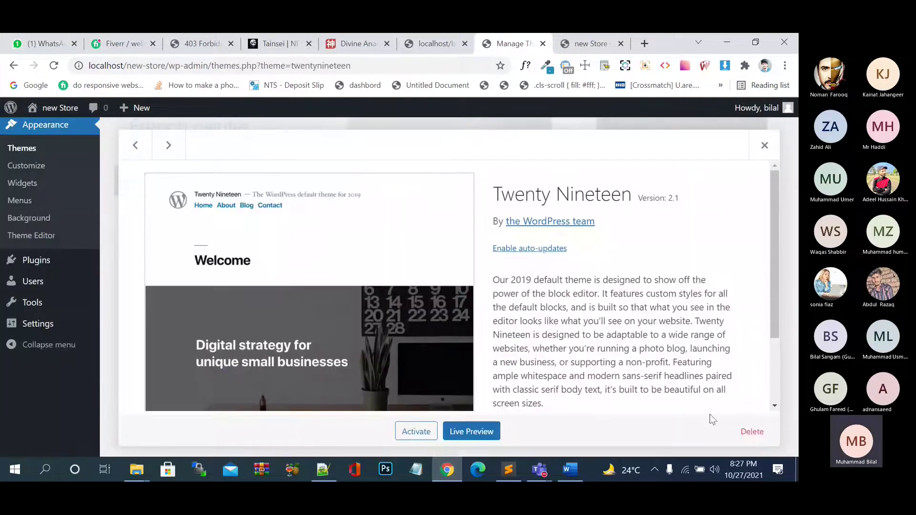
left_click(752, 431)
left_click(459, 164)
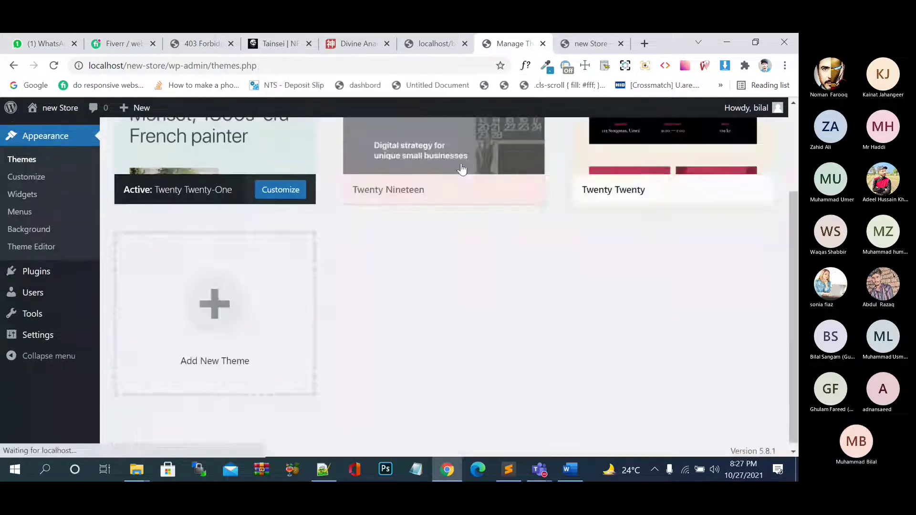
left_click(484, 193)
left_click(752, 431)
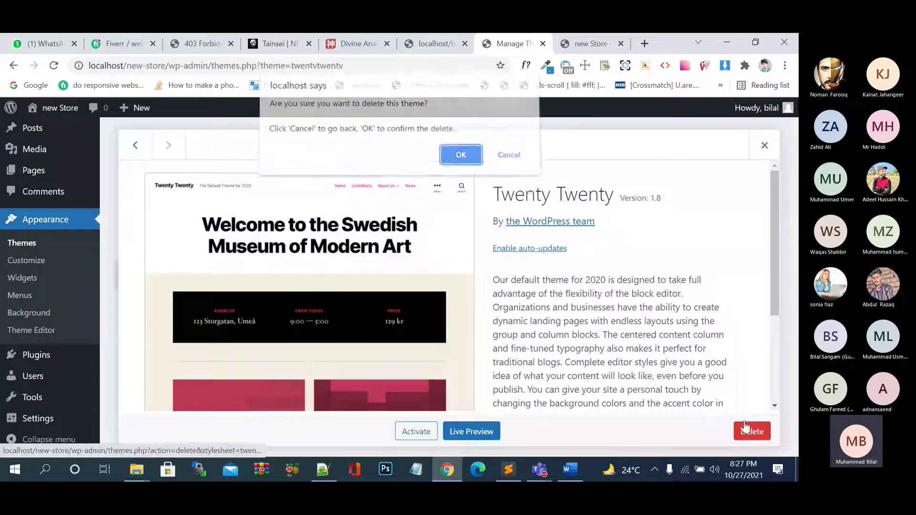
left_click(473, 162)
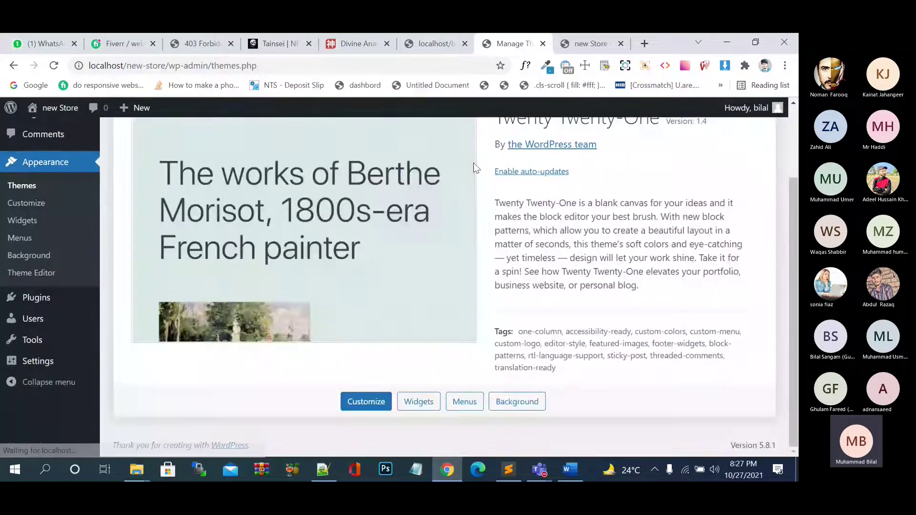
scroll(287, 292, "up", 2)
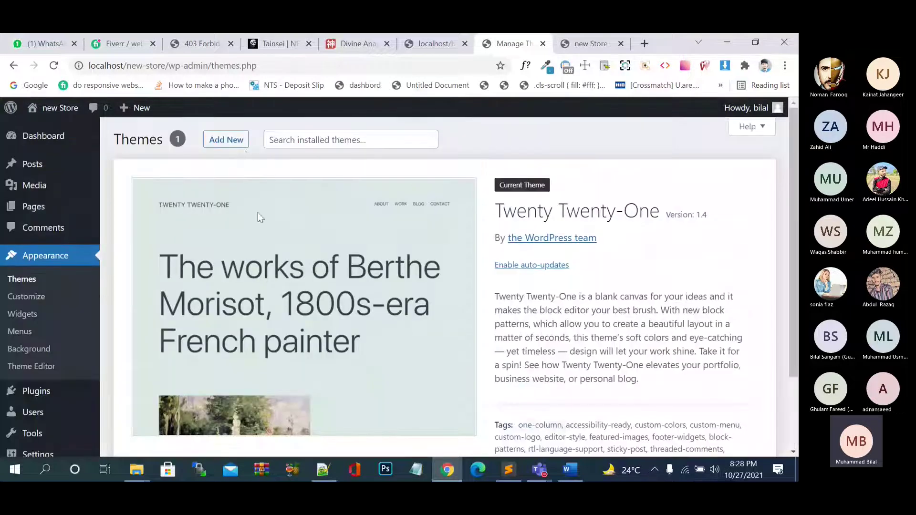
Search the theme directory for 'astra', install the Astra theme and activate it.
left_click(240, 145)
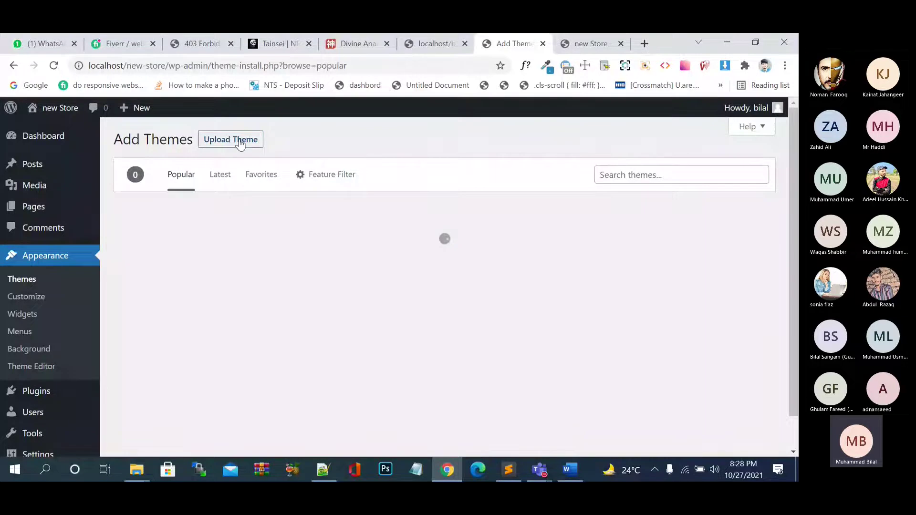
left_click(672, 175)
type("astra")
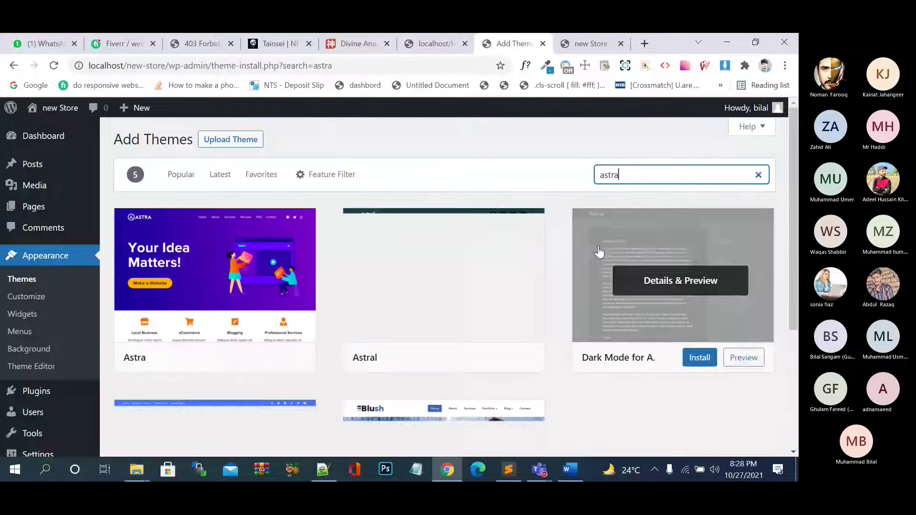
left_click(241, 365)
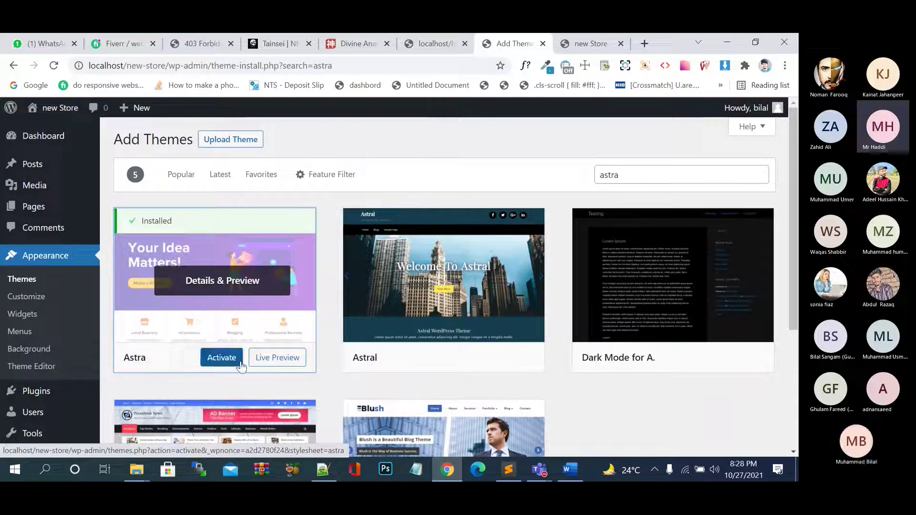
left_click(233, 361)
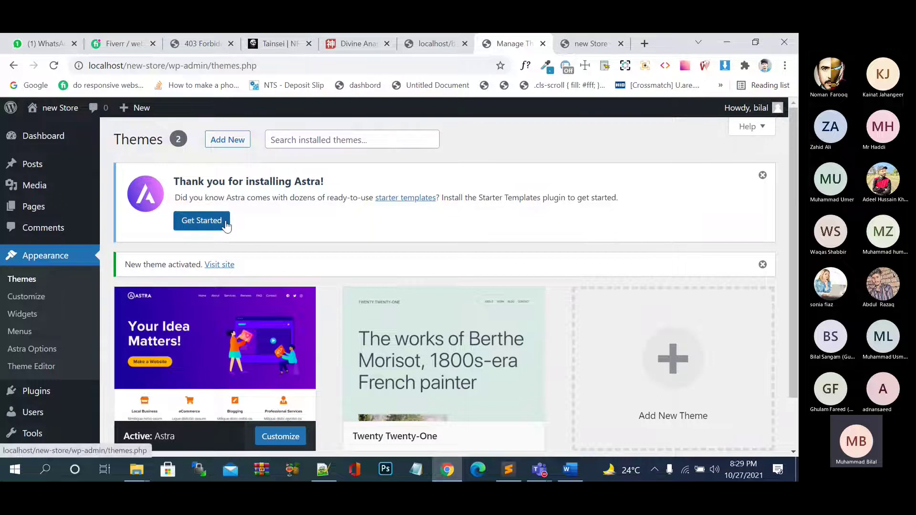
left_click(226, 226)
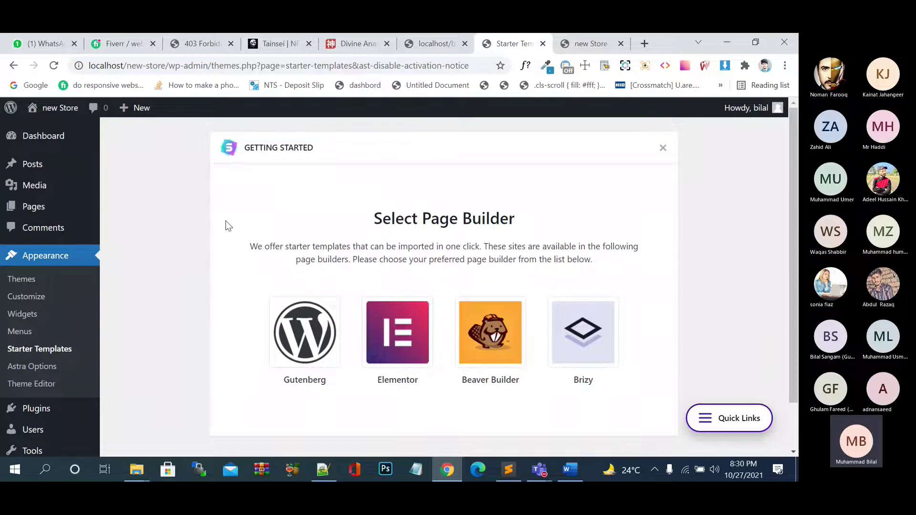
left_click(406, 324)
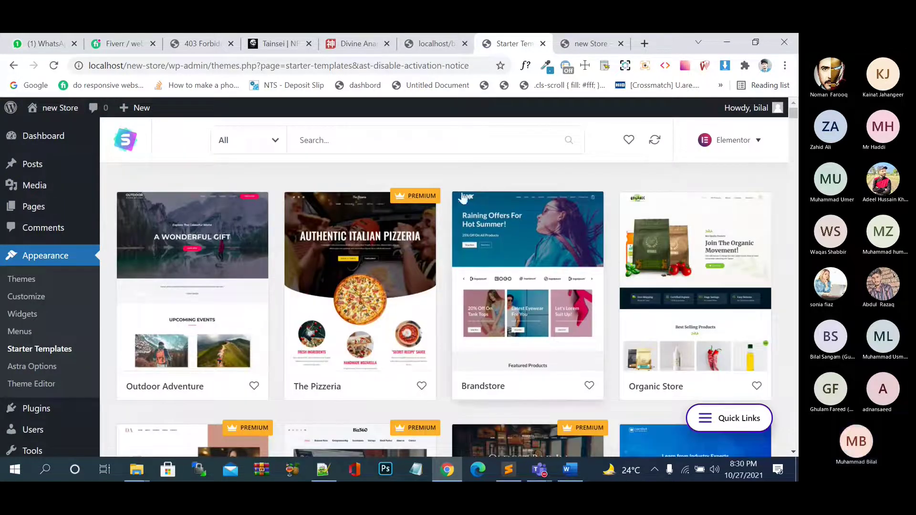
scroll(451, 182, "down", 6)
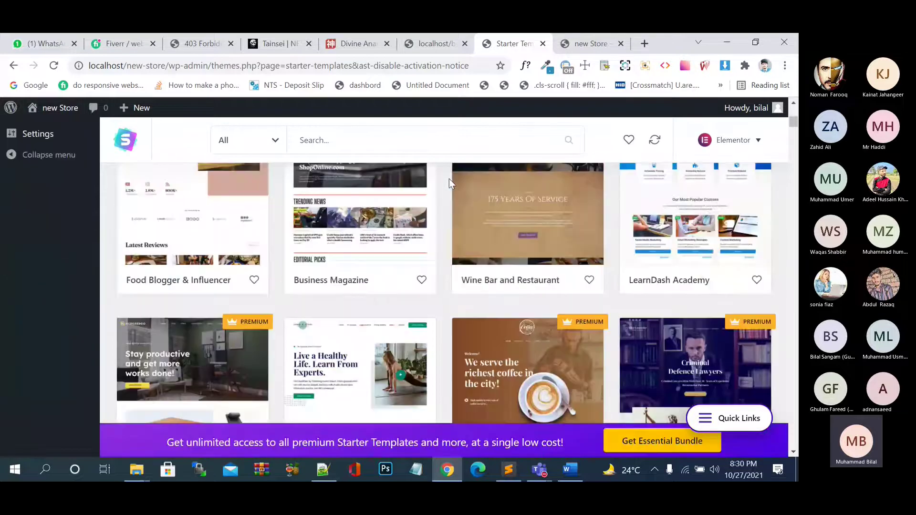
scroll(448, 179, "down", 10)
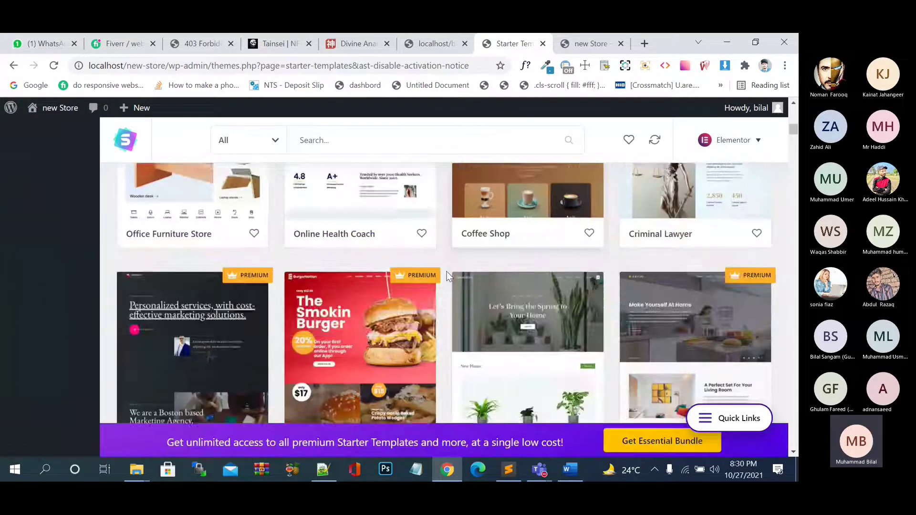
scroll(449, 277, "down", 8)
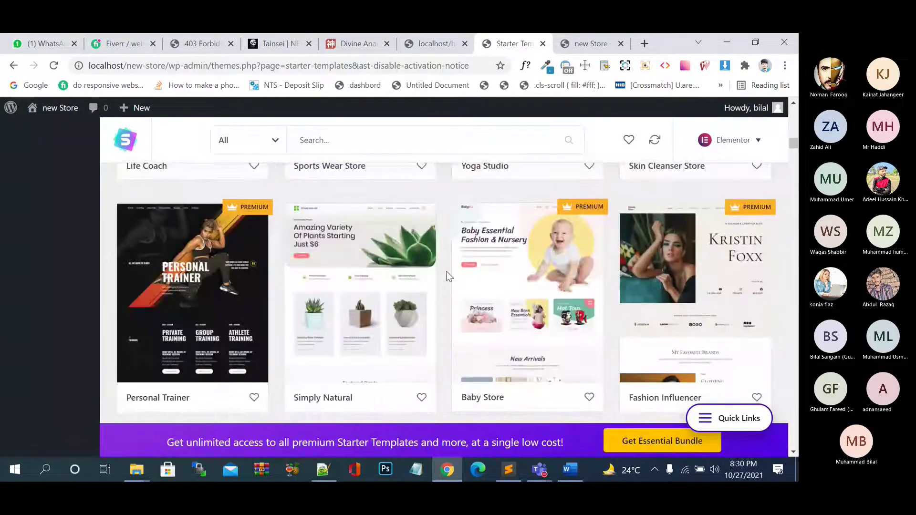
scroll(447, 277, "down", 15)
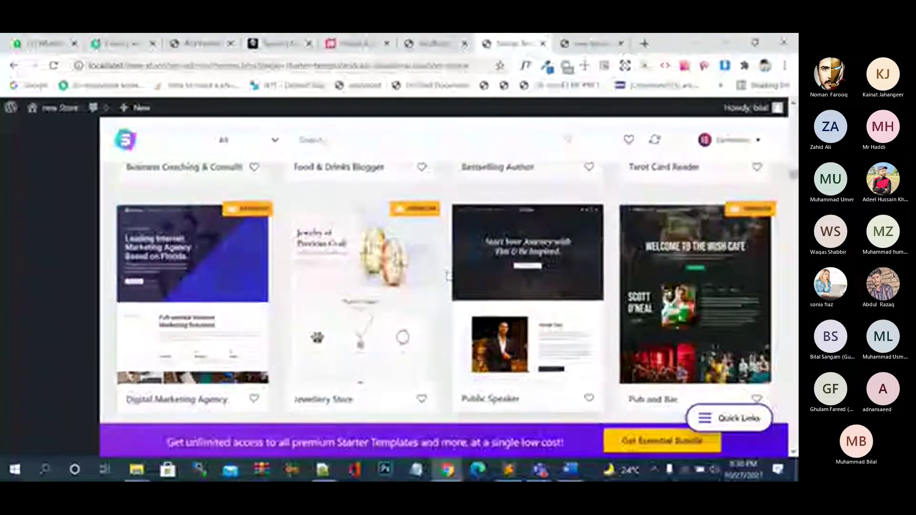
scroll(447, 277, "down", 10)
scroll(446, 277, "down", 10)
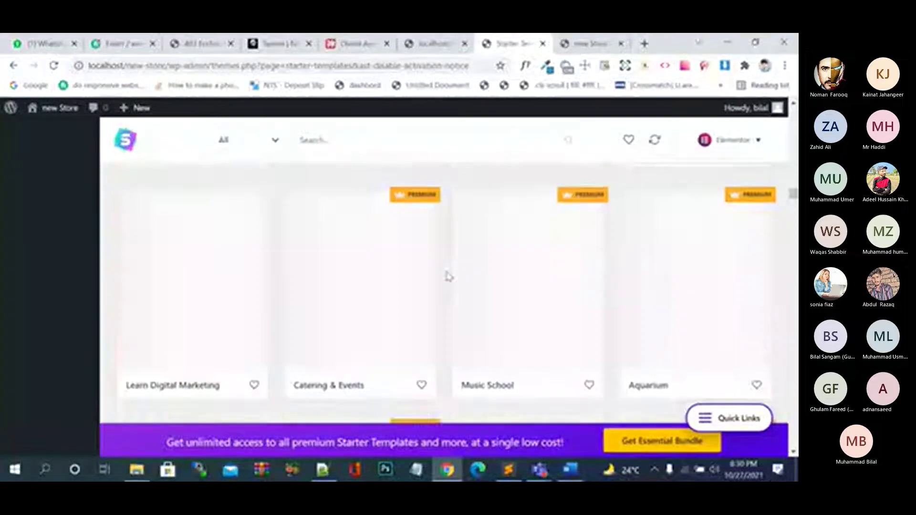
scroll(447, 277, "down", 15)
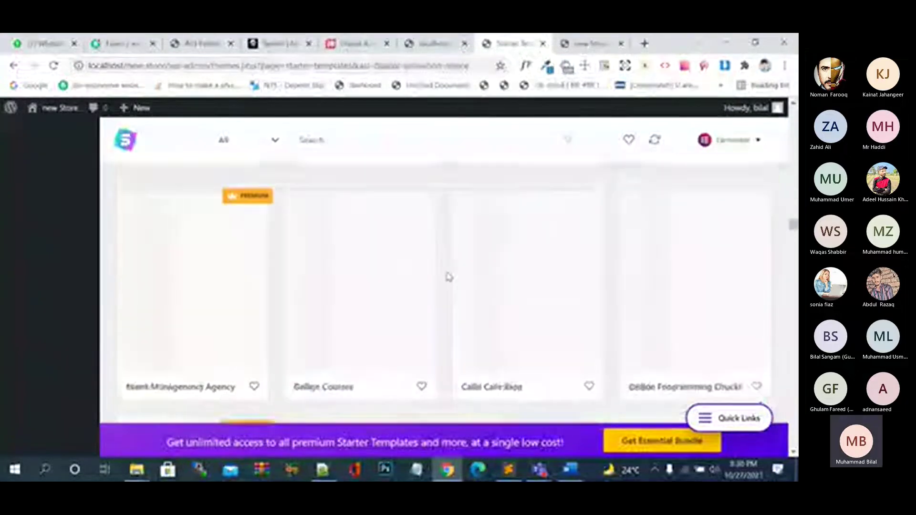
scroll(449, 277, "down", 10)
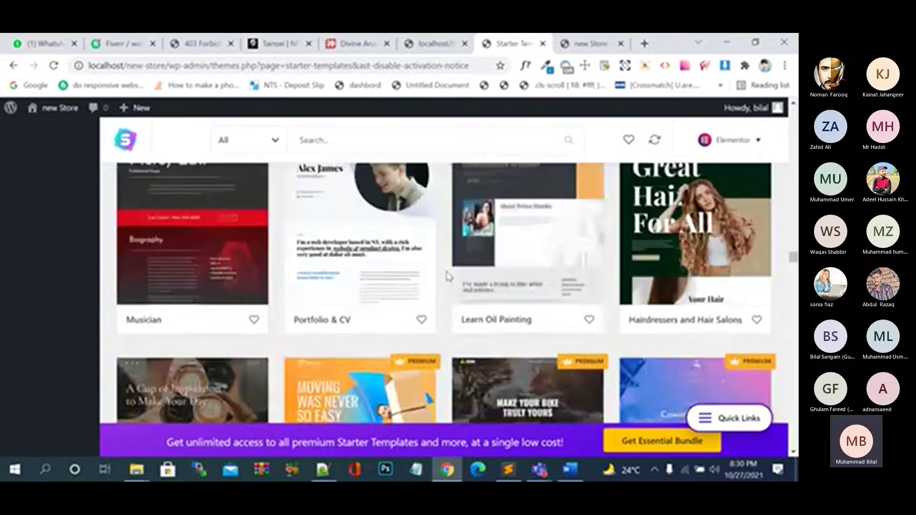
scroll(449, 277, "down", 10)
scroll(448, 275, "down", 6)
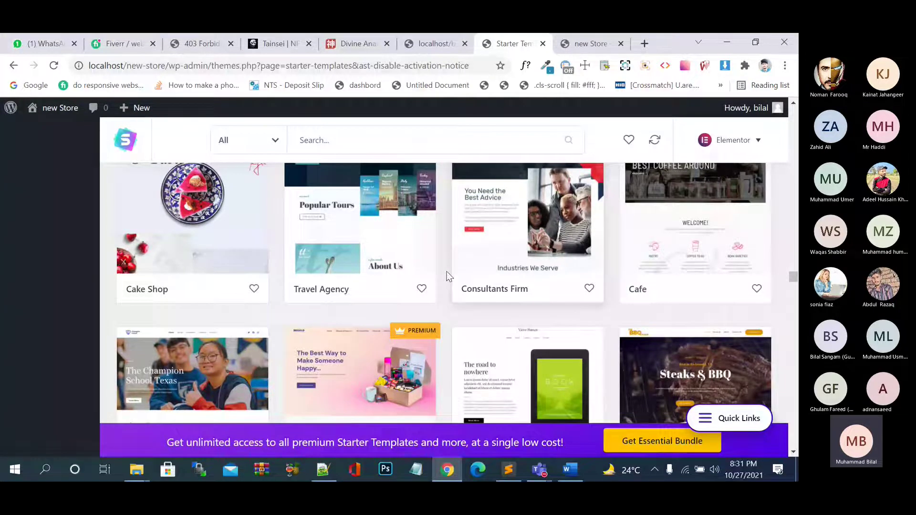
scroll(449, 276, "up", 10)
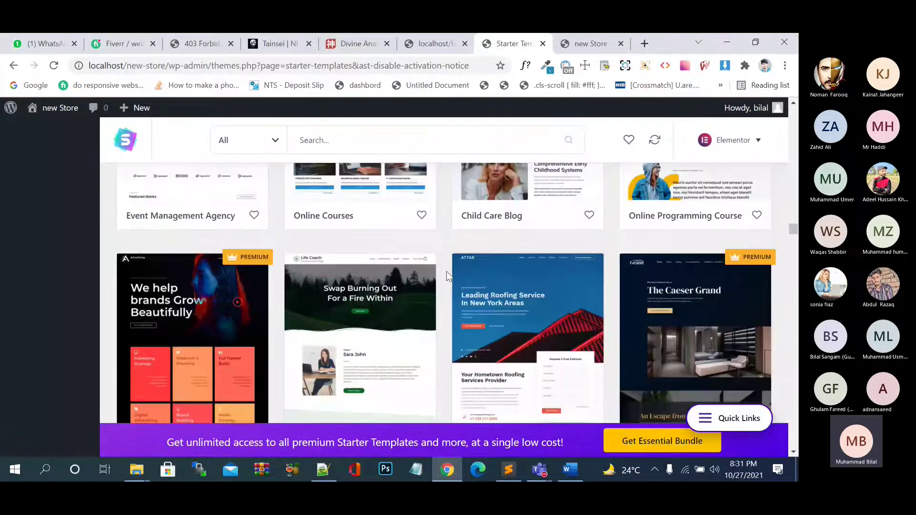
scroll(449, 275, "up", 5)
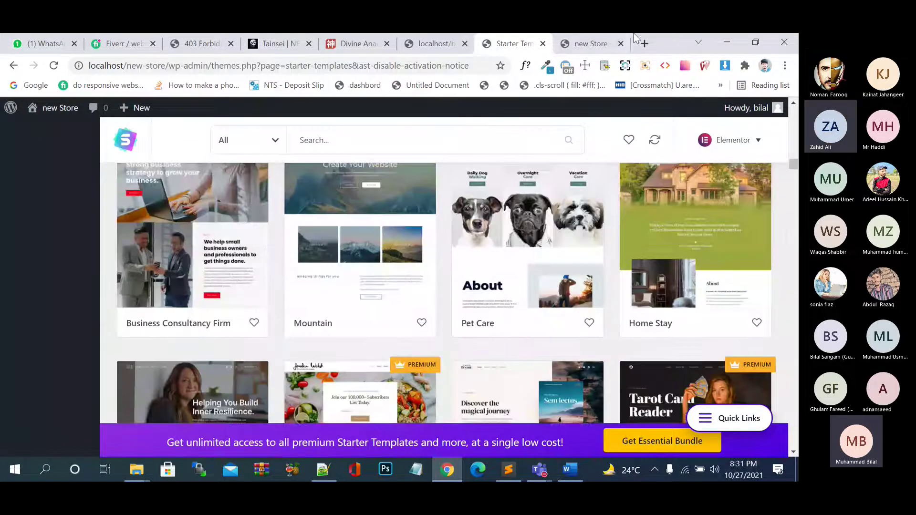
Open aaiooc.com and scandinavianiooc.com in their own new tabs.
left_click(646, 44)
type("a")
key("Return")
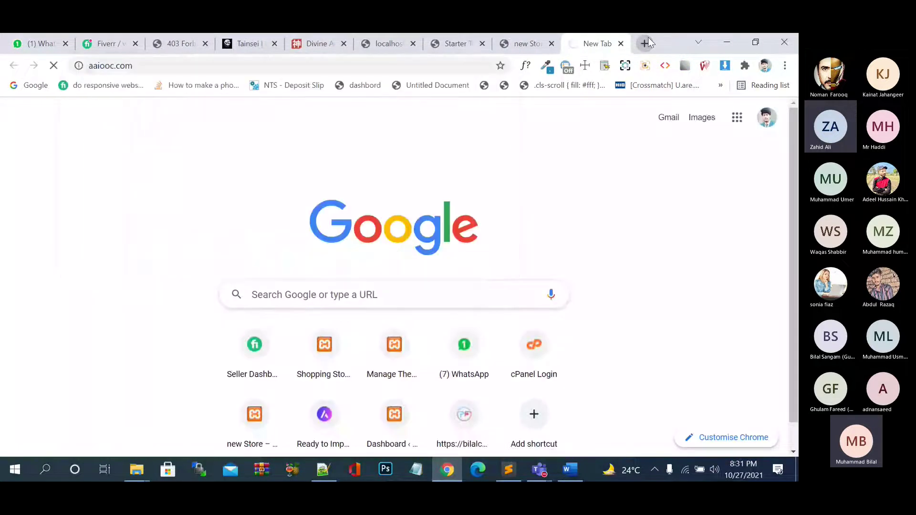
left_click(648, 41)
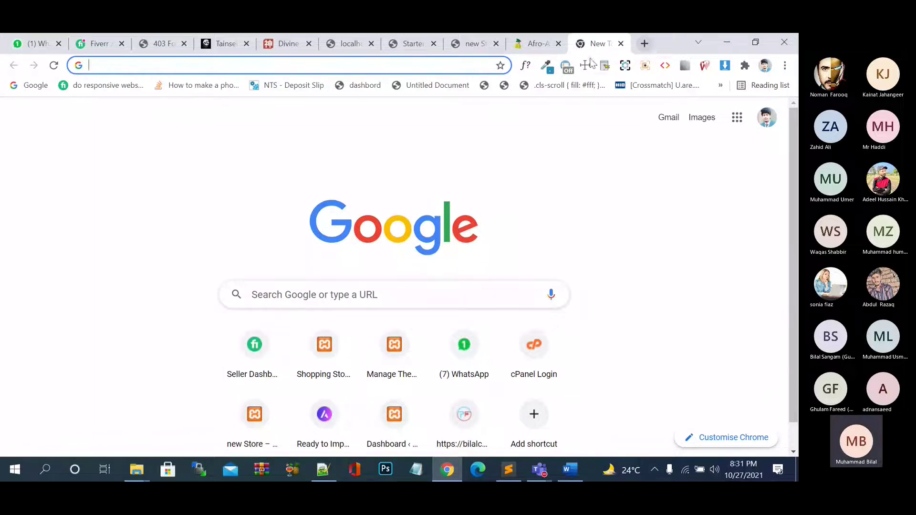
left_click(539, 49)
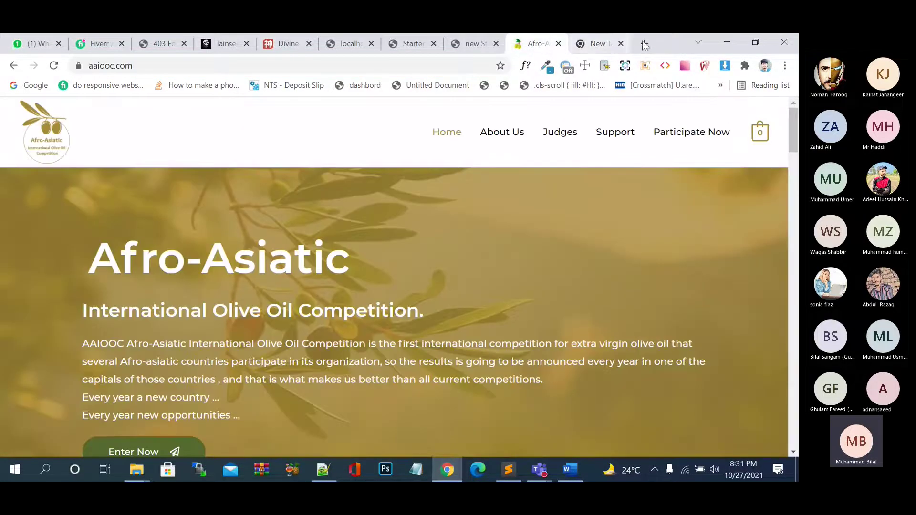
left_click(605, 46)
type("s")
key("Return")
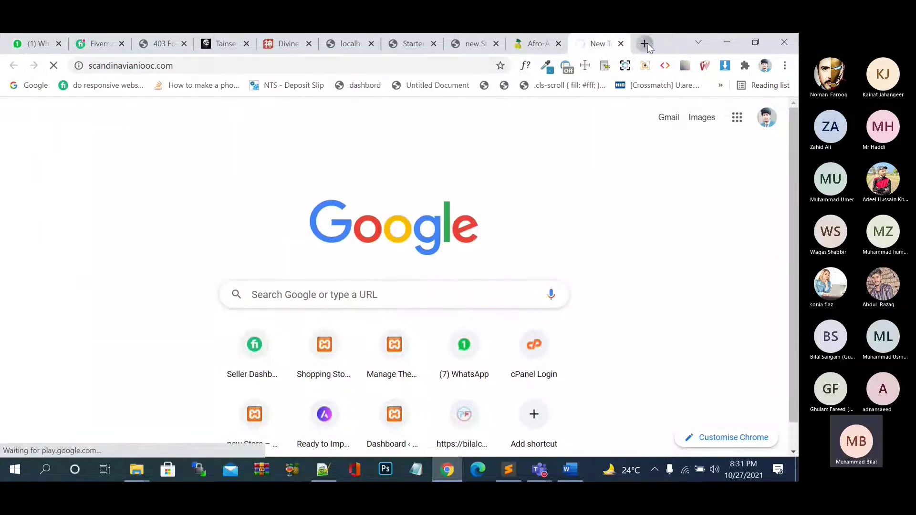
Load eiooc.com in a third tab after closing an accidental Save As dialog, ending on aaiooc.com.
left_click(645, 44)
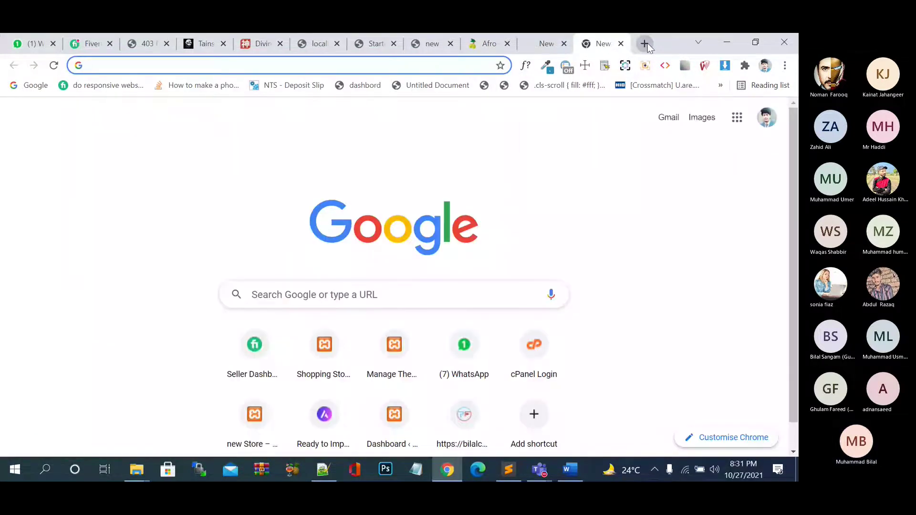
type("uioo")
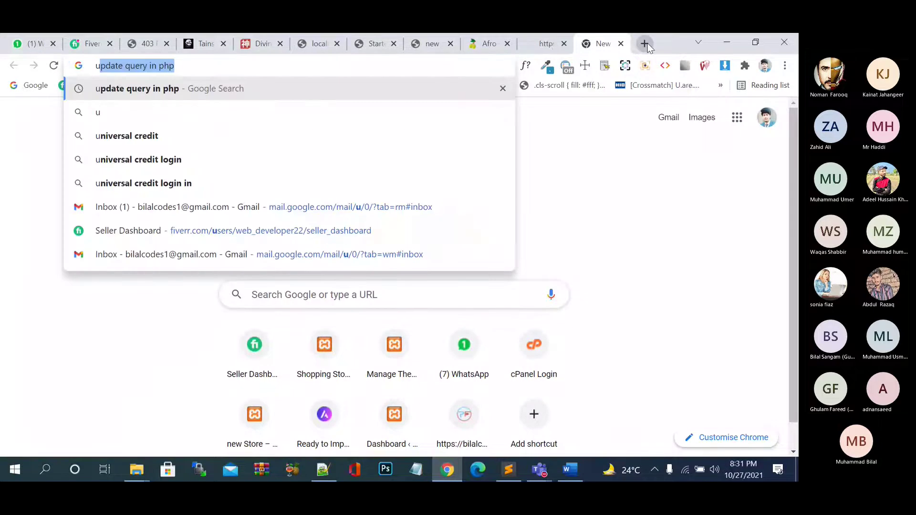
left_click(496, 46)
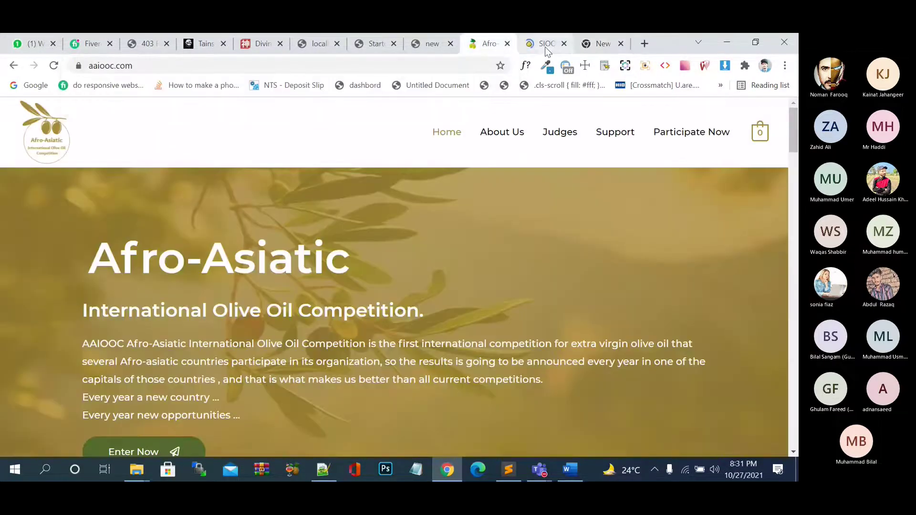
left_click(544, 47)
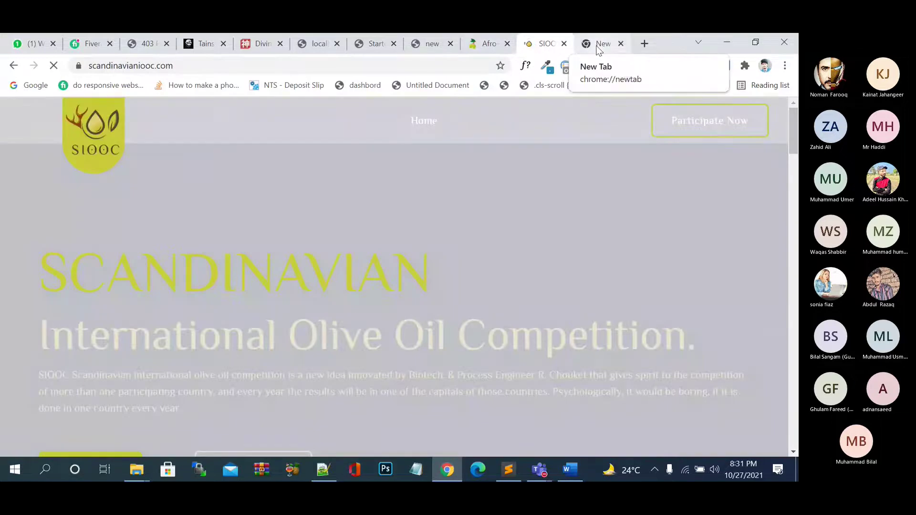
left_click(597, 49)
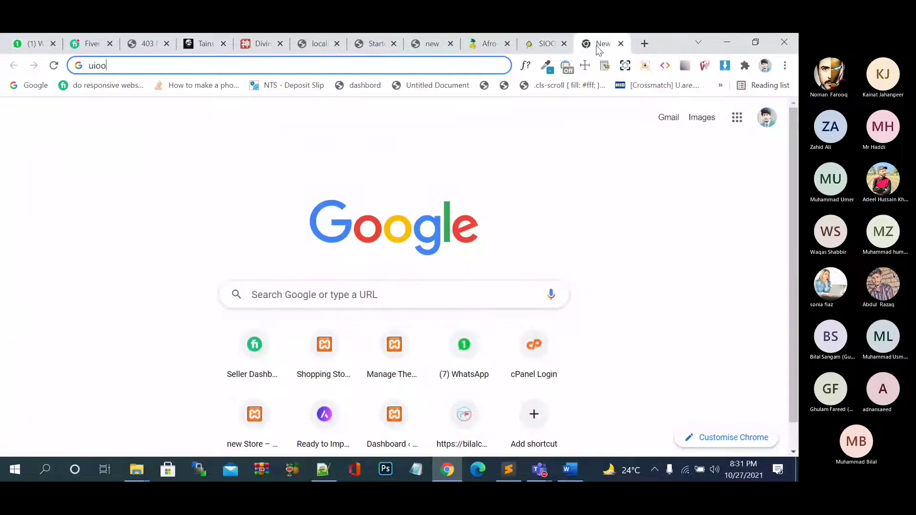
key("ctrl+s")
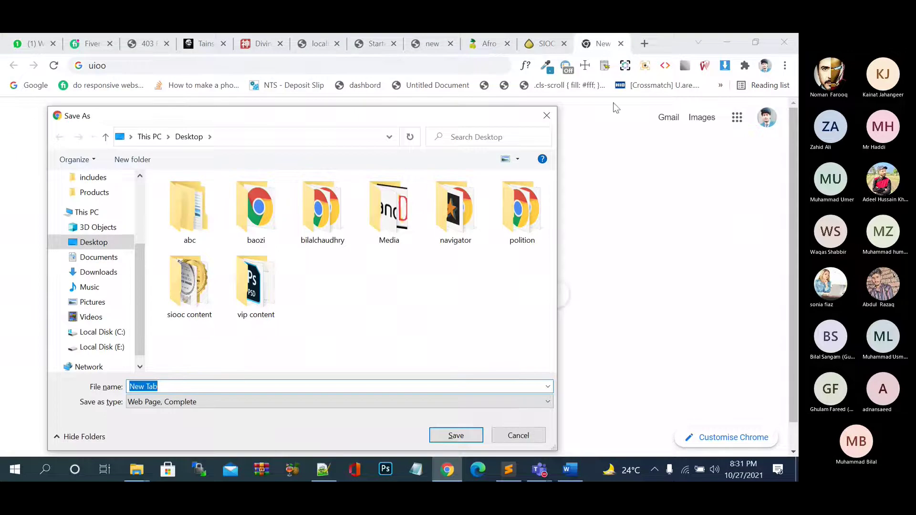
left_click(547, 115)
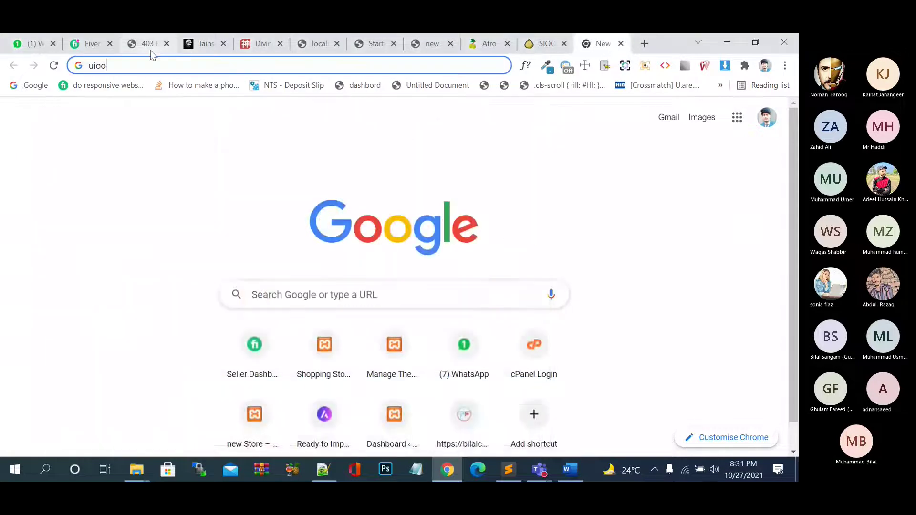
type("eiooc.com")
key("Return")
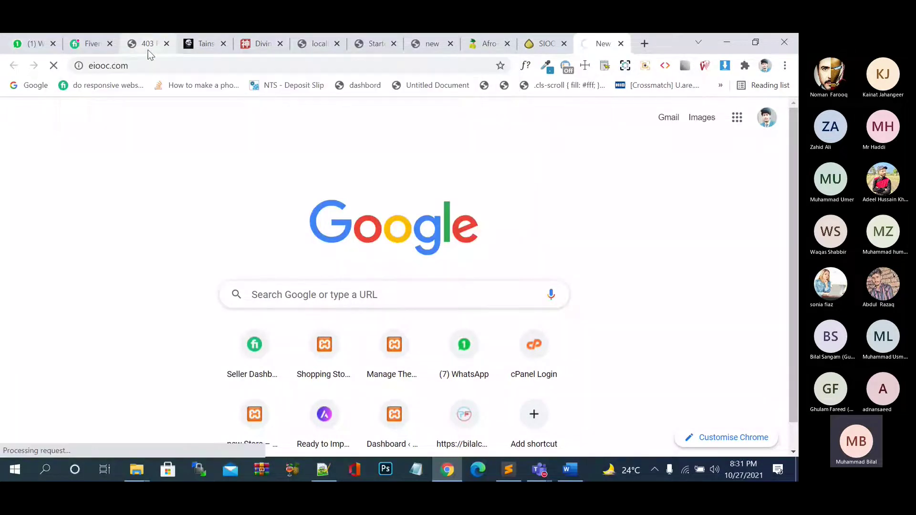
left_click(484, 43)
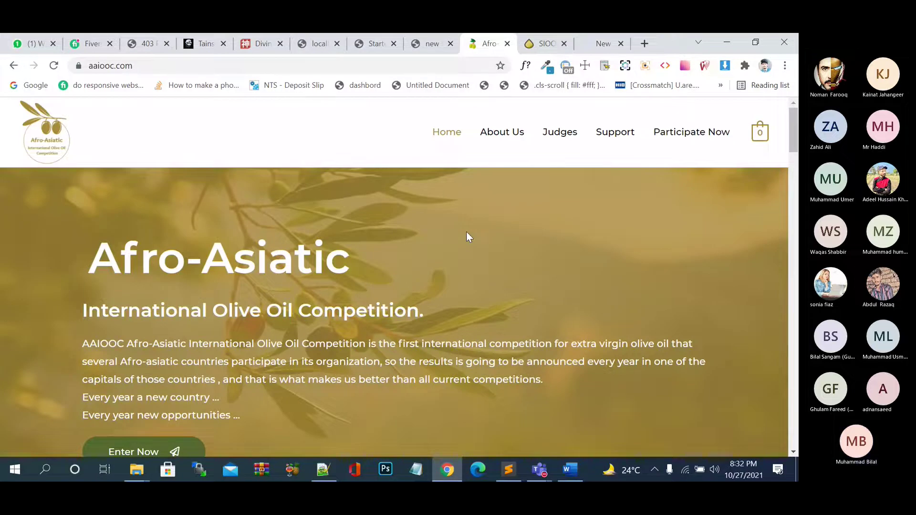
Scroll through the aaiooc.com page, then the Scandinavian competition site, returning to its top.
scroll(467, 232, "down", 20)
scroll(466, 232, "up", 3)
scroll(469, 237, "up", 5)
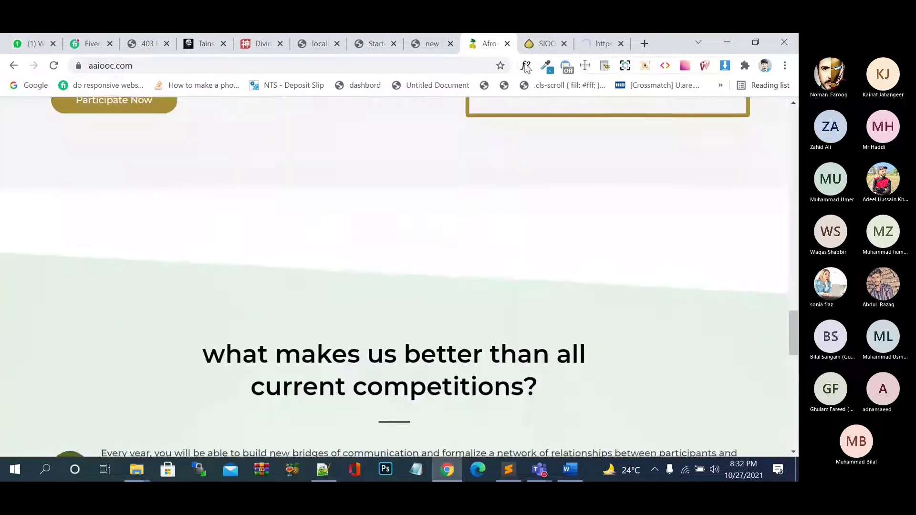
key("ctrl+Tab")
scroll(462, 290, "down", 5)
scroll(462, 290, "up", 5)
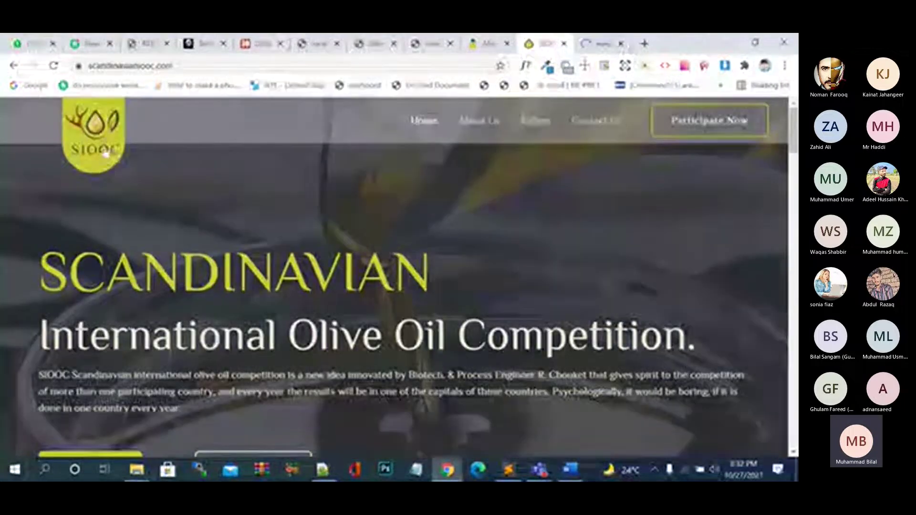
scroll(319, 215, "down", 5)
scroll(320, 219, "down", 10)
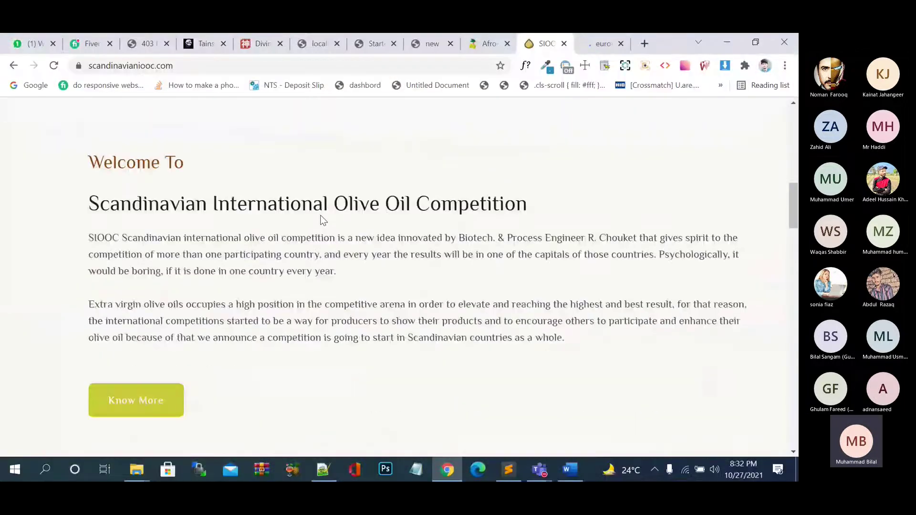
scroll(321, 220, "down", 15)
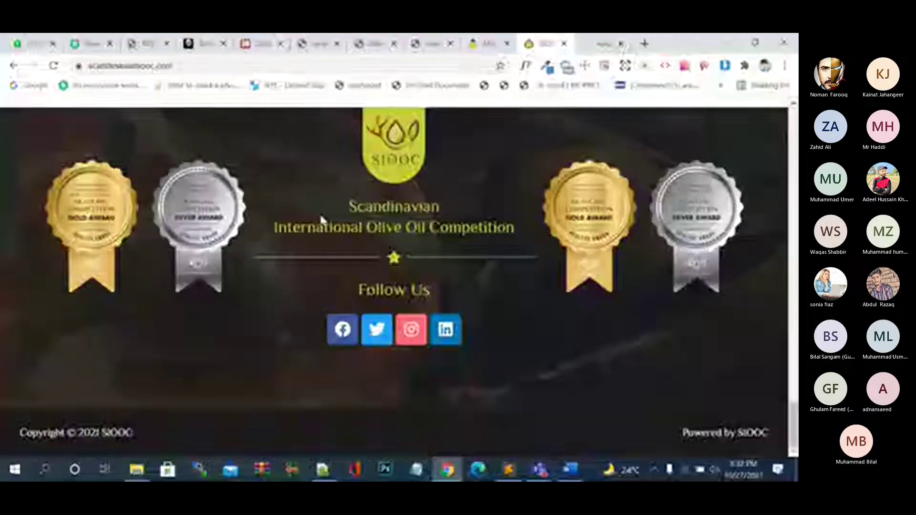
key("Home")
Scroll through the European competition site at eiooc.com and return to its top.
left_click(592, 45)
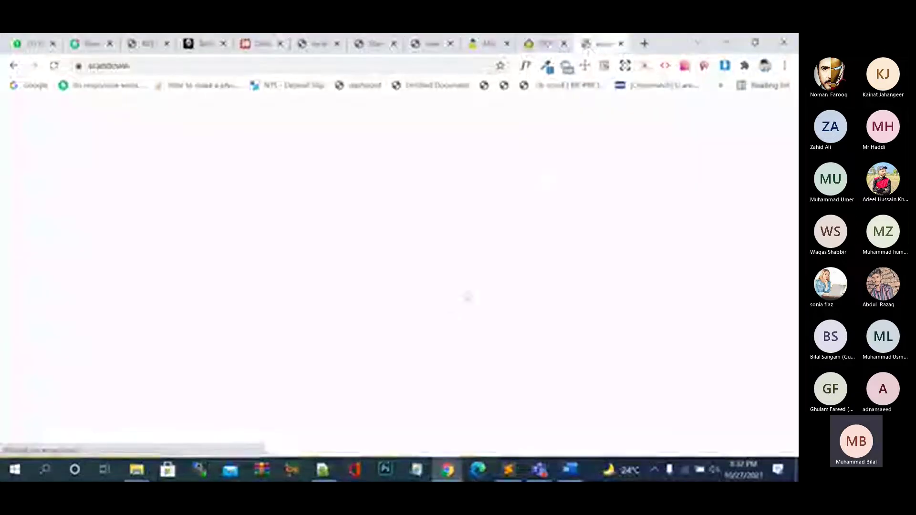
scroll(442, 308, "down", 5)
scroll(444, 313, "down", 5)
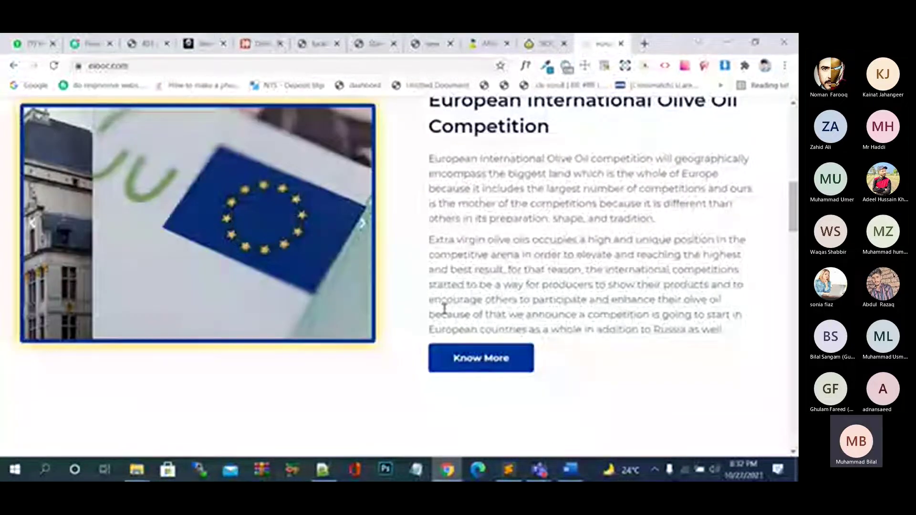
scroll(443, 309, "down", 15)
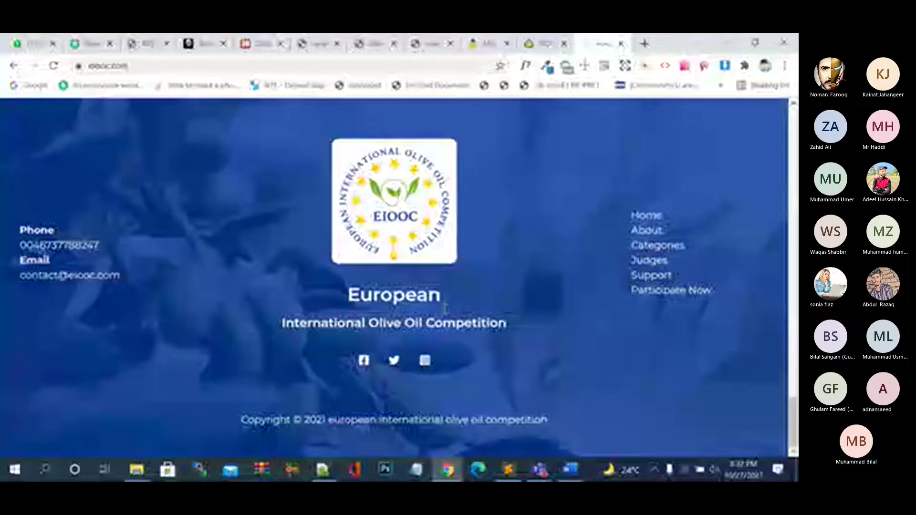
key("Home")
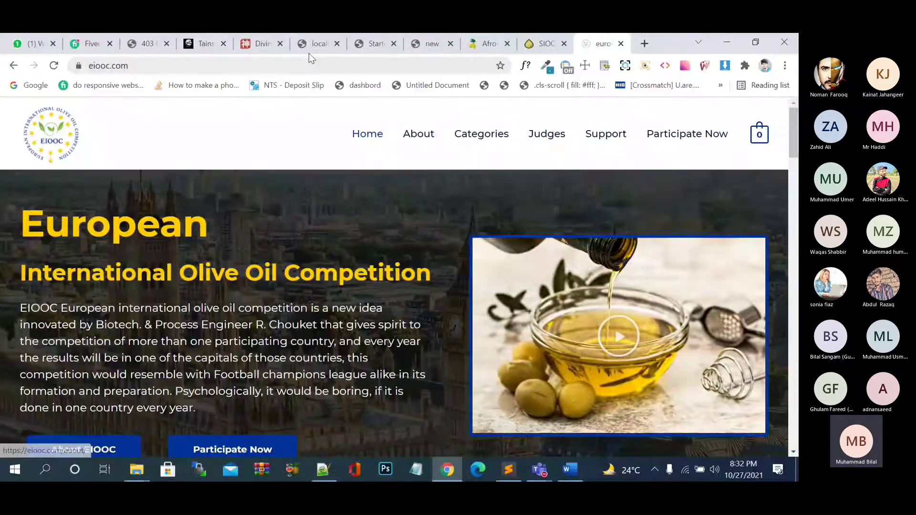
Filter the Starter Templates to Free, preview Brandstore's details, then return to the template grid.
left_click(365, 46)
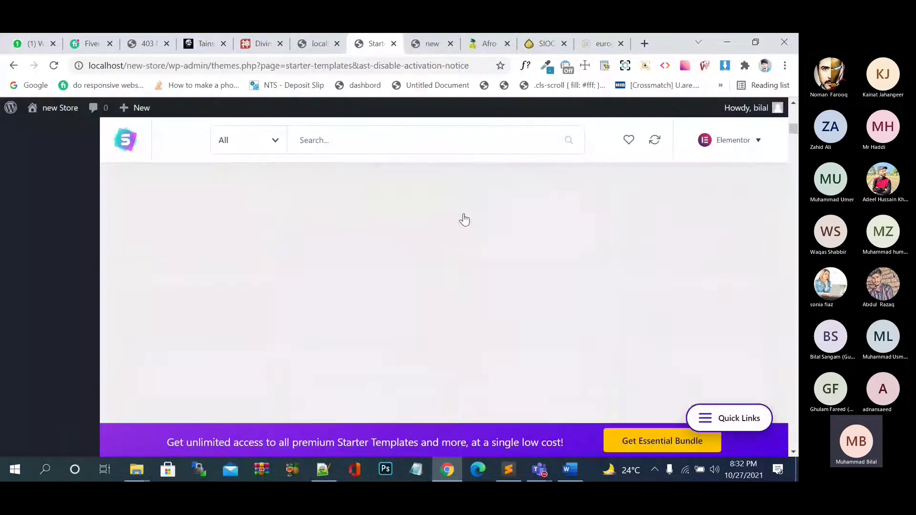
left_click(287, 147)
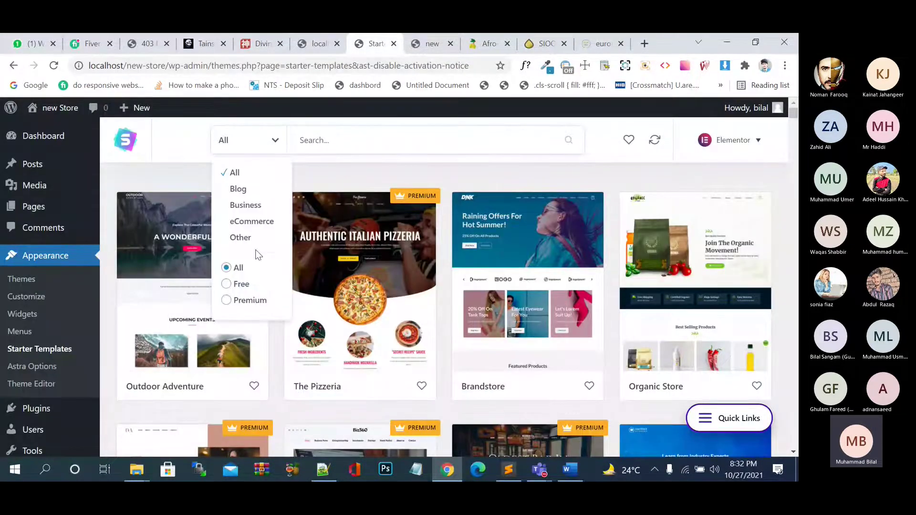
left_click(242, 285)
scroll(241, 287, "down", 9)
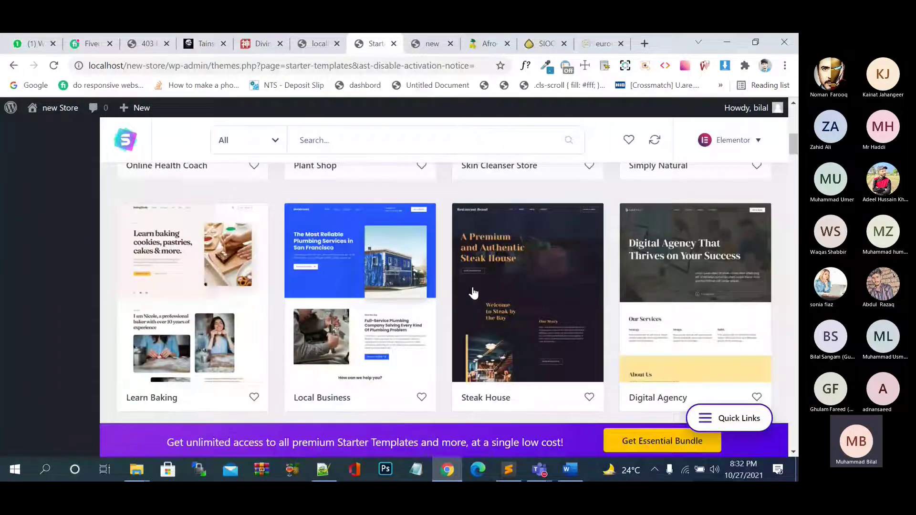
scroll(473, 293, "up", 10)
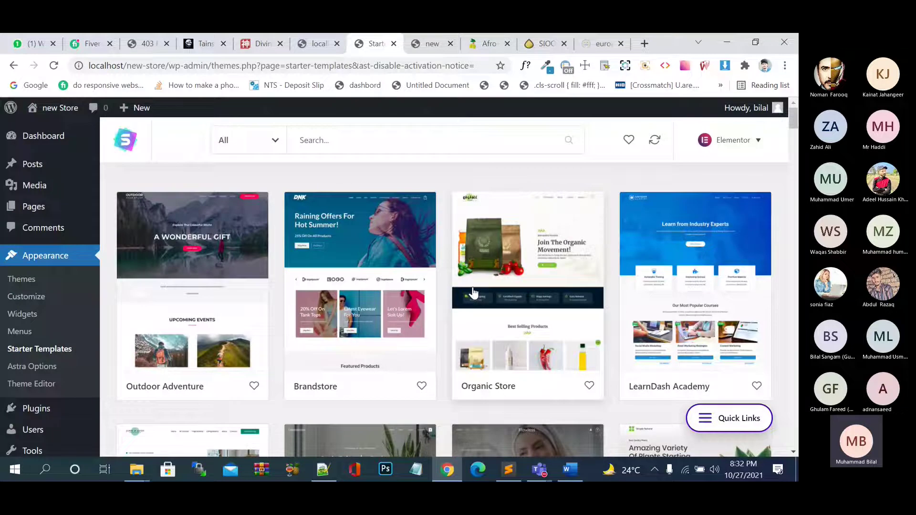
left_click(399, 293)
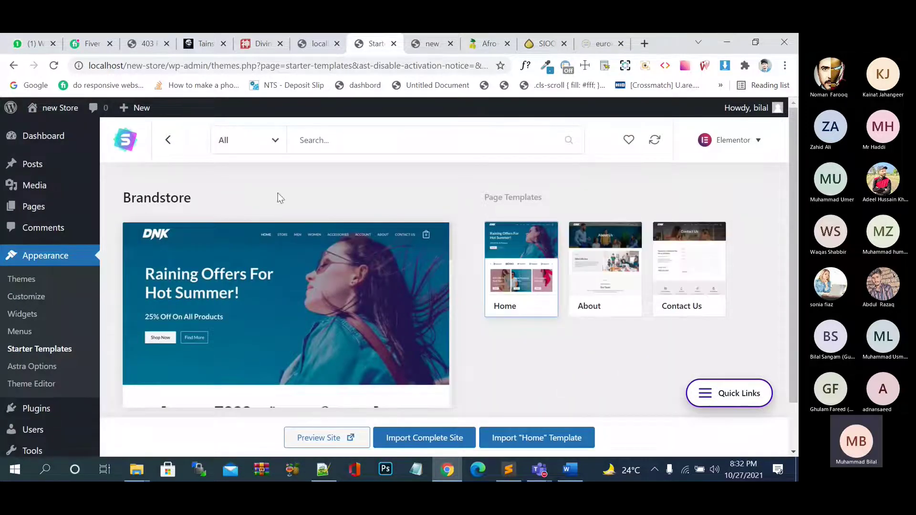
left_click(168, 139)
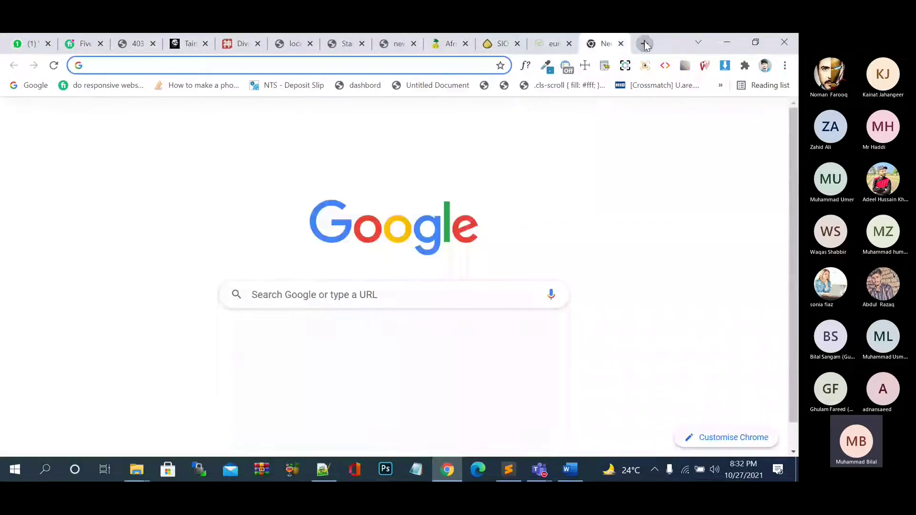
Search Google for 'astra starte' and open the wpastra.com starter templates page.
type("astra")
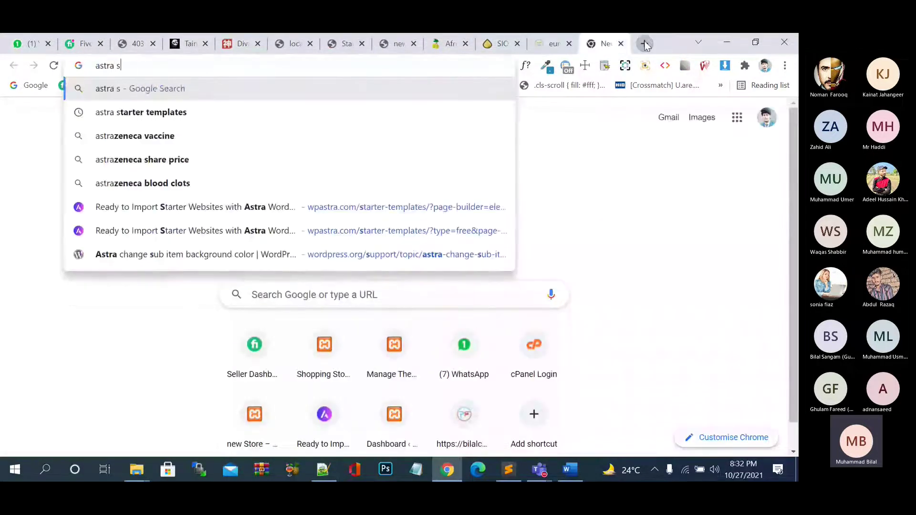
type(" star")
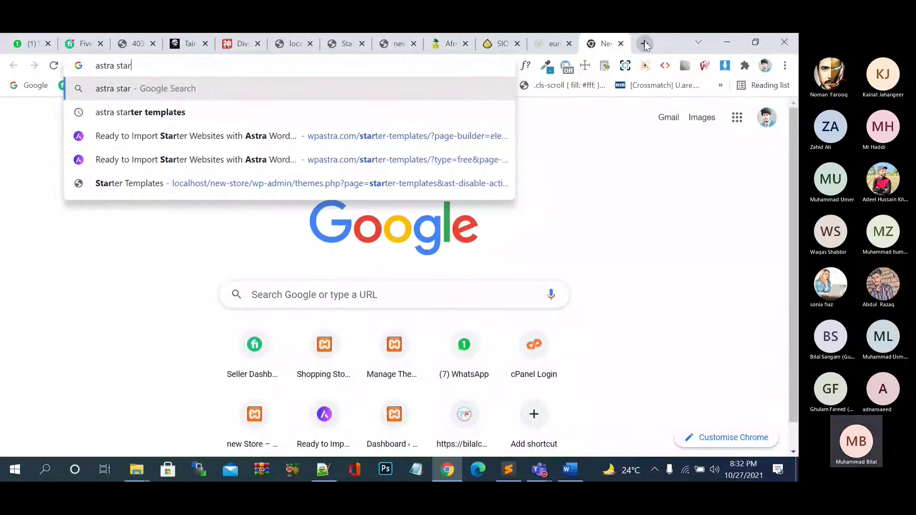
type("te")
key("Return")
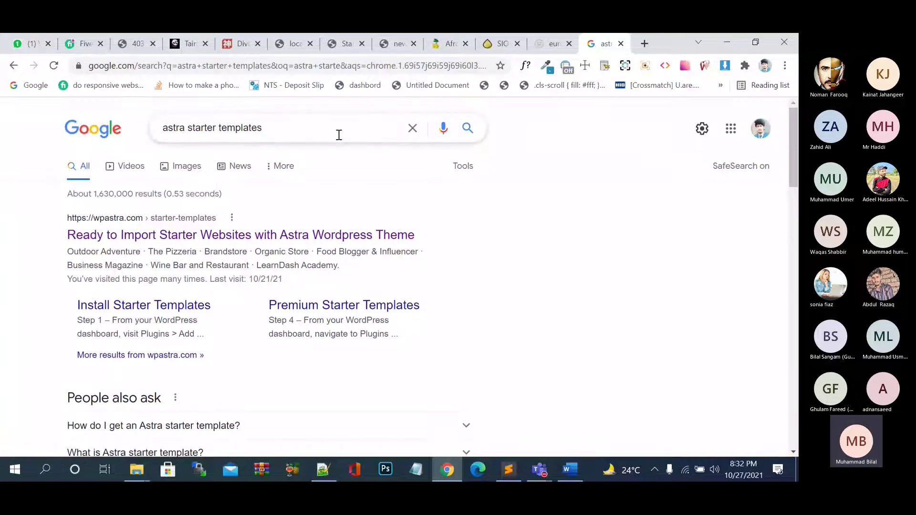
left_click(274, 241)
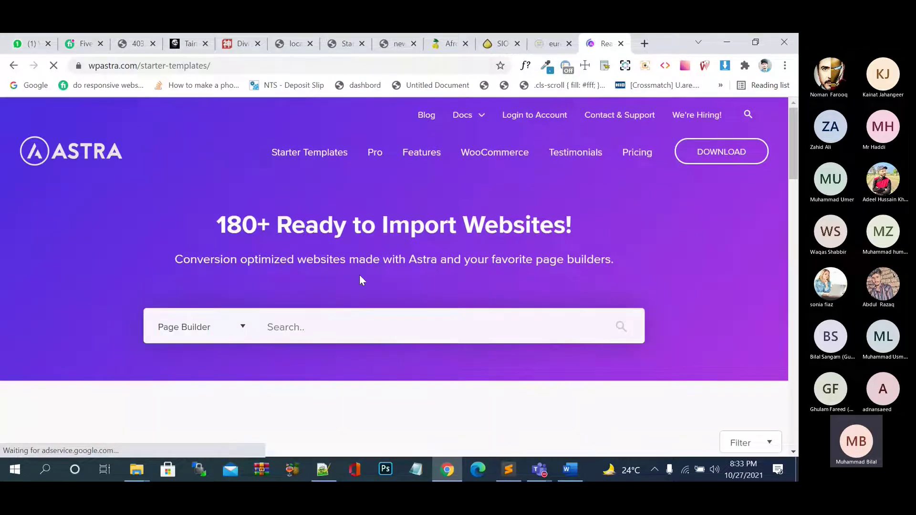
scroll(359, 273, "down", 7)
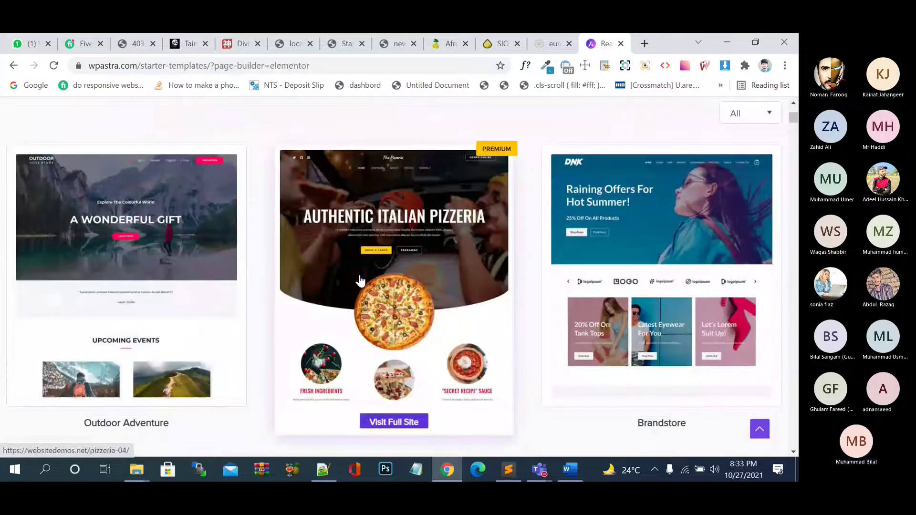
scroll(360, 281, "down", 1)
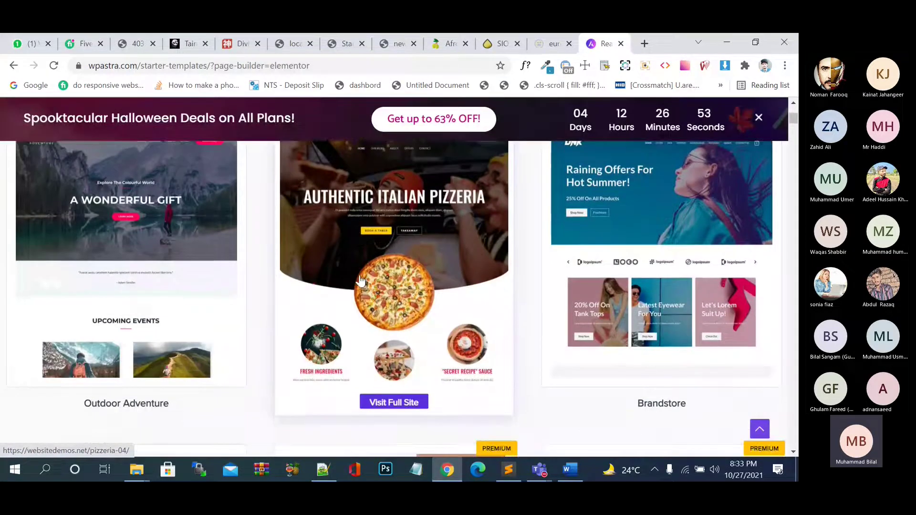
scroll(361, 280, "up", 5)
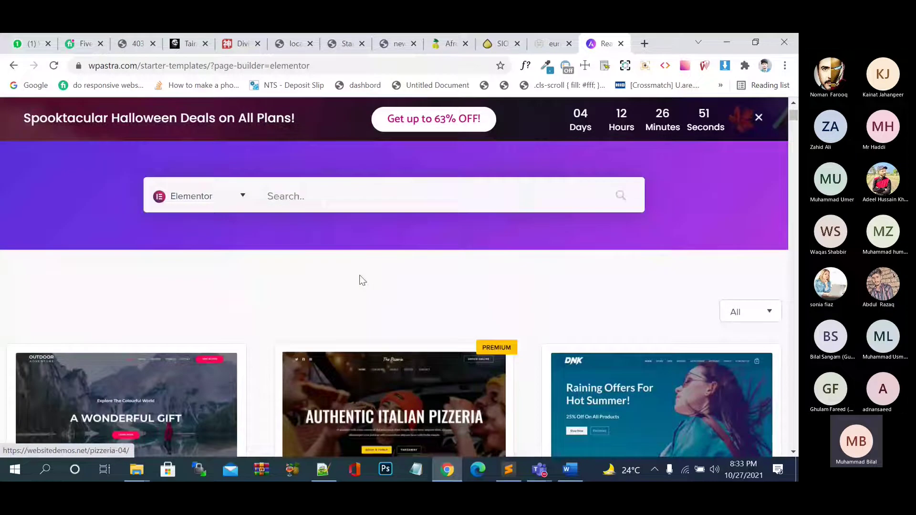
Set the template gallery's pricing filter to Free.
left_click(230, 196)
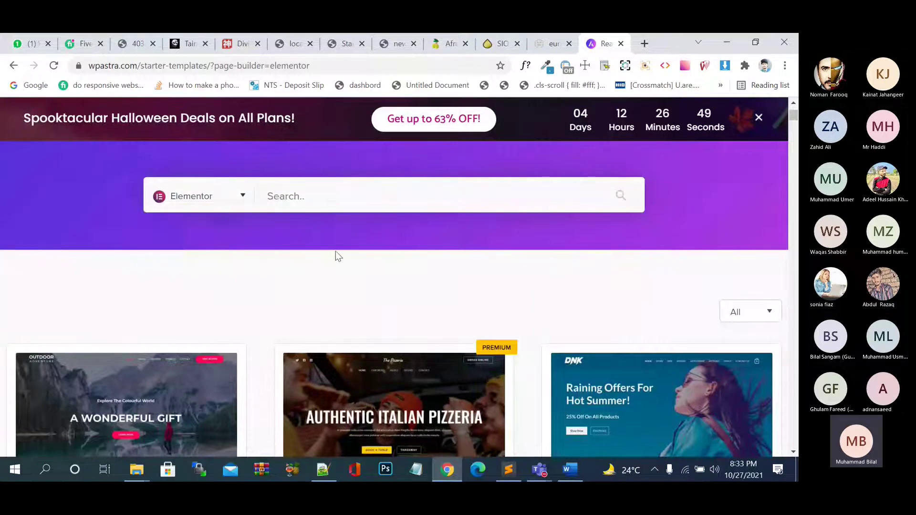
left_click(336, 253)
scroll(336, 253, "down", 4)
scroll(753, 229, "up", 2)
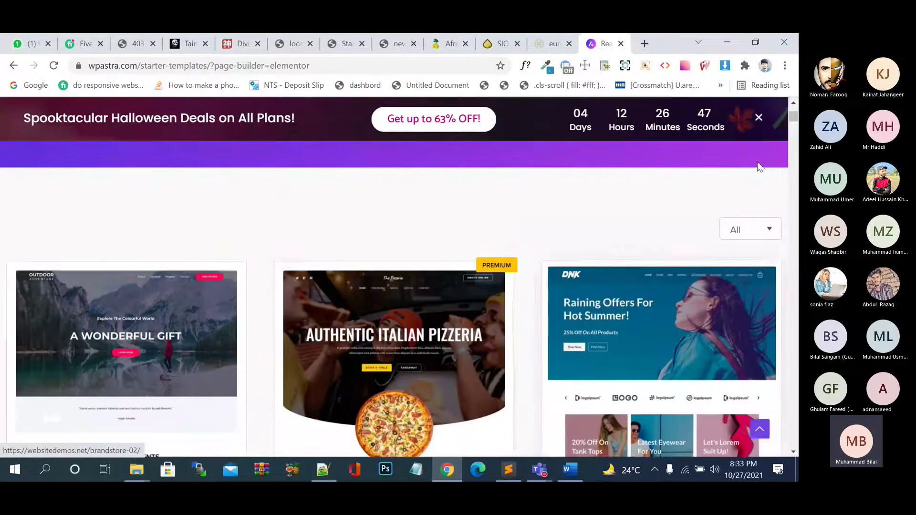
left_click(752, 229)
left_click(716, 280)
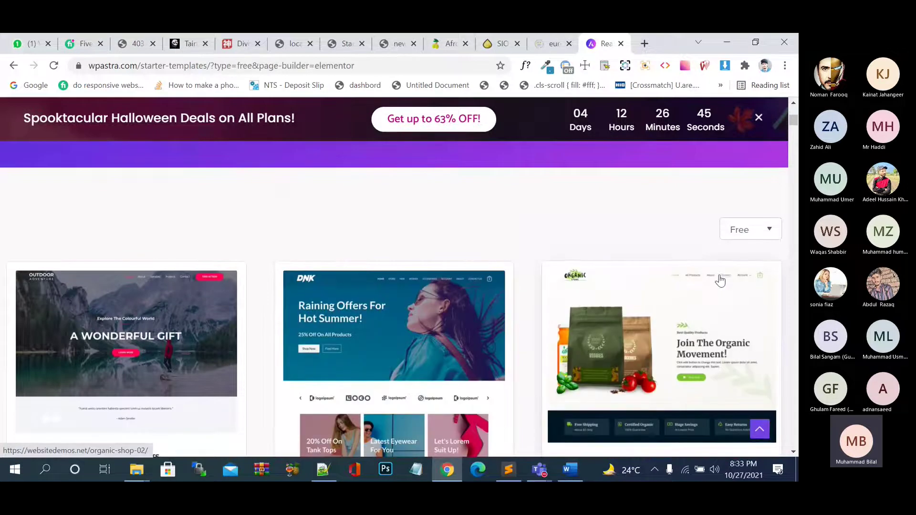
Scroll down to the Life Coach template and open its full demo site.
scroll(535, 249, "down", 8)
scroll(535, 249, "down", 7)
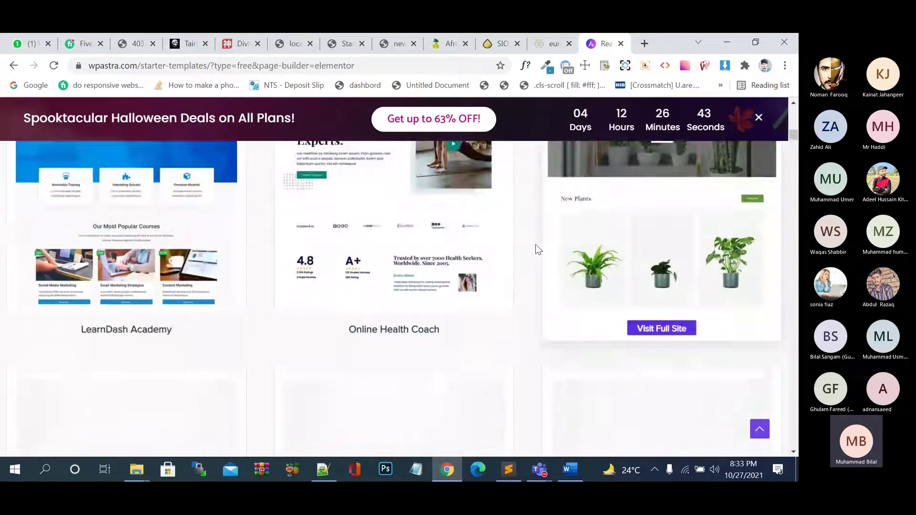
scroll(520, 296, "down", 12)
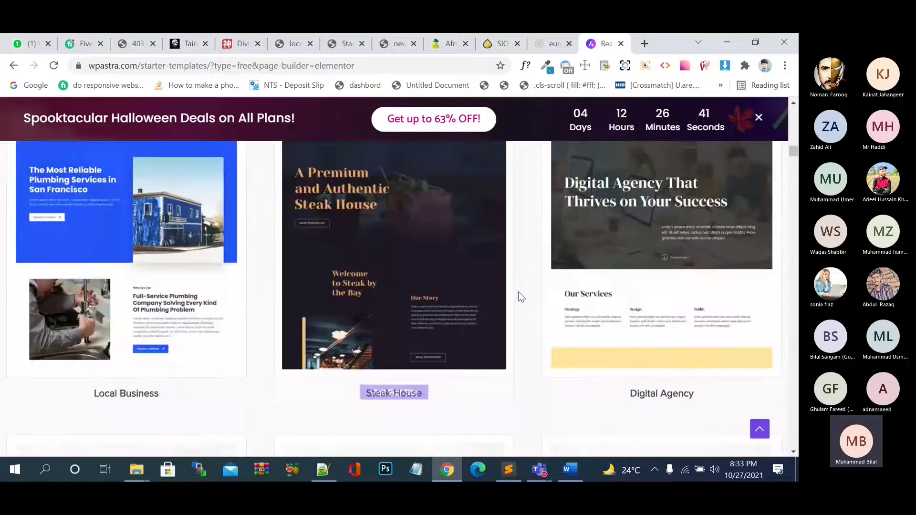
scroll(521, 296, "down", 4)
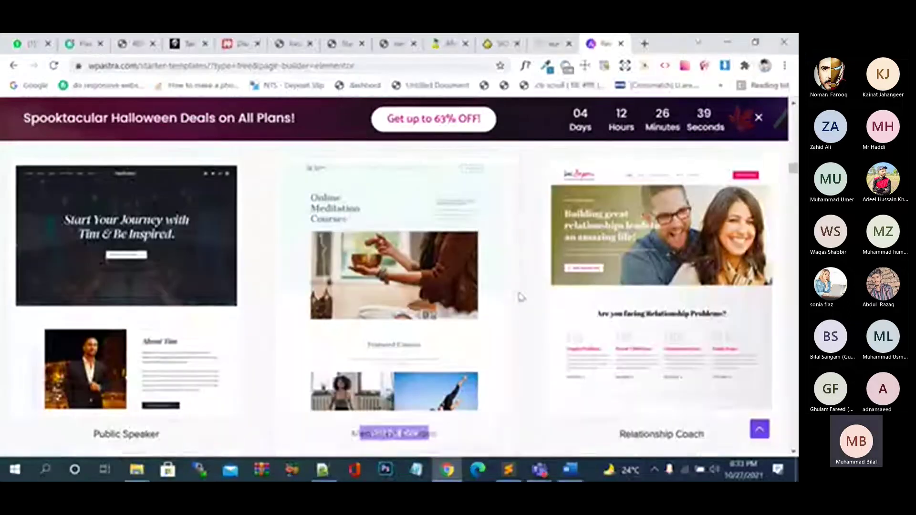
scroll(521, 297, "down", 4)
scroll(521, 297, "down", 7)
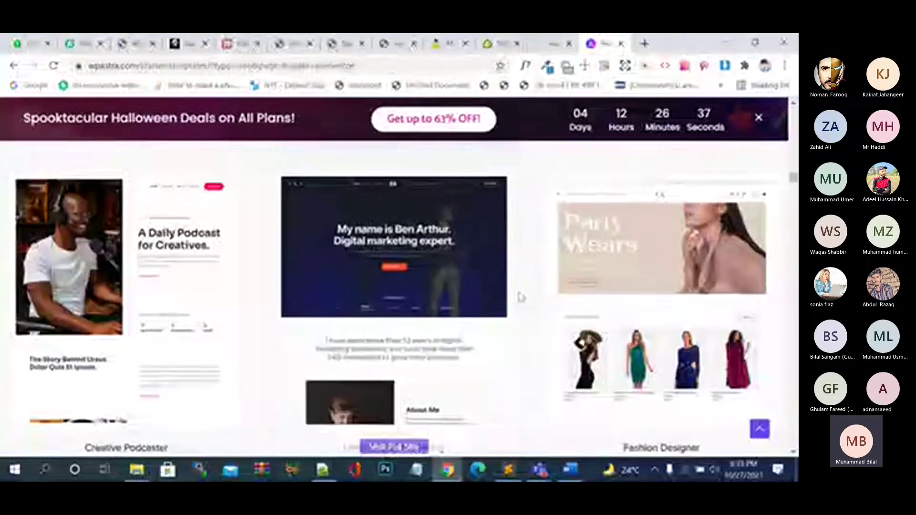
scroll(521, 297, "down", 10)
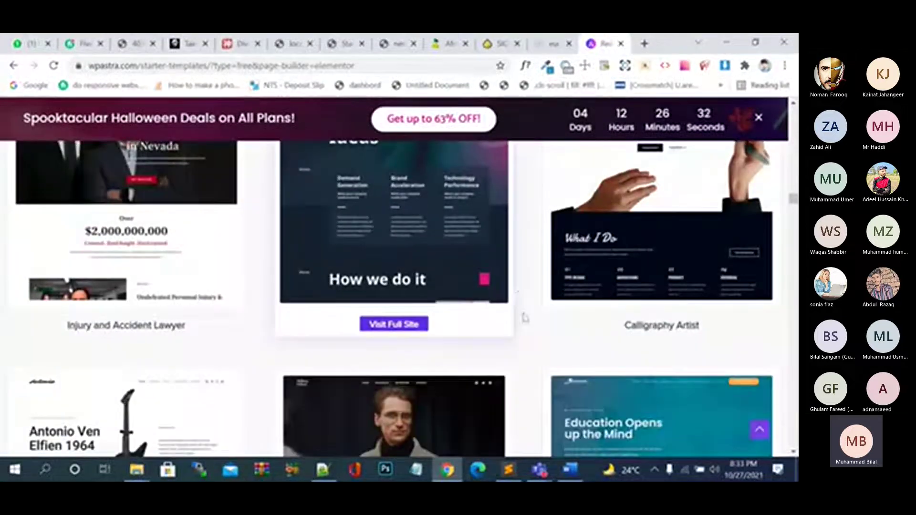
scroll(525, 329, "down", 5)
scroll(528, 338, "down", 5)
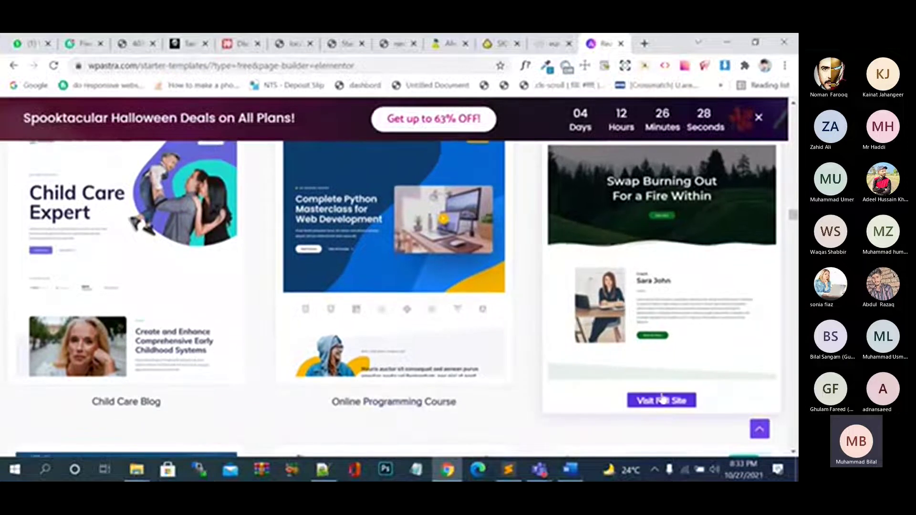
left_click(661, 400)
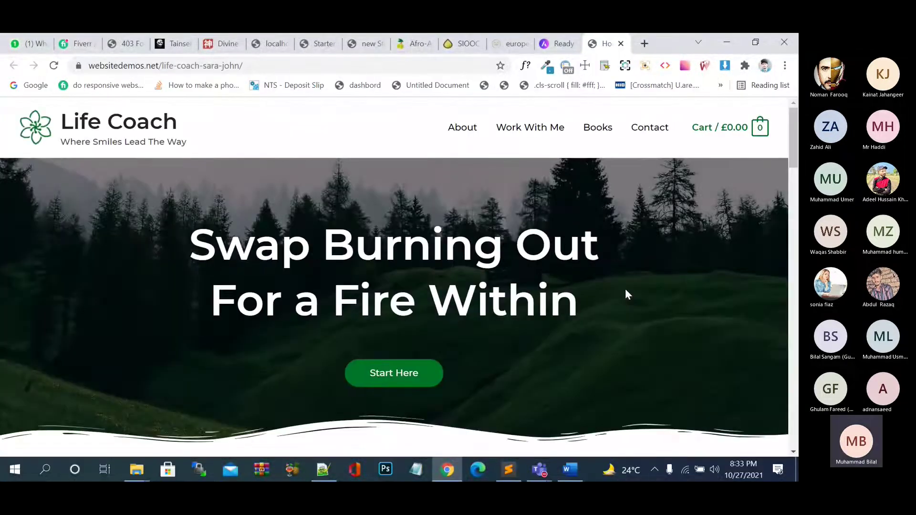
Compare the Life Coach demo with the aaiooc.com site, scrolling both pages.
left_click(413, 47)
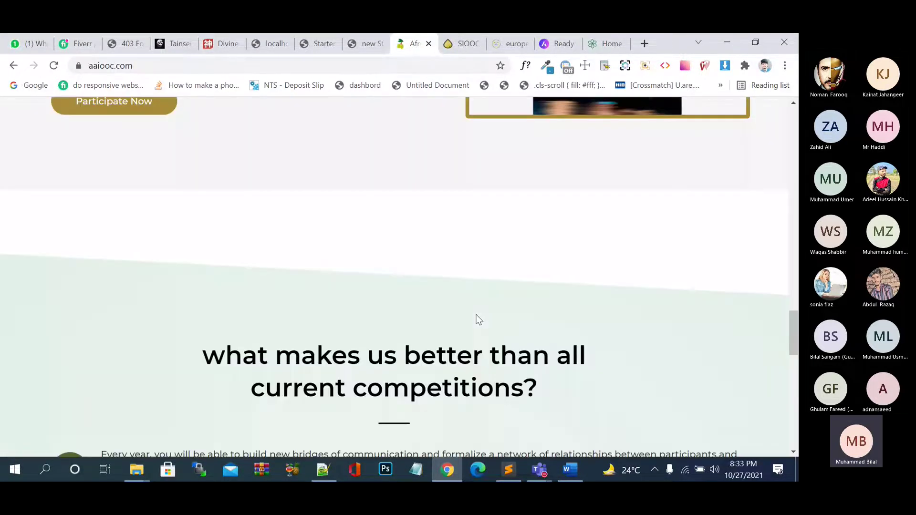
scroll(479, 320, "up", 20)
scroll(479, 320, "down", 5)
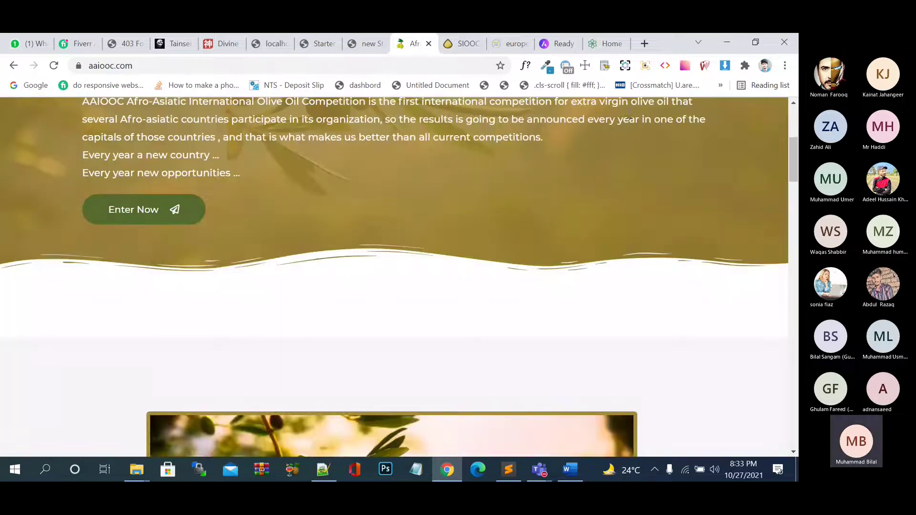
left_click(613, 48)
scroll(577, 226, "down", 5)
scroll(577, 226, "up", 4)
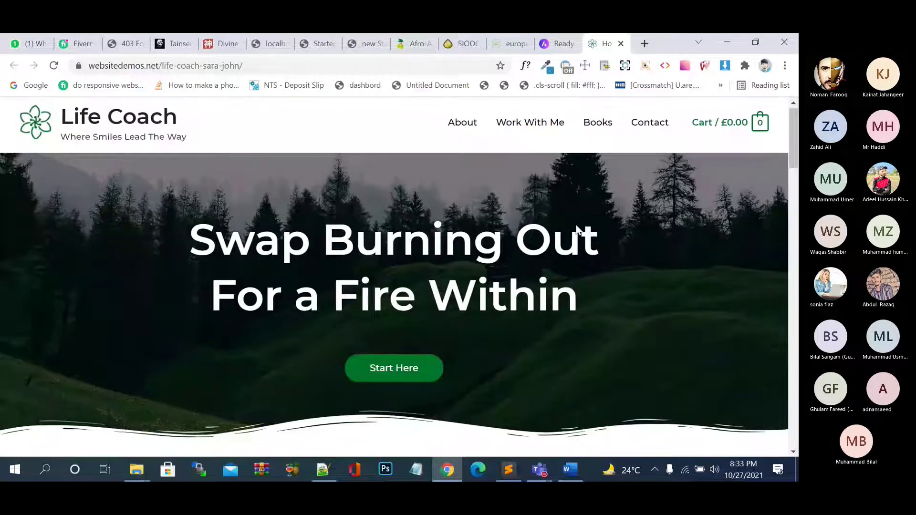
left_click(413, 43)
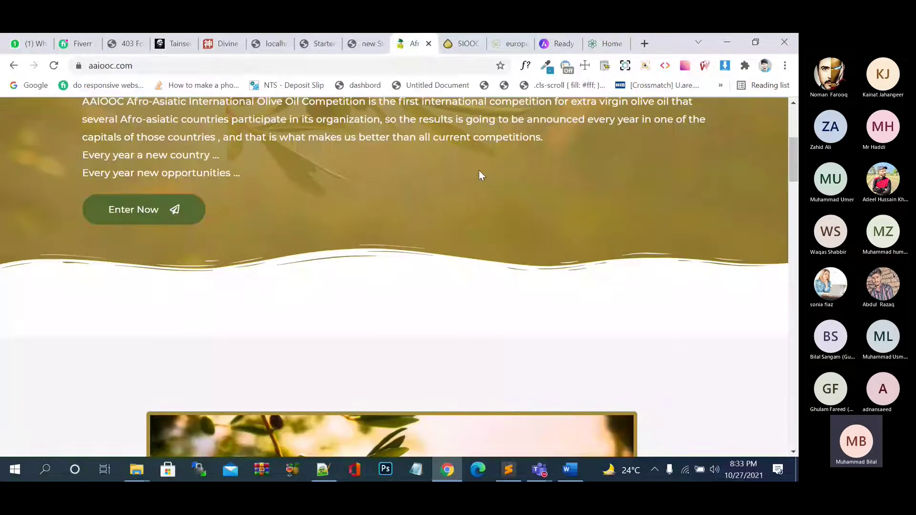
scroll(479, 170, "up", 5)
left_click(605, 44)
scroll(573, 157, "down", 5)
scroll(558, 192, "down", 10)
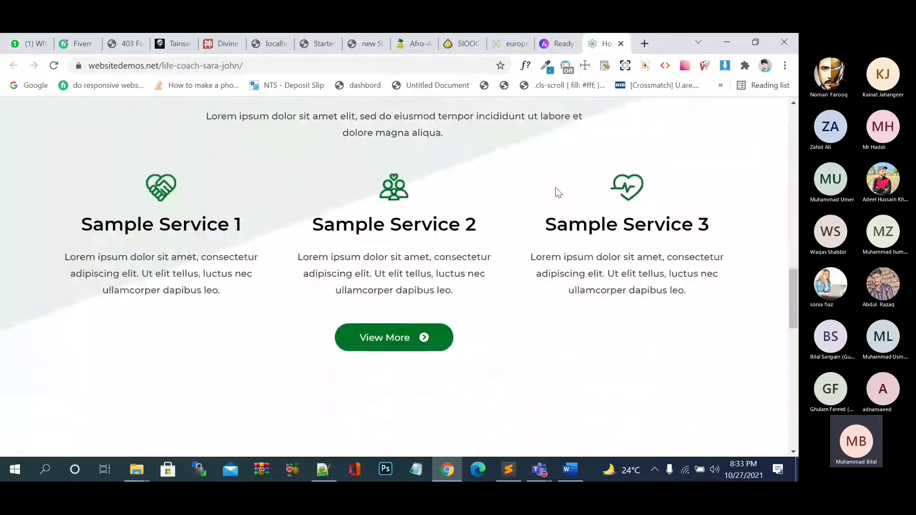
scroll(555, 192, "down", 3)
key("Home")
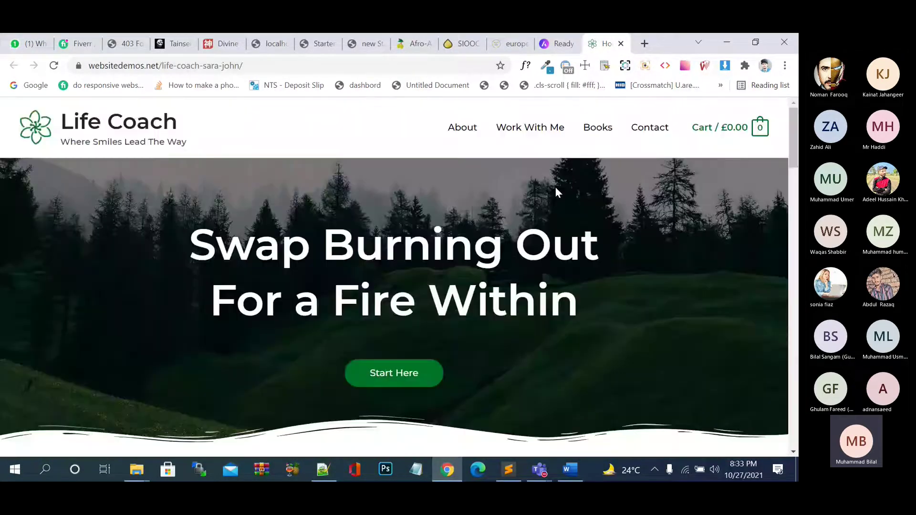
Open the demo's Work With Me page, then its Contact page with the enquiry form.
left_click(538, 137)
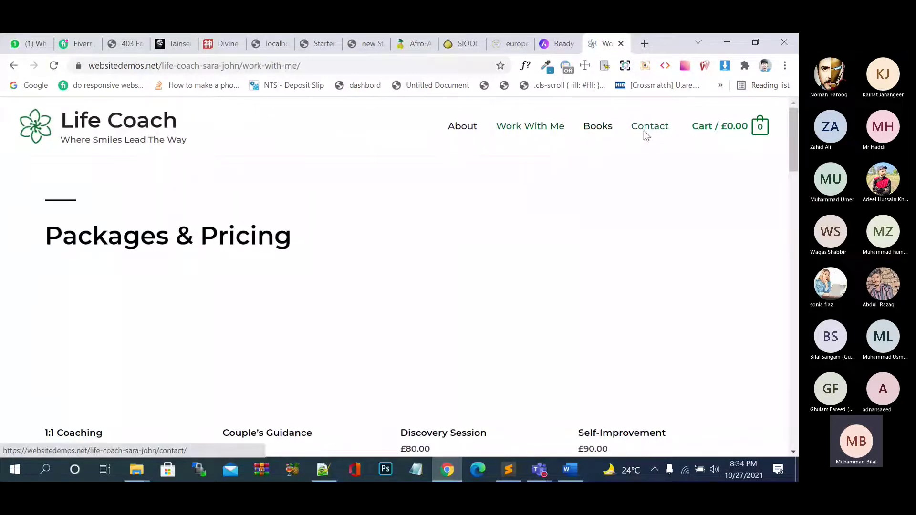
left_click(646, 135)
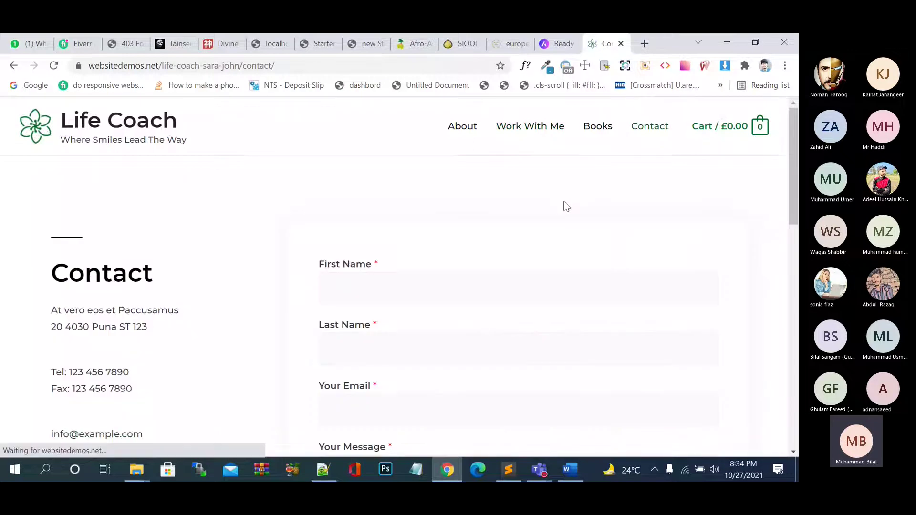
scroll(566, 206, "down", 7)
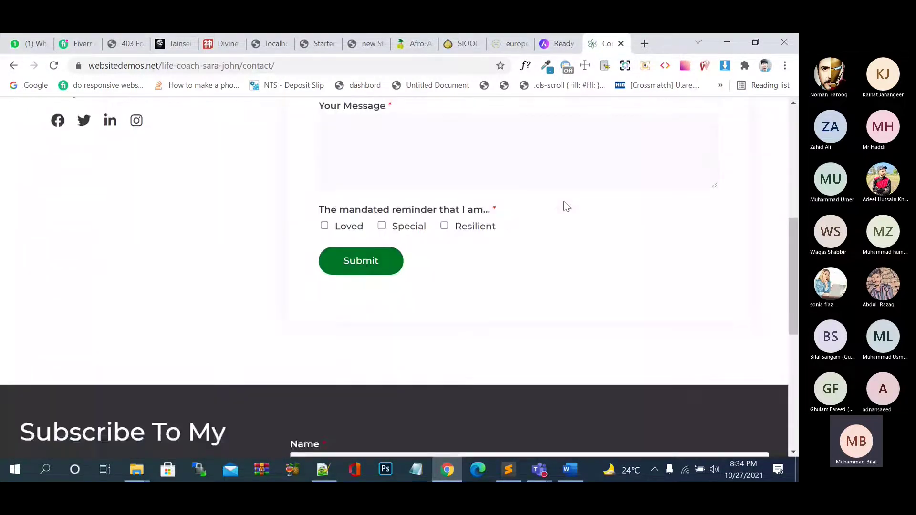
scroll(566, 206, "up", 5)
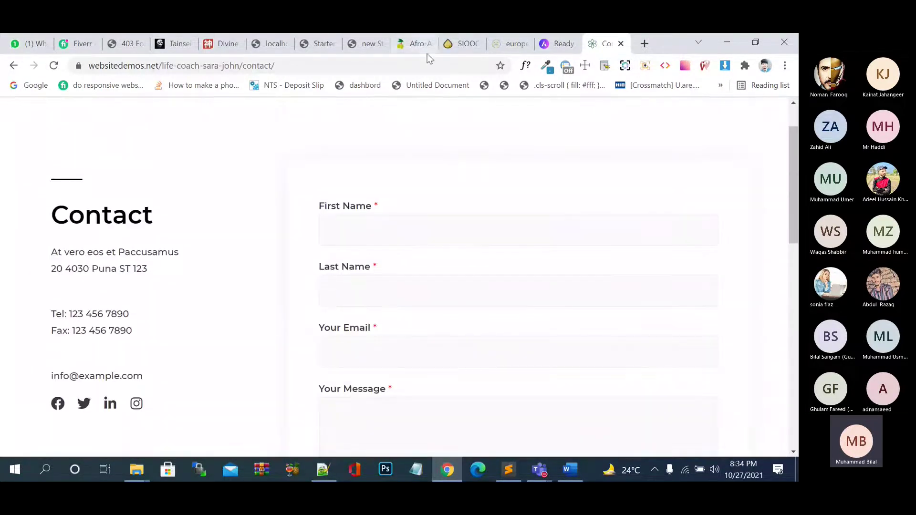
Look over the Support page of the Afro-Asiatic olive oil competition site.
left_click(415, 43)
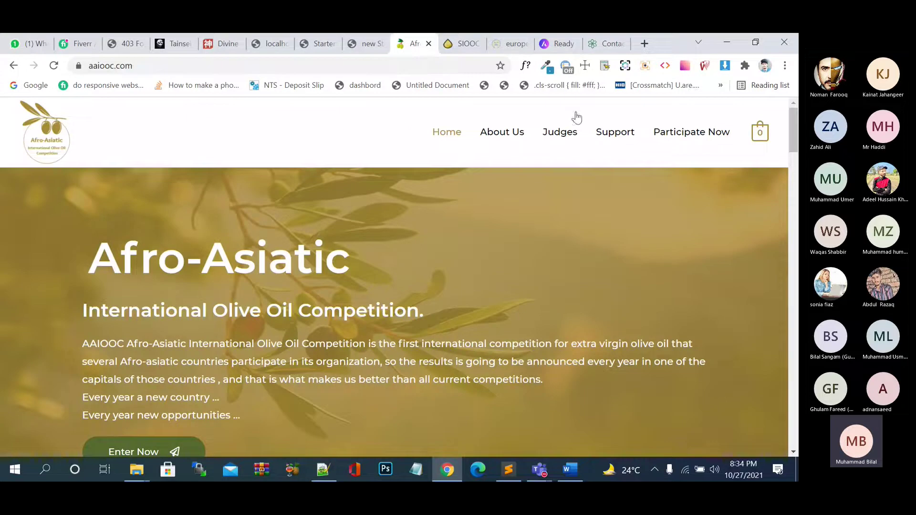
left_click(627, 137)
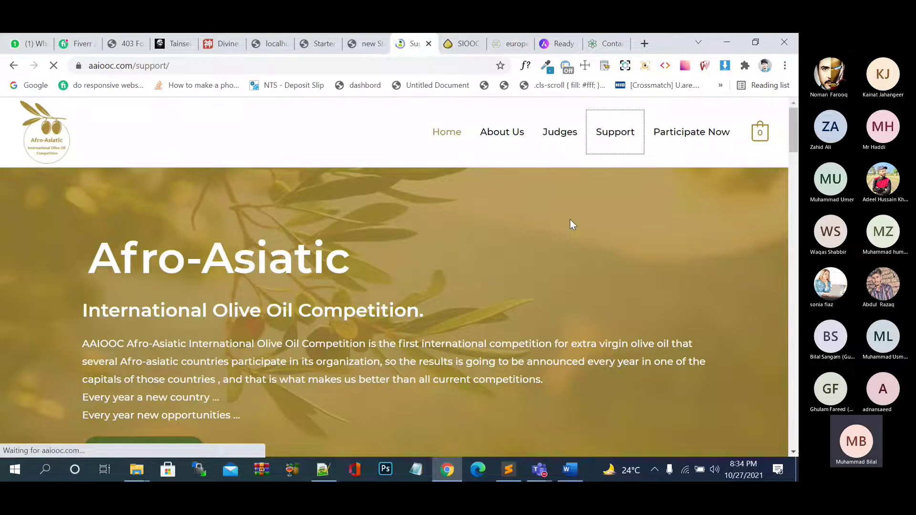
scroll(570, 219, "down", 6)
scroll(571, 223, "down", 3)
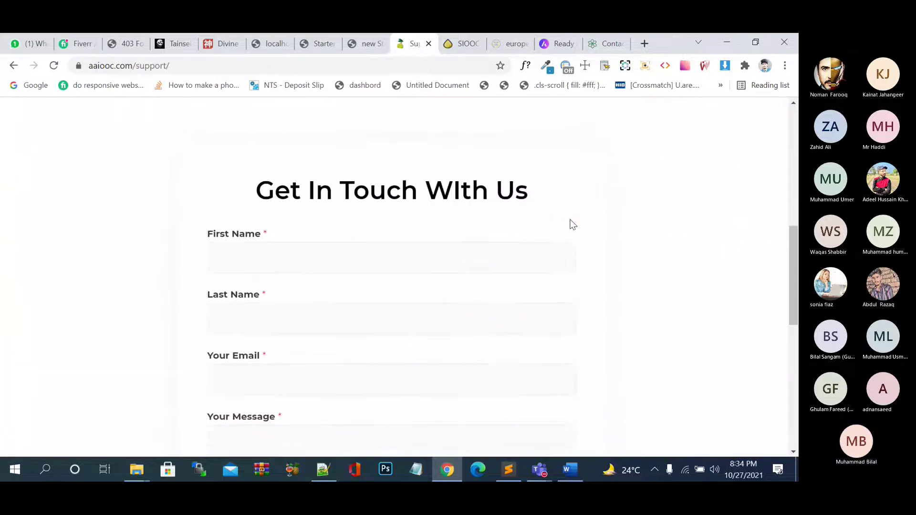
scroll(316, 226, "up", 10)
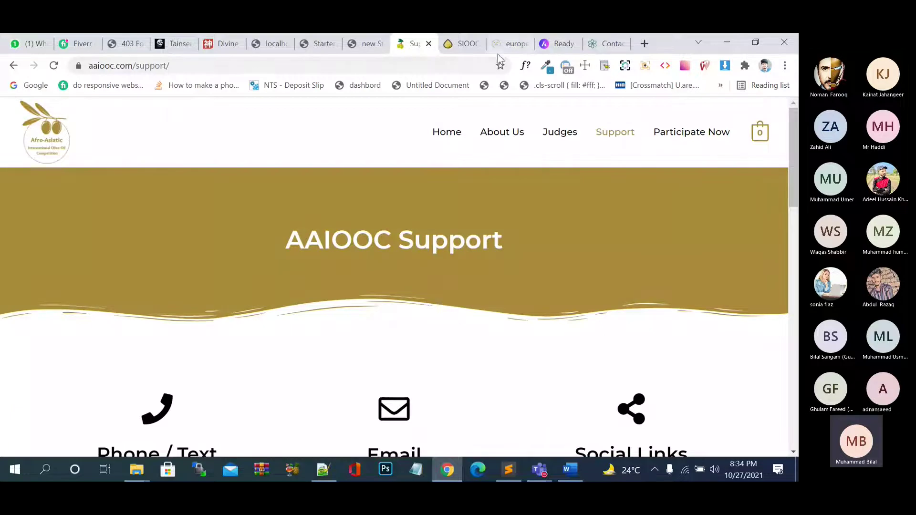
Glance through the other tabs, then view the Life Coach demo's About page.
left_click(462, 43)
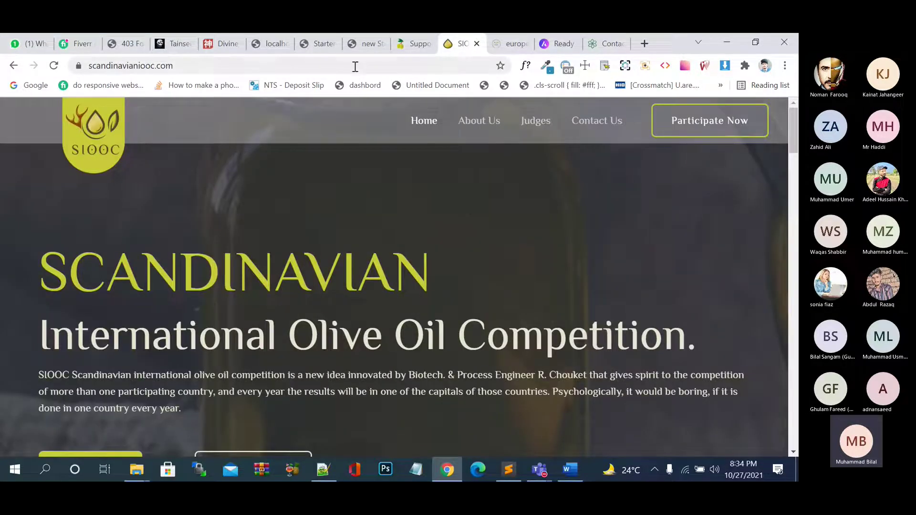
left_click(364, 44)
left_click(322, 44)
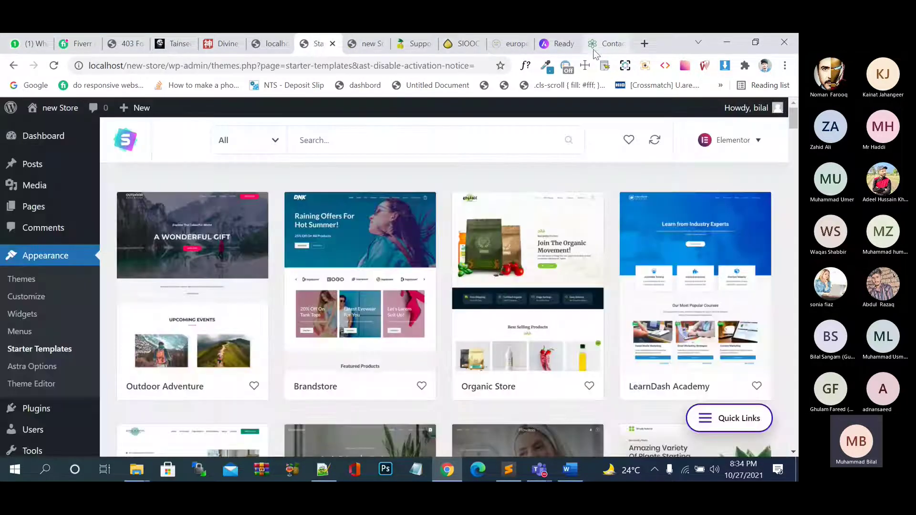
left_click(605, 43)
scroll(567, 215, "up", 2)
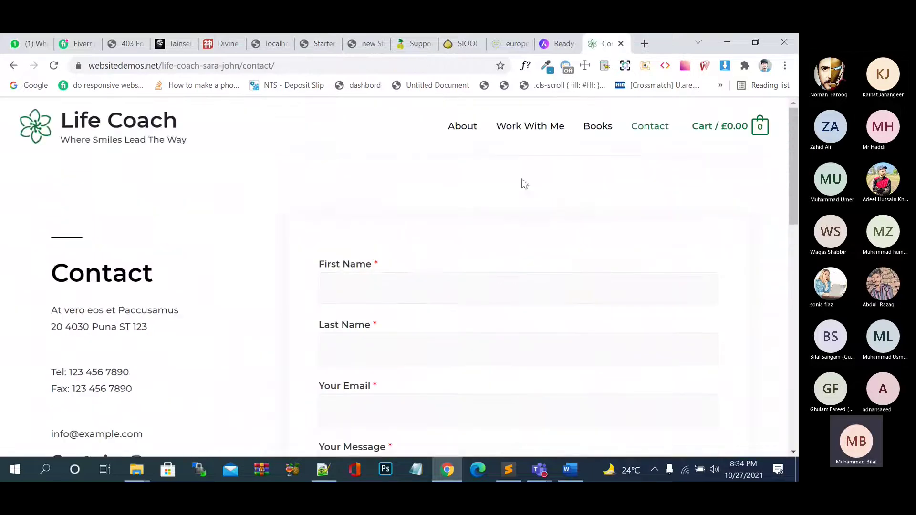
left_click(462, 131)
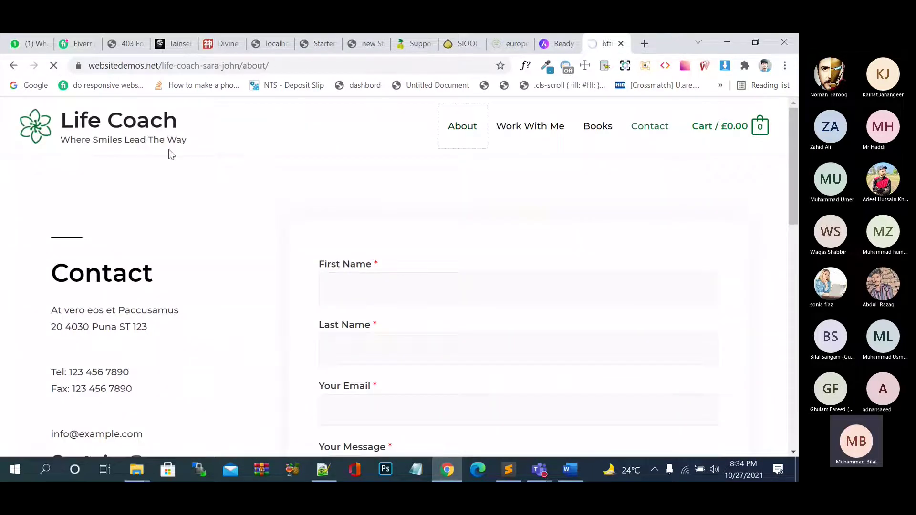
scroll(378, 298, "down", 10)
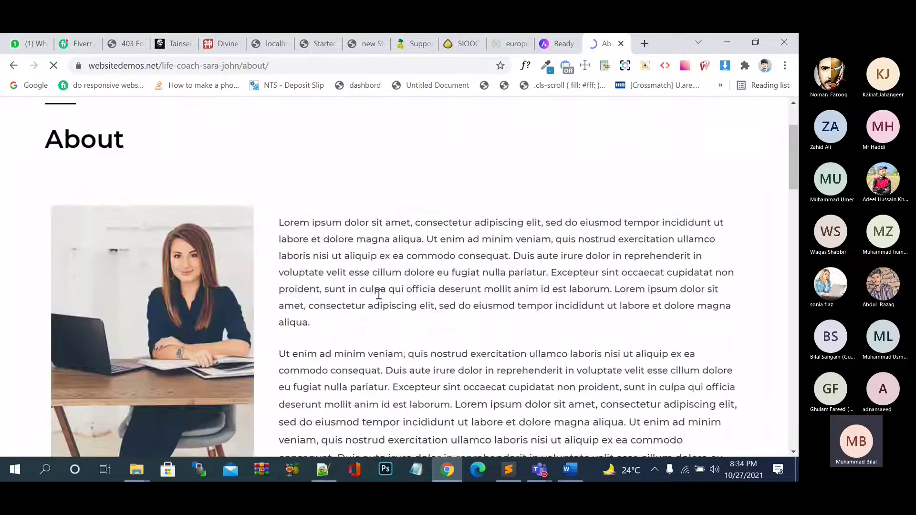
scroll(378, 299, "up", 10)
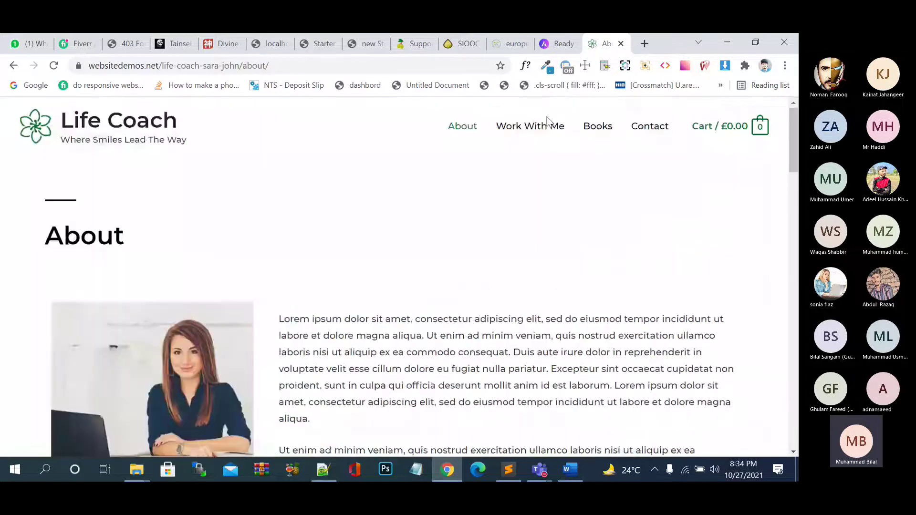
Open the Online Programming Course demo from the Astra gallery and scroll through it.
left_click(558, 44)
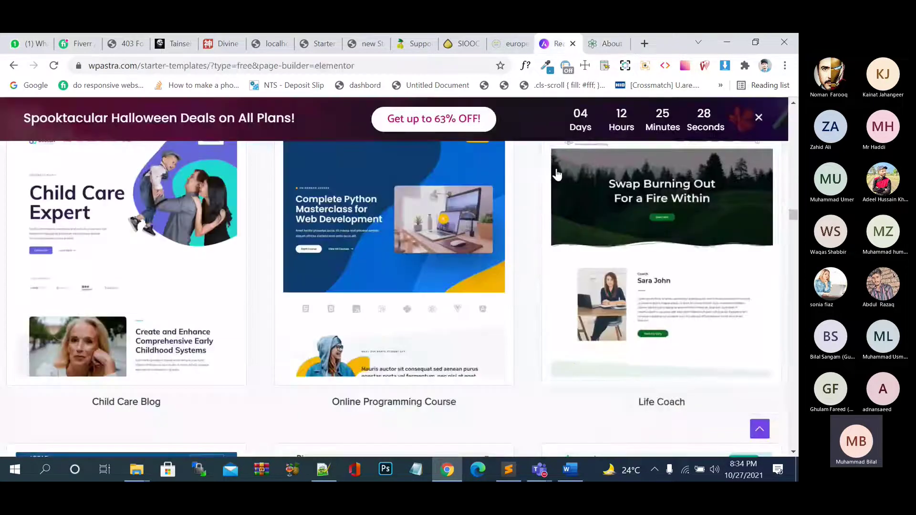
left_click(544, 287)
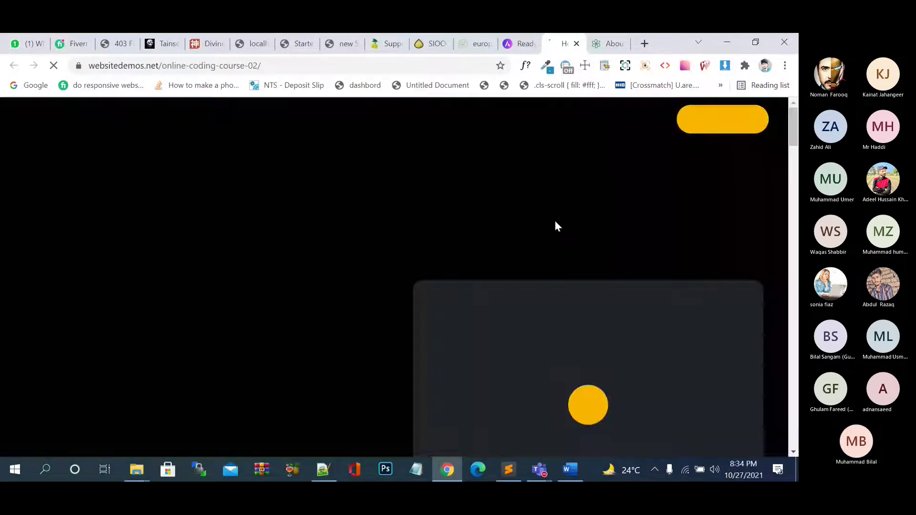
scroll(497, 248, "down", 15)
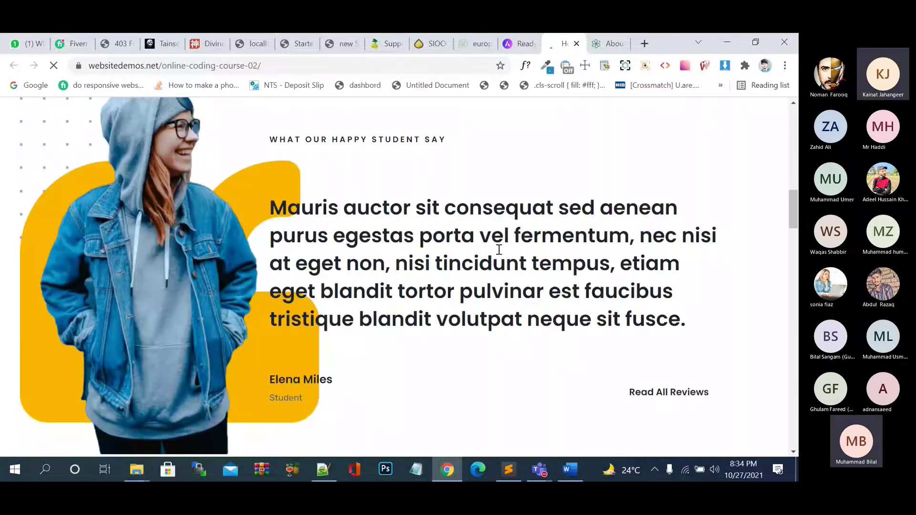
scroll(498, 250, "up", 15)
scroll(497, 248, "down", 20)
scroll(499, 254, "down", 10)
scroll(497, 254, "up", 20)
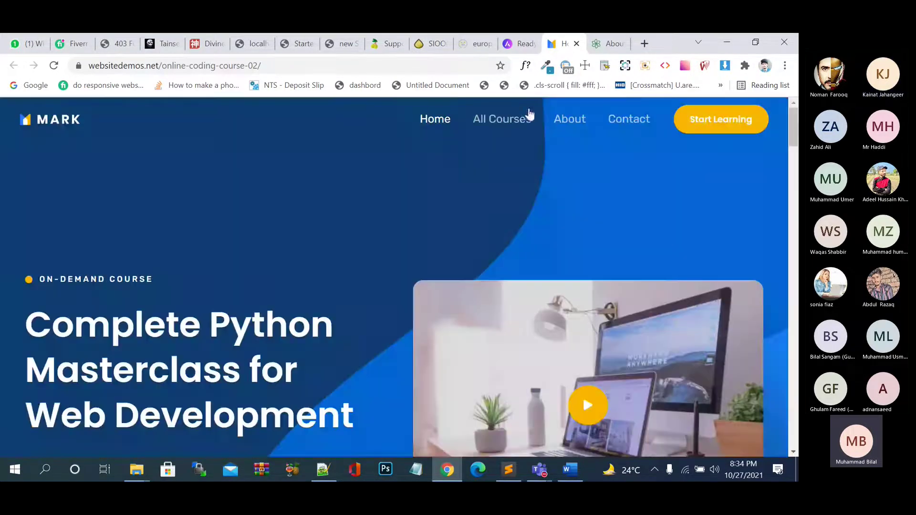
Return to the starter templates gallery and scroll down to the Nutritionist template.
left_click(520, 44)
scroll(484, 270, "down", 5)
scroll(483, 271, "down", 10)
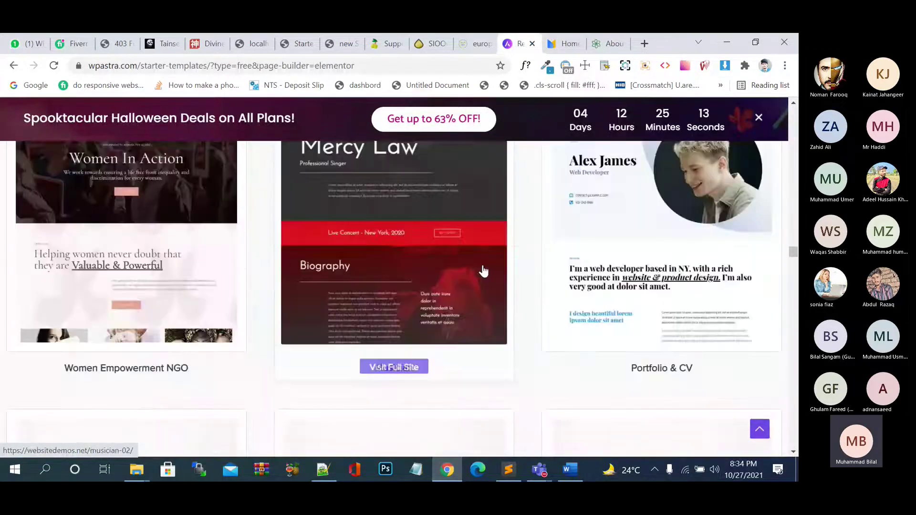
scroll(483, 270, "down", 10)
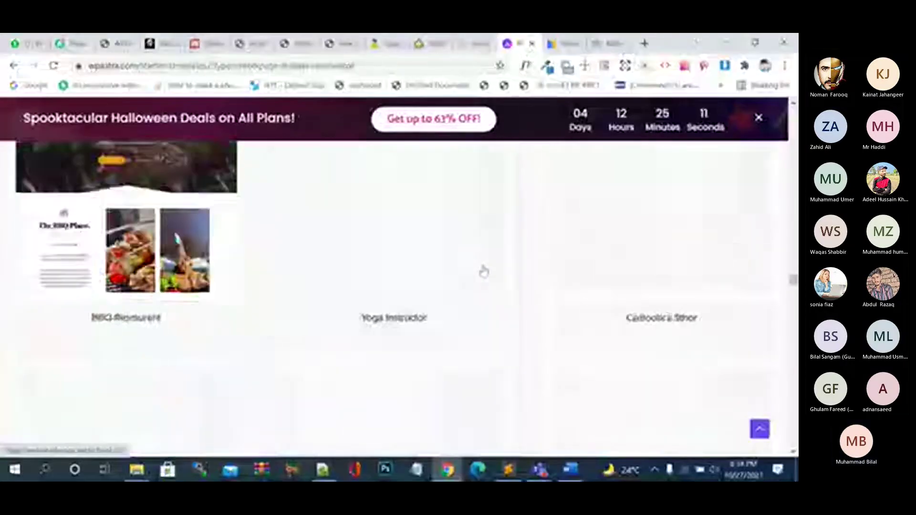
scroll(483, 272, "down", 10)
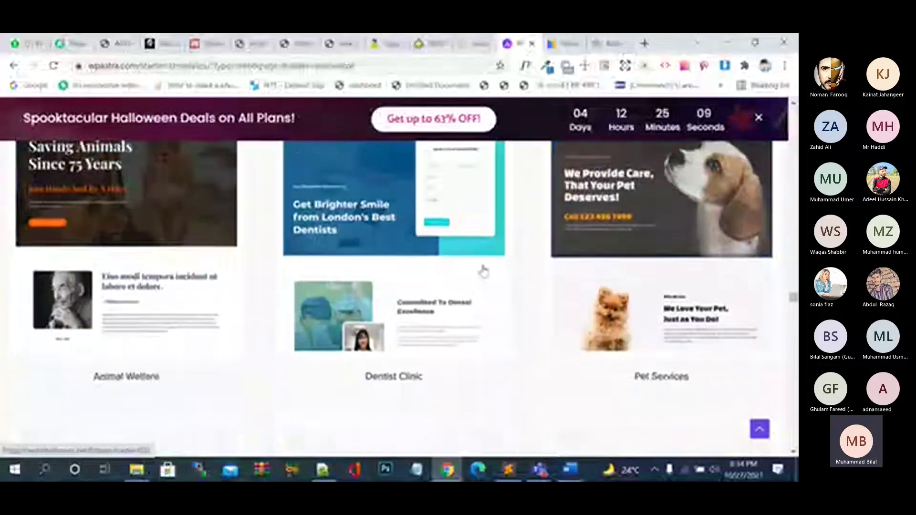
scroll(483, 270, "up", 5)
scroll(483, 268, "down", 3)
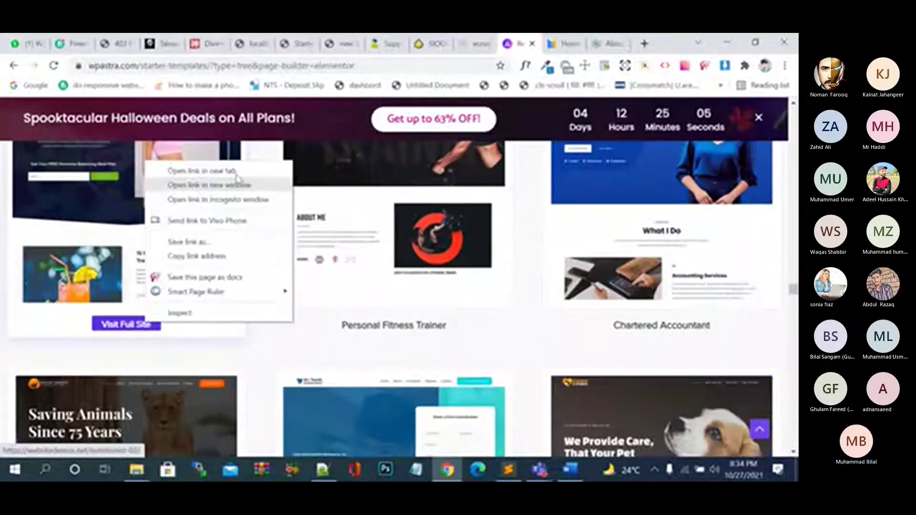
Open the Nutritionist demo (nutritionist-02), advance its image slider, and scroll to the footer.
left_click(126, 323)
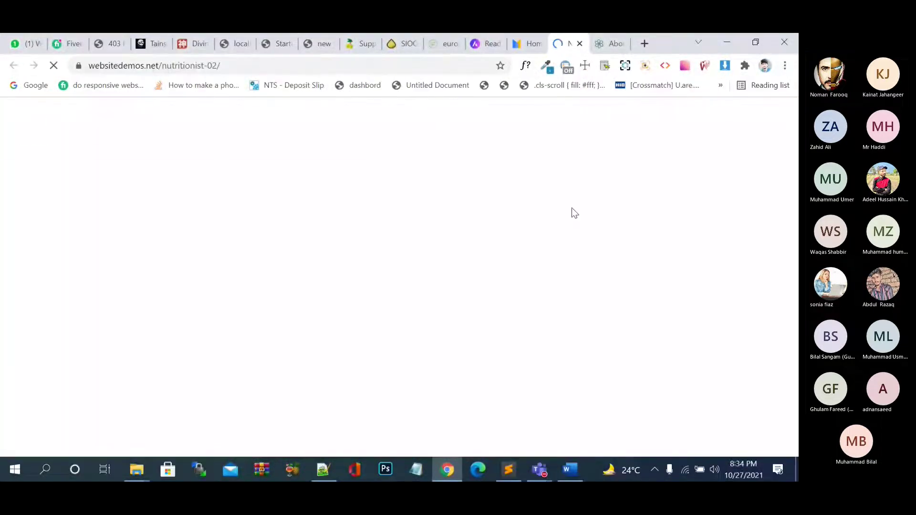
scroll(573, 208, "down", 10)
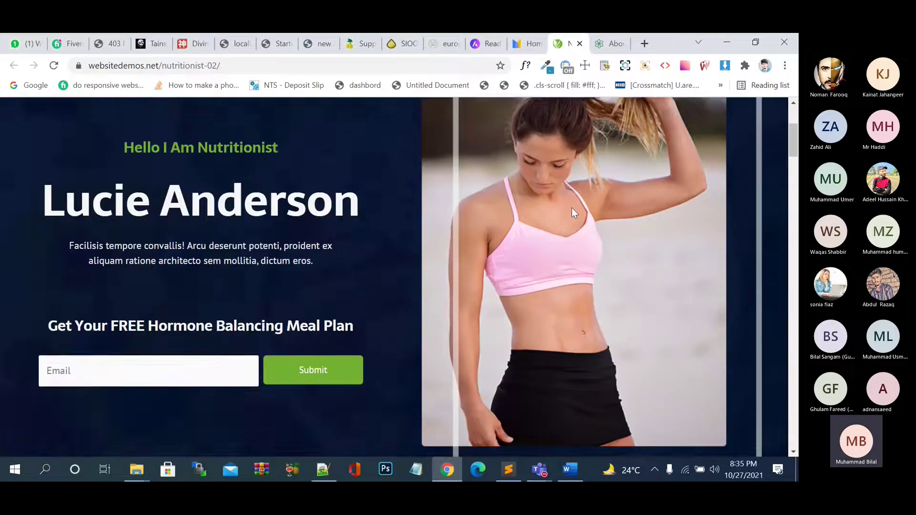
scroll(571, 208, "down", 3)
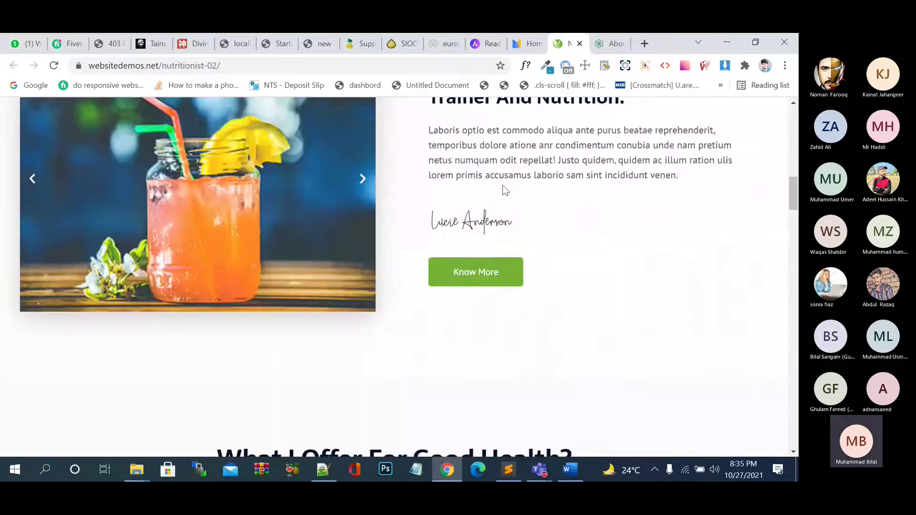
left_click(362, 179)
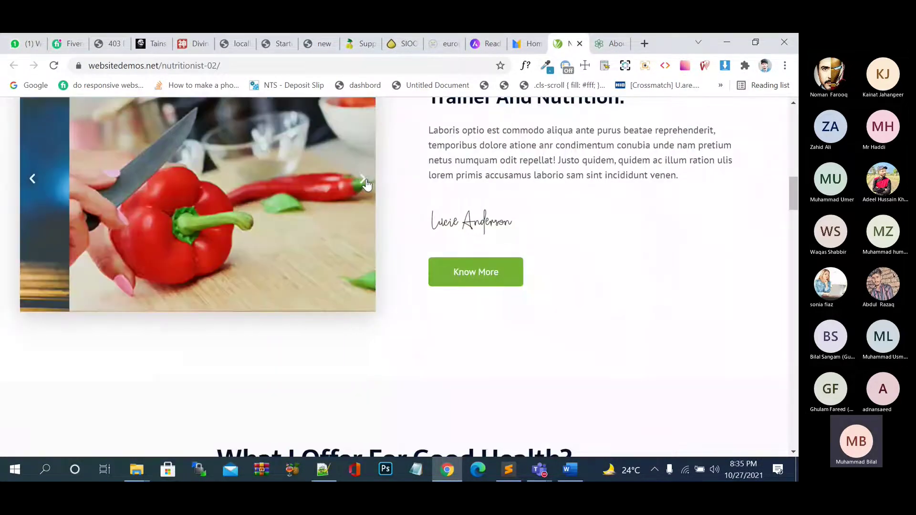
scroll(364, 185, "down", 10)
scroll(366, 180, "down", 15)
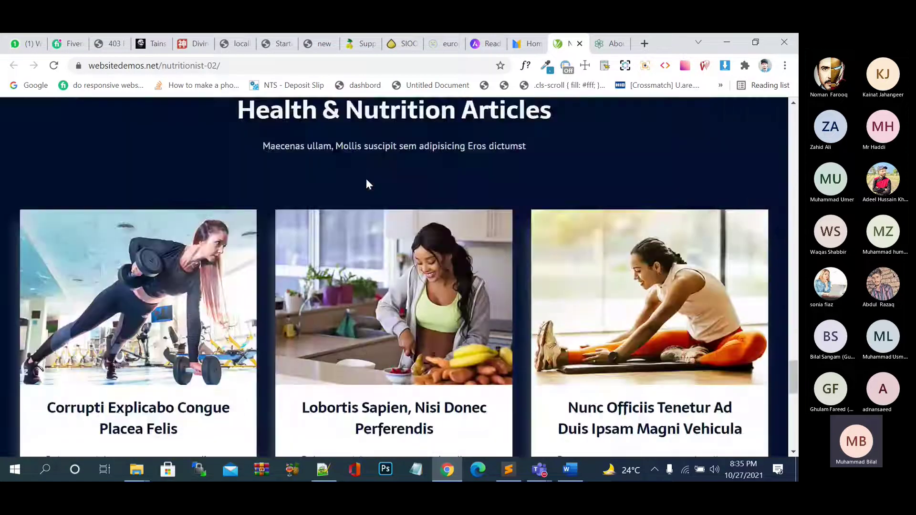
scroll(367, 183, "down", 5)
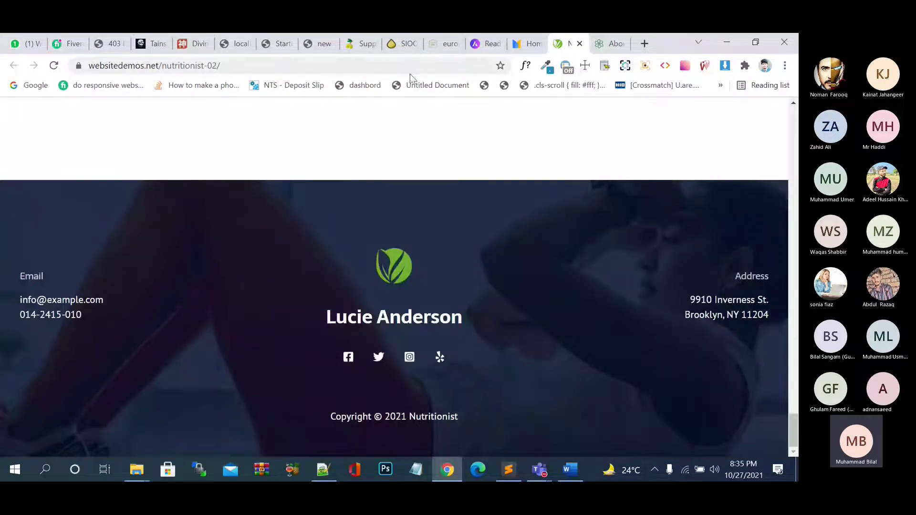
Check the European olive oil competition site's footer, then return to the Online Coding Course demo.
left_click(433, 45)
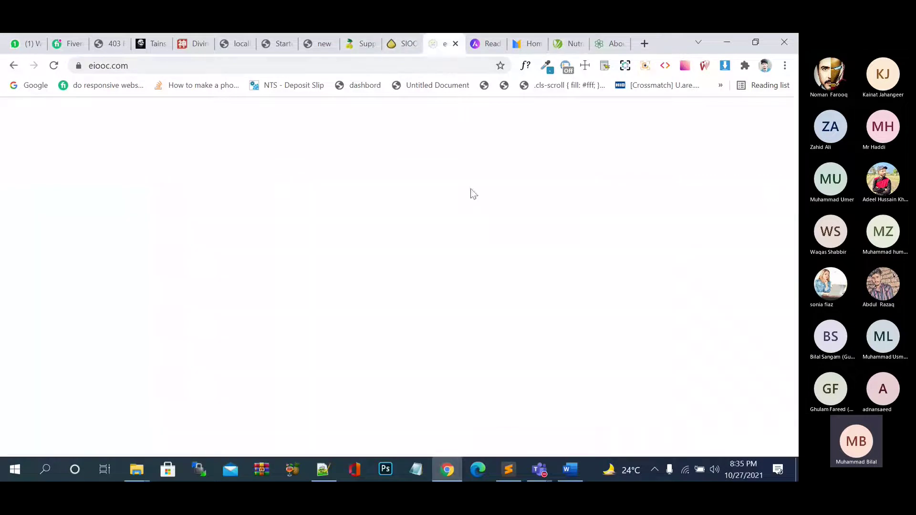
scroll(478, 235, "down", 15)
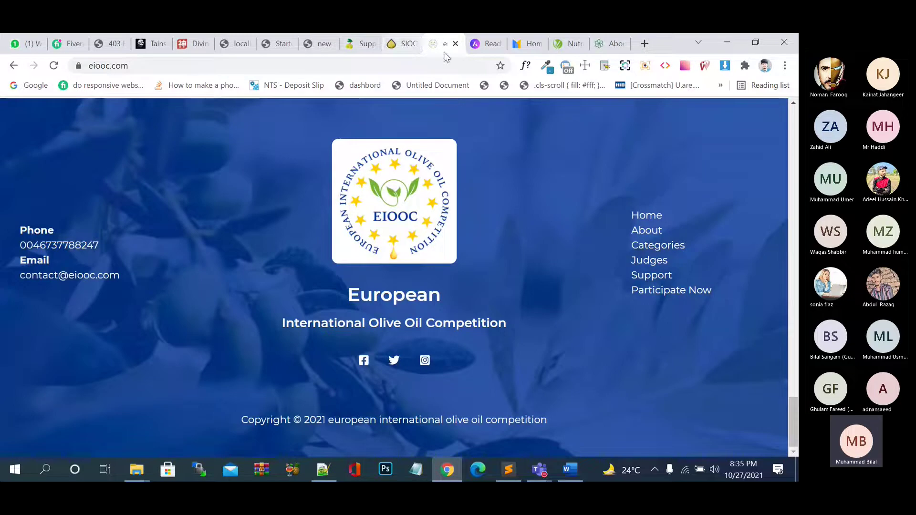
left_click(487, 45)
left_click(529, 44)
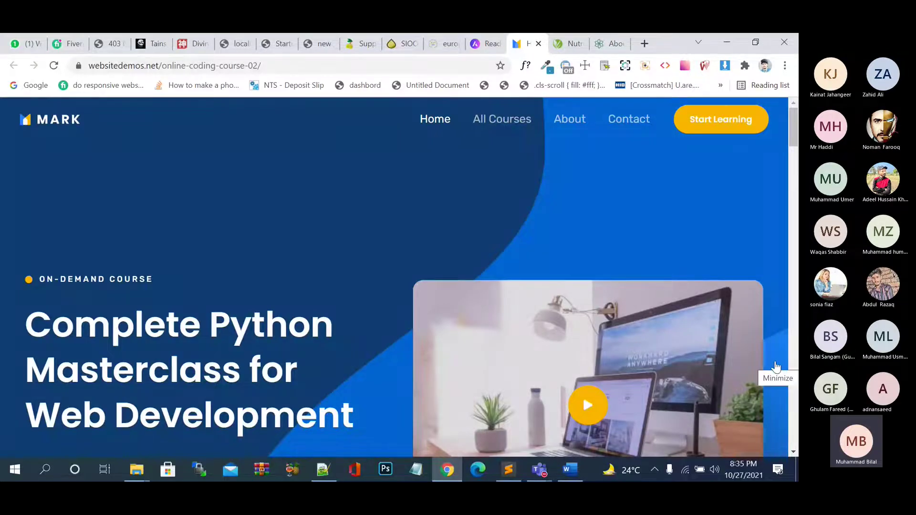
left_click(279, 43)
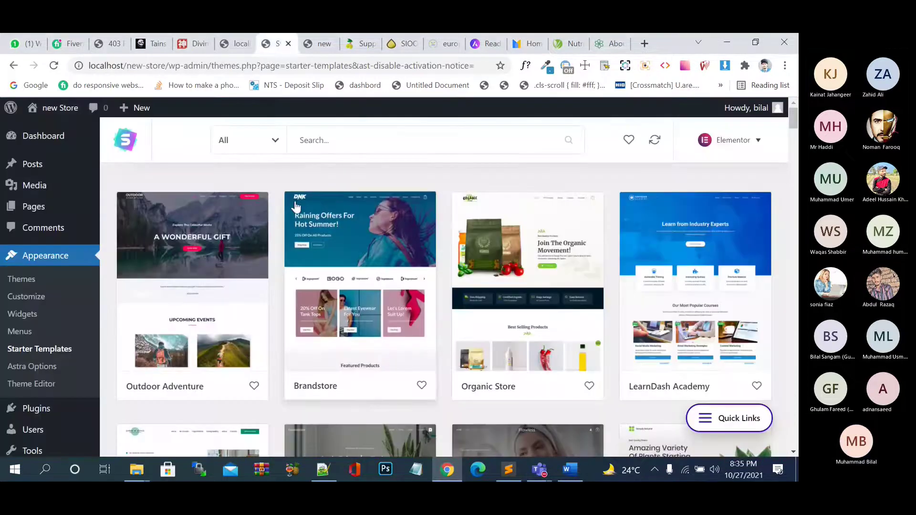
left_click(234, 43)
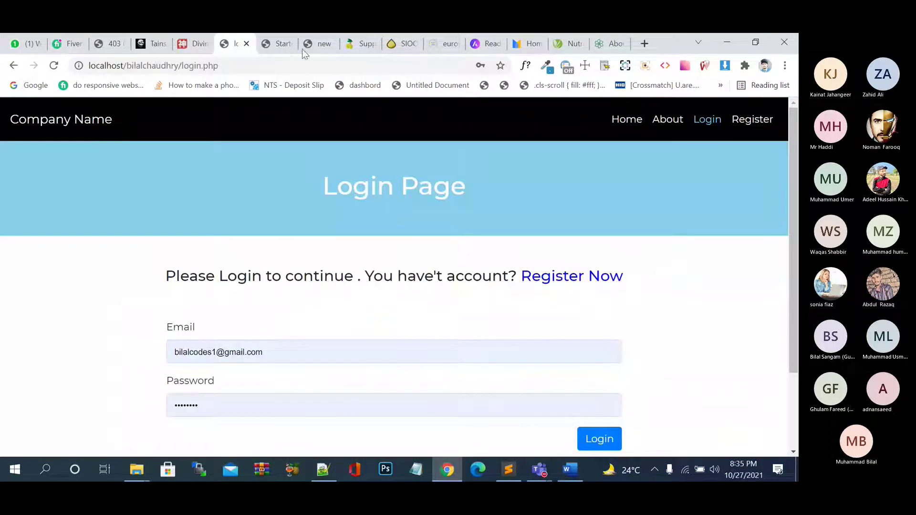
left_click(347, 144)
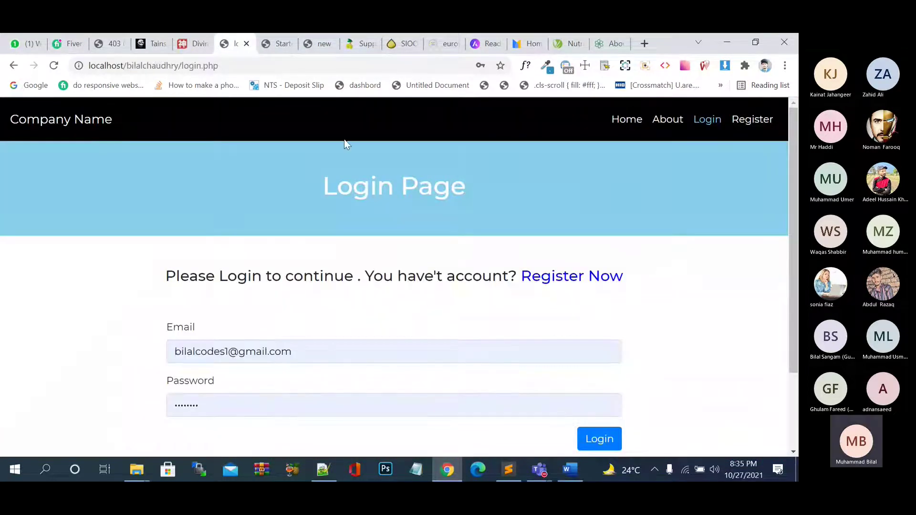
key("Tab")
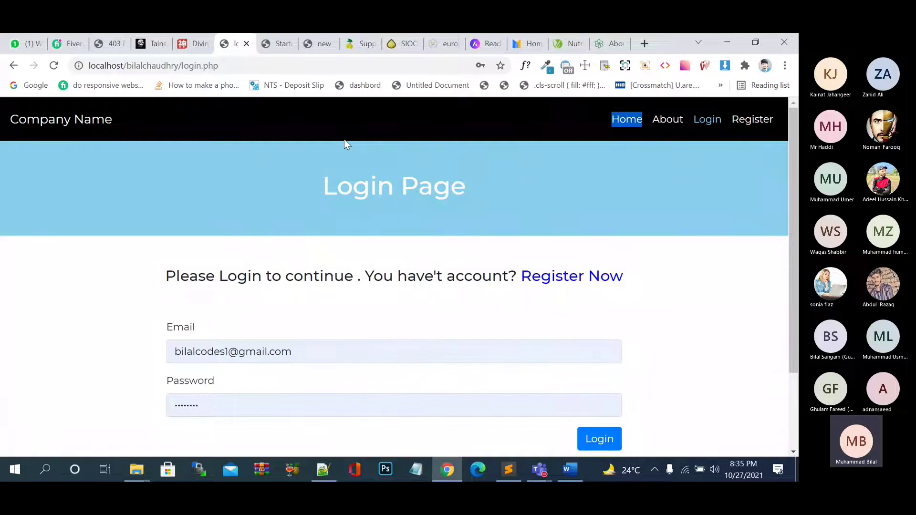
left_click(365, 158)
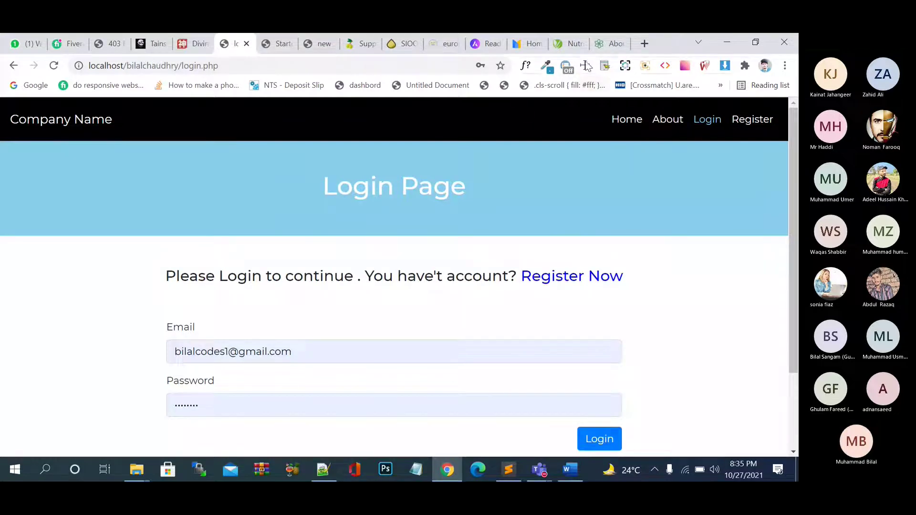
left_click(507, 207)
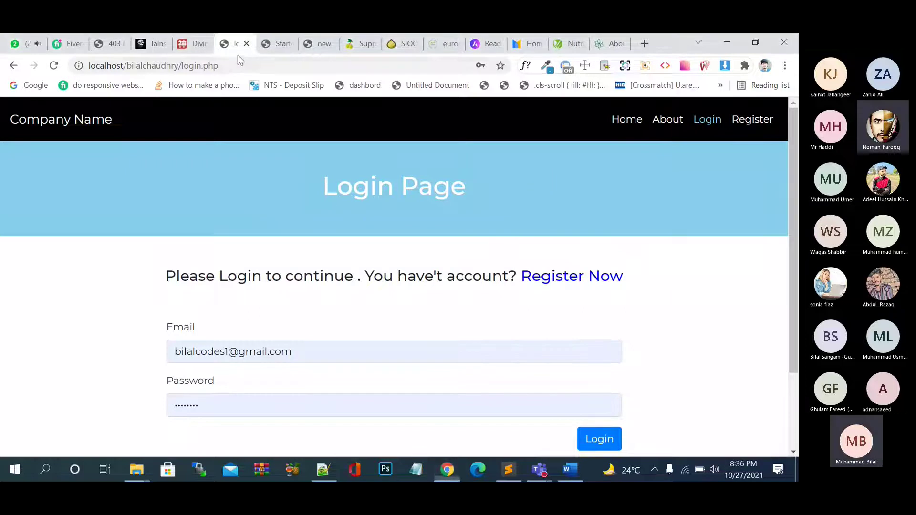
left_click_drag(418, 149, 433, 151)
left_click(459, 154)
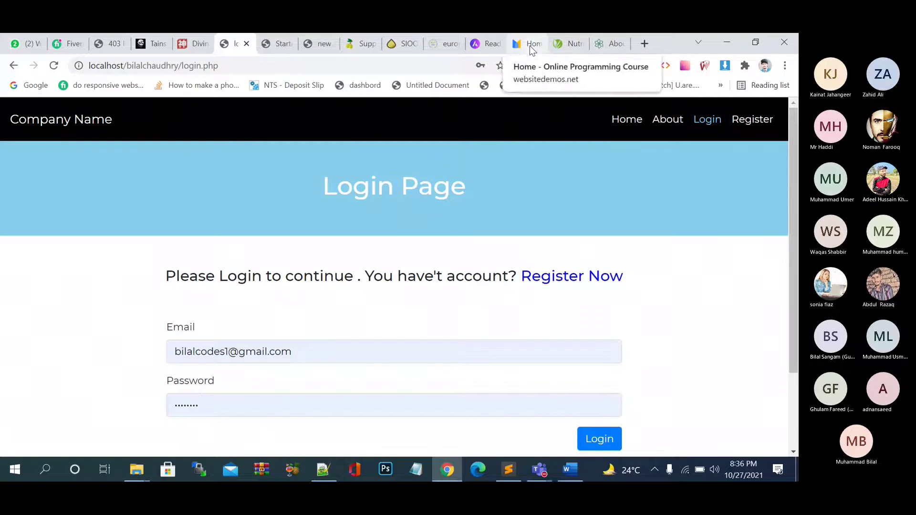
left_click(569, 43)
scroll(472, 229, "up", 20)
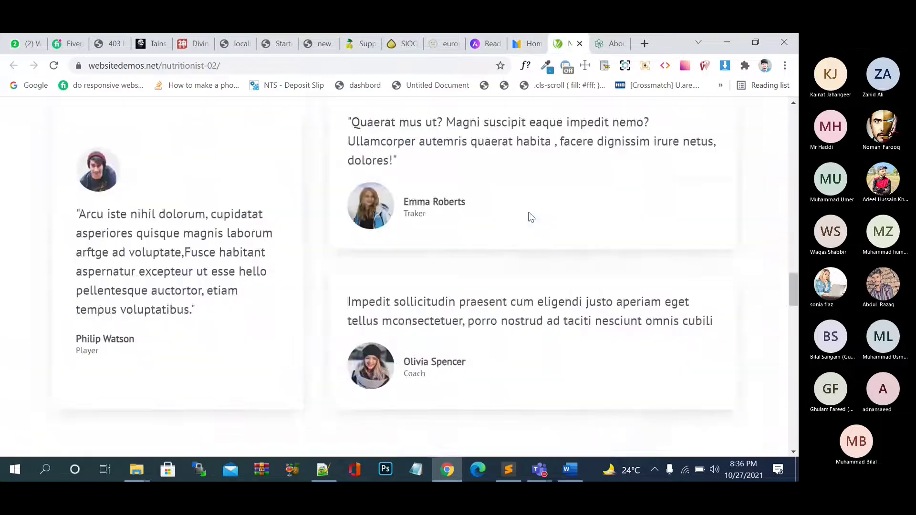
scroll(472, 231, "up", 5)
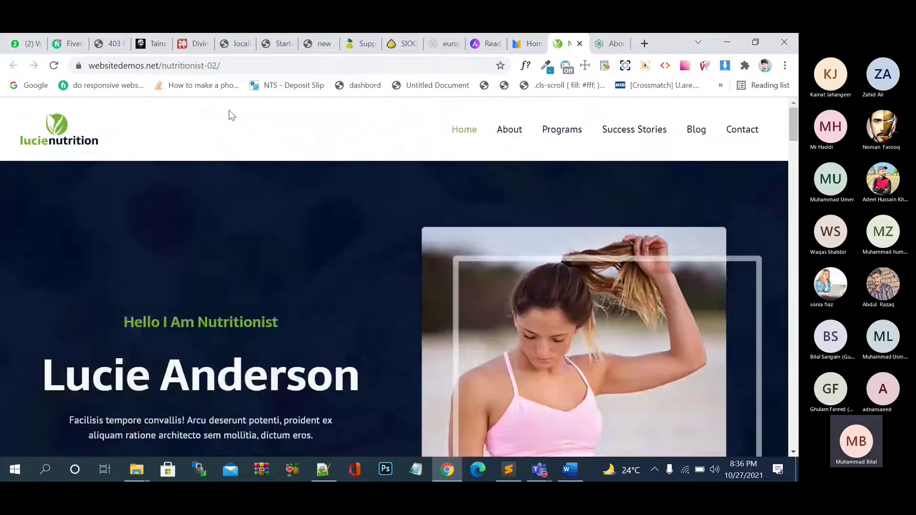
left_click(236, 44)
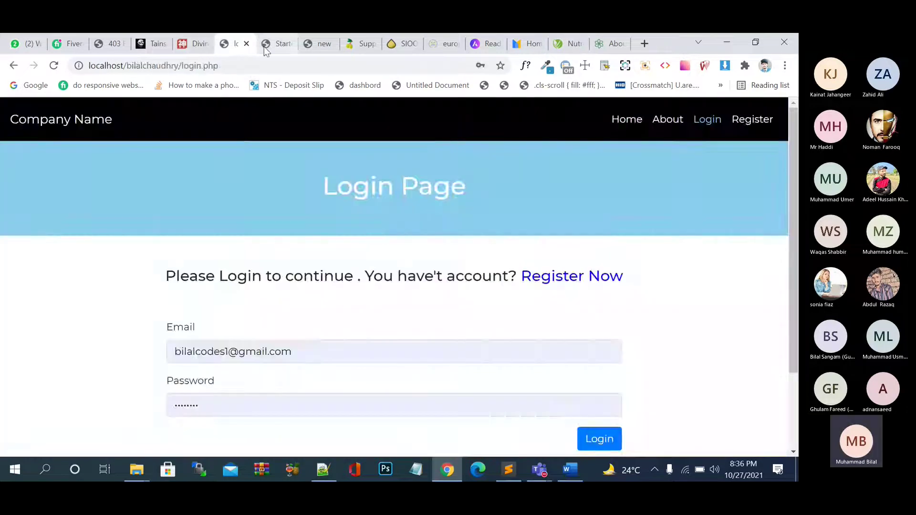
Scroll through the local Starter Templates grid, then return to the Complete Python Masterclass demo.
left_click(276, 43)
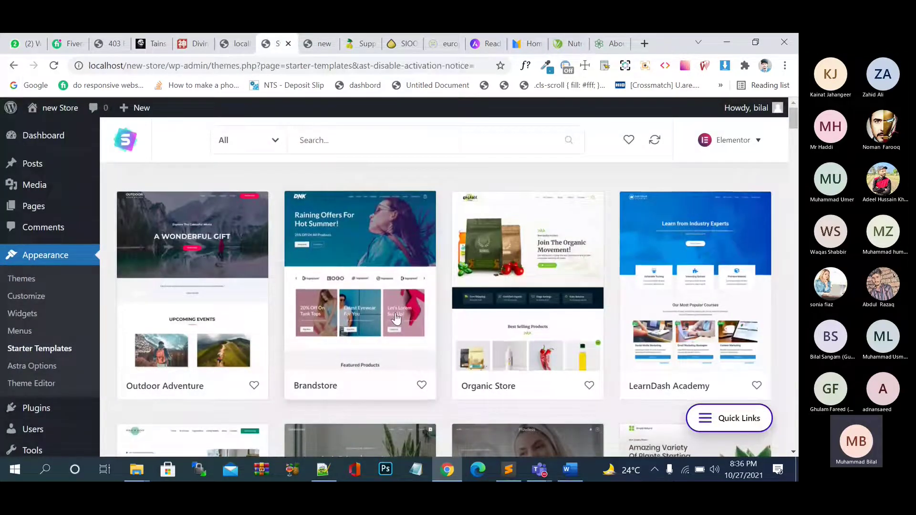
scroll(394, 260, "down", 10)
scroll(396, 318, "down", 10)
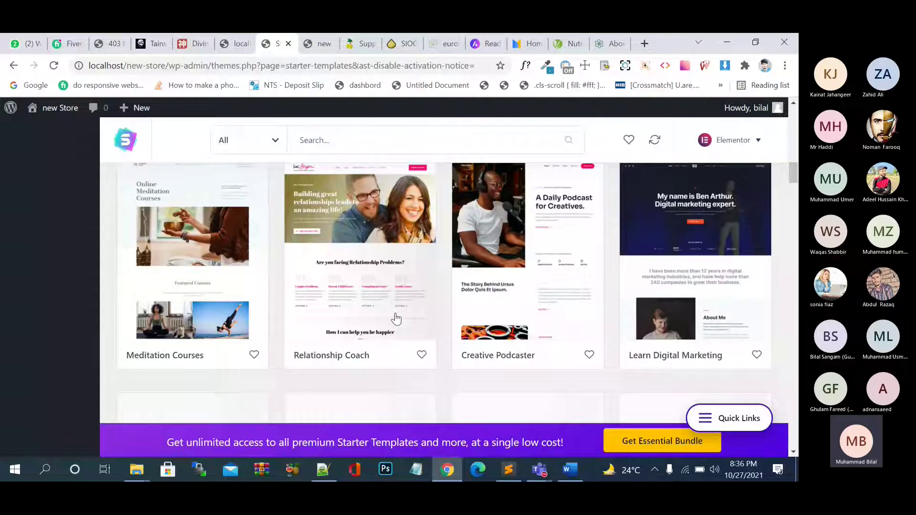
scroll(396, 318, "up", 20)
scroll(211, 297, "down", 1)
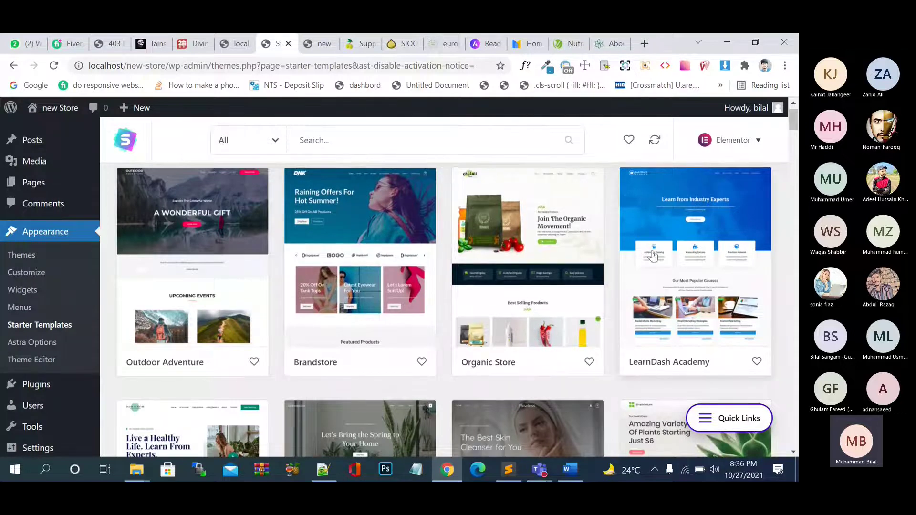
scroll(659, 241, "down", 6)
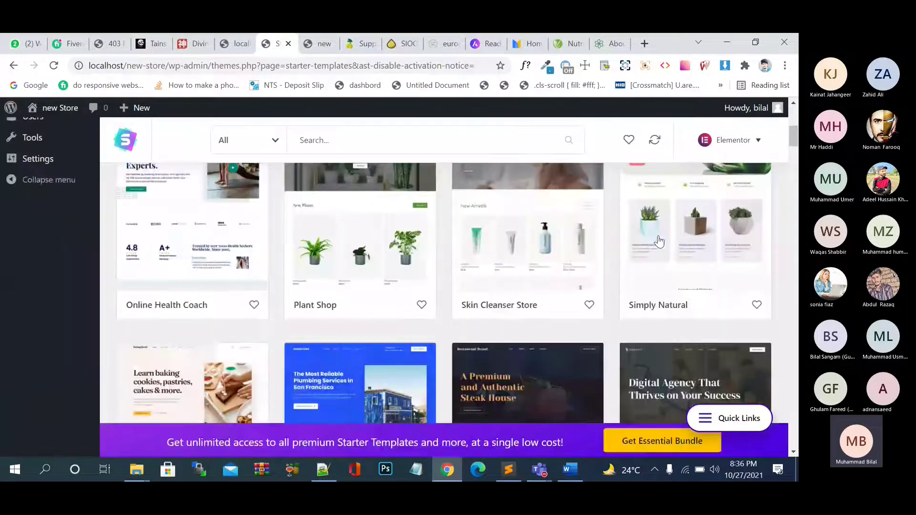
scroll(659, 241, "down", 18)
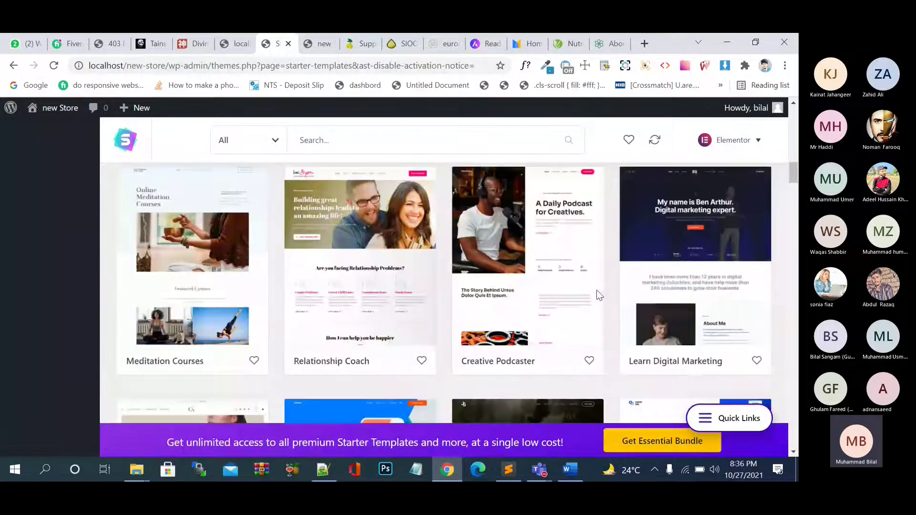
scroll(600, 296, "down", 9)
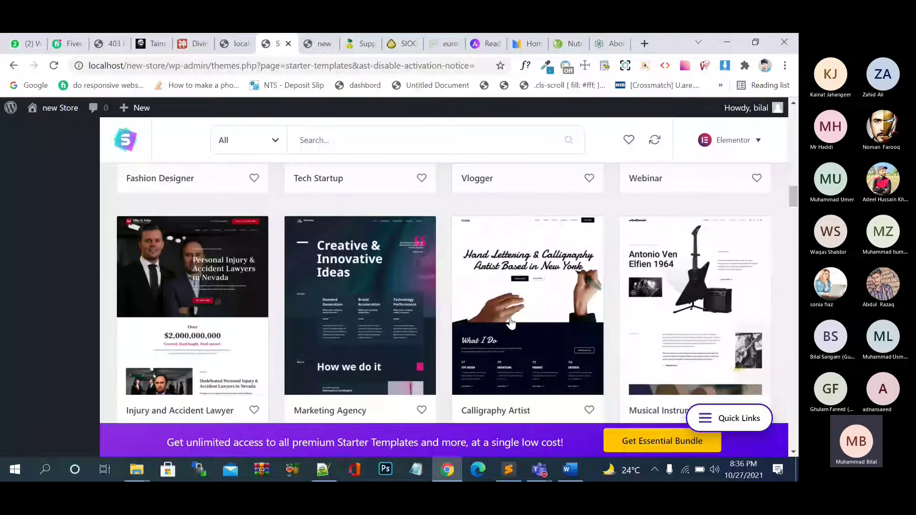
scroll(511, 324, "down", 15)
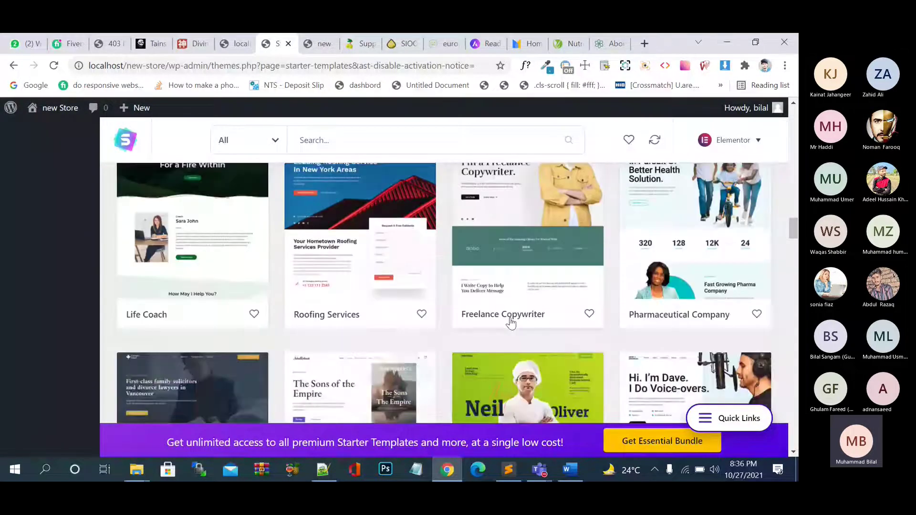
scroll(511, 323, "down", 15)
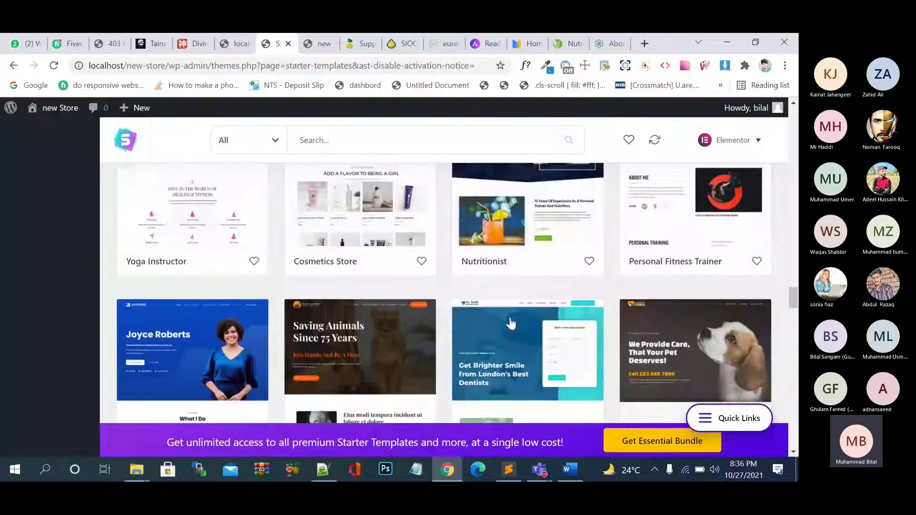
scroll(510, 324, "down", 15)
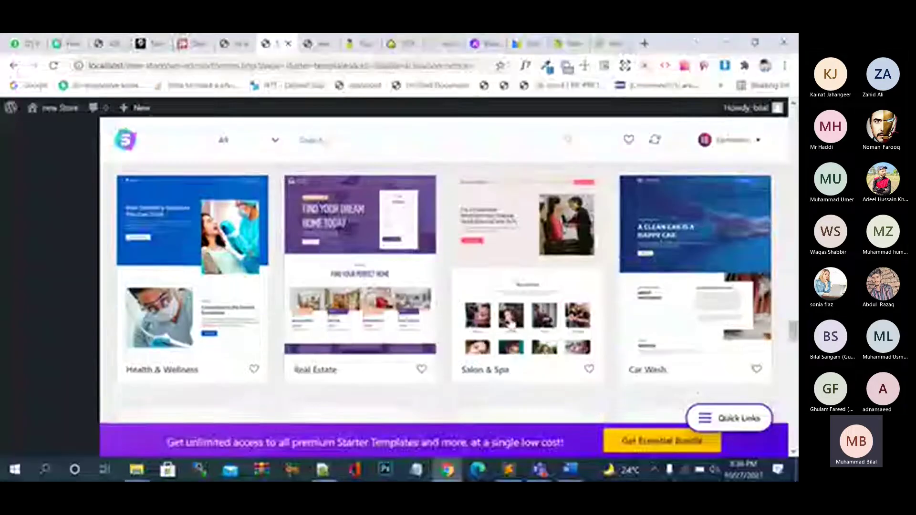
scroll(511, 323, "down", 5)
left_click(525, 44)
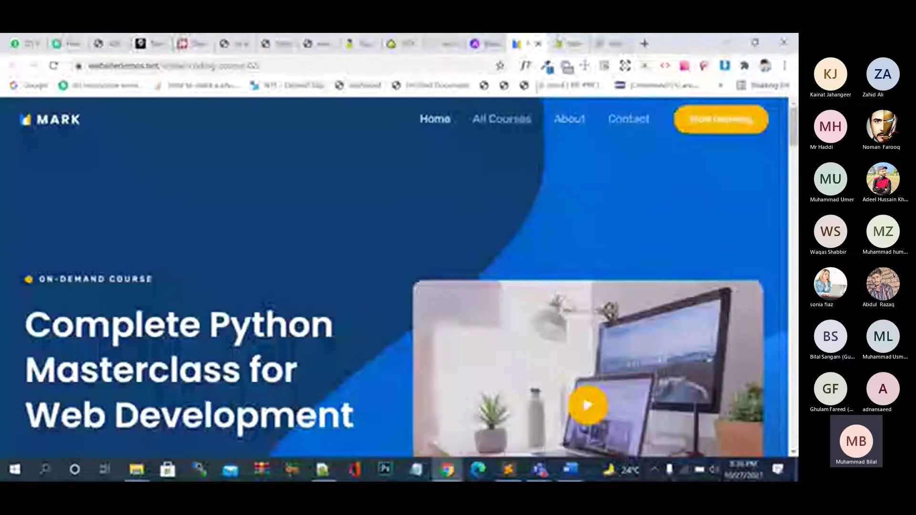
Scroll the wpastra.com gallery down to the Plumber card and open its full demo site.
left_click(483, 43)
scroll(503, 248, "down", 10)
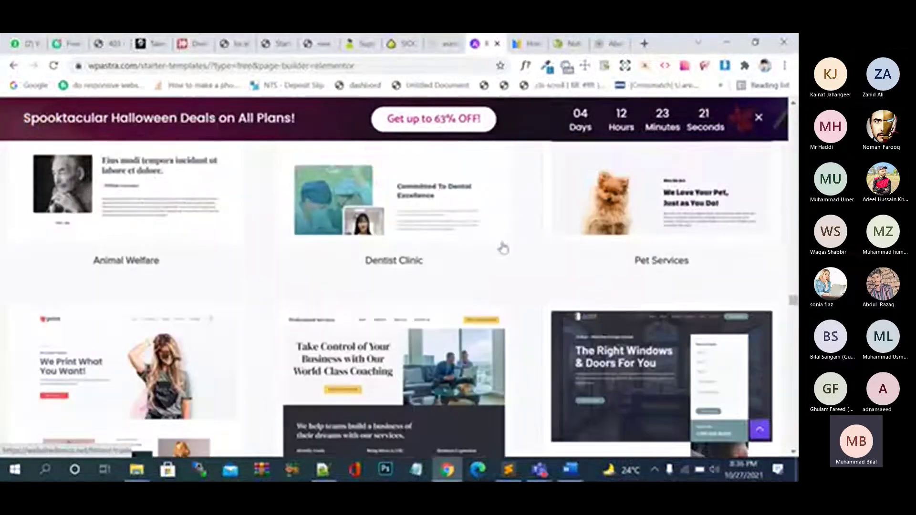
scroll(503, 248, "down", 10)
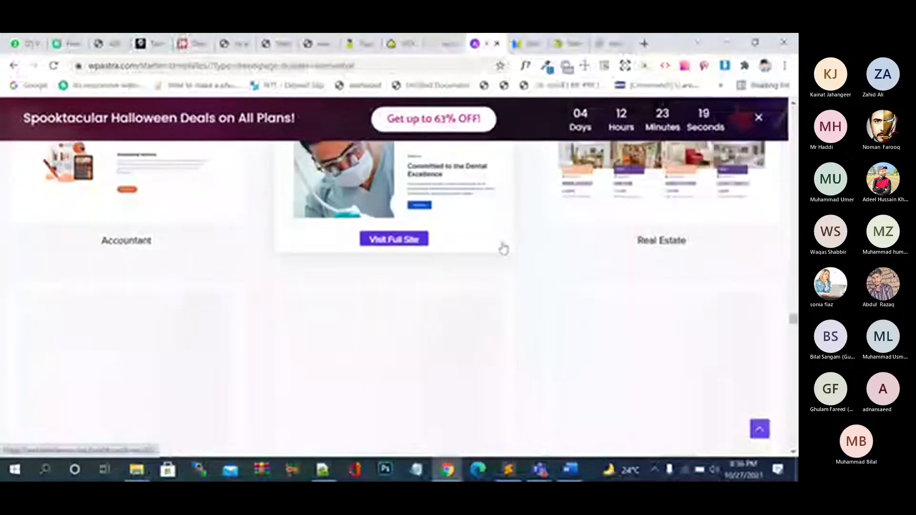
scroll(504, 248, "down", 10)
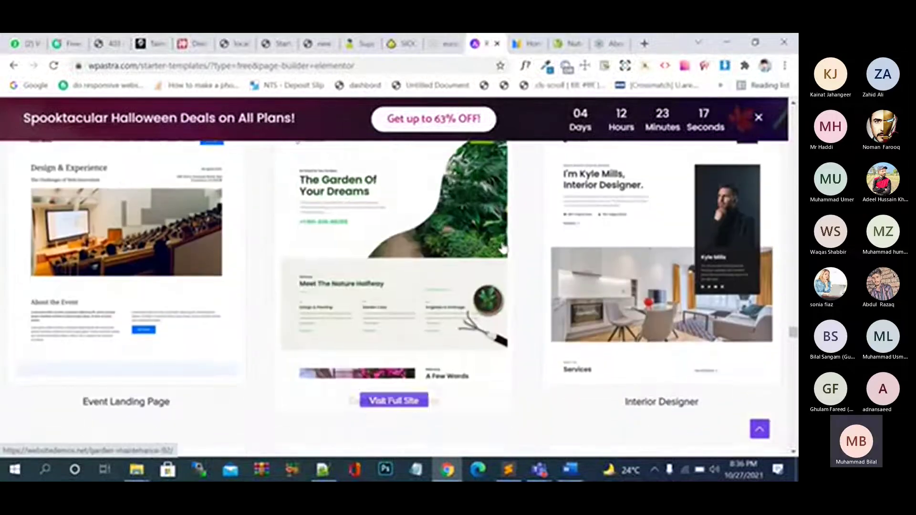
scroll(503, 248, "down", 6)
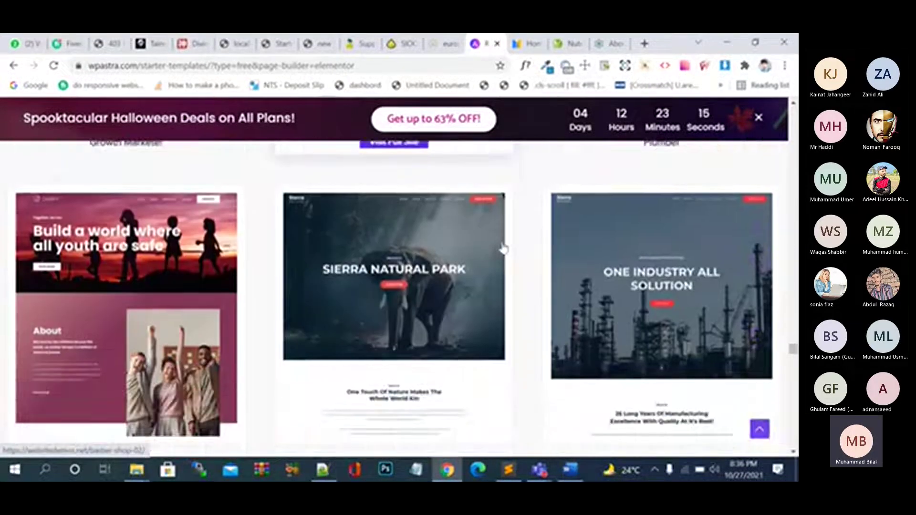
scroll(503, 248, "down", 3)
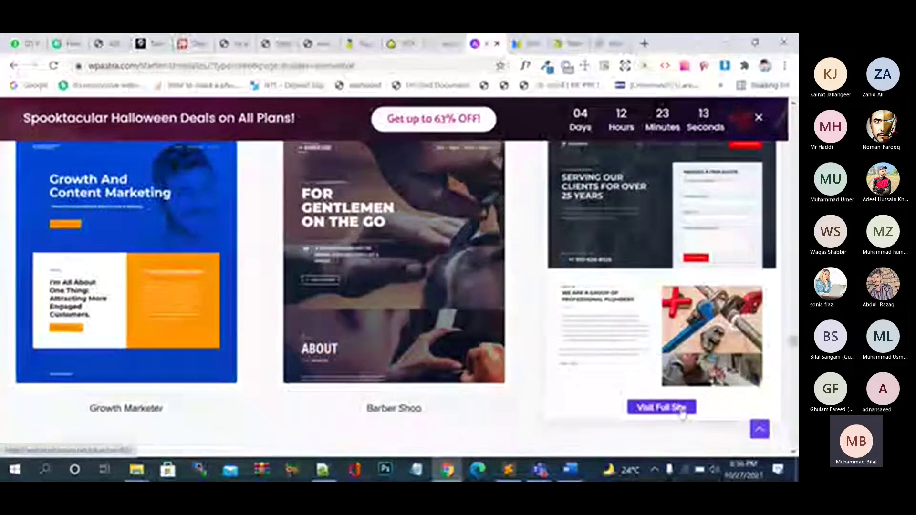
left_click(683, 410)
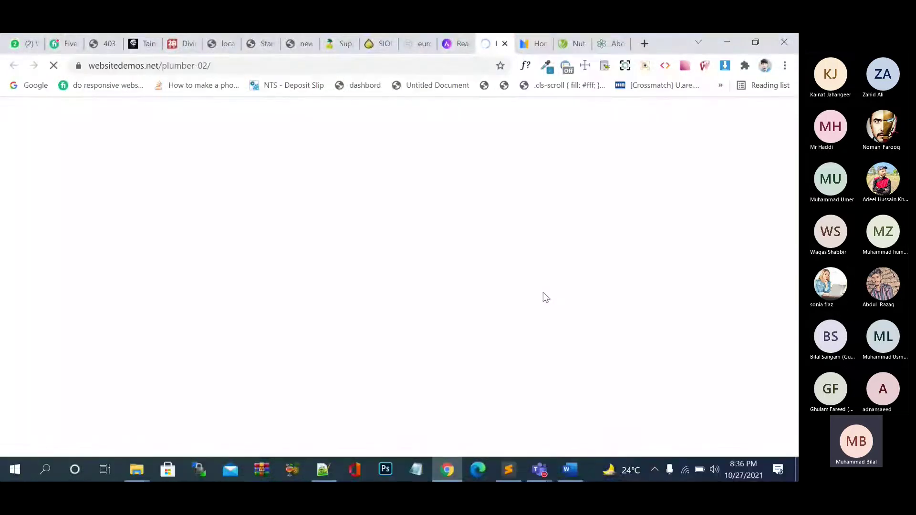
Scroll through the Plumber demo's homepage and its About page.
scroll(544, 292, "down", 15)
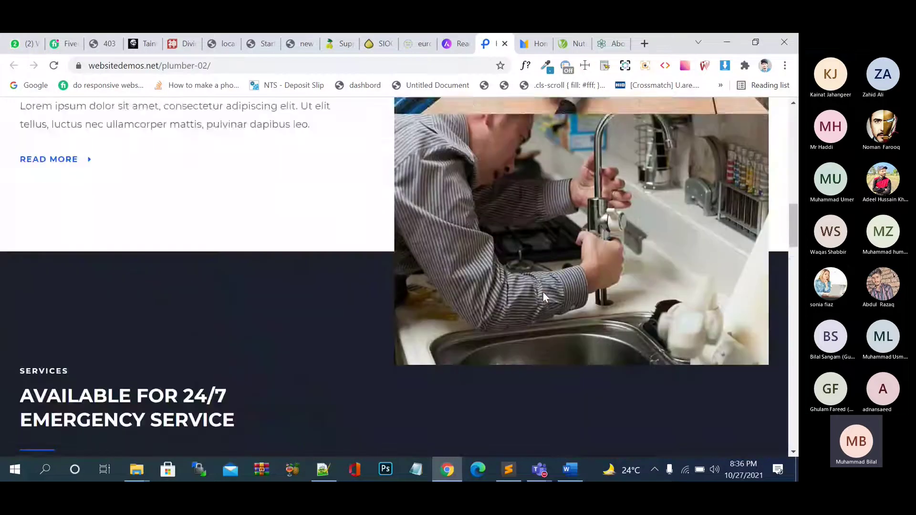
scroll(543, 292, "down", 15)
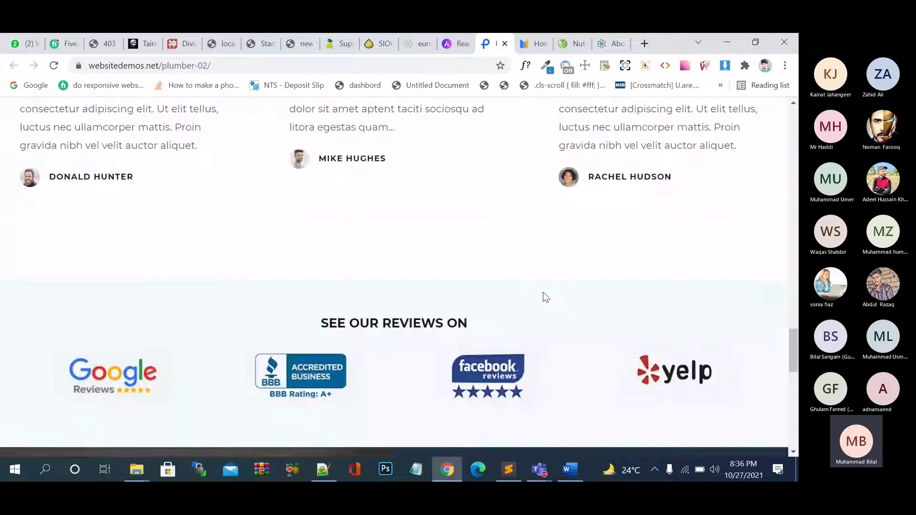
scroll(543, 292, "down", 10)
scroll(543, 291, "up", 4)
scroll(542, 291, "up", 20)
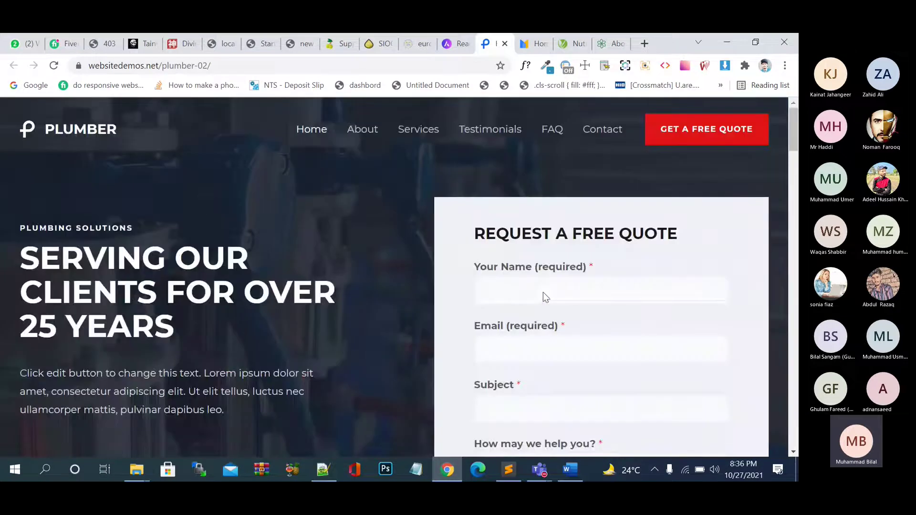
left_click(373, 132)
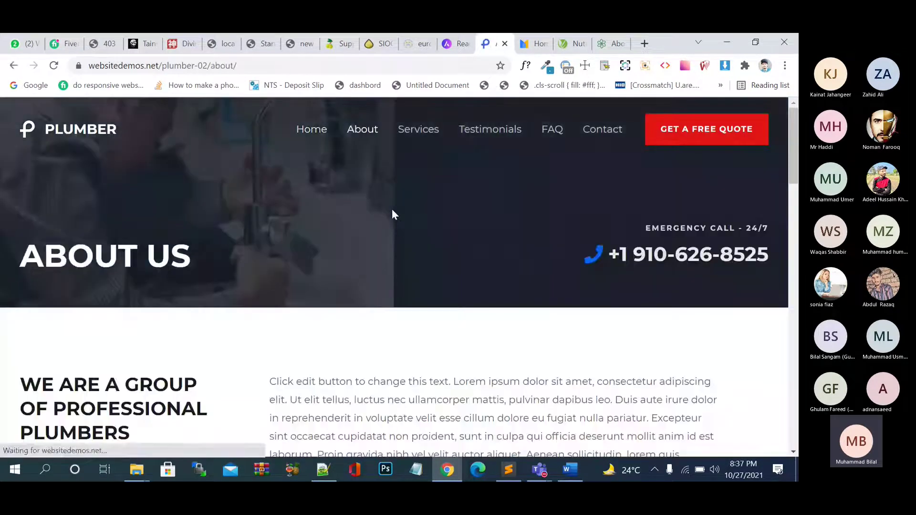
scroll(392, 214, "down", 10)
scroll(392, 210, "down", 3)
scroll(392, 211, "up", 15)
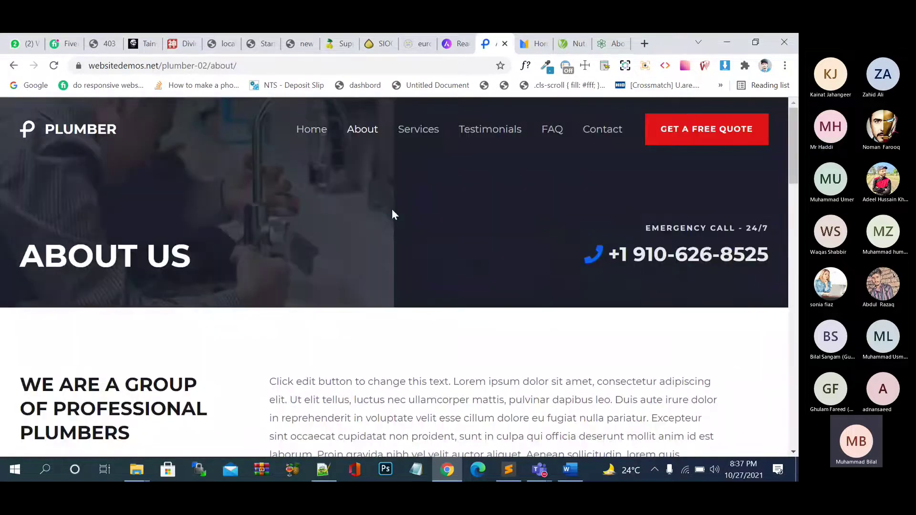
View the Plumber demo's Services and Testimonials pages.
left_click(420, 141)
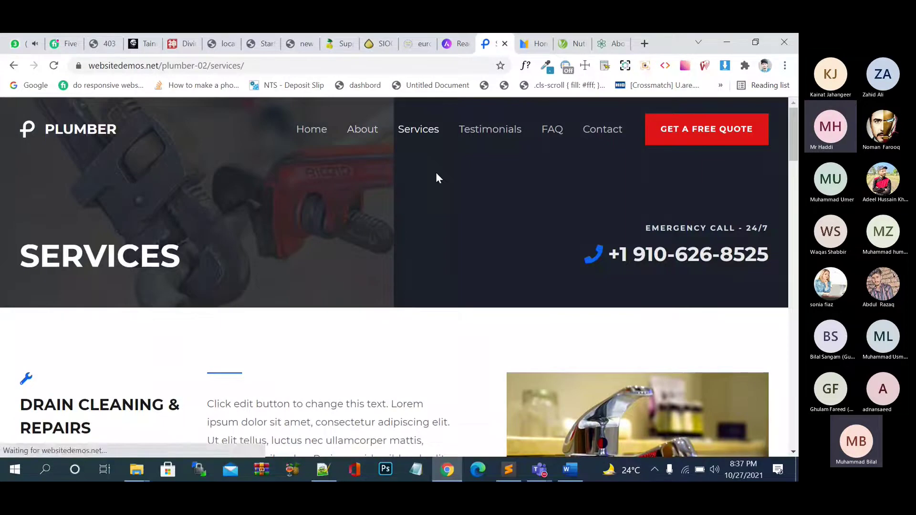
scroll(436, 178, "down", 12)
scroll(436, 176, "down", 10)
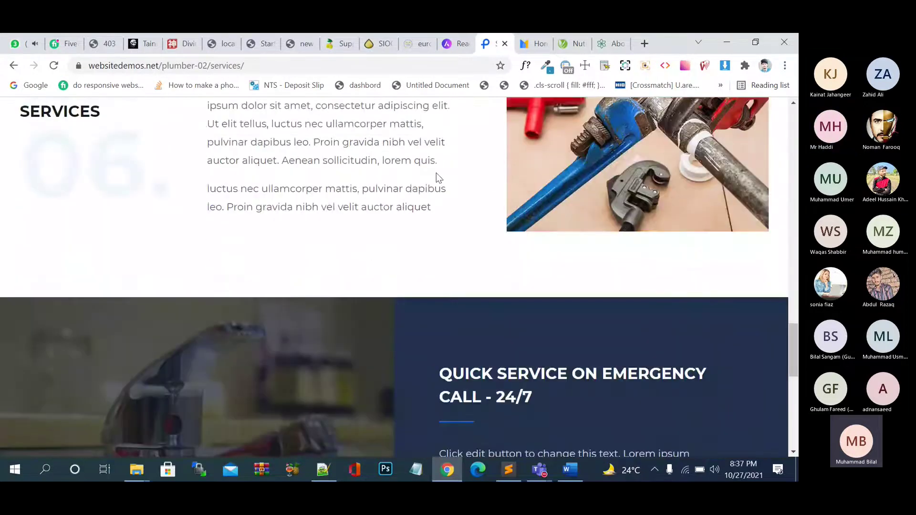
scroll(436, 178, "up", 15)
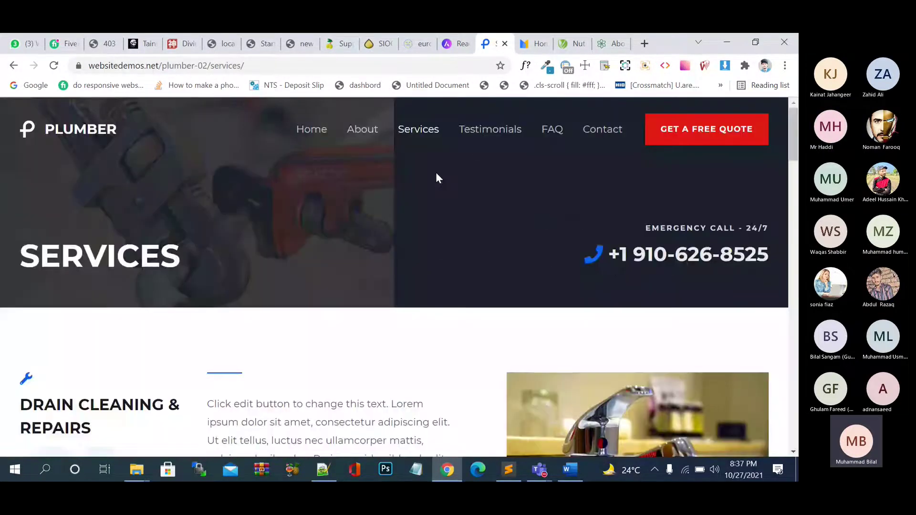
left_click(499, 135)
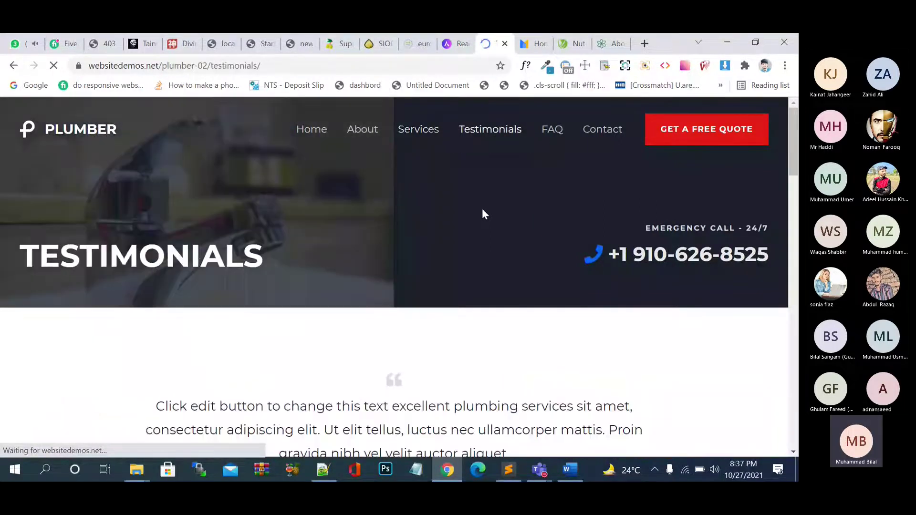
scroll(483, 210, "down", 10)
scroll(483, 211, "down", 5)
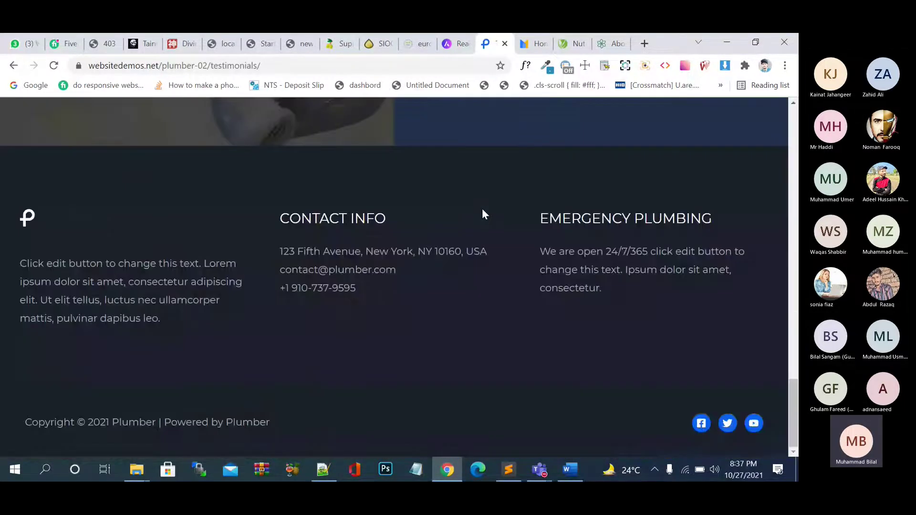
scroll(482, 210, "up", 15)
Return to the Astra gallery and scroll toward the A/C Technician card.
key("ctrl+shift+Tab")
scroll(518, 262, "down", 10)
scroll(517, 262, "down", 6)
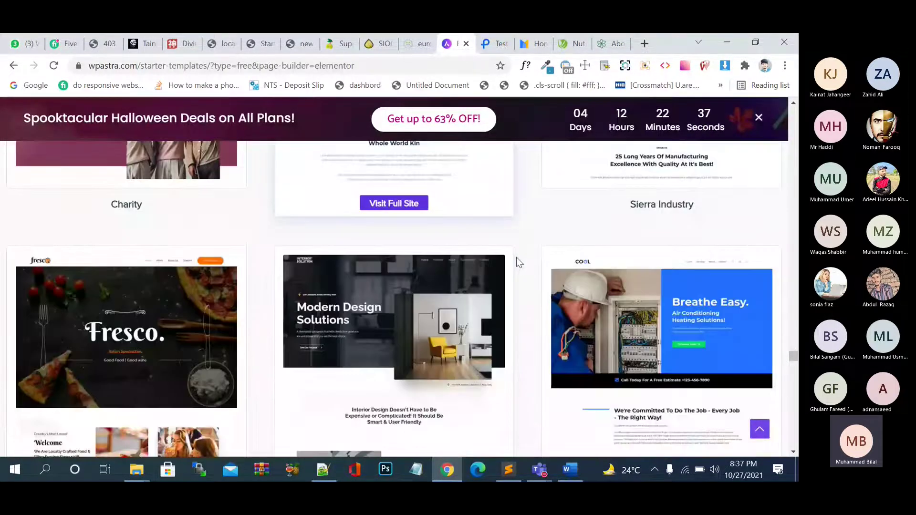
Open the A/C Technician 'Breathe Easy' demo (ac-technician-02) and scroll its homepage.
scroll(667, 339, "down", 1)
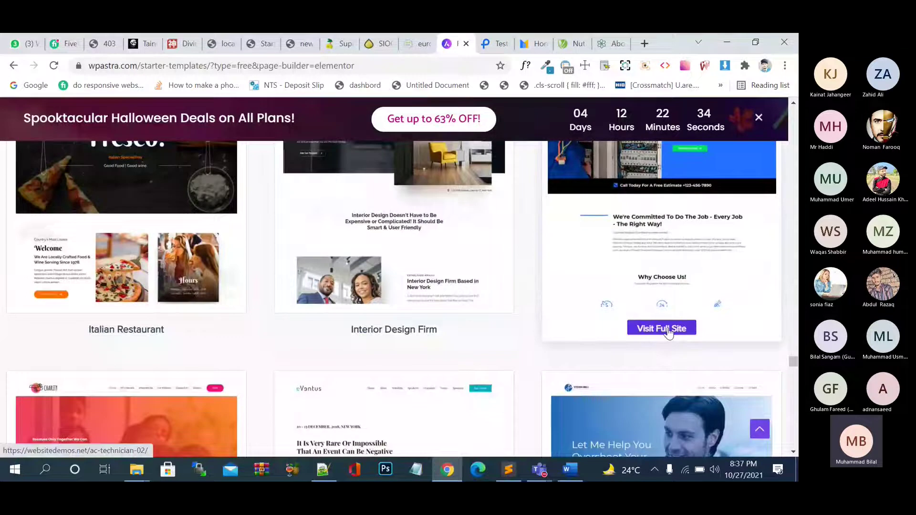
left_click(667, 339)
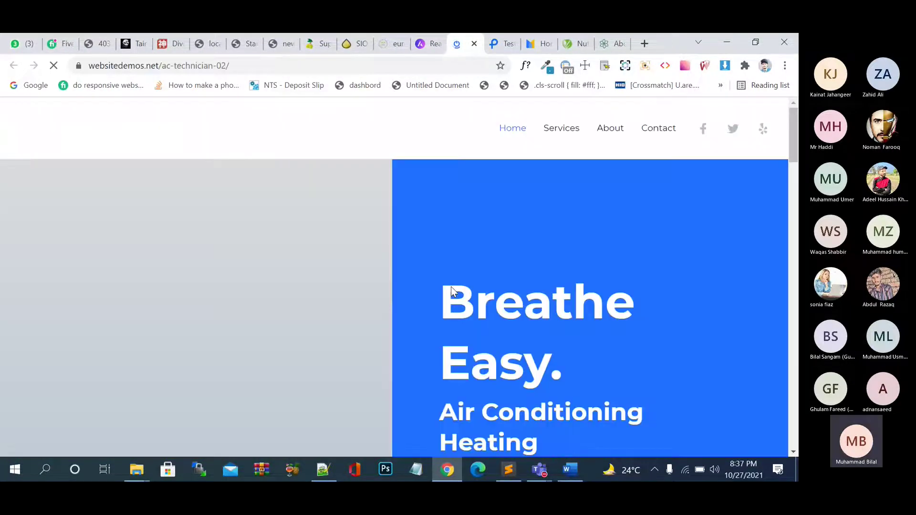
scroll(452, 287, "down", 5)
scroll(453, 286, "down", 10)
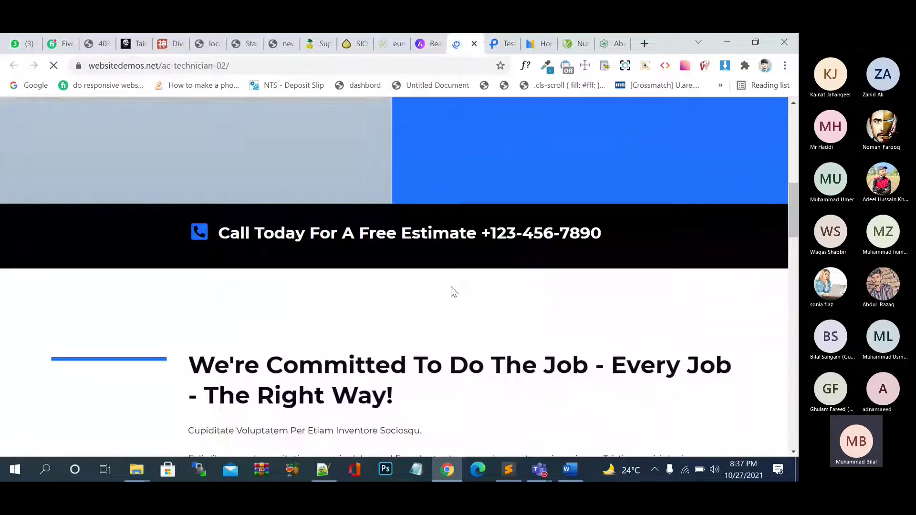
scroll(452, 286, "up", 15)
Load the Proficient Flame boiler site at bilalcode.com in a new tab.
left_click(644, 42)
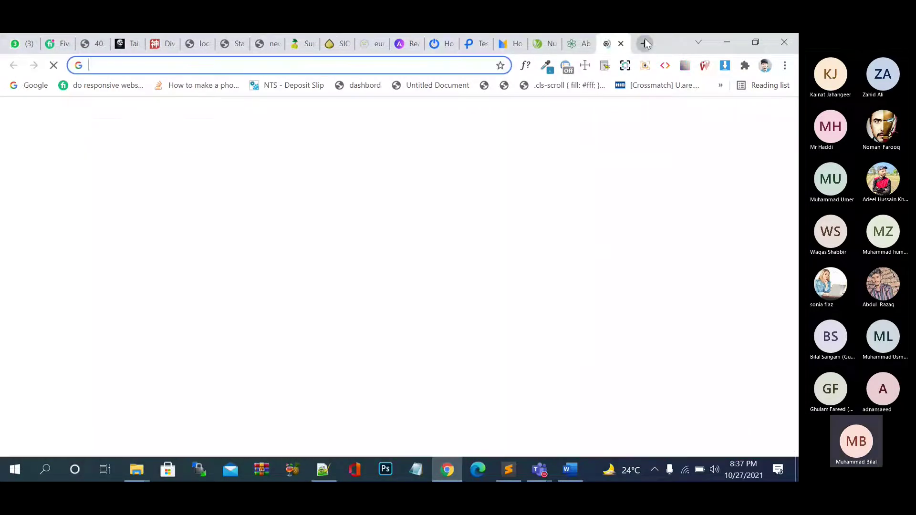
type("e")
key("BackSpace")
key("BackSpace")
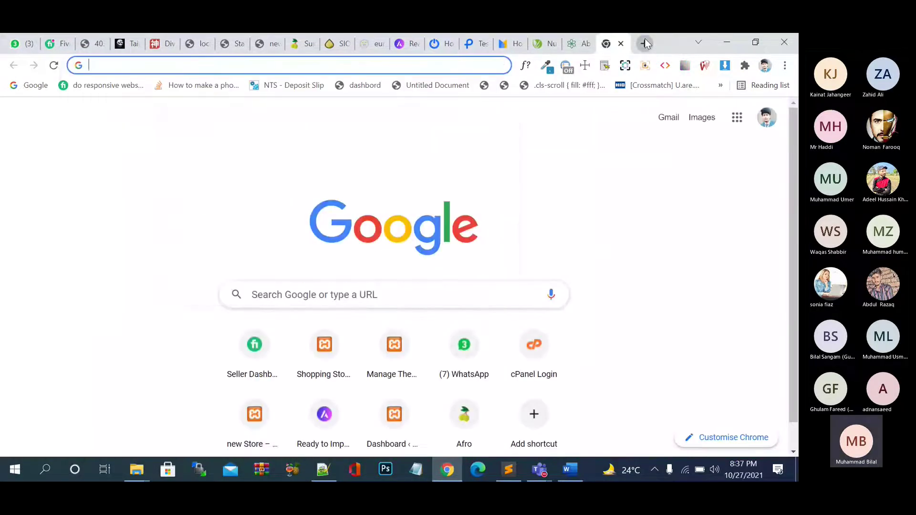
type("p")
key("BackSpace")
type("b")
key("End")
key("BackSpace")
key("BackSpace")
key("BackSpace")
key("BackSpace")
key("BackSpace")
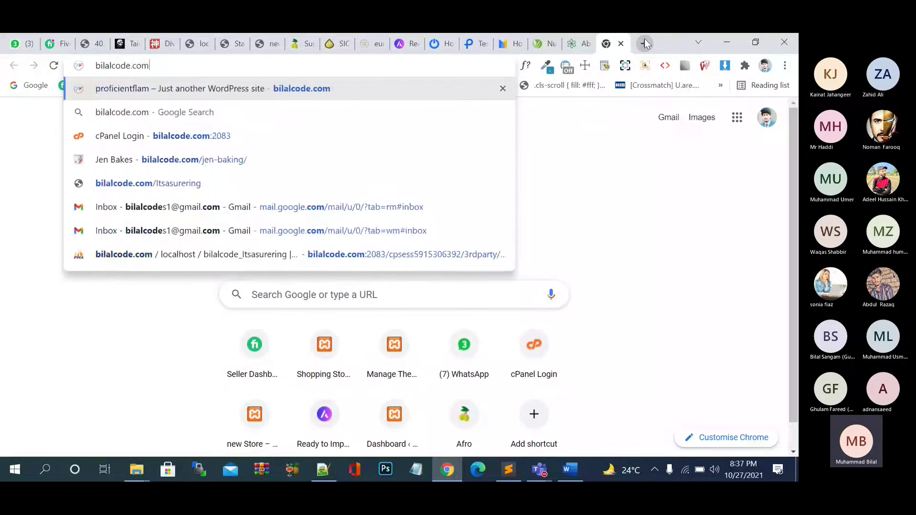
key("Return")
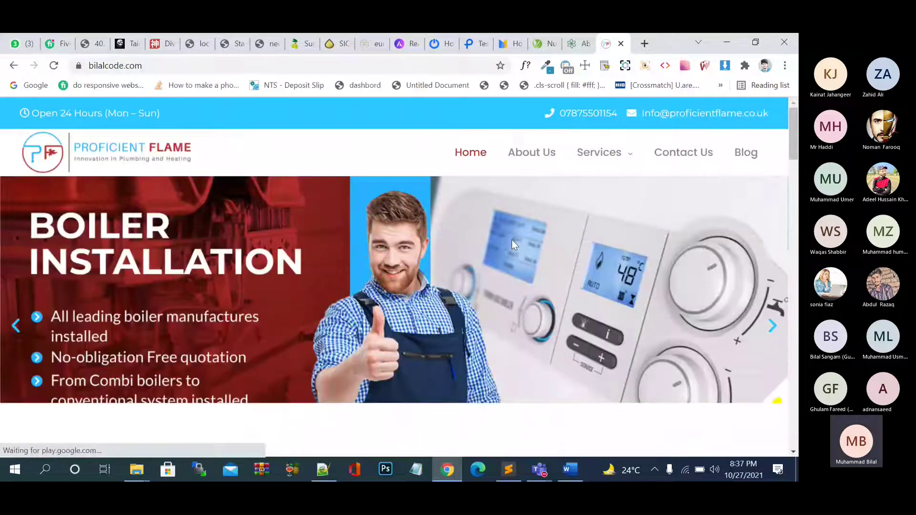
scroll(511, 245, "down", 10)
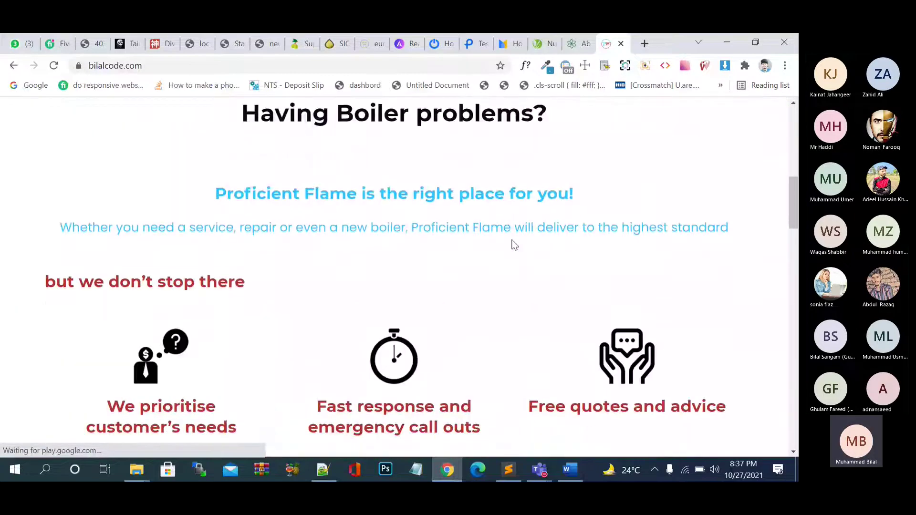
scroll(512, 244, "up", 3)
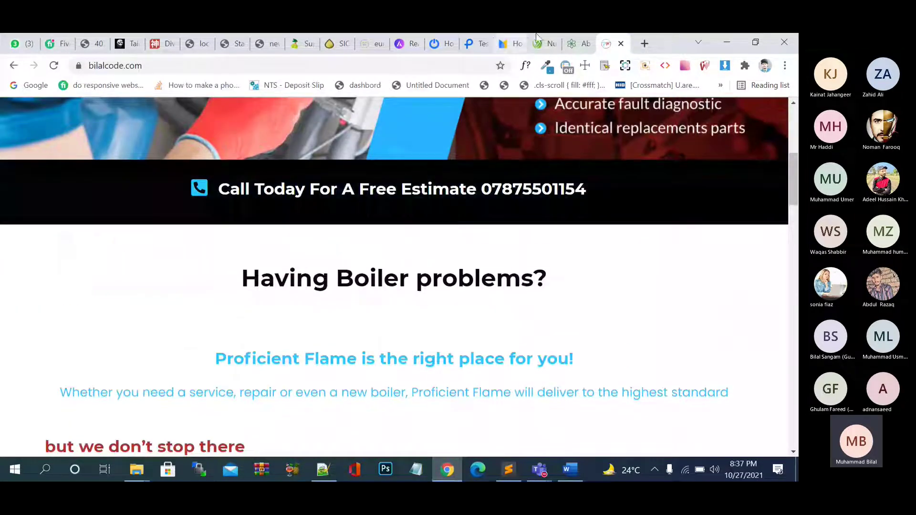
Compare it with the Plumber and A/C Technician demos, then scroll the boiler site again.
left_click(476, 45)
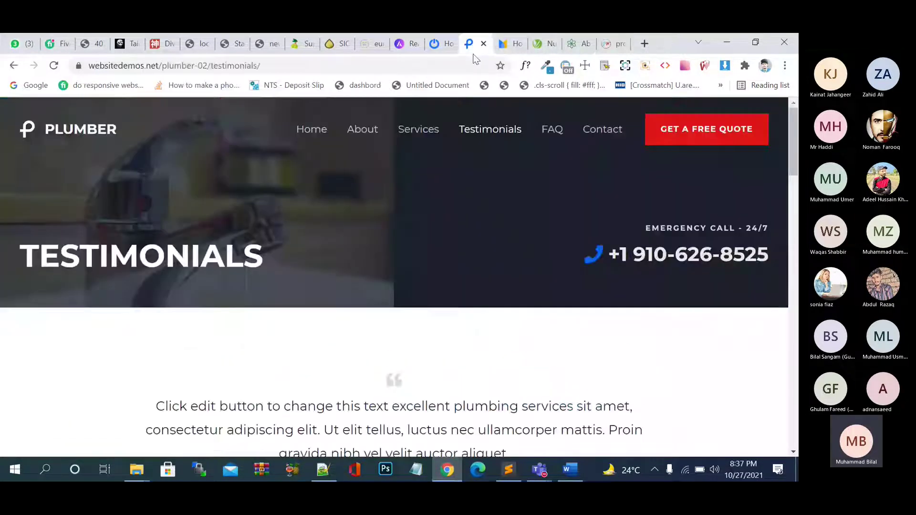
left_click(437, 43)
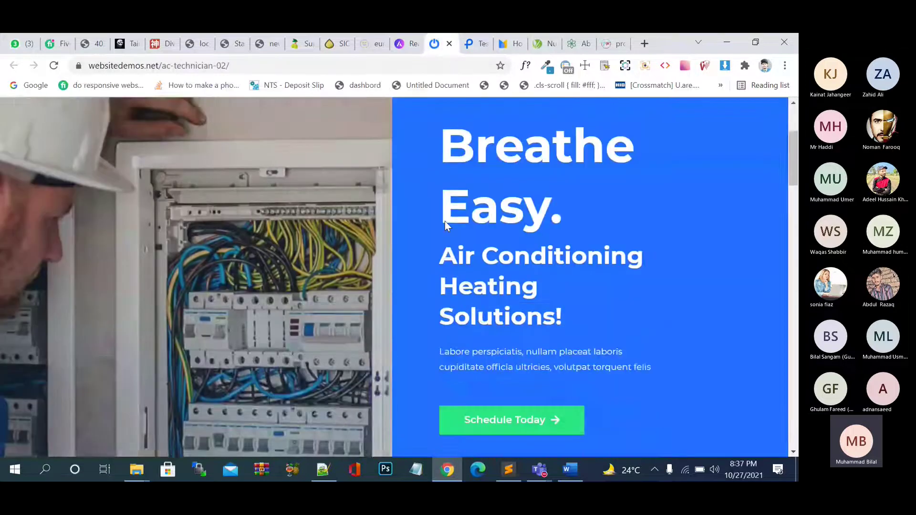
scroll(445, 221, "down", 5)
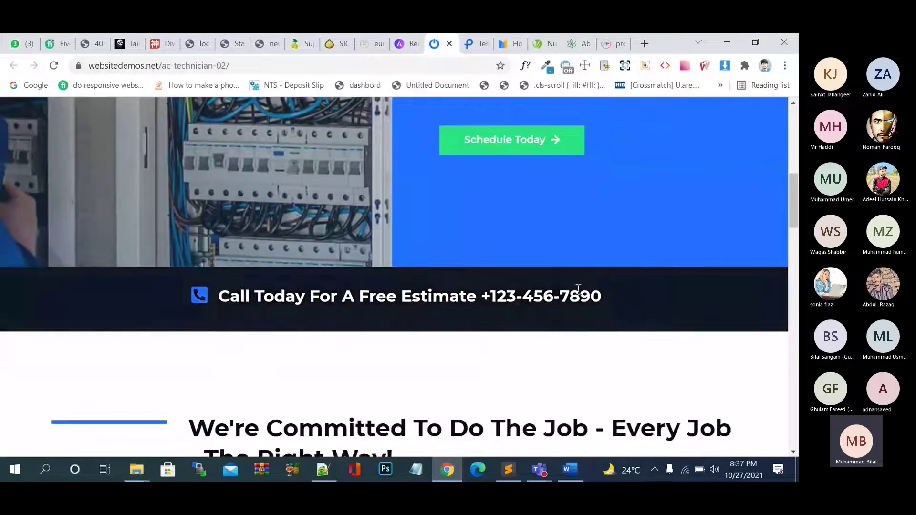
left_click(612, 44)
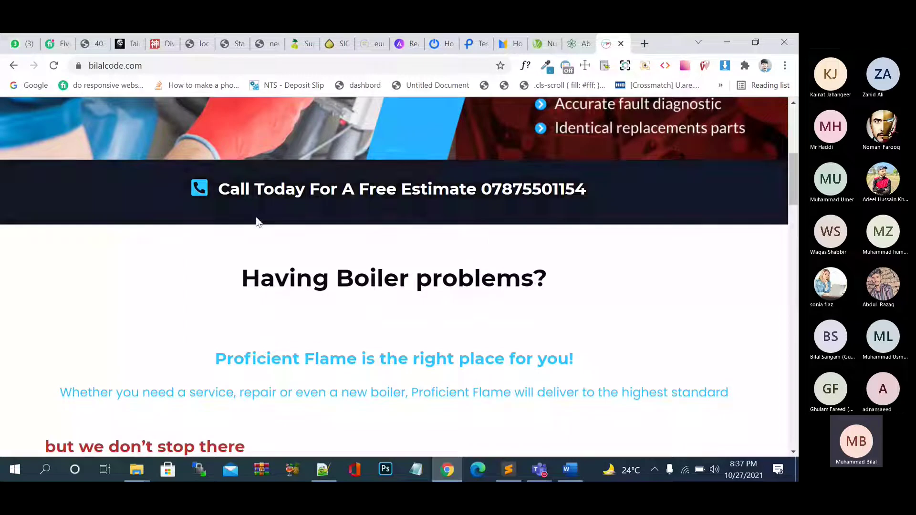
scroll(568, 202, "down", 15)
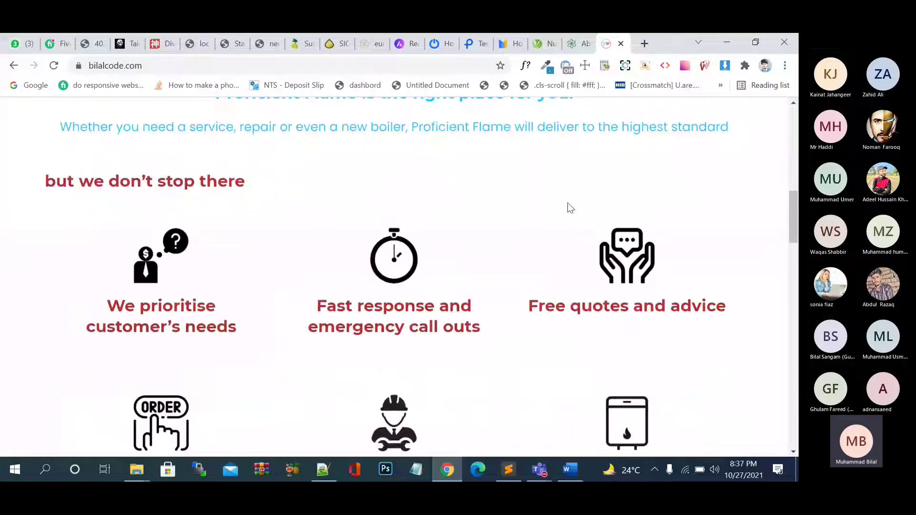
scroll(567, 205, "up", 7)
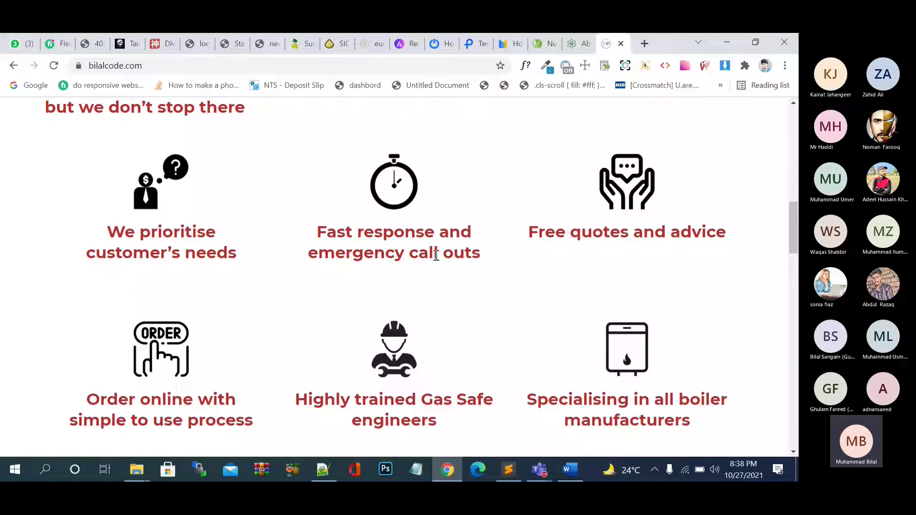
scroll(439, 252, "down", 4)
scroll(389, 192, "down", 15)
scroll(389, 191, "up", 5)
scroll(388, 190, "down", 8)
scroll(388, 190, "up", 2)
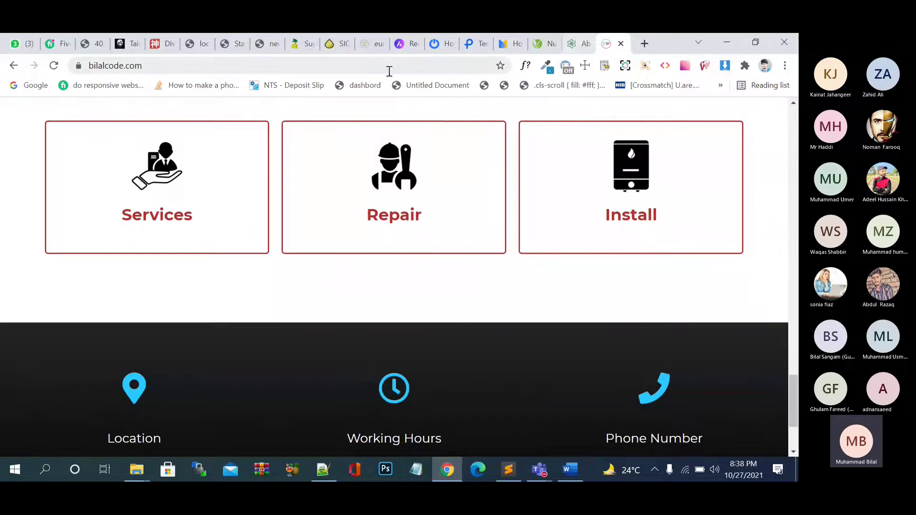
Reload the A/C Technician demo, then review the Proficient Flame boiler site once more.
left_click(436, 43)
scroll(482, 291, "down", 5)
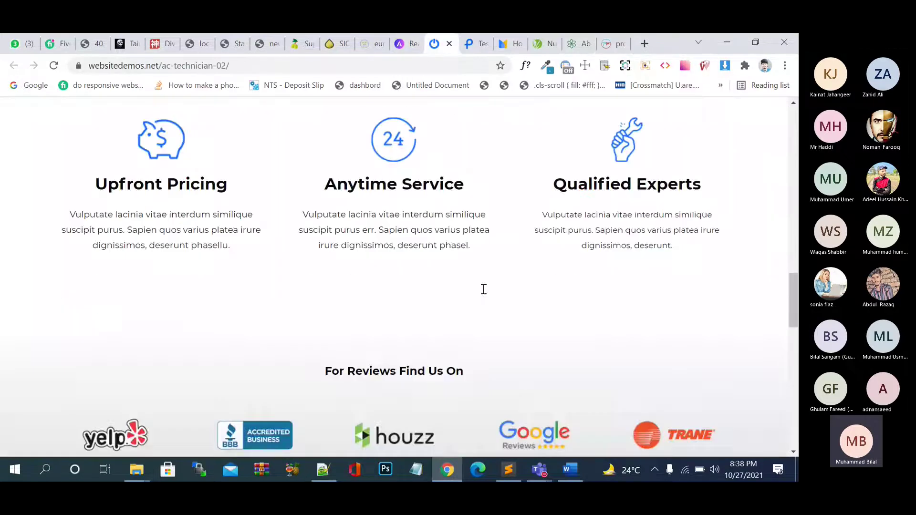
scroll(482, 289, "down", 3)
scroll(483, 289, "up", 5)
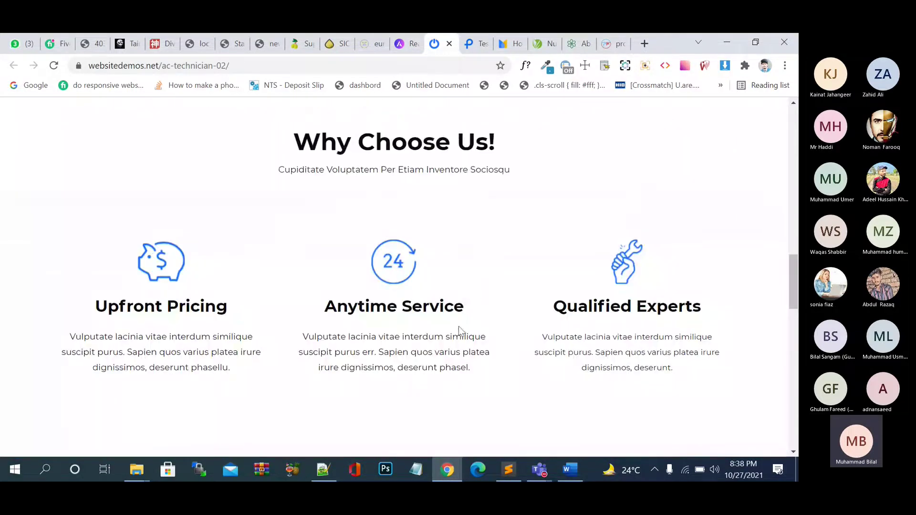
scroll(437, 333, "down", 10)
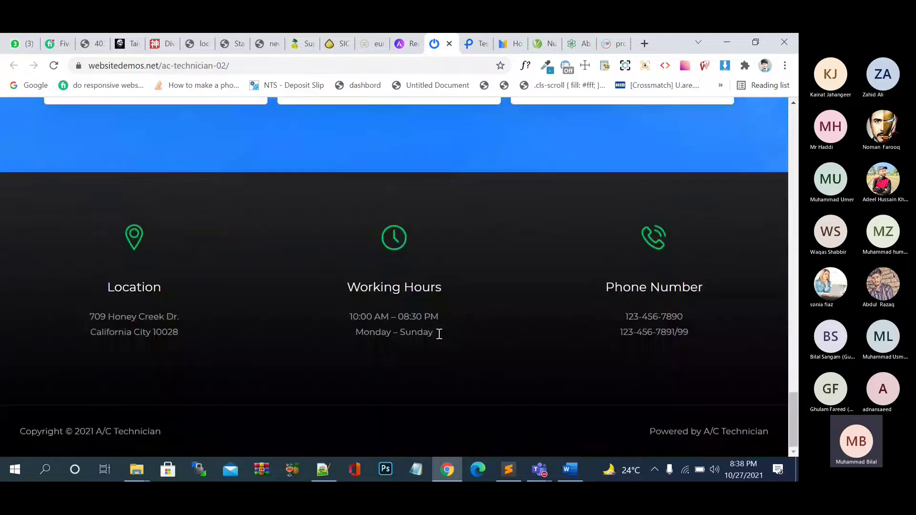
key("F5")
left_click(614, 48)
scroll(574, 245, "down", 3)
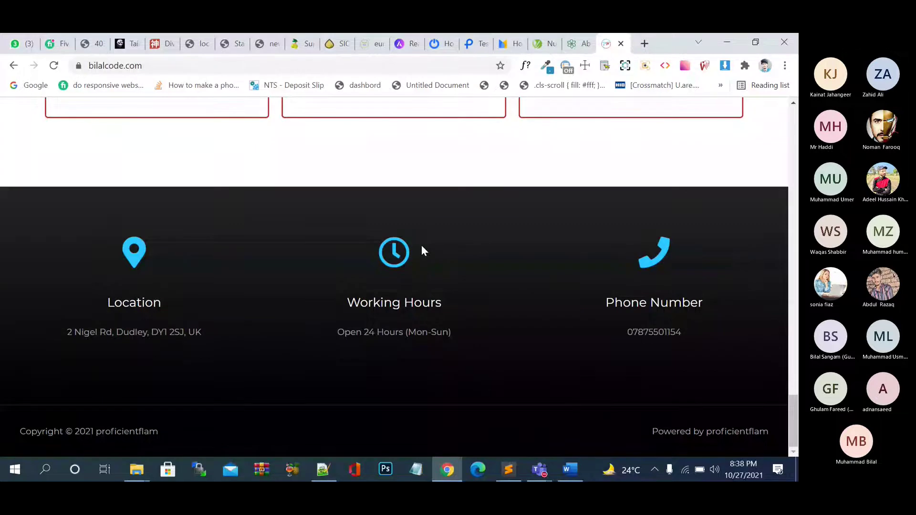
scroll(422, 246, "up", 15)
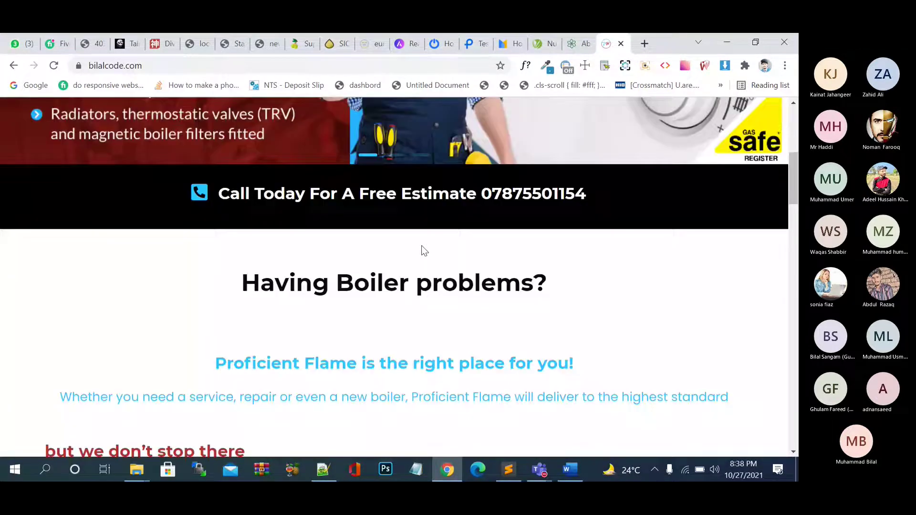
scroll(422, 246, "up", 5)
Open the Outdoor Adventure template's details in the local Starter Templates page.
left_click(403, 45)
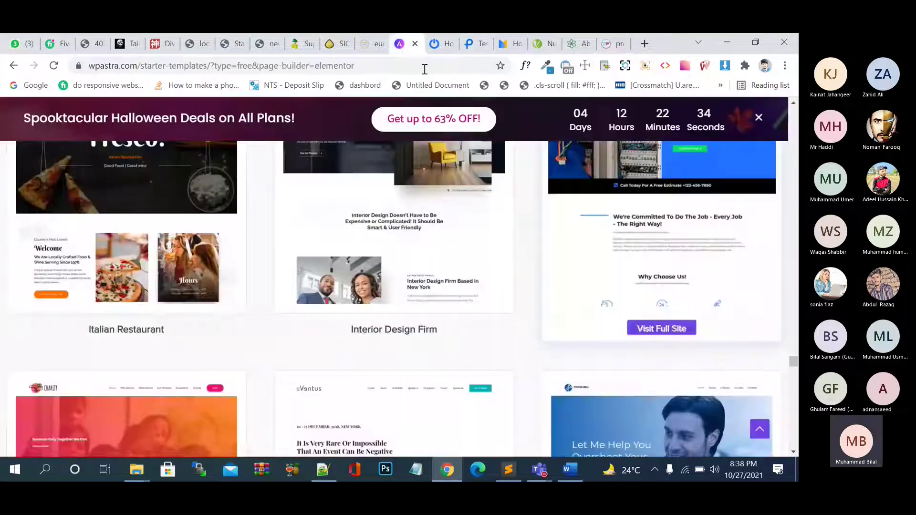
left_click(190, 44)
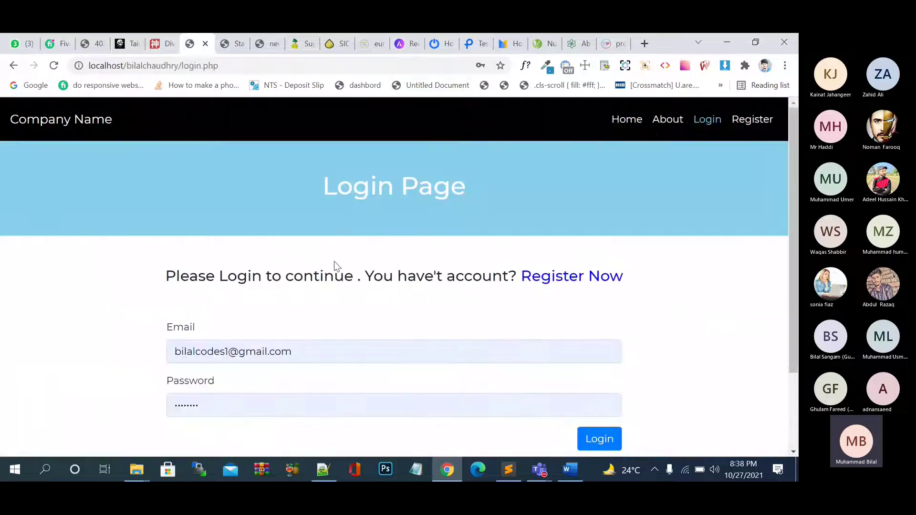
left_click(234, 44)
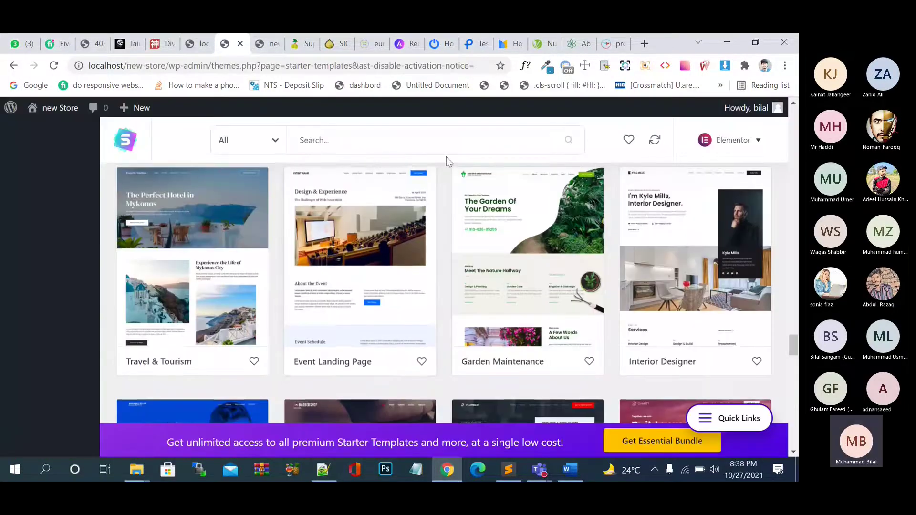
scroll(521, 304, "down", 10)
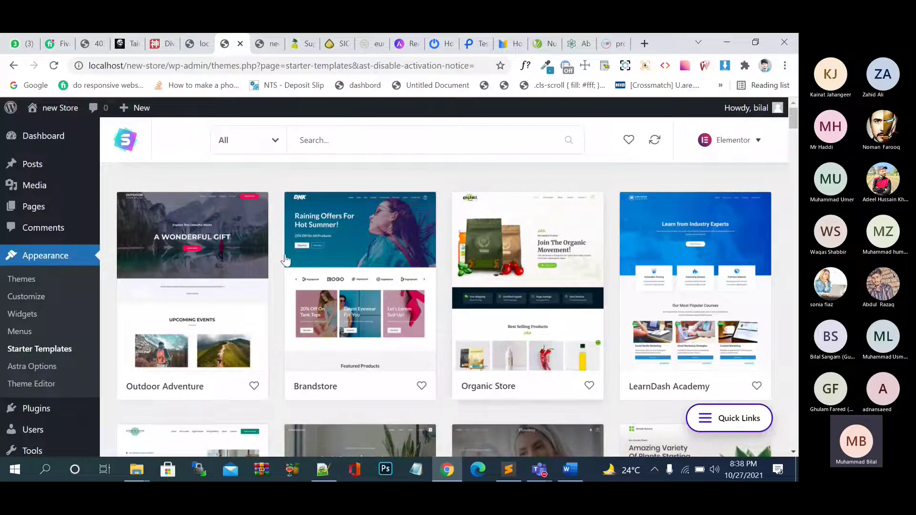
left_click(195, 302)
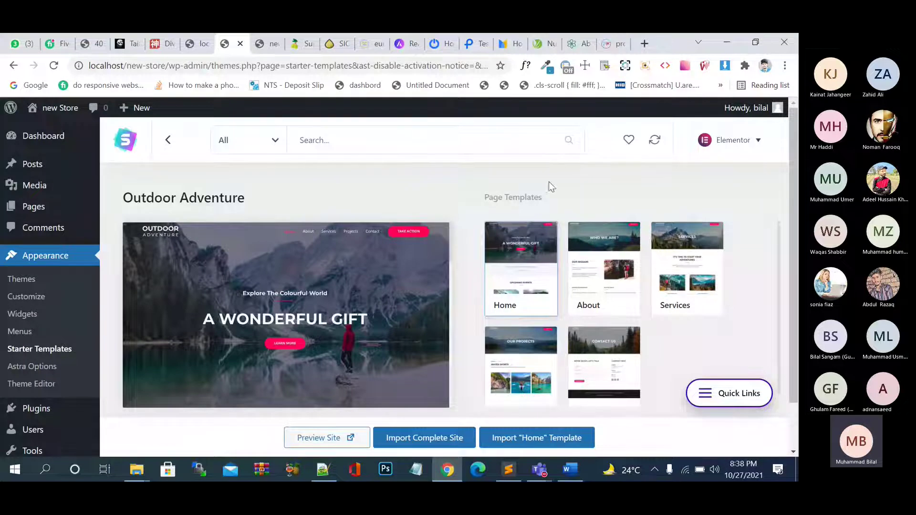
scroll(555, 184, "down", 1)
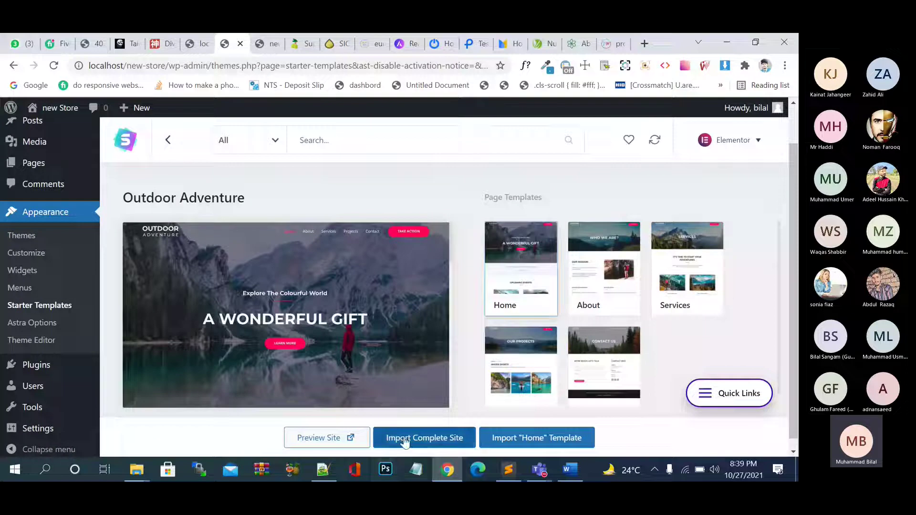
Preview the Outdoor Adventure demo, then choose Import Complete Site.
left_click(317, 441)
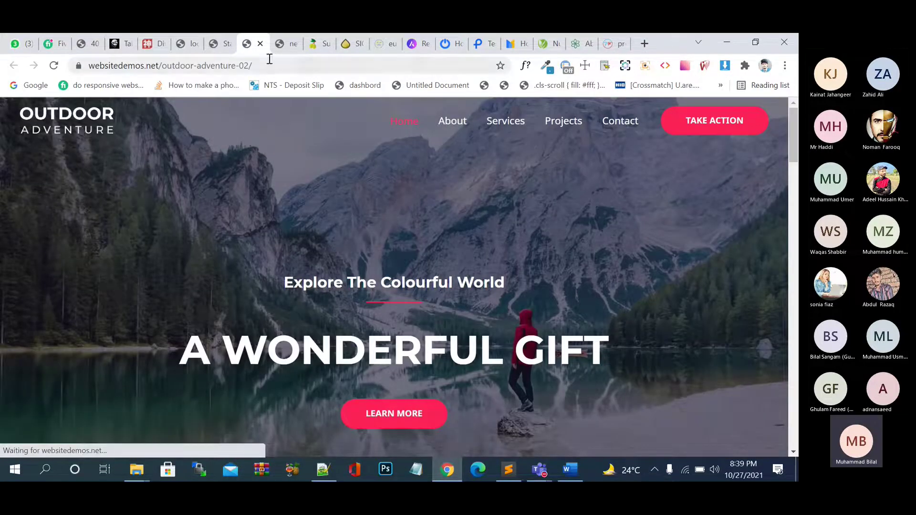
left_click(260, 43)
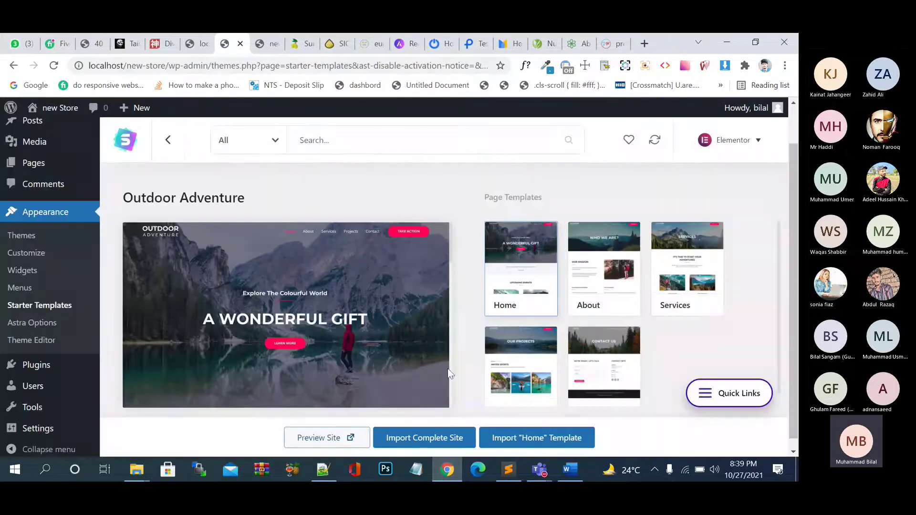
left_click(428, 440)
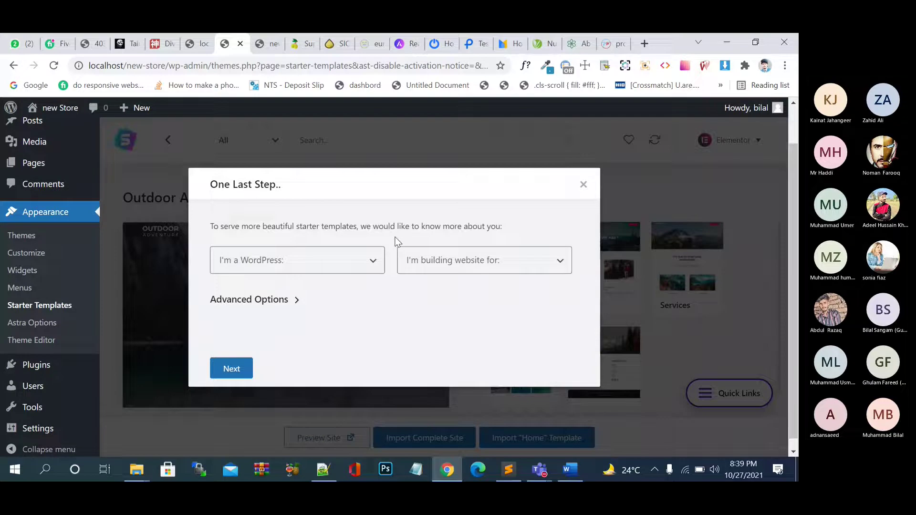
Choose Expert and My client in the setup form, then skip the details to begin importing Outdoor Adventure.
left_click(376, 263)
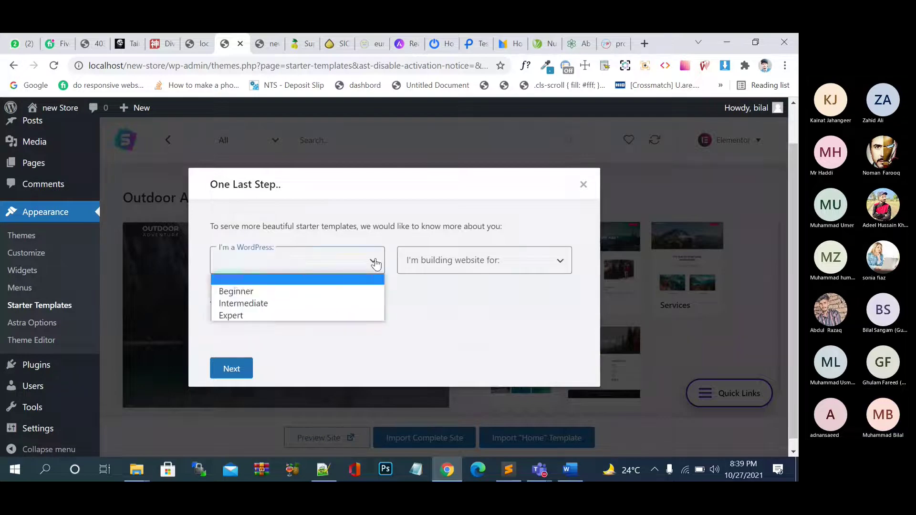
left_click(308, 315)
left_click(407, 266)
left_click(462, 304)
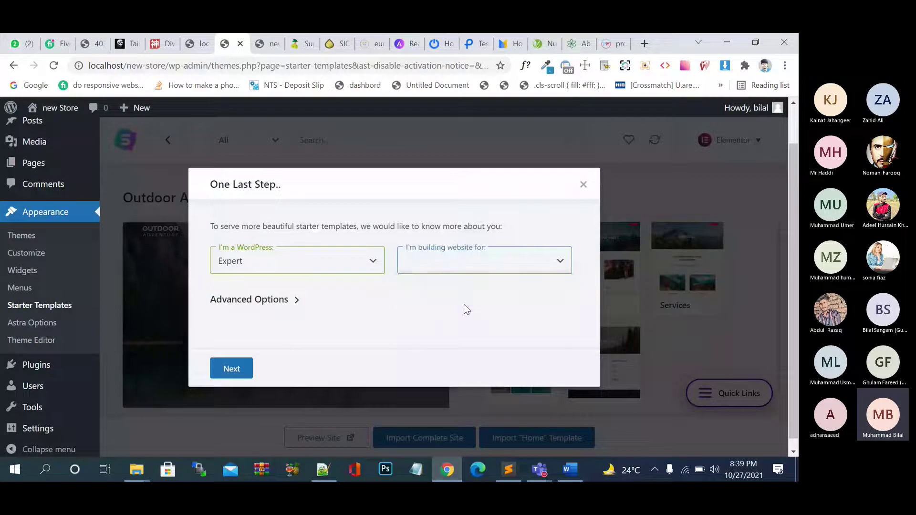
left_click(228, 370)
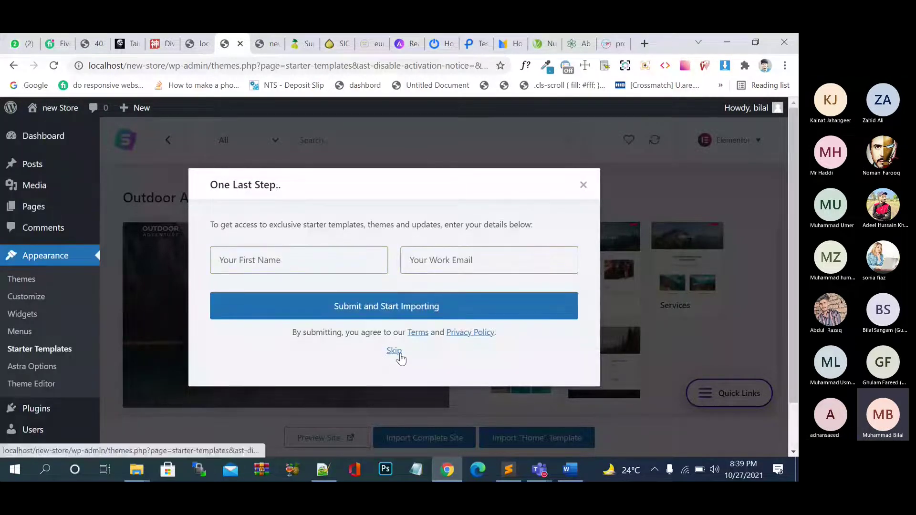
left_click(397, 352)
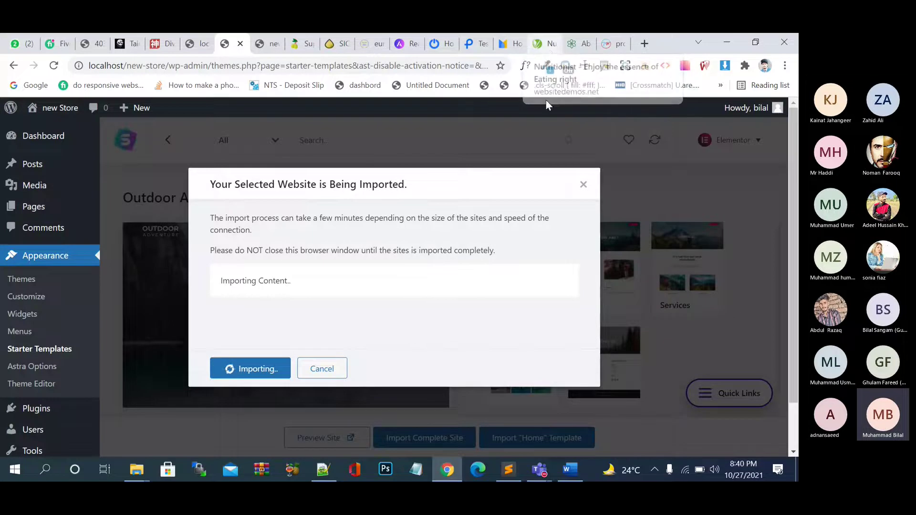
Switch across the open Chrome tabs to the wpastra.com starter-templates gallery.
left_click(510, 43)
left_click(469, 43)
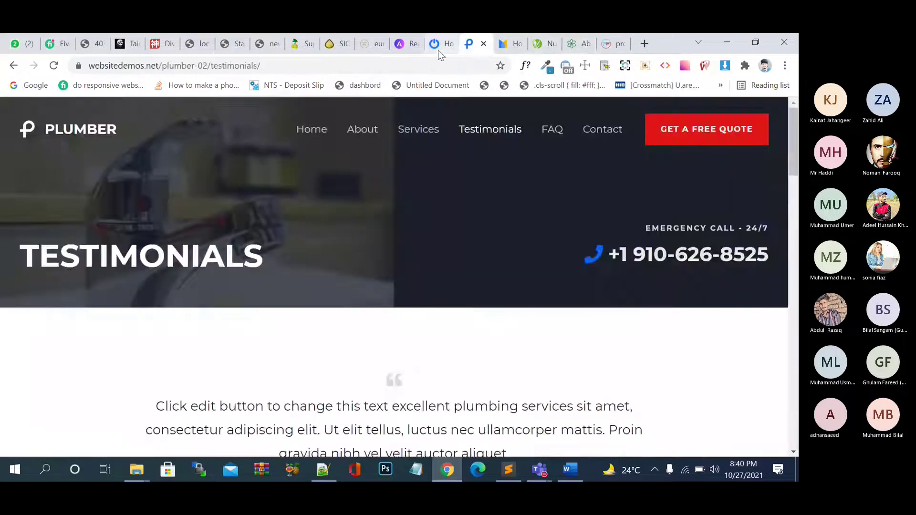
left_click(438, 49)
left_click(406, 43)
Scroll through the free Elementor starter templates, then return to the top row.
scroll(419, 208, "up", 5)
scroll(420, 208, "up", 15)
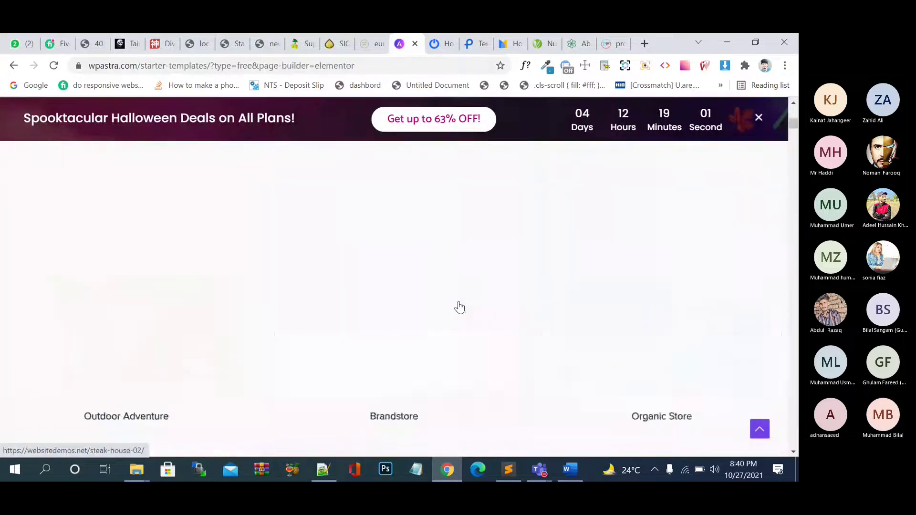
scroll(458, 307, "down", 5)
scroll(459, 307, "down", 5)
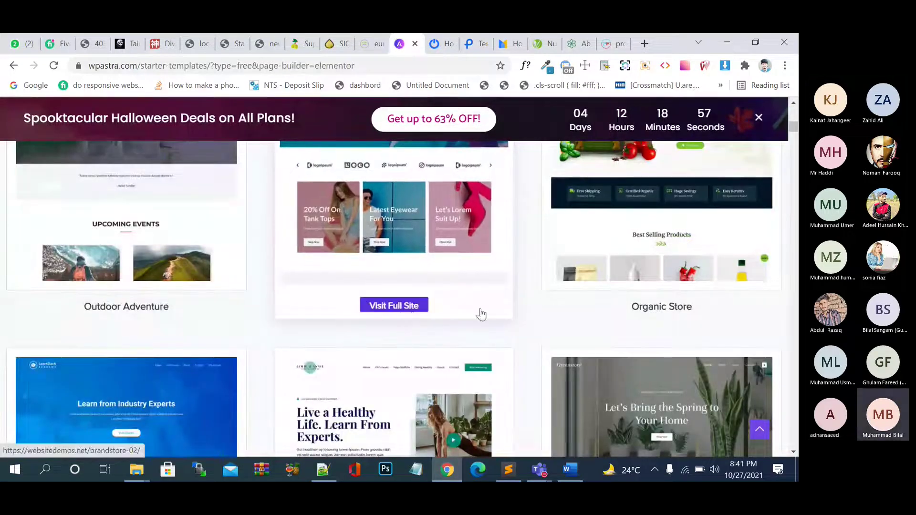
mouse_move(627, 321)
scroll(581, 317, "down", 5)
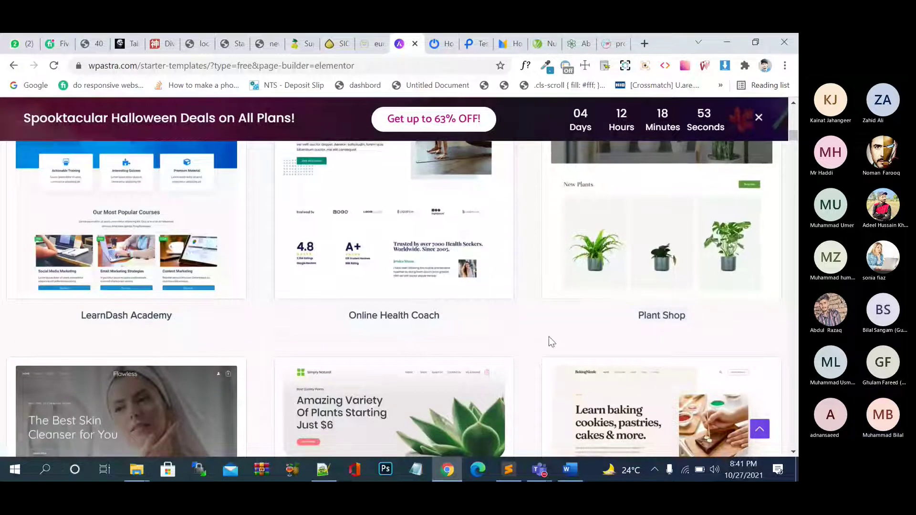
scroll(549, 337, "down", 5)
scroll(549, 337, "down", 2)
mouse_move(155, 311)
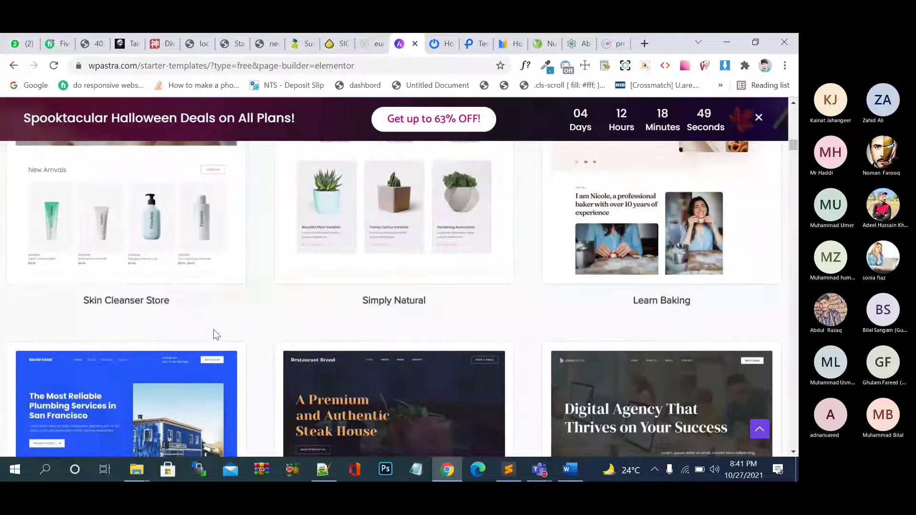
scroll(213, 334, "down", 6)
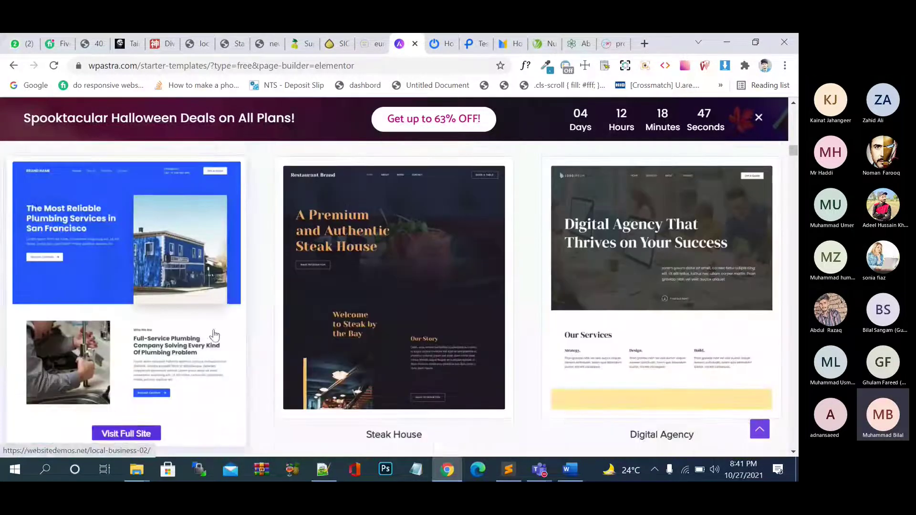
mouse_move(374, 271)
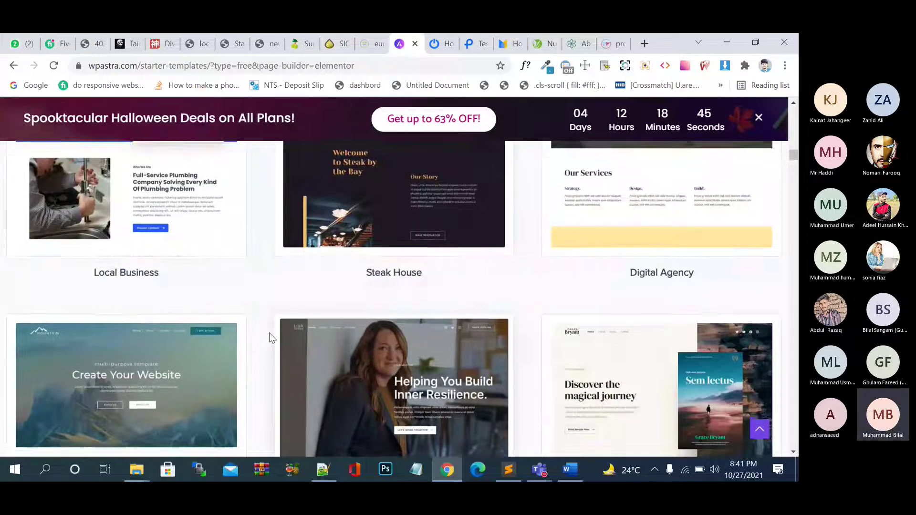
scroll(269, 333, "down", 5)
scroll(269, 333, "down", 1)
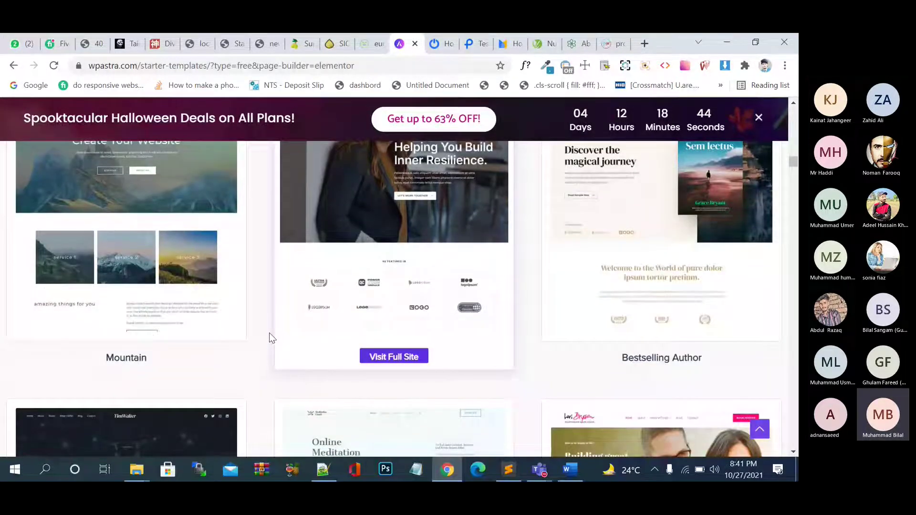
scroll(267, 334, "down", 4)
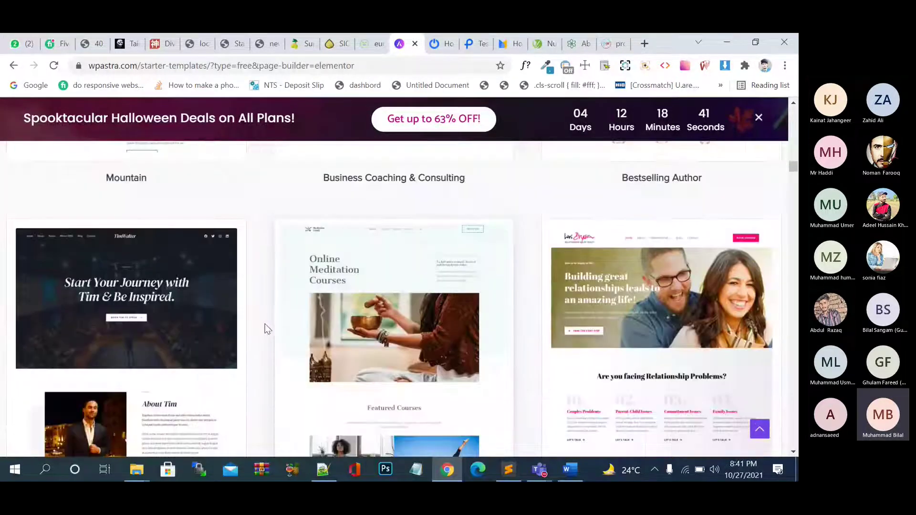
scroll(265, 329, "up", 1)
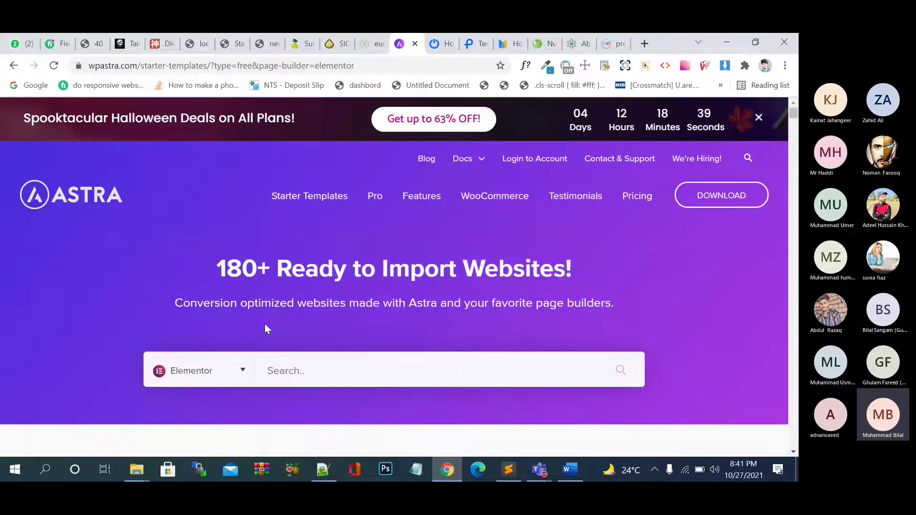
scroll(264, 323, "down", 5)
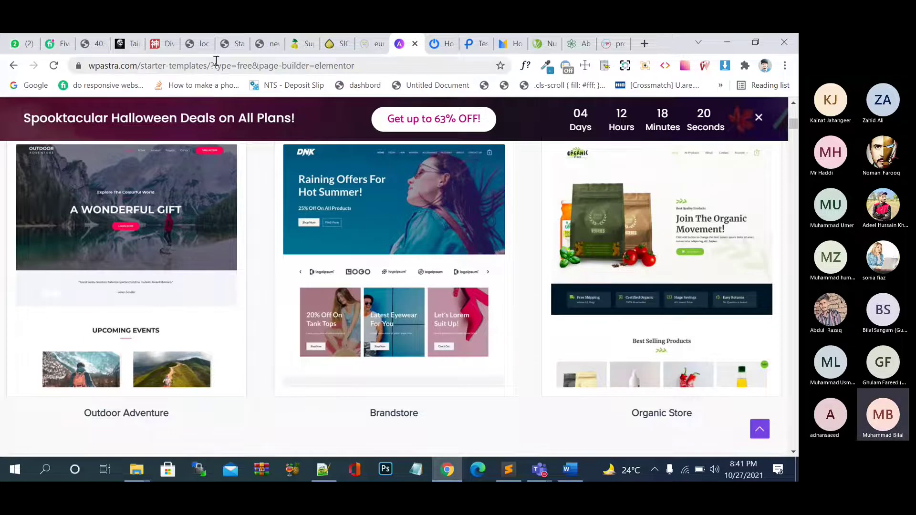
Return to the localhost WordPress tab to watch the import finish with 'Imported Successfully!'.
left_click(232, 44)
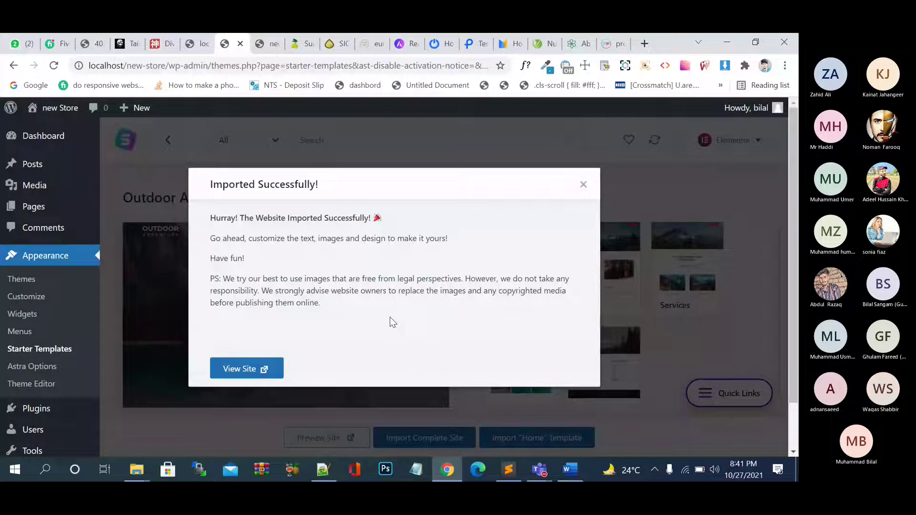
View the imported Outdoor Adventure home page, scroll down it, and jump back to the top.
left_click(256, 370)
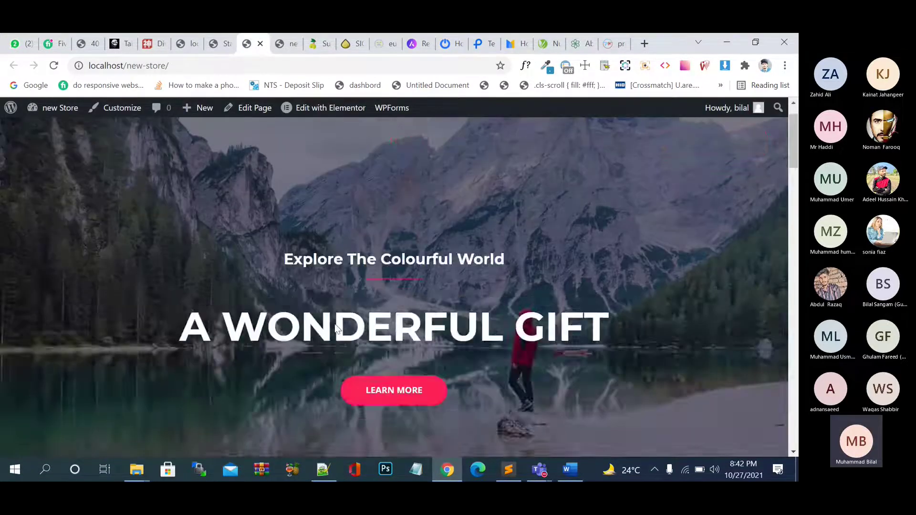
scroll(335, 325, "down", 15)
scroll(335, 329, "down", 10)
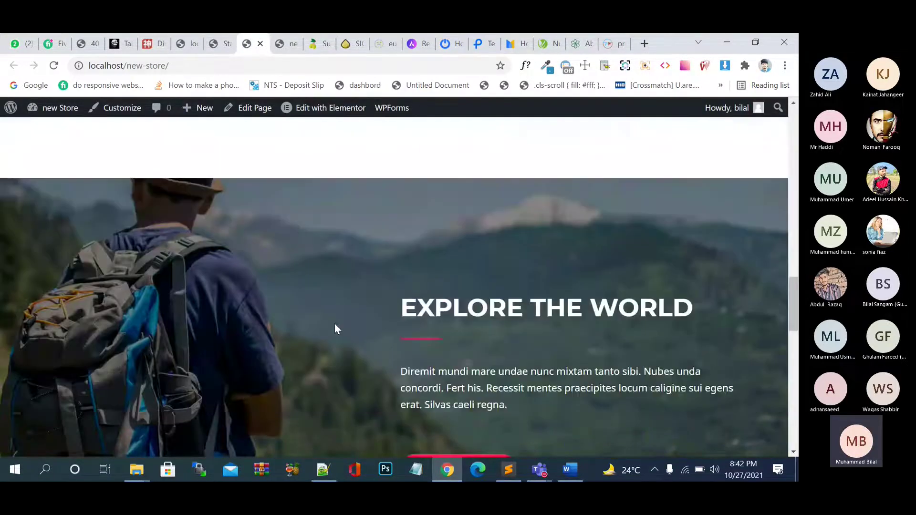
key("Home")
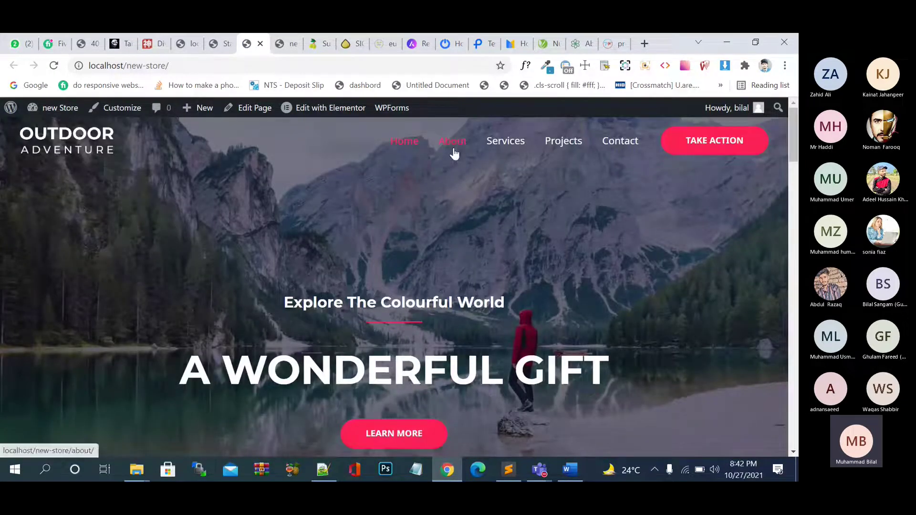
Select the localhost/new-store/ address and open a New Incognito window from Chrome's menu.
left_click(329, 64)
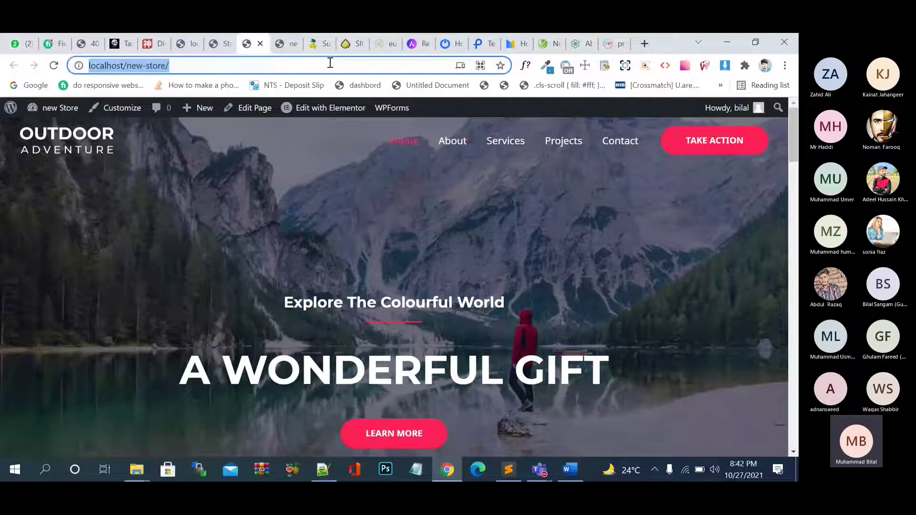
mouse_move(538, 472)
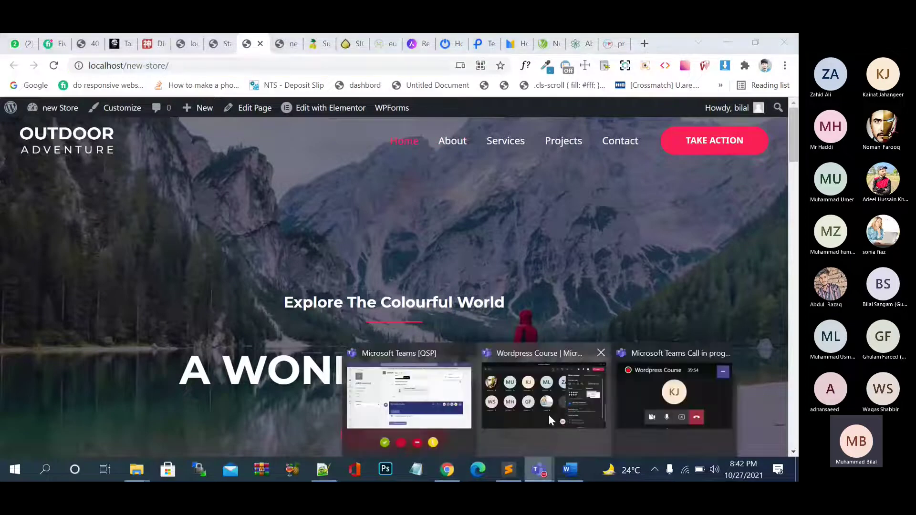
left_click(549, 415)
key("alt+Tab")
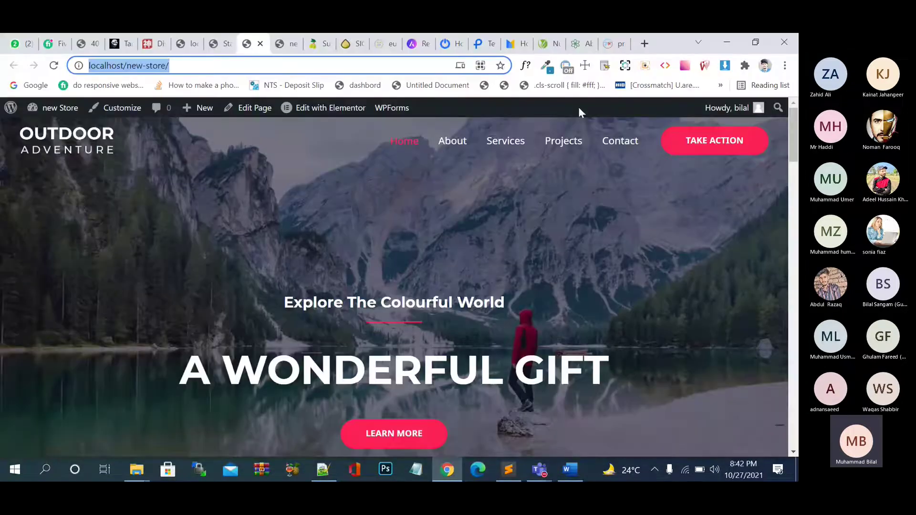
left_click(785, 67)
left_click(733, 115)
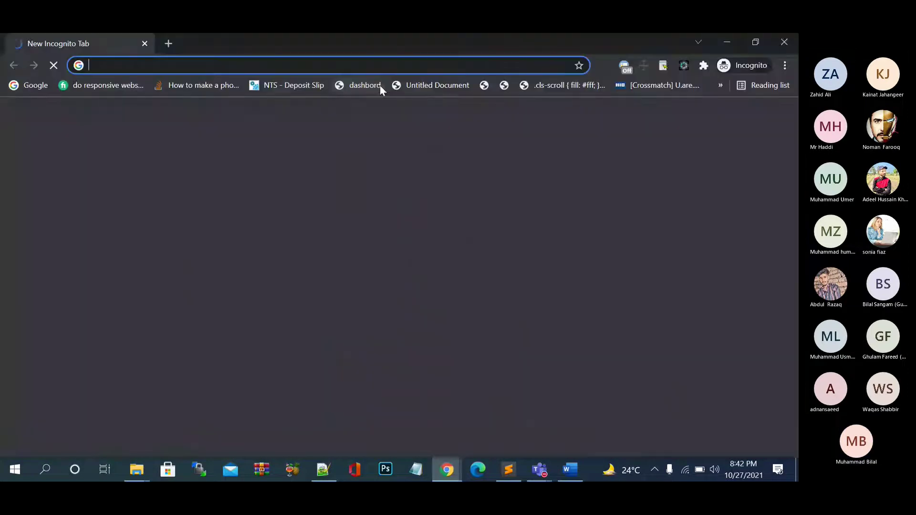
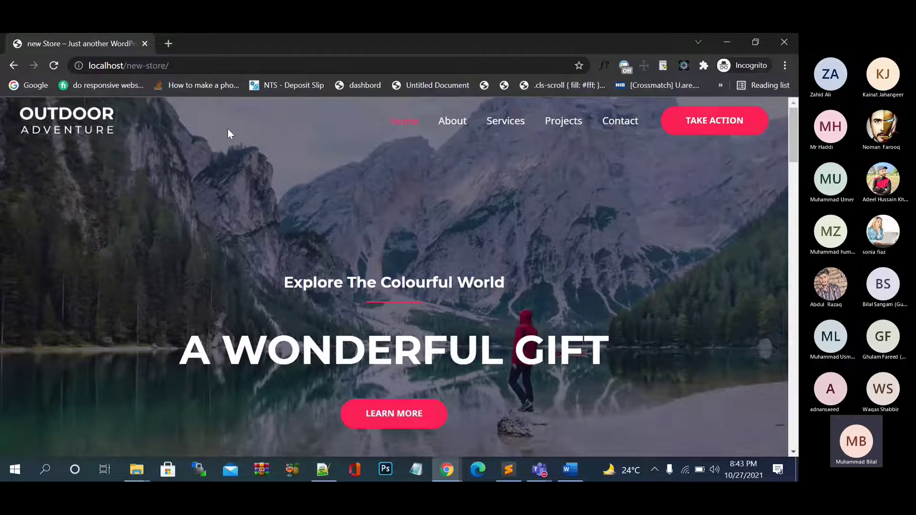
Preview the site's About page as a visitor.
scroll(284, 174, "down", 10)
scroll(285, 173, "down", 5)
scroll(284, 174, "up", 20)
left_click(462, 123)
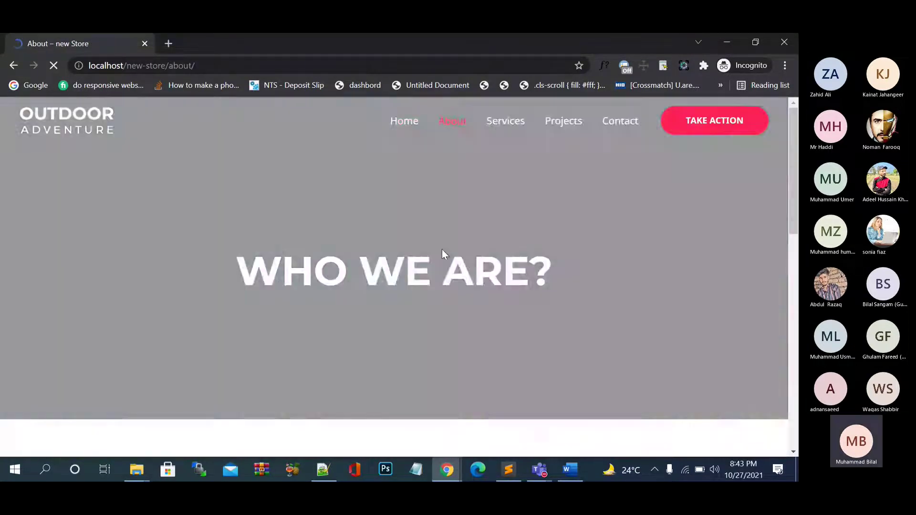
scroll(441, 250, "down", 10)
scroll(442, 249, "up", 10)
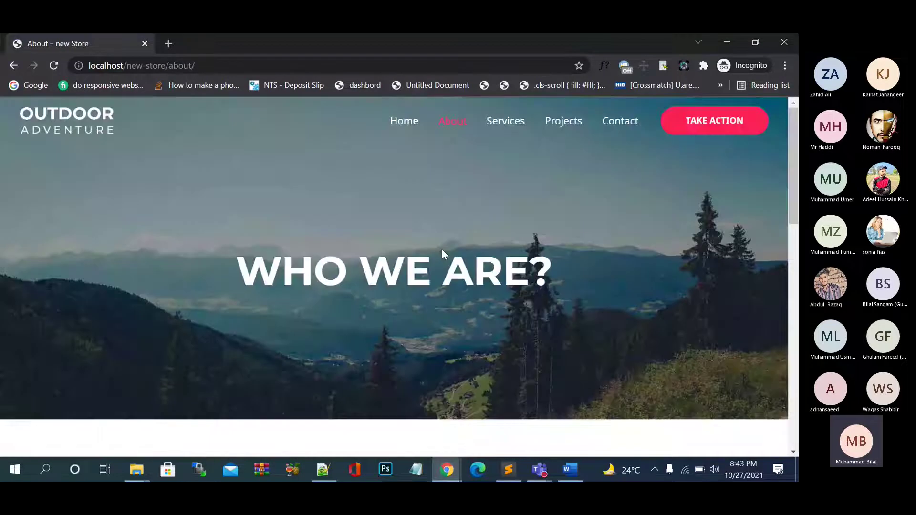
Preview the Services page, then close the incognito window.
key("Tab")
key("Return")
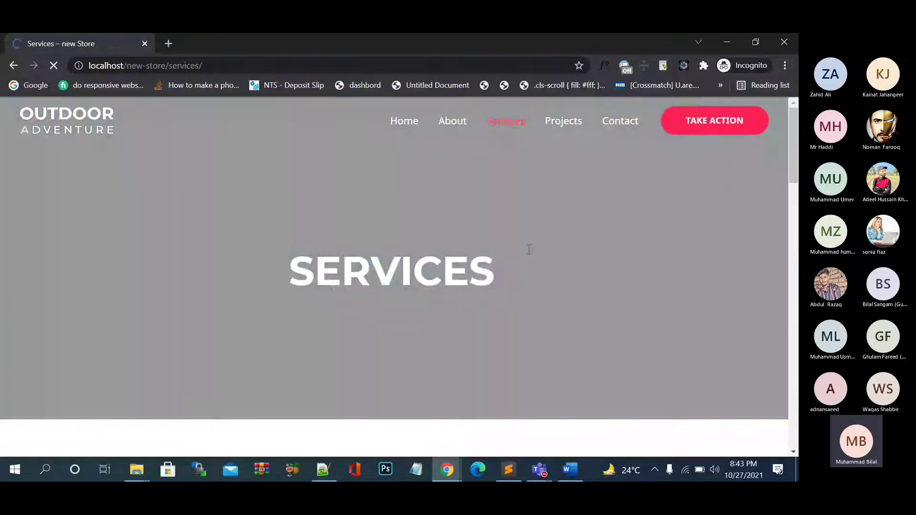
scroll(529, 250, "down", 10)
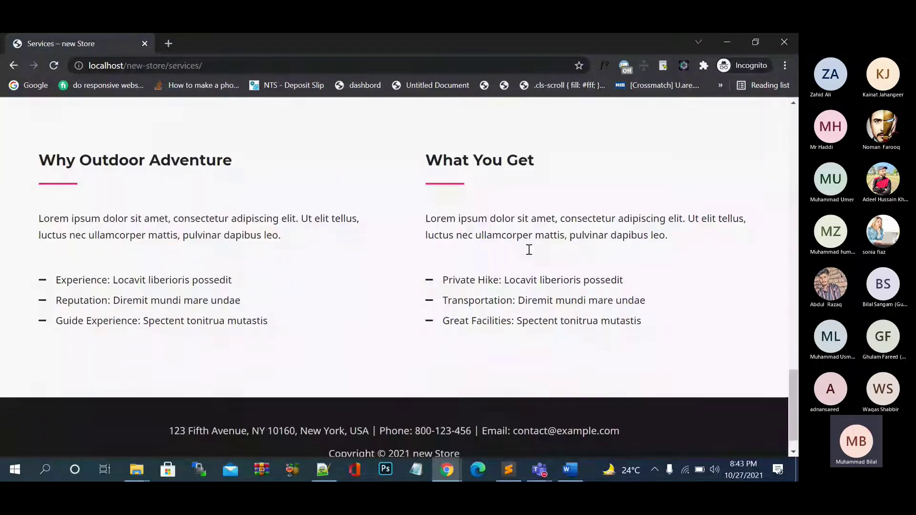
left_click(721, 42)
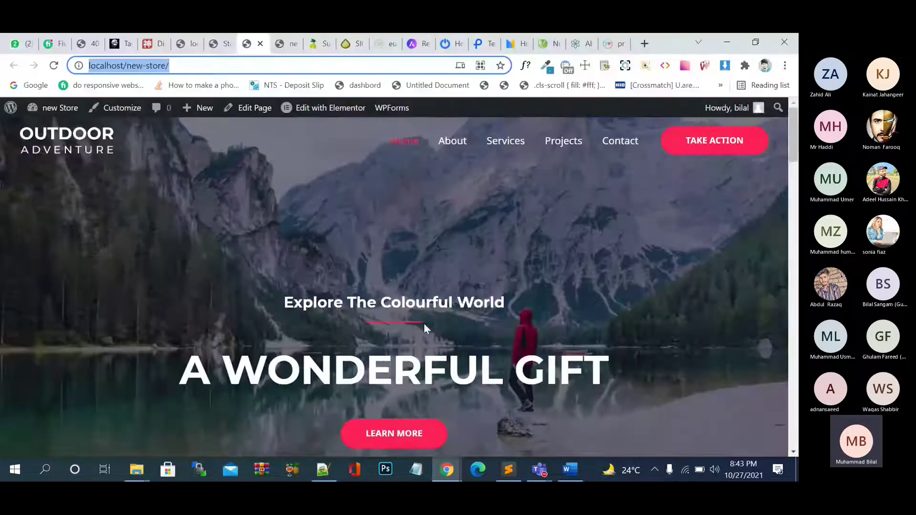
Hide the WPForms, Elementor Overview and Events and News widgets; dismiss the Starter Templates notice.
left_click(215, 44)
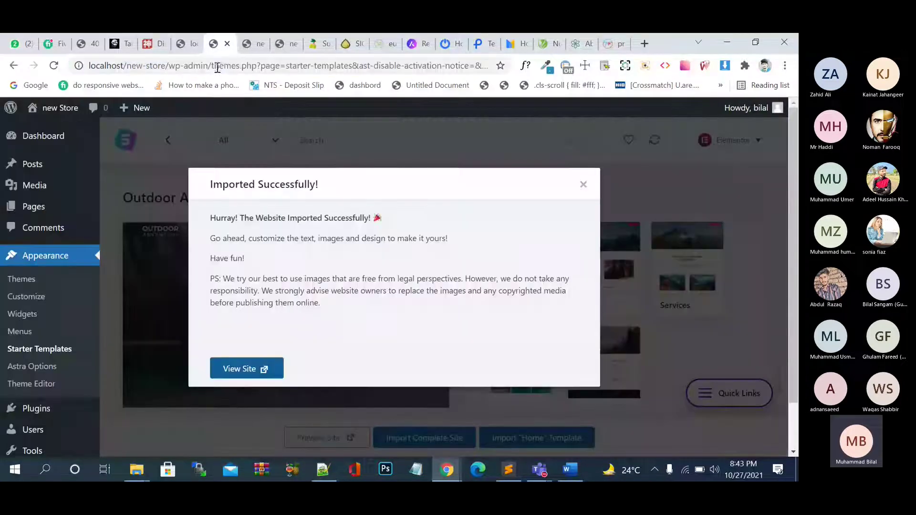
mouse_move(58, 140)
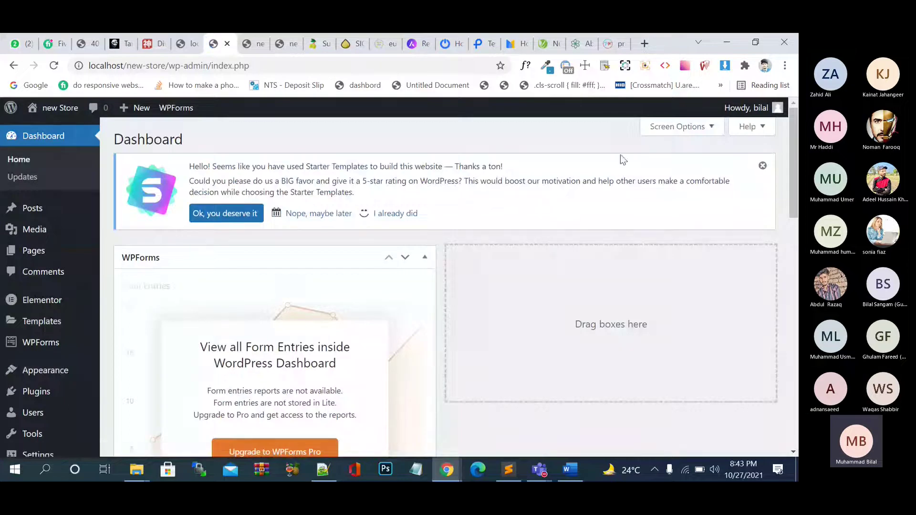
left_click(677, 126)
left_click(260, 193)
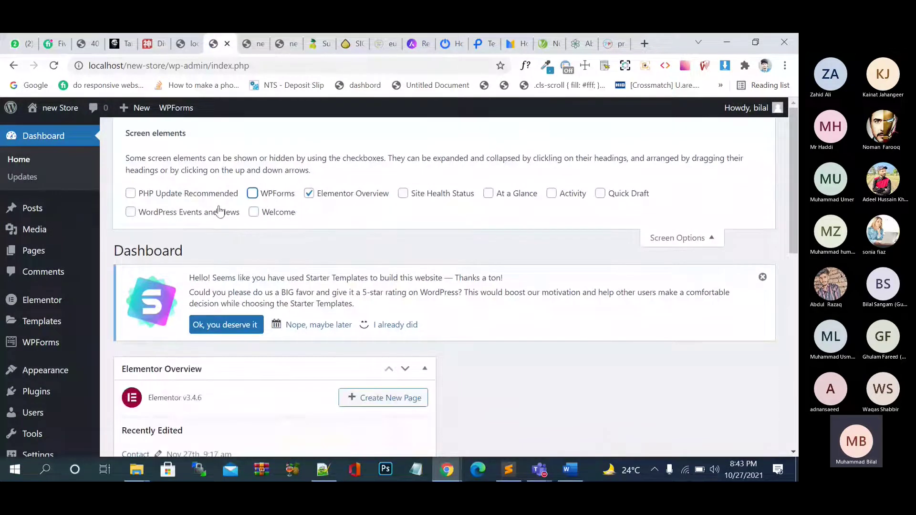
left_click(132, 212)
left_click(372, 191)
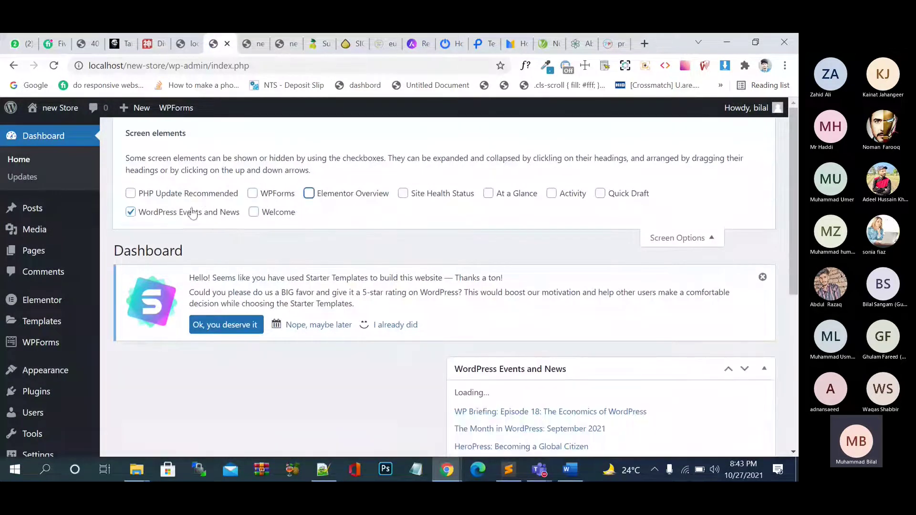
left_click(191, 212)
left_click(685, 240)
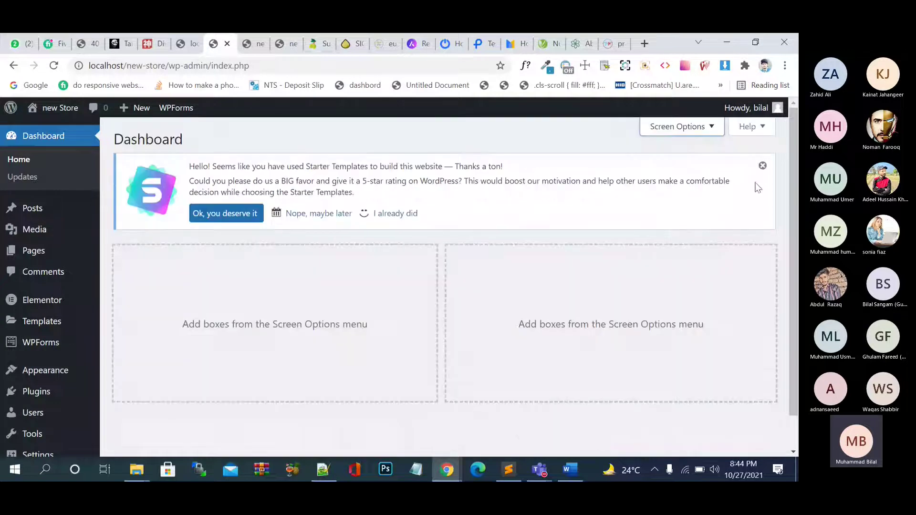
left_click(762, 165)
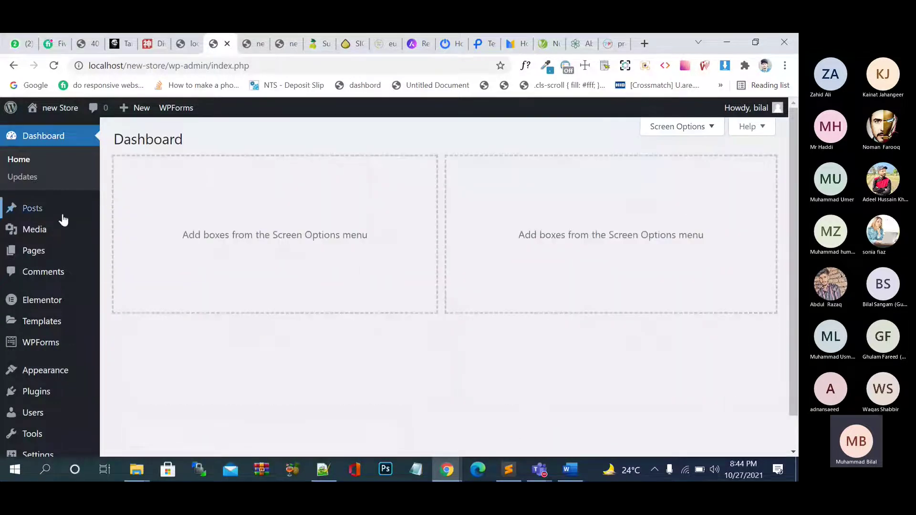
From the All Pages list, open the Home page with Edit with Elementor.
left_click(34, 254)
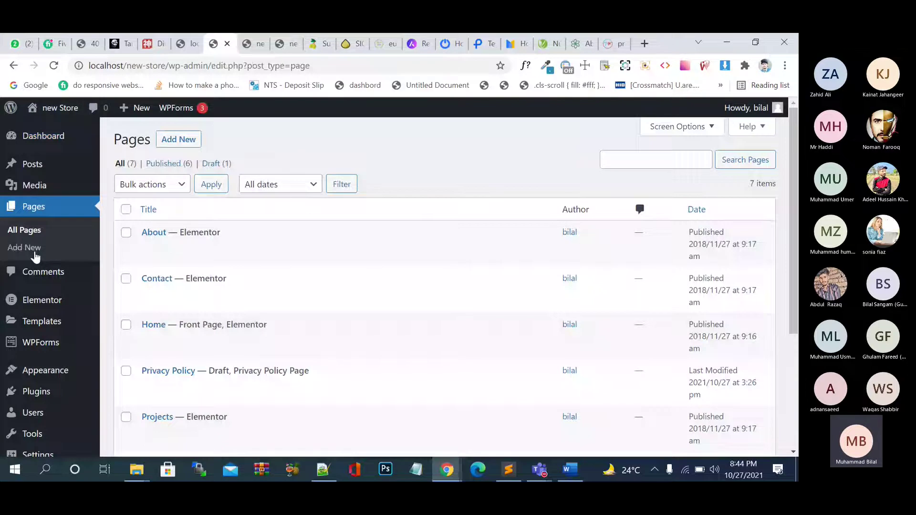
scroll(303, 351, "down", 2)
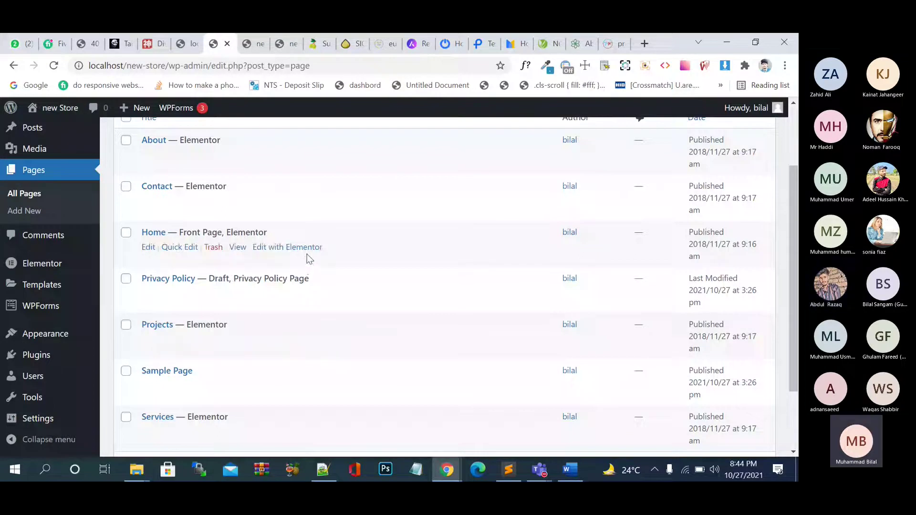
left_click(308, 249)
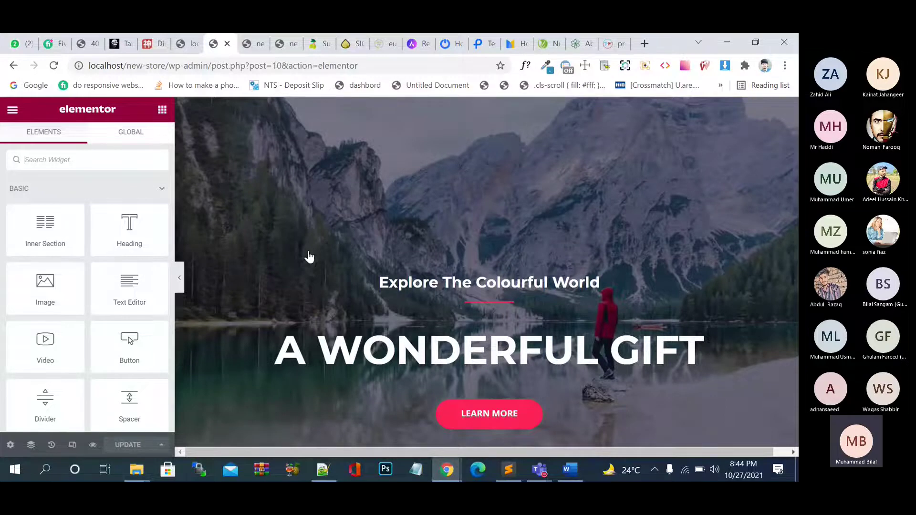
Set the hero section's Style background type to Slideshow and start its image gallery.
scroll(309, 256, "down", 10)
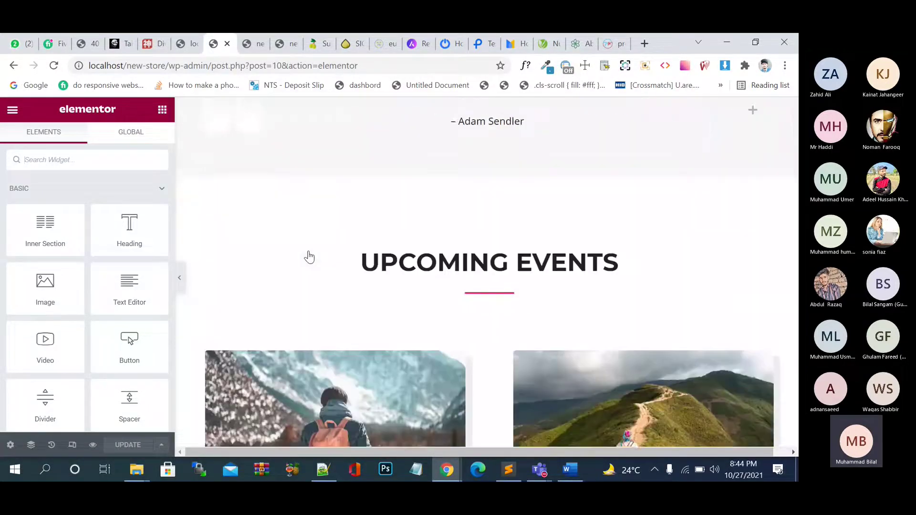
scroll(309, 256, "down", 3)
scroll(309, 256, "up", 15)
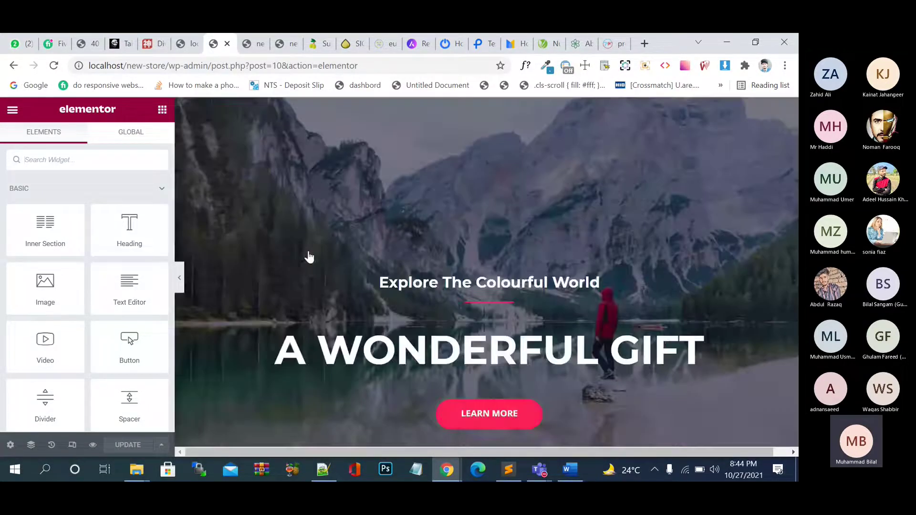
mouse_move(399, 135)
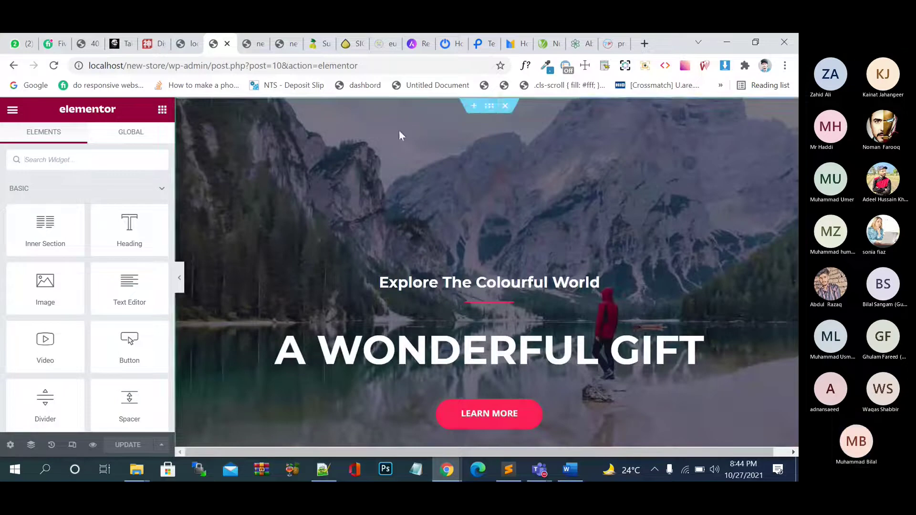
left_click(489, 110)
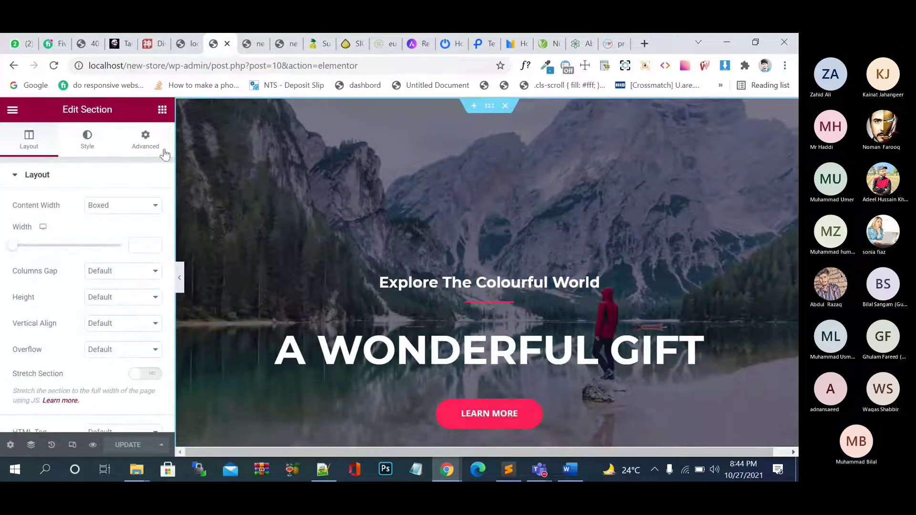
left_click(88, 143)
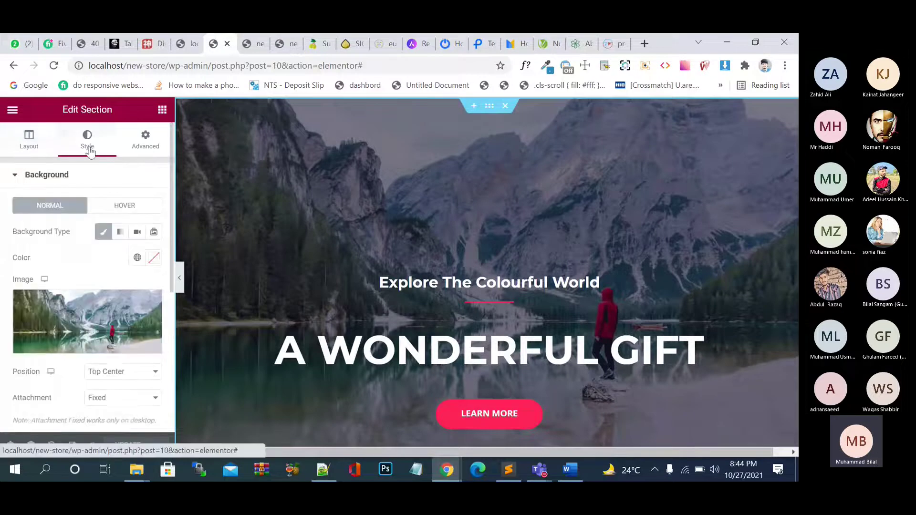
left_click(120, 233)
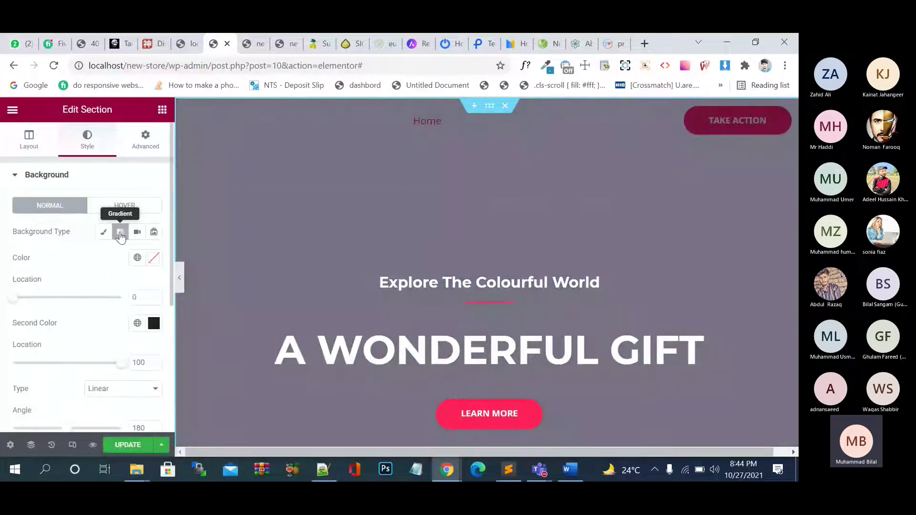
left_click(137, 234)
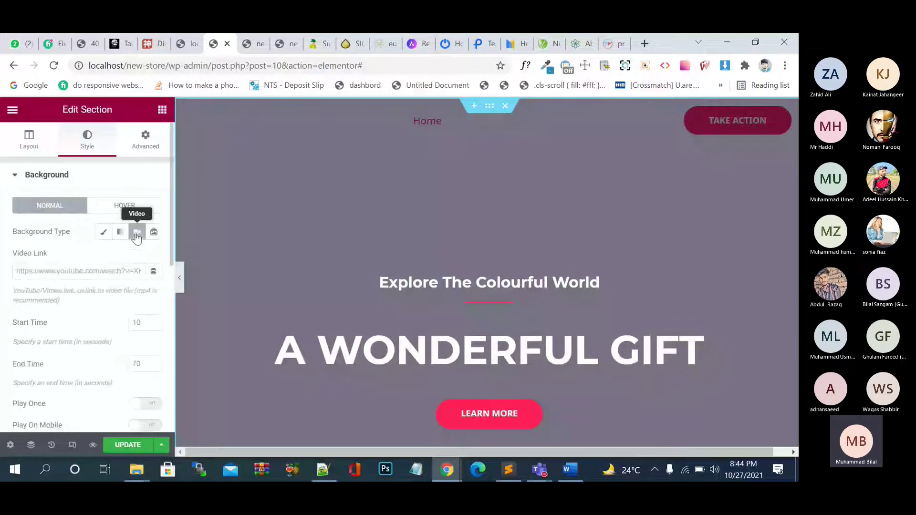
left_click(155, 233)
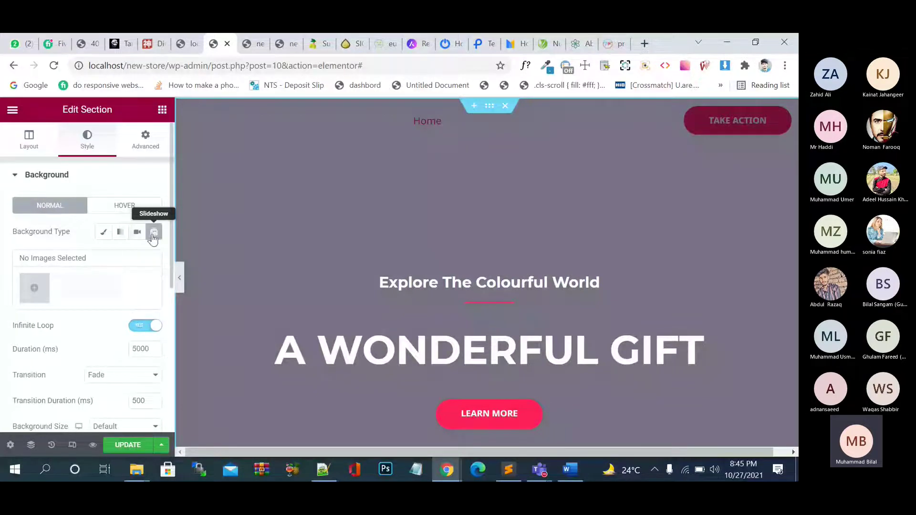
left_click(40, 283)
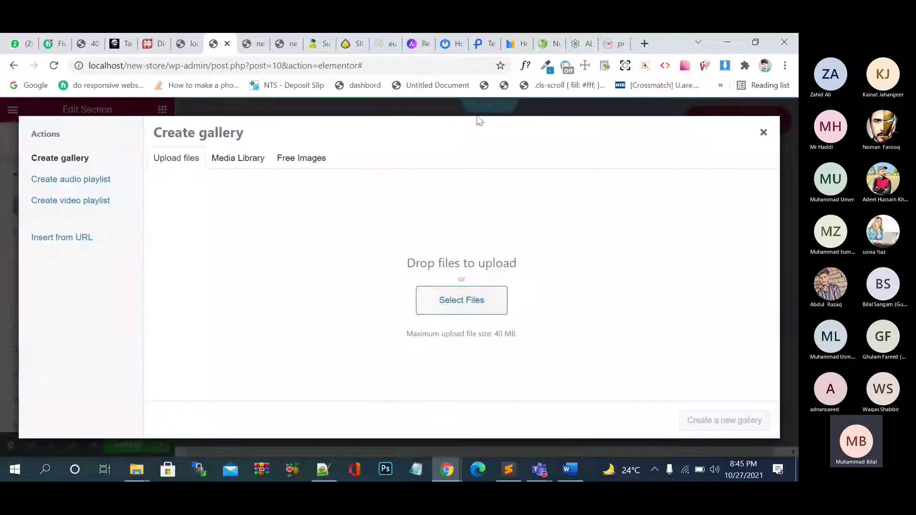
left_click(352, 44)
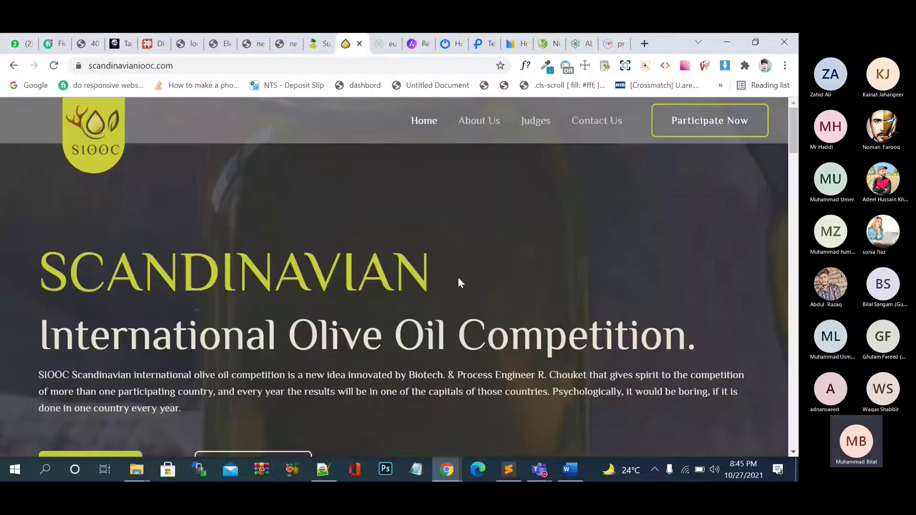
left_click(426, 123)
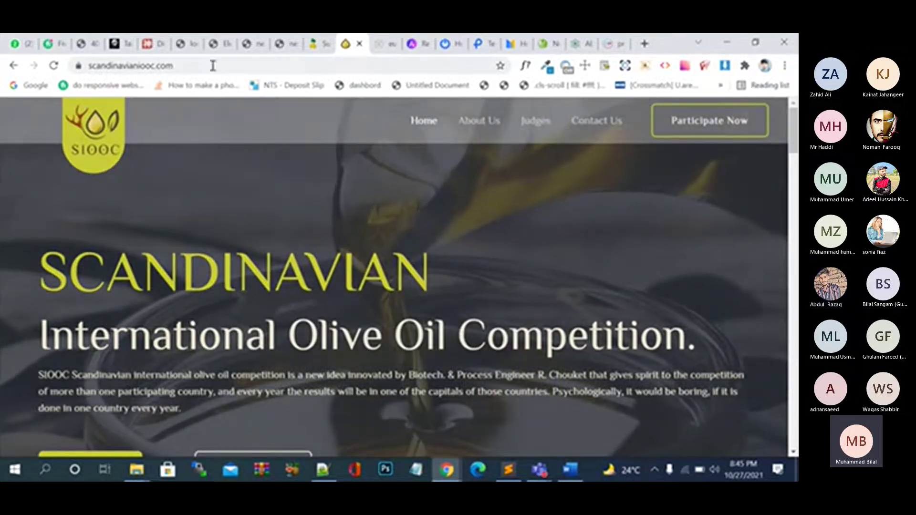
left_click(182, 44)
left_click(253, 44)
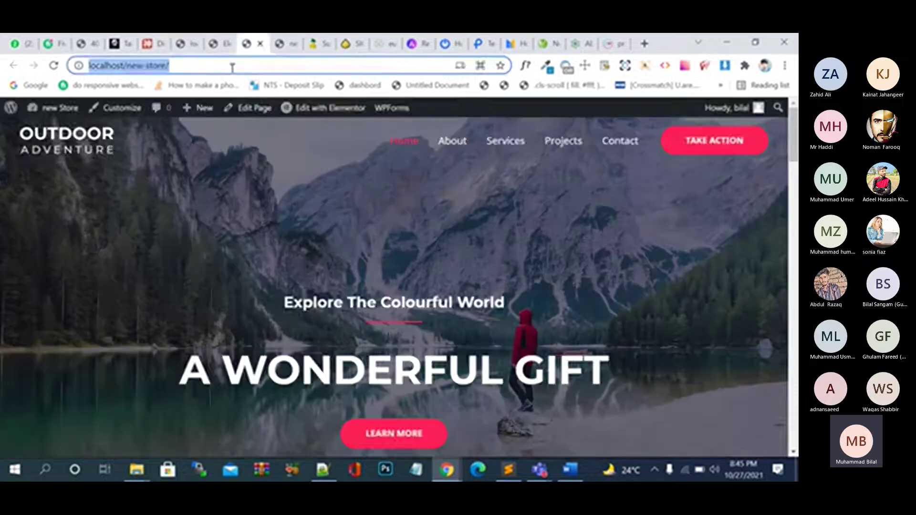
left_click(218, 44)
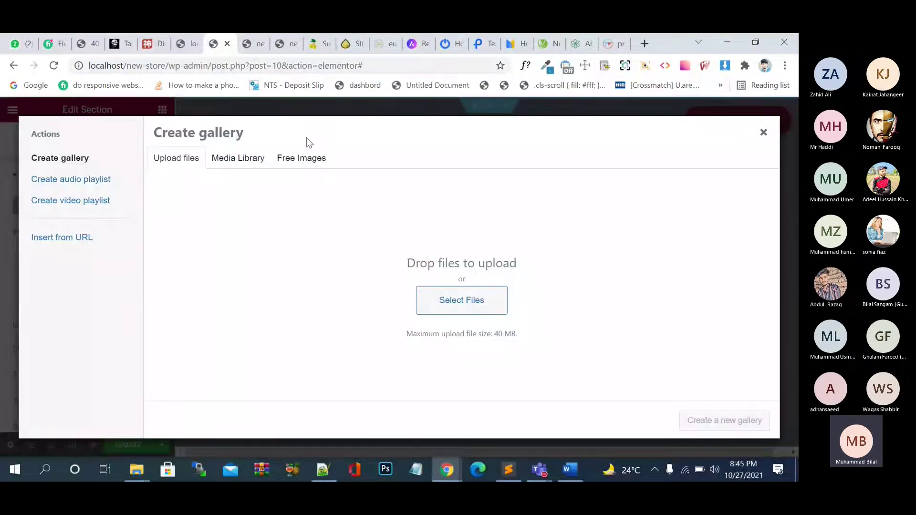
Upload the unnamed (4) photo and insert it as the hero slideshow gallery.
left_click(468, 311)
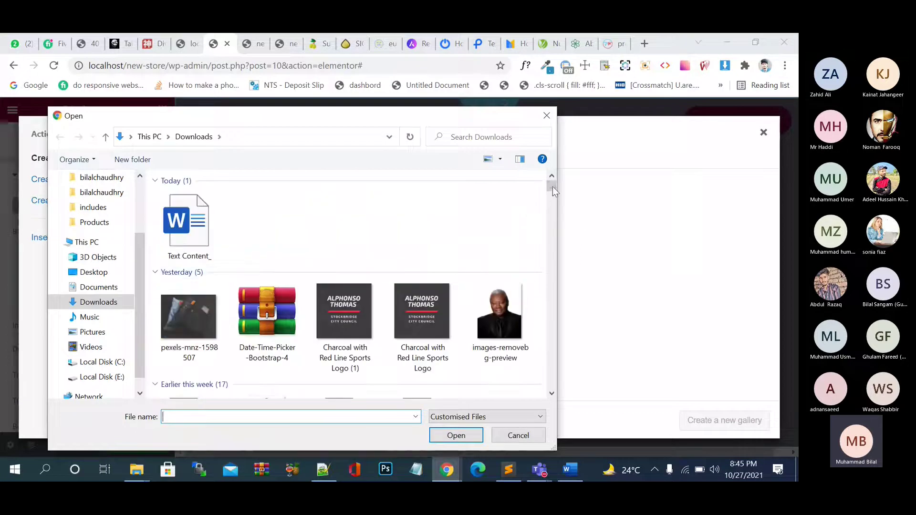
left_click_drag(552, 189, 555, 207)
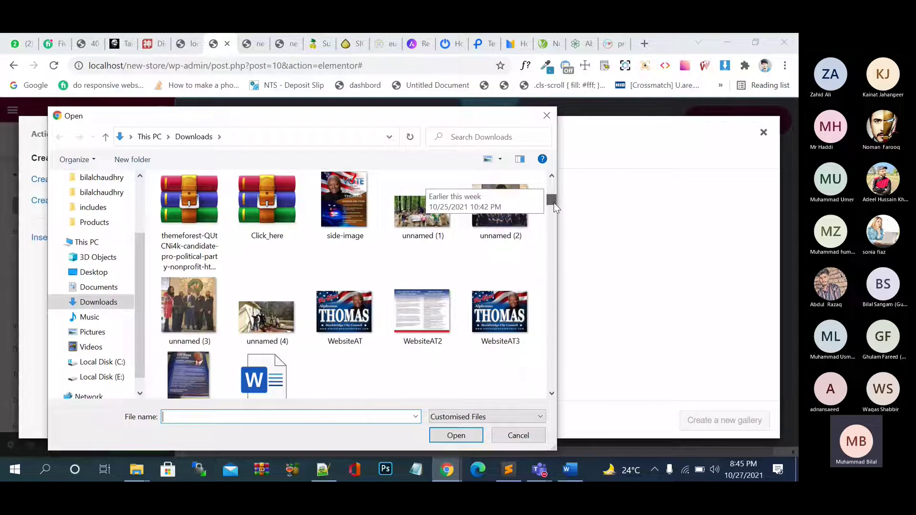
left_click(238, 344)
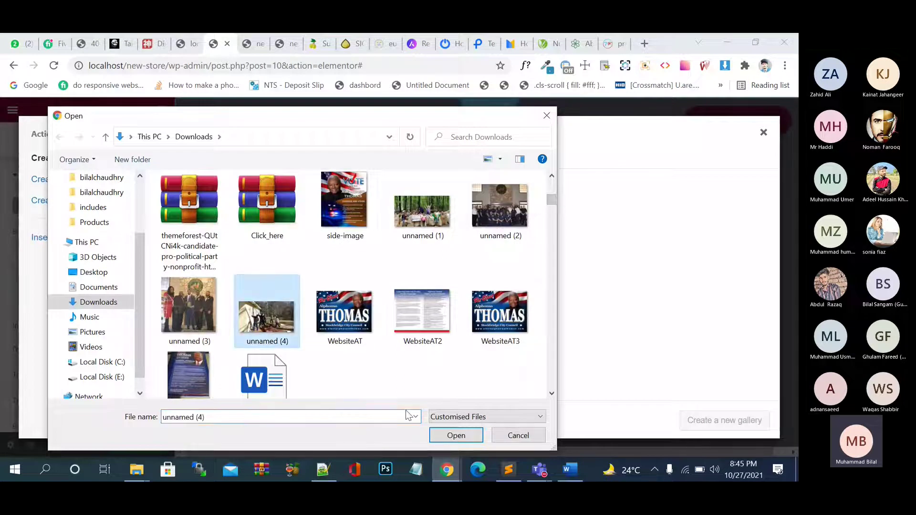
left_click(456, 435)
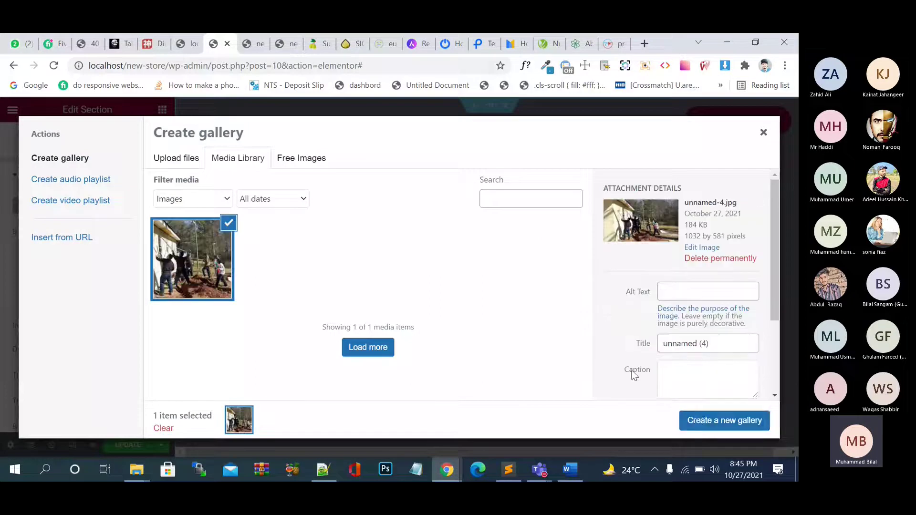
left_click(711, 422)
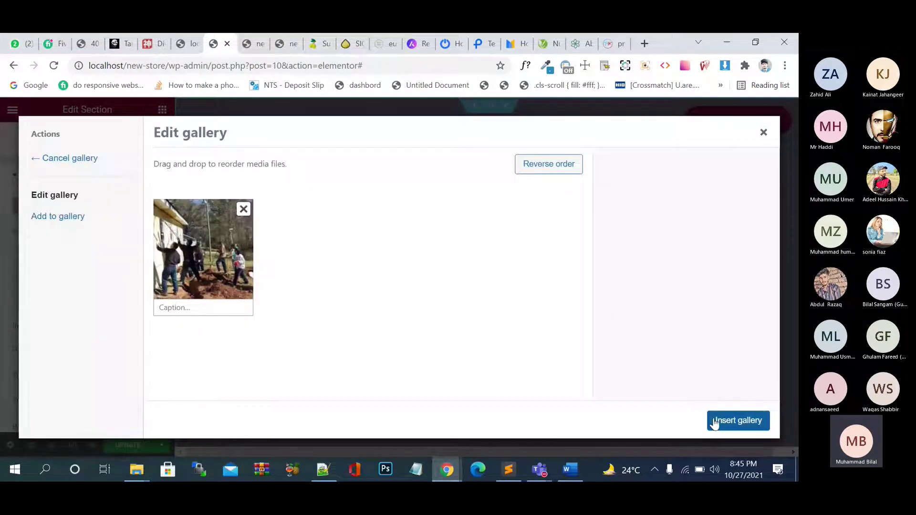
left_click(714, 423)
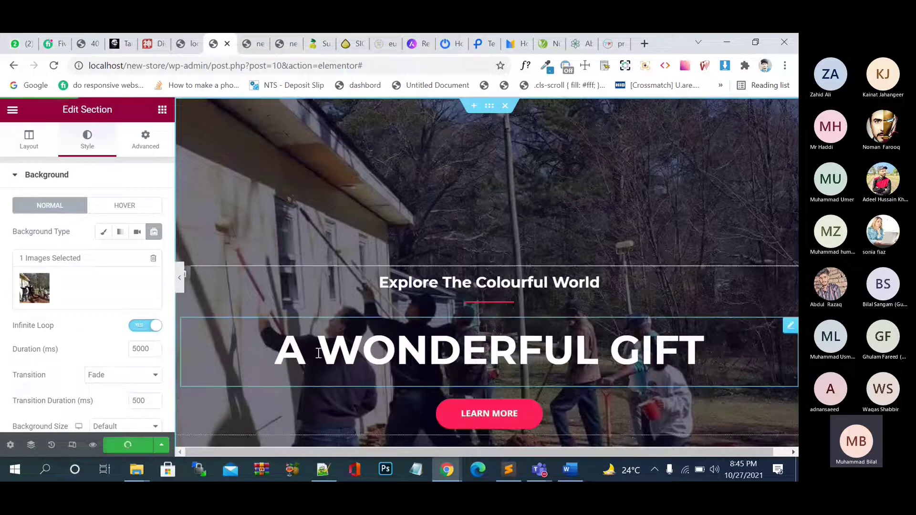
mouse_move(91, 282)
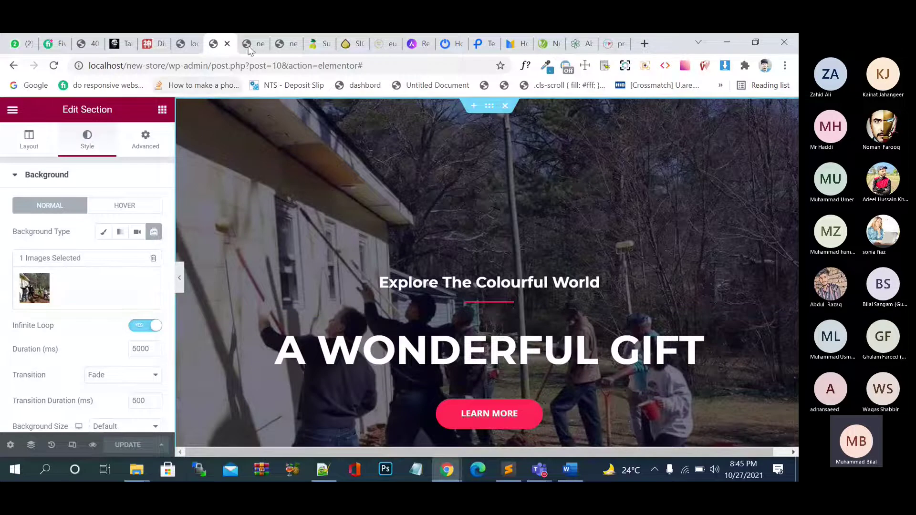
Reload the live Services page and go to Home to see the new hero photo.
left_click(488, 409)
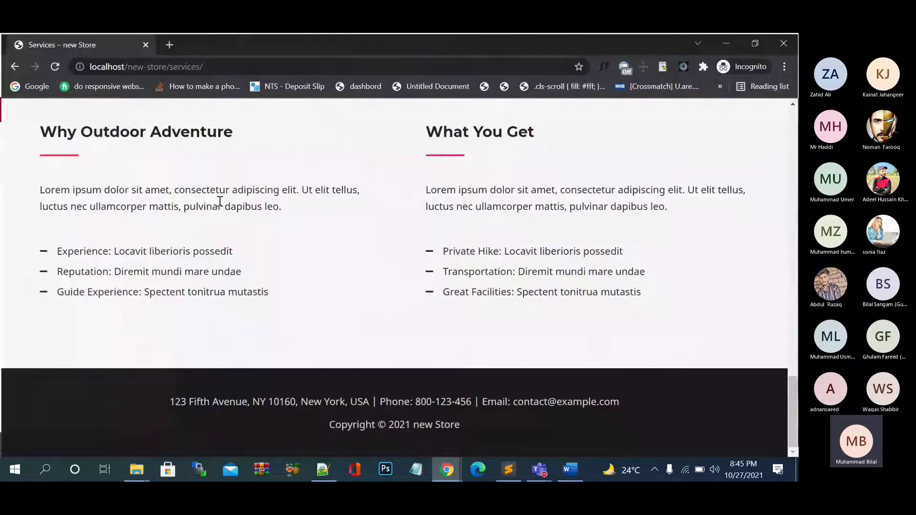
key("F5")
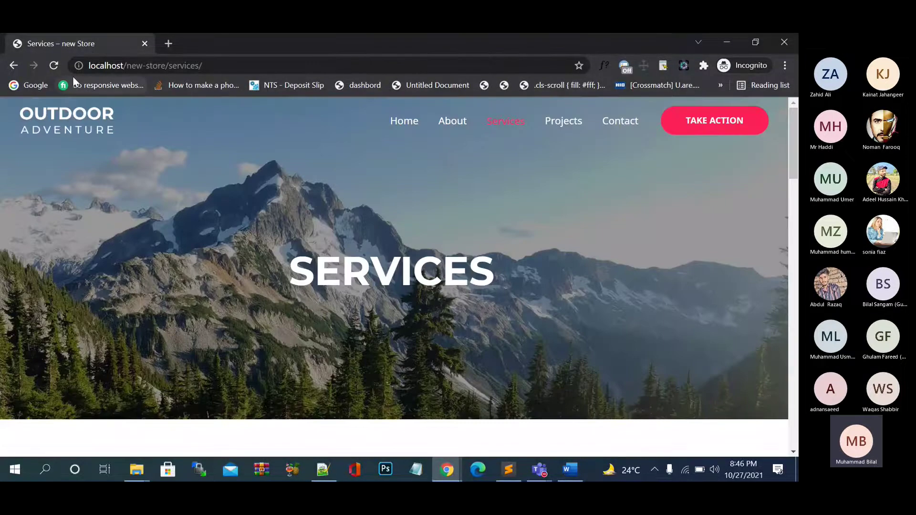
left_click(416, 127)
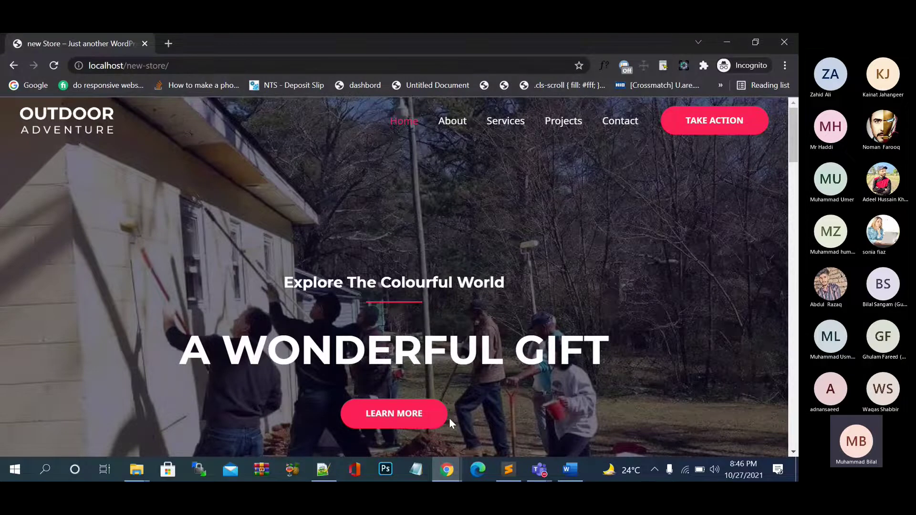
Replace the hero headline's title with the owner's name.
mouse_move(447, 470)
left_click(338, 382)
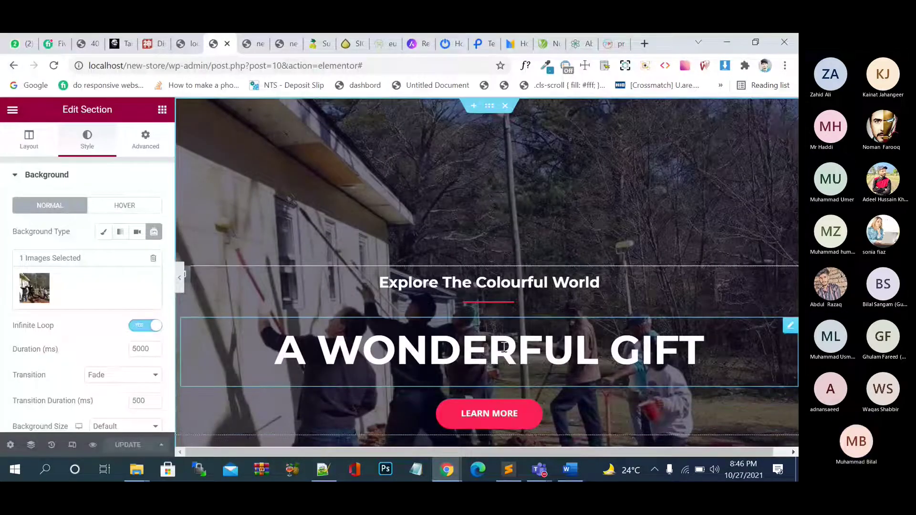
left_click(503, 367)
left_click_drag(104, 228, 10, 217)
type("Muhammad B")
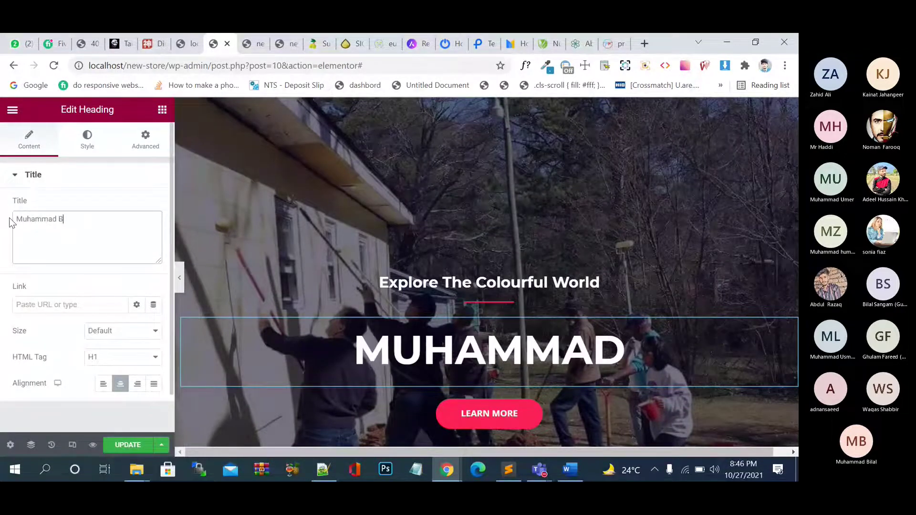
type("ilal")
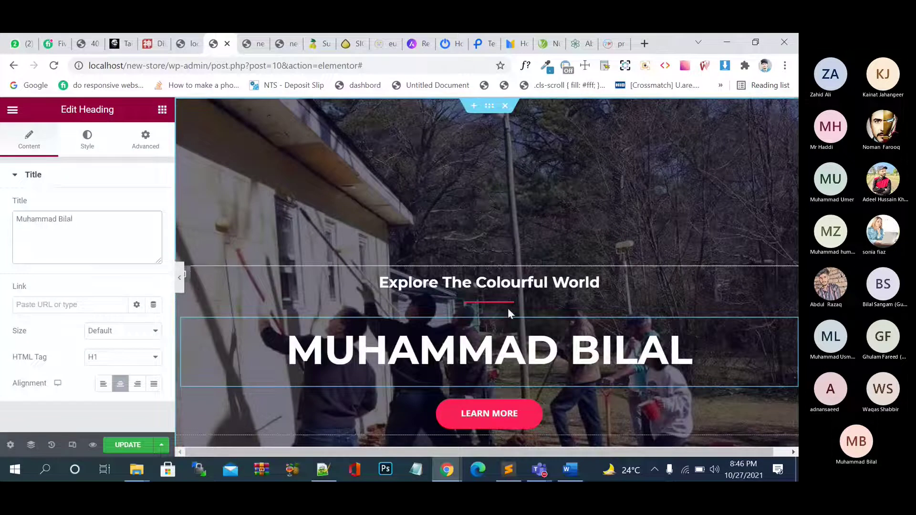
Change the subheading to 'Web Developer and Freelance Trainer' and save the page.
left_click(477, 284)
left_click_drag(110, 219, 20, 219)
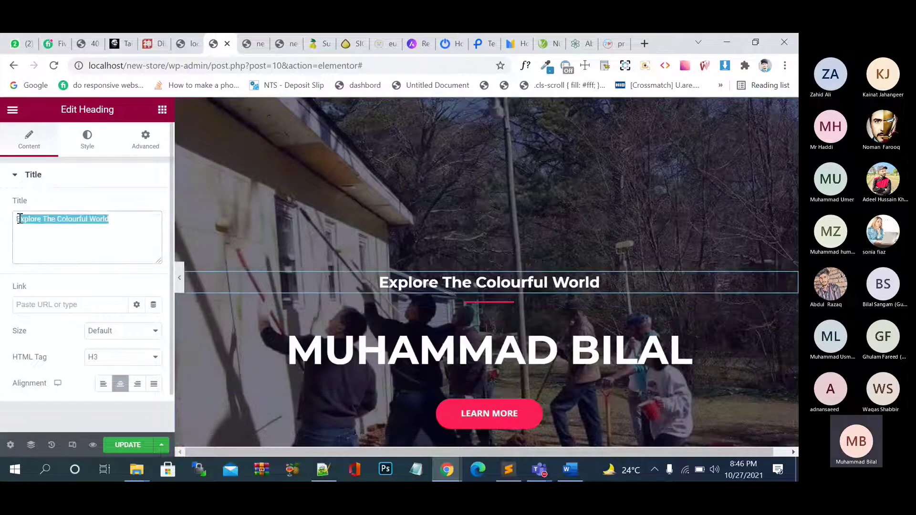
type("Web")
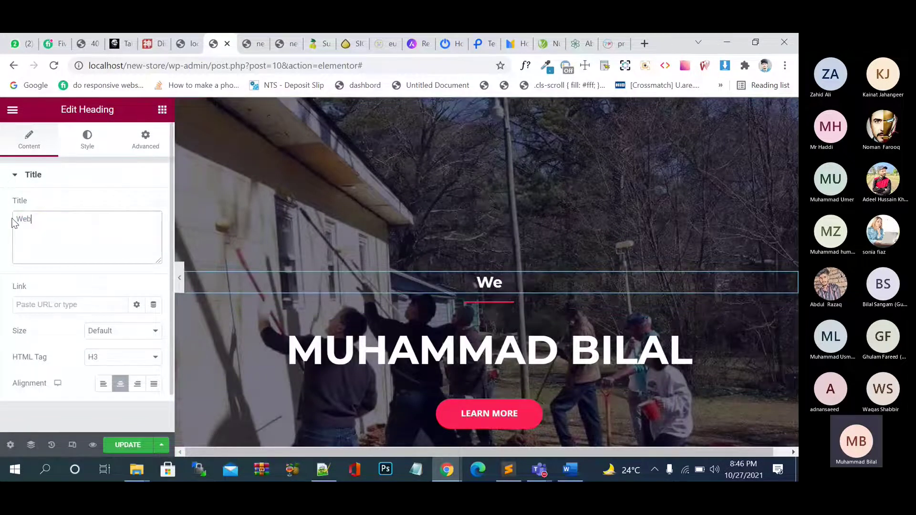
type(" Developer and ")
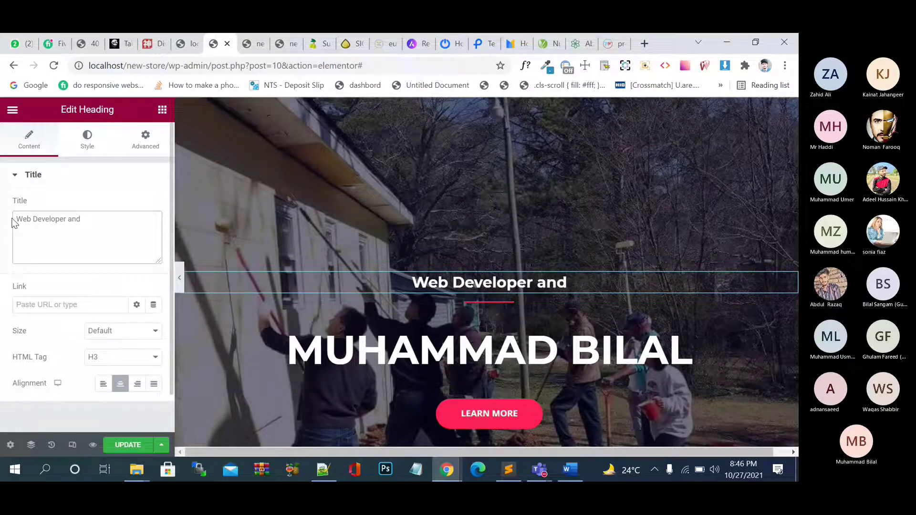
type("Trainer")
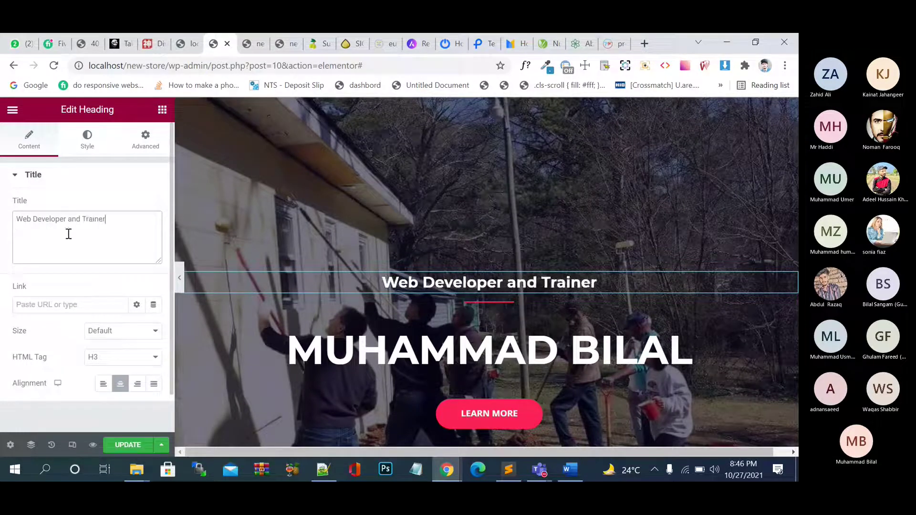
left_click(84, 218)
type("Erozgar")
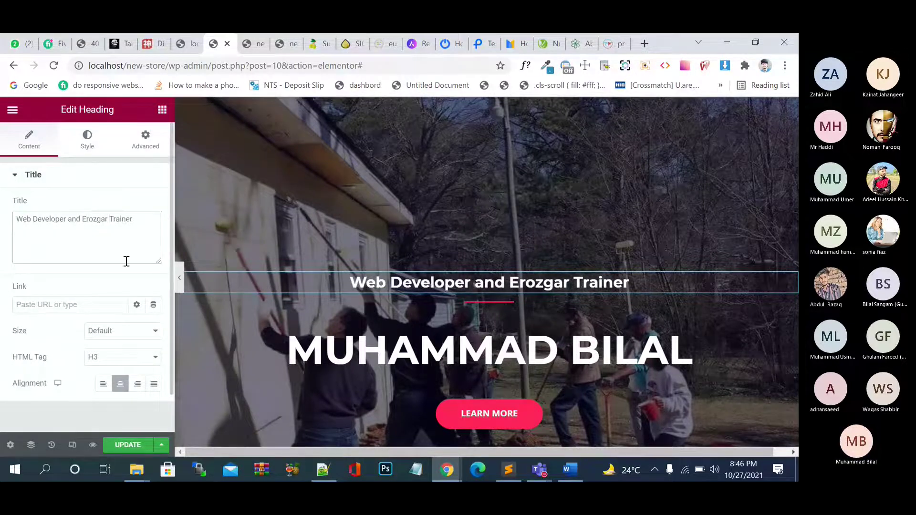
left_click_drag(107, 218, 80, 218)
type("Freela")
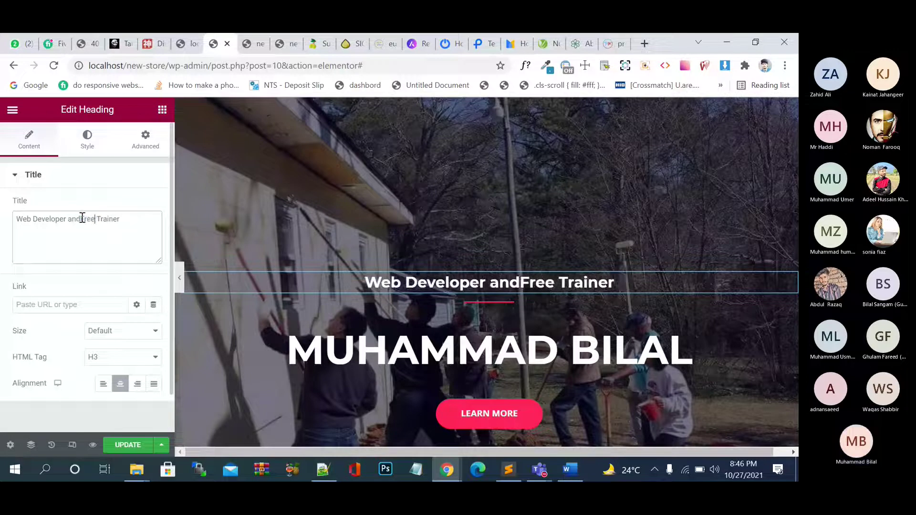
type("nce")
key("BackSpace")
type("e")
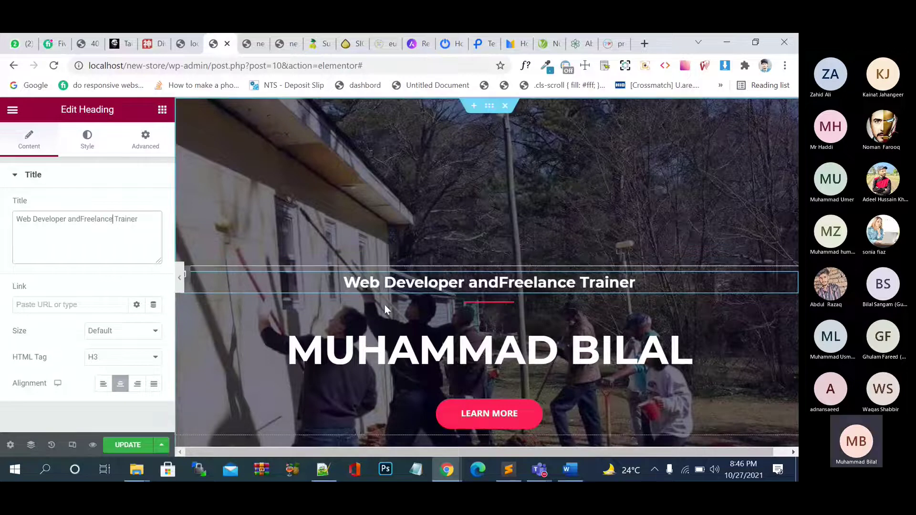
left_click(82, 217)
scroll(365, 321, "down", 3)
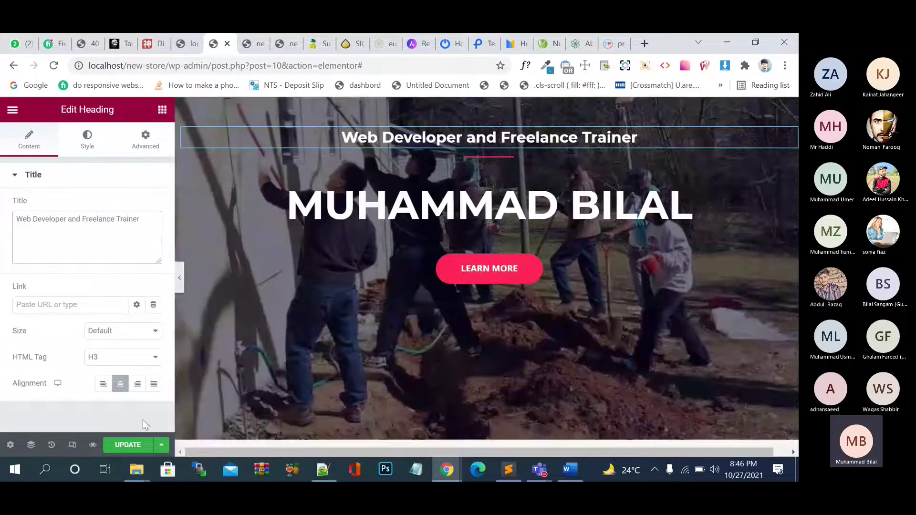
left_click(126, 448)
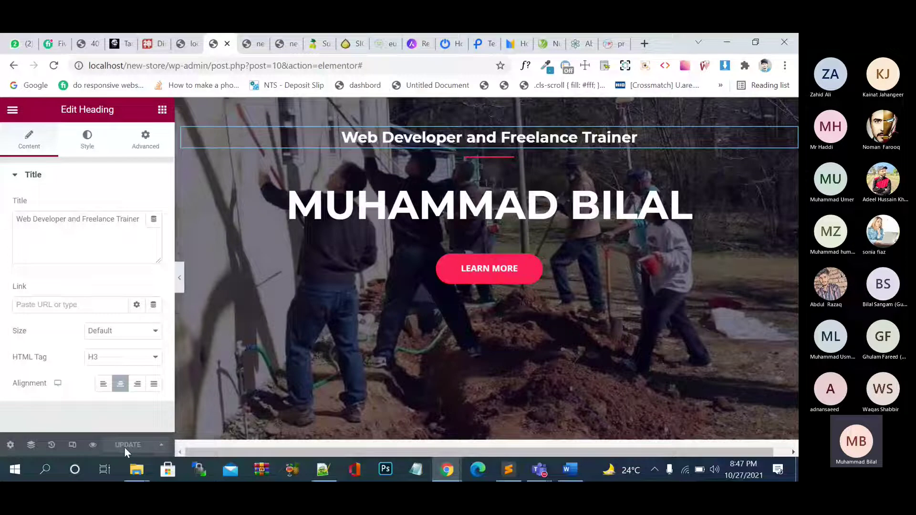
Relabel the hero's LEARN MORE button to View More.
left_click(518, 268)
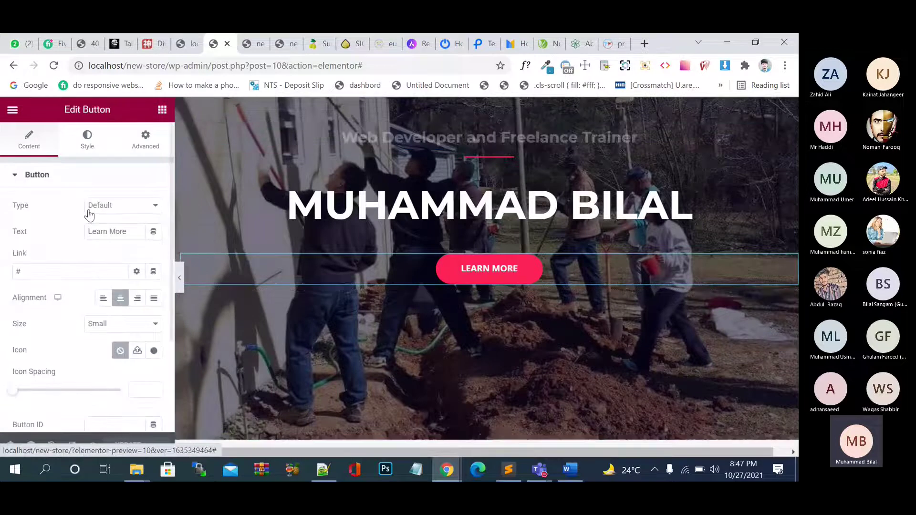
double_click(110, 225)
type("View")
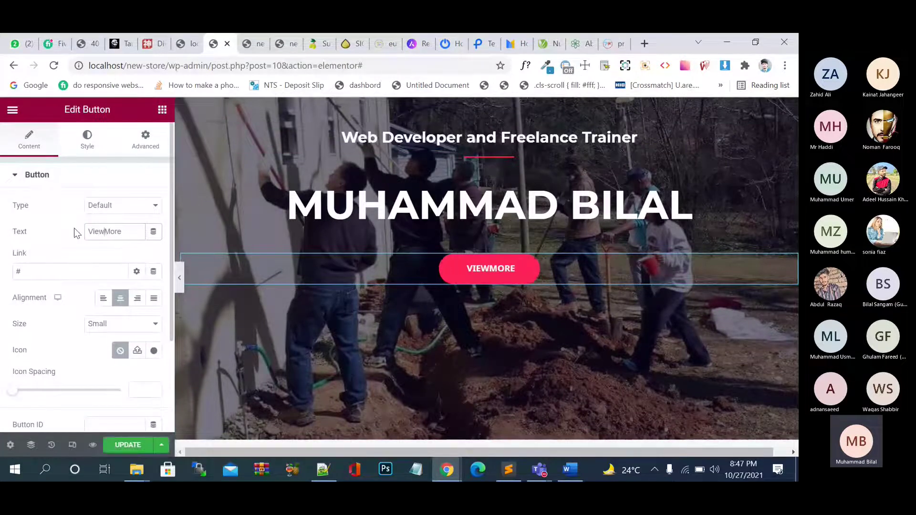
Give the button a bright violet #5610FF background colour.
left_click(86, 146)
scroll(115, 274, "down", 3)
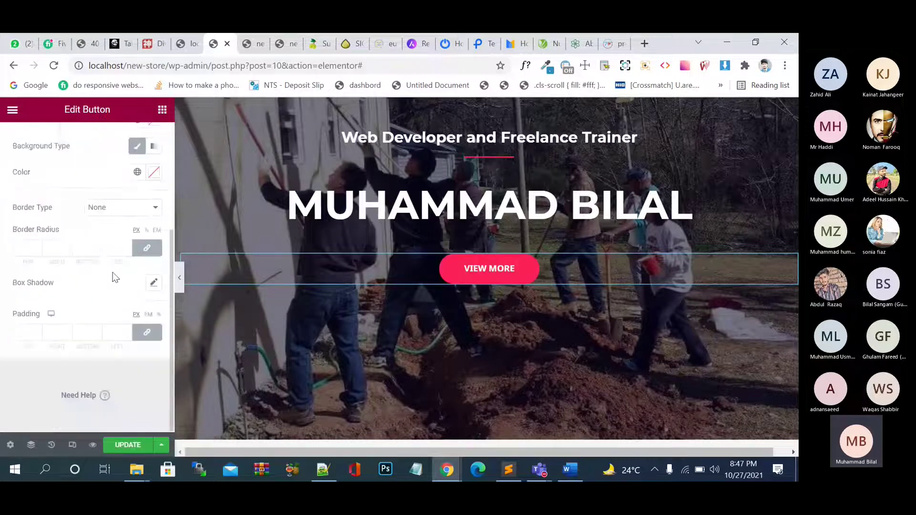
scroll(113, 248, "up", 3)
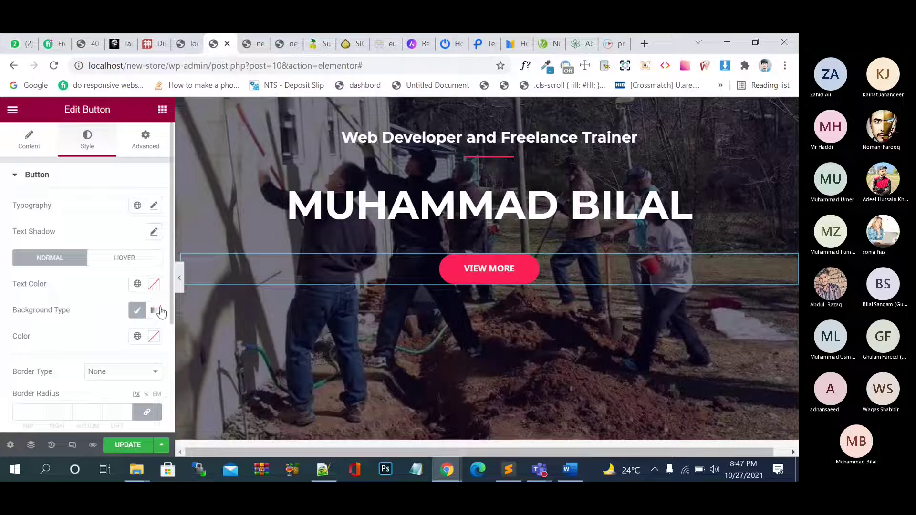
left_click(155, 338)
left_click(193, 222)
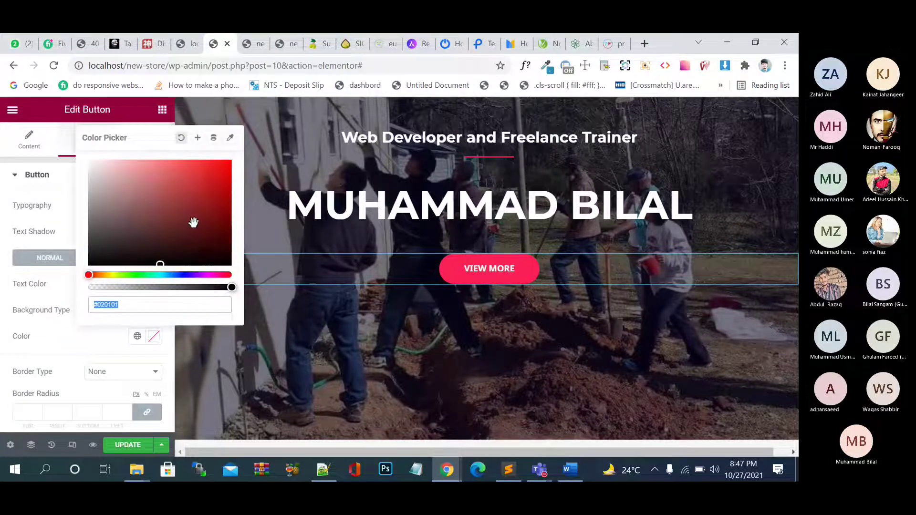
left_click(190, 275)
left_click_drag(189, 209, 222, 142)
left_click(88, 336)
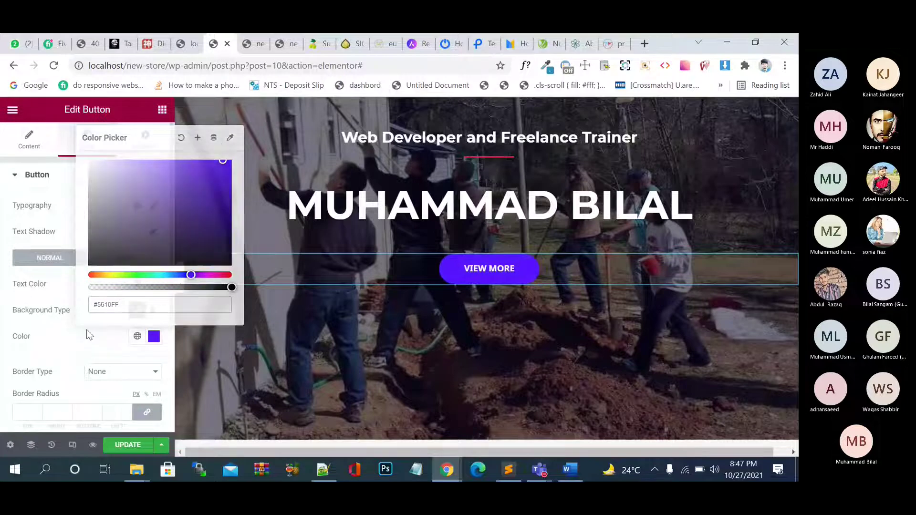
scroll(378, 319, "down", 7)
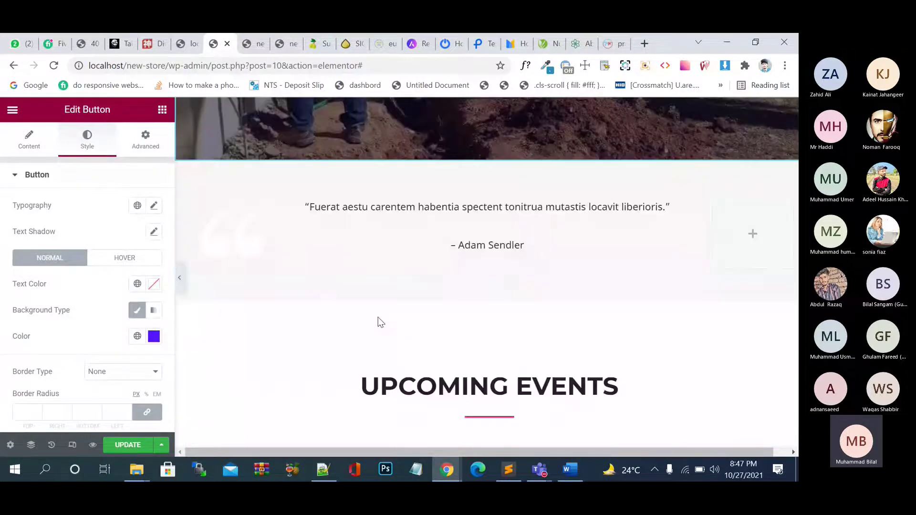
Replace the testimonial quote with placeholder text.
left_click(412, 189)
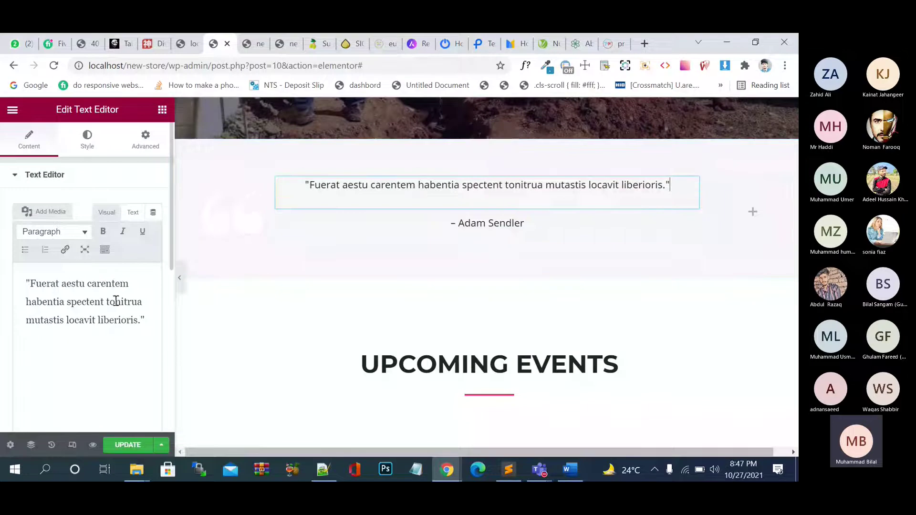
left_click_drag(139, 320, 1, 248)
type("Hi we ar rrj j vfjv jf vjf vjf vjfv jv")
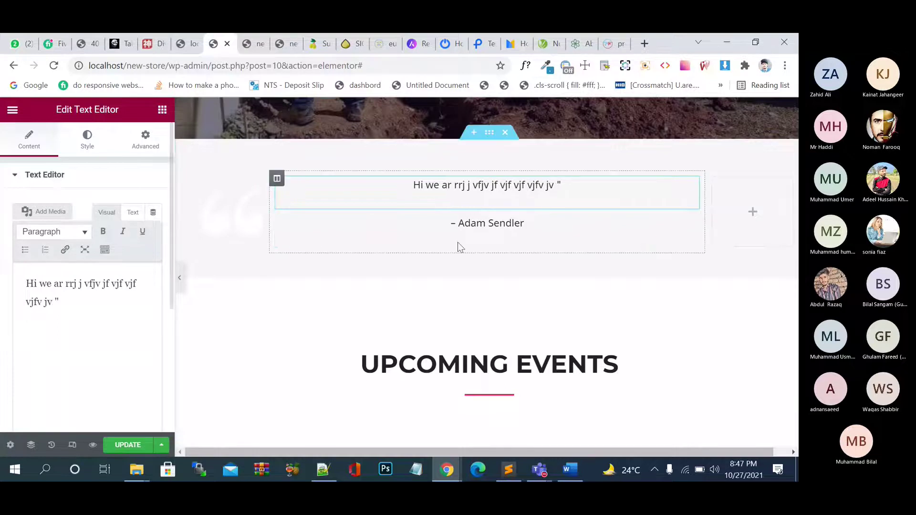
Put a person's name in the attribution with a capital M surname, then open UPCOMING EVENTS.
left_click(487, 222)
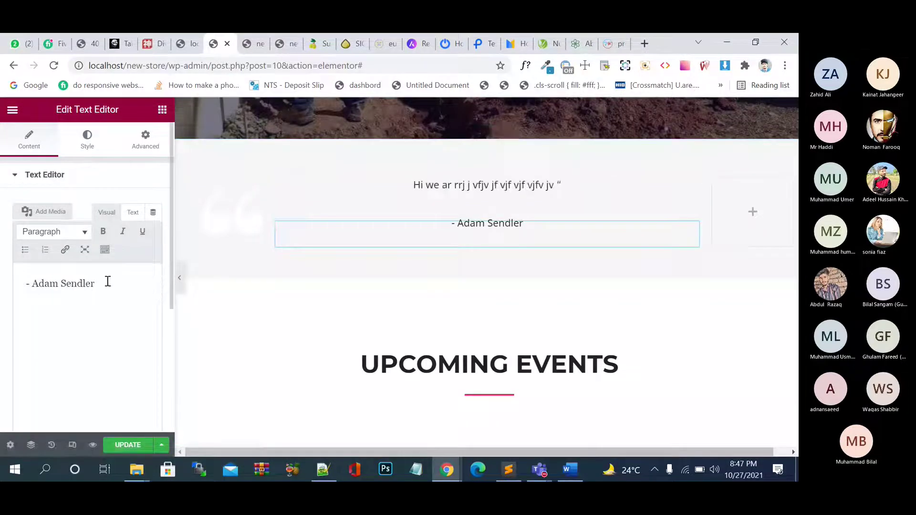
left_click_drag(108, 281, 31, 283)
left_click(62, 285)
key("BackSpace")
type("M")
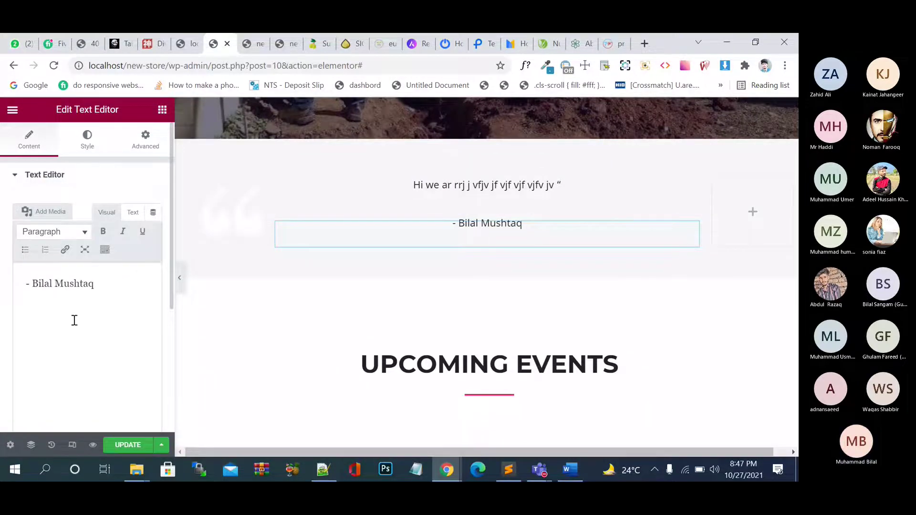
scroll(328, 385, "down", 3)
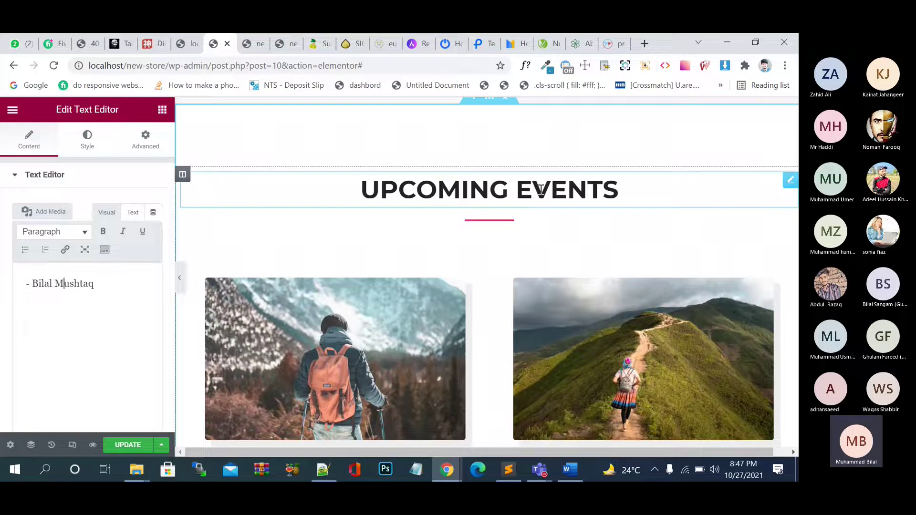
left_click(532, 203)
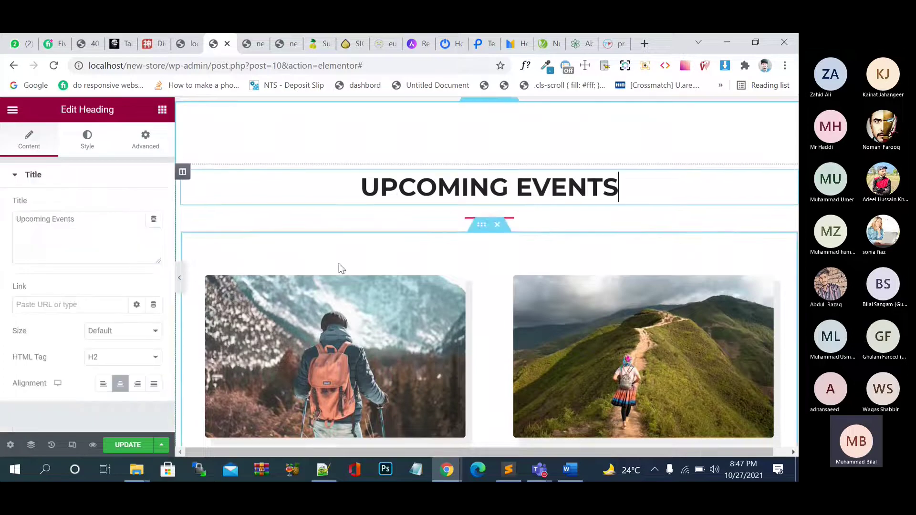
Swap the Everest Camp Trek LEARN MORE button's arrow for the Lock icon.
scroll(339, 263, "down", 5)
left_click(353, 334)
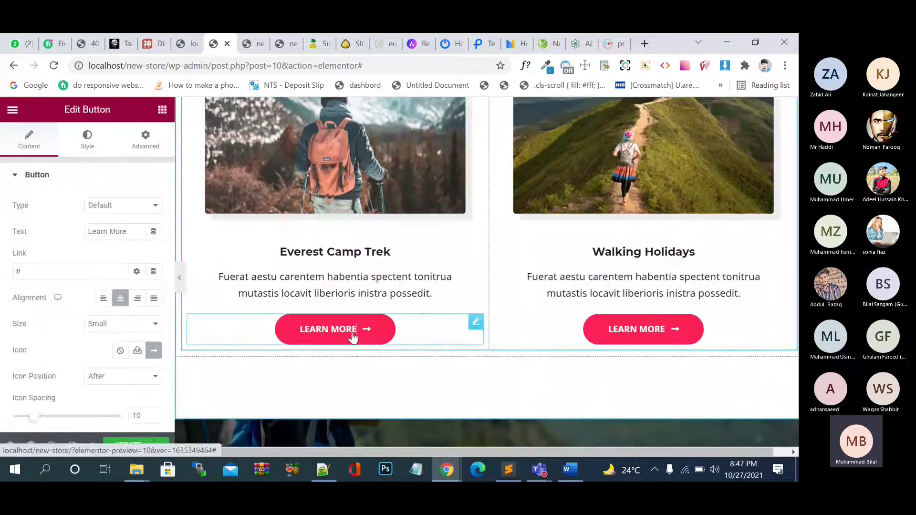
scroll(119, 267, "down", 3)
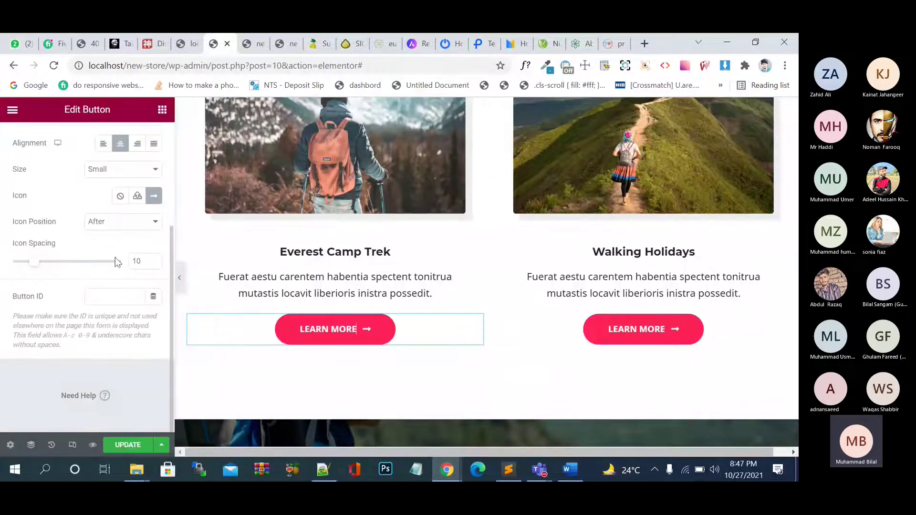
left_click(154, 197)
left_click(326, 258)
left_click(655, 448)
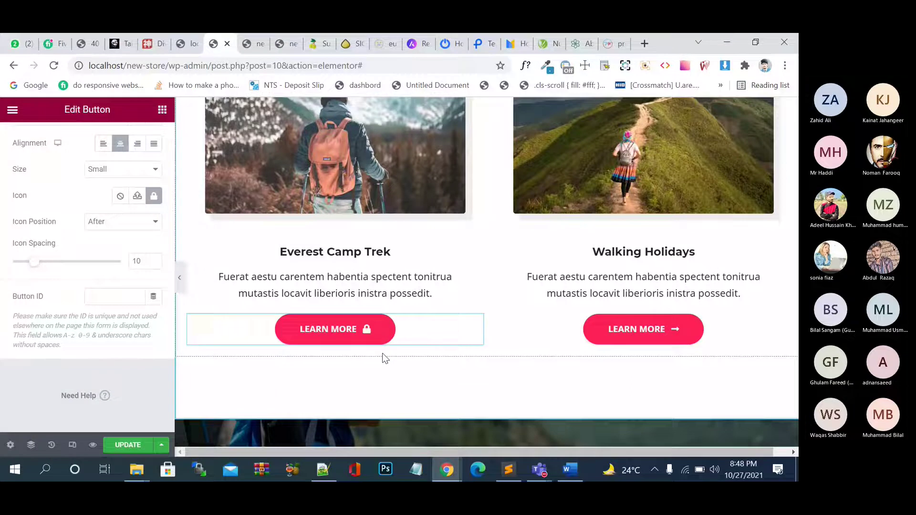
Save the page with UPDATE and scroll through to review it.
scroll(382, 358, "down", 5)
left_click(145, 444)
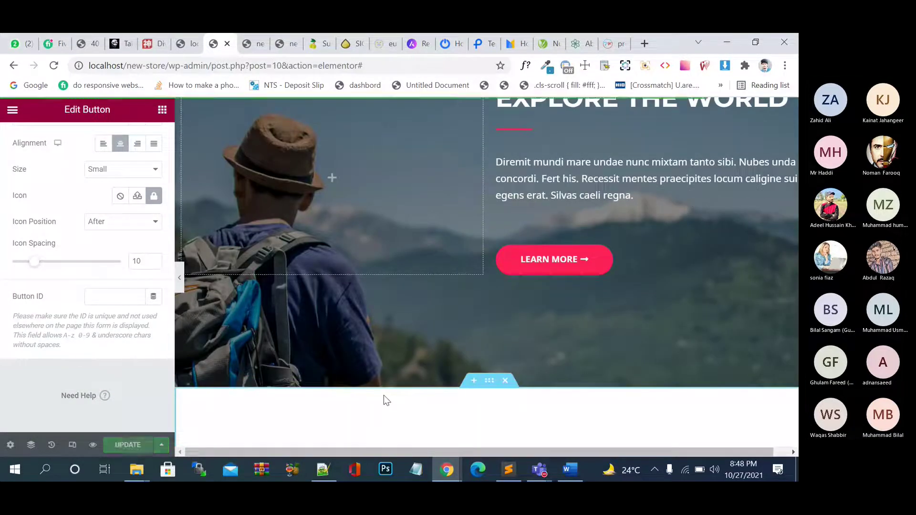
scroll(384, 395, "down", 10)
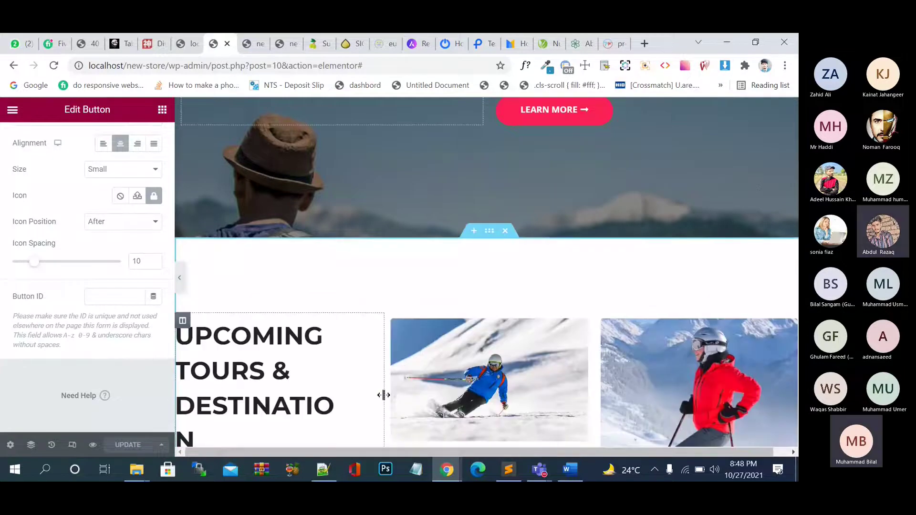
scroll(384, 395, "up", 15)
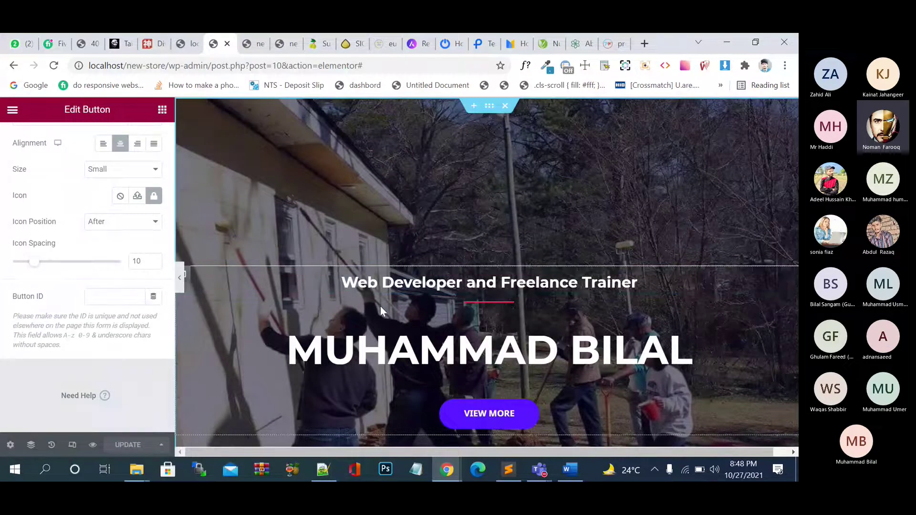
scroll(379, 306, "down", 1)
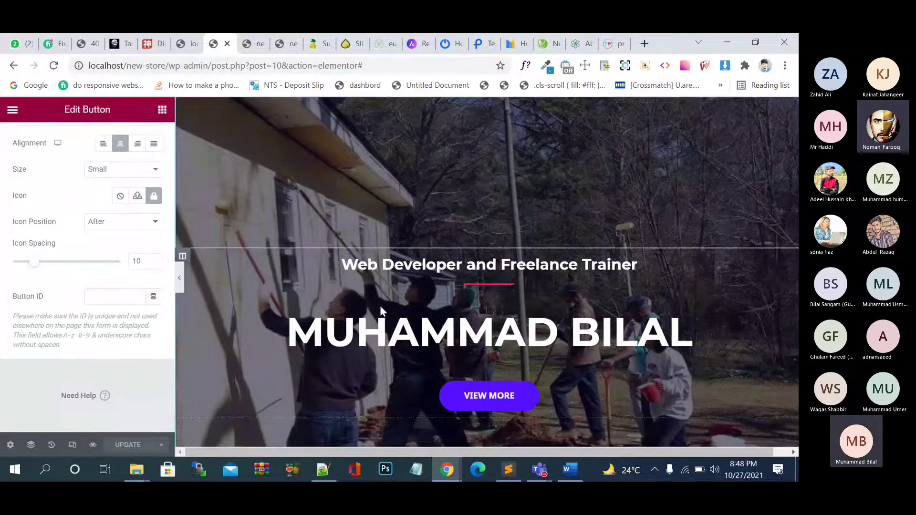
scroll(380, 307, "up", 1)
scroll(134, 203, "up", 3)
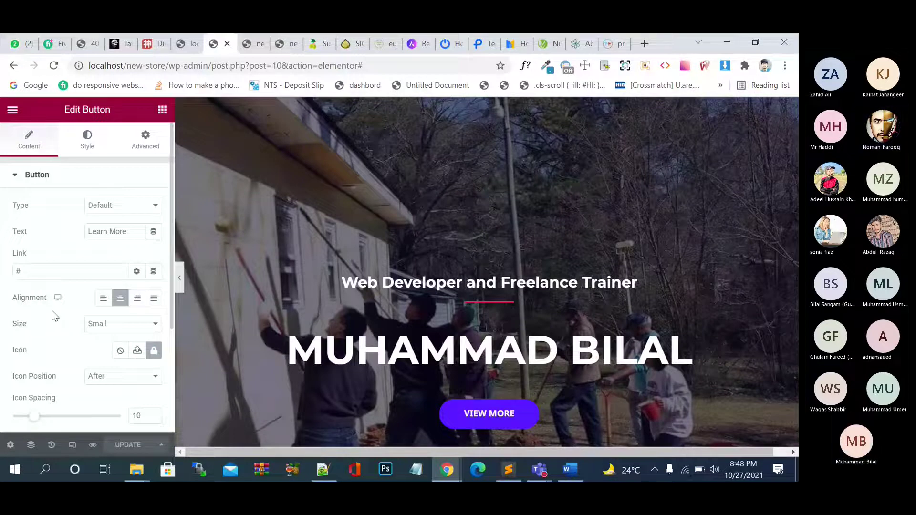
scroll(52, 311, "down", 3)
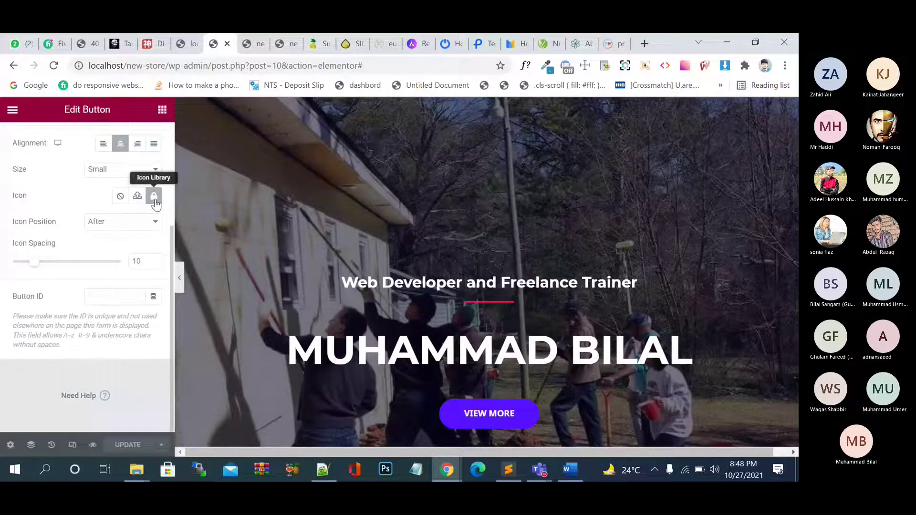
left_click(153, 196)
scroll(386, 306, "down", 5)
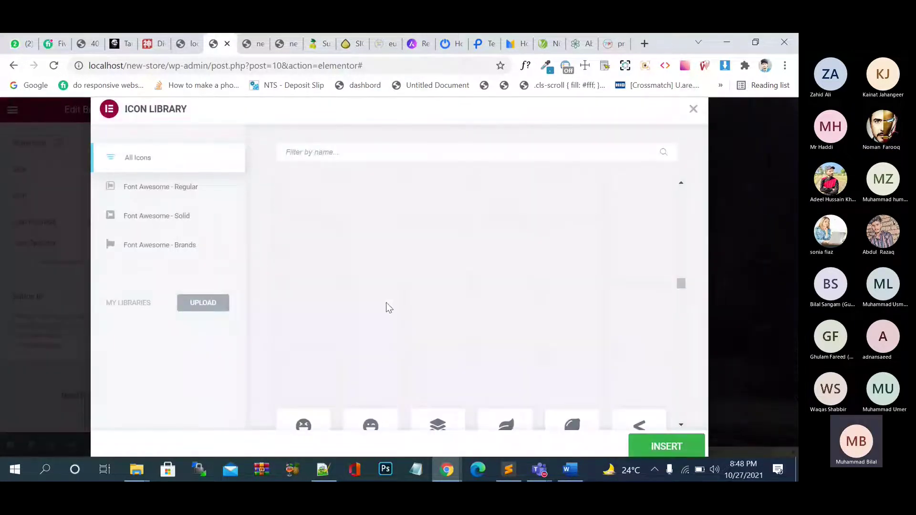
left_click(148, 187)
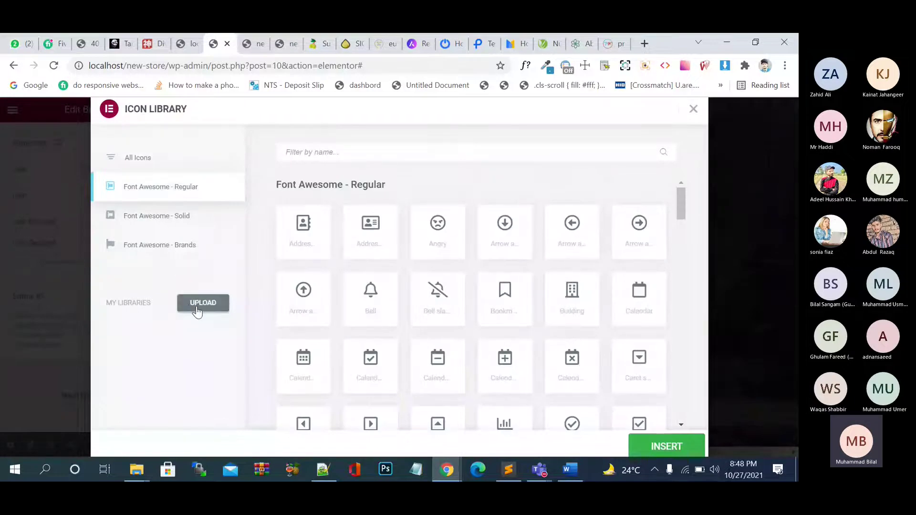
left_click(190, 305)
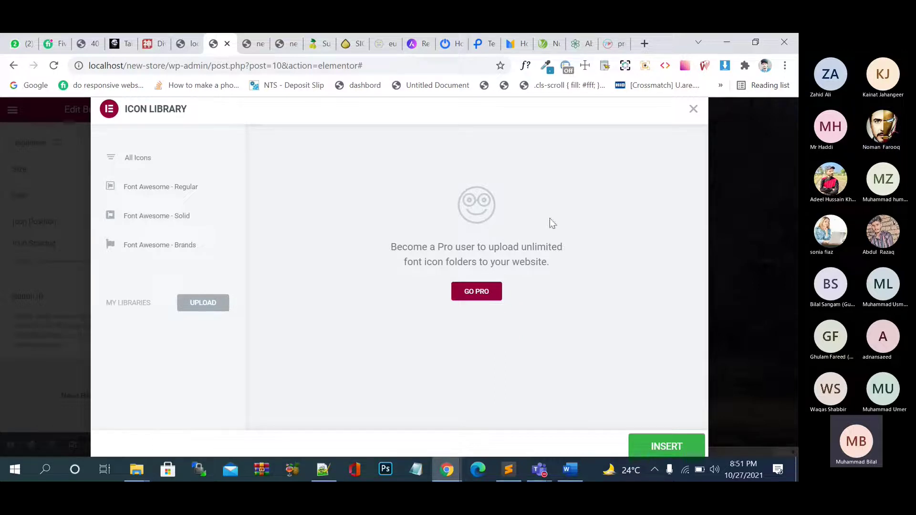
left_click(694, 109)
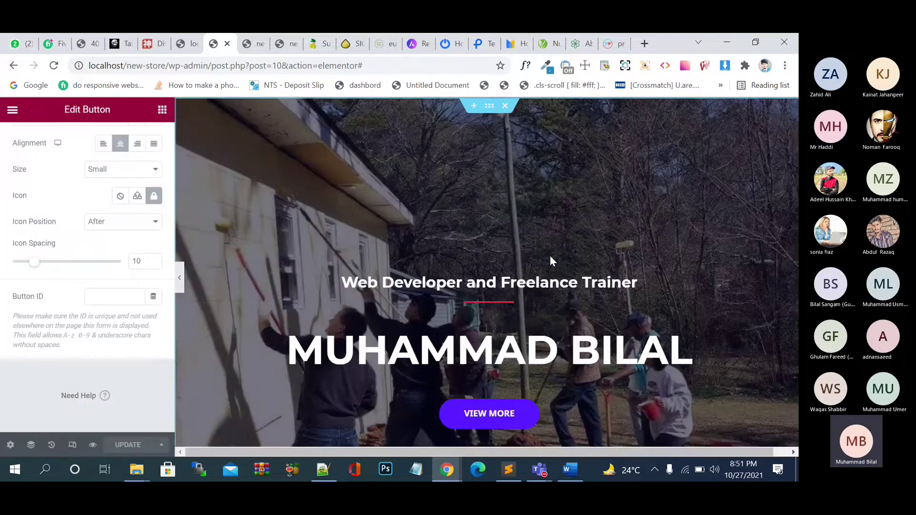
Look over the Elementor page sections, then bring the WordPress Course Teams meeting to the front.
scroll(389, 299, "down", 4)
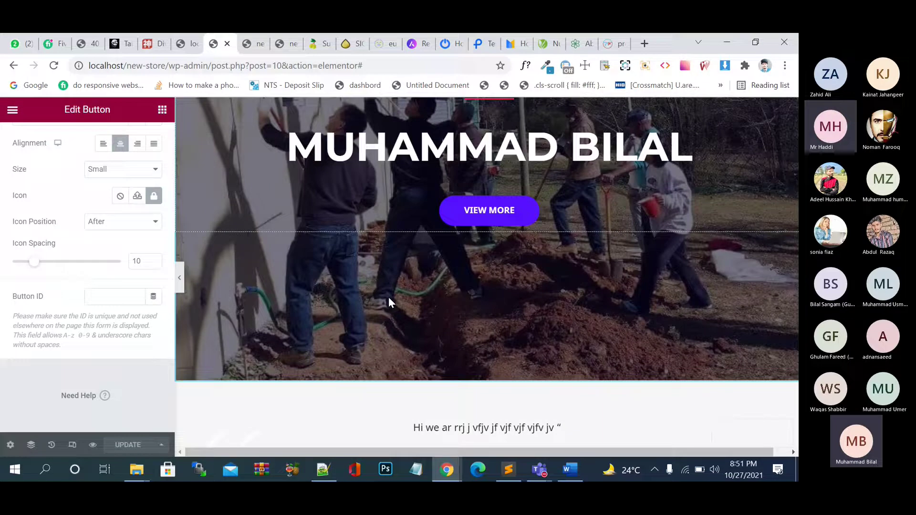
scroll(388, 302, "up", 4)
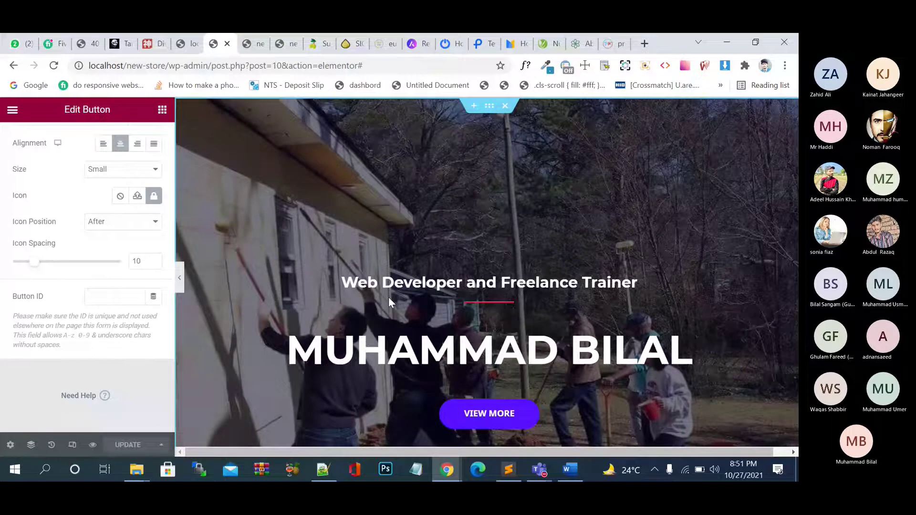
scroll(389, 298, "down", 10)
scroll(389, 302, "down", 5)
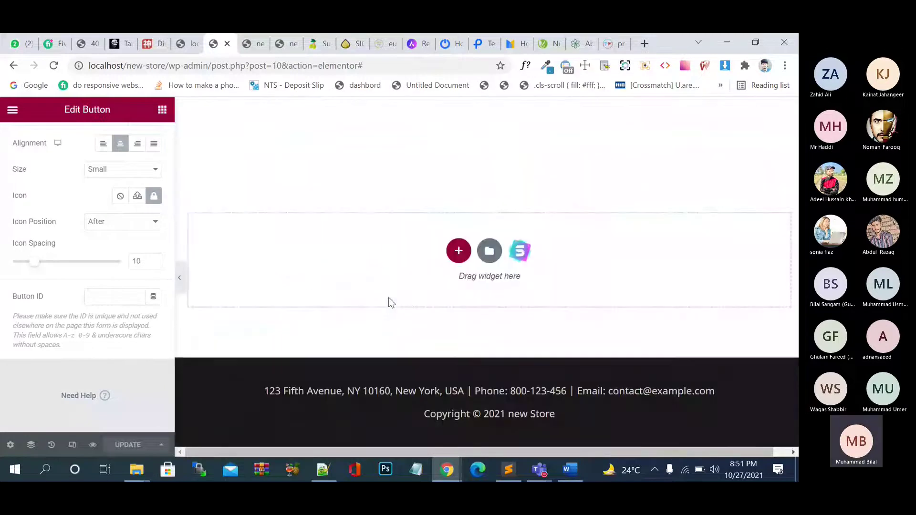
scroll(389, 302, "up", 4)
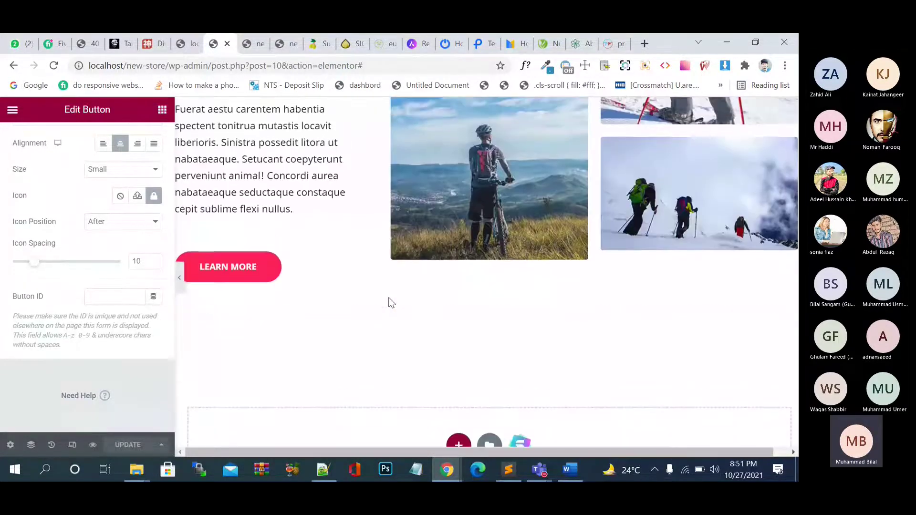
scroll(389, 302, "up", 6)
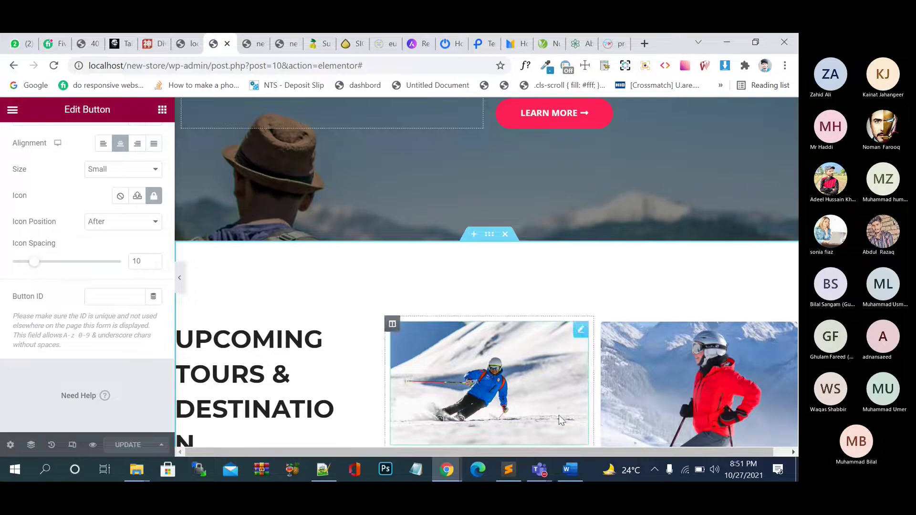
mouse_move(548, 464)
left_click(577, 381)
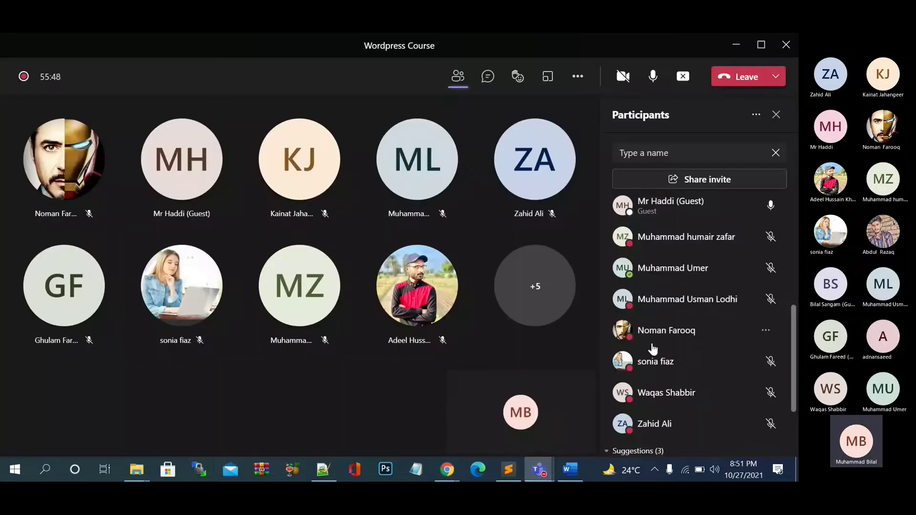
Check the Teams participants list, then minimize the meeting window to return to Elementor.
scroll(655, 358, "up", 5)
scroll(655, 358, "down", 5)
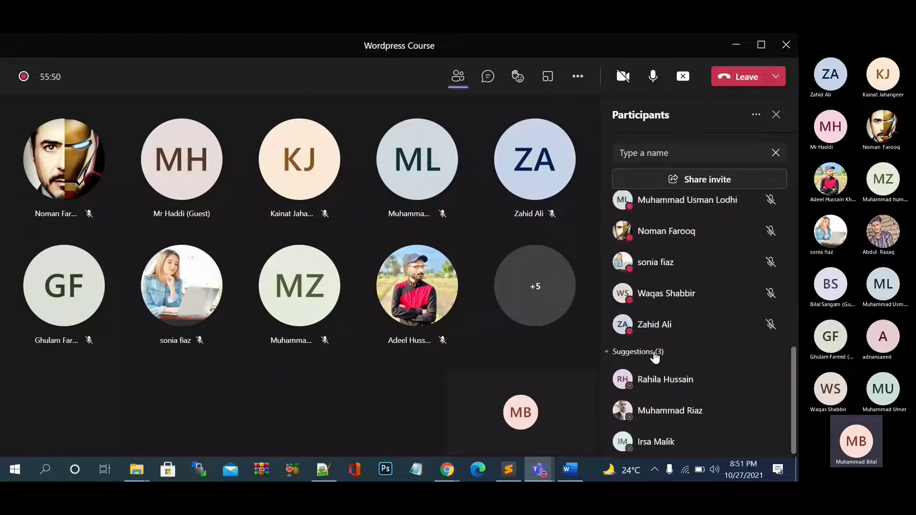
scroll(654, 357, "up", 8)
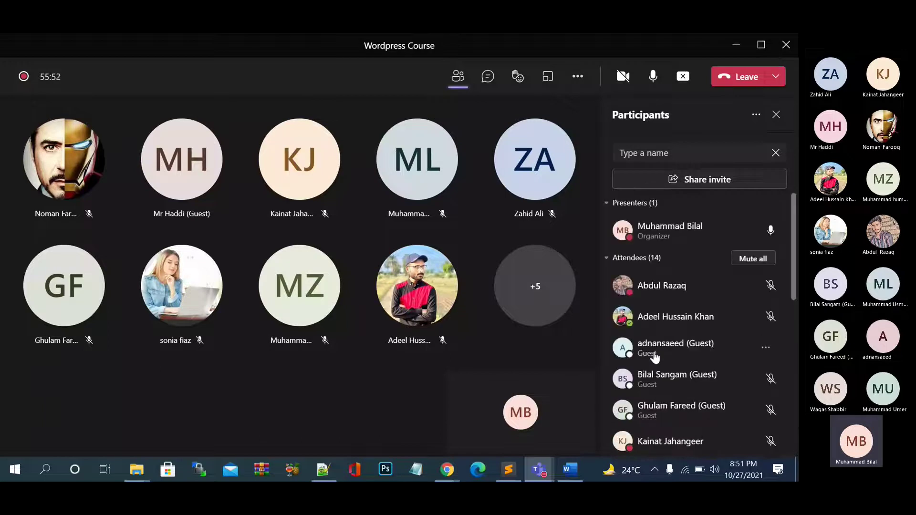
left_click(736, 44)
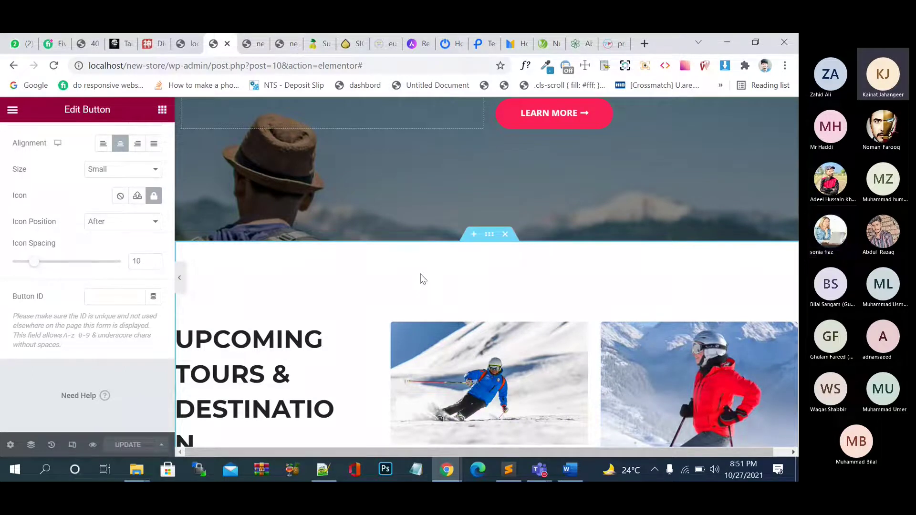
Scroll the Home page to the UPCOMING TOURS & DESTINATIONS section.
scroll(421, 277, "down", 8)
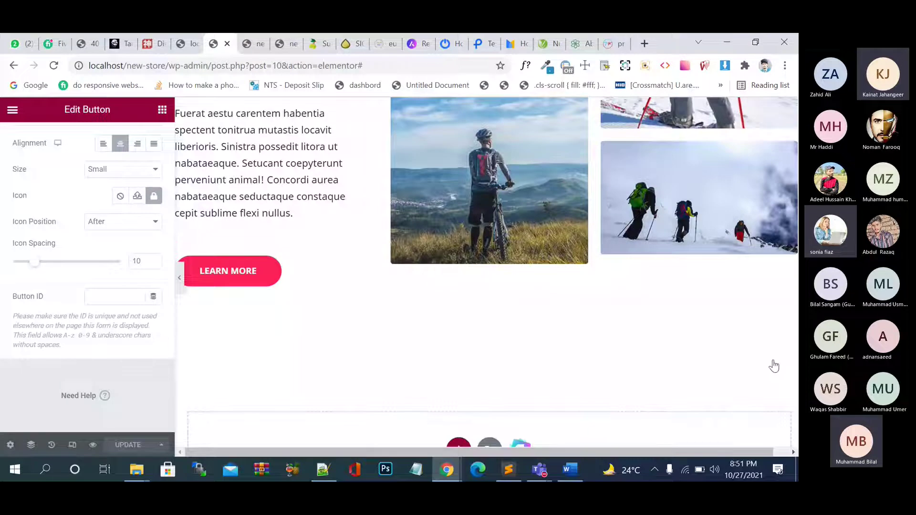
scroll(586, 362, "down", 4)
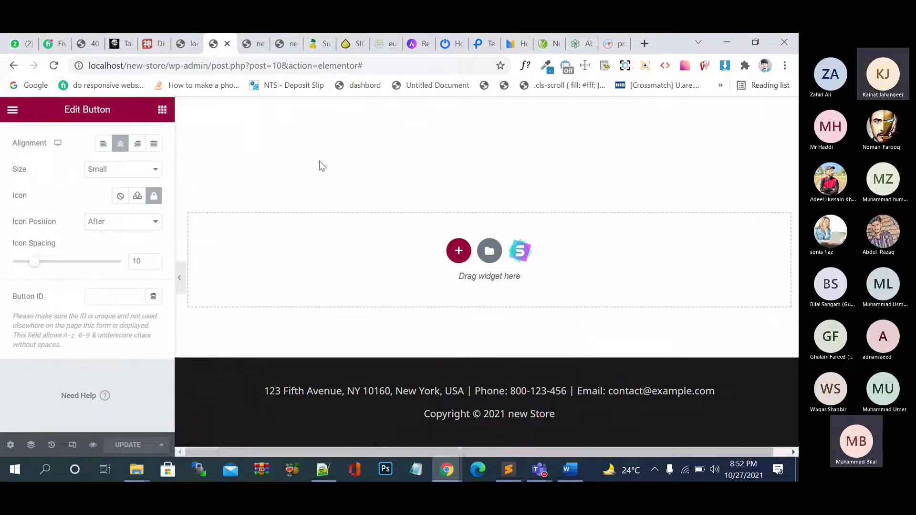
scroll(338, 260, "up", 3)
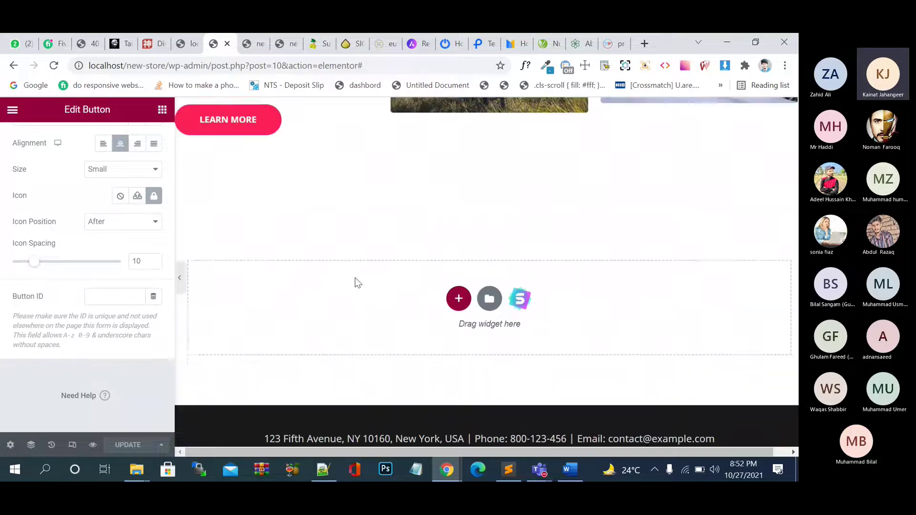
scroll(355, 277, "up", 4)
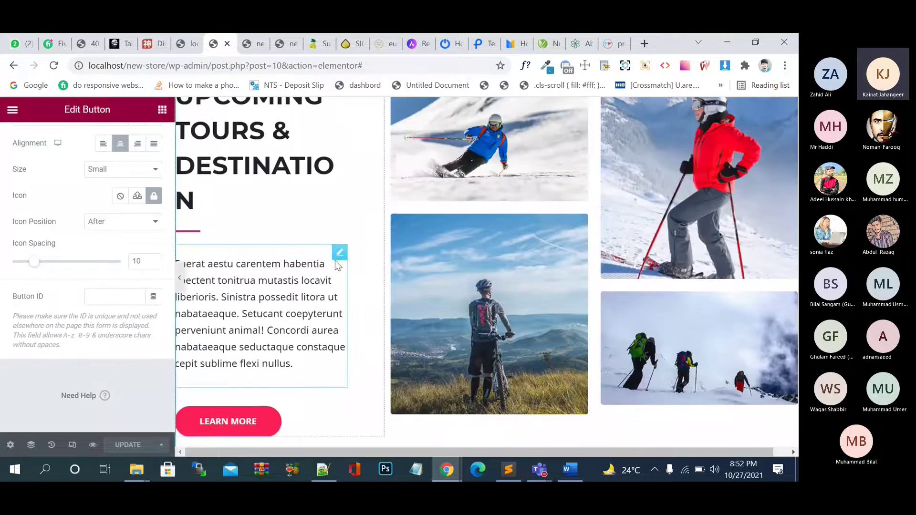
scroll(335, 262, "up", 3)
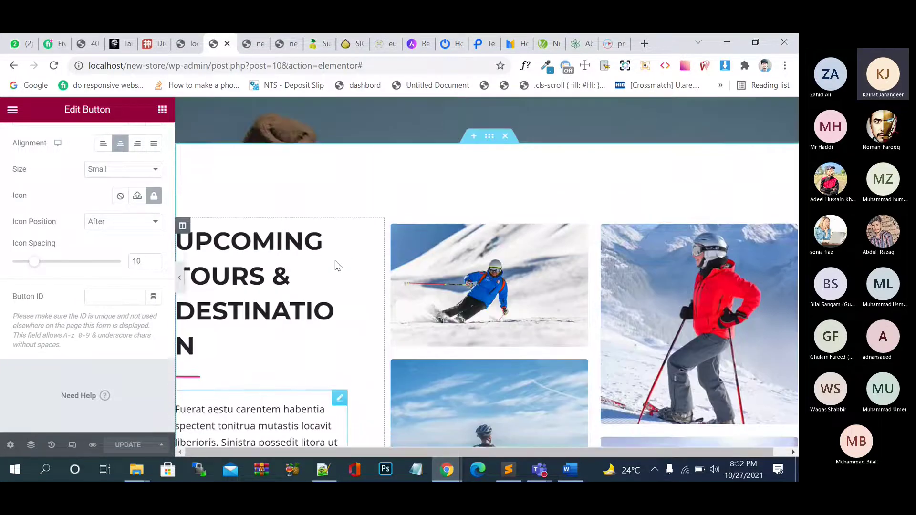
Open and dismiss the tours column and section context menus, then bring up Elementor's main menu.
right_click(184, 234)
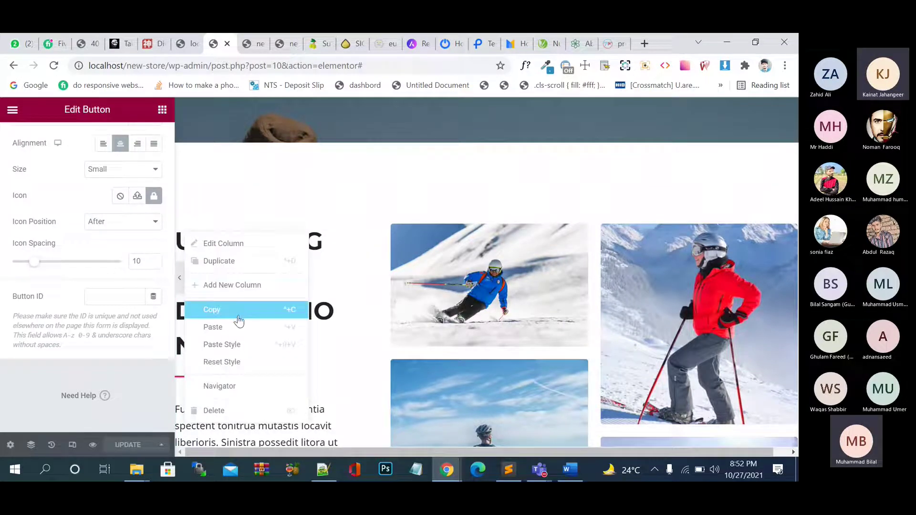
left_click(321, 201)
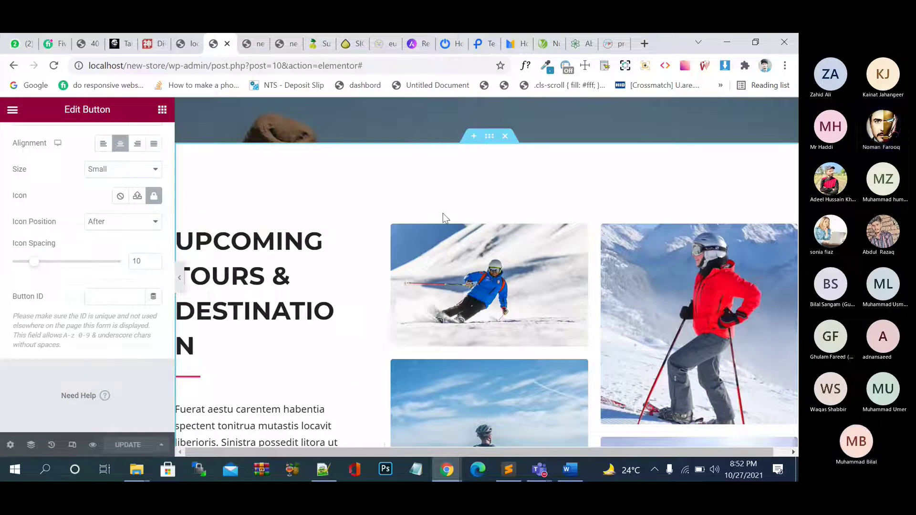
right_click(493, 140)
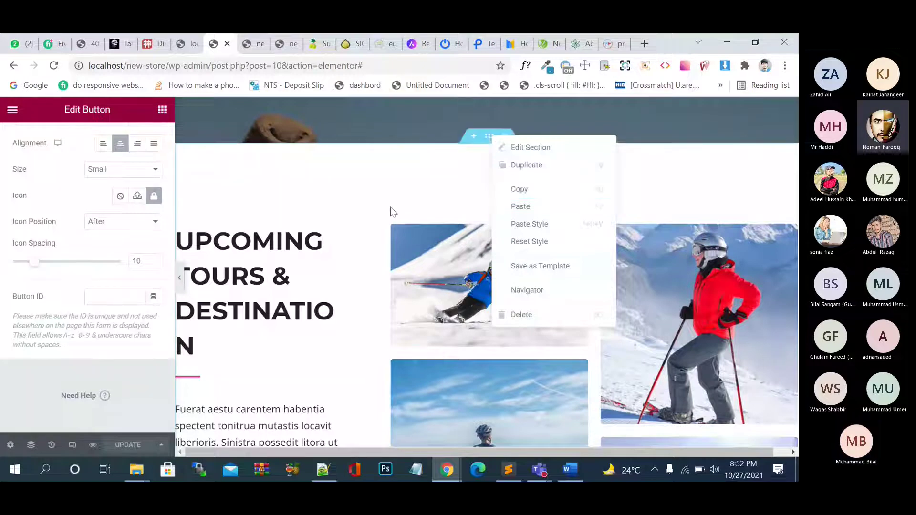
left_click(377, 198)
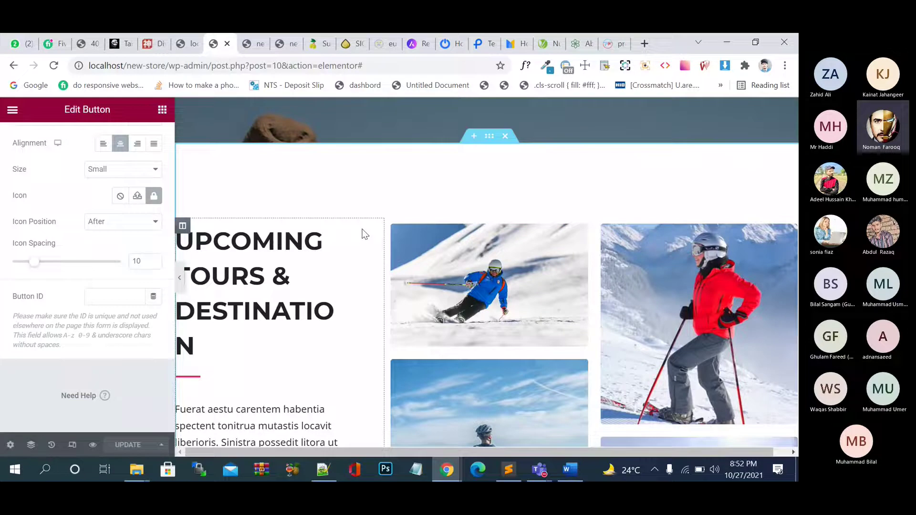
left_click(13, 110)
right_click(117, 332)
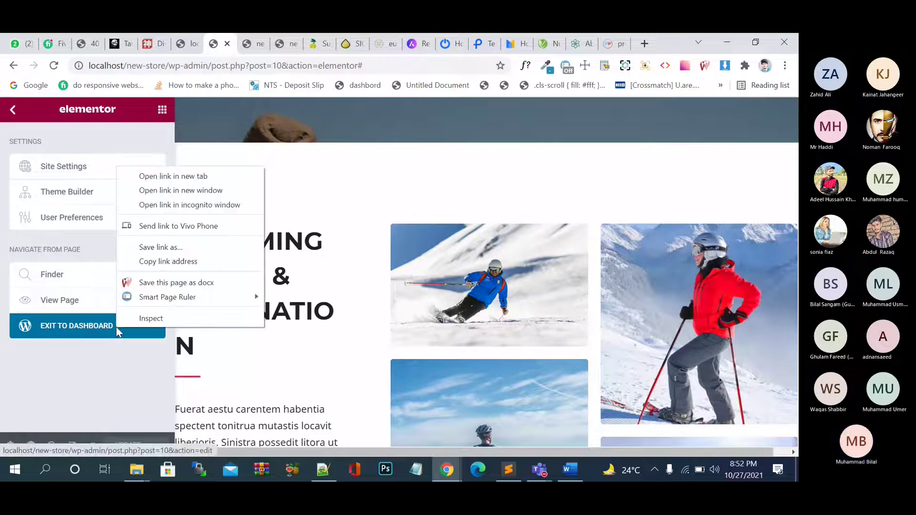
Exit Elementor to the dashboard, showing the Home page in the WordPress Block Editor.
left_click(116, 329)
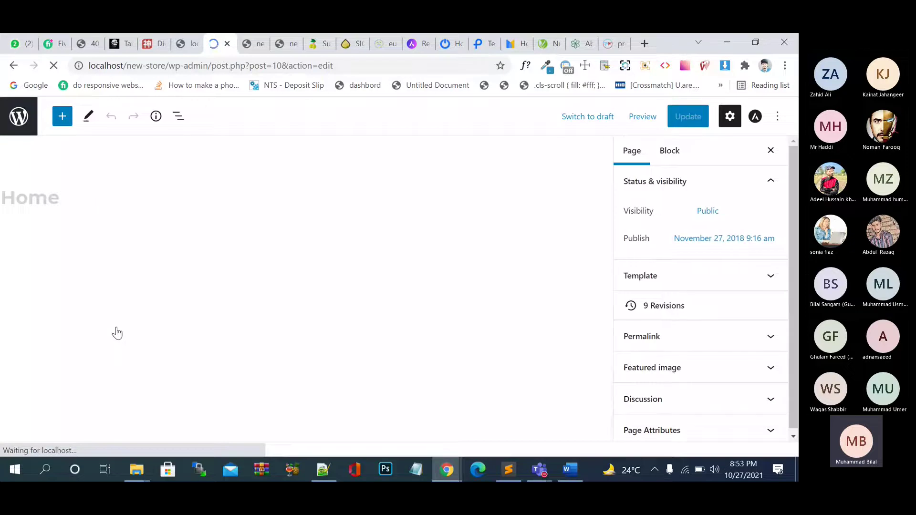
From the Pages list, open the Services page in Elementor in a new browser tab.
left_click(19, 123)
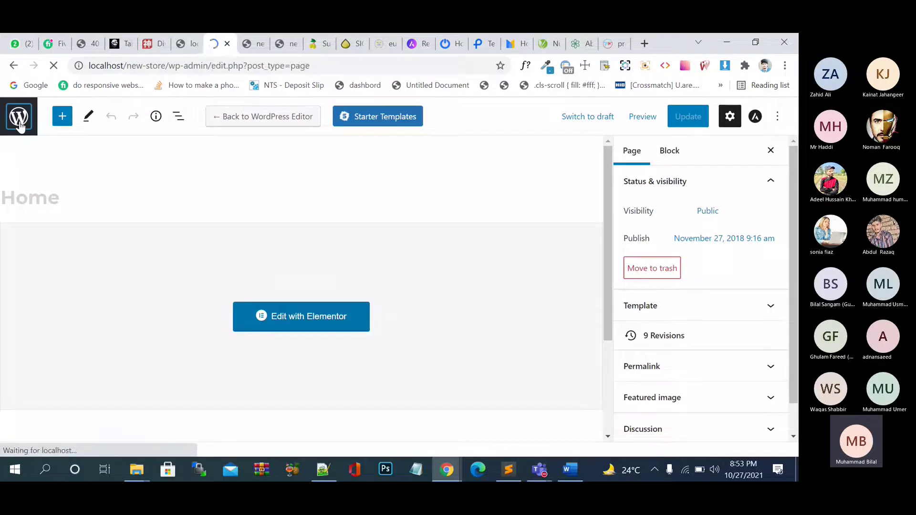
scroll(224, 267, "down", 4)
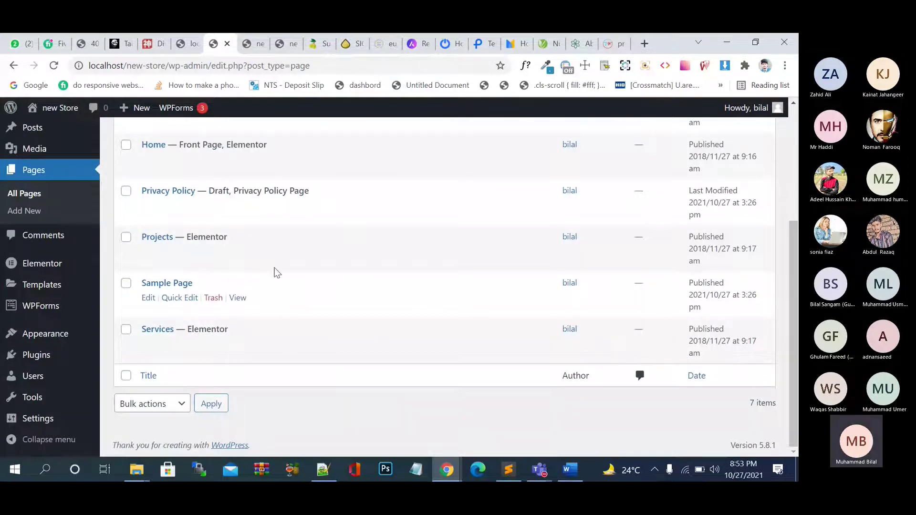
right_click(283, 342)
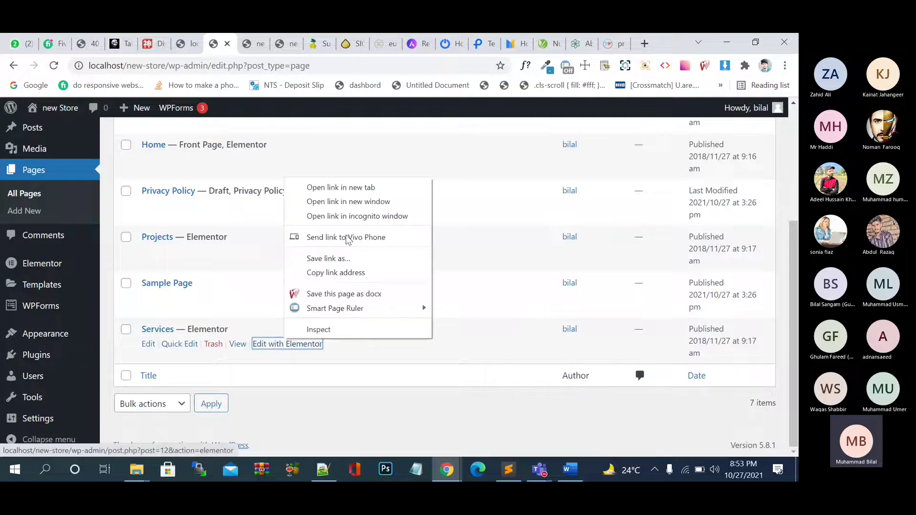
left_click(342, 187)
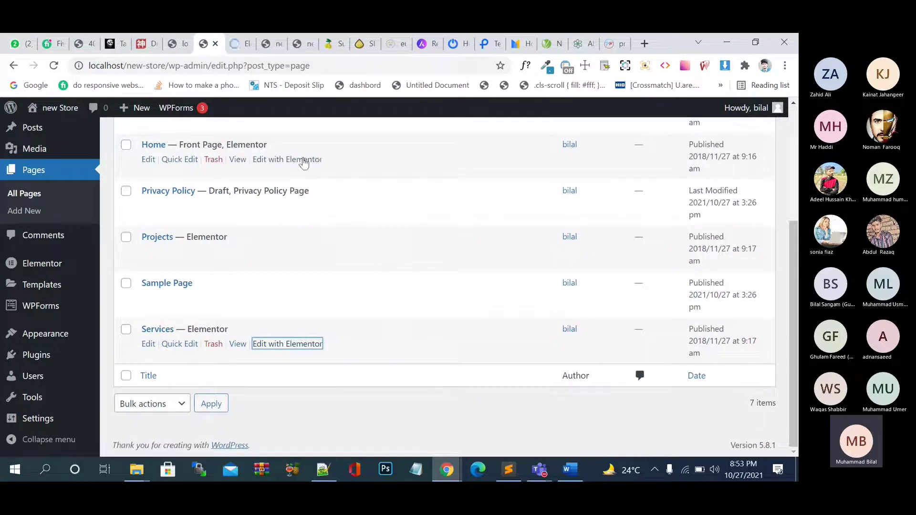
left_click(302, 161)
left_click(238, 44)
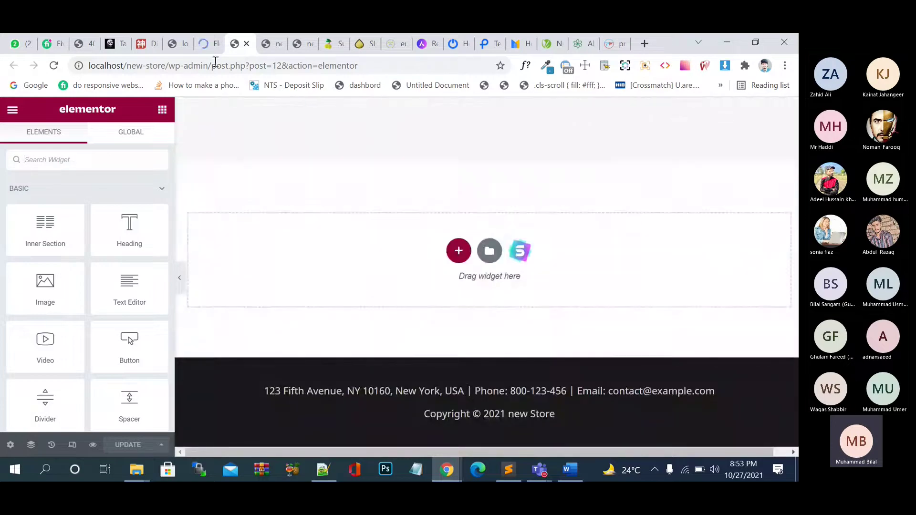
Add an empty one-column section below the LEARN MORE content on the Home page and save.
left_click(212, 59)
left_click(208, 47)
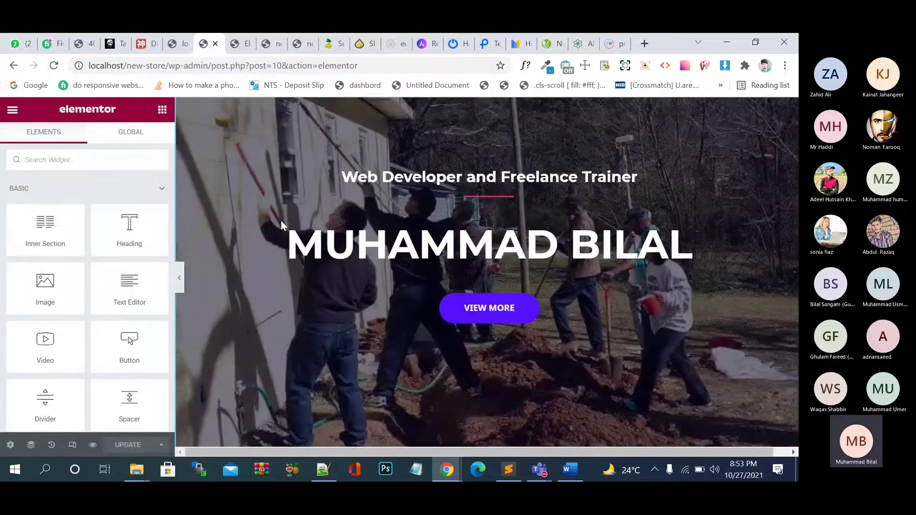
scroll(352, 254, "down", 10)
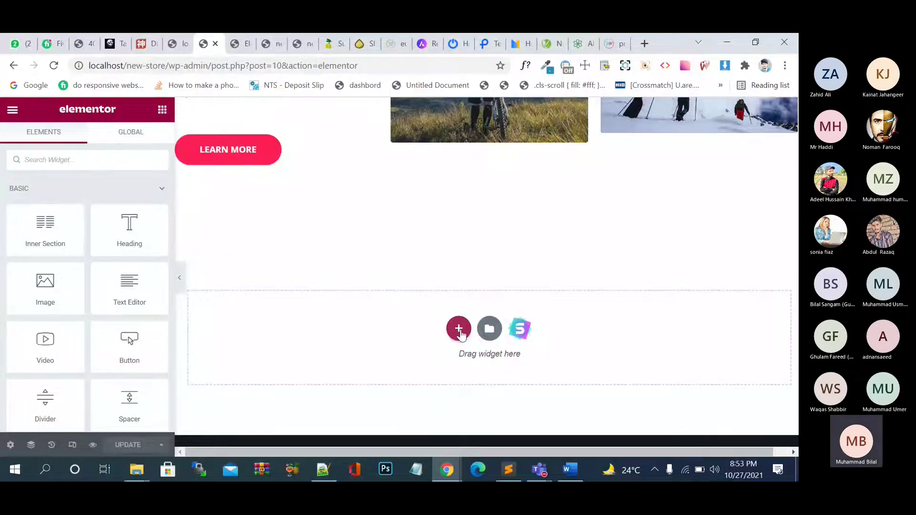
left_click(458, 328)
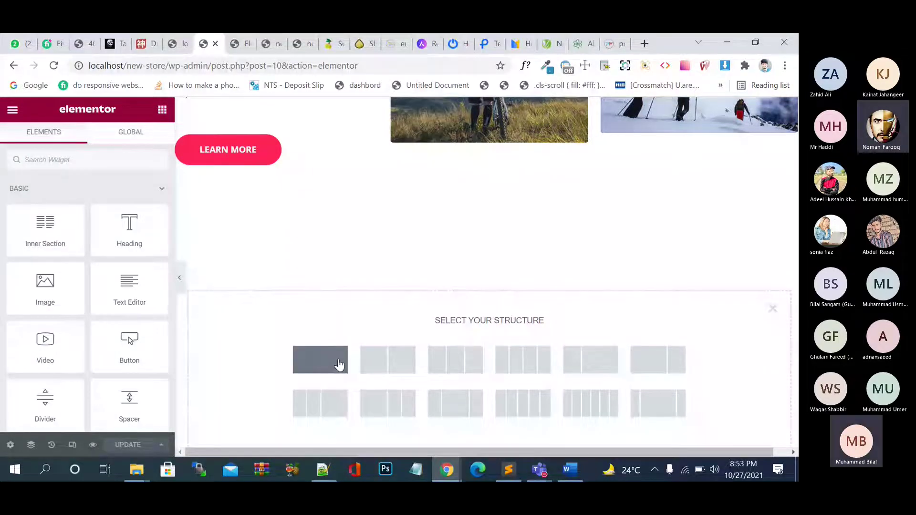
left_click(338, 364)
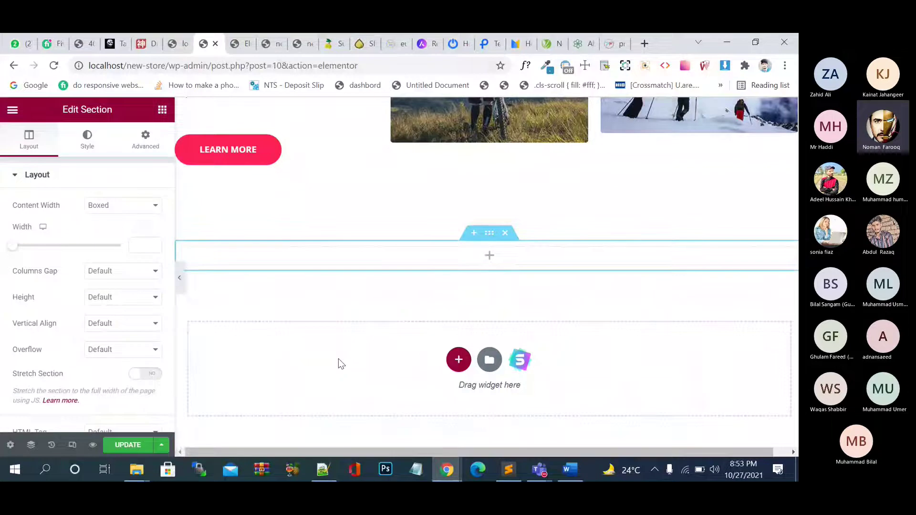
left_click(131, 445)
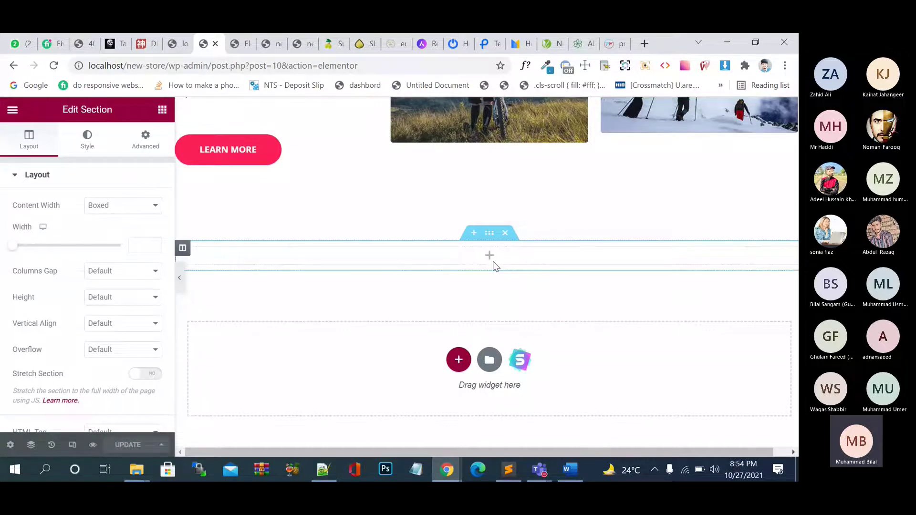
left_click(163, 111)
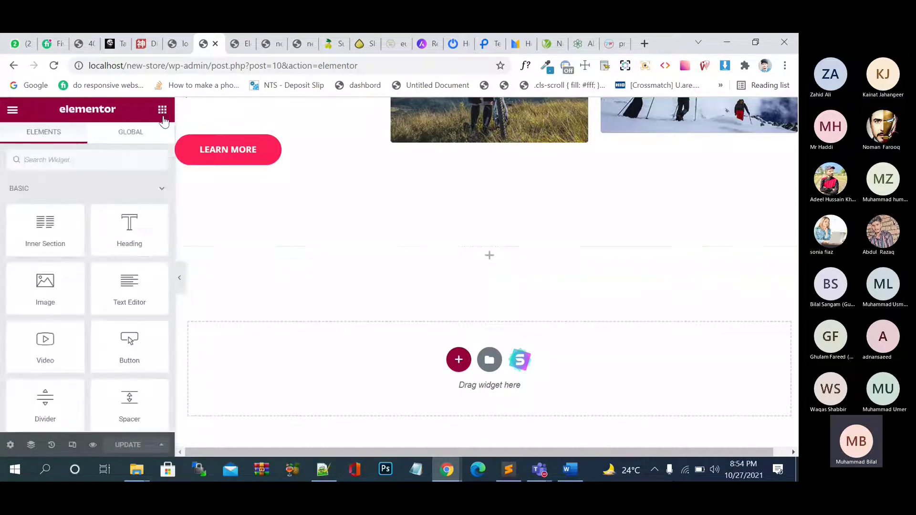
Place a Heading widget in the new section reading 'This is copypaste section'.
left_click_drag(121, 229, 488, 263)
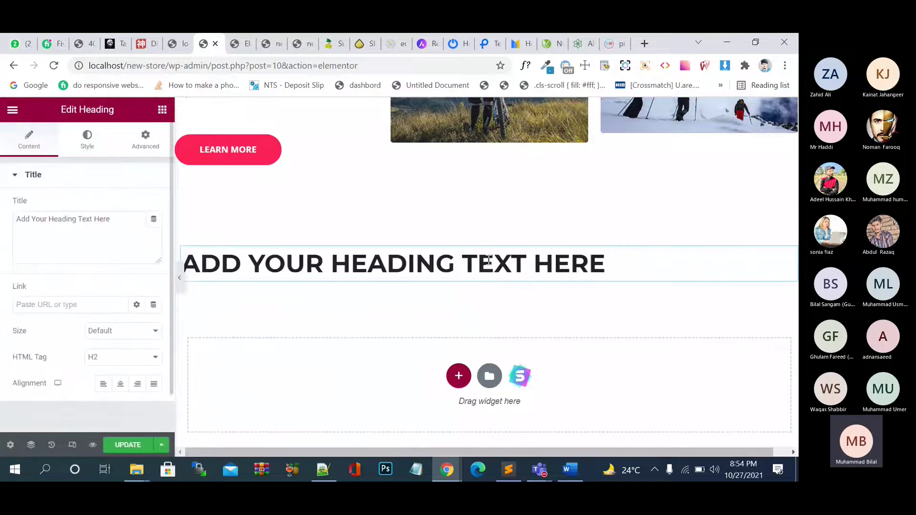
left_click(134, 447)
left_click_drag(90, 249, 28, 211)
type("Thi")
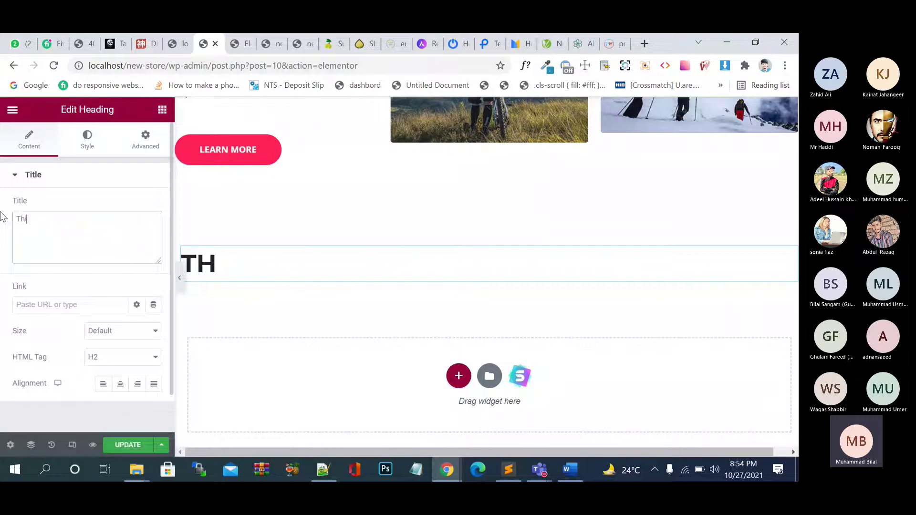
type("s is co")
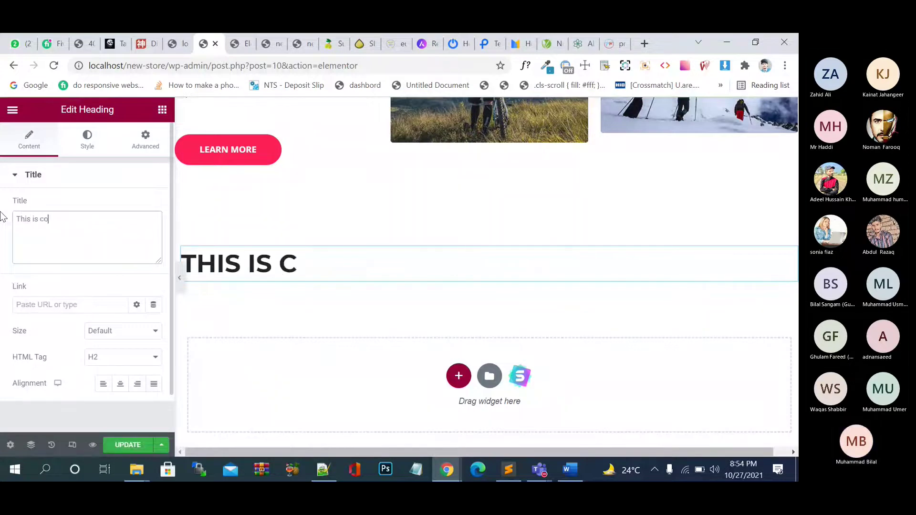
type("pypaste section")
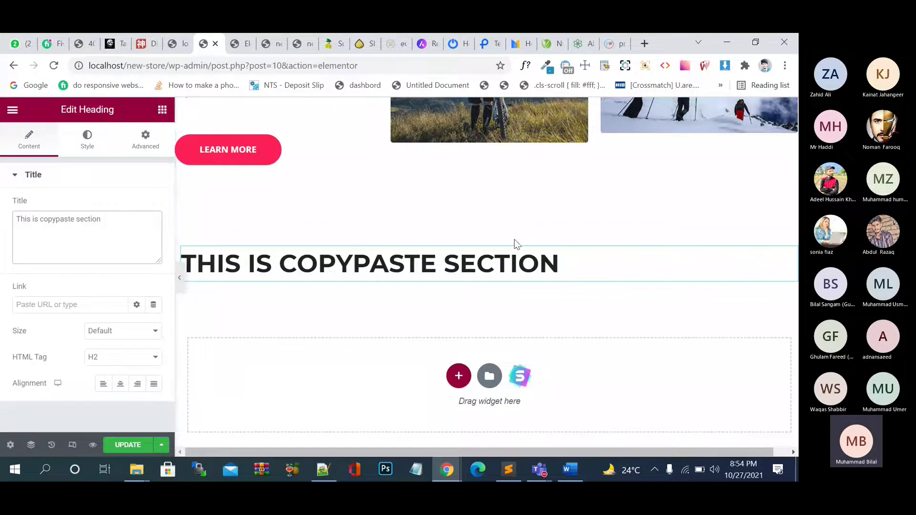
Give the section 100 px padding and save.
left_click(489, 235)
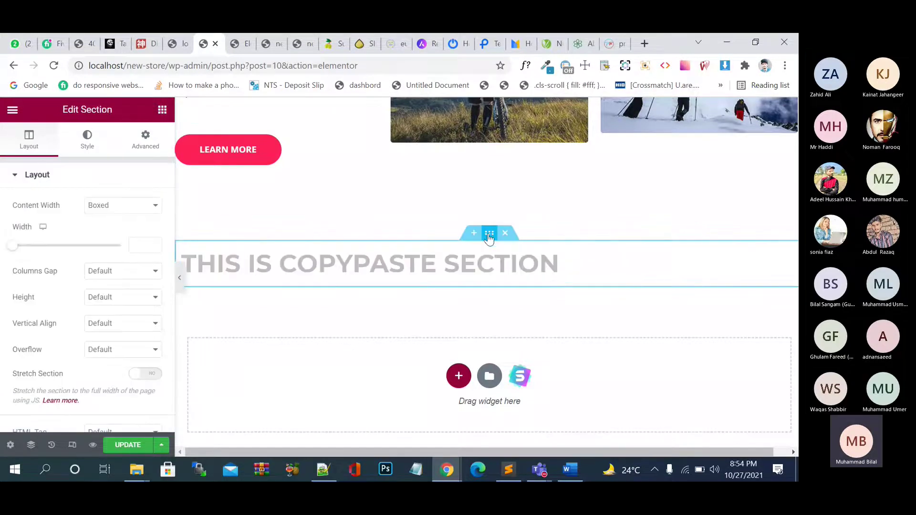
left_click(141, 139)
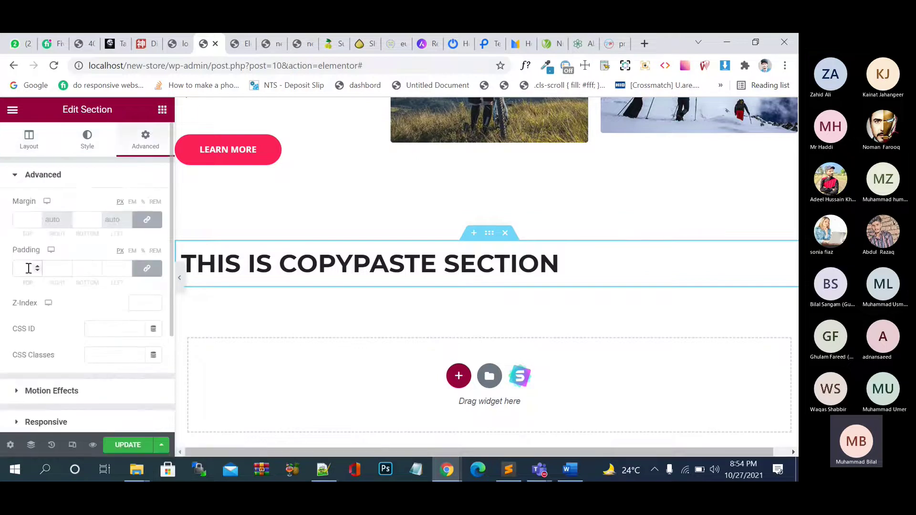
type("100")
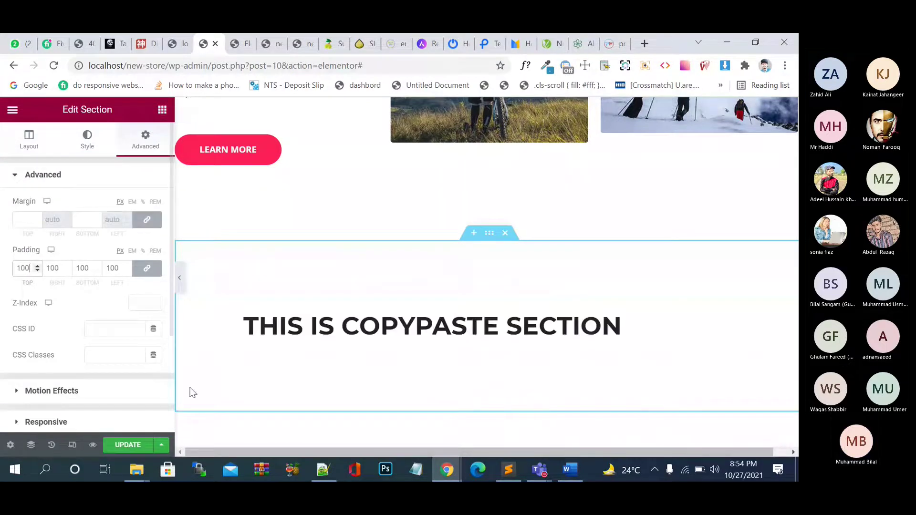
left_click(132, 445)
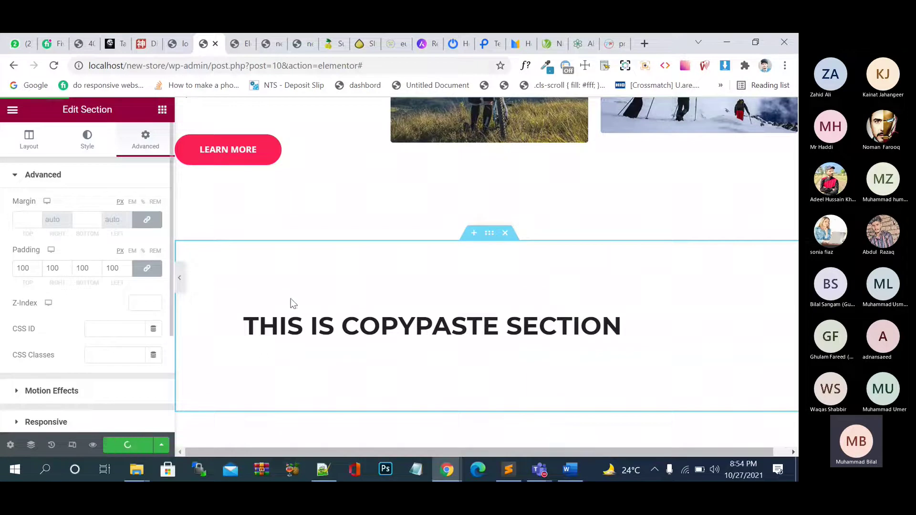
Centre-align the heading text and save the page.
left_click(337, 325)
left_click(85, 146)
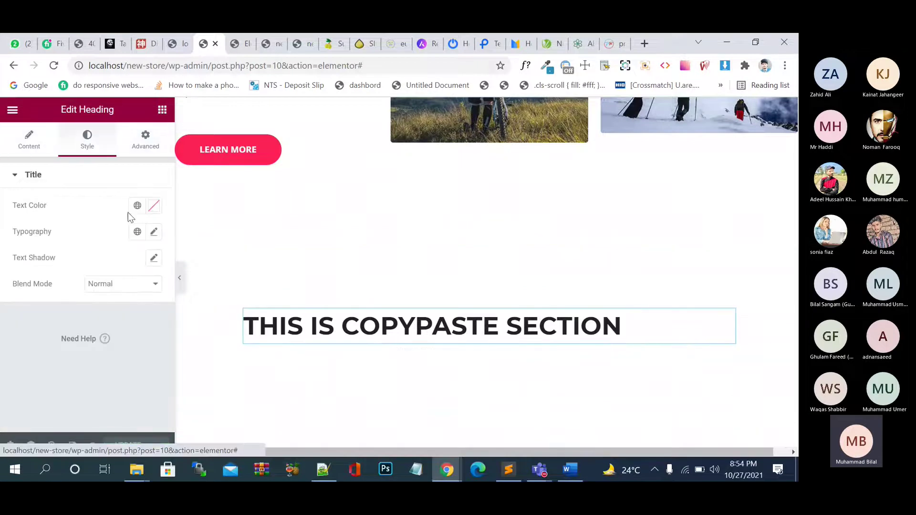
left_click(29, 142)
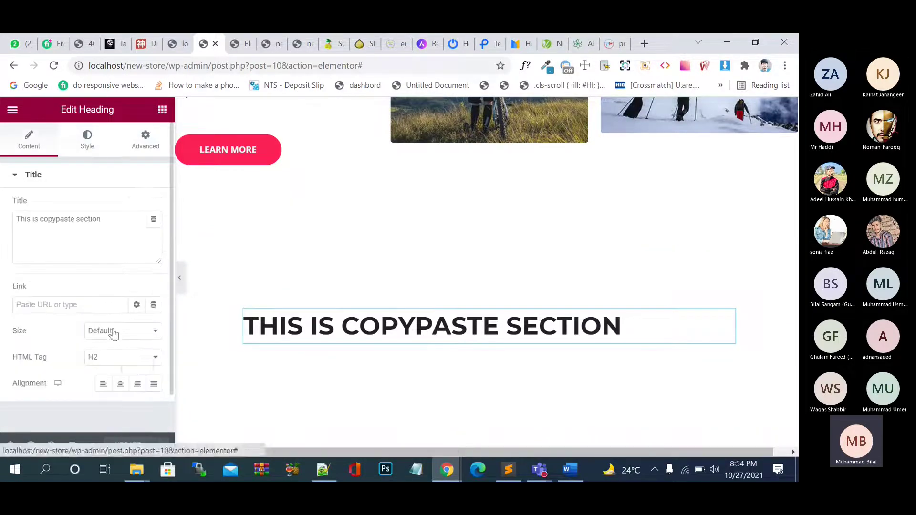
left_click(121, 384)
left_click(128, 446)
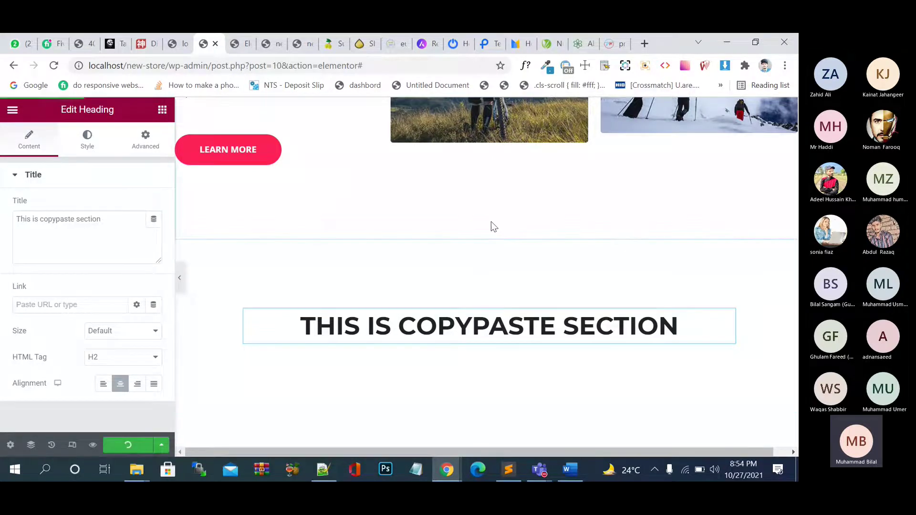
left_click(490, 235)
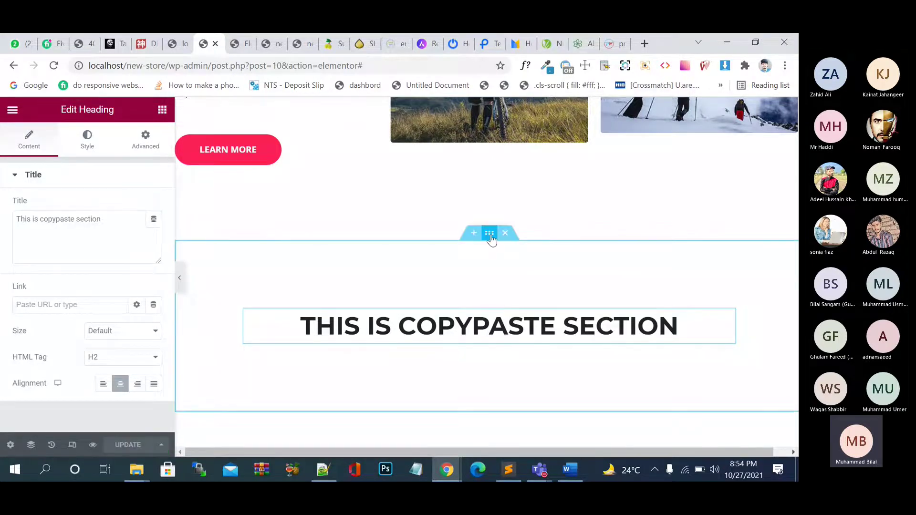
Give the section a classic black #000000 background.
left_click(90, 144)
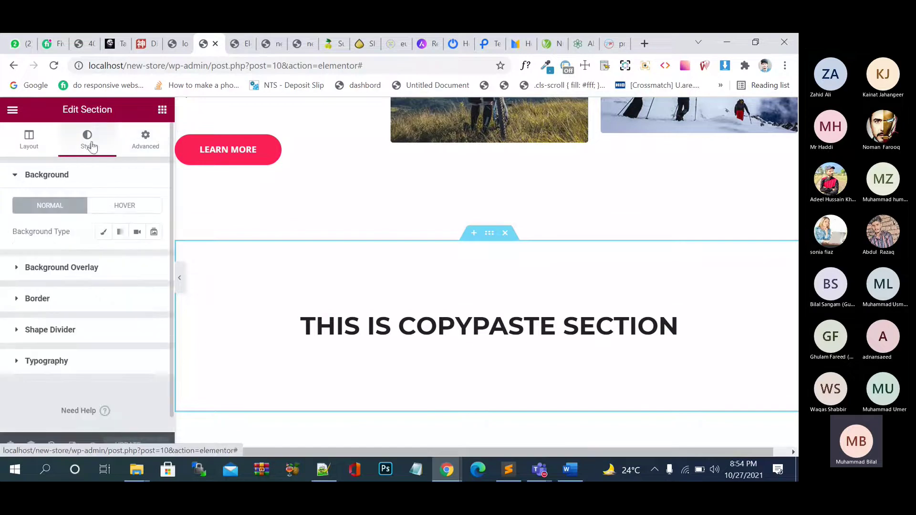
left_click(103, 232)
left_click(148, 303)
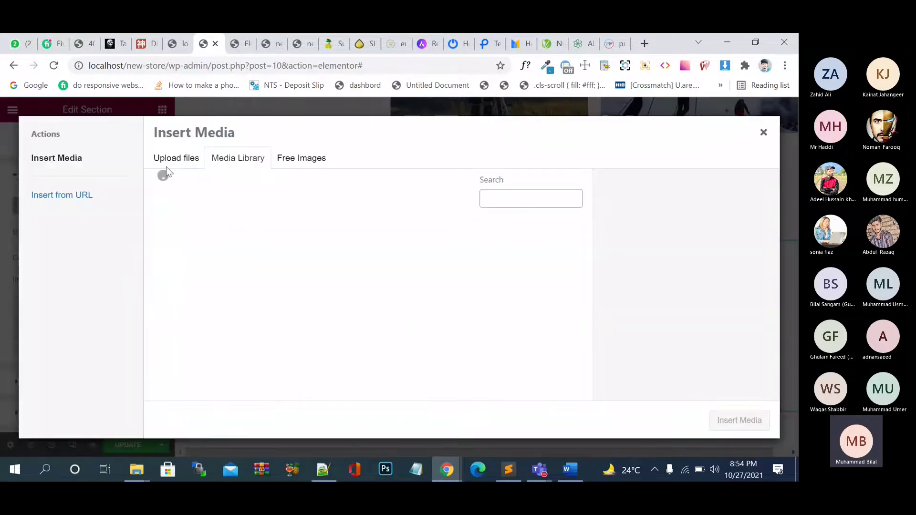
left_click(763, 132)
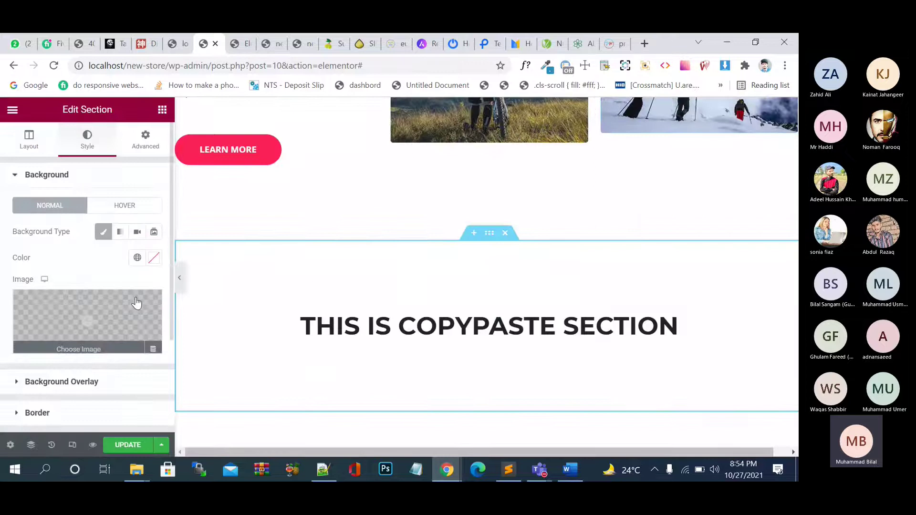
left_click(152, 260)
left_click_drag(225, 237, 314, 301)
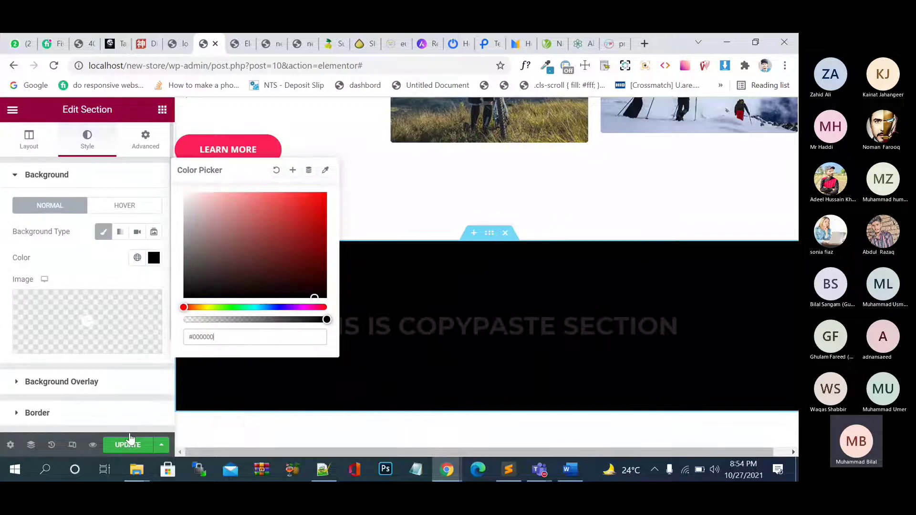
Set the heading text colour to white #FFFFFF and save the page.
left_click(446, 325)
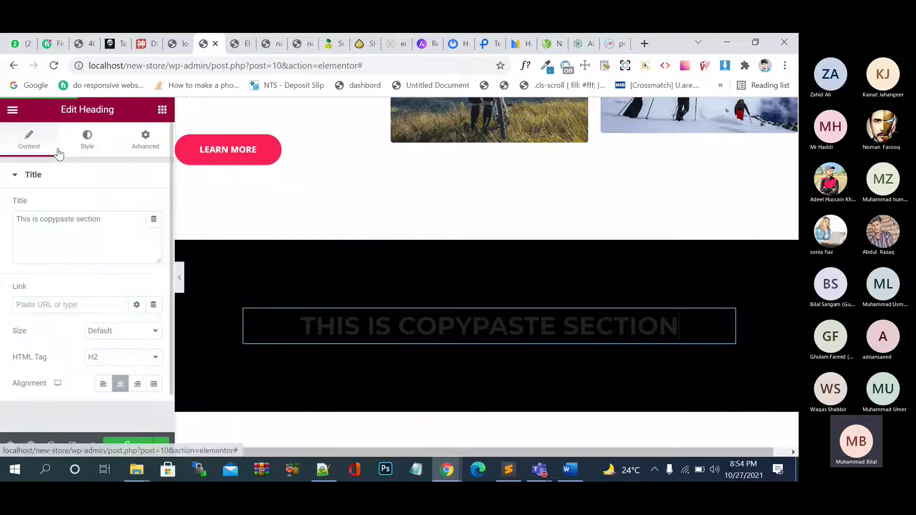
left_click(87, 141)
left_click(154, 206)
left_click(168, 263)
left_click_drag(100, 259, 89, 252)
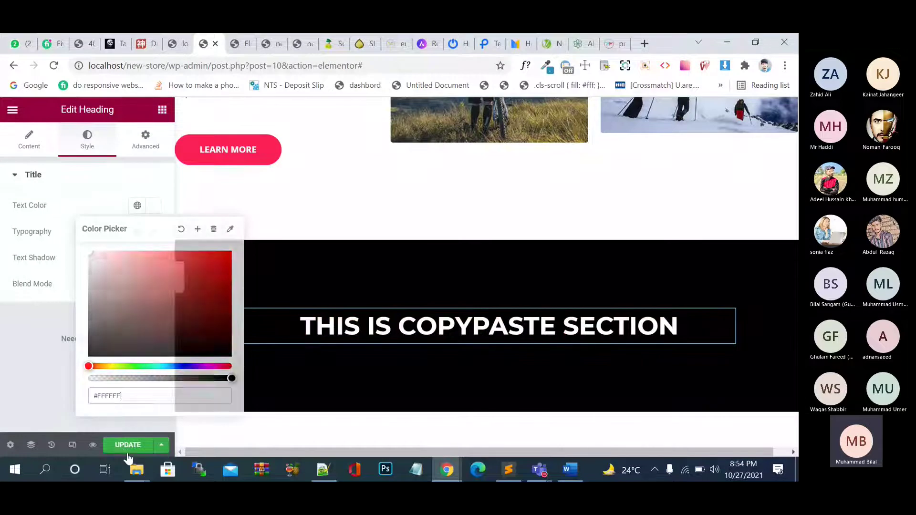
left_click(127, 446)
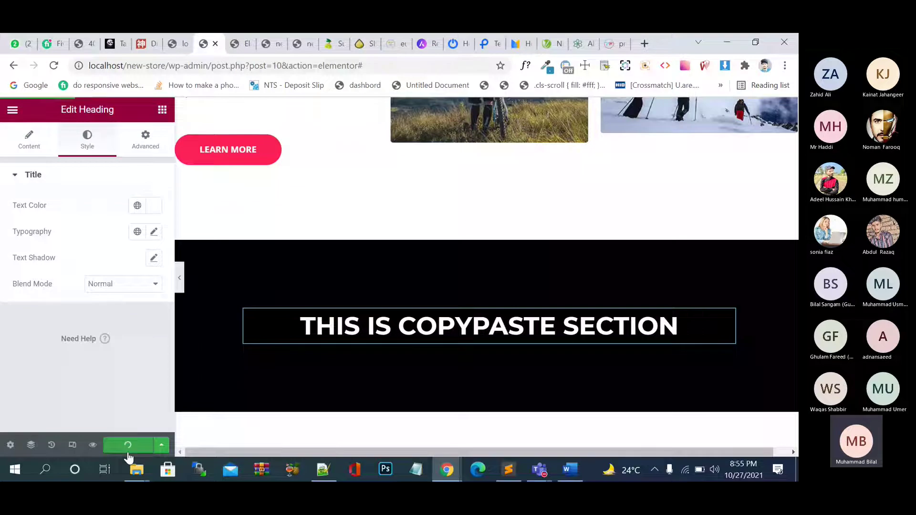
mouse_move(495, 289)
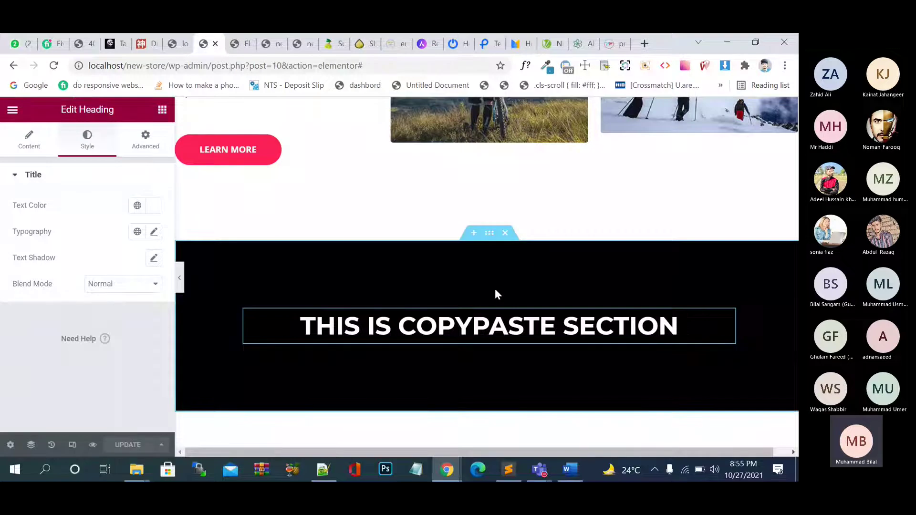
Copy the black section, paste it into the Services page editor, and save.
right_click(486, 235)
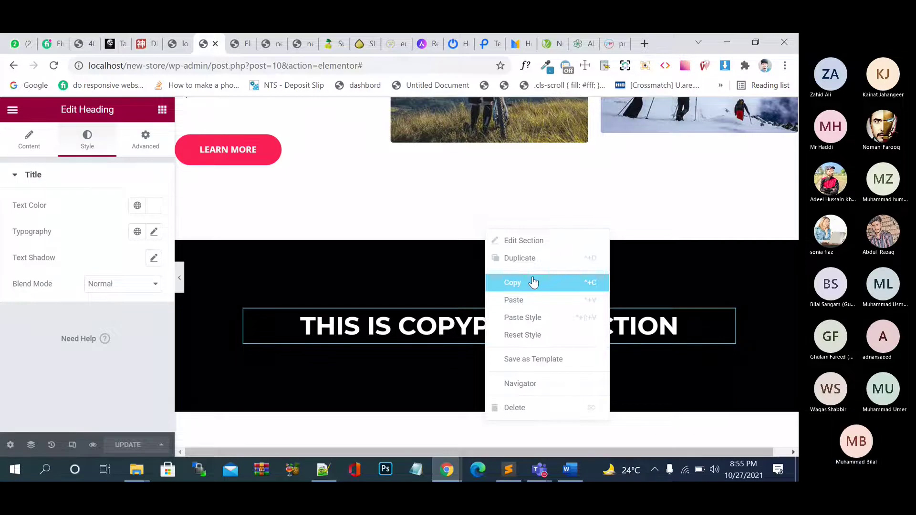
left_click(533, 283)
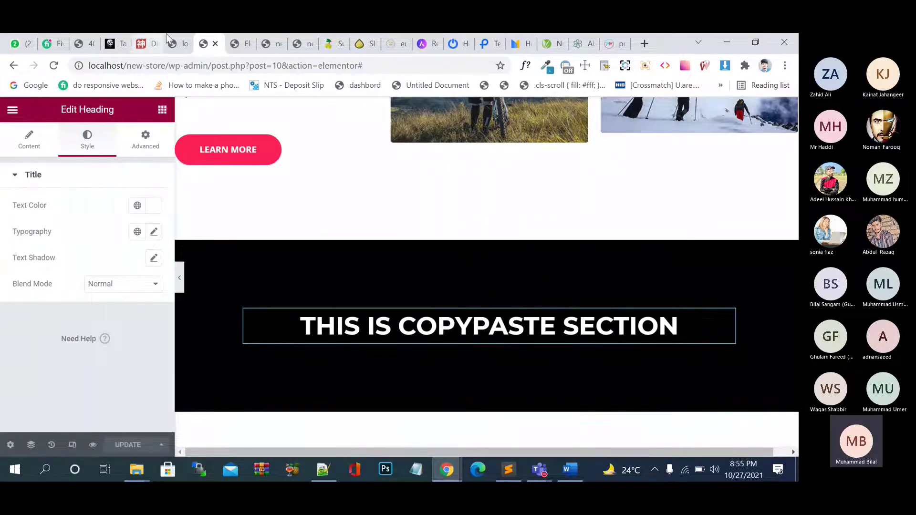
left_click(240, 46)
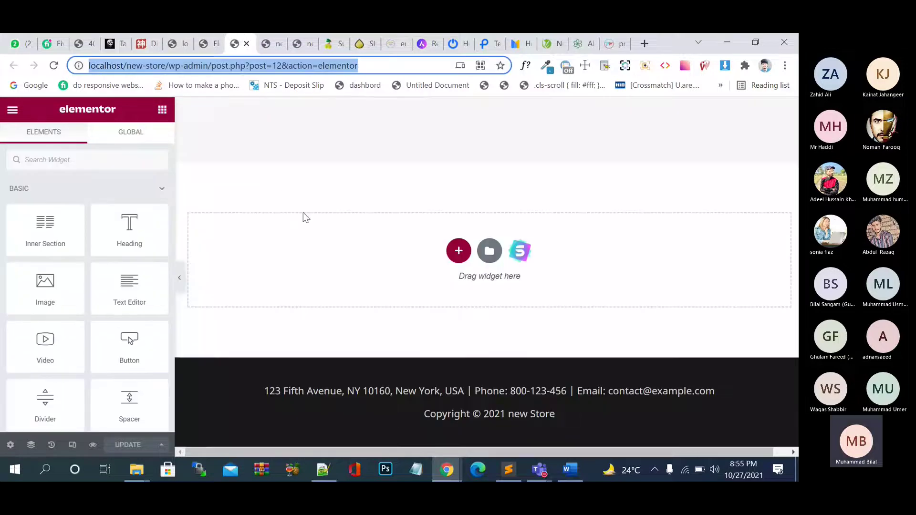
right_click(465, 258)
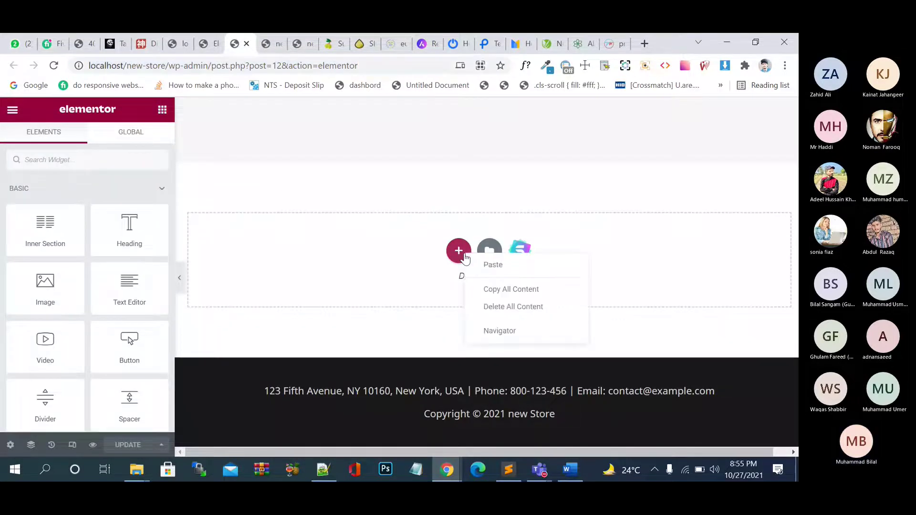
left_click(490, 267)
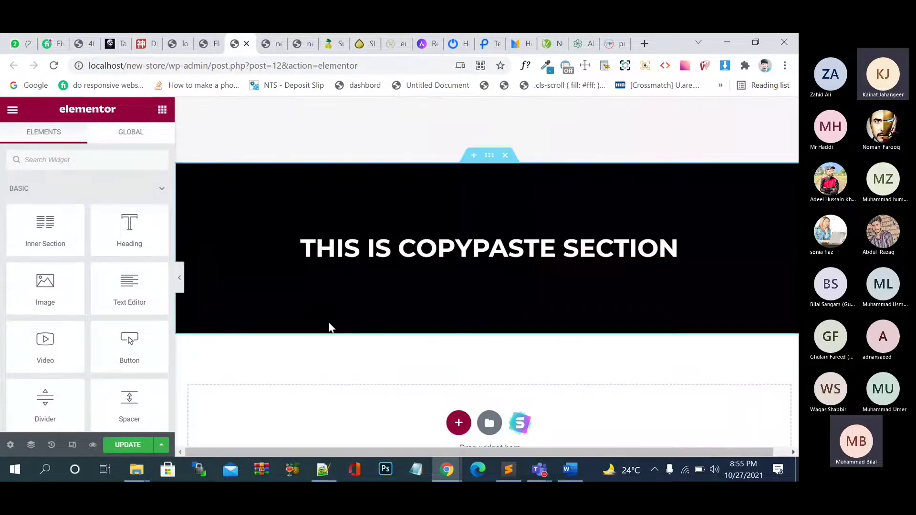
scroll(329, 324, "down", 3)
left_click(129, 445)
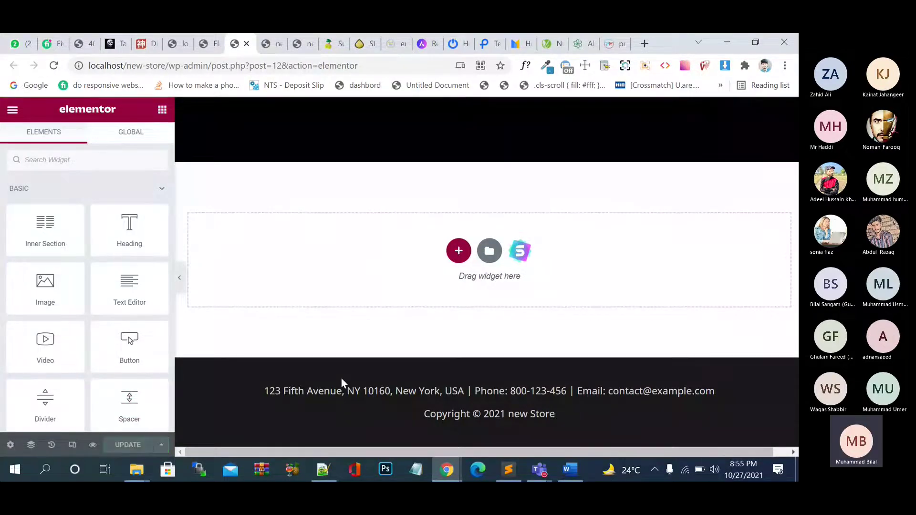
Switch to the browser tab showing the live site.
scroll(340, 377, "up", 6)
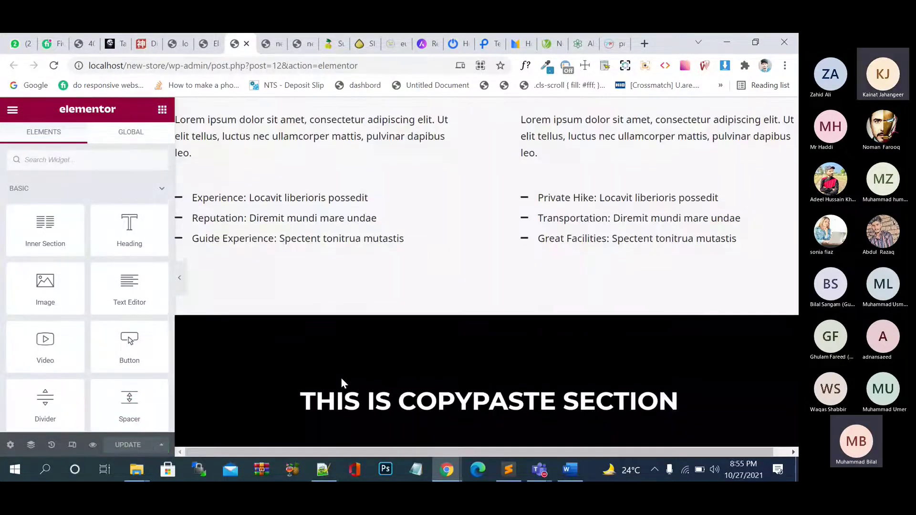
scroll(341, 377, "down", 1)
key("ctrl+Tab")
left_click(247, 63)
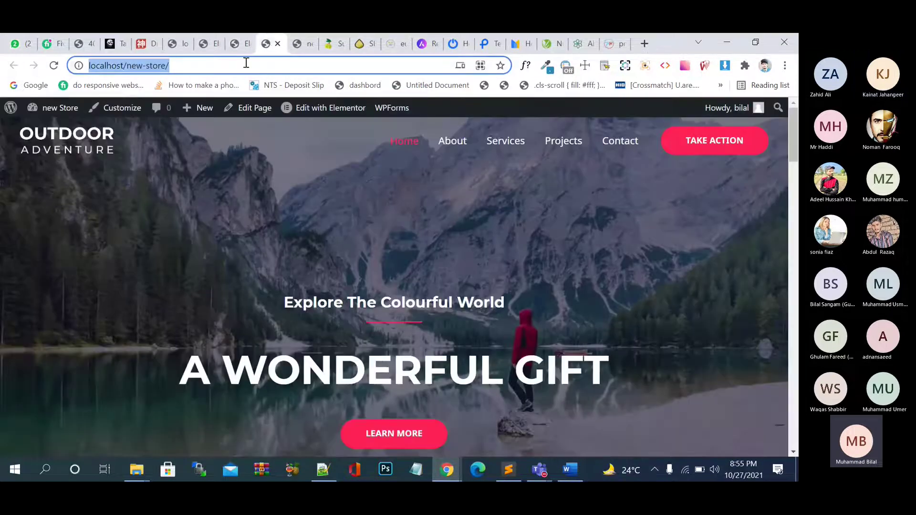
Reload the live homepage, check THIS IS COPYPASTE SECTION above the footer, then return to Elementor.
left_click(54, 65)
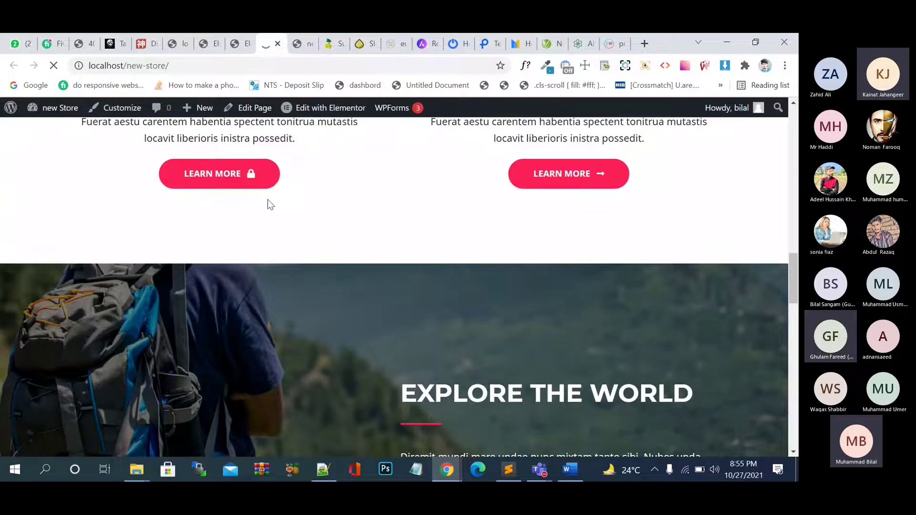
scroll(478, 342, "down", 10)
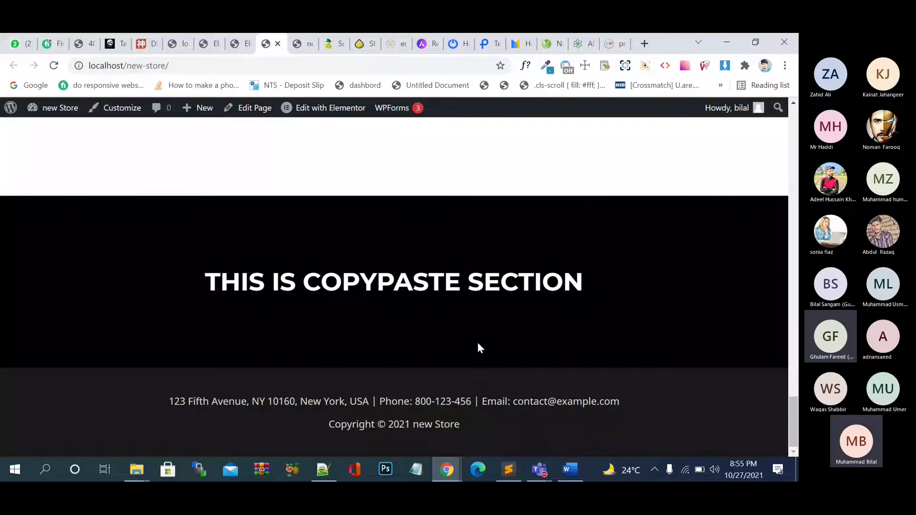
left_click(245, 46)
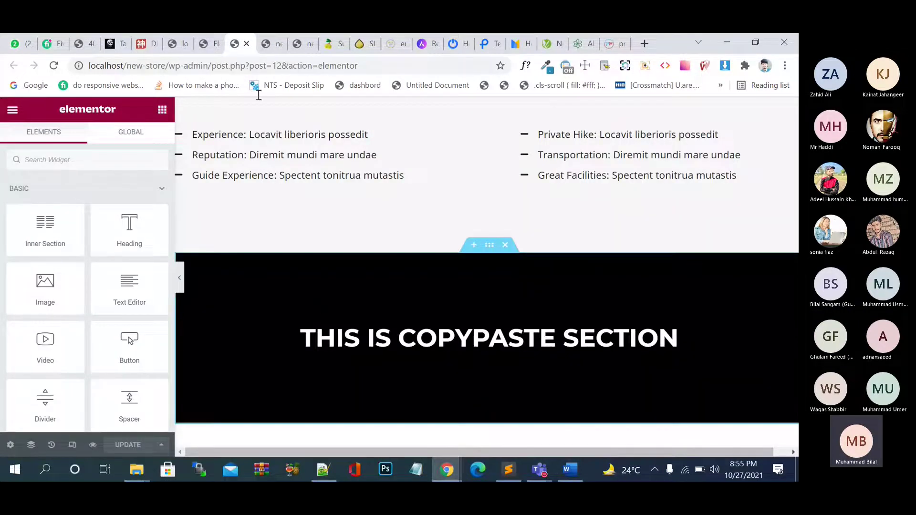
On the first page, save the copypaste section as a template named 'myfooter'.
left_click(208, 45)
scroll(371, 370, "down", 4)
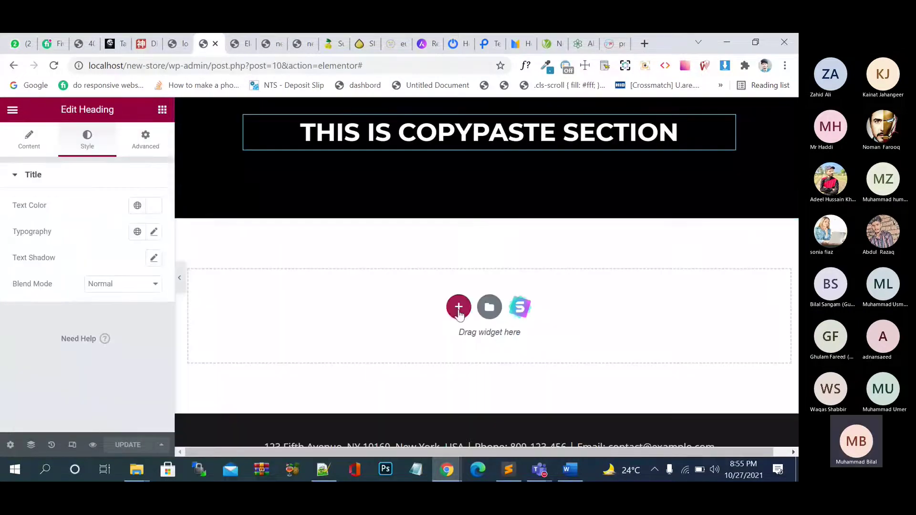
scroll(459, 316, "up", 5)
right_click(492, 270)
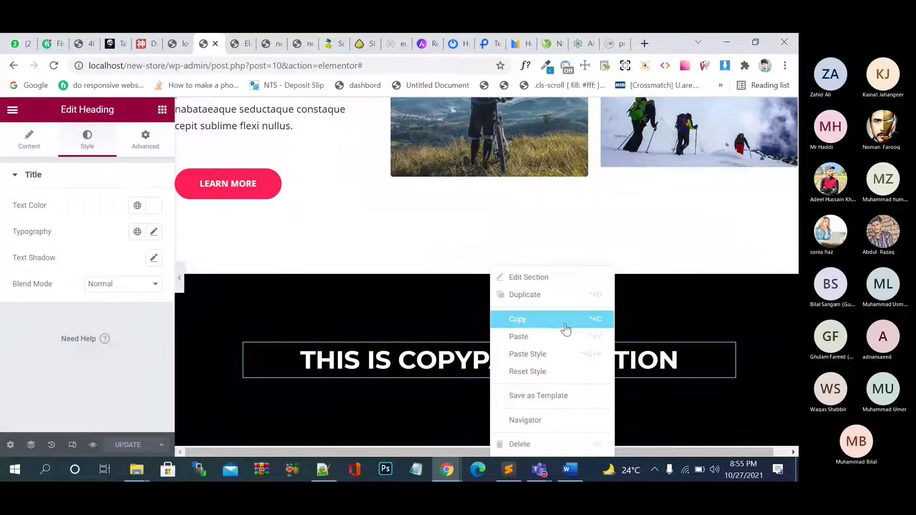
left_click(575, 402)
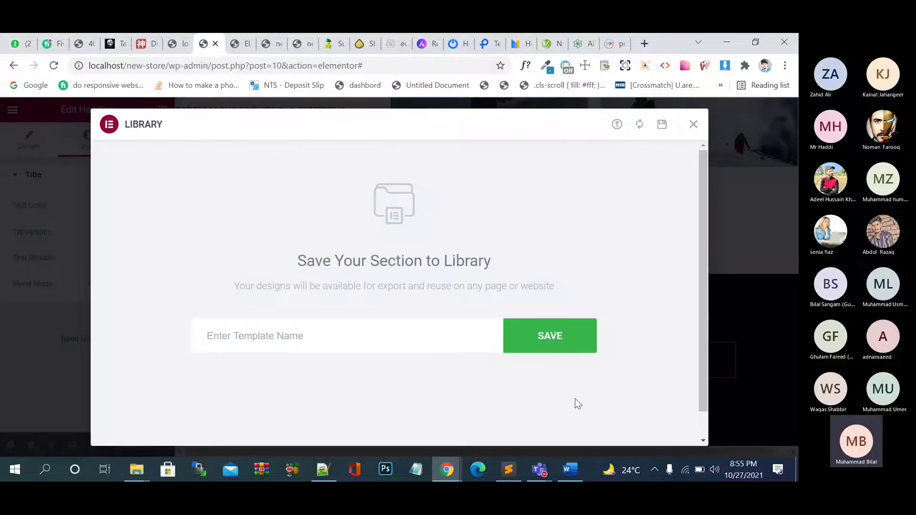
left_click(392, 339)
type("myfooter")
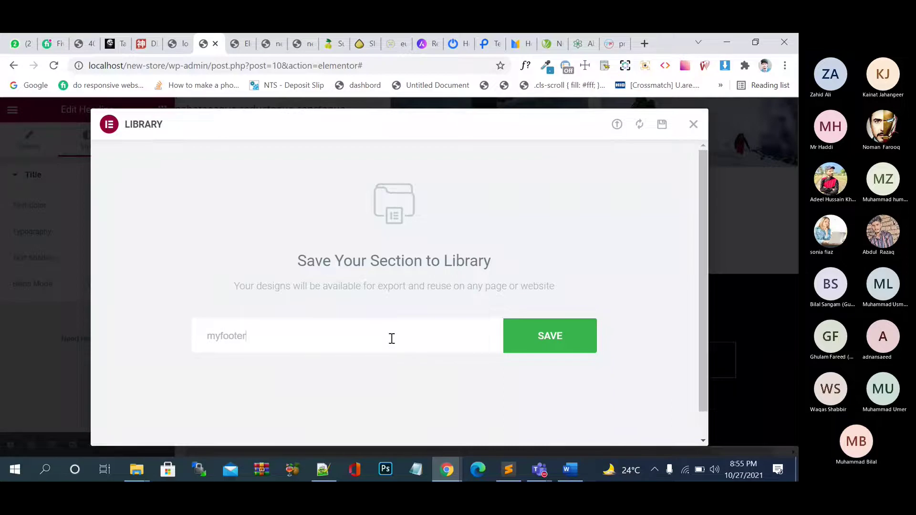
key("Return")
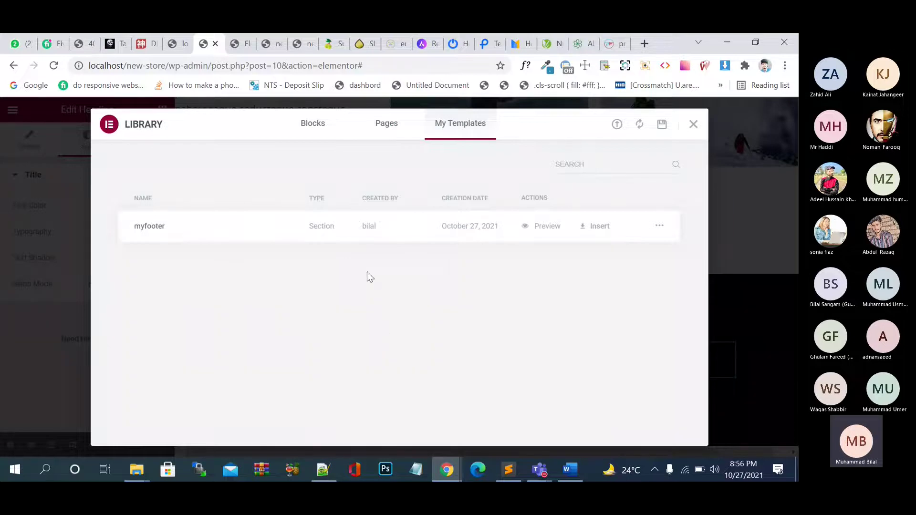
Close the Library and open the template library on the second page (post=12).
left_click(693, 124)
left_click(238, 43)
scroll(403, 308, "down", 5)
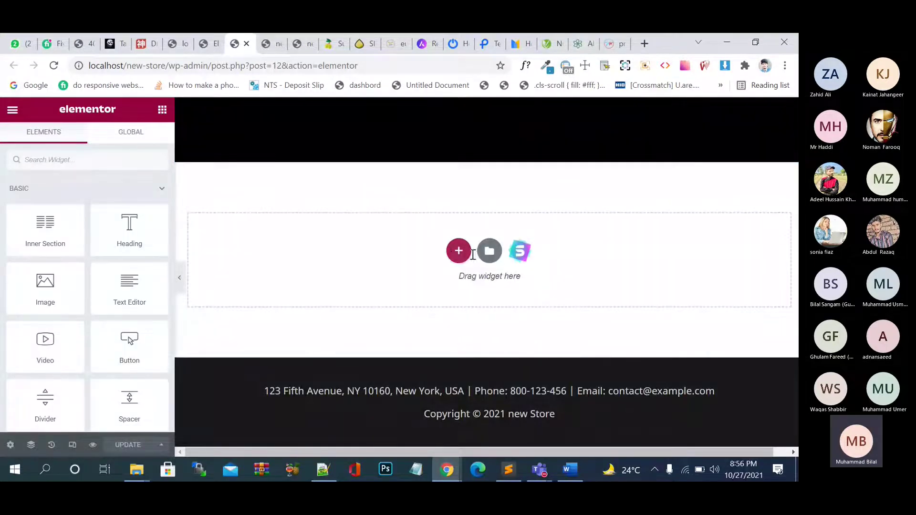
left_click(491, 252)
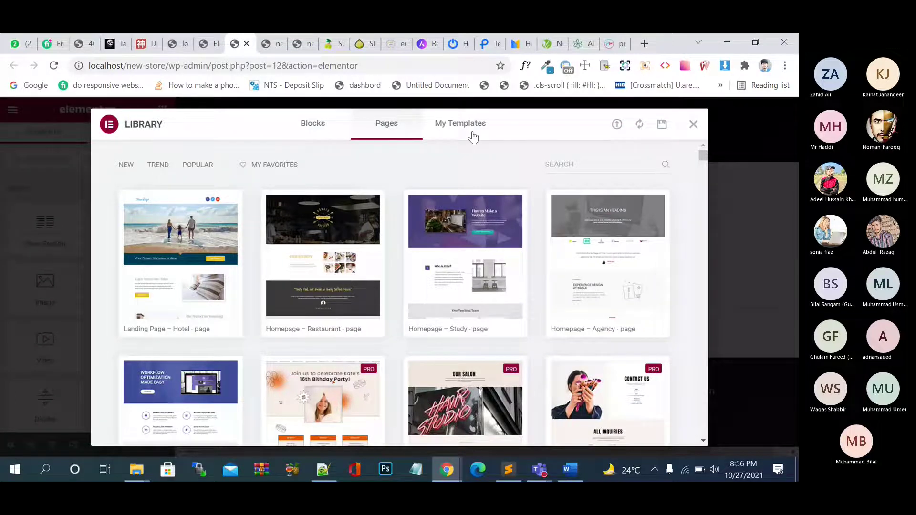
Insert myfooter from My Templates, importing its document settings as well.
left_click(473, 137)
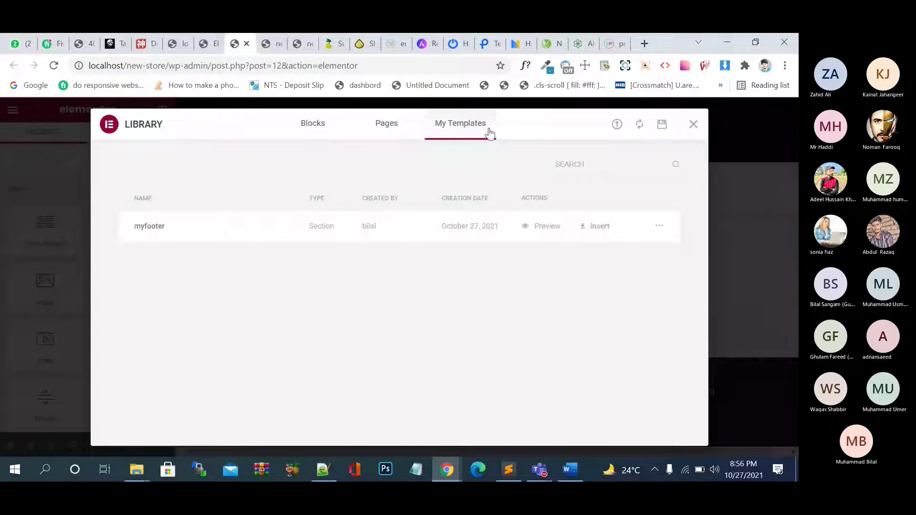
left_click(607, 228)
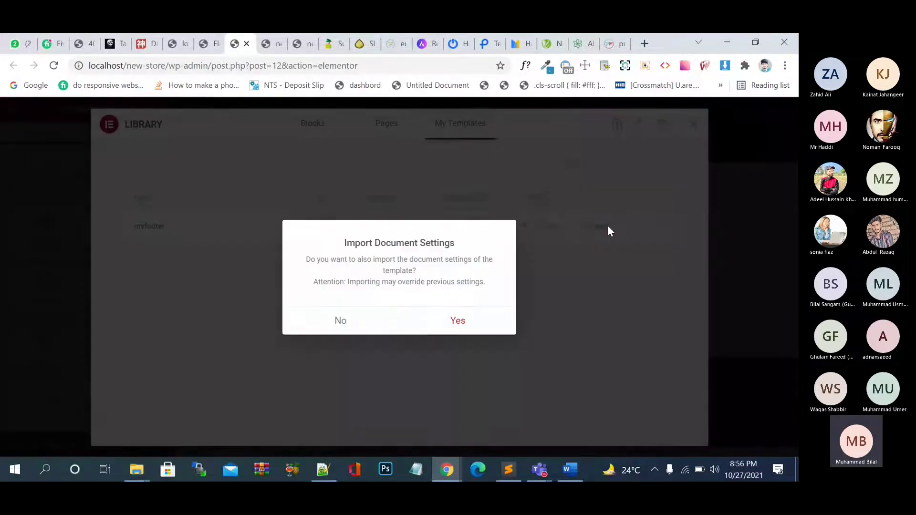
left_click(475, 334)
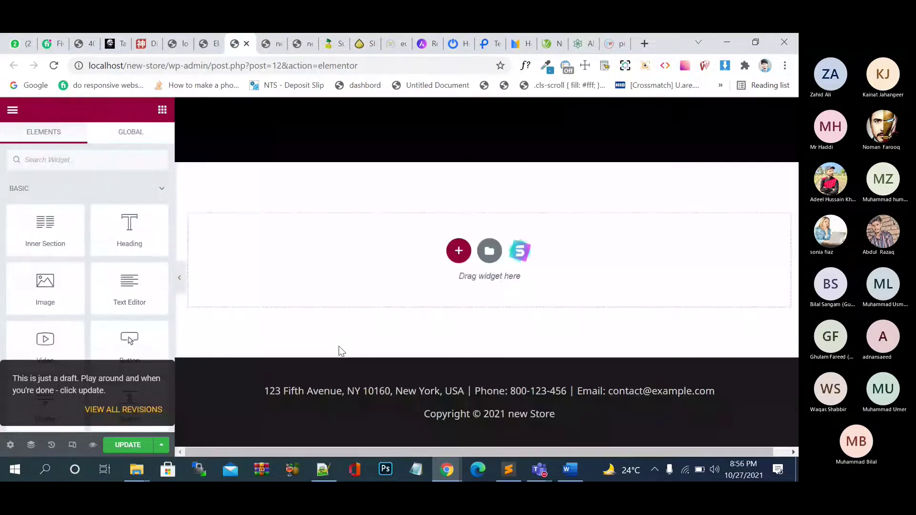
Update the Services page to save the inserted copypaste sections.
scroll(339, 350, "up", 15)
scroll(338, 350, "down", 1)
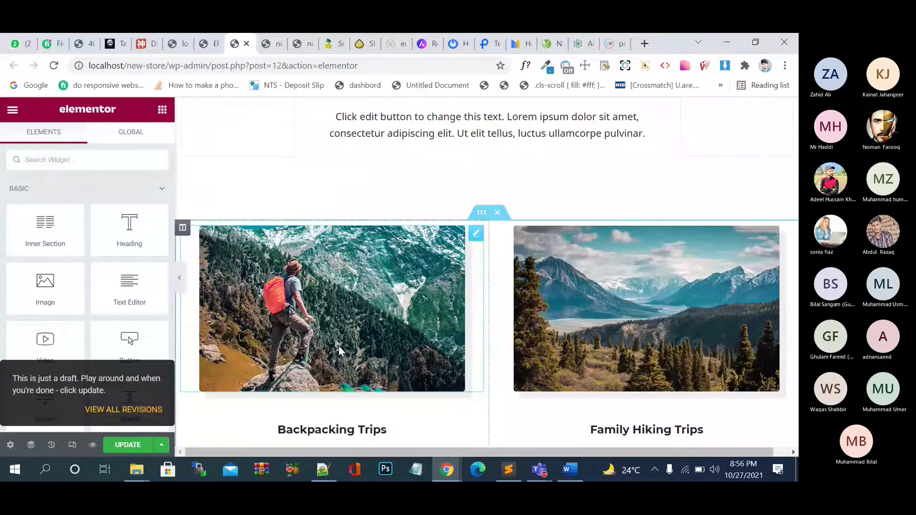
scroll(339, 345, "down", 5)
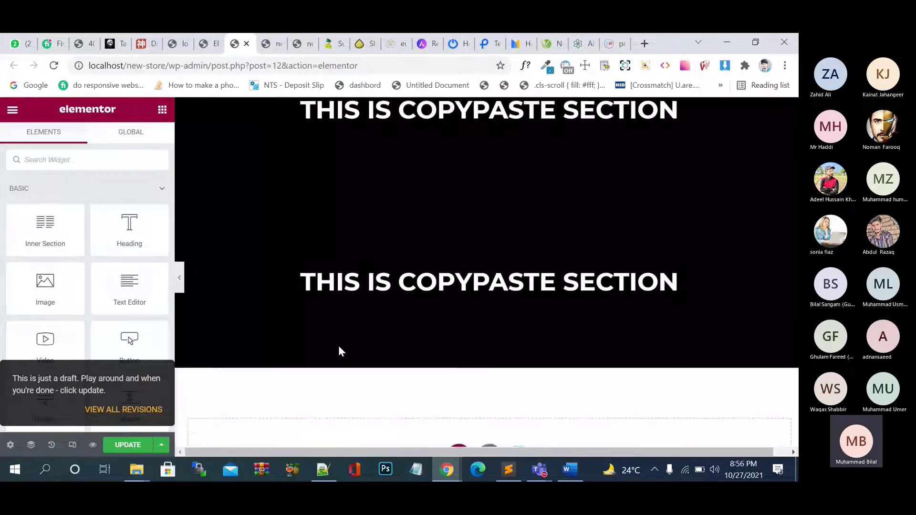
scroll(339, 346, "up", 1)
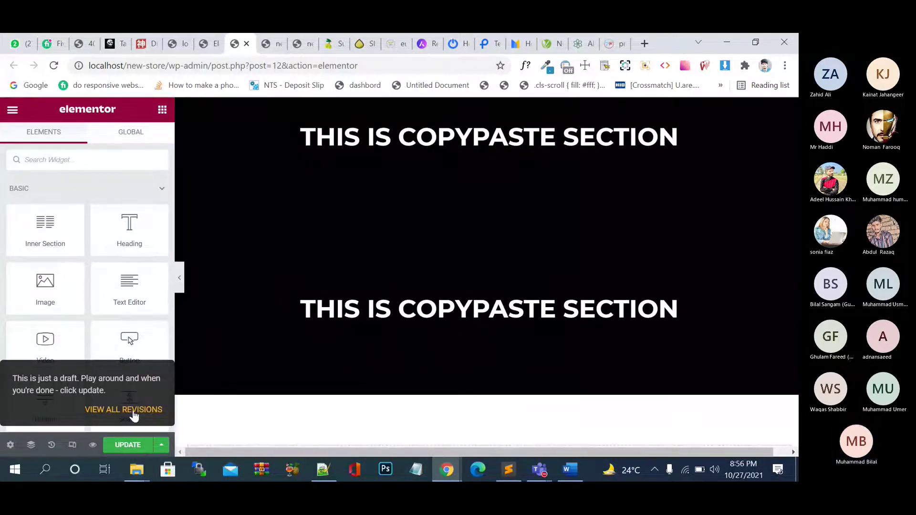
left_click(133, 448)
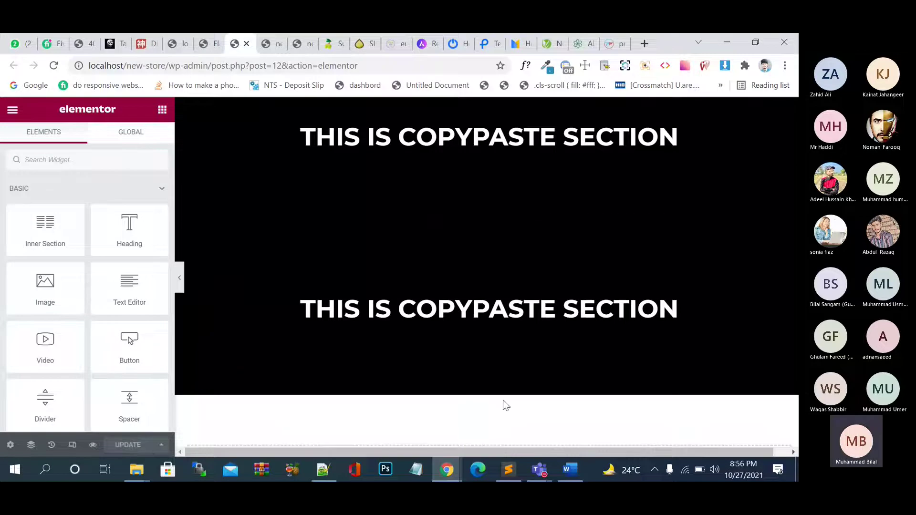
Delete the second copypaste section, undo it with Ctrl+Z, then view localhost/new-store/.
scroll(509, 337, "up", 3)
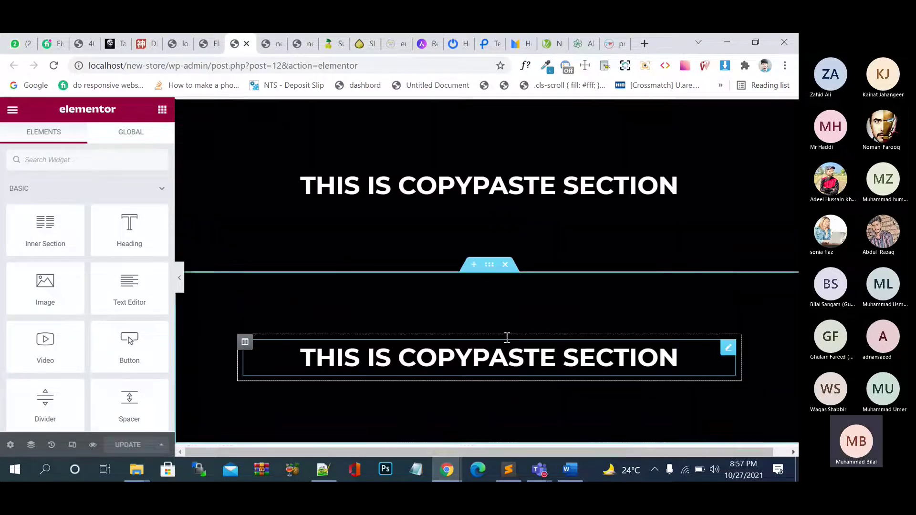
left_click(505, 340)
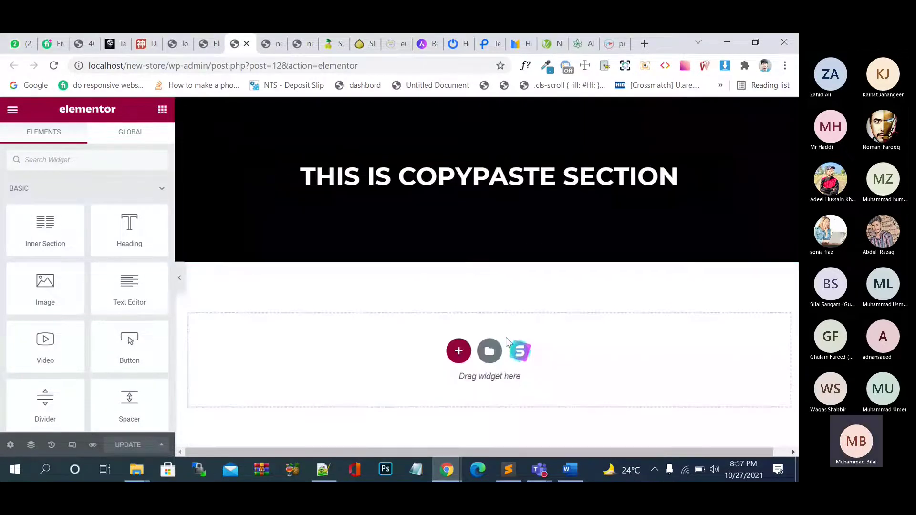
key("ctrl+z")
scroll(507, 338, "up", 5)
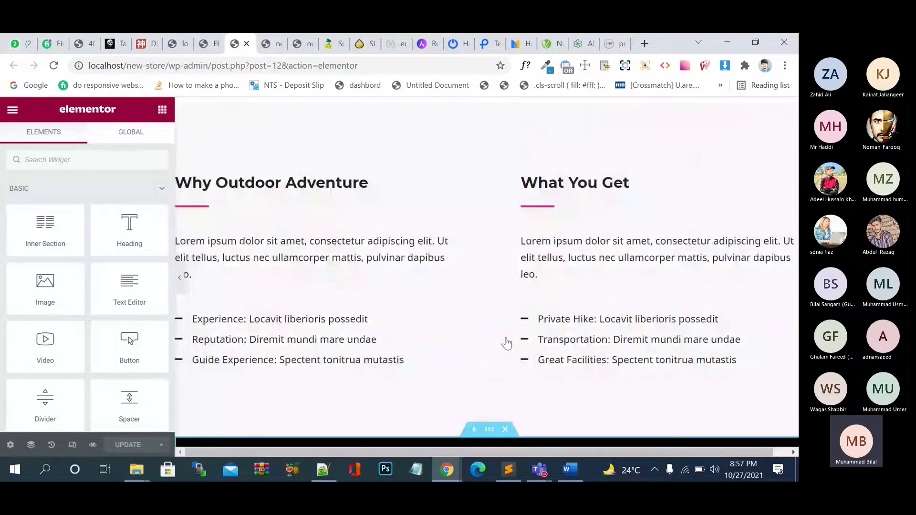
scroll(507, 342, "up", 5)
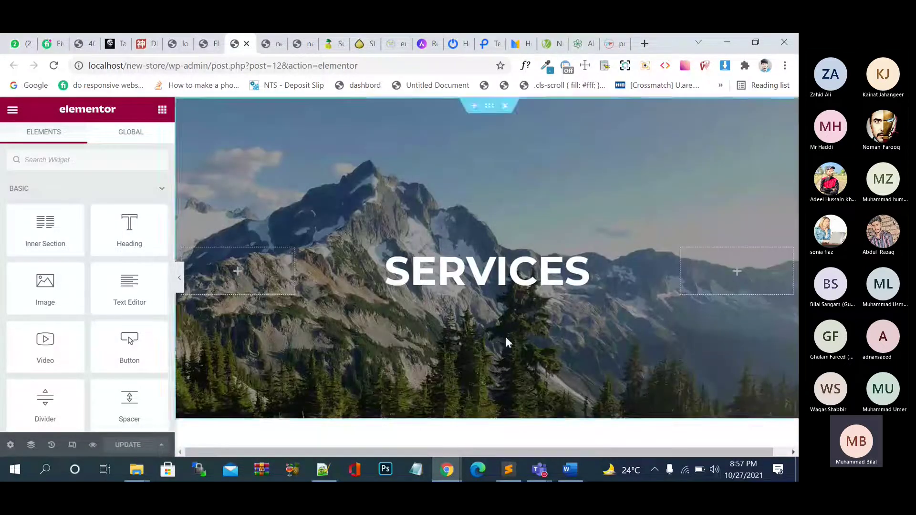
left_click(266, 43)
scroll(302, 145, "up", 15)
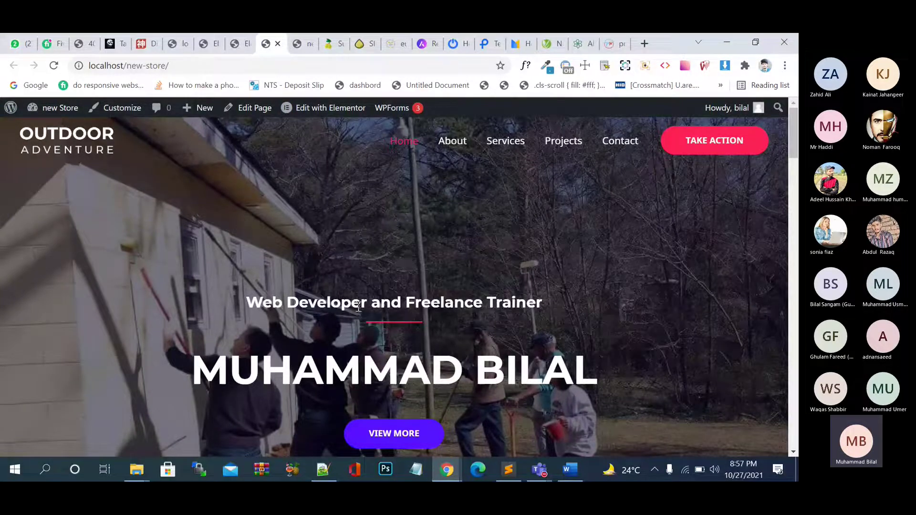
Scroll through the live homepage, then close the Services page editor tab.
scroll(359, 307, "down", 15)
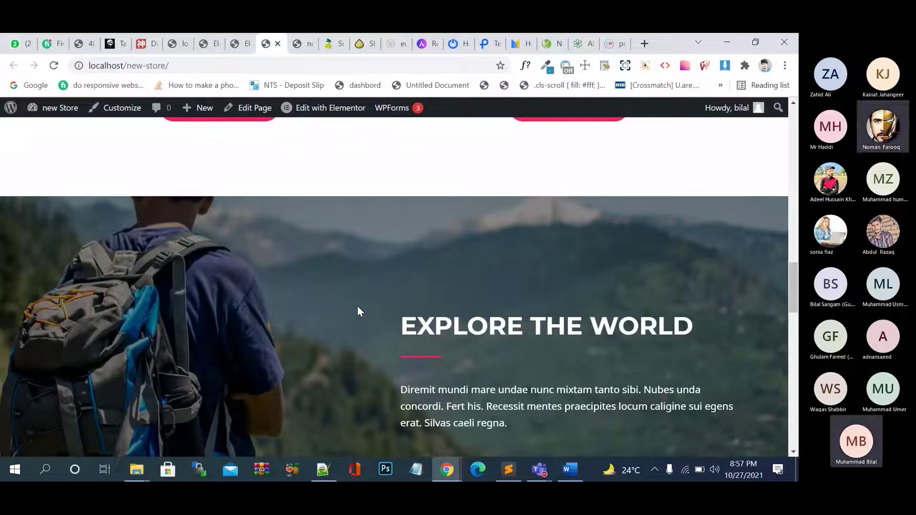
scroll(358, 311, "down", 6)
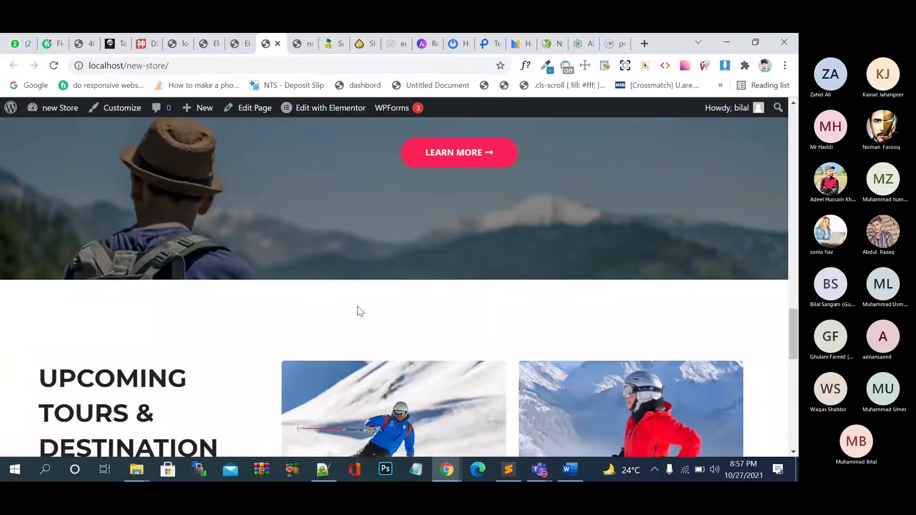
scroll(357, 312, "down", 5)
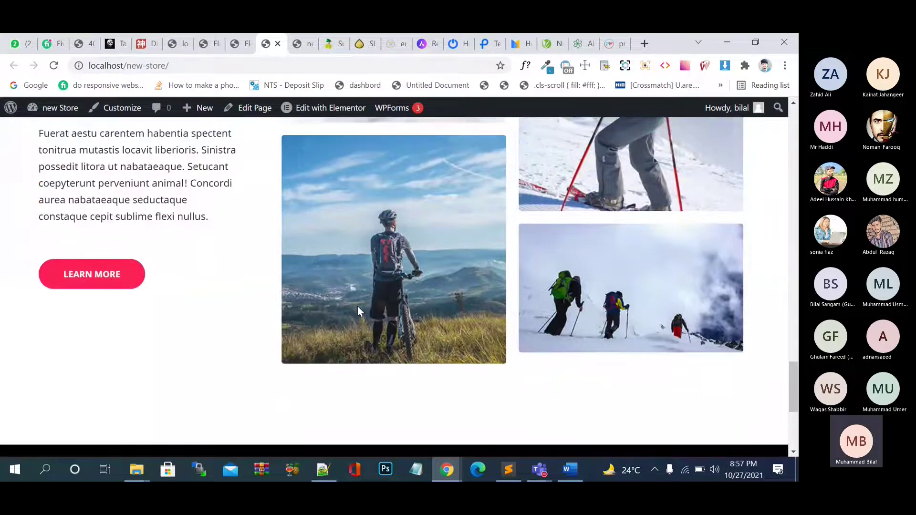
scroll(357, 309, "up", 8)
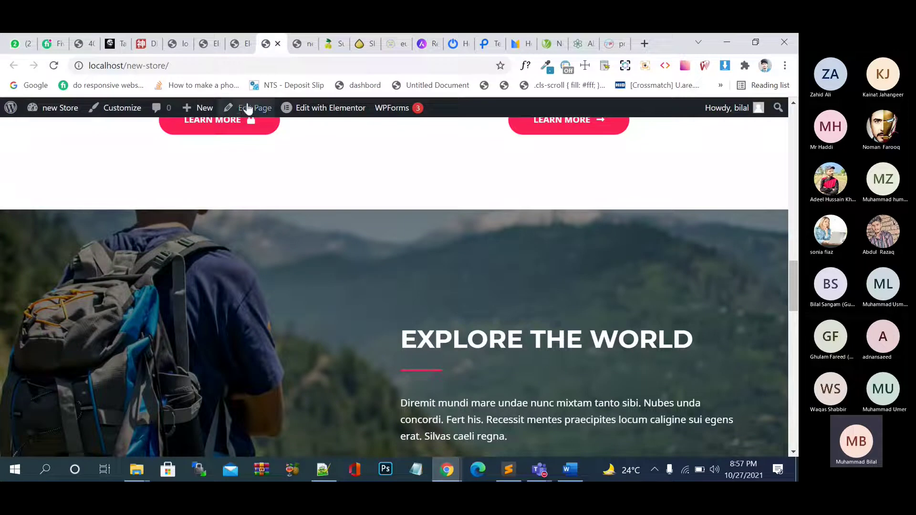
left_click(237, 45)
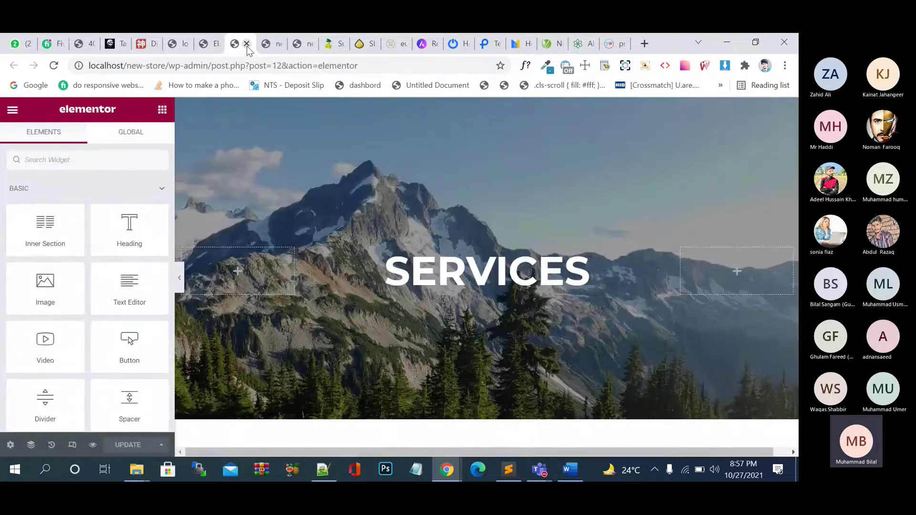
left_click(247, 44)
Switch to the homepage's Elementor editor and open its main menu.
scroll(179, 193, "up", 10)
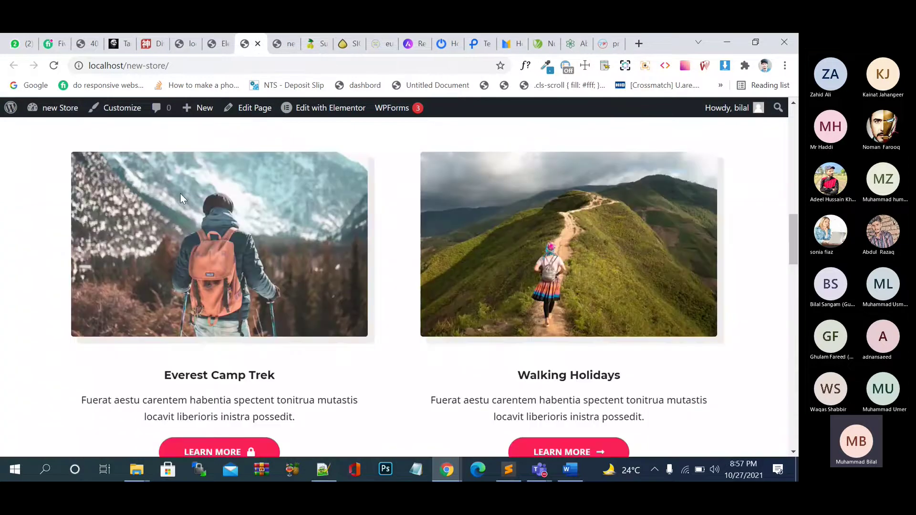
key("ctrl+shift+Tab")
left_click(12, 110)
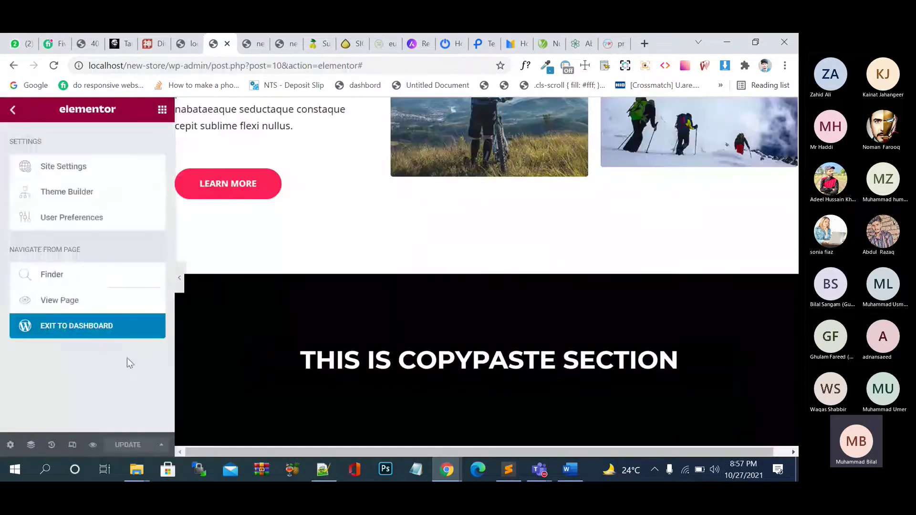
Exit Elementor to the Dashboard and leave the block editor for All Pages.
left_click(136, 334)
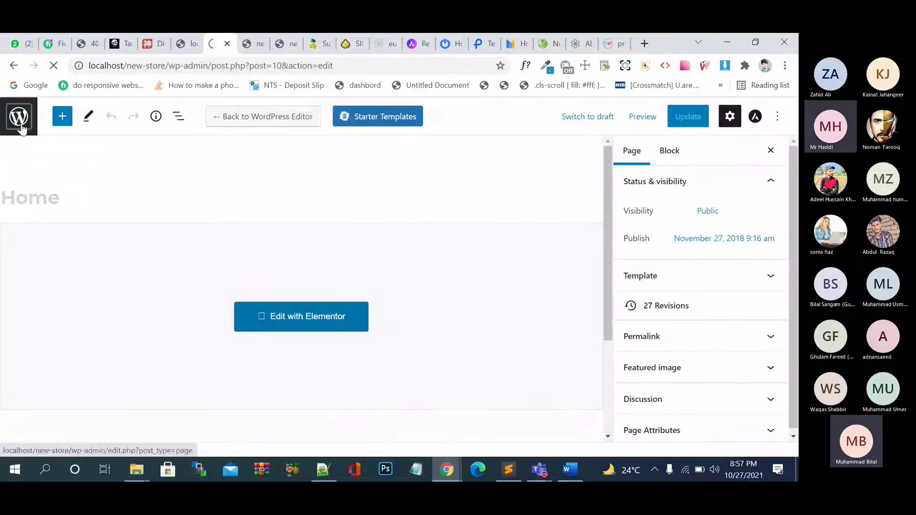
left_click(21, 126)
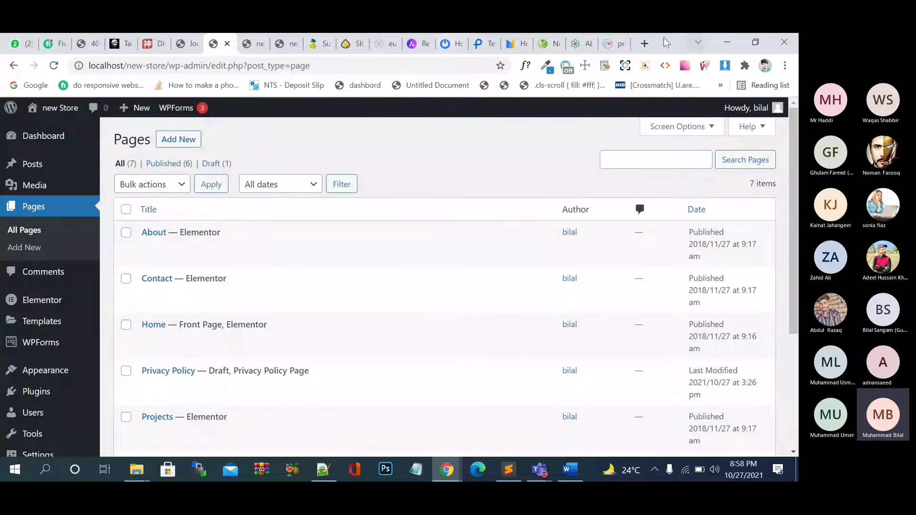
Search Google for 'master card' in a new tab, then switch to the Proficient Flame site.
left_click(645, 40)
type("master card")
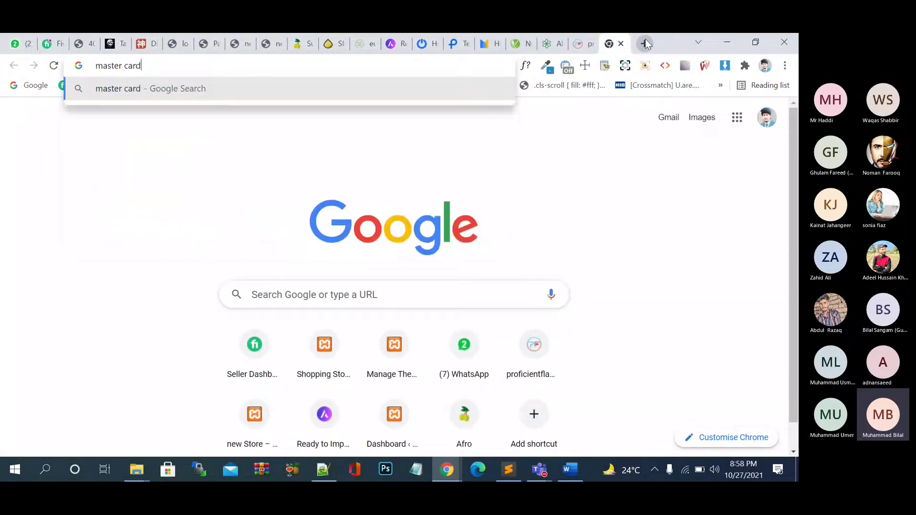
key("Return")
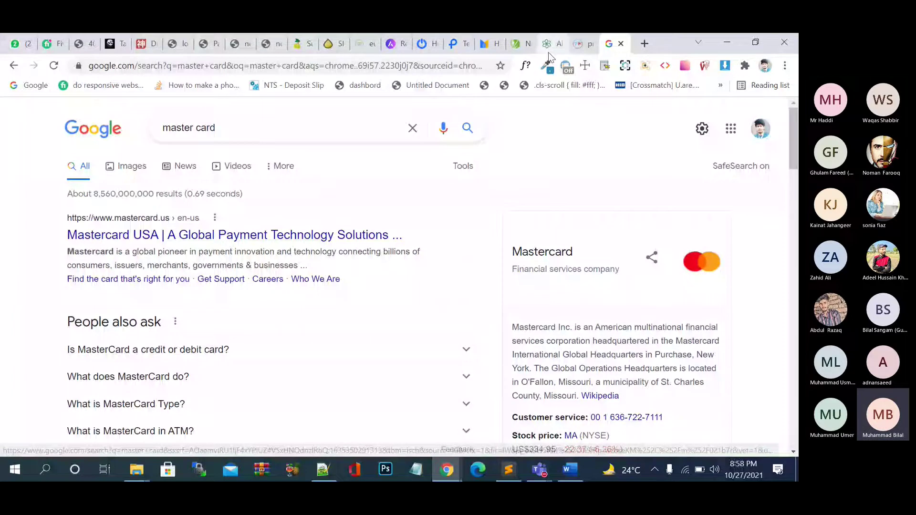
left_click(584, 43)
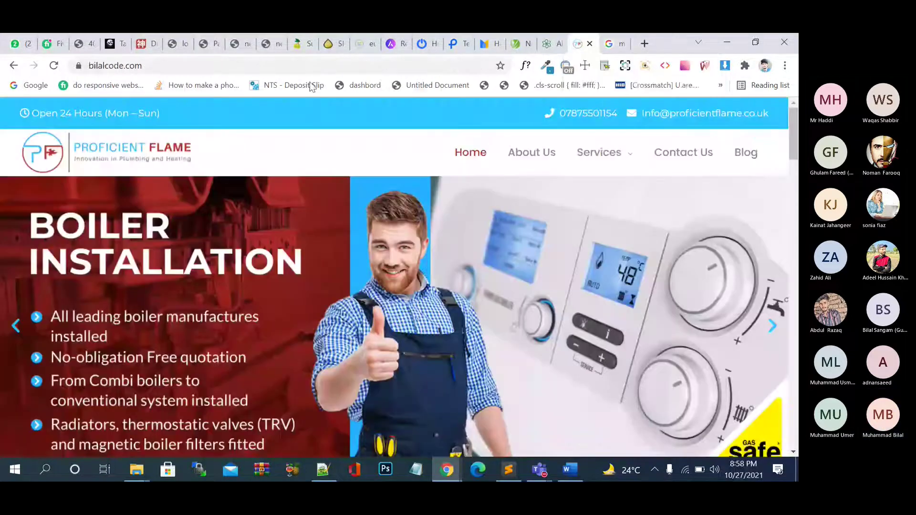
Return to the WordPress All Pages list and scroll through the site's pages.
left_click(179, 44)
left_click(210, 43)
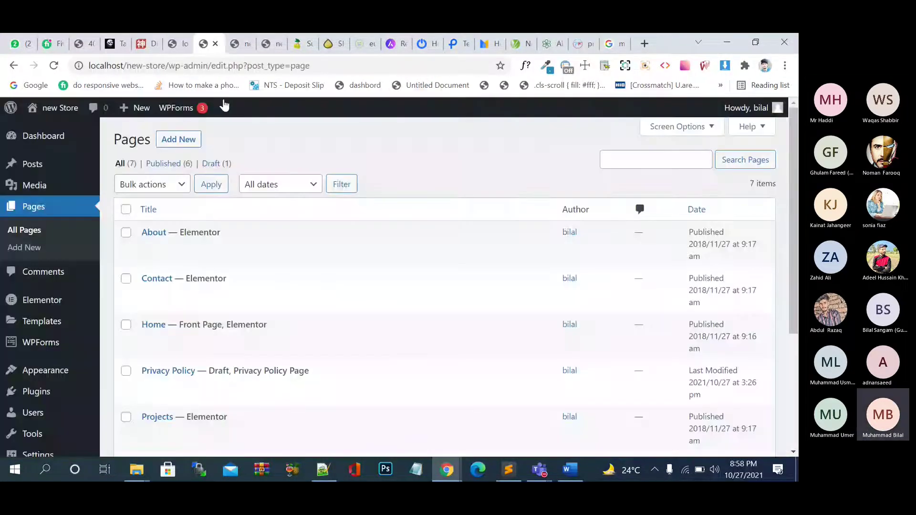
key("ctrl+Tab")
key("ctrl+shift+Tab")
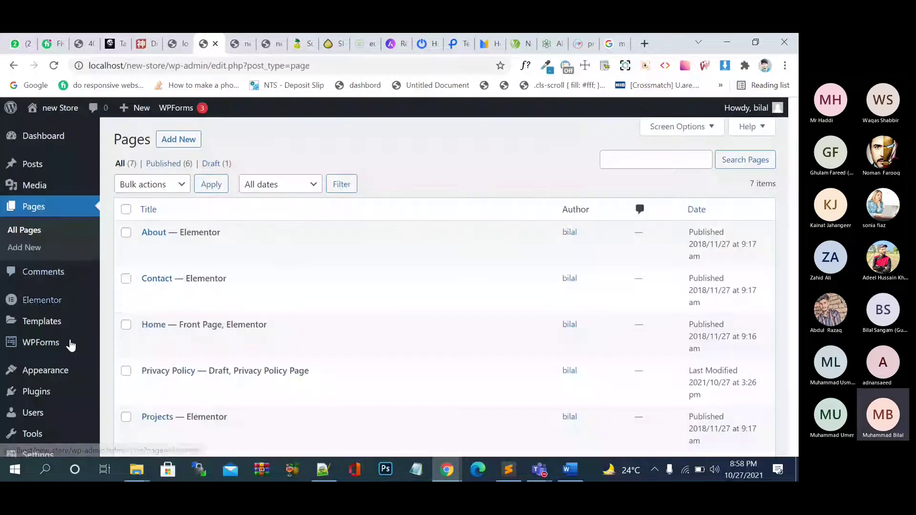
scroll(71, 346, "down", 3)
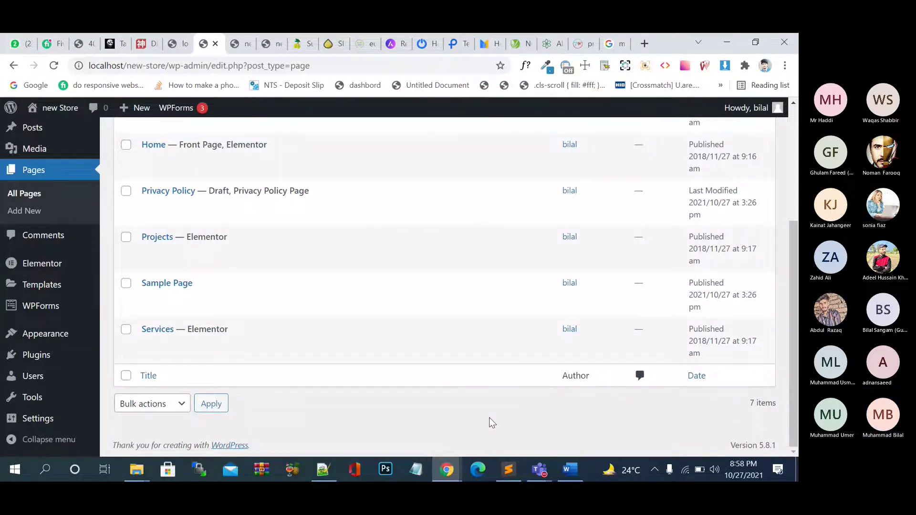
Move through the master card results and Proficient Flame tabs to the Fiverr order page.
left_click(615, 43)
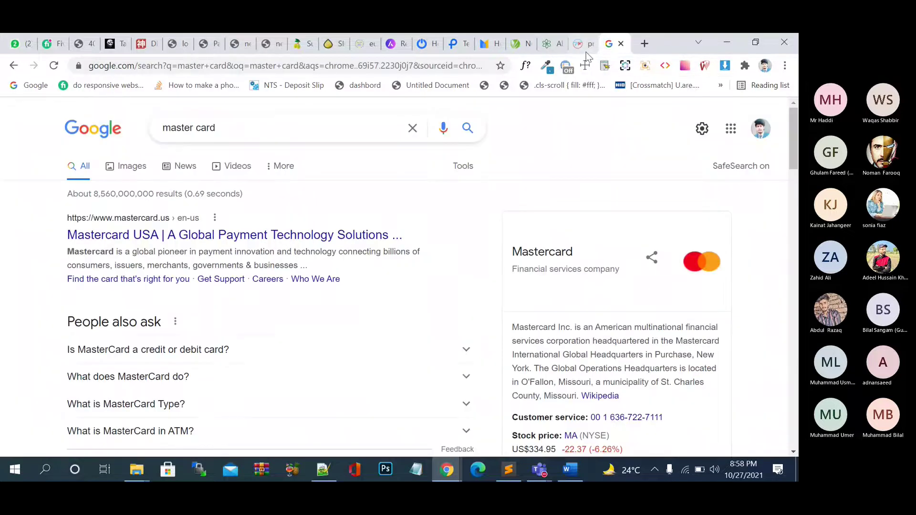
left_click(583, 44)
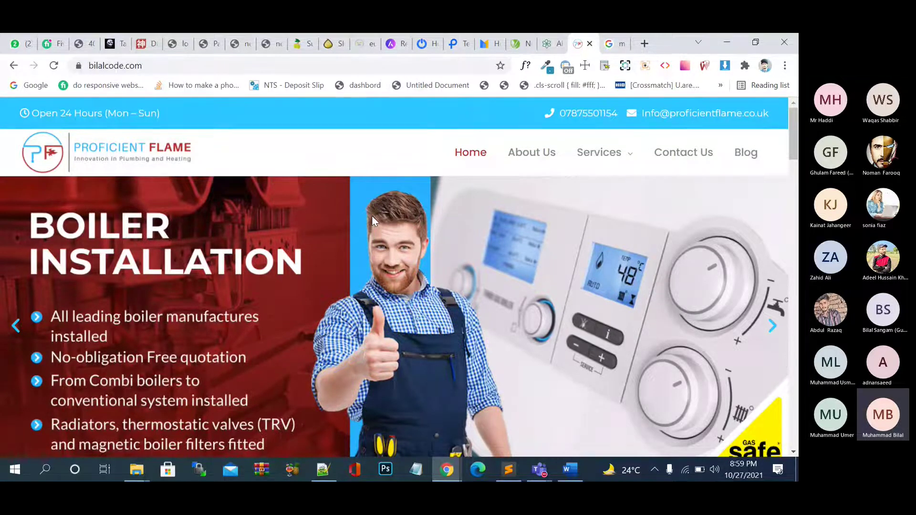
left_click(55, 44)
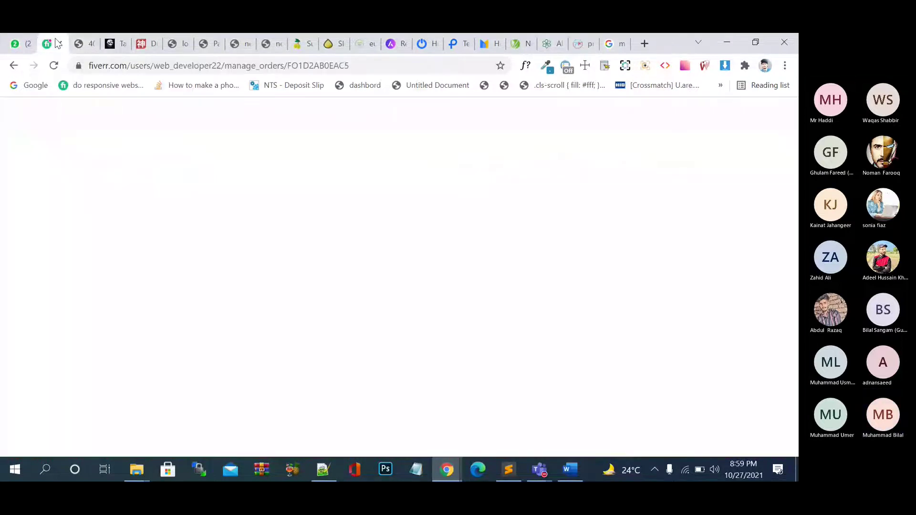
Scroll the Fiverr order messages, then start a new-tab search for 'what is capnel'.
scroll(437, 308, "up", 10)
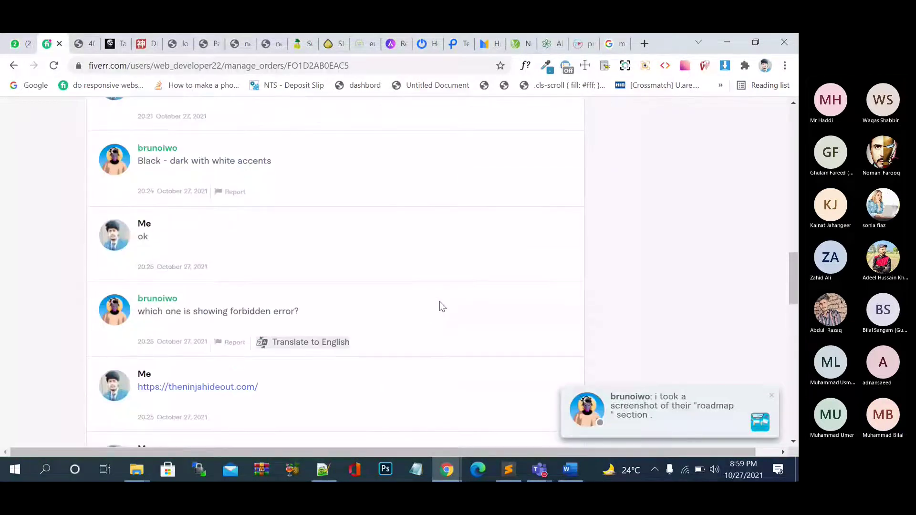
scroll(440, 302, "down", 3)
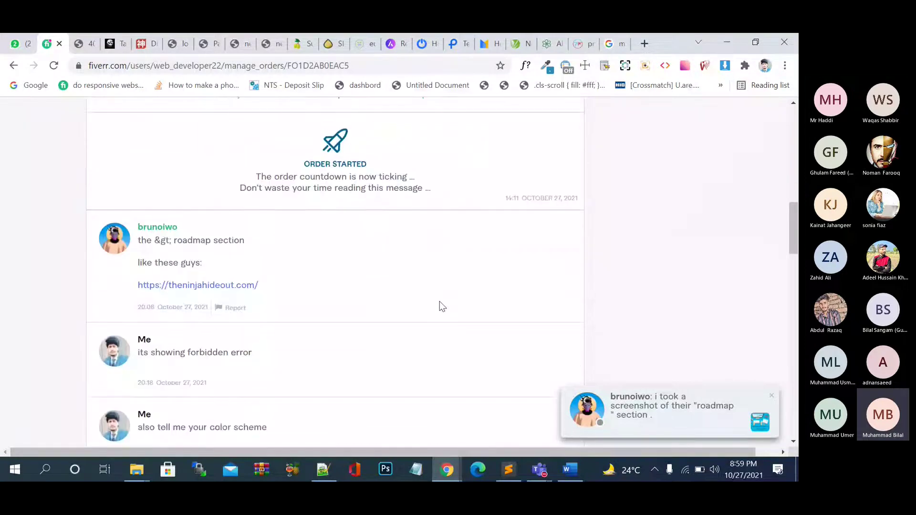
scroll(439, 302, "up", 3)
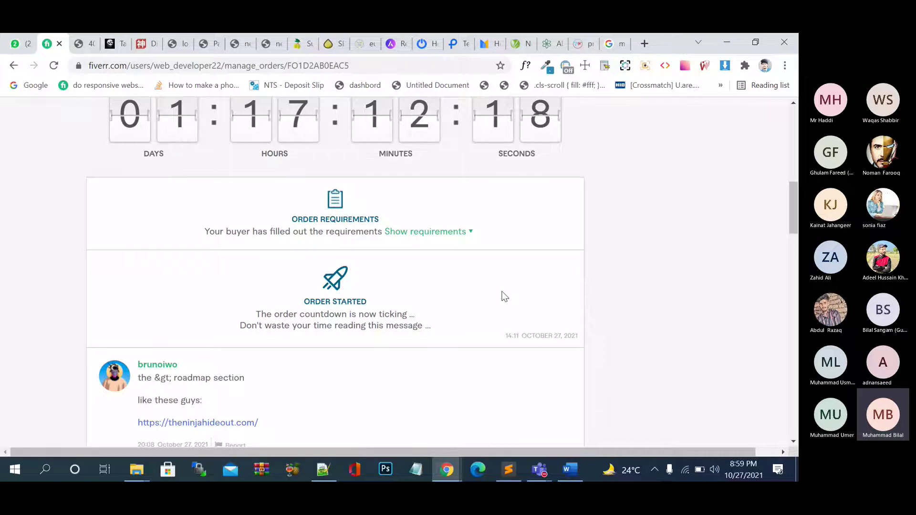
left_click(645, 44)
type("what i")
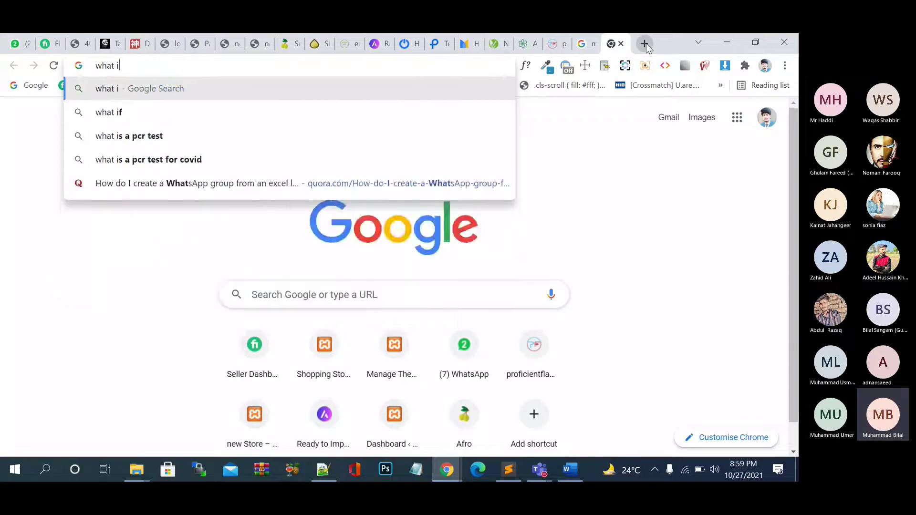
type("s capnel")
key("Return")
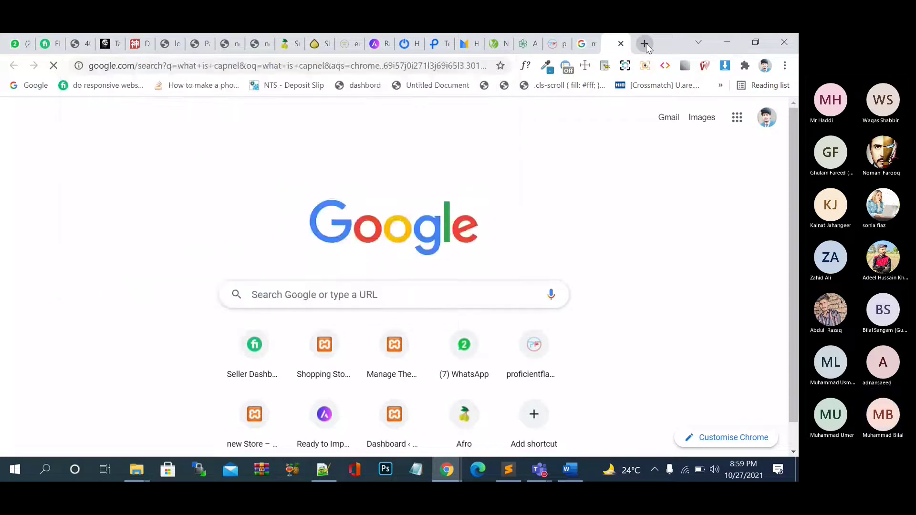
left_click(225, 220)
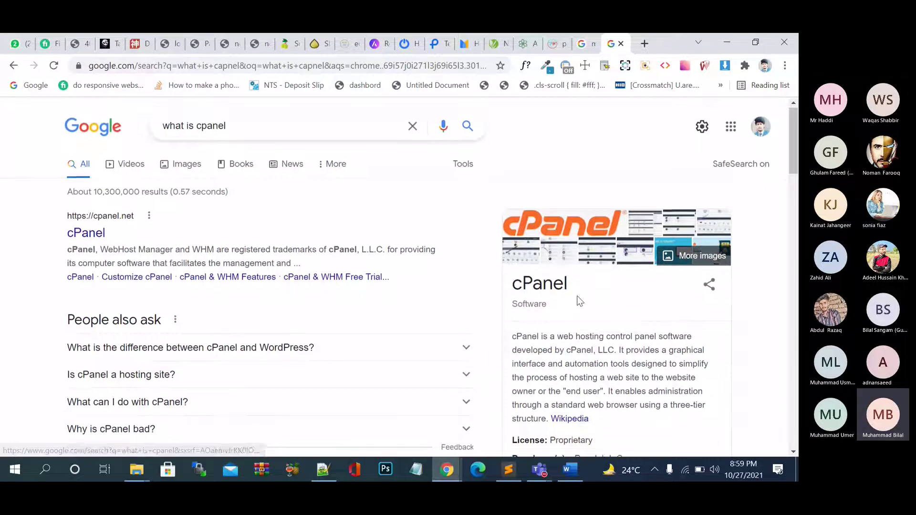
scroll(580, 300, "down", 1)
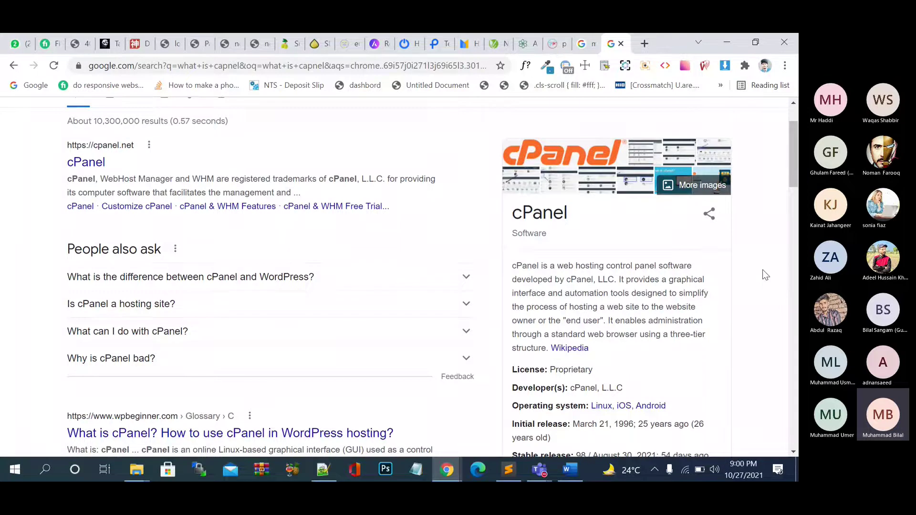
Search Google for 'godaddy' in a new tab and open the pk.godaddy.com result.
left_click(649, 44)
type("go")
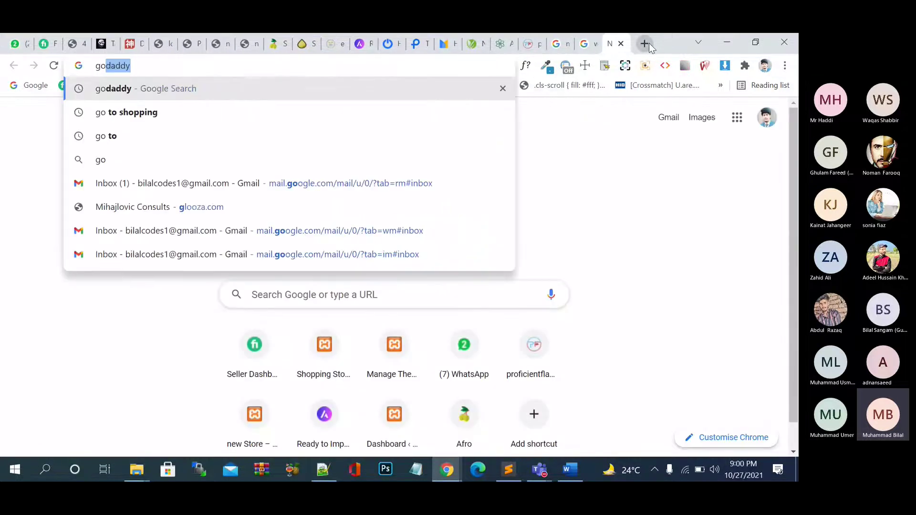
type("d")
key("Return")
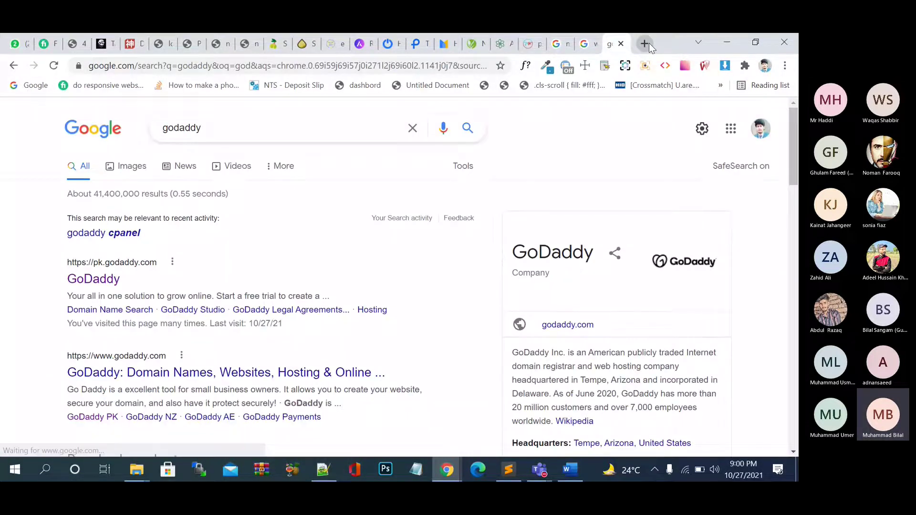
left_click(128, 275)
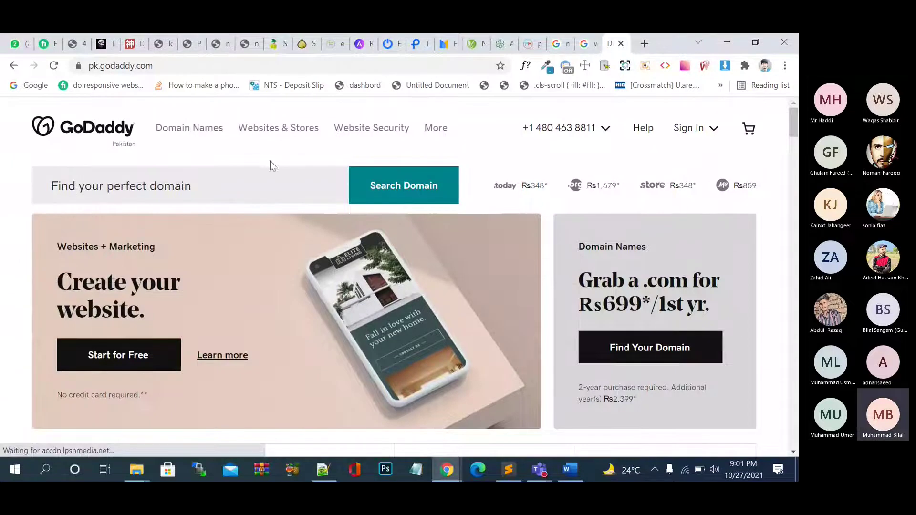
Sign in to the GoDaddy account using the browser's saved username and password.
left_click(689, 130)
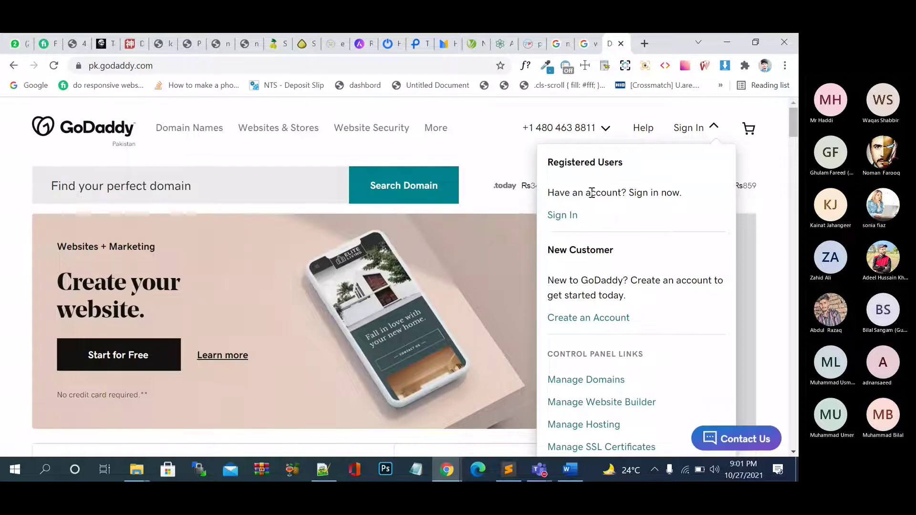
left_click(571, 217)
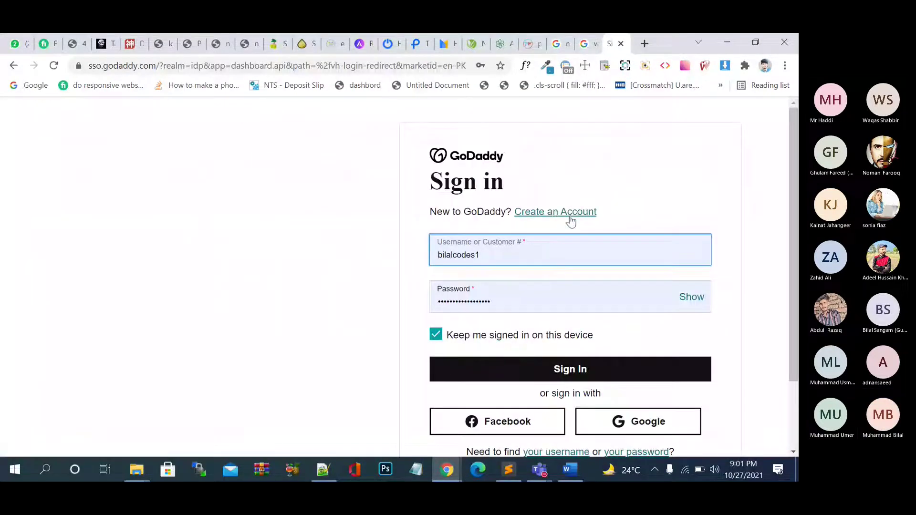
left_click(509, 255)
left_click(571, 282)
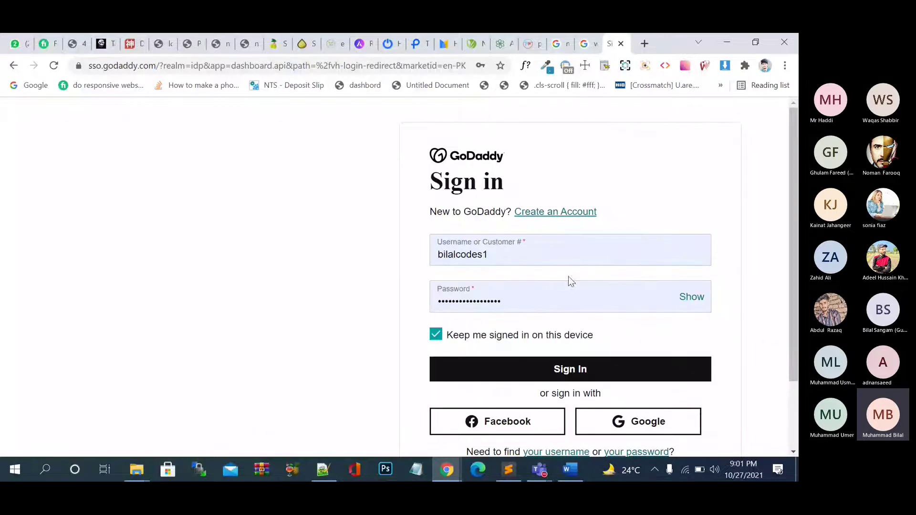
left_click(580, 370)
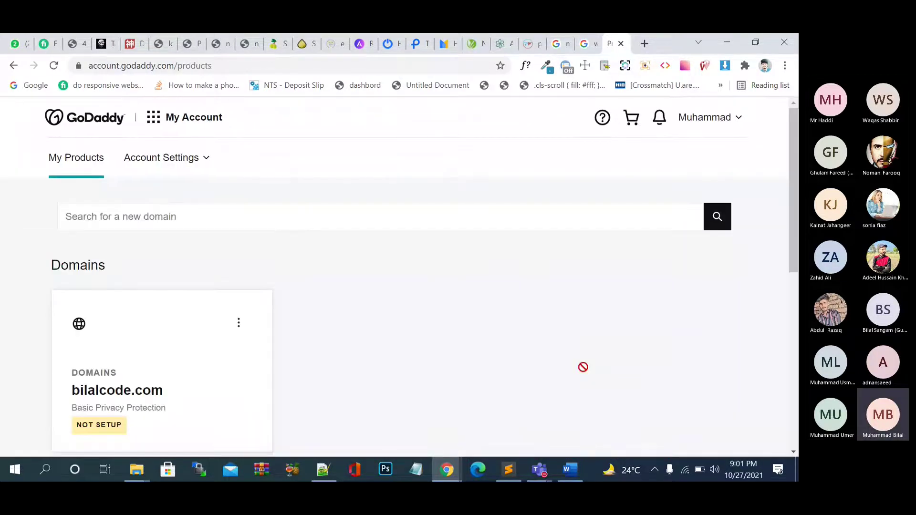
Find the registered .com domain under All Products and Services and open its Manage settings.
scroll(583, 367, "down", 2)
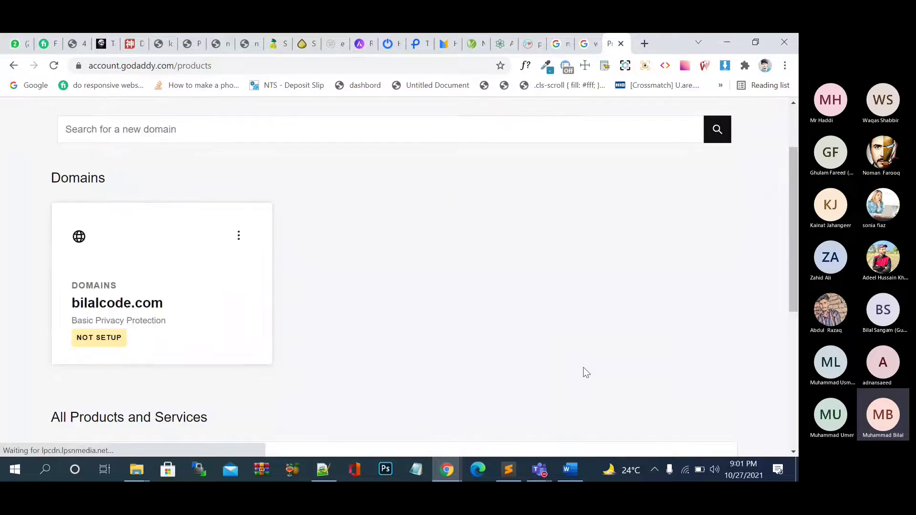
scroll(586, 372, "down", 3)
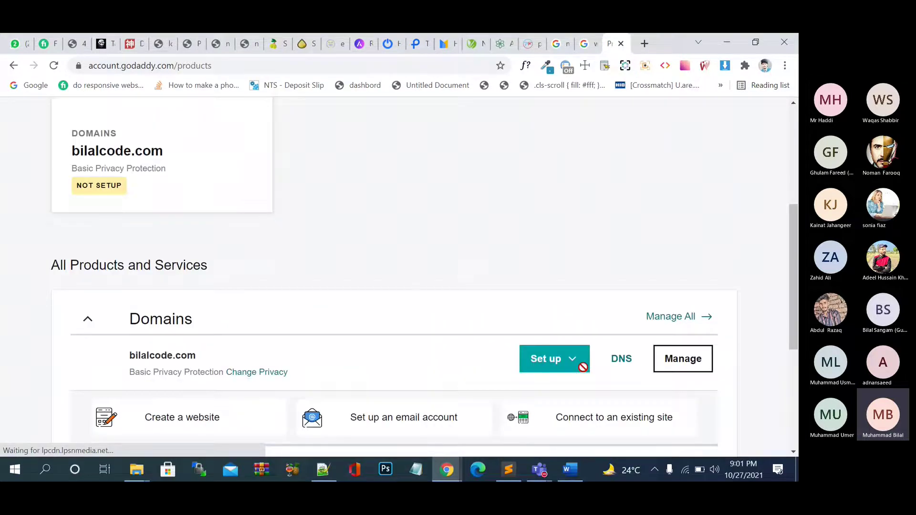
scroll(583, 366, "down", 1)
scroll(583, 367, "up", 3)
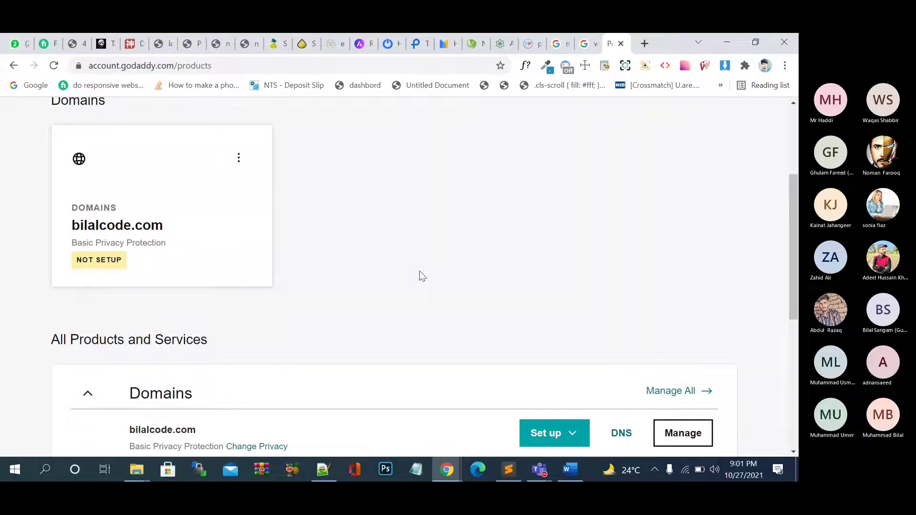
scroll(419, 271, "down", 2)
scroll(422, 275, "down", 3)
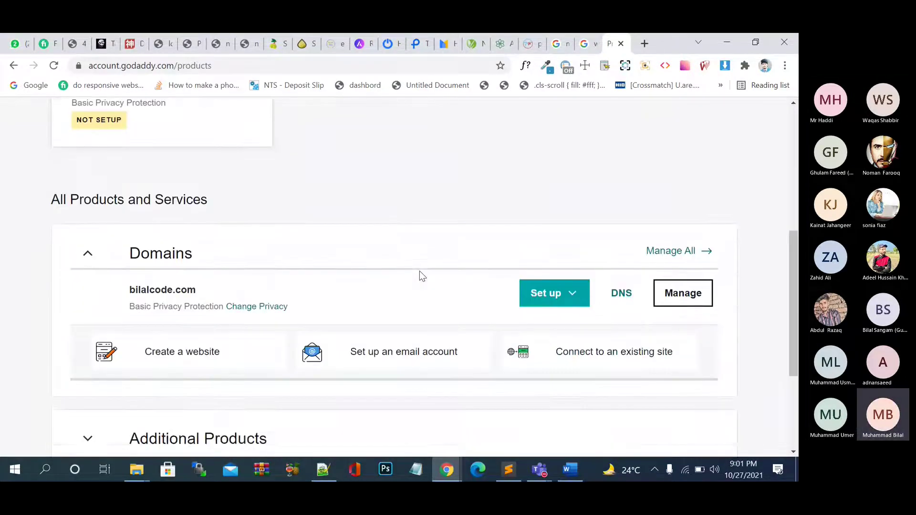
scroll(371, 274, "down", 1)
scroll(358, 272, "down", 1)
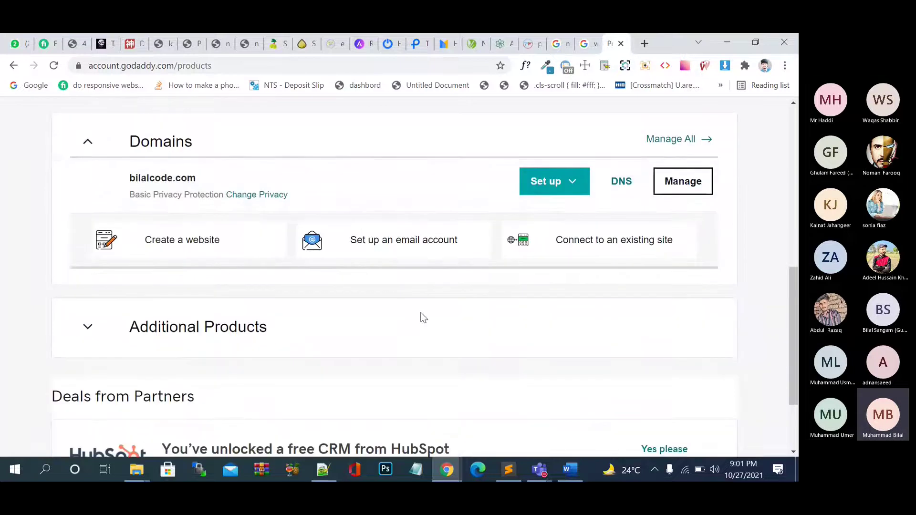
scroll(423, 317, "down", 1)
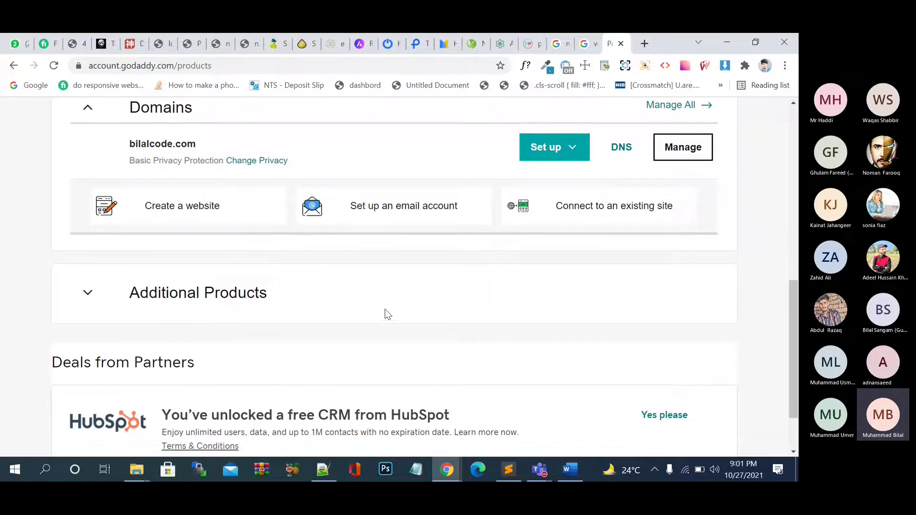
scroll(315, 305, "up", 1)
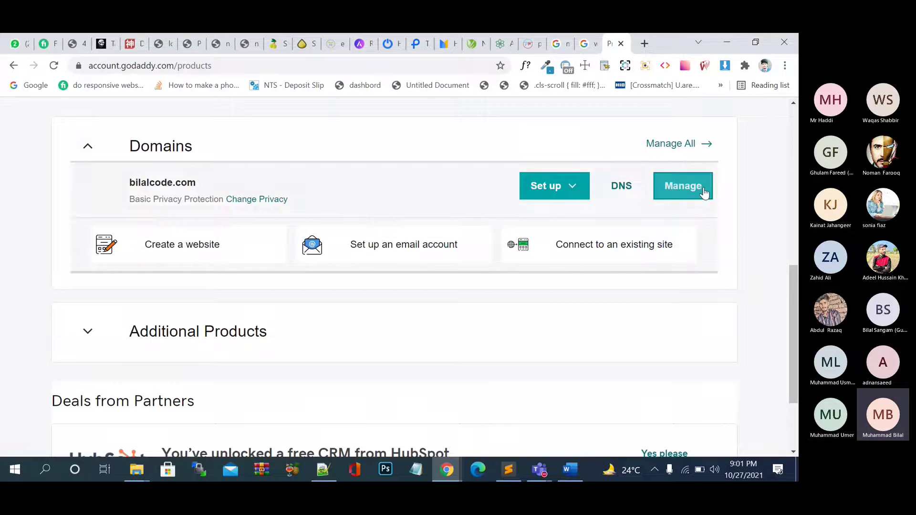
left_click(699, 187)
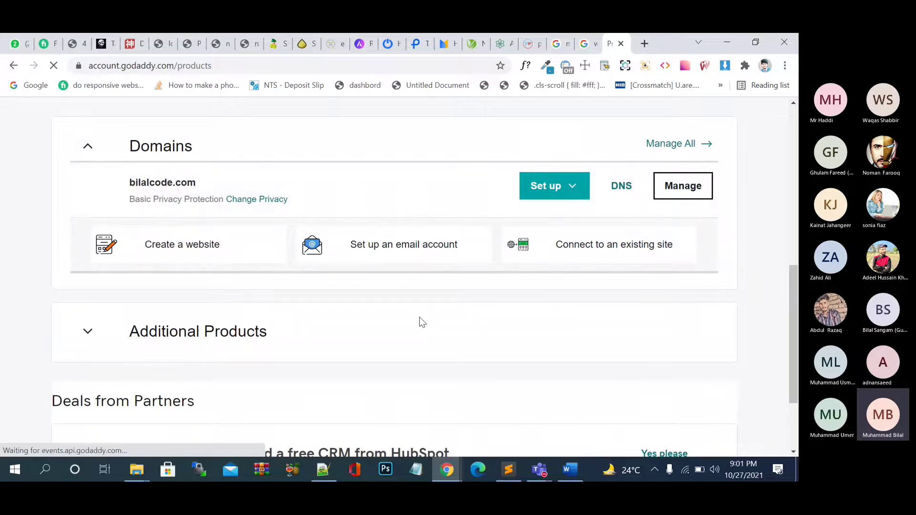
left_click(674, 197)
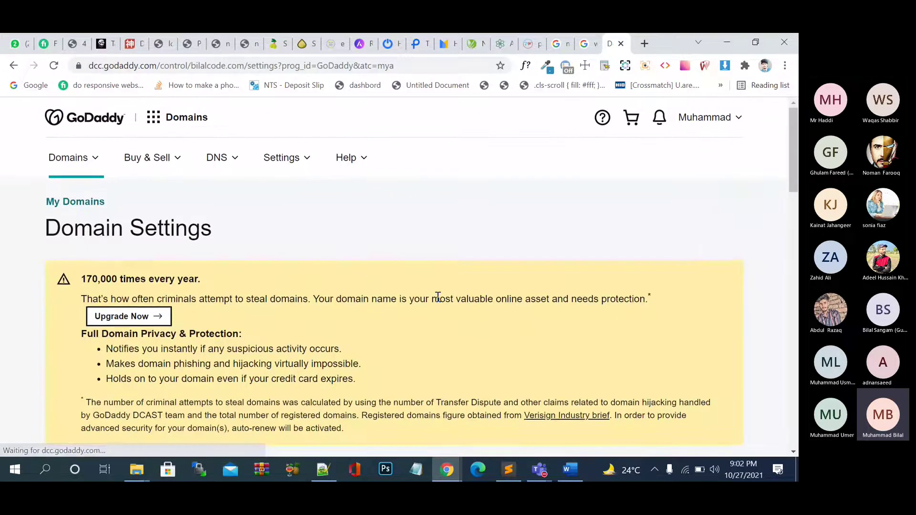
Look over Domain Settings, then go to Hosting & WordPress from the apps grid.
scroll(437, 296, "down", 8)
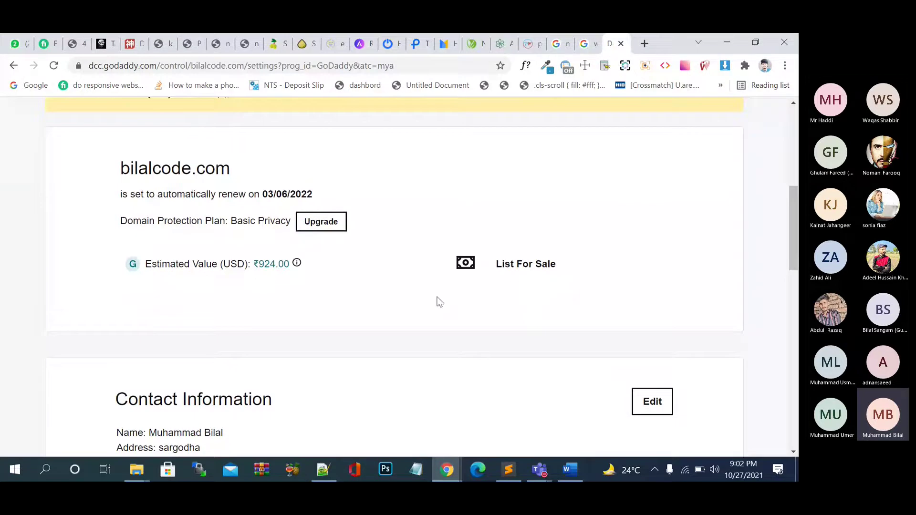
scroll(439, 301, "down", 10)
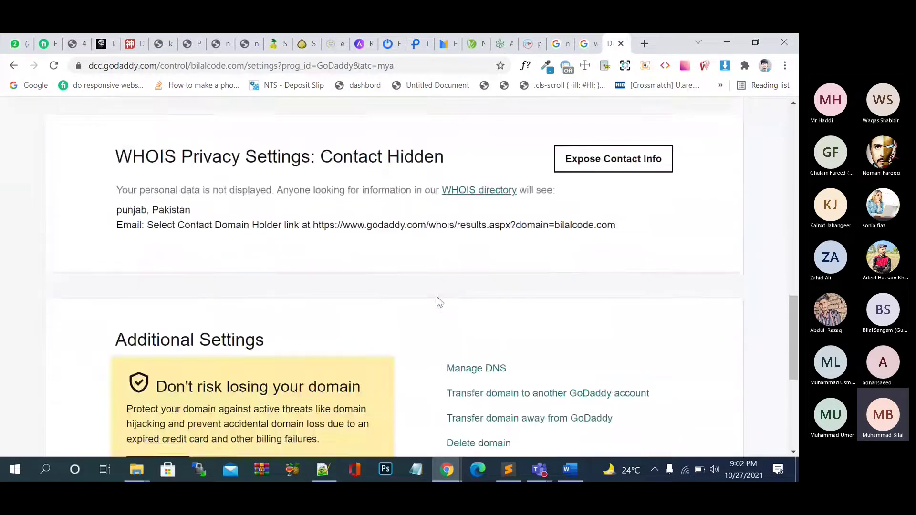
scroll(440, 301, "down", 5)
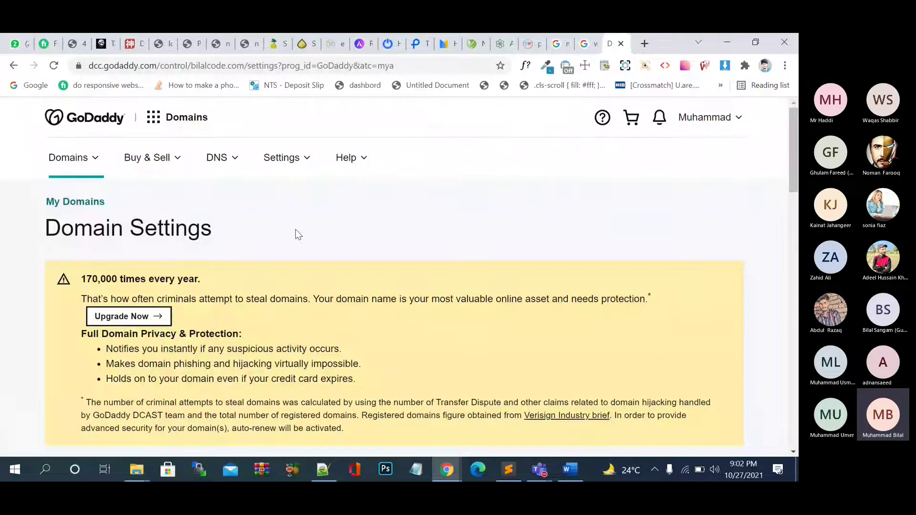
left_click(180, 158)
left_click(331, 228)
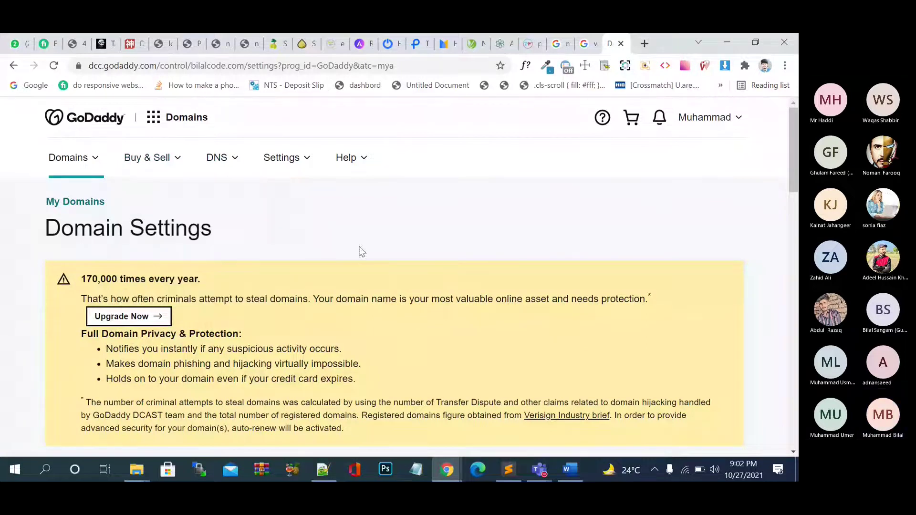
left_click(154, 117)
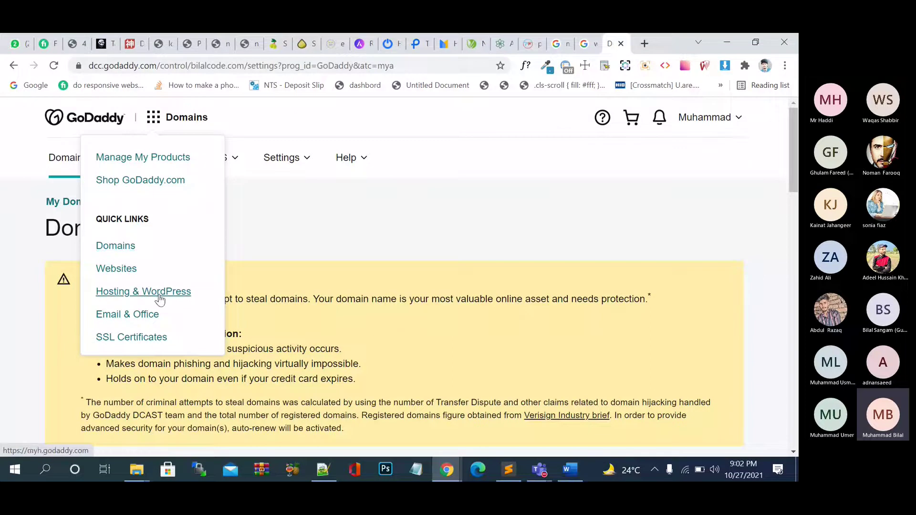
left_click(159, 296)
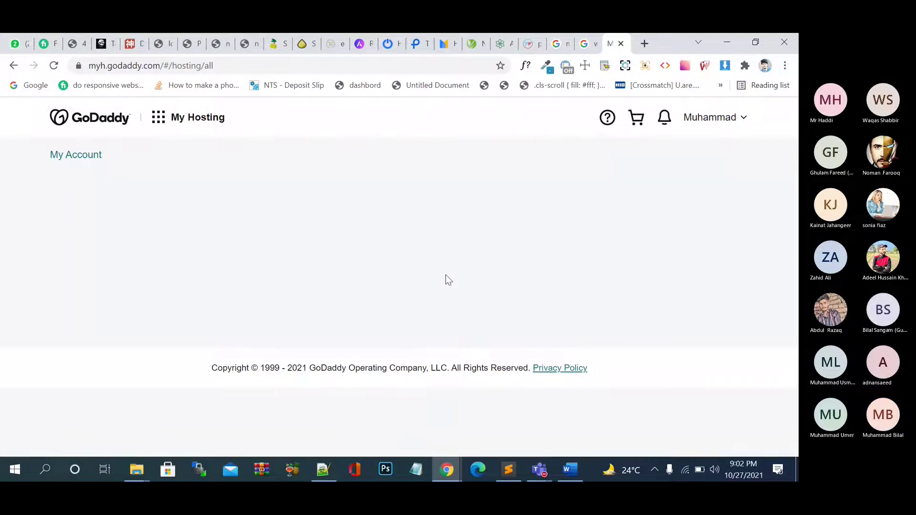
Go back to the My Products overview with the domain listed, then open a new browser tab.
left_click(80, 158)
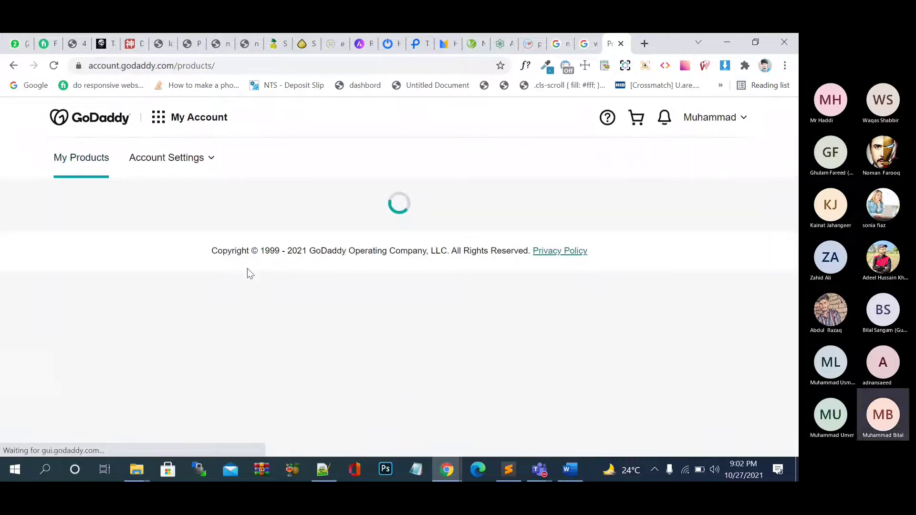
scroll(247, 270, "down", 3)
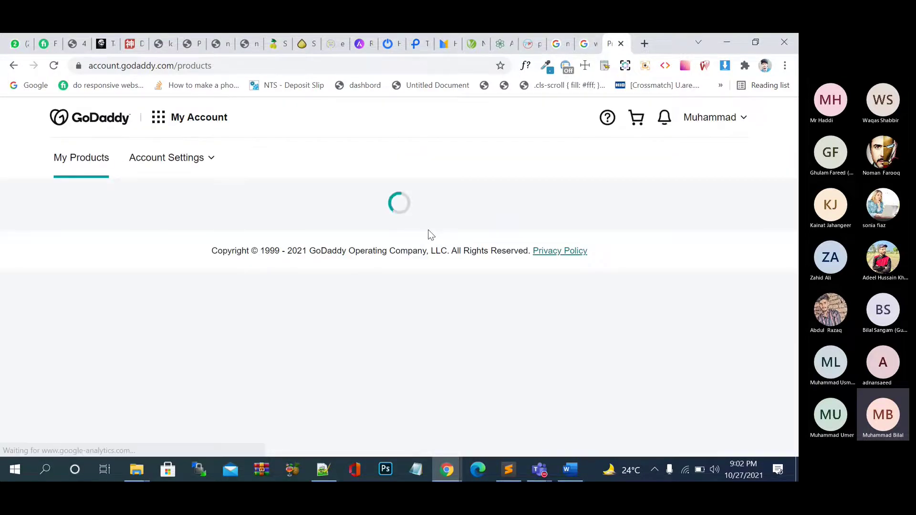
scroll(428, 230, "down", 5)
left_click(644, 43)
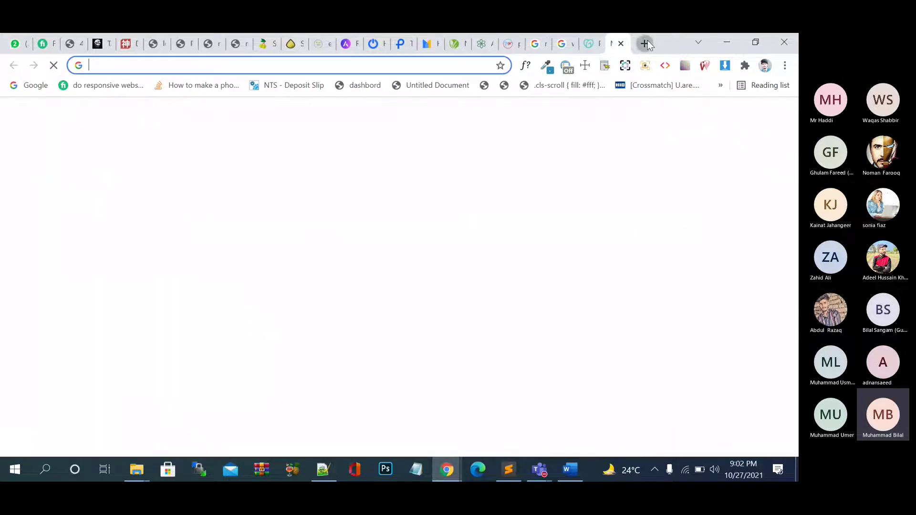
Search Google for 'bluehost' and open the bluehost.com result.
type("blue")
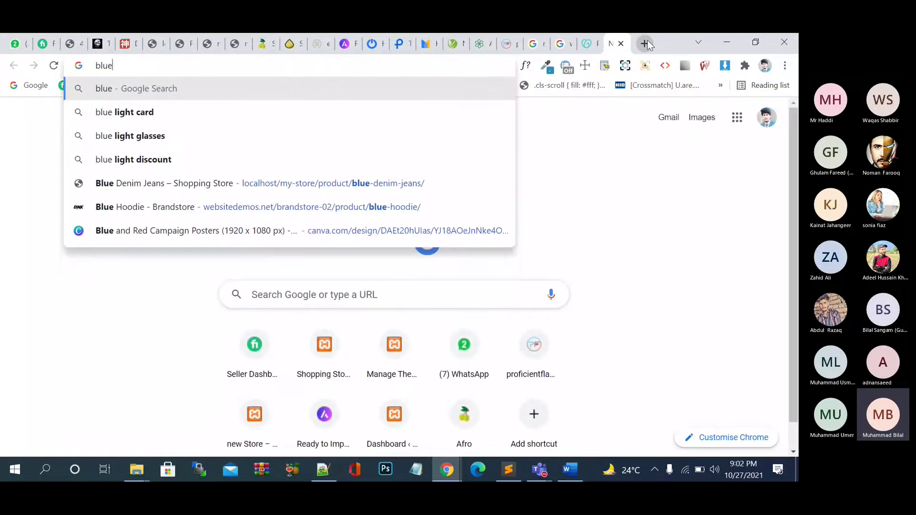
type("host")
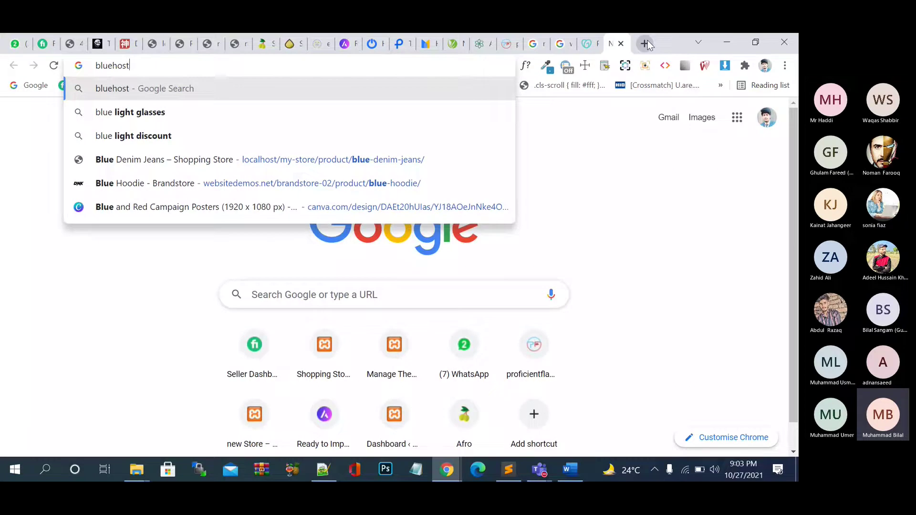
key("Return")
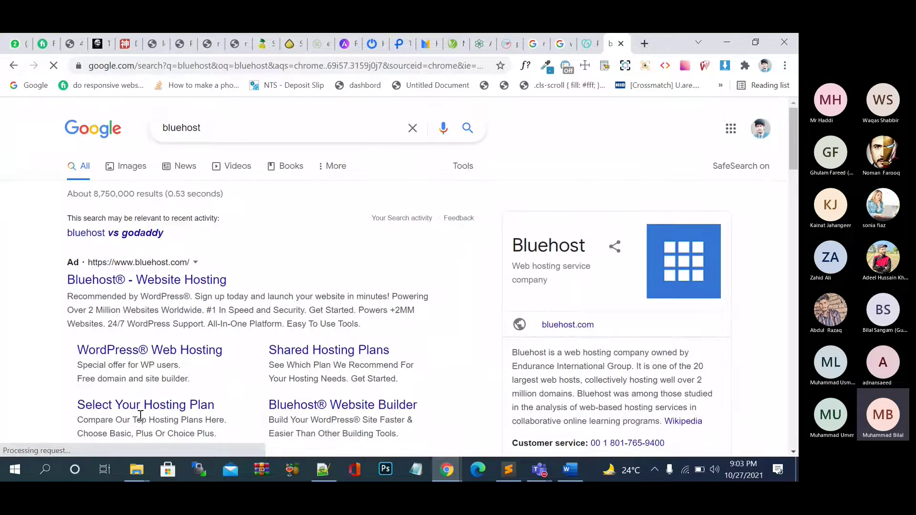
scroll(140, 415, "down", 4)
left_click(213, 289)
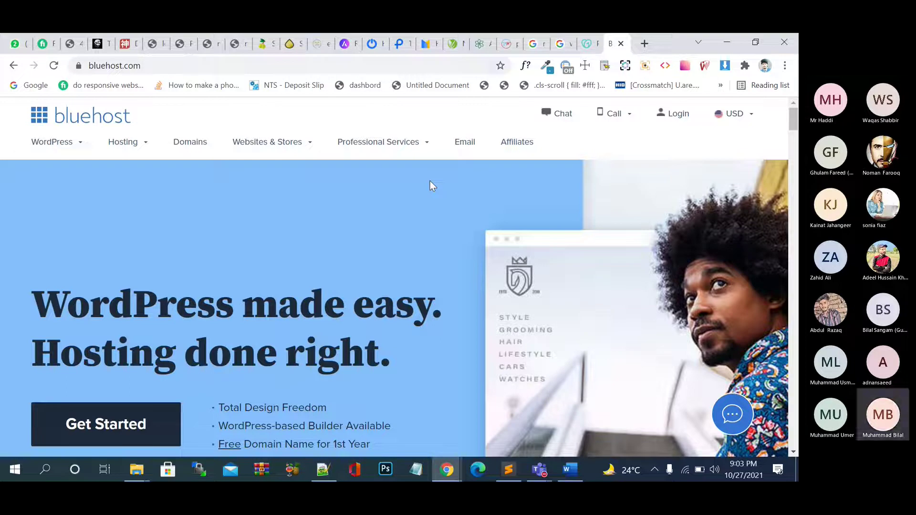
Log in to Bluehost through Hosting Login using the saved credentials.
left_click(672, 122)
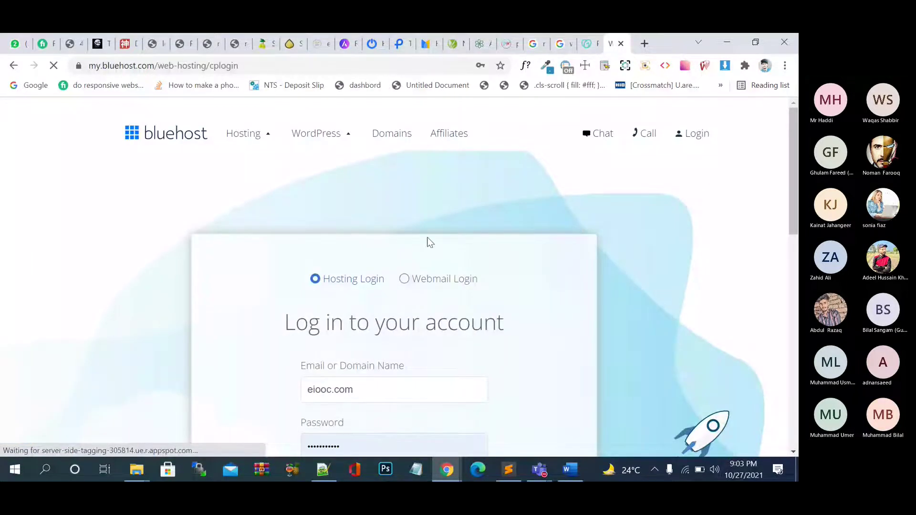
scroll(427, 242, "down", 4)
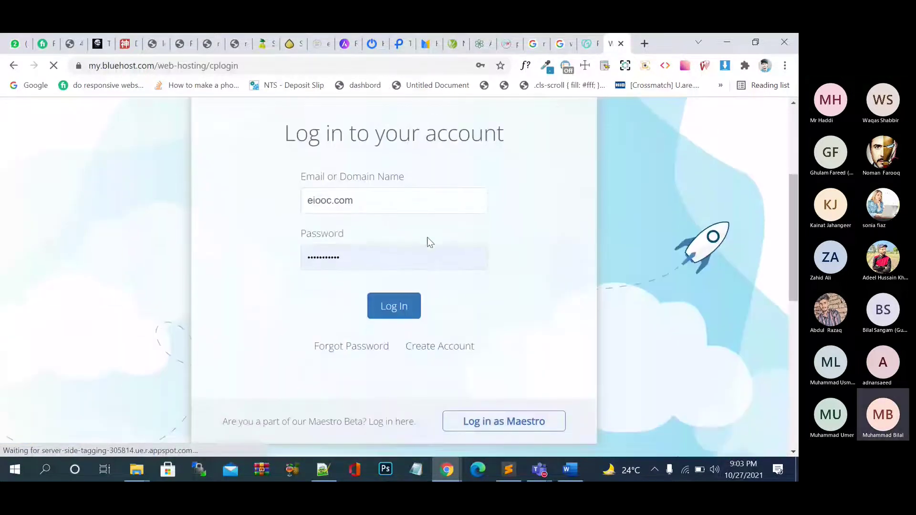
left_click(395, 308)
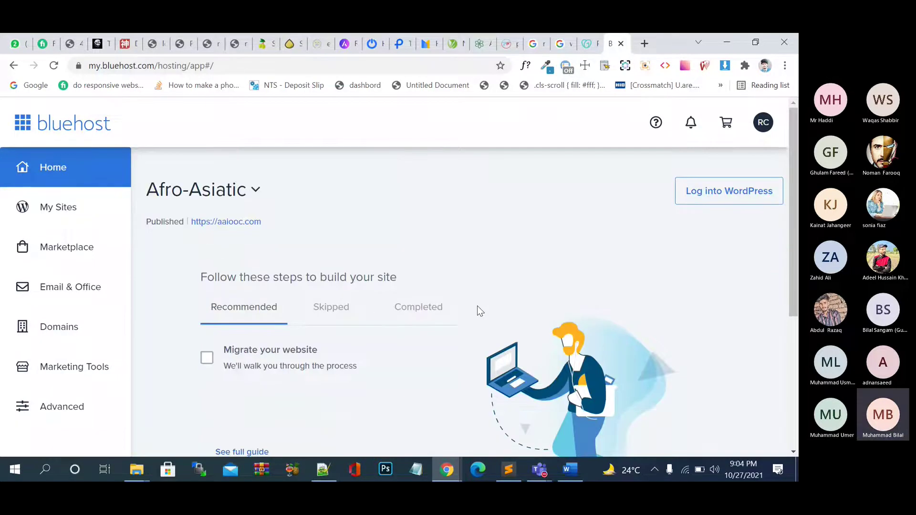
Open the Advanced section in the Bluehost sidebar to load cPanel.
scroll(477, 307, "down", 2)
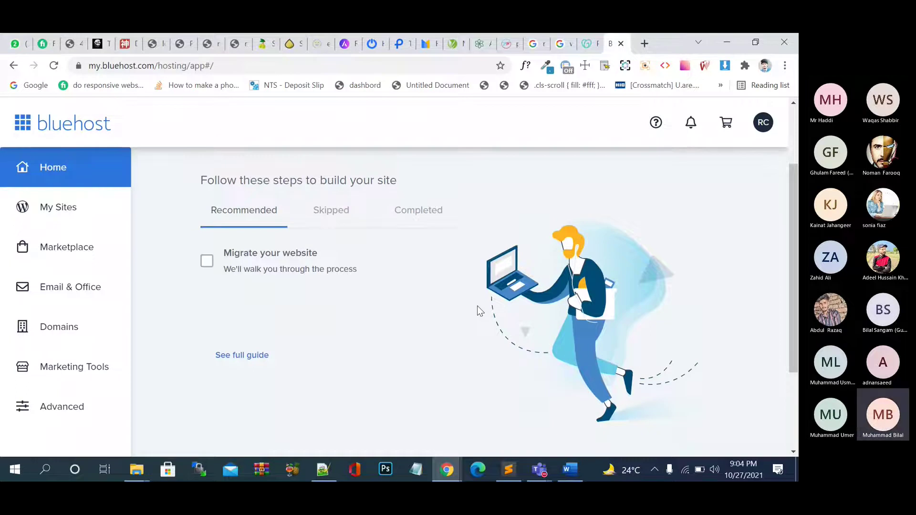
scroll(477, 305, "up", 2)
left_click(43, 411)
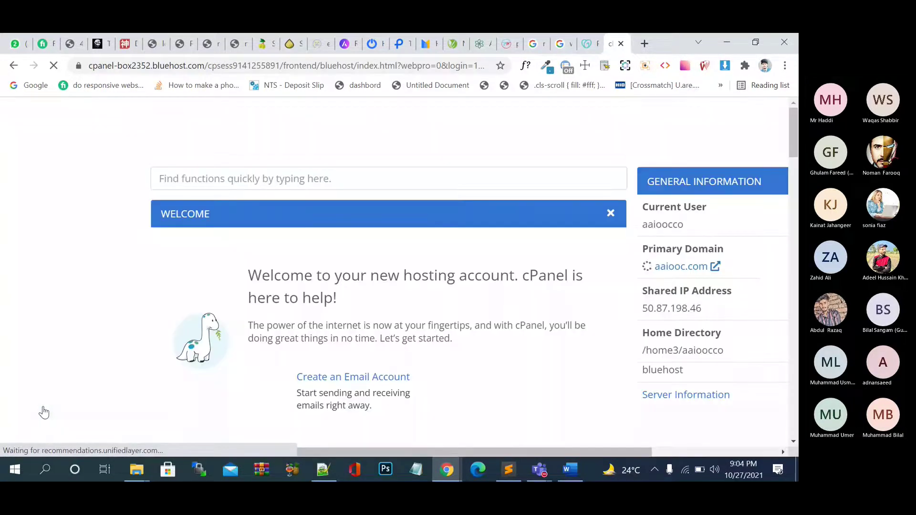
scroll(387, 279, "down", 7)
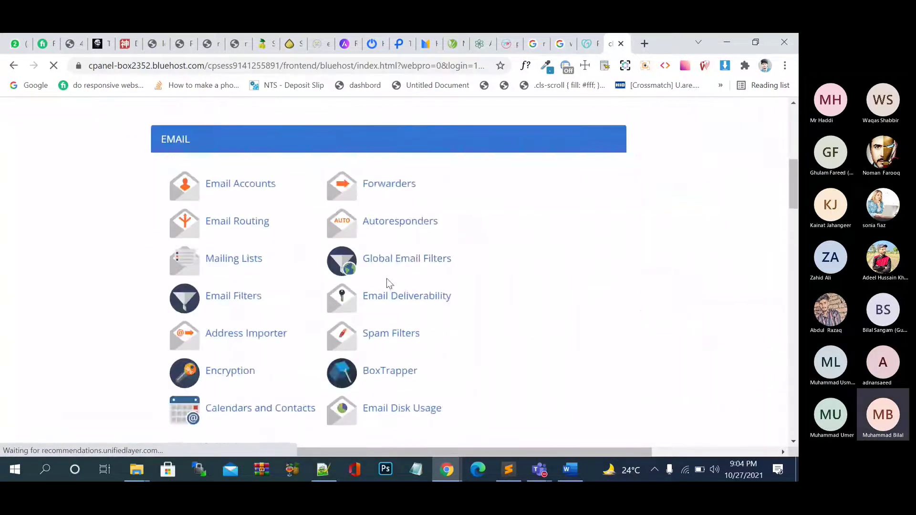
scroll(387, 282, "down", 15)
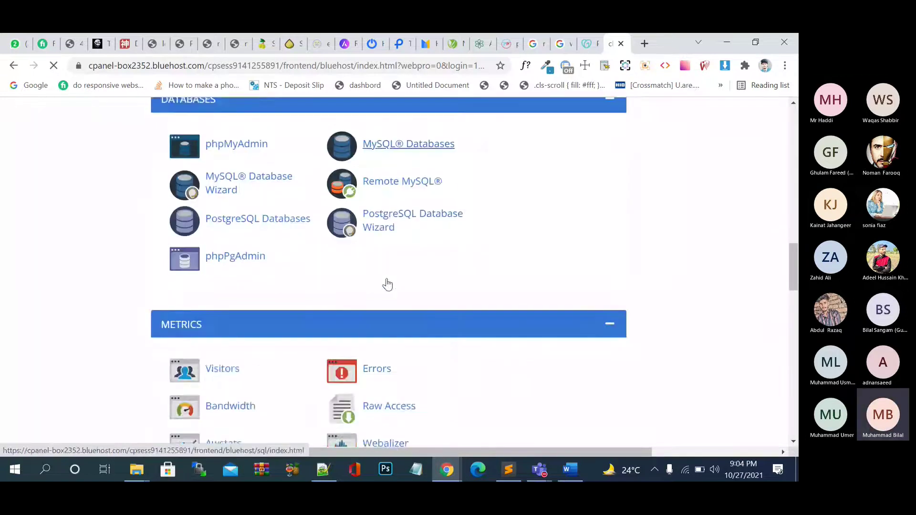
scroll(387, 282, "down", 15)
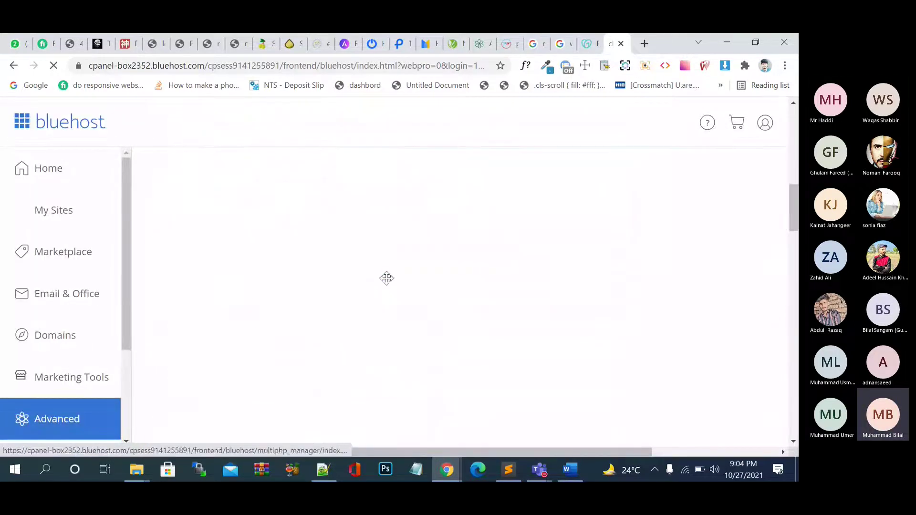
scroll(386, 278, "up", 20)
scroll(388, 279, "down", 6)
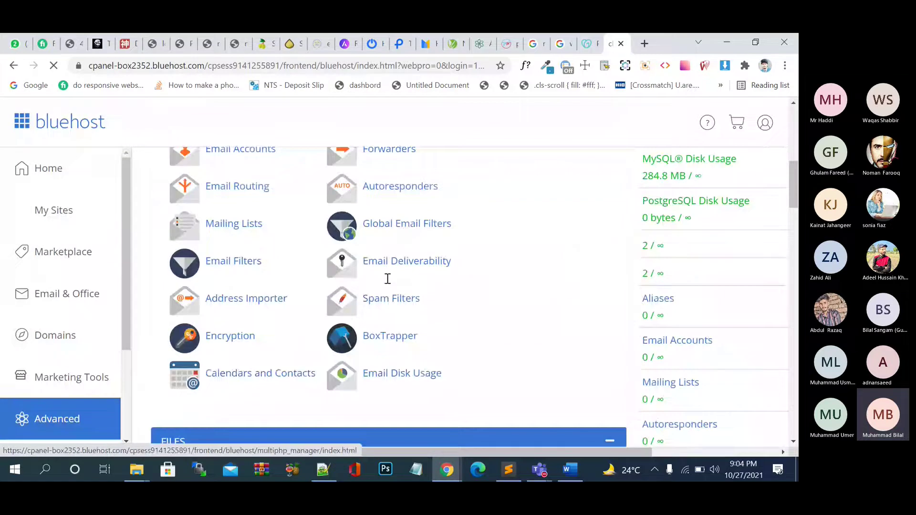
scroll(387, 279, "down", 7)
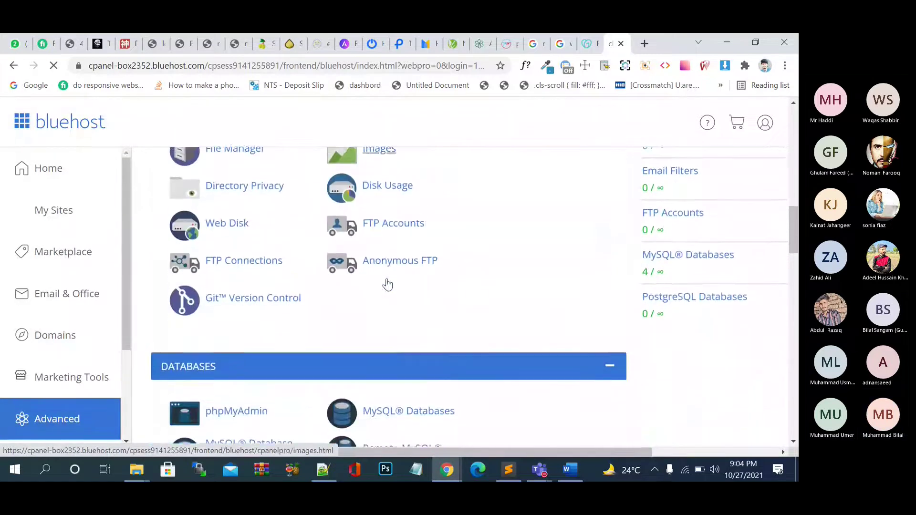
scroll(466, 288, "up", 2)
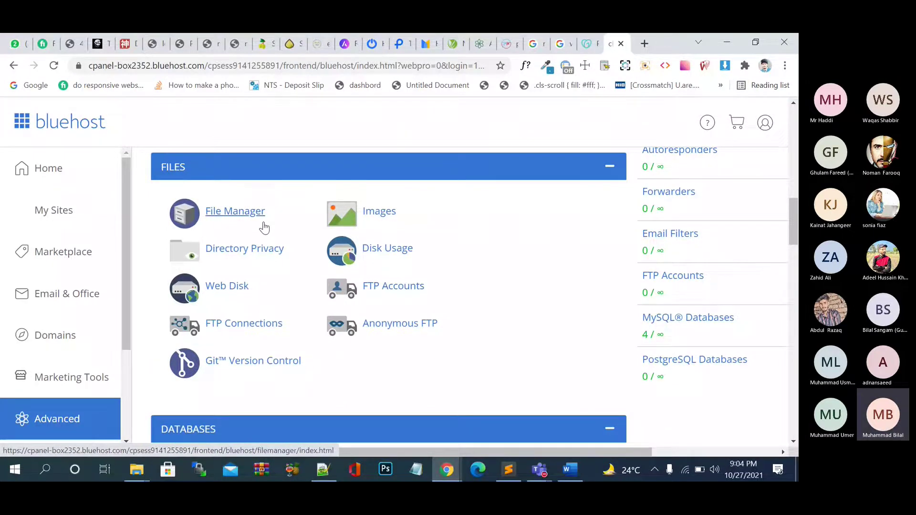
scroll(451, 321, "down", 3)
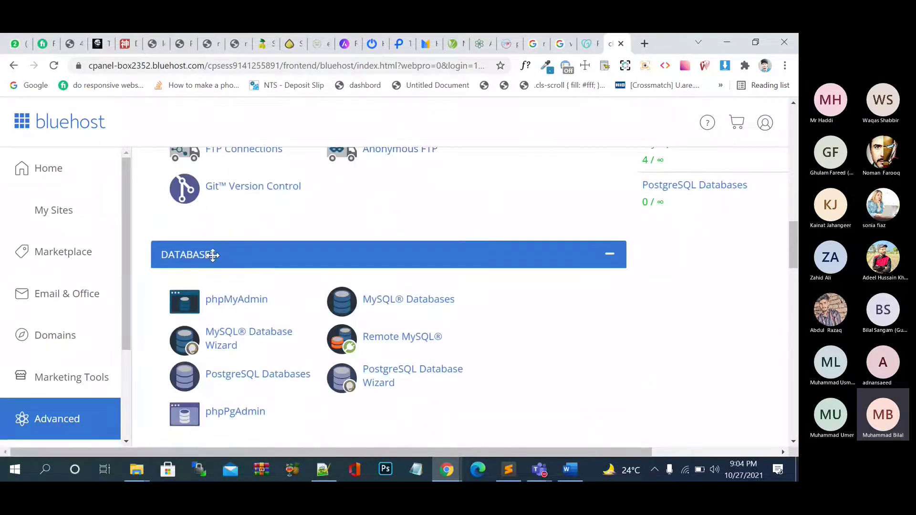
scroll(212, 255, "up", 4)
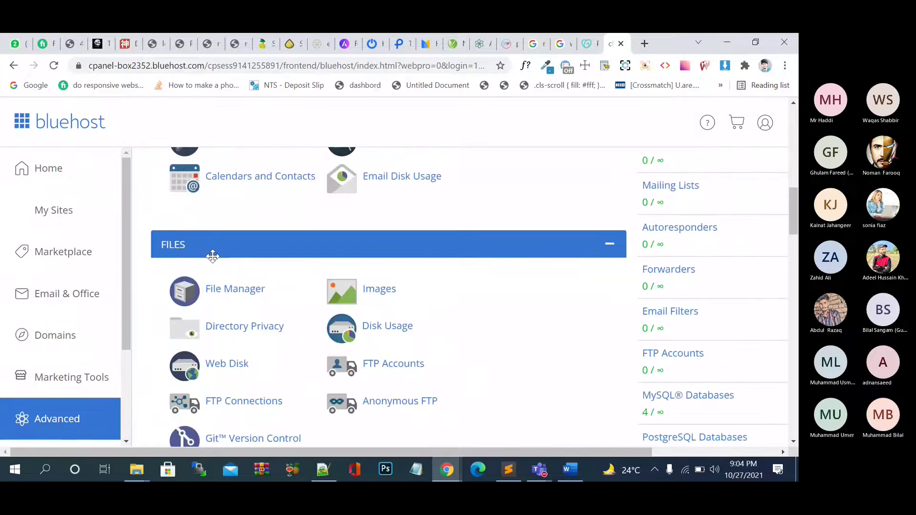
scroll(239, 278, "down", 1)
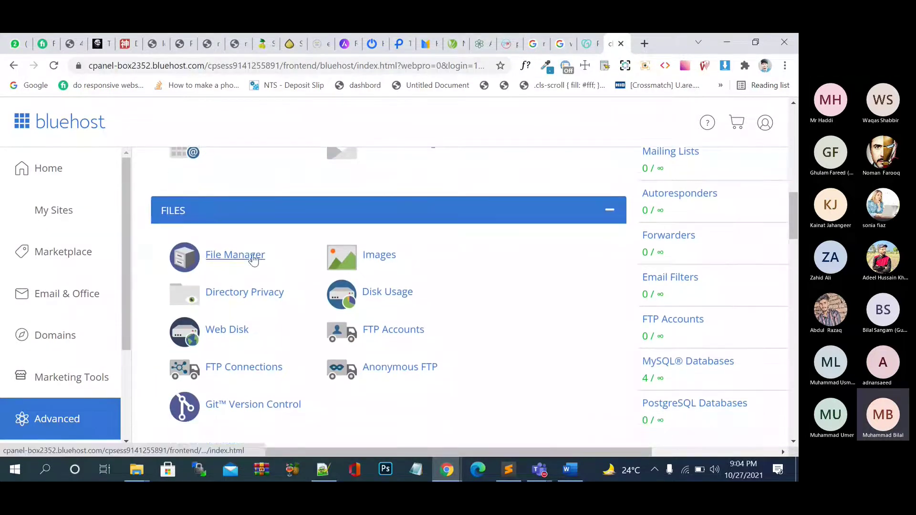
scroll(254, 260, "down", 6)
scroll(251, 259, "up", 2)
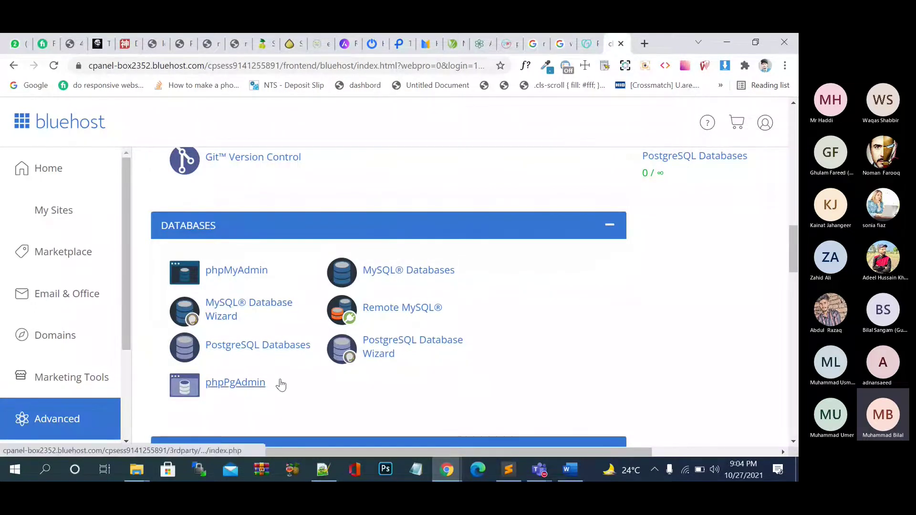
scroll(423, 400, "up", 1)
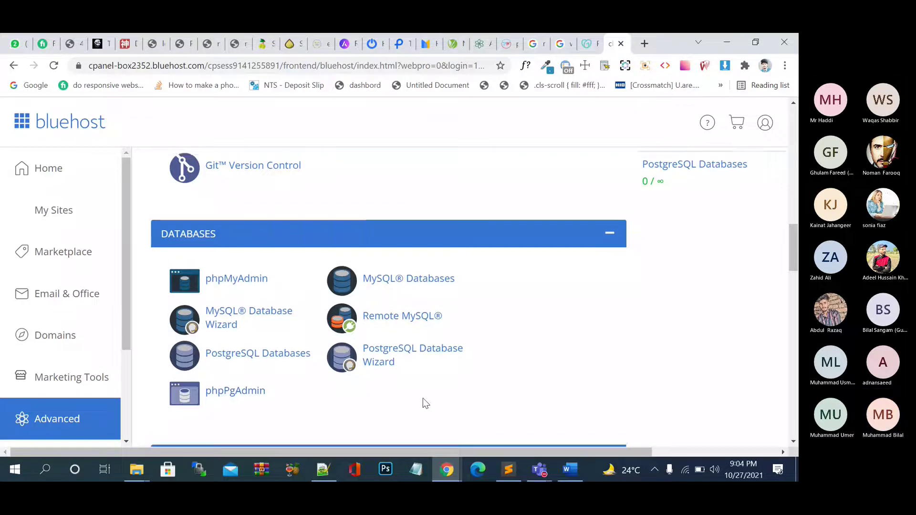
scroll(422, 397, "up", 8)
scroll(423, 398, "down", 20)
scroll(426, 403, "down", 1)
scroll(425, 404, "up", 20)
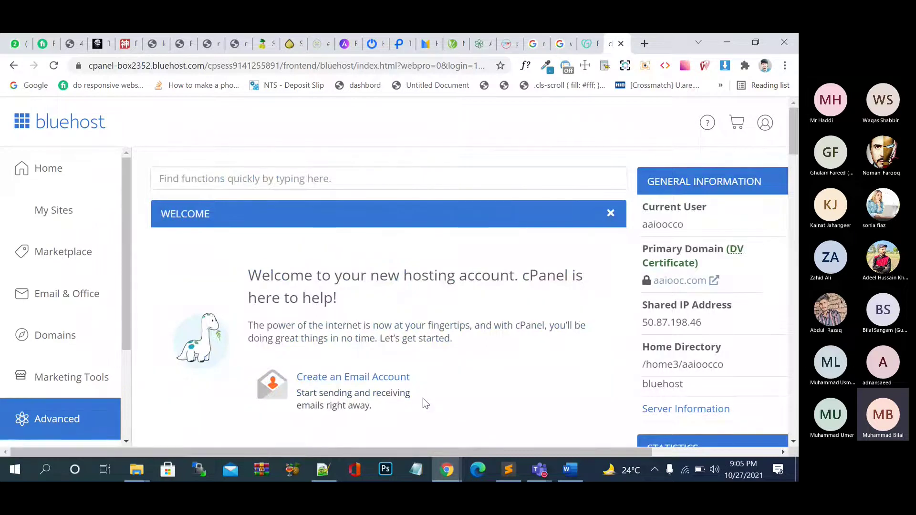
Close the cPanel, GoDaddy, search-result and demo-site tabs, then start a fresh blank tab.
left_click(620, 44)
left_click(622, 45)
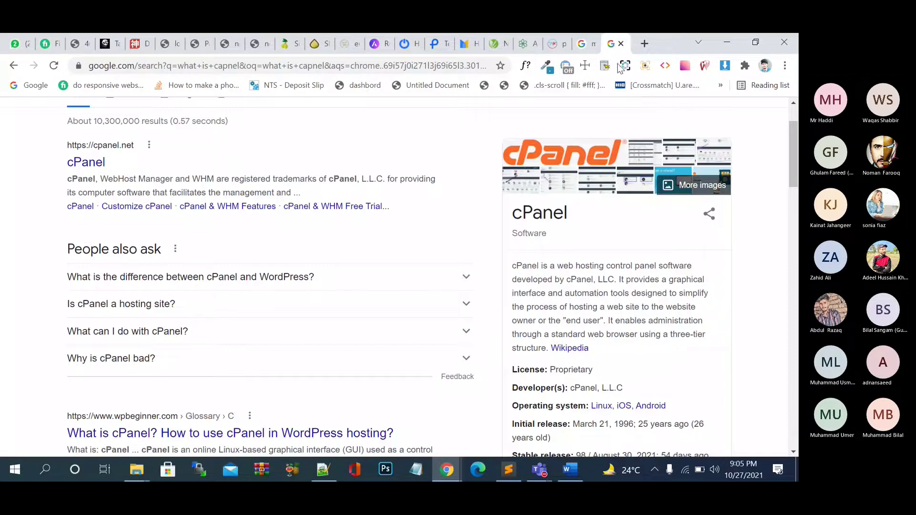
left_click(621, 44)
left_click(621, 43)
left_click(622, 44)
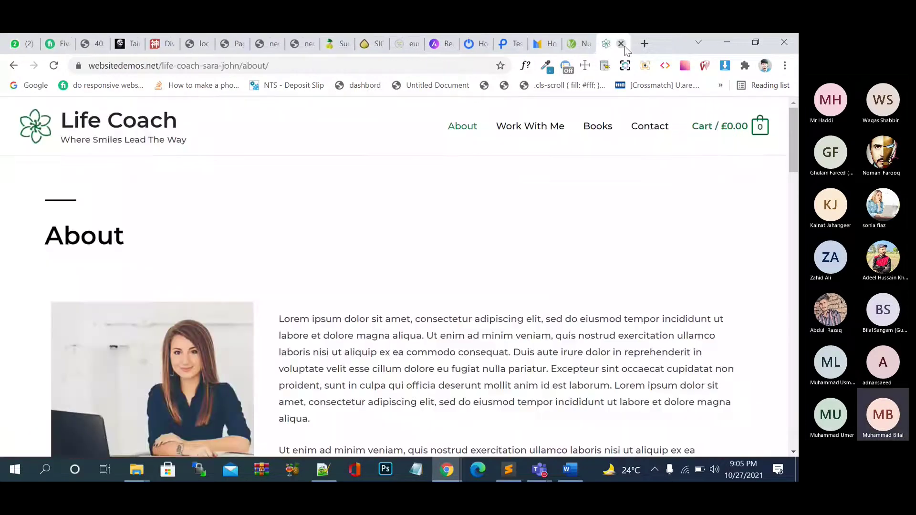
left_click(621, 44)
left_click(622, 43)
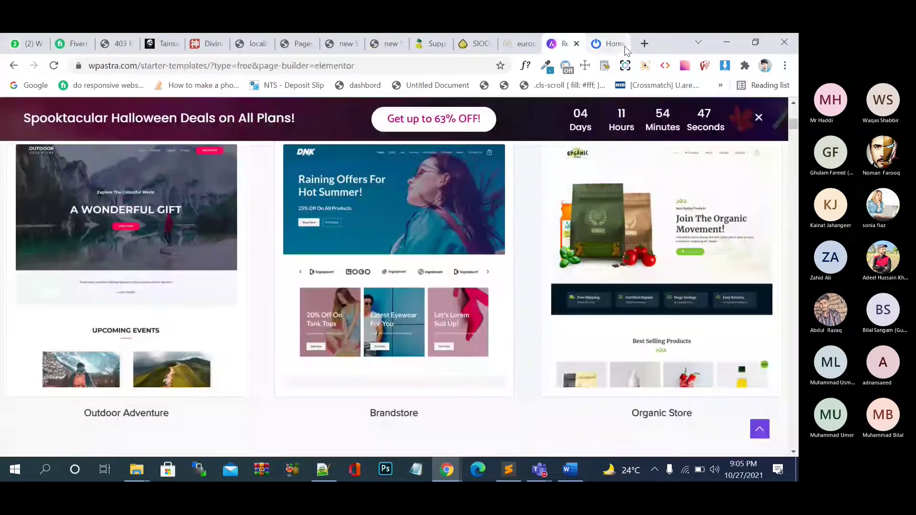
left_click(621, 44)
left_click(622, 44)
left_click(621, 44)
left_click(621, 44)
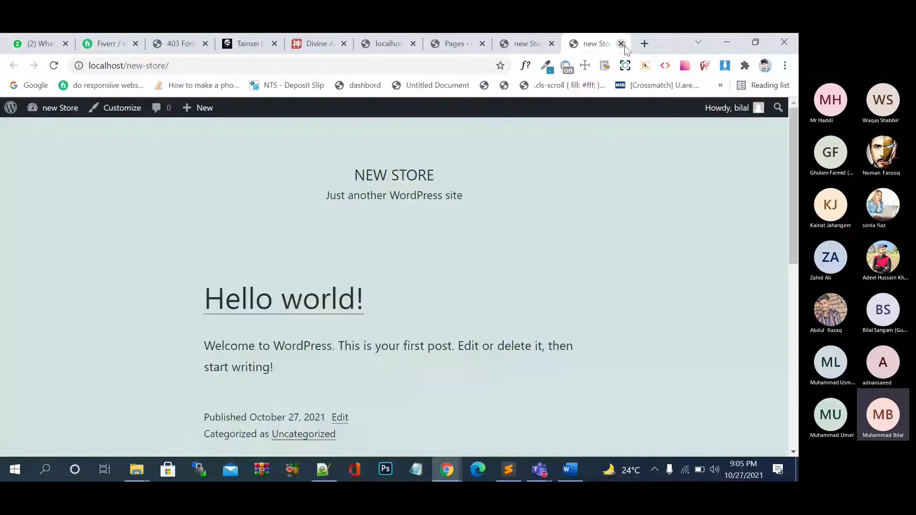
left_click(622, 44)
left_click(621, 44)
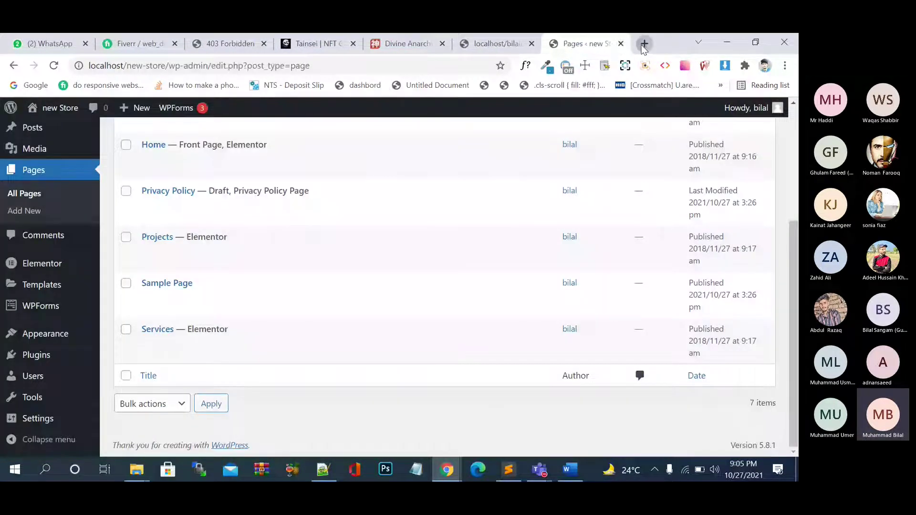
left_click(644, 43)
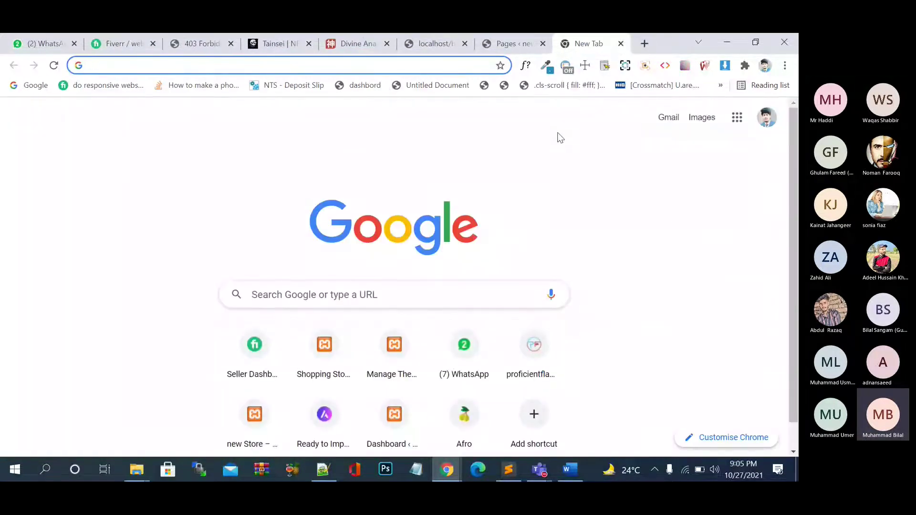
Enter the Proficient Flame site's domain in the address bar and load it.
type("bilalcode.com:2")
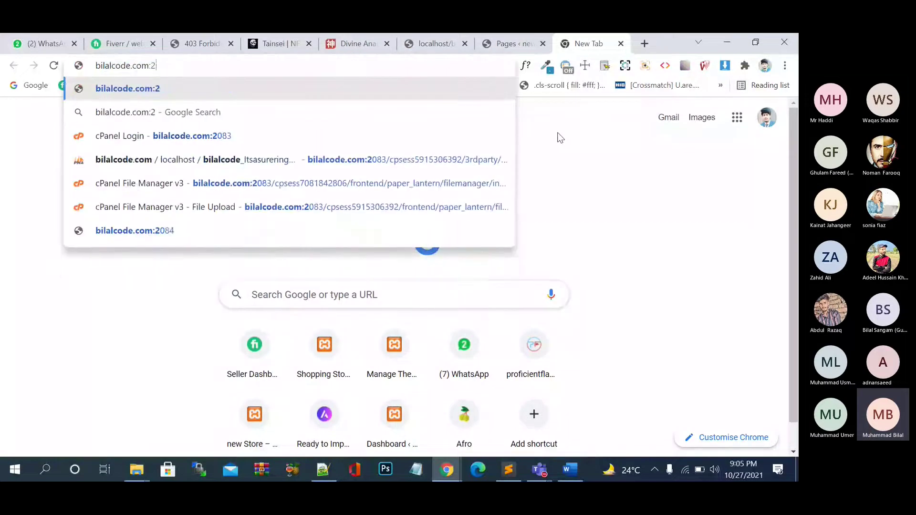
key("BackSpace")
key("BackSpace")
key("Return")
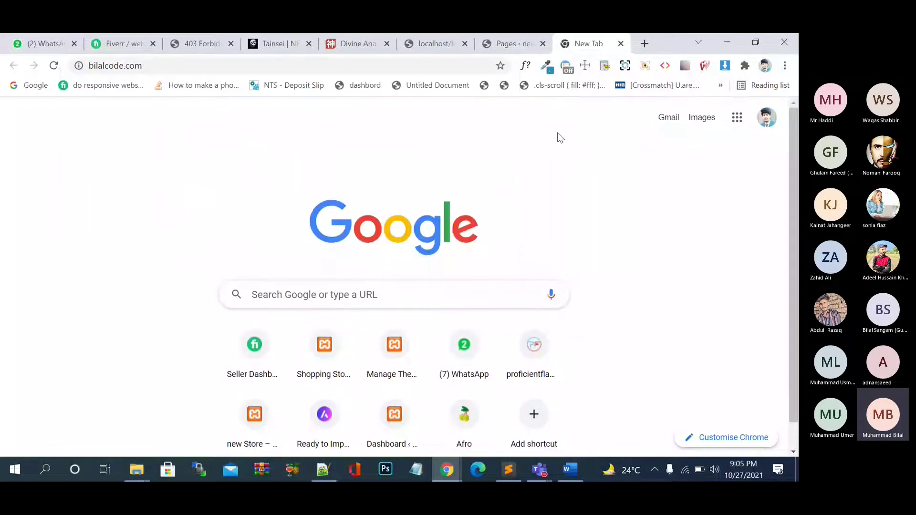
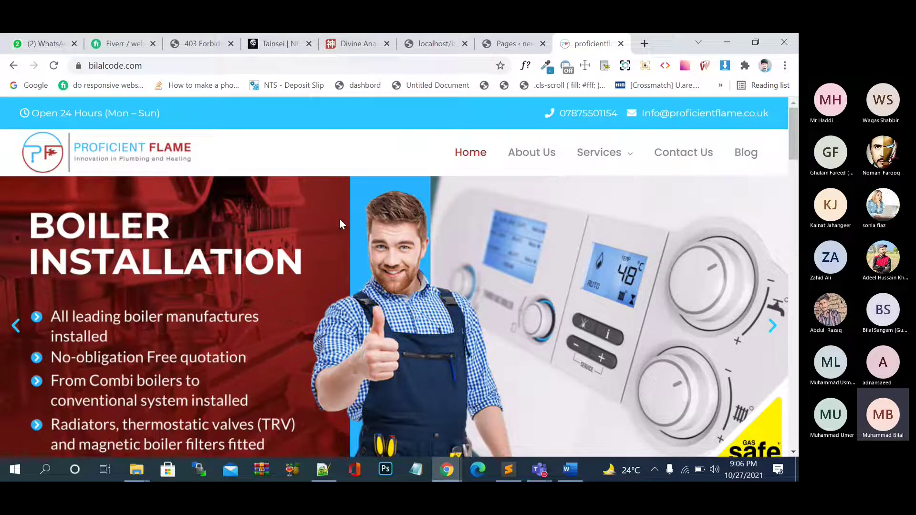
Load bilalcode.com:2083 for the cPanel login, then start a new tab with 'bl' typed.
left_click(166, 65)
left_click(179, 67)
type("://")
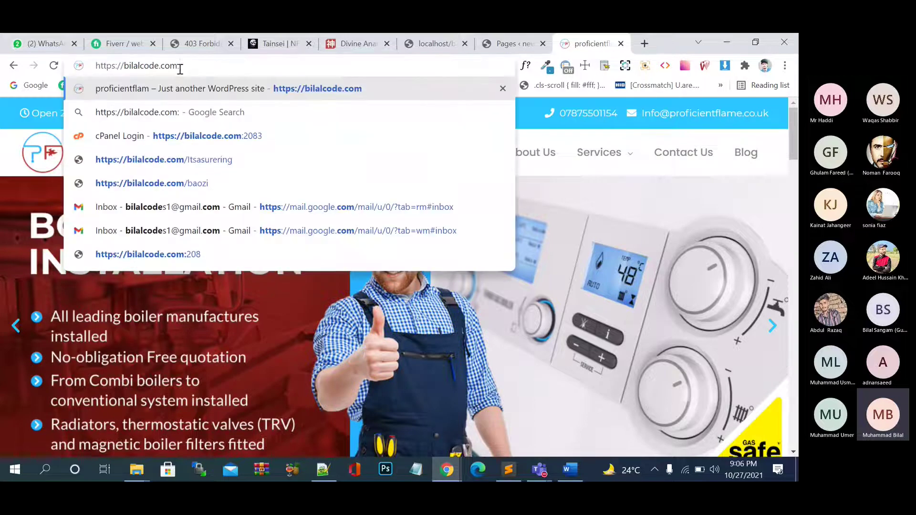
type("2083")
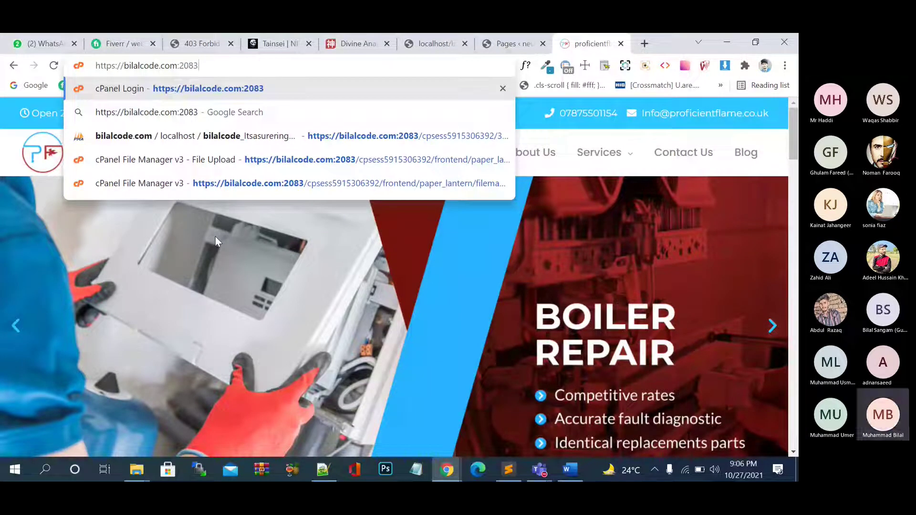
key("Return")
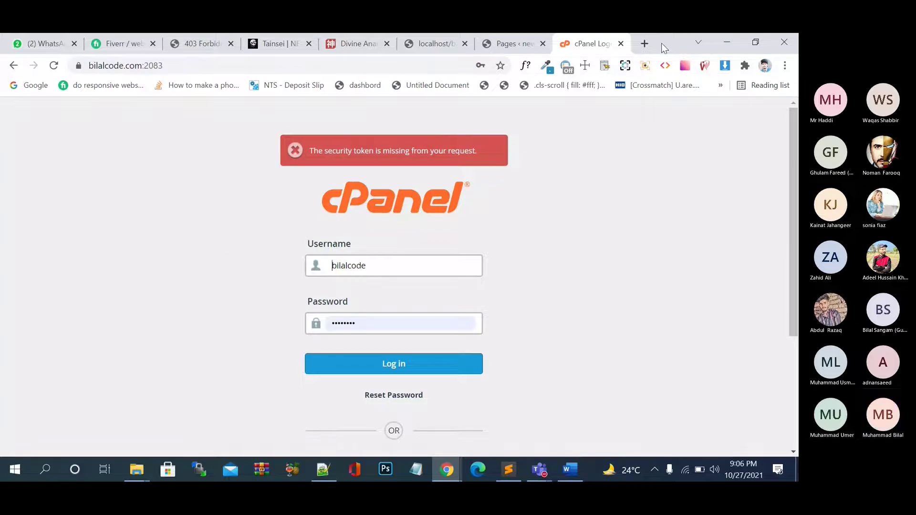
left_click(645, 43)
type("bl")
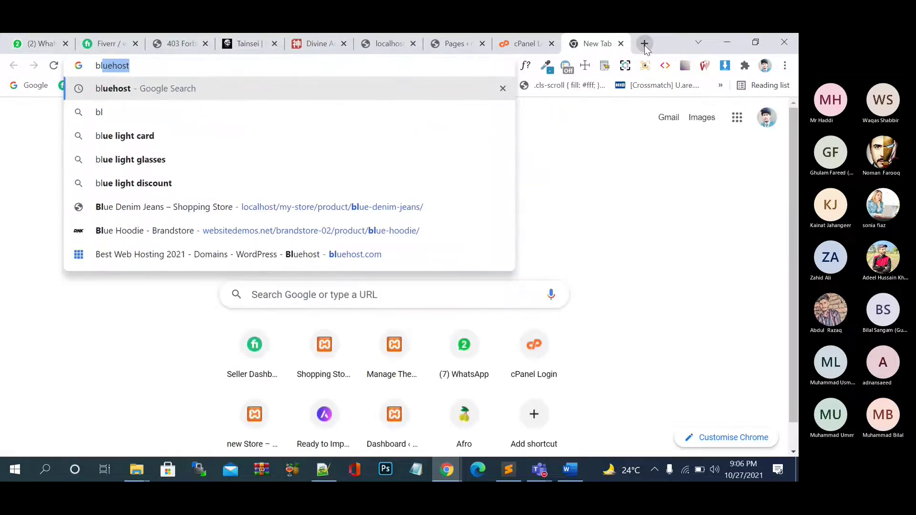
Go to eiooc.com in the new tab and load its cPanel login at eiooc.com:2083.
key("BackSpace")
key("BackSpace")
key("BackSpace")
type("e")
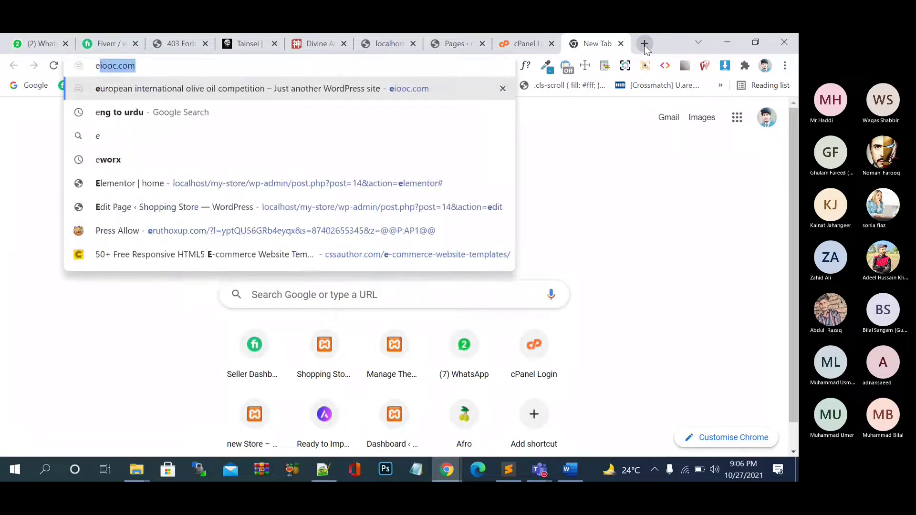
key("Return")
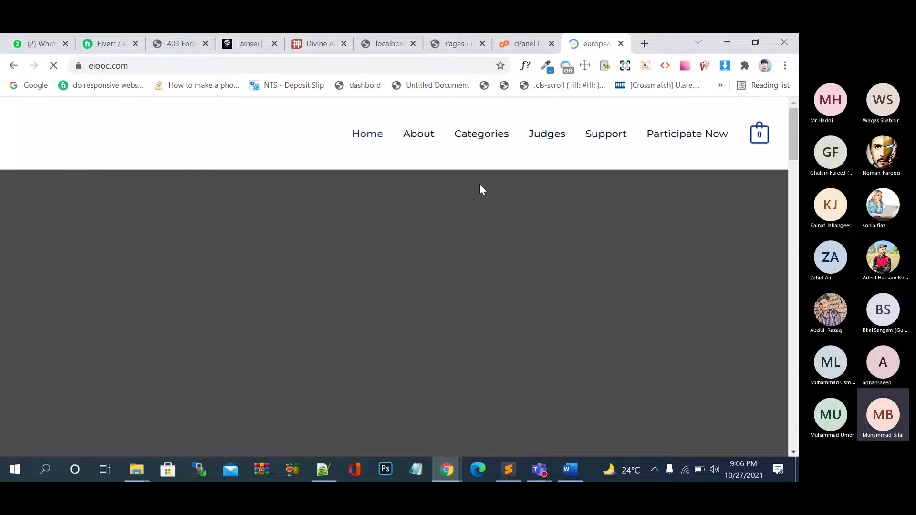
left_click(425, 65)
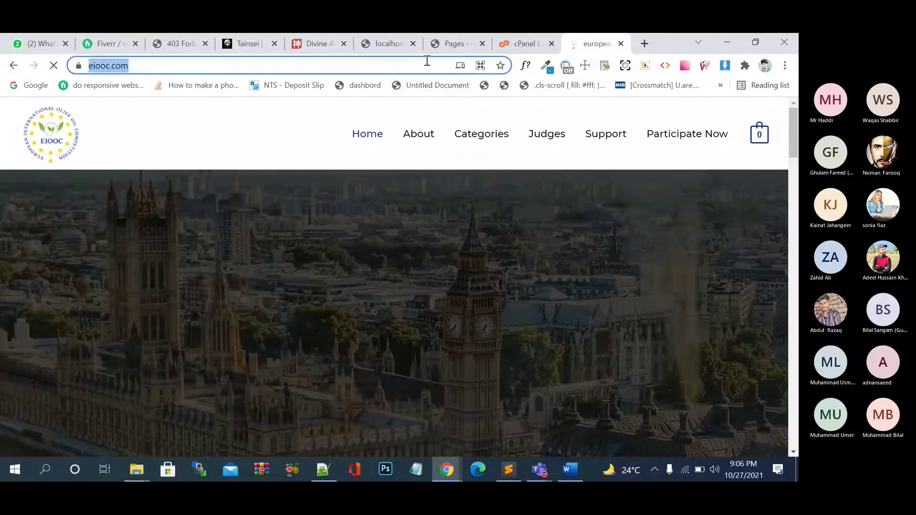
left_click(452, 64)
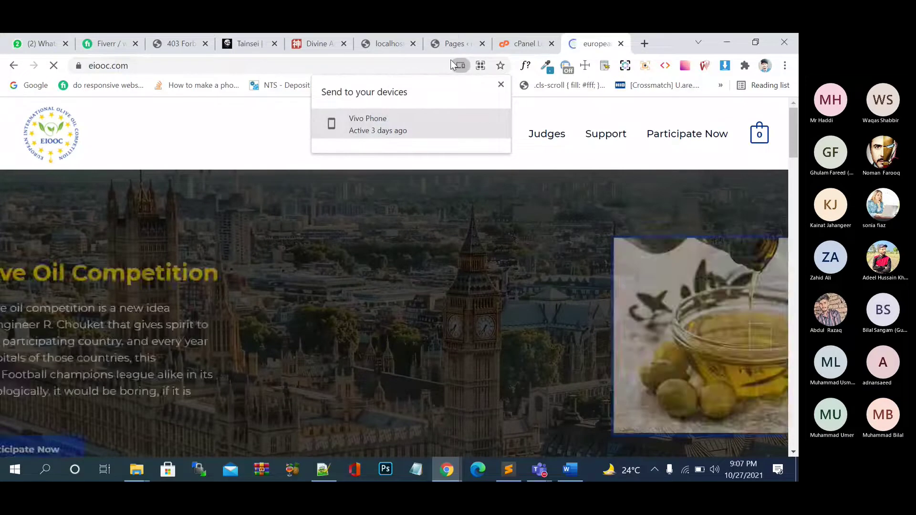
left_click(184, 65)
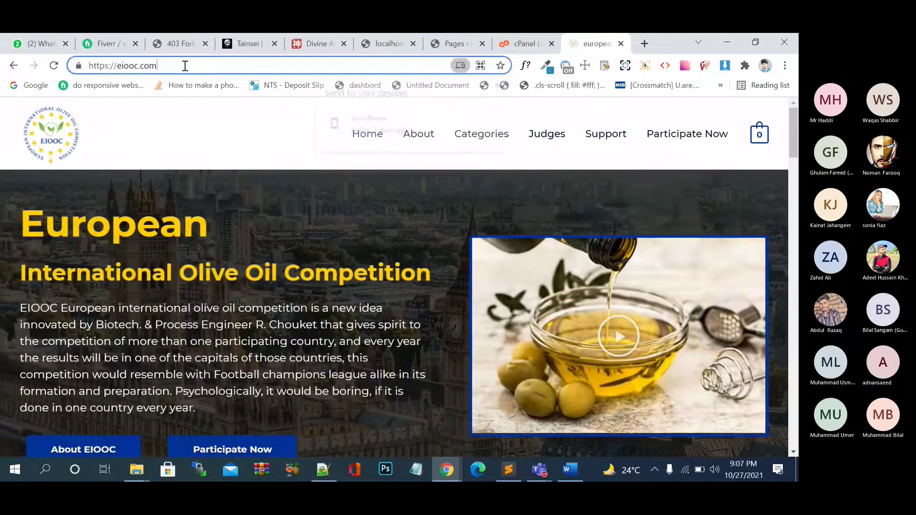
type(":2083")
key("Return")
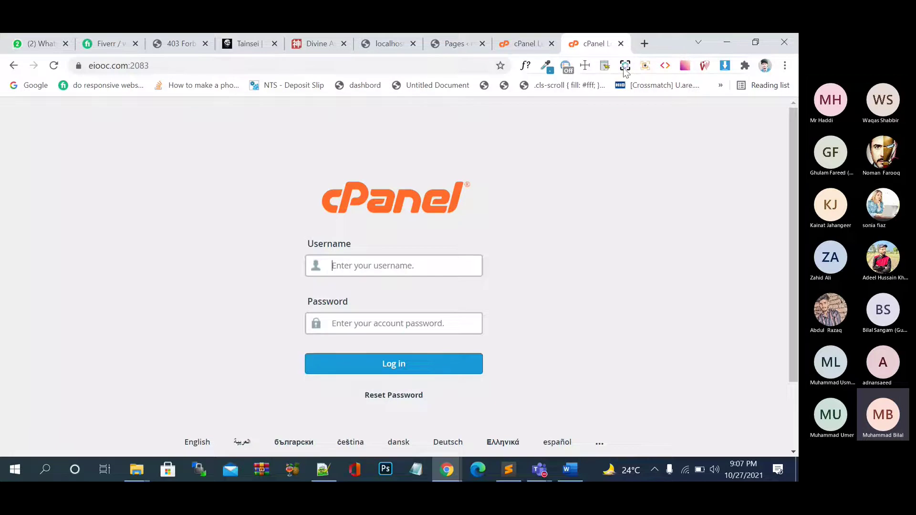
Close the eiooc.com tab and log in to bilalcode.com cPanel with the autofilled username and password.
left_click(621, 43)
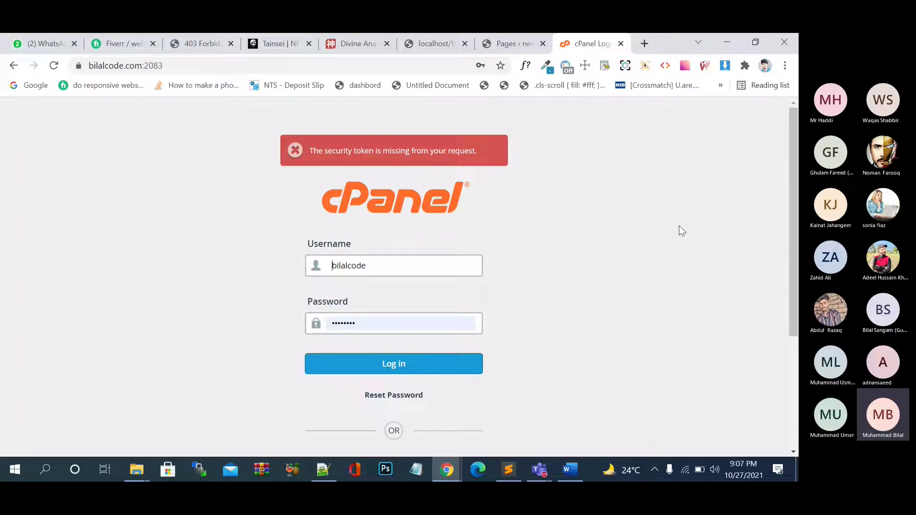
double_click(387, 266)
left_click(566, 247)
left_click(388, 324)
left_click(694, 285)
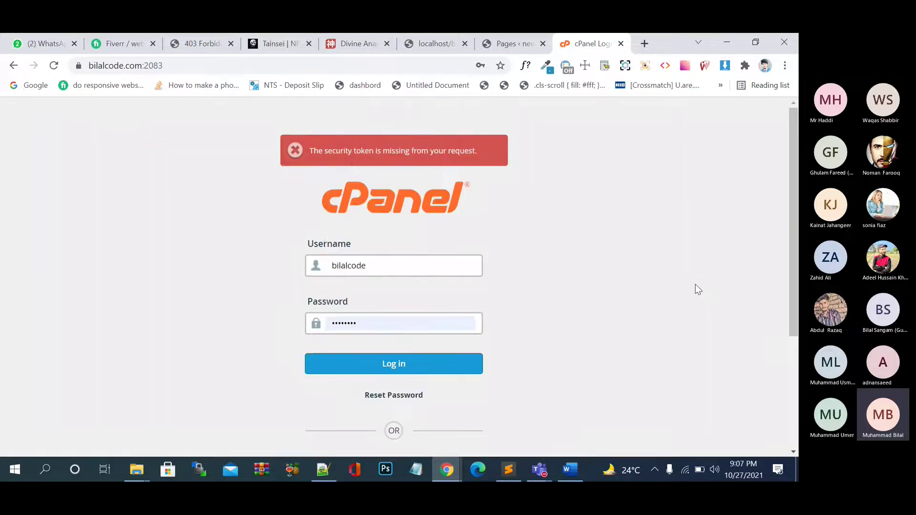
left_click(405, 365)
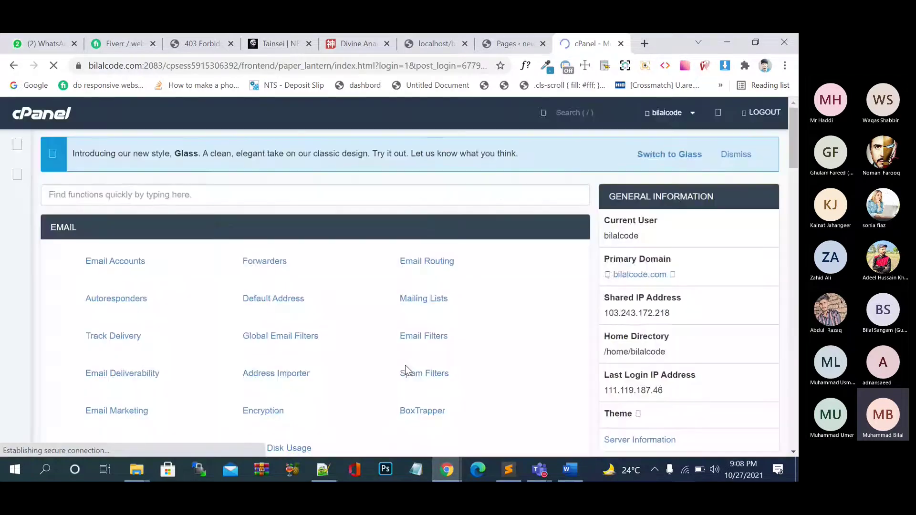
Scroll through the cPanel dashboard's tool sections and back up to Files.
scroll(405, 365, "down", 8)
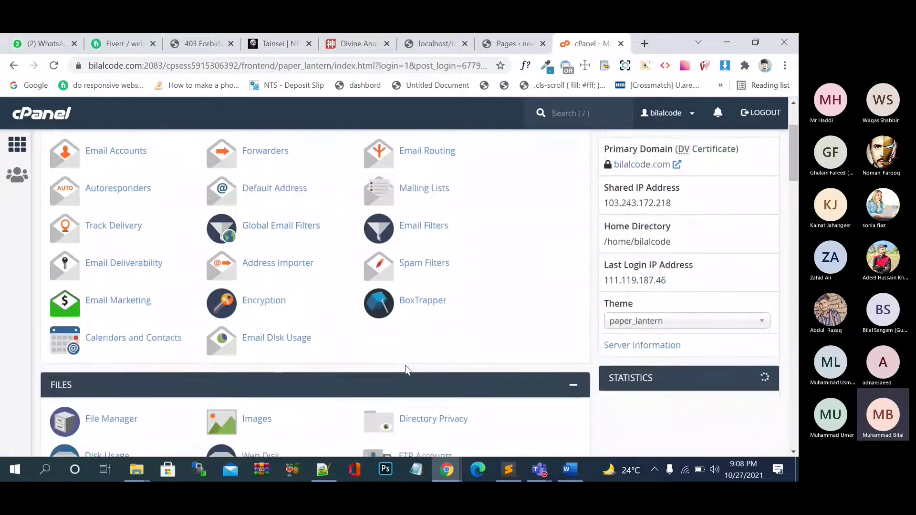
scroll(405, 365, "up", 3)
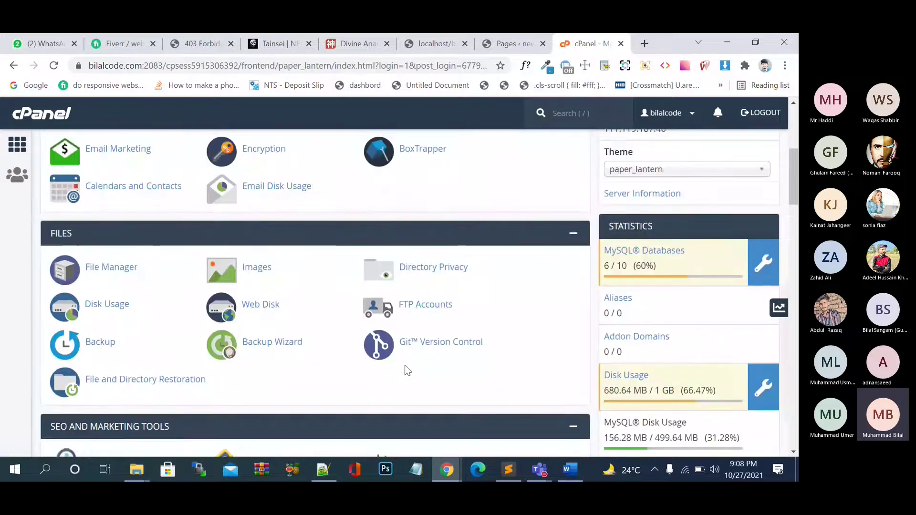
scroll(405, 365, "down", 2)
scroll(405, 370, "down", 8)
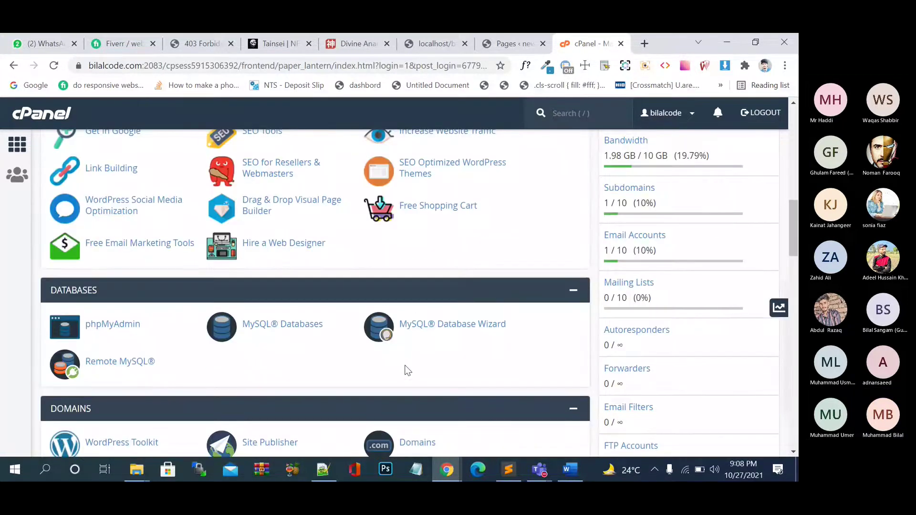
scroll(283, 311, "up", 8)
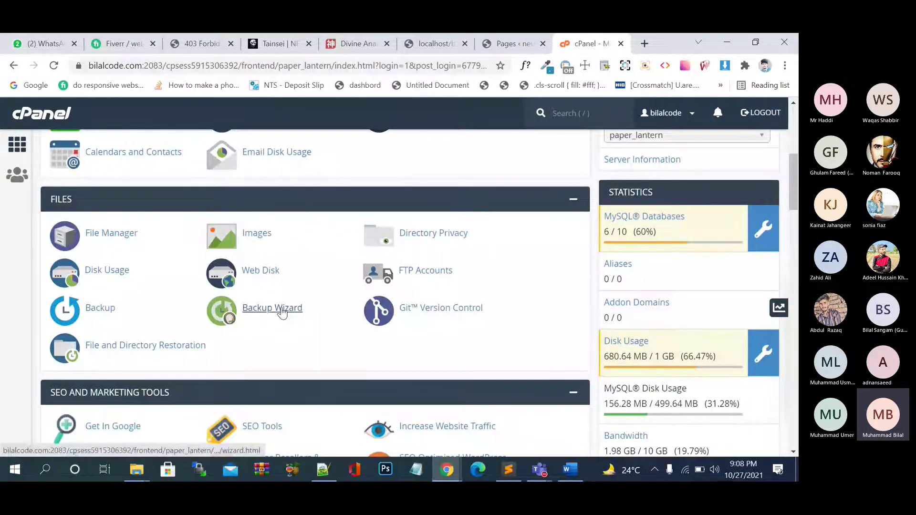
Open File Manager and browse public_html's WordPress files such as wp-admin, wp-content and wp-config.php.
left_click(139, 234)
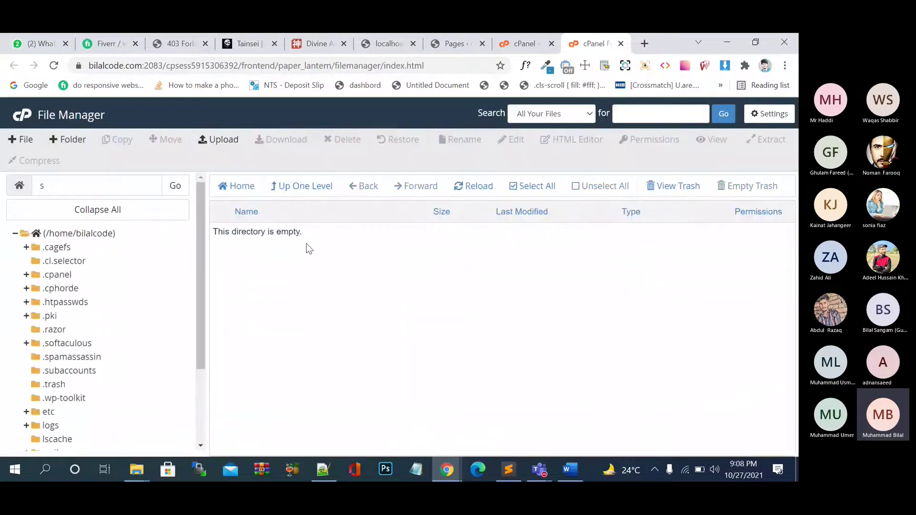
scroll(176, 306, "down", 3)
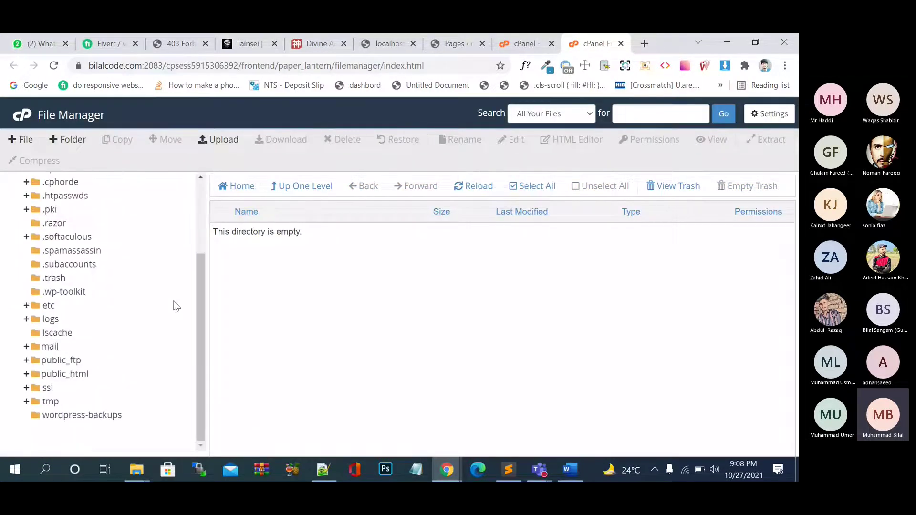
scroll(122, 302, "up", 3)
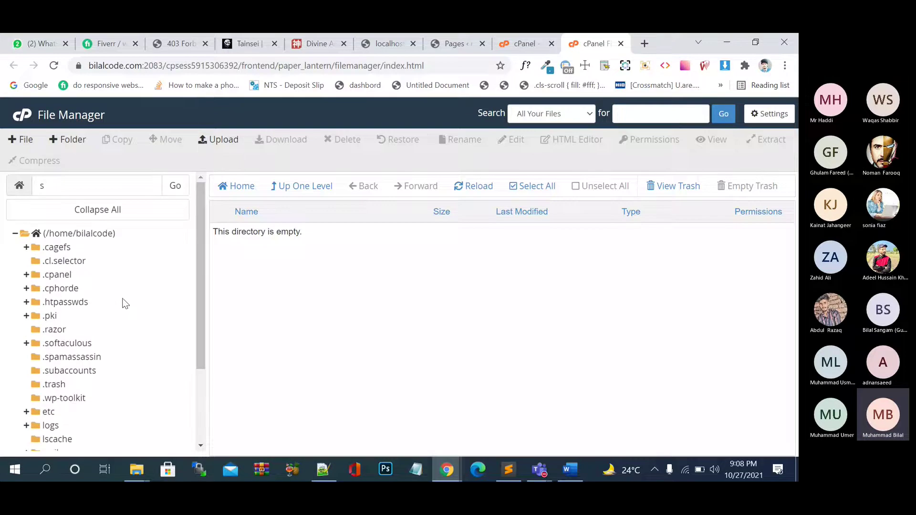
scroll(124, 304, "down", 3)
left_click(89, 379)
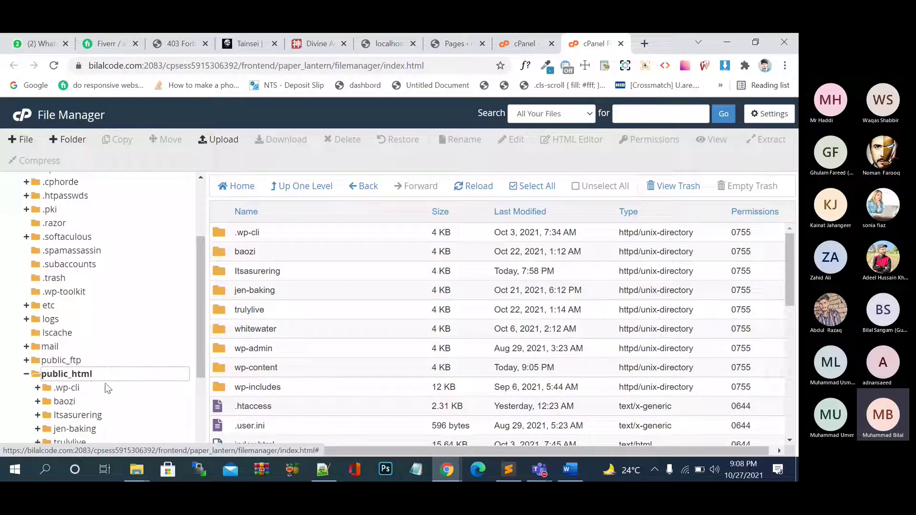
scroll(329, 408, "down", 10)
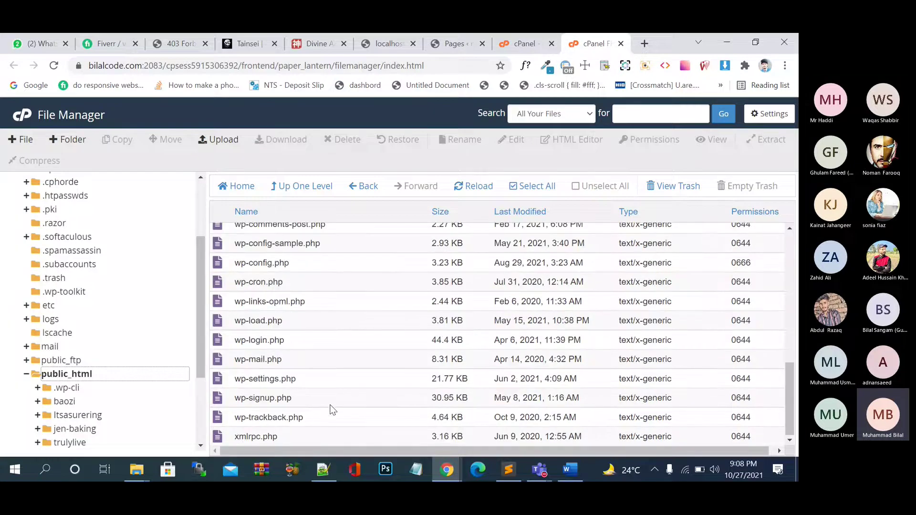
scroll(333, 409, "up", 1)
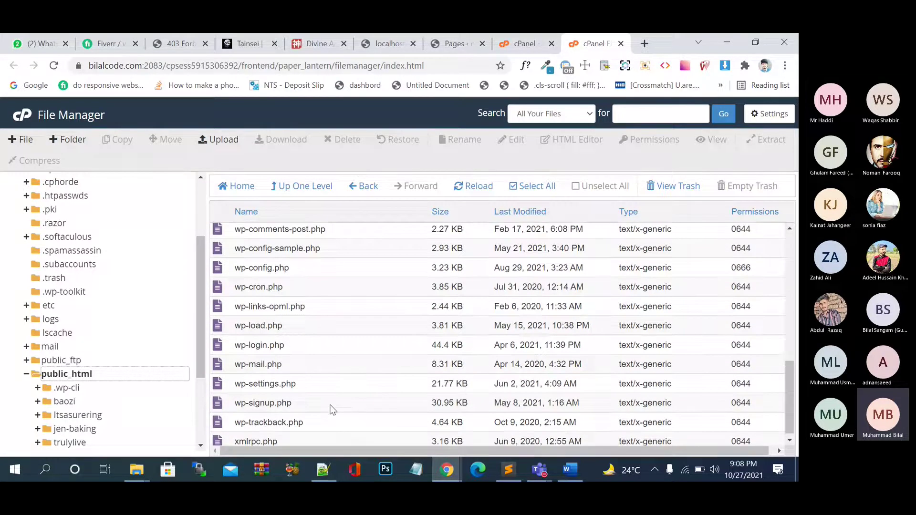
scroll(333, 410, "up", 10)
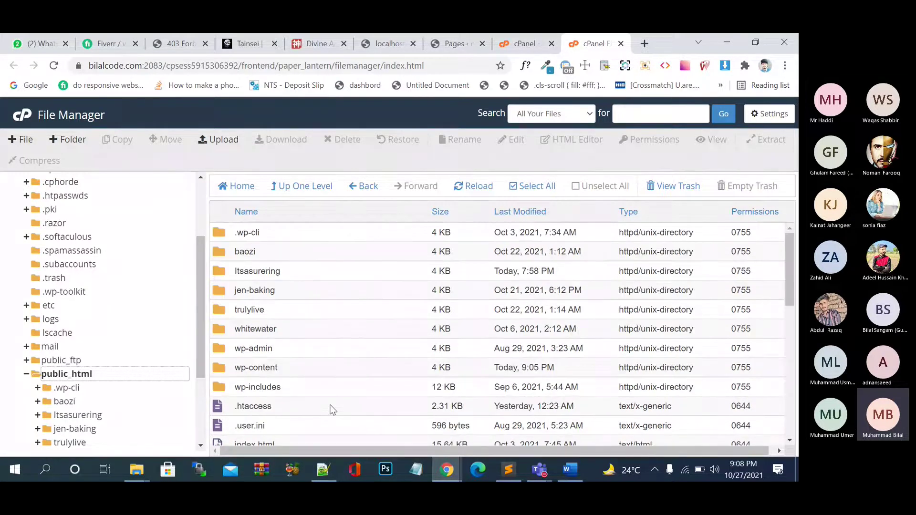
Create a test_store folder in public_html, open it, and bring up its File Upload page.
left_click(70, 139)
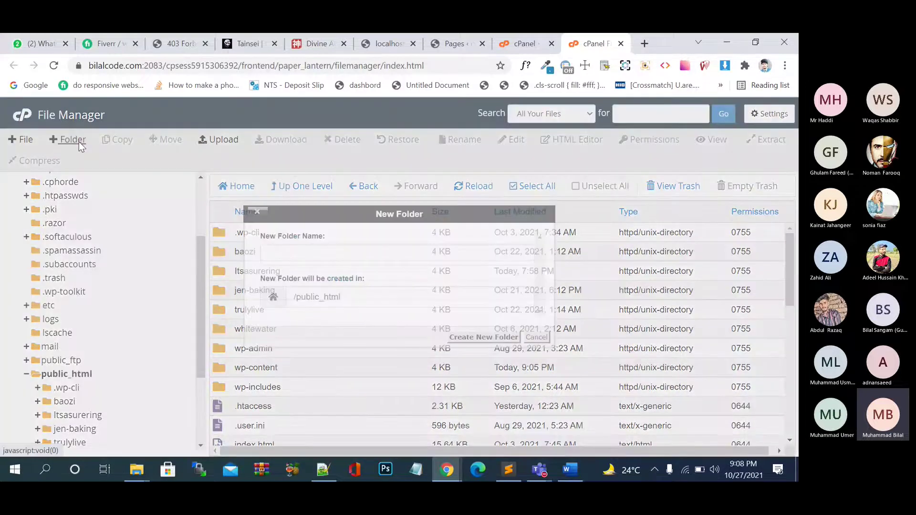
key("Escape")
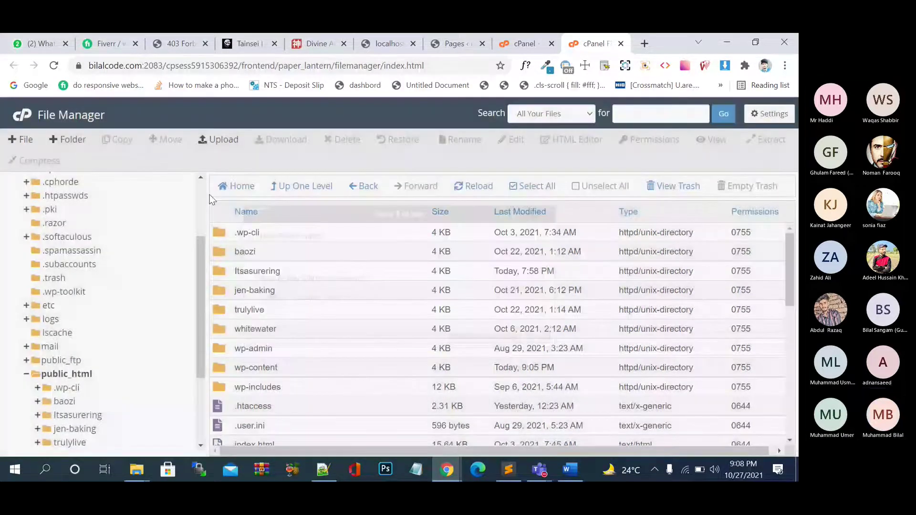
left_click(69, 139)
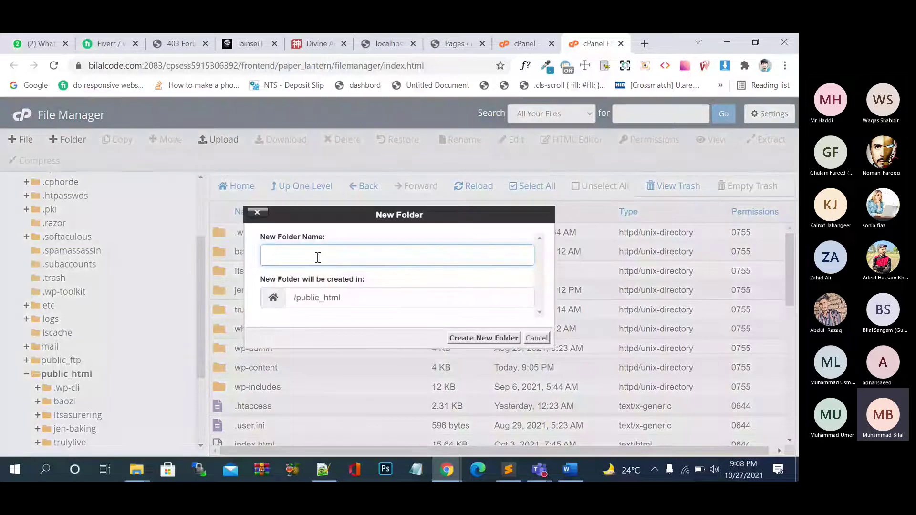
type("test_store")
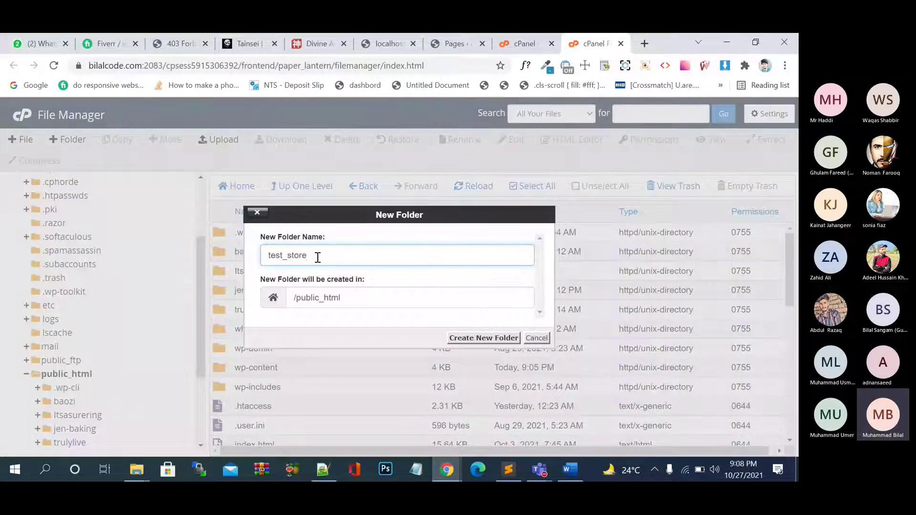
left_click(459, 339)
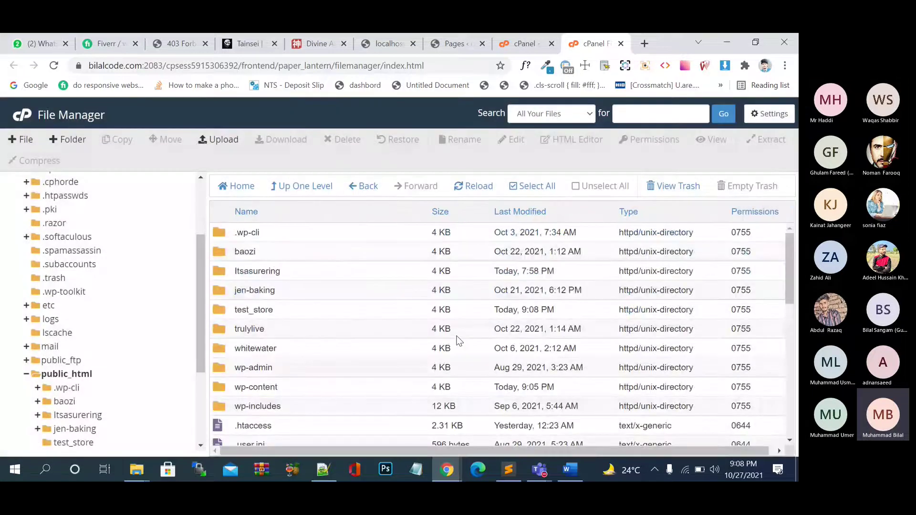
double_click(289, 313)
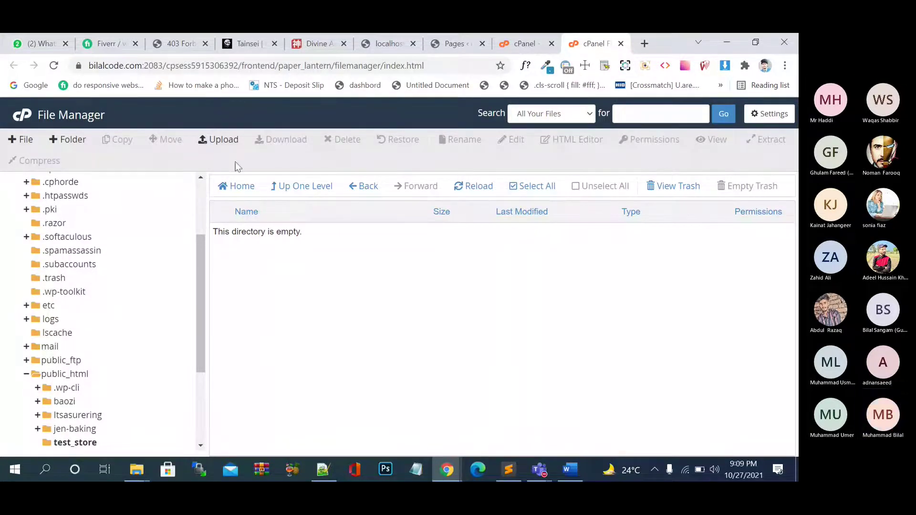
left_click(231, 140)
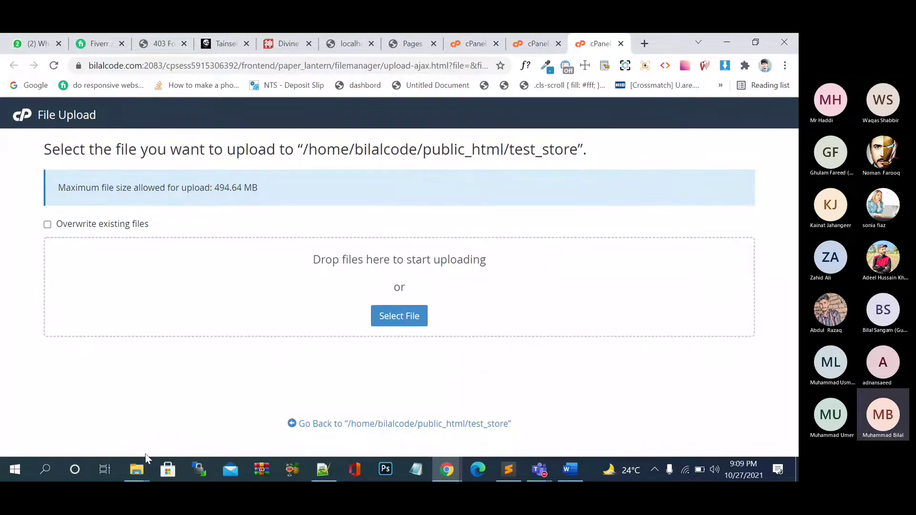
Drag wordpress-5.8.1.zip from the htdocs folder onto the test_store upload drop zone.
mouse_move(138, 468)
left_click(180, 423)
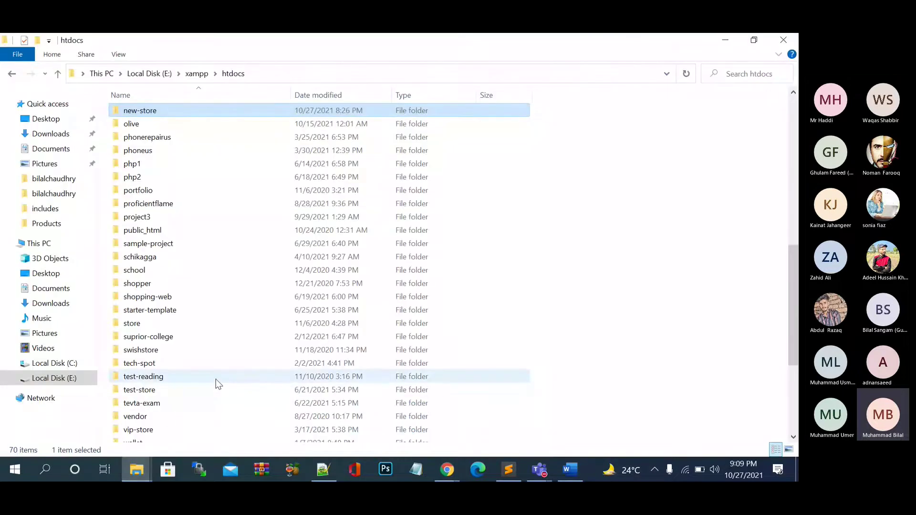
scroll(216, 378, "down", 5)
left_click(169, 437)
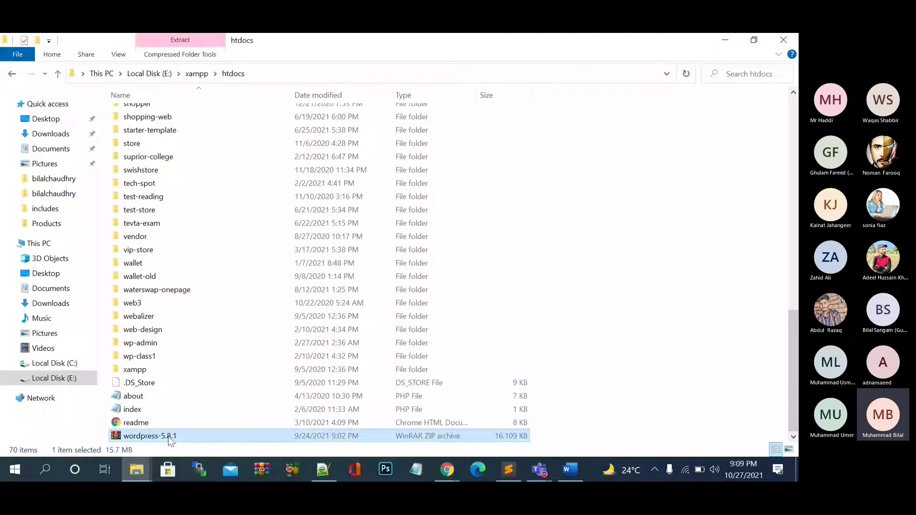
left_click(166, 439)
left_click(204, 437)
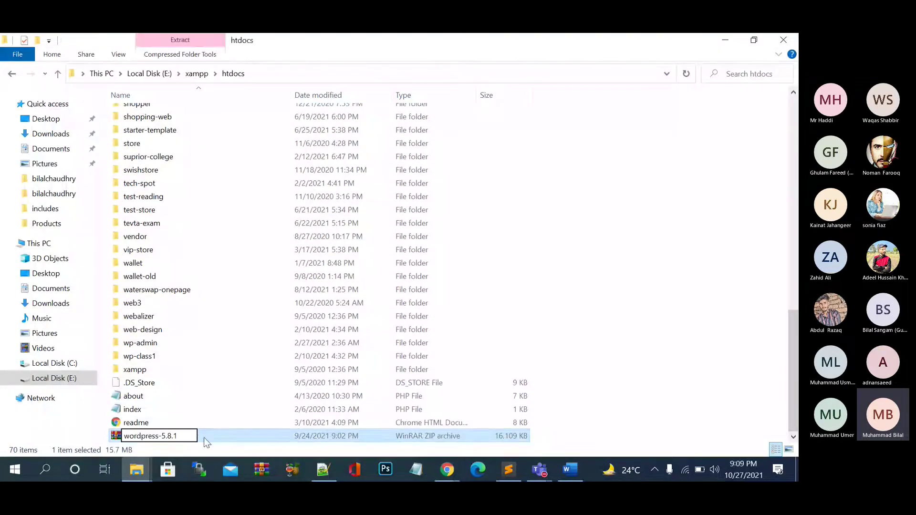
left_click_drag(204, 437, 499, 313)
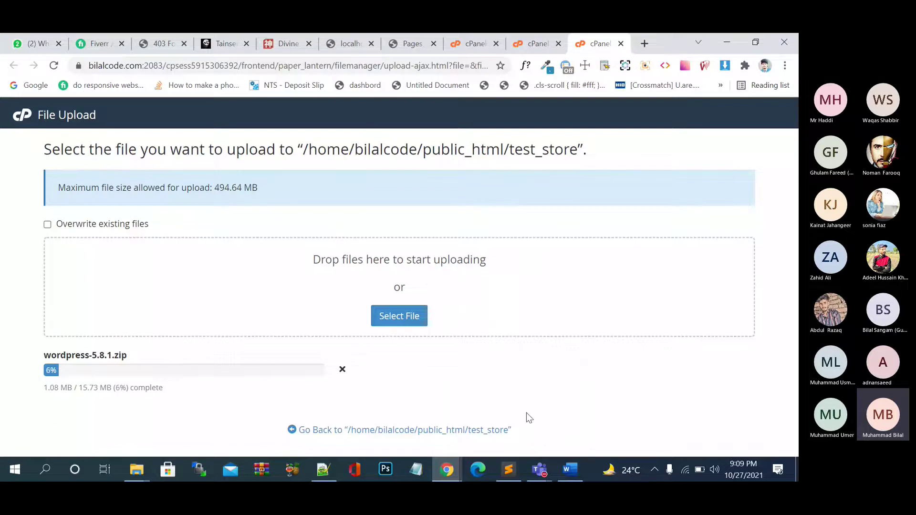
Close the extra 'new Store' window and return to test_store once the 15.73 MB upload completes.
mouse_move(456, 470)
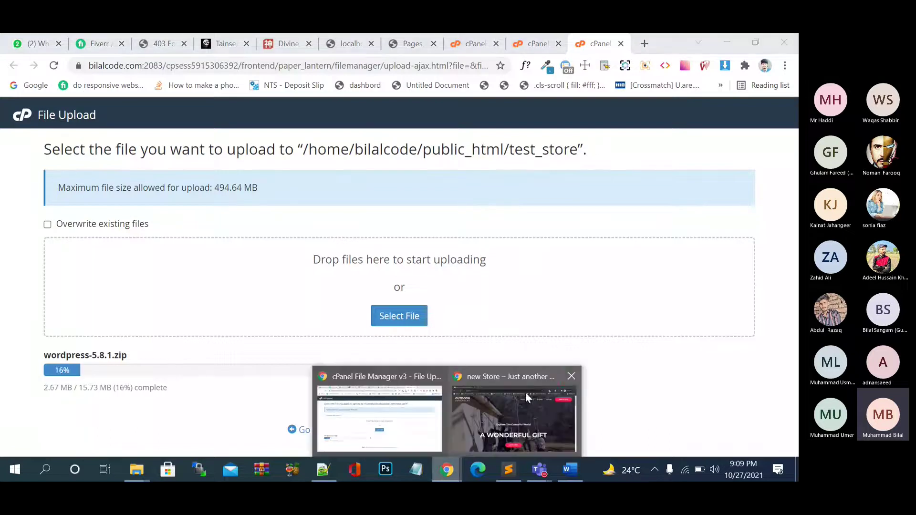
left_click(569, 376)
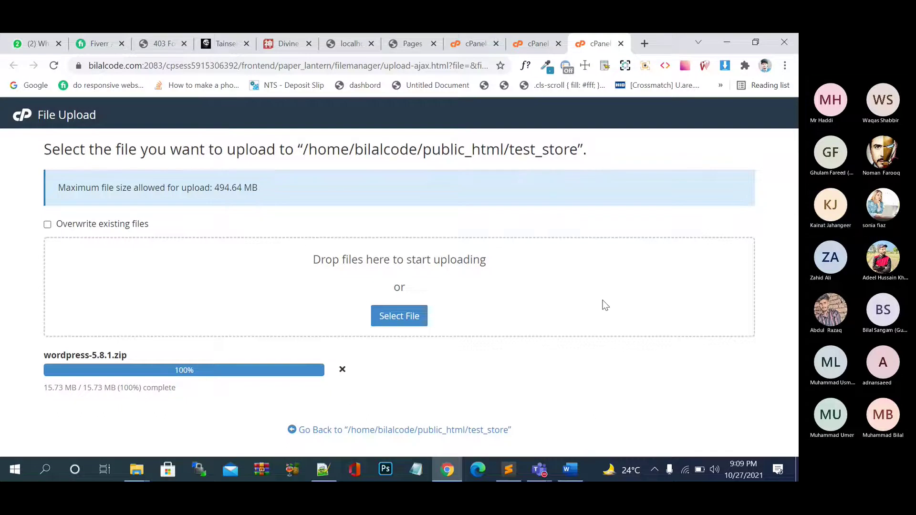
left_click(428, 430)
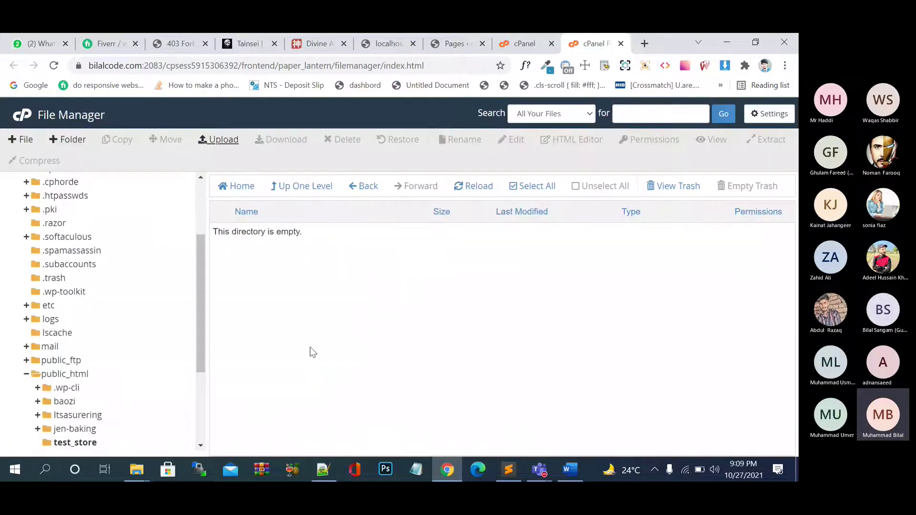
Repeatedly refresh test_store in the folder tree to look for the uploaded zip.
scroll(169, 343, "down", 2)
left_click(87, 335)
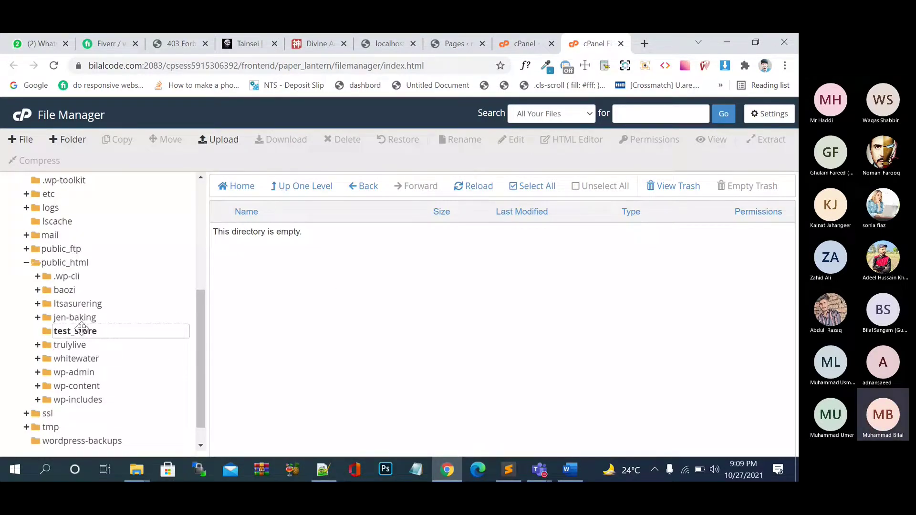
left_click(84, 331)
left_click(84, 332)
left_click(84, 332)
left_click(84, 331)
left_click(84, 331)
left_click(84, 331)
left_click(83, 331)
left_click(84, 331)
left_click(84, 331)
left_click(84, 331)
Reopen test_store from public_html and select the 15.73 MB wordpress-5.8.1.zip.
left_click(61, 266)
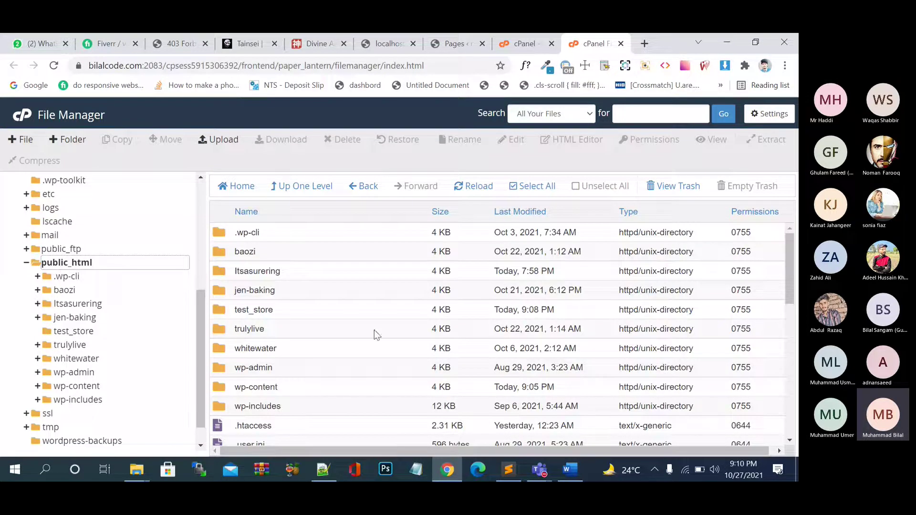
left_click(319, 314)
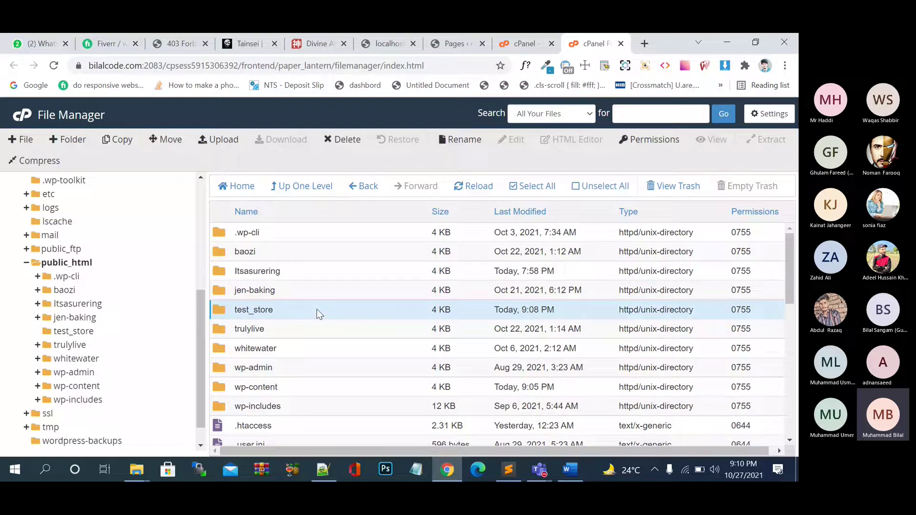
double_click(319, 314)
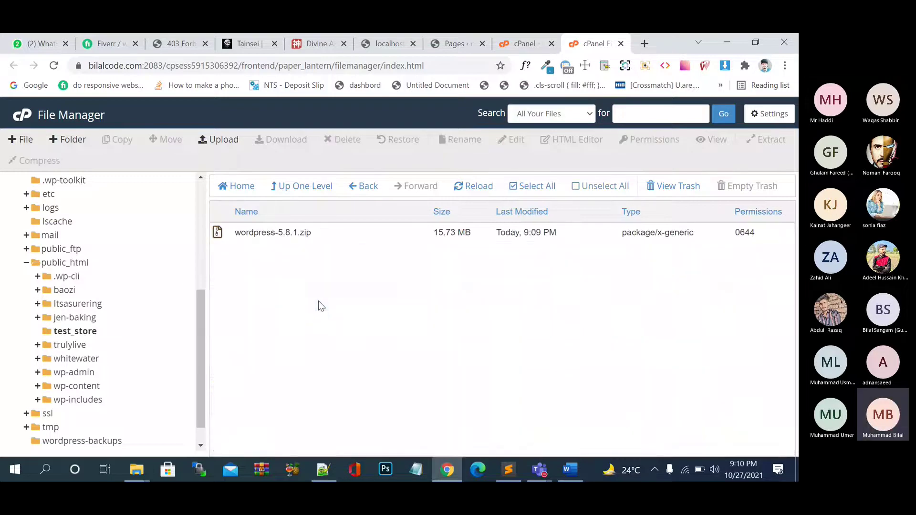
left_click(322, 233)
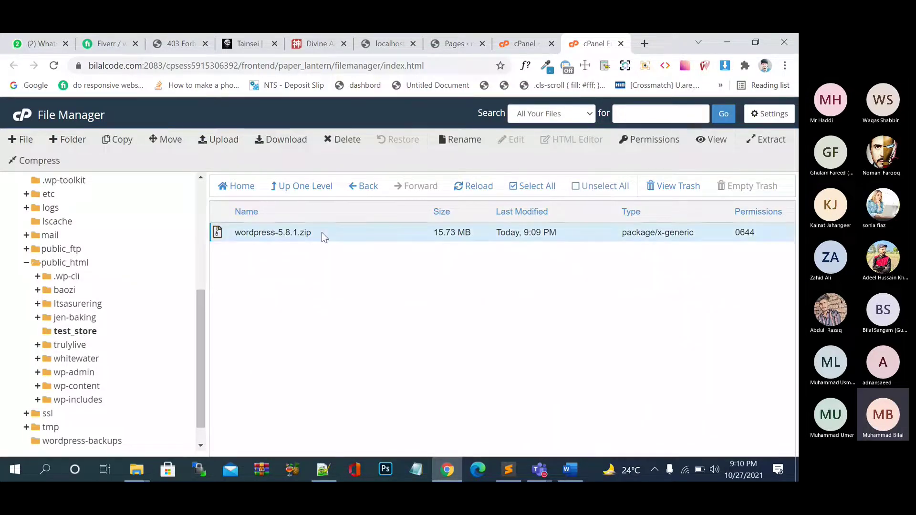
right_click(322, 233)
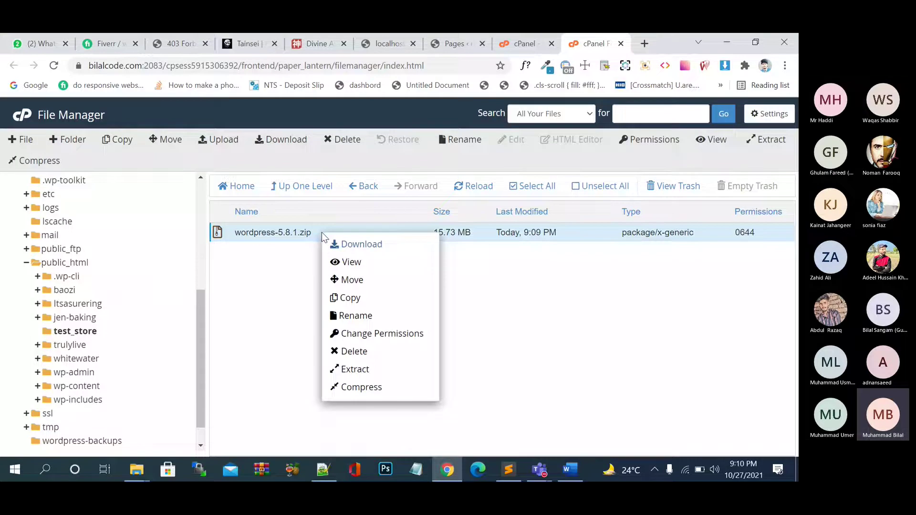
Extract wordpress-5.8.1.zip into test_store.
left_click(396, 377)
left_click(477, 343)
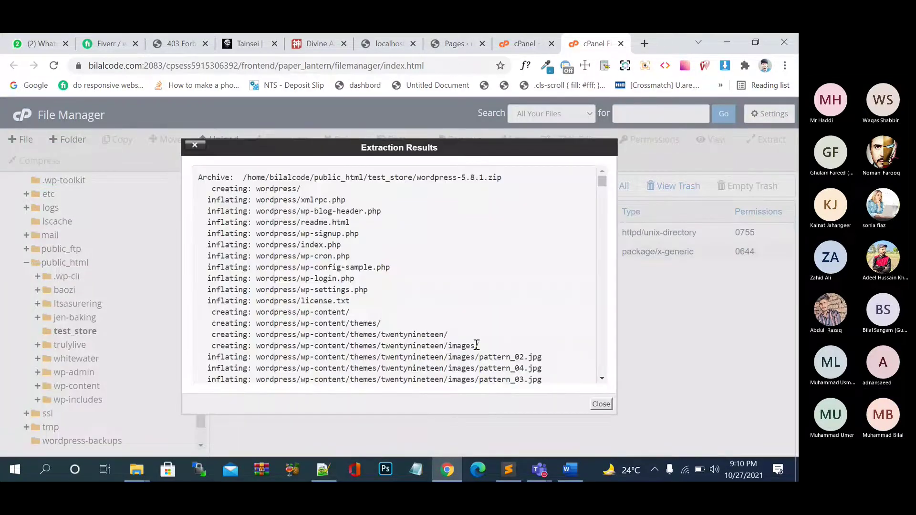
left_click(601, 404)
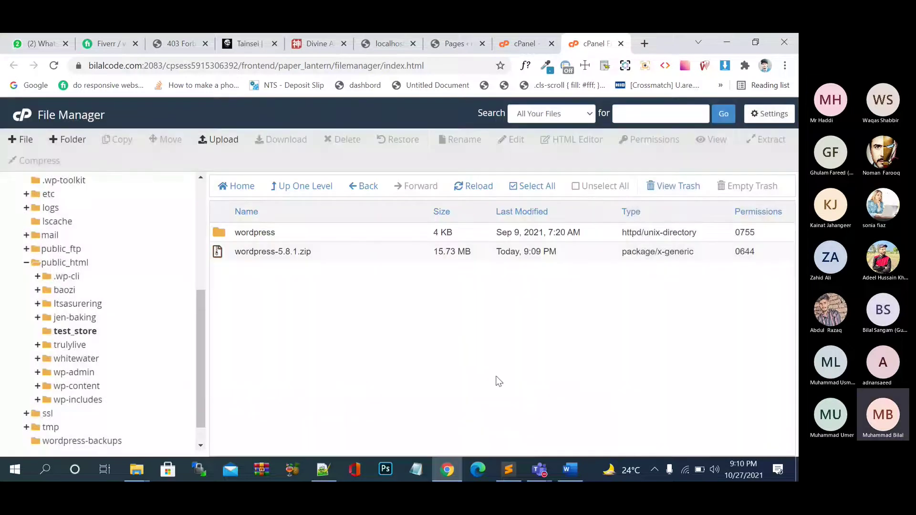
Permanently delete wordpress-5.8.1.zip, skipping the trash.
right_click(332, 251)
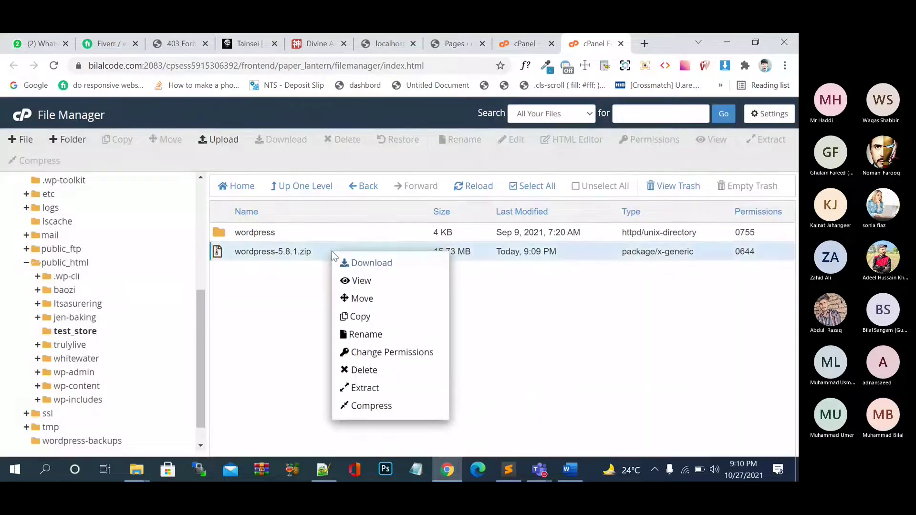
left_click(390, 377)
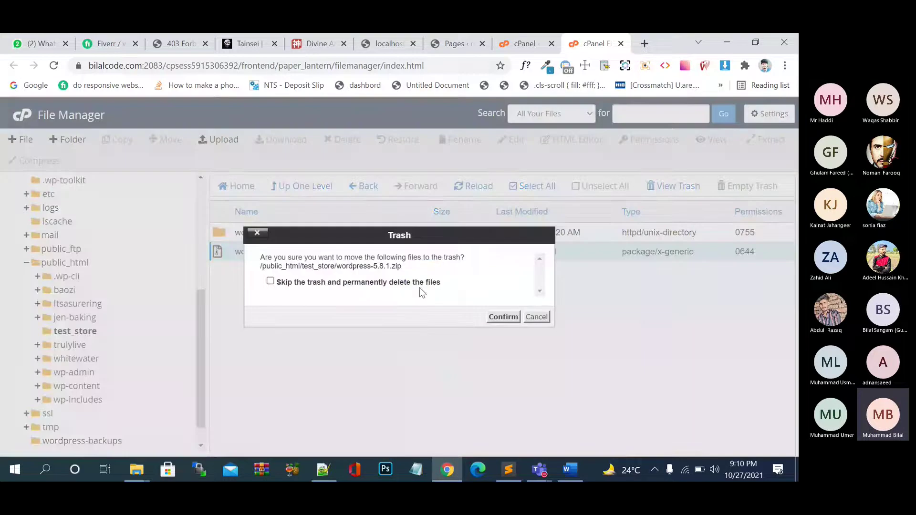
left_click(423, 283)
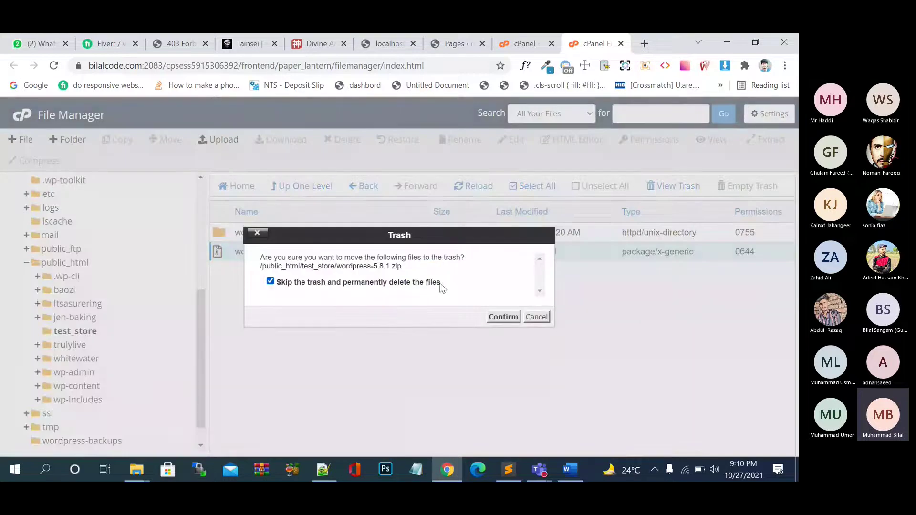
left_click(502, 318)
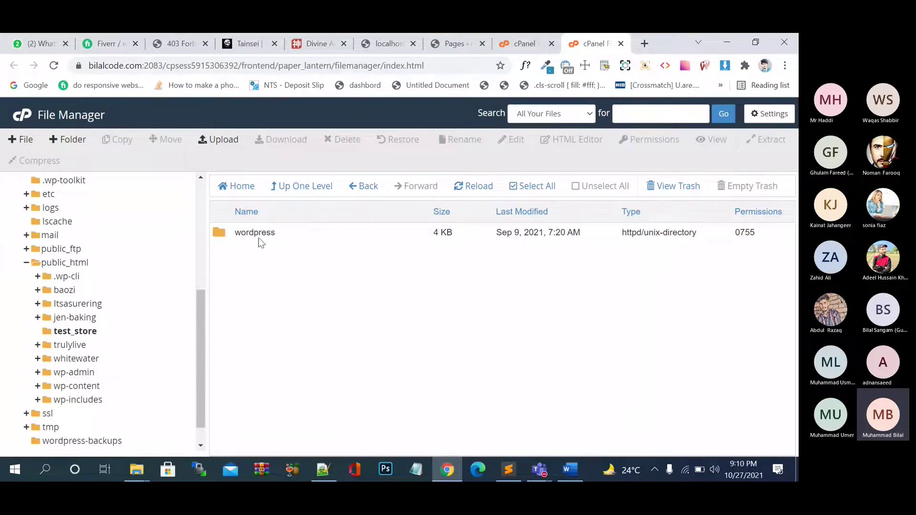
Move all files from the extracted wordpress folder up into test_store.
double_click(302, 236)
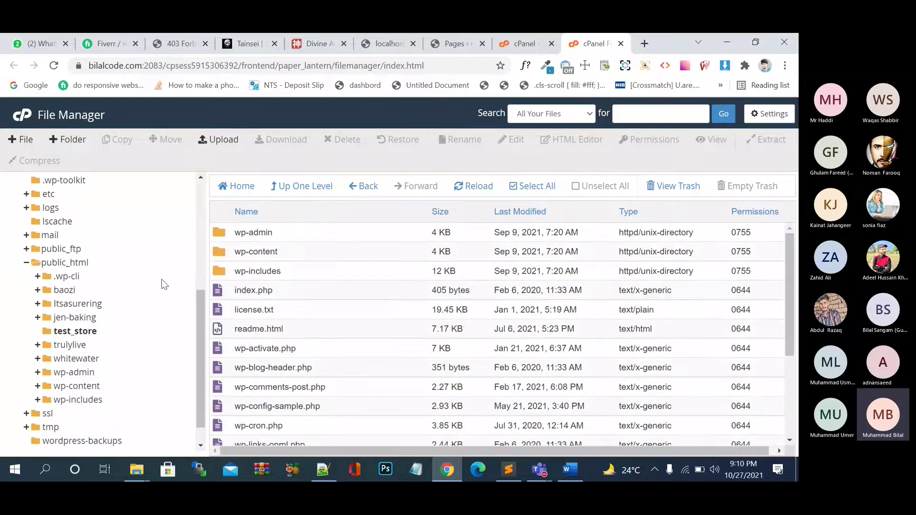
left_click(63, 333)
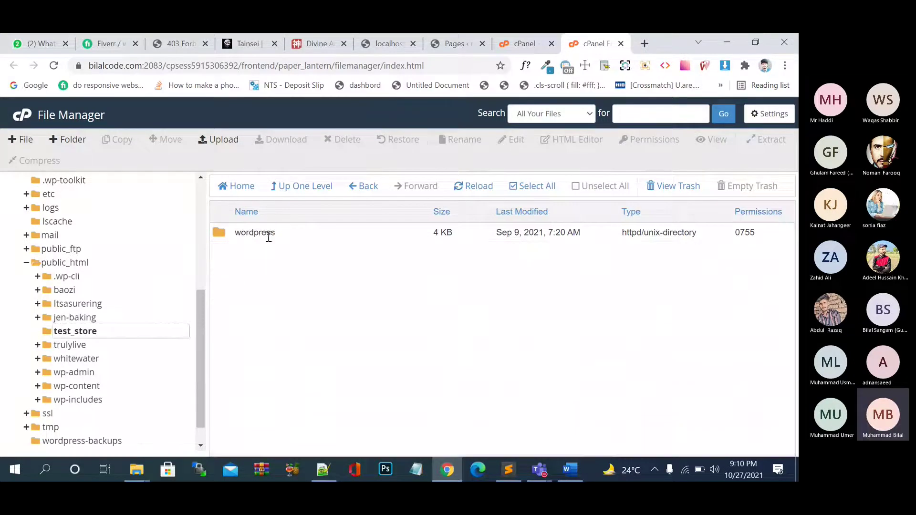
double_click(328, 235)
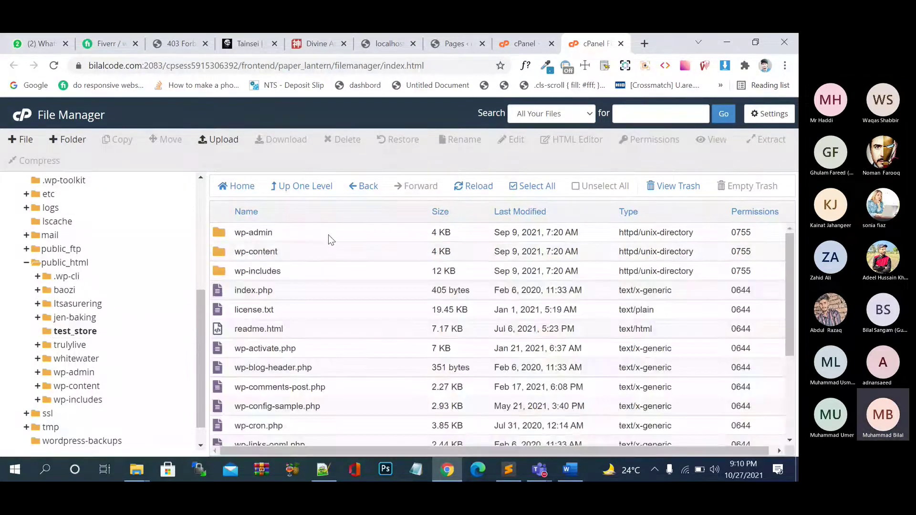
left_click(523, 189)
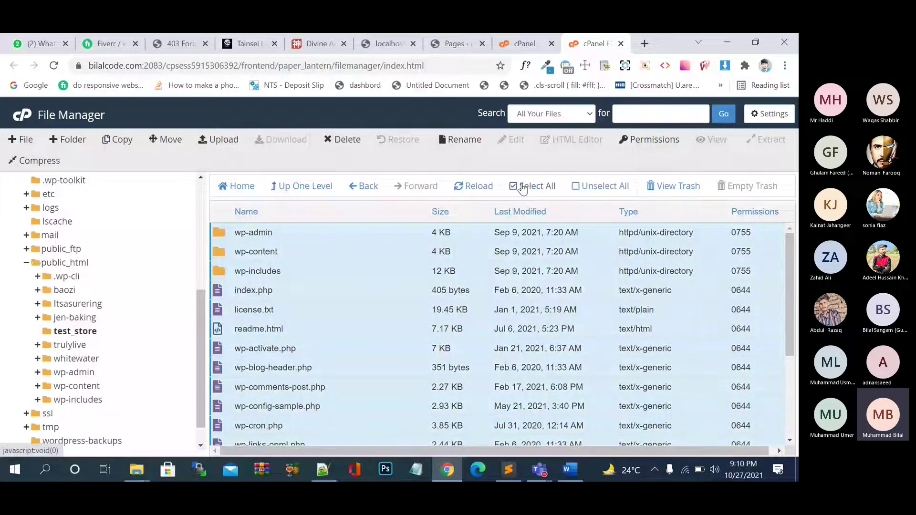
left_click(174, 143)
left_click_drag(426, 333, 387, 336)
key("BackSpace")
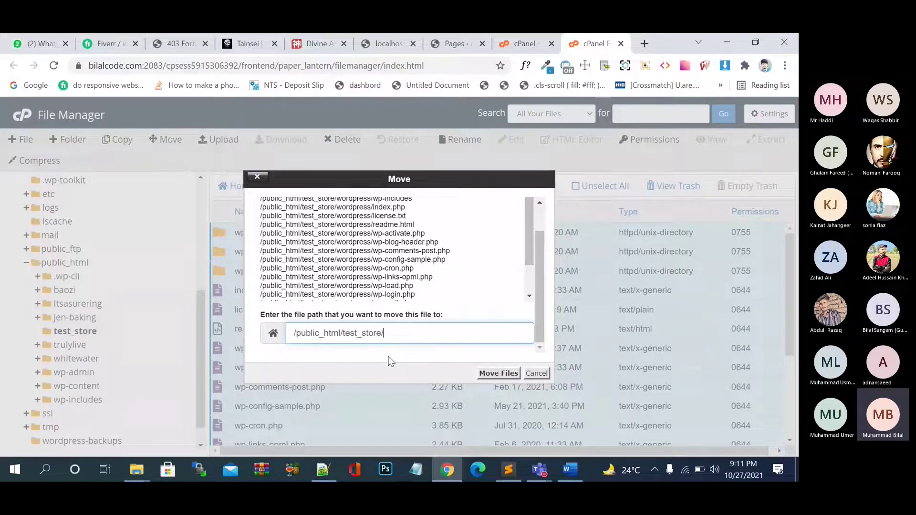
left_click(496, 373)
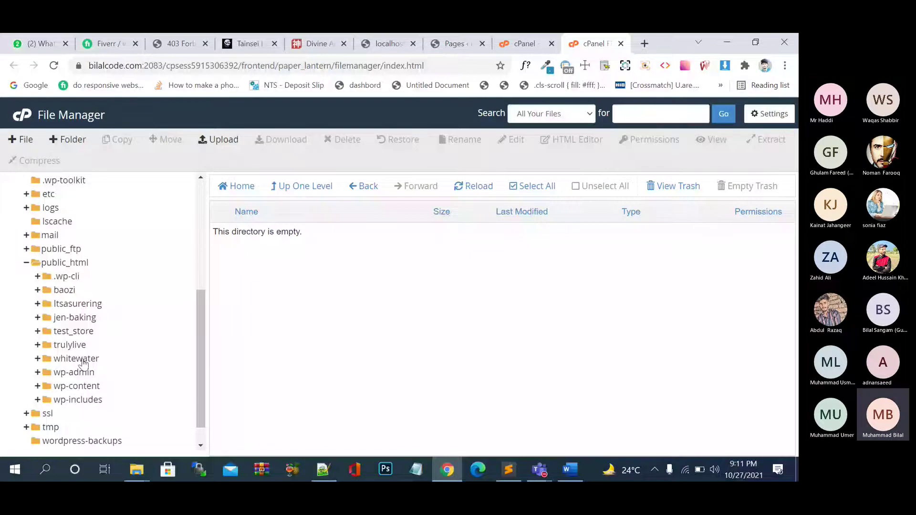
Delete the now-empty wordpress folder and refresh the test_store file listing.
left_click(74, 331)
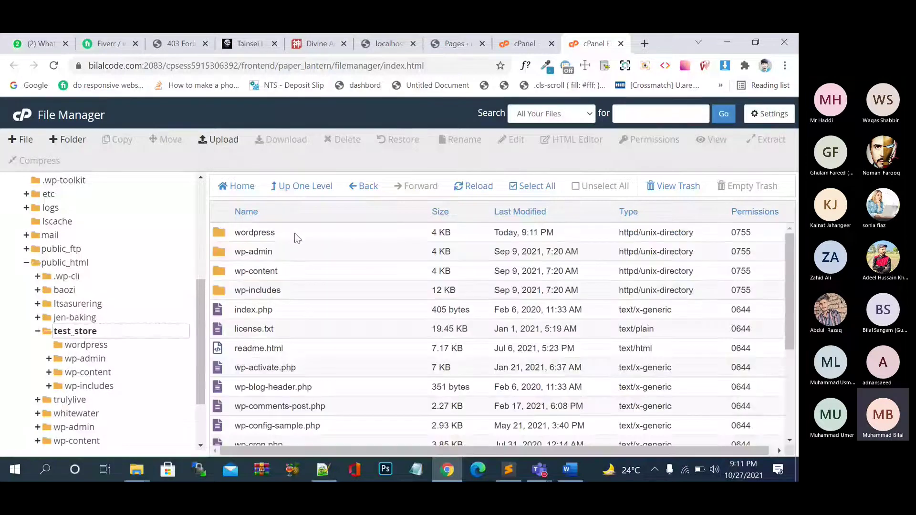
left_click(297, 234)
right_click(297, 233)
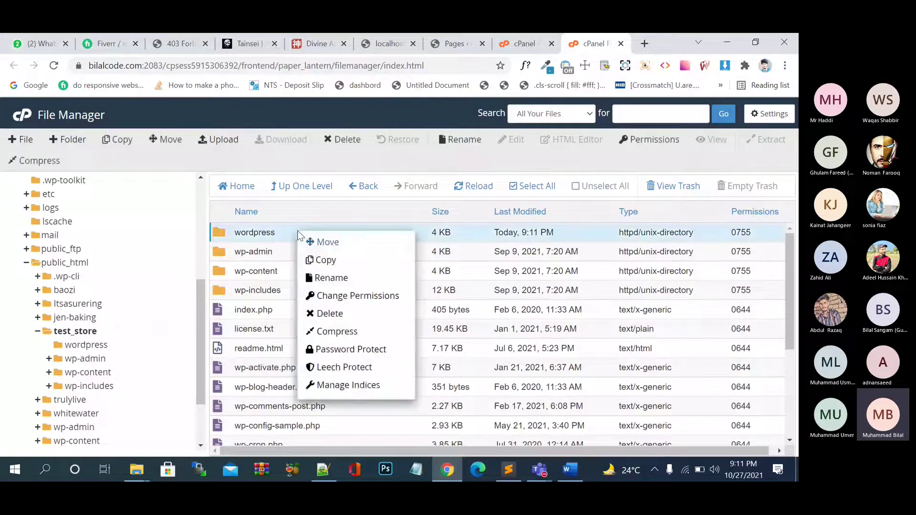
left_click(376, 317)
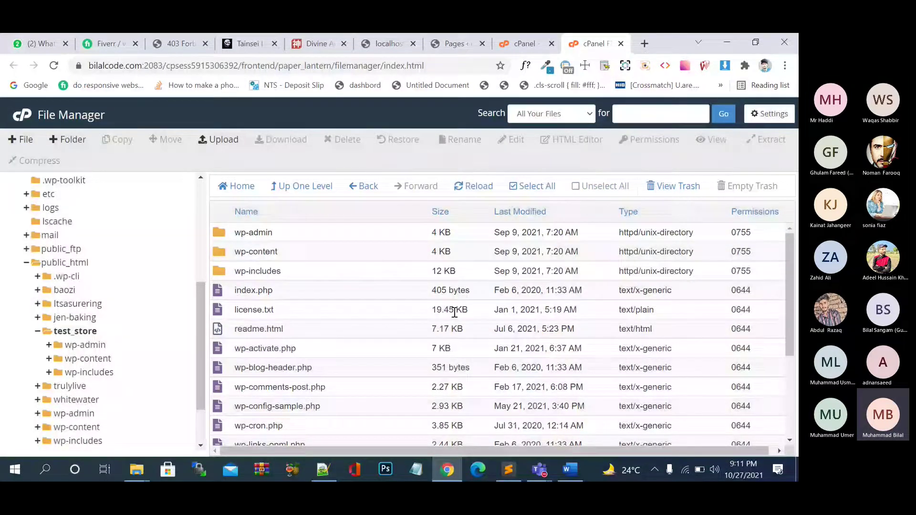
left_click(89, 333)
left_click(525, 43)
left_click(592, 40)
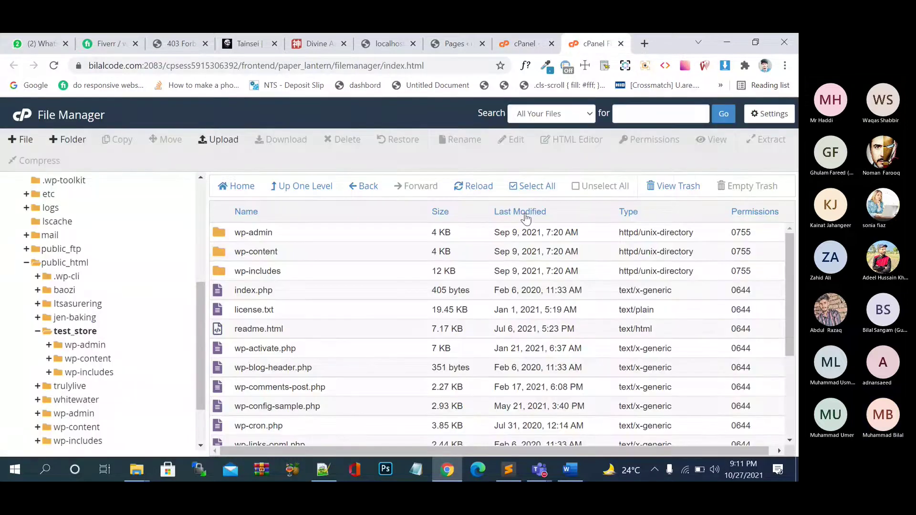
scroll(503, 247, "down", 3)
Launch the MySQL Database Wizard and enter test_store after the bilalcode_ prefix.
left_click(525, 43)
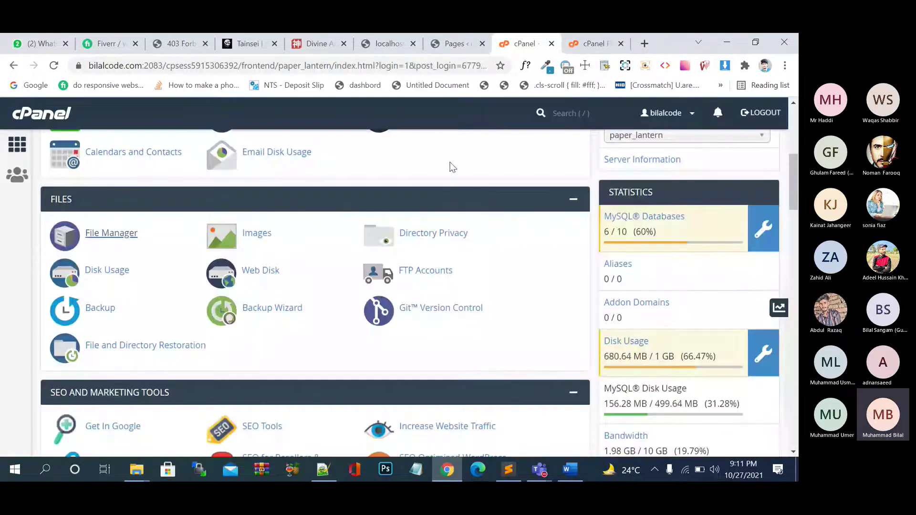
scroll(431, 166, "down", 3)
scroll(430, 166, "down", 6)
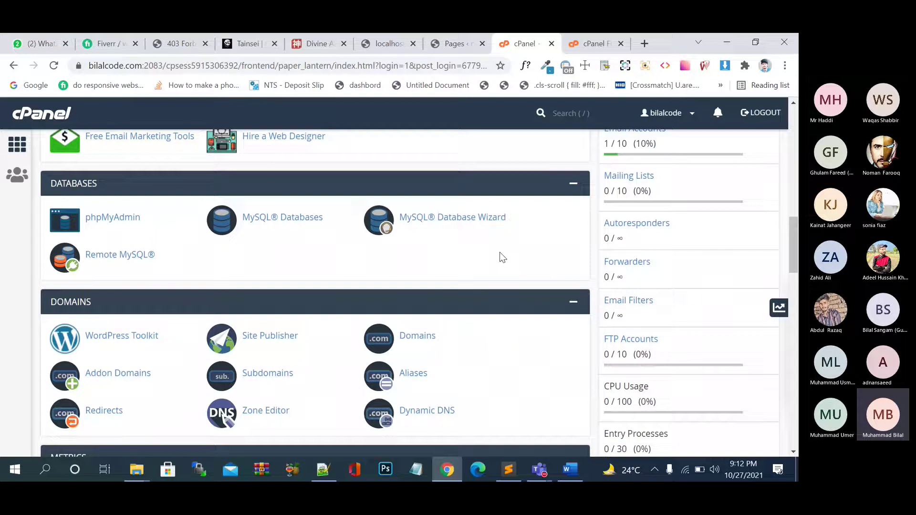
left_click(487, 220)
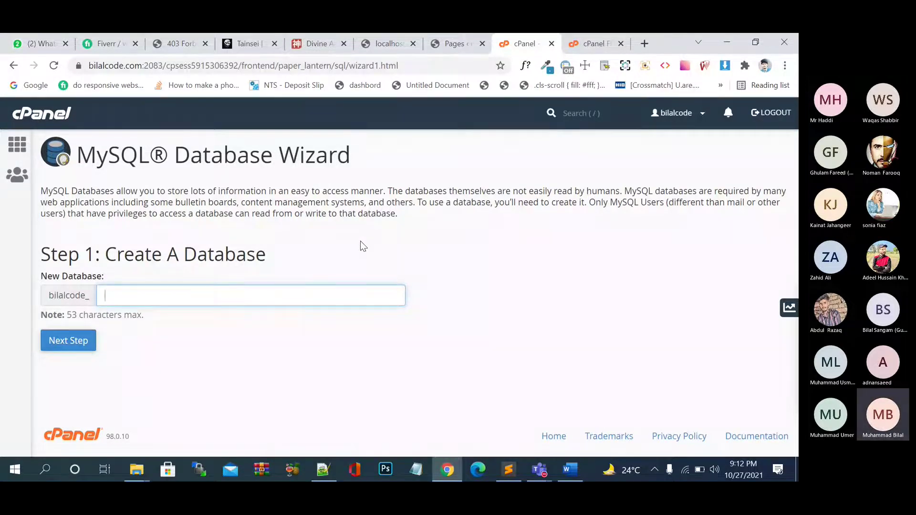
type("test_store")
left_click_drag(90, 296, 48, 299)
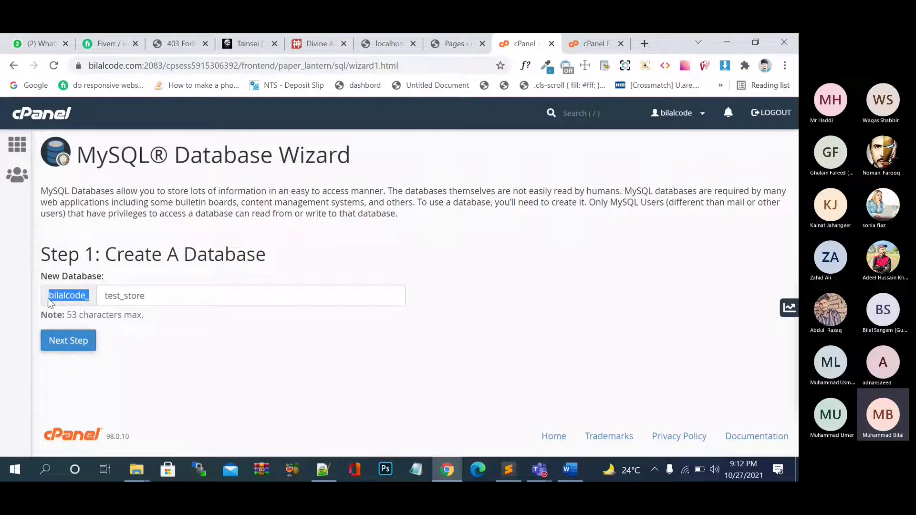
left_click(151, 275)
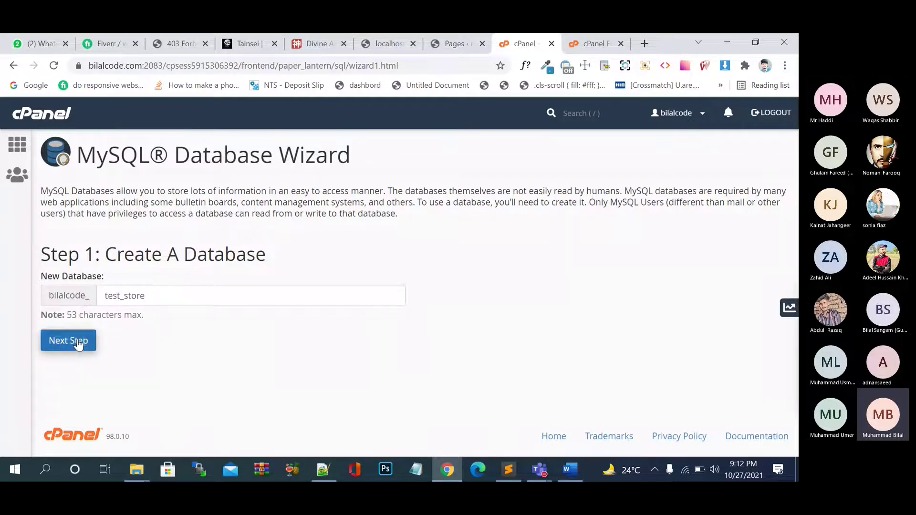
Create the database and replace the suggested username with test_store.
left_click(78, 342)
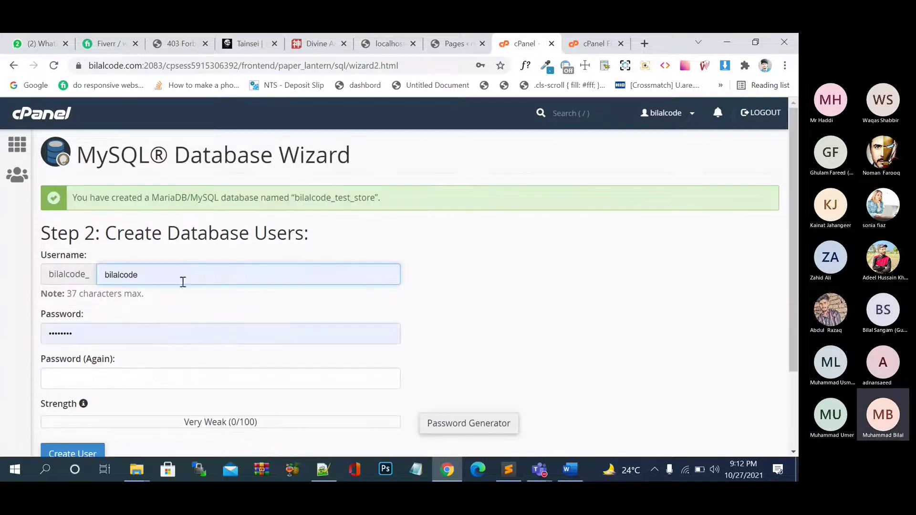
left_click(133, 272)
double_click(103, 278)
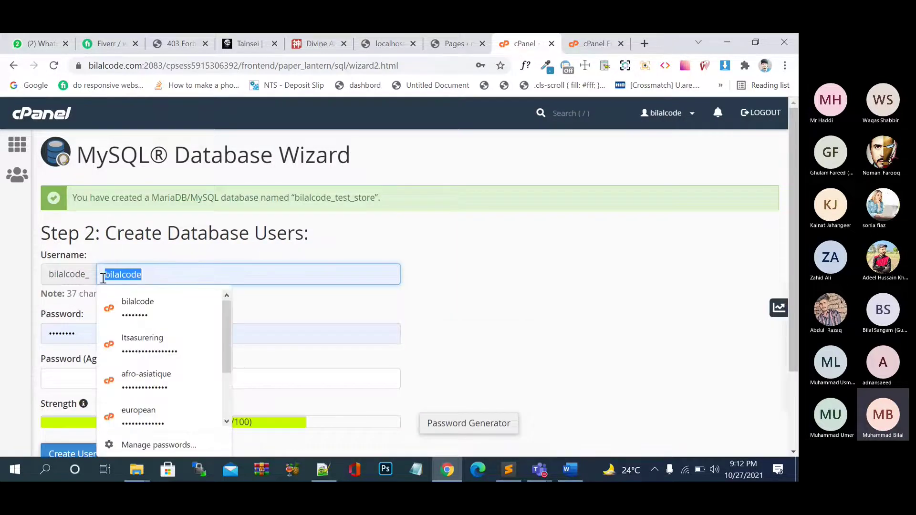
type("test_s")
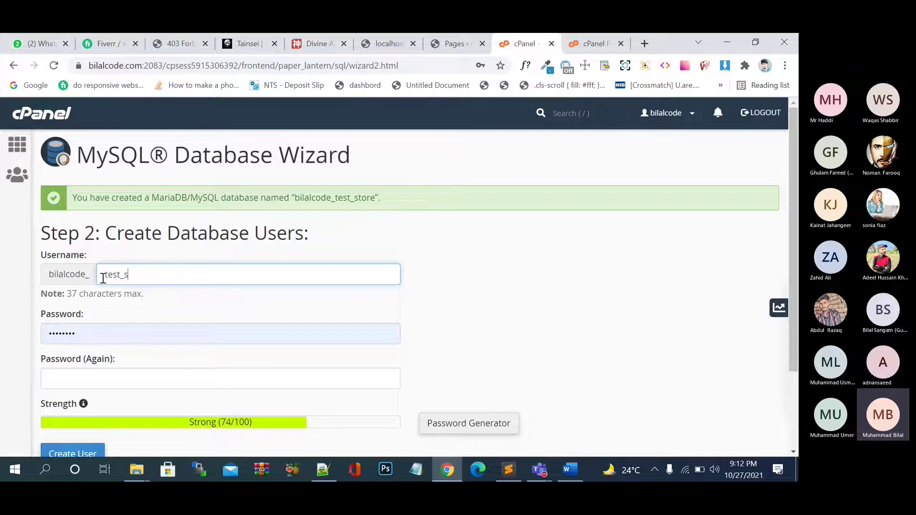
type("tore")
Enter and confirm a Very Strong password, then create the database user.
left_click(116, 335)
left_click_drag(117, 335, 41, 333)
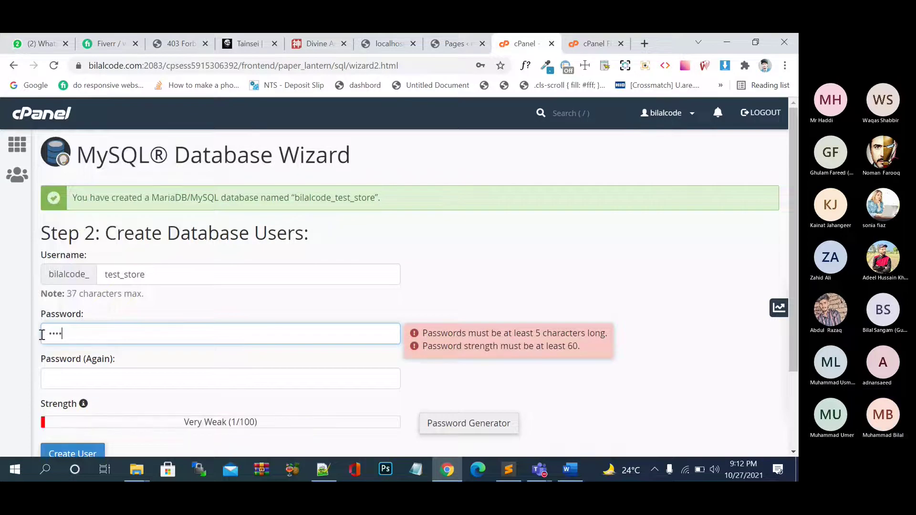
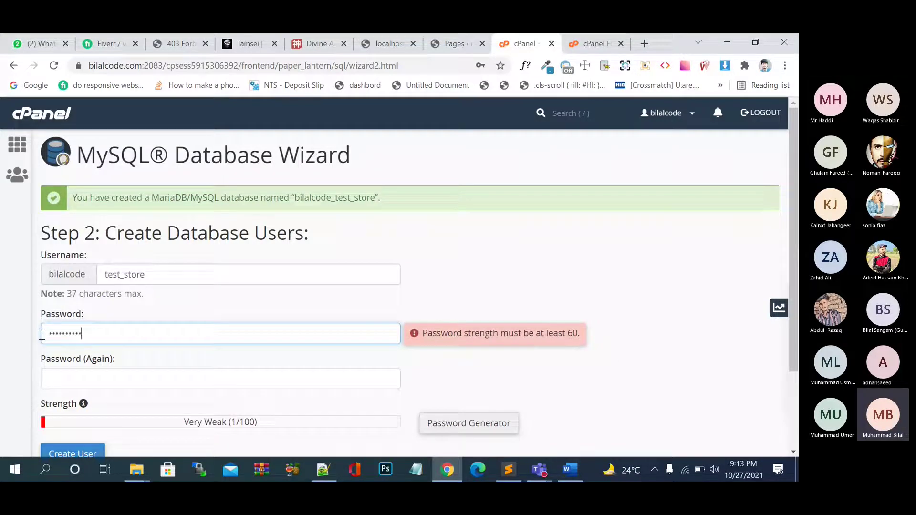
key("ctrl+a")
key("BackSpace")
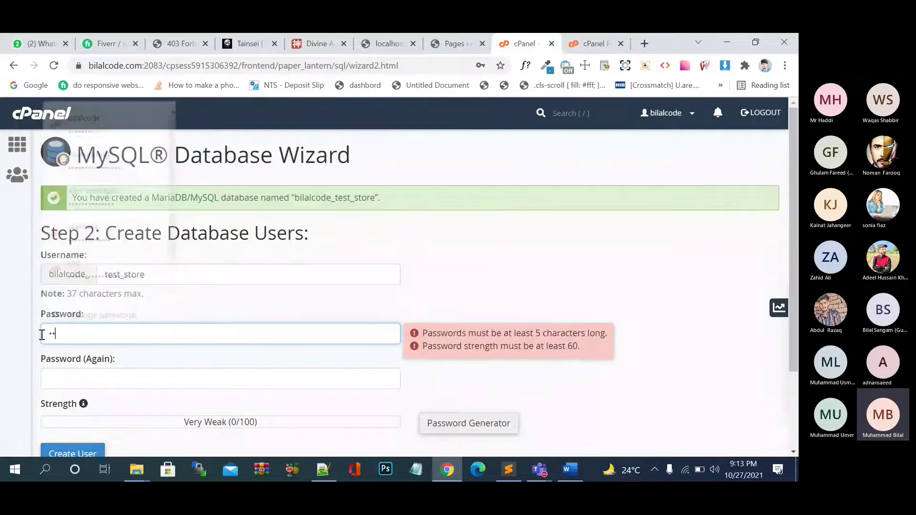
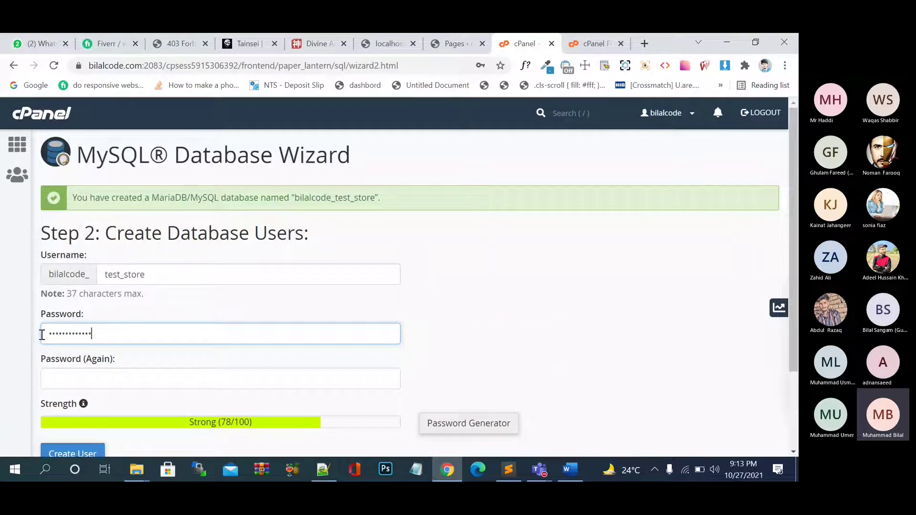
key("Tab")
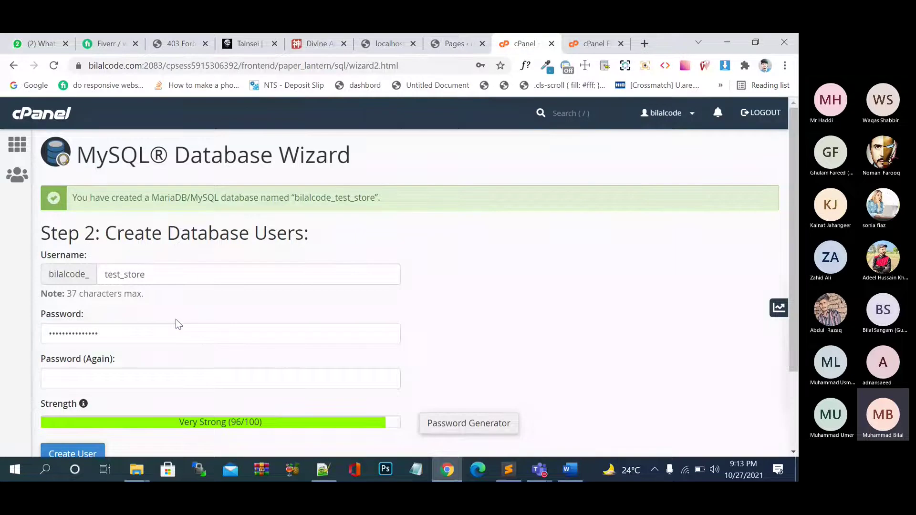
left_click(140, 378)
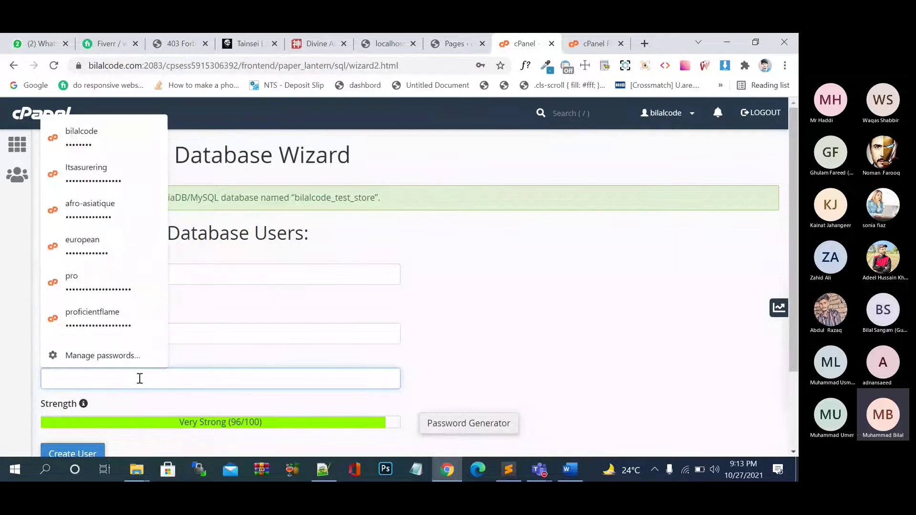
type("••••")
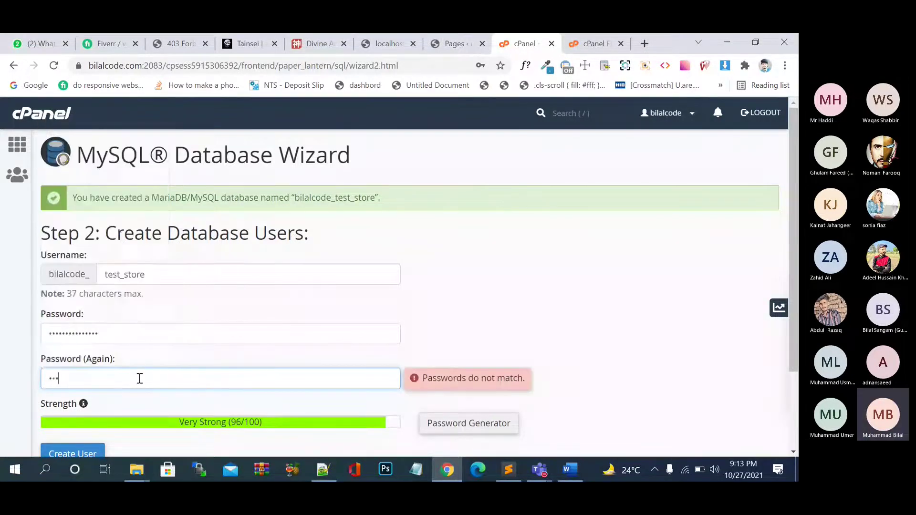
type("•••••••••••")
scroll(270, 365, "down", 2)
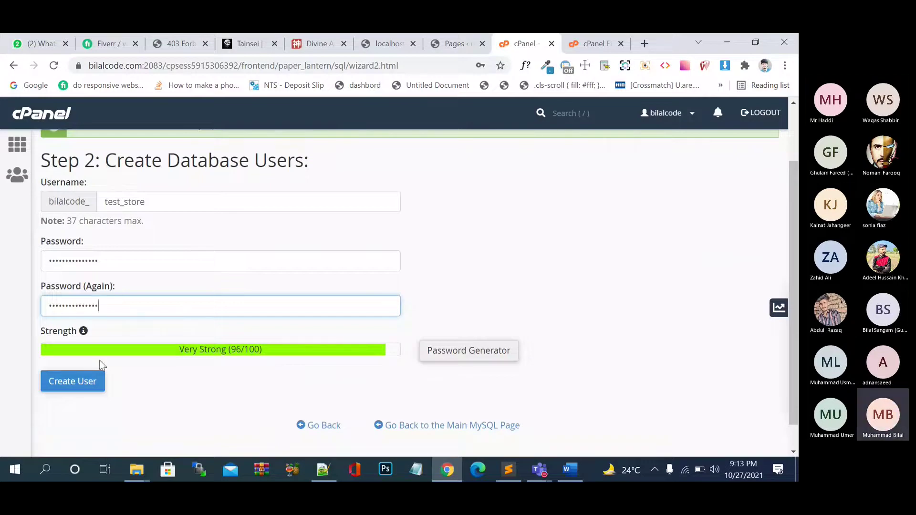
left_click(91, 381)
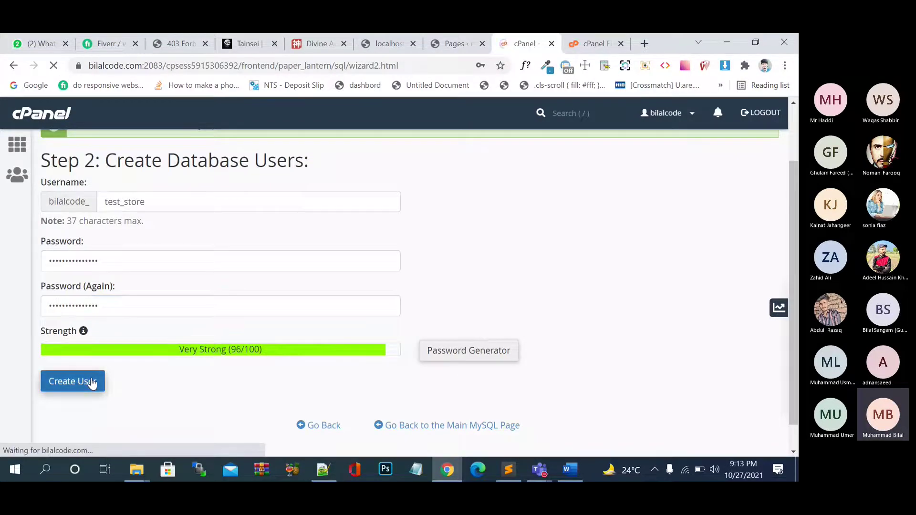
Tick ALL PRIVILEGES for user bilalcode_test_store and apply the changes.
left_click(434, 242)
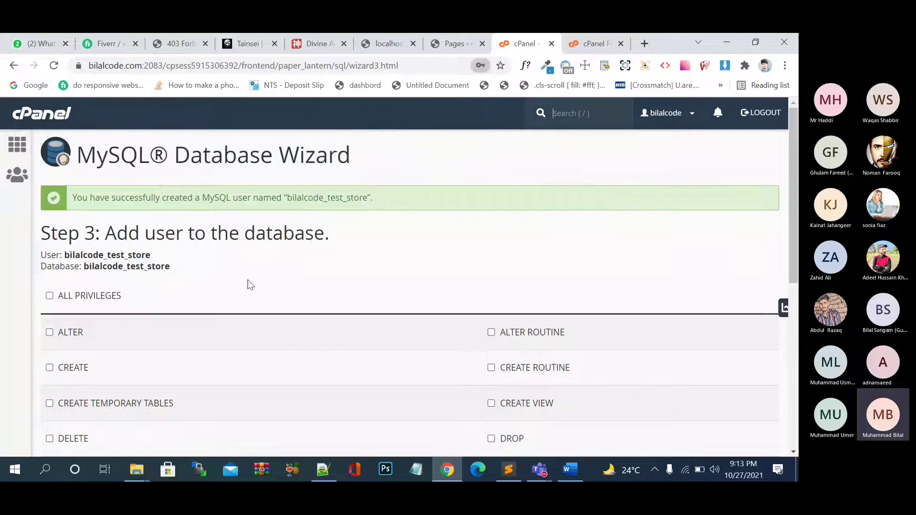
scroll(241, 282, "down", 1)
scroll(240, 281, "down", 2)
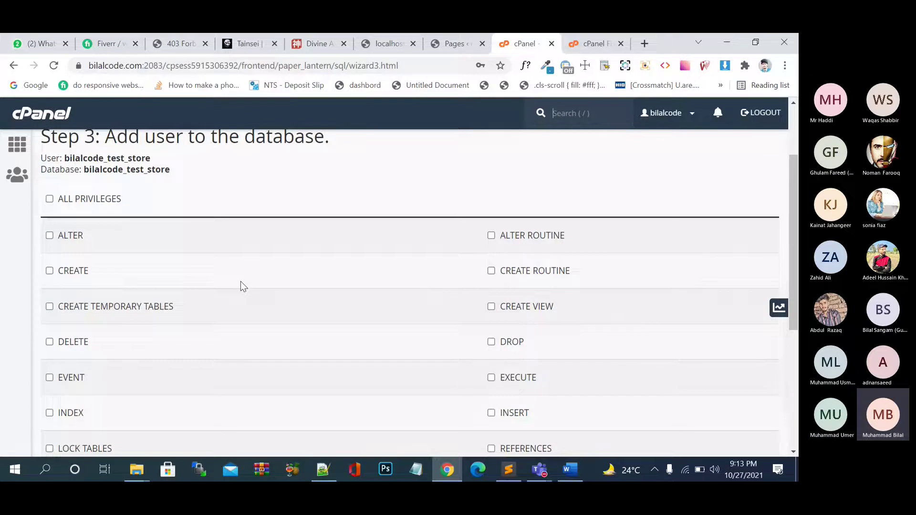
left_click(50, 200)
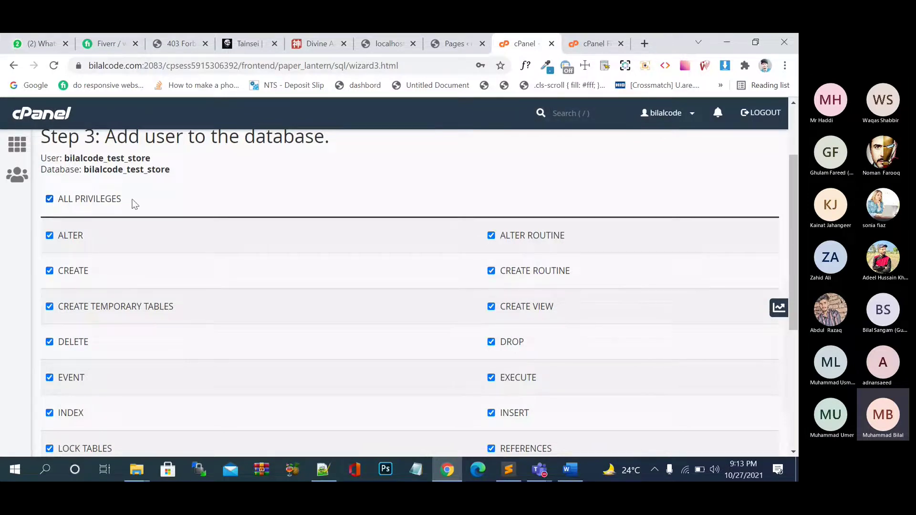
scroll(133, 202, "down", 5)
left_click(92, 323)
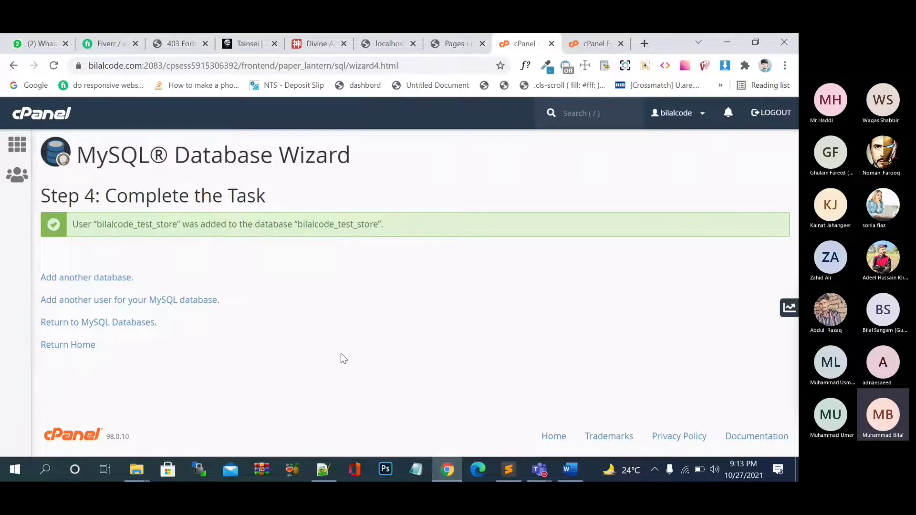
Open the MySQL Databases page from the cPanel home page.
left_click(88, 351)
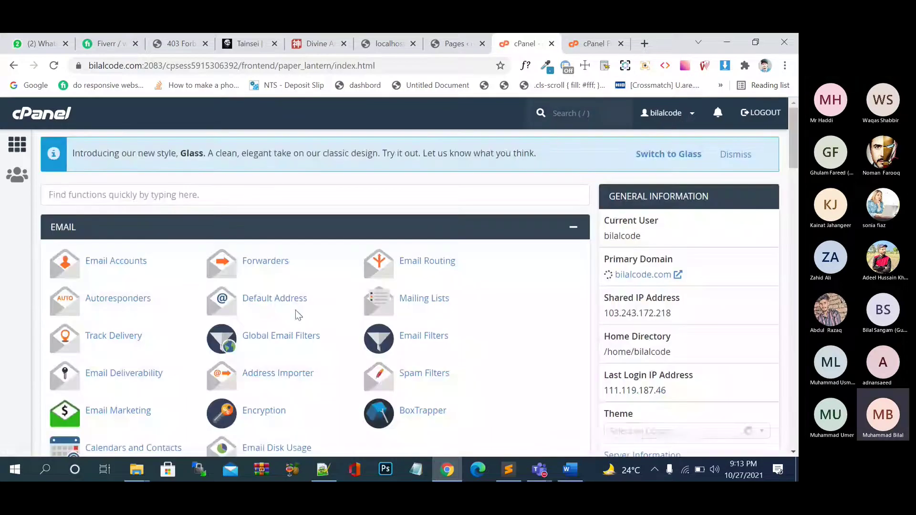
scroll(492, 299, "down", 7)
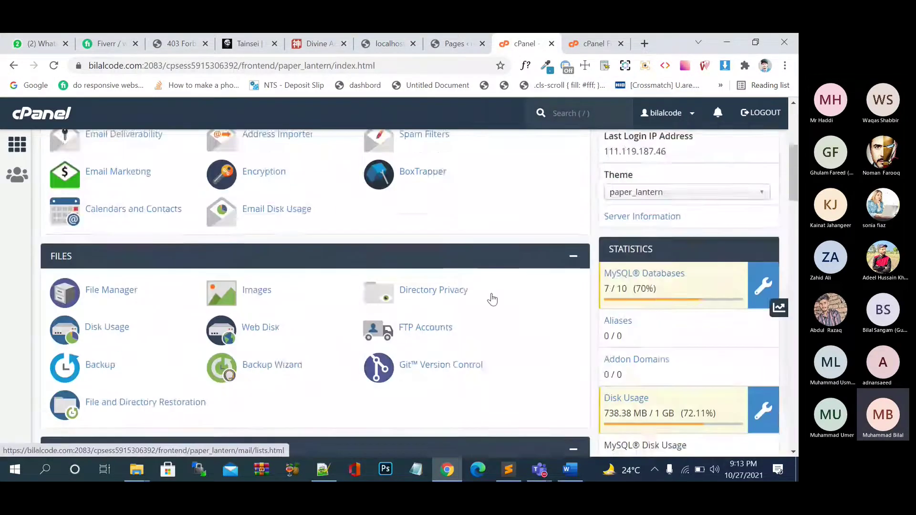
scroll(492, 299, "down", 3)
scroll(492, 299, "down", 2)
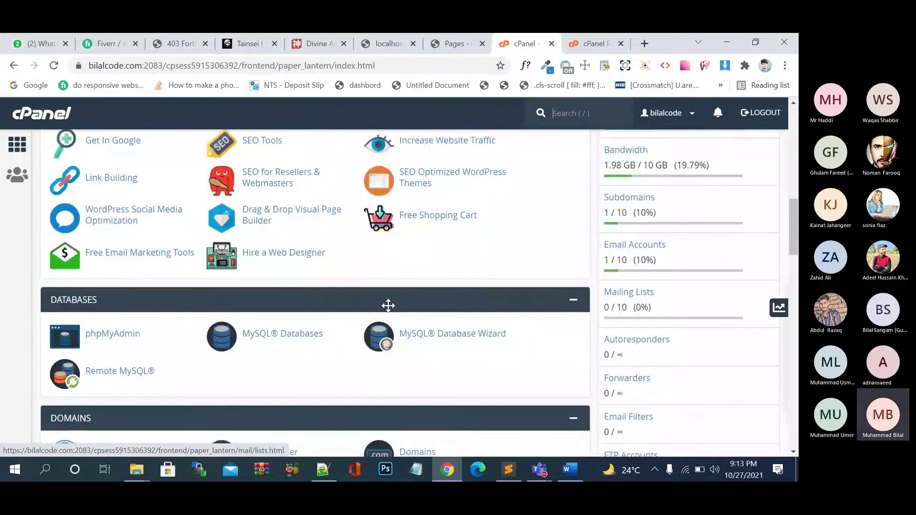
left_click(297, 333)
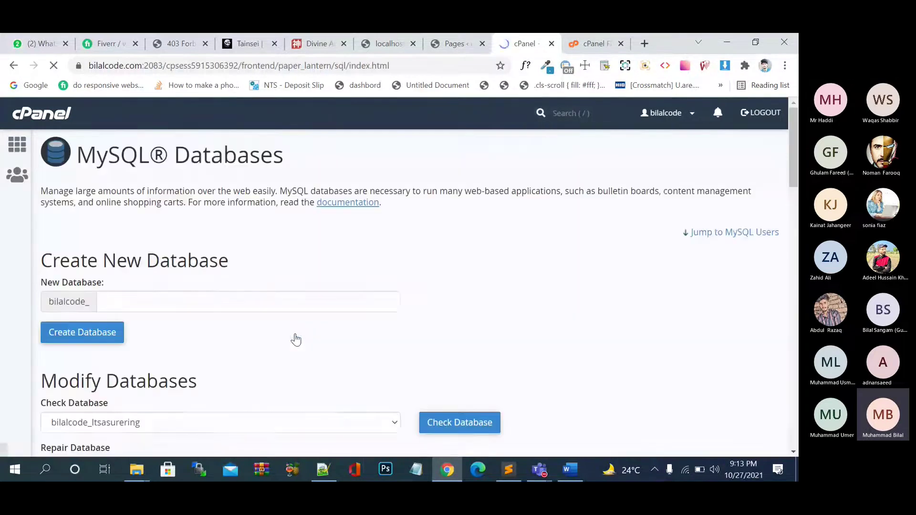
Scroll past the new test_store database and Add New User form to Add User To Database.
scroll(295, 340, "down", 9)
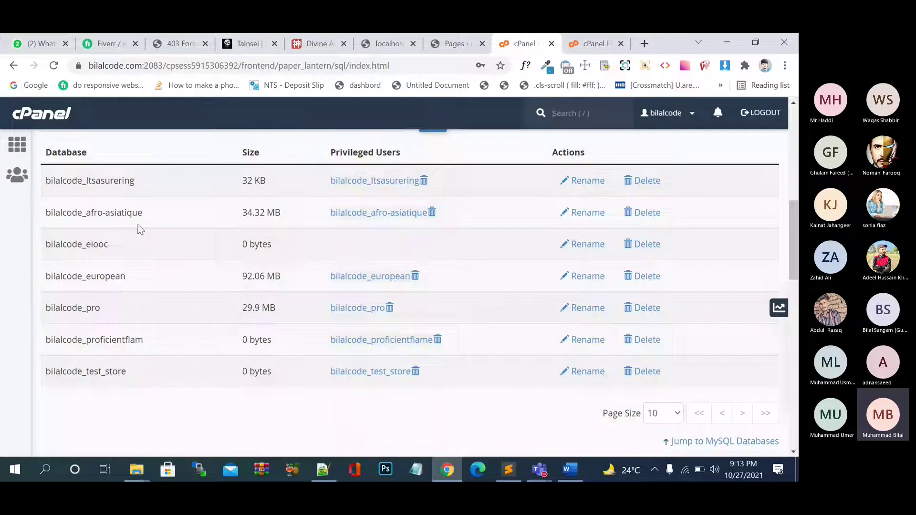
scroll(143, 270, "down", 1)
scroll(143, 270, "down", 3)
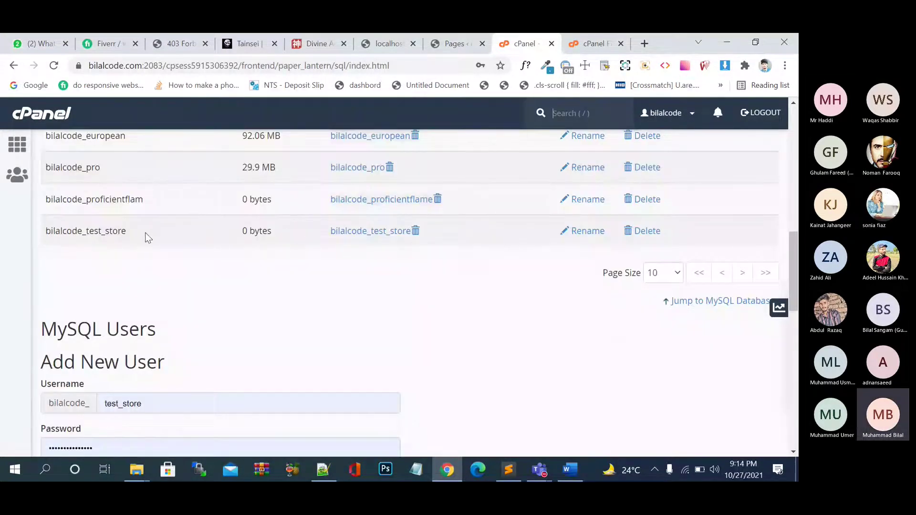
left_click_drag(145, 232, 51, 231)
scroll(142, 292, "down", 10)
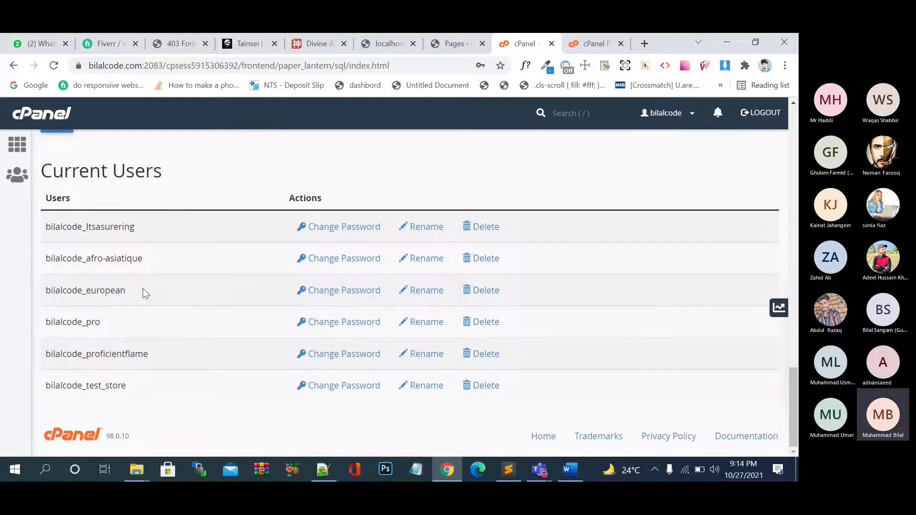
scroll(142, 292, "up", 1)
scroll(142, 292, "down", 1)
scroll(145, 293, "up", 20)
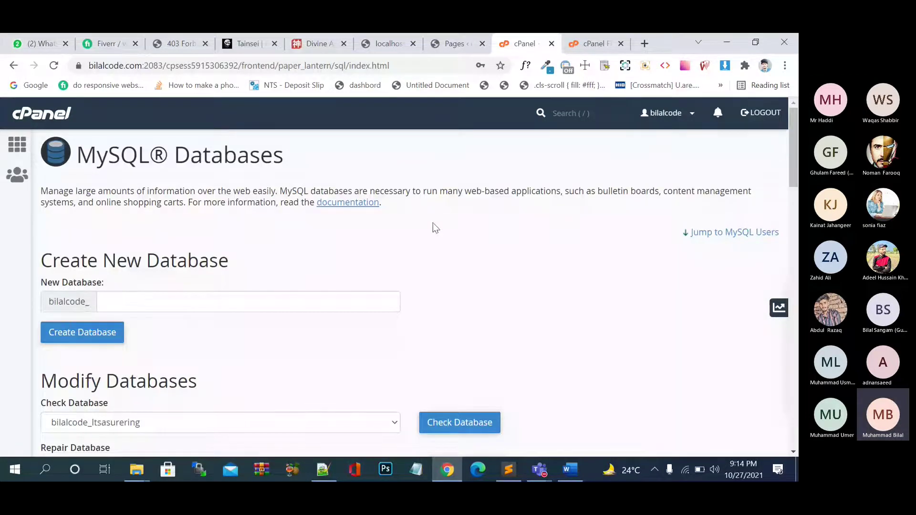
scroll(433, 223, "down", 7)
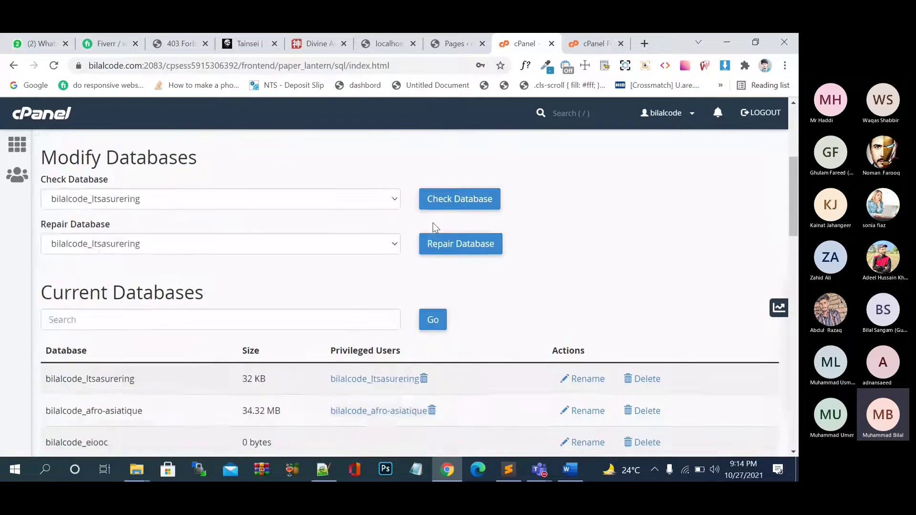
scroll(434, 223, "down", 7)
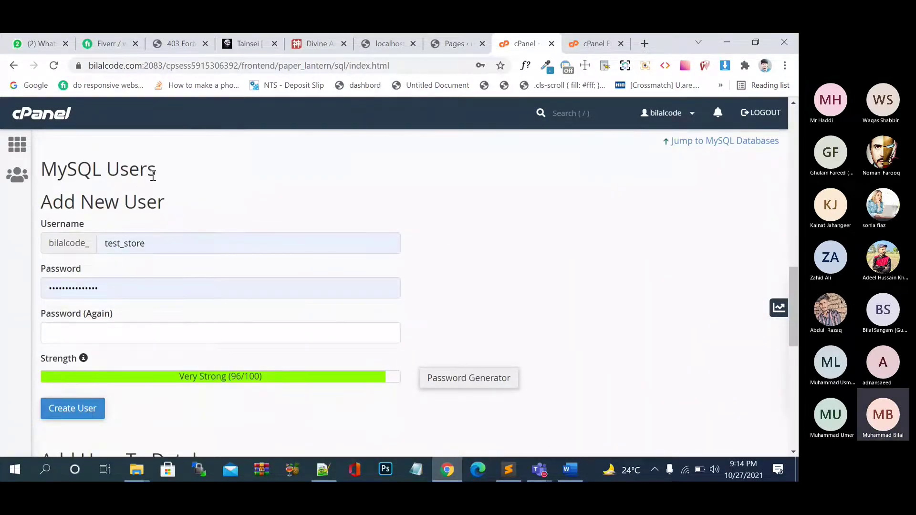
left_click(194, 242)
scroll(194, 241, "down", 1)
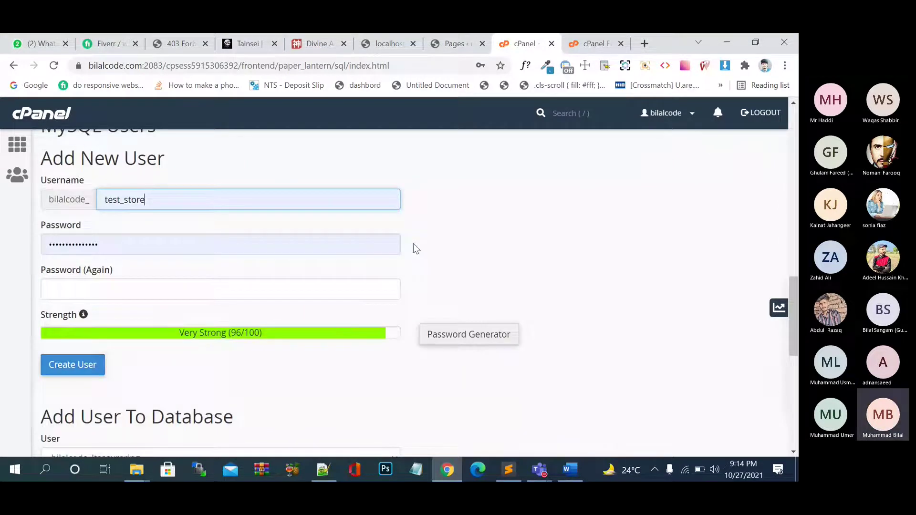
scroll(241, 250, "down", 4)
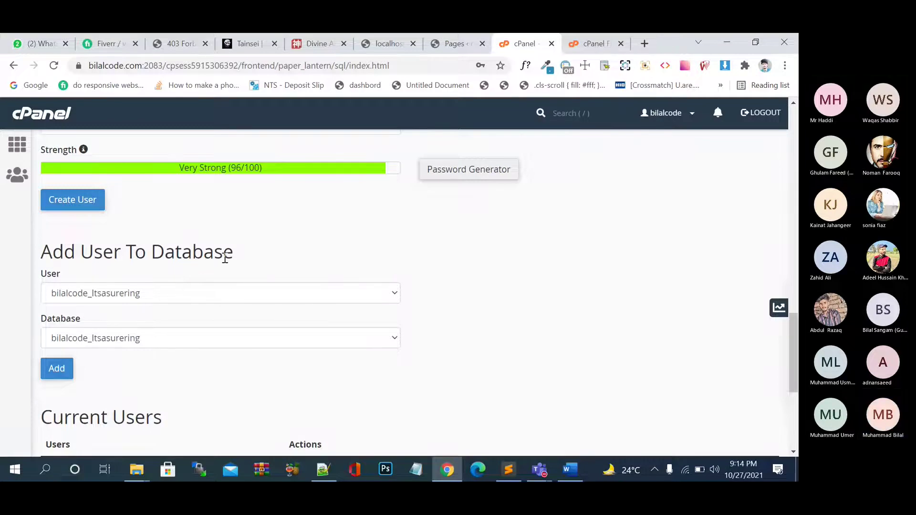
Pick bilalcode_test_store as both user and database and add the user.
left_click(196, 293)
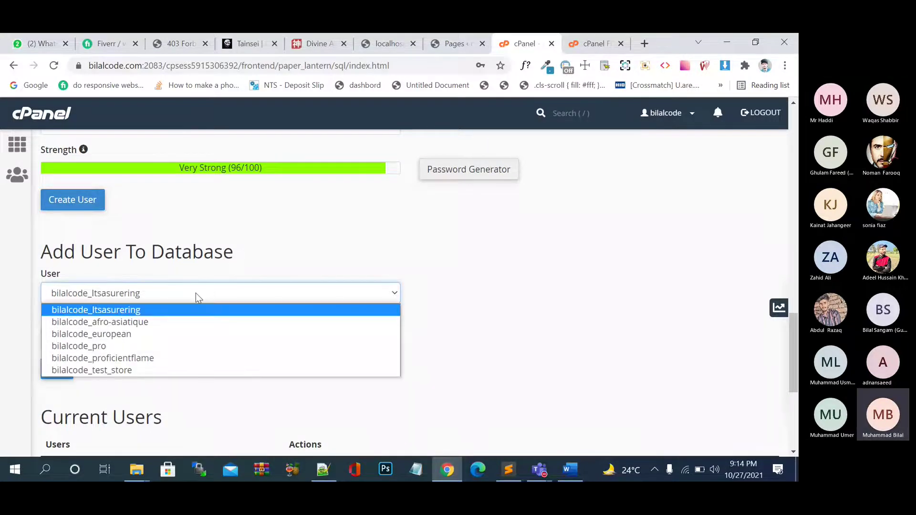
left_click(182, 370)
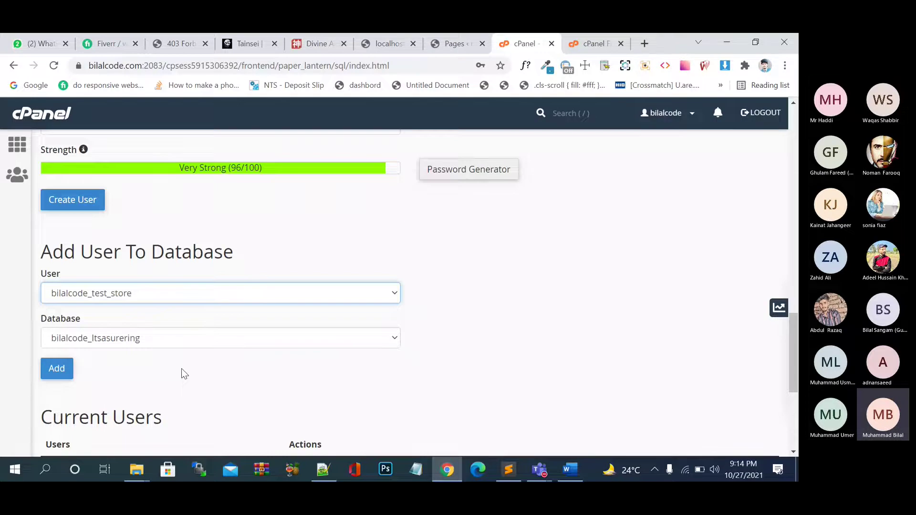
left_click(186, 337)
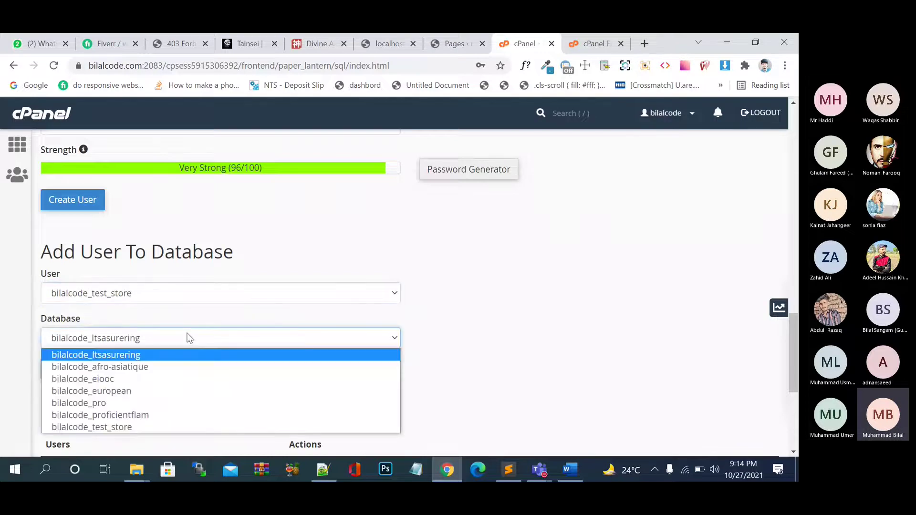
left_click(171, 427)
left_click(62, 374)
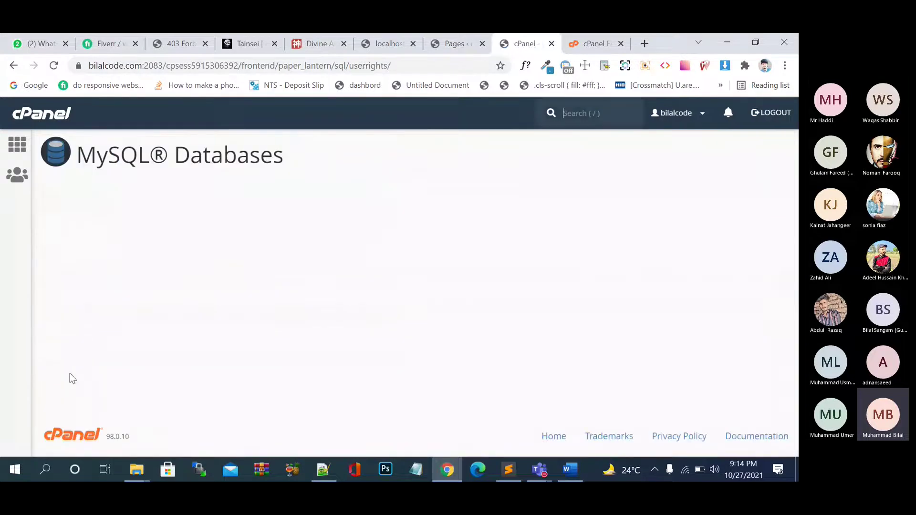
Save All Privileges for the user and return to the cPanel home page.
scroll(331, 354, "down", 5)
left_click(70, 367)
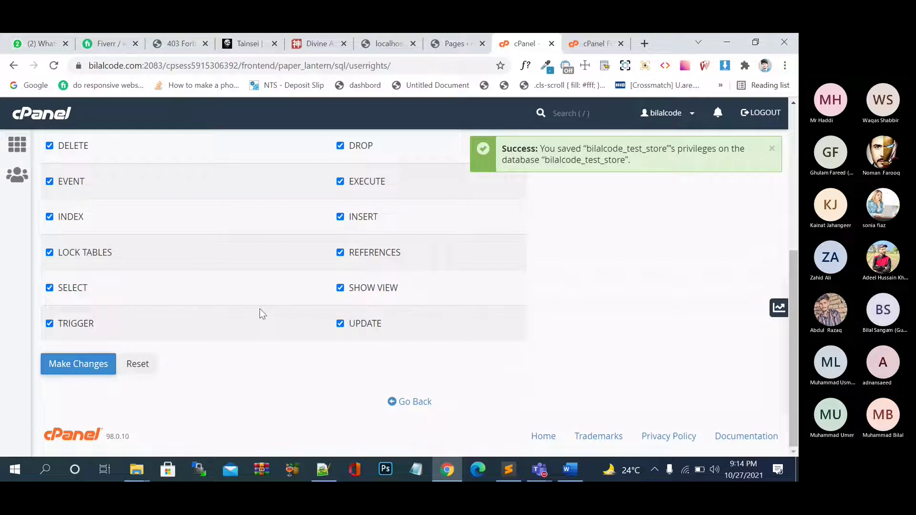
scroll(259, 313, "up", 5)
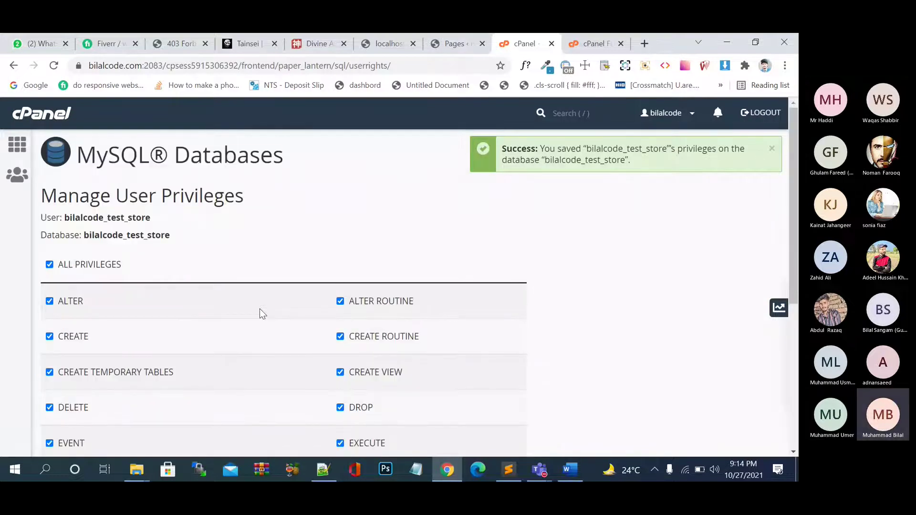
left_click(16, 148)
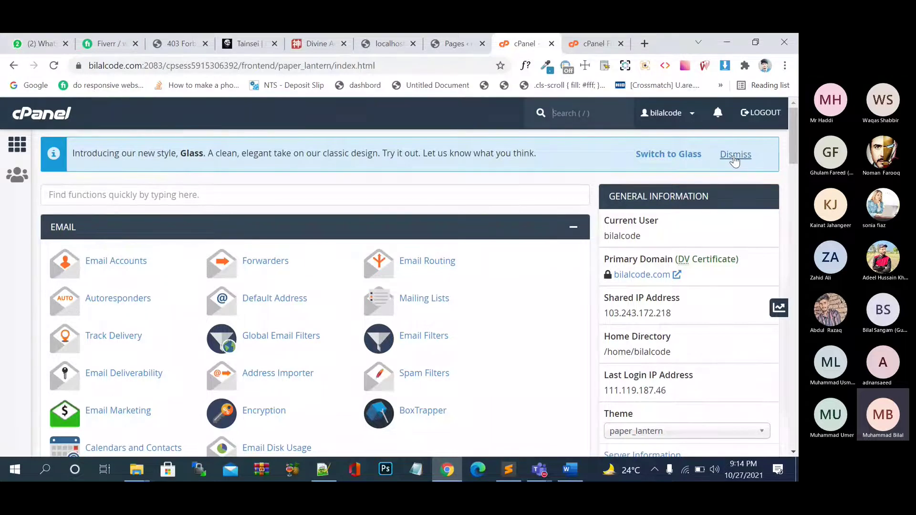
Dismiss the Glass banner and open MySQL Databases to review the current databases.
left_click(733, 157)
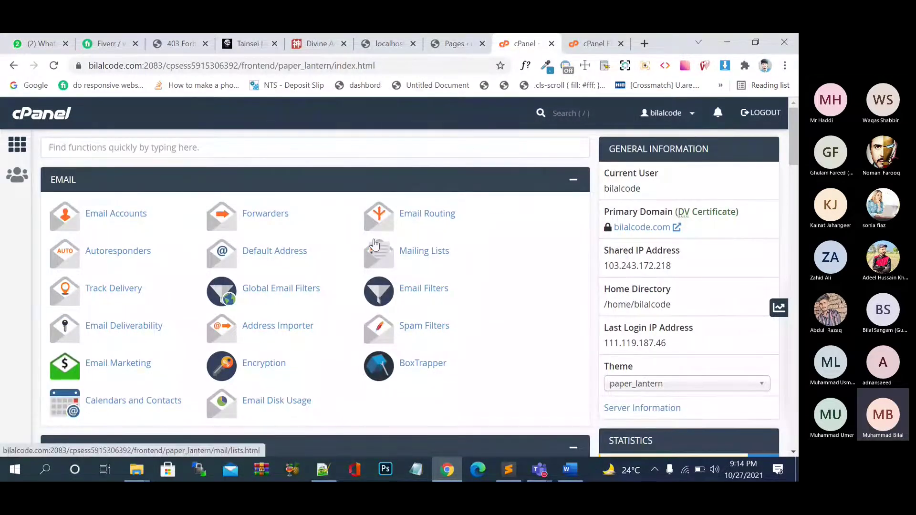
scroll(316, 223, "down", 10)
scroll(316, 222, "down", 4)
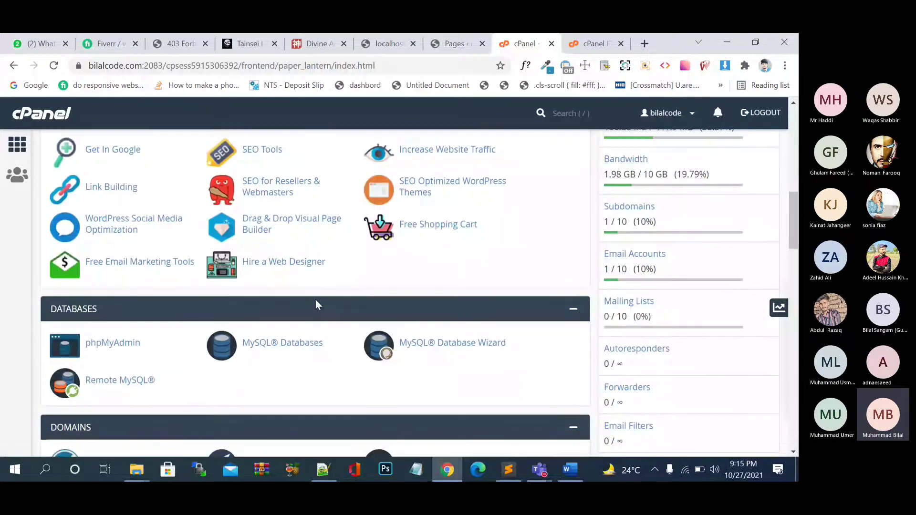
scroll(316, 305, "down", 1)
left_click(316, 306)
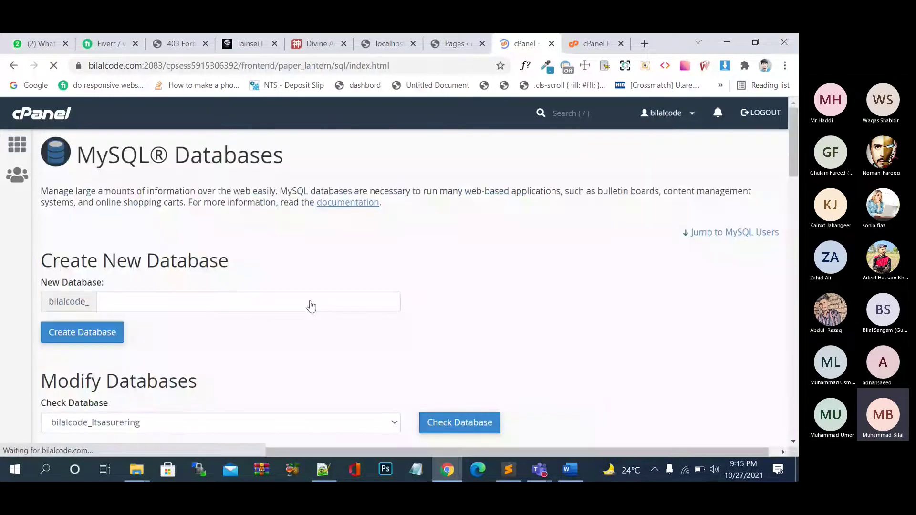
scroll(310, 306, "down", 15)
scroll(310, 306, "down", 2)
scroll(311, 306, "up", 7)
scroll(310, 306, "up", 7)
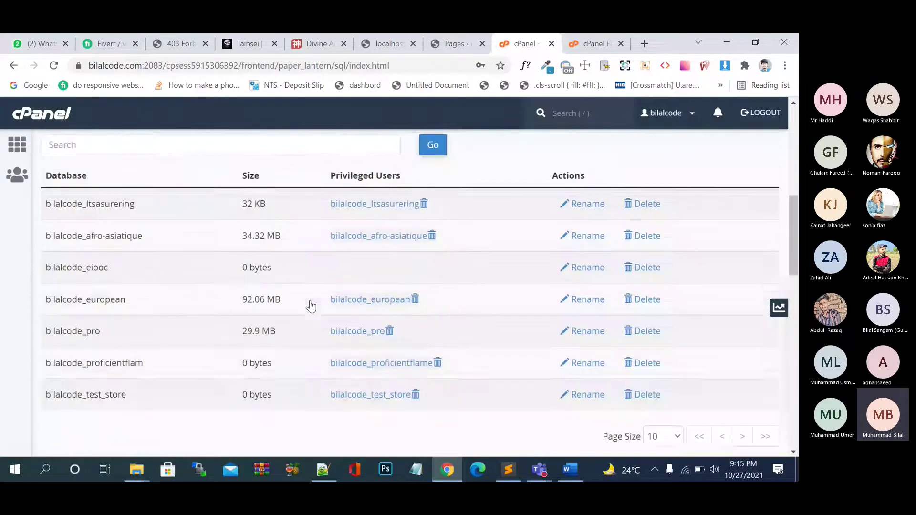
scroll(310, 306, "up", 1)
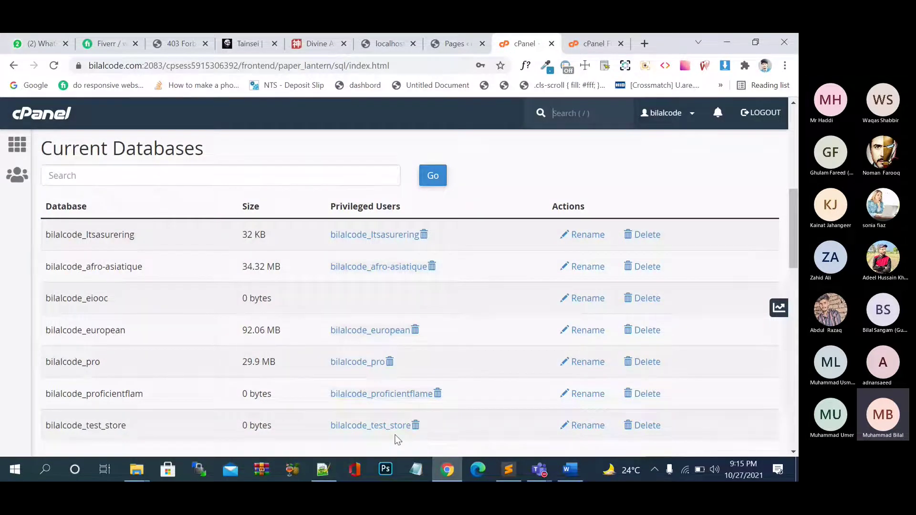
Select the bilalcode_test_store database name and switch to the File Manager tab.
left_click_drag(134, 429, 54, 426)
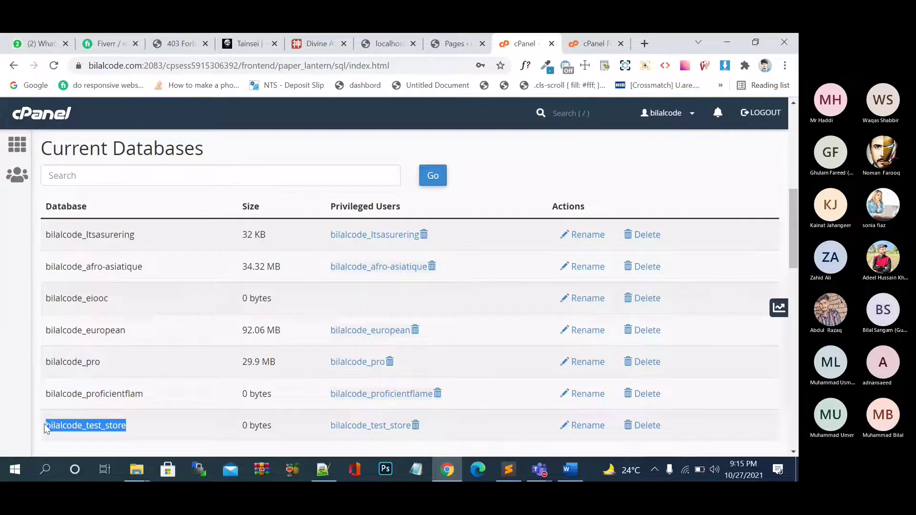
scroll(119, 398, "up", 8)
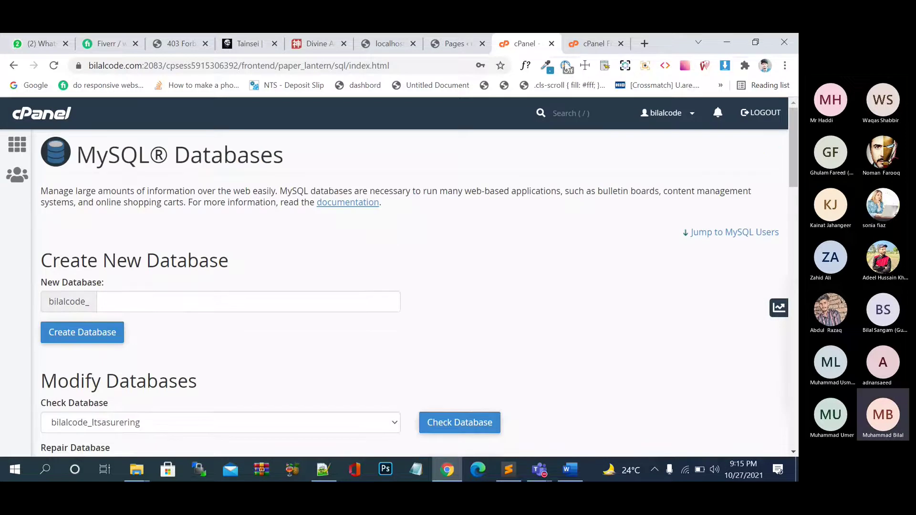
left_click(596, 46)
Load bilalcode.com/test_store/ in a new browser tab.
left_click(644, 43)
type("b")
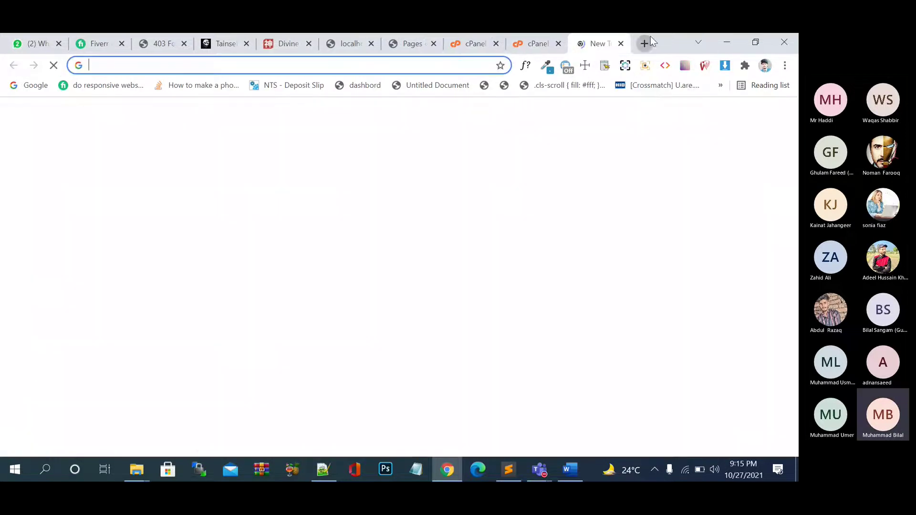
key("BackSpace")
type("i;")
key("BackSpace")
type("l")
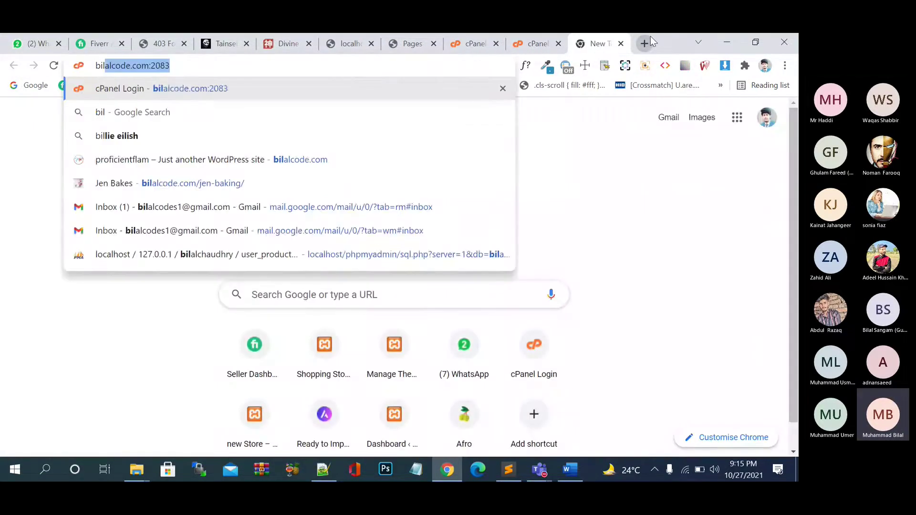
key("End")
key("BackSpace")
key("BackSpace")
key("BackSpace")
key("BackSpace")
key("BackSpace")
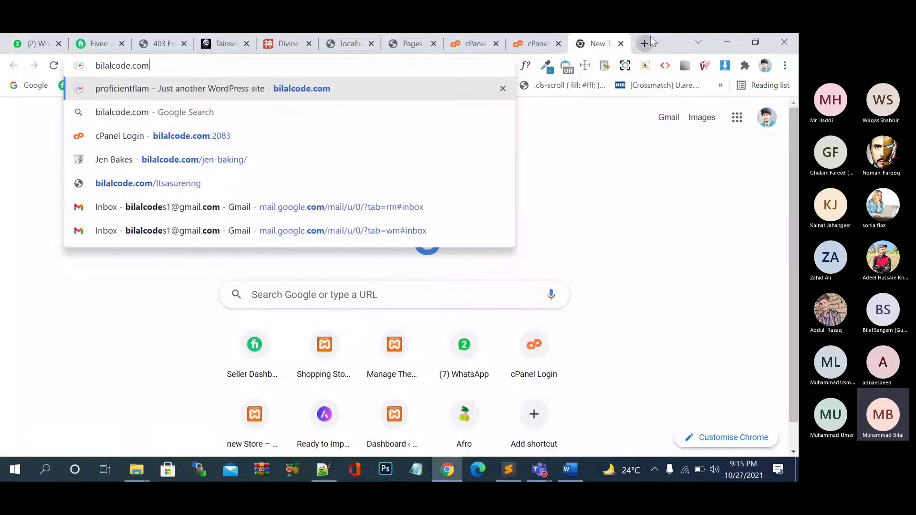
type("/c")
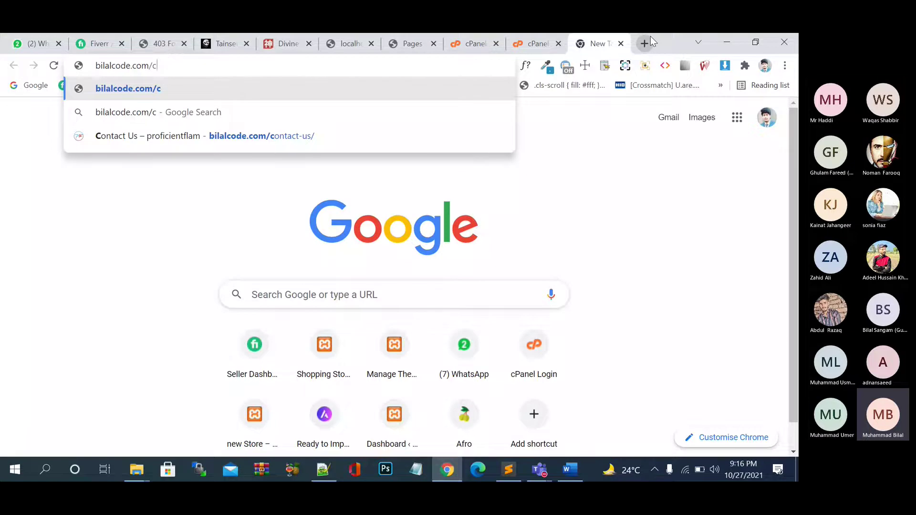
key("BackSpace")
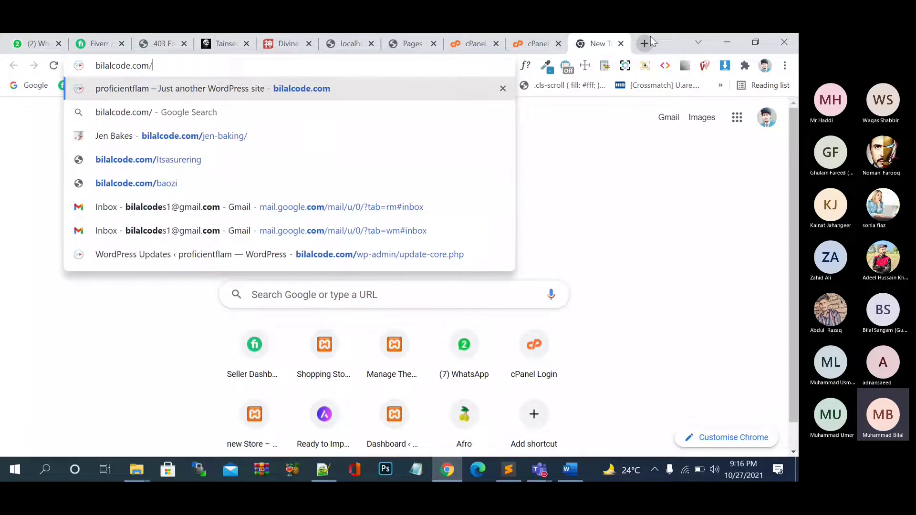
key("BackSpace")
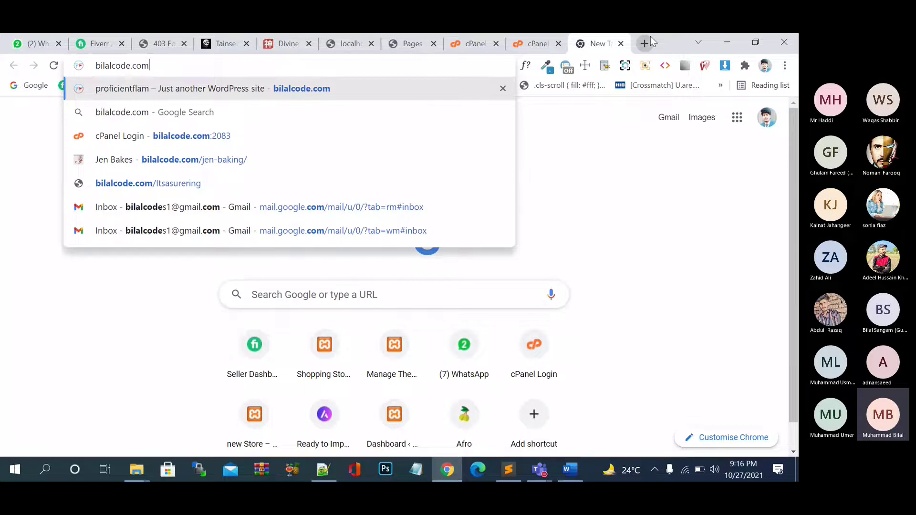
type("/")
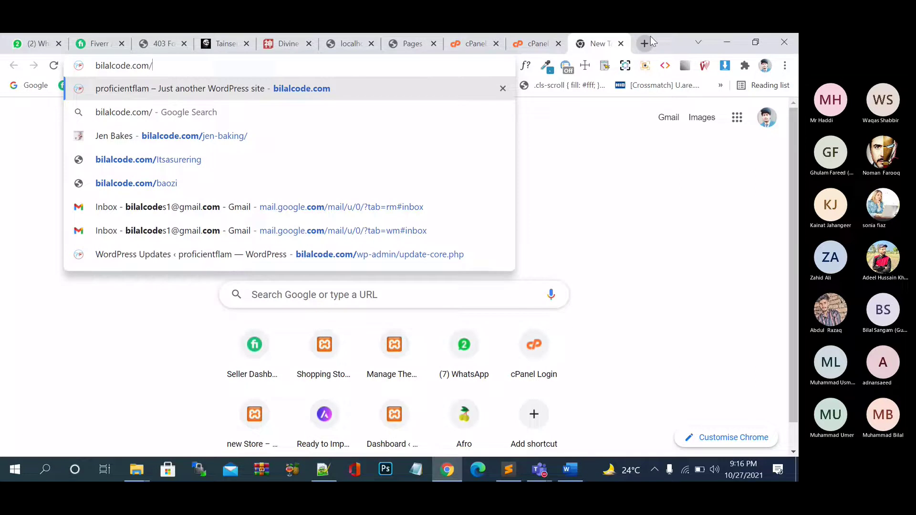
type("test_s")
type("tote")
key("BackSpace")
key("BackSpace")
type("re/")
key("Return")
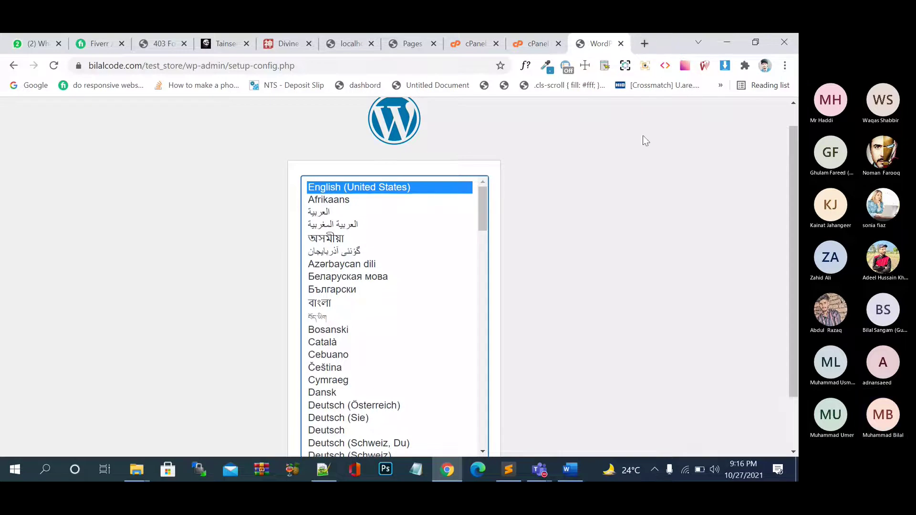
Continue WordPress setup in English (United States) to the database details form.
scroll(626, 184, "down", 1)
scroll(628, 188, "down", 1)
left_click(471, 418)
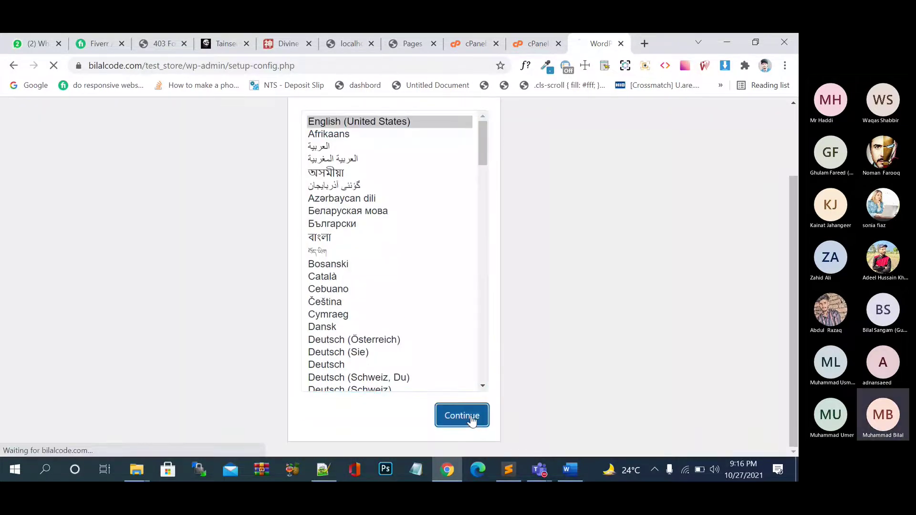
scroll(471, 419, "down", 1)
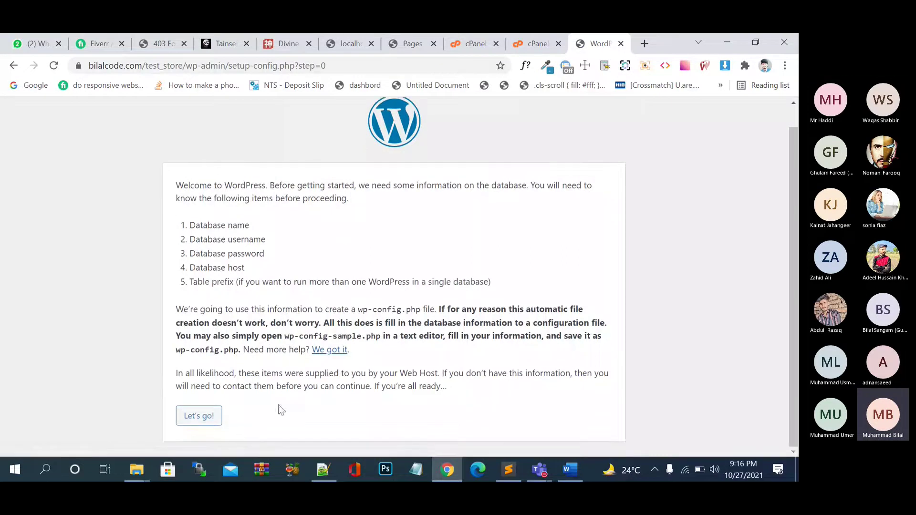
left_click(214, 419)
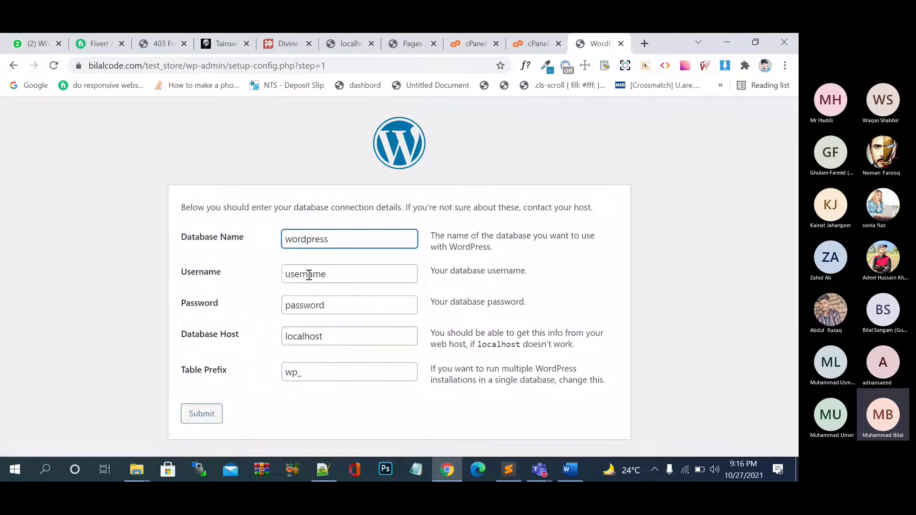
Fill in bilalcode_test_store as database name and username plus the password, and submit.
left_click_drag(327, 240, 268, 247)
type("bilalcode_test_store")
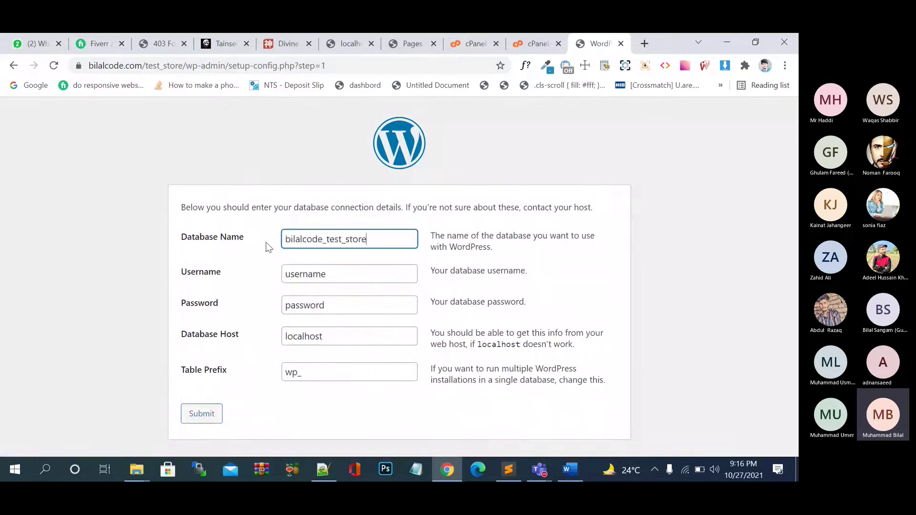
left_click_drag(342, 270, 261, 279)
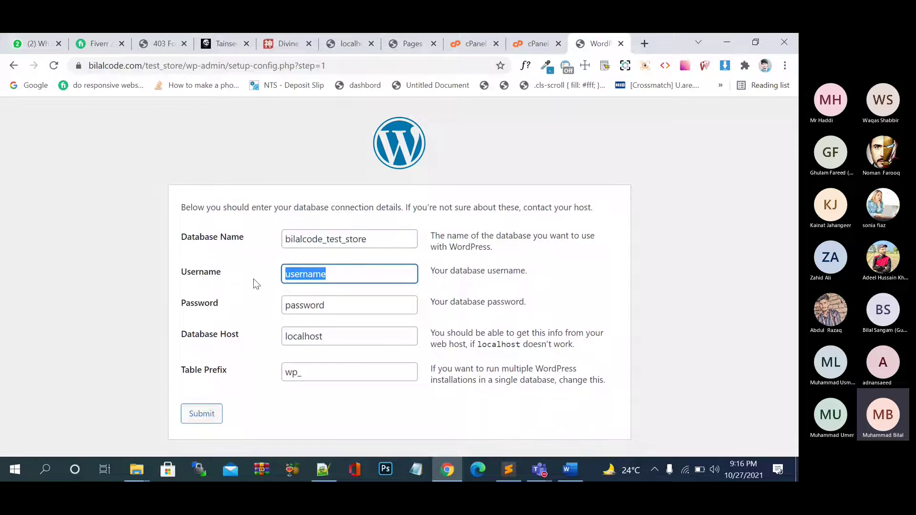
type("bilalcode_test_store")
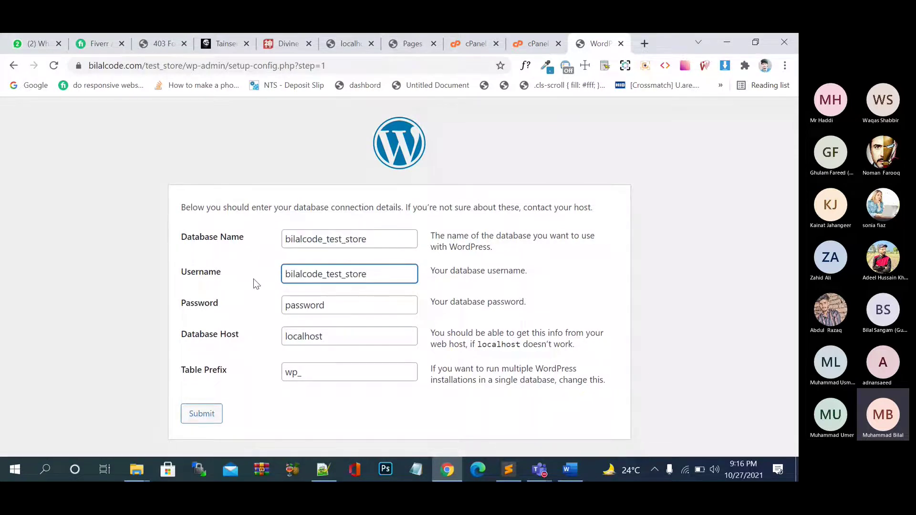
left_click_drag(348, 305, 257, 311)
key("ctrl+v")
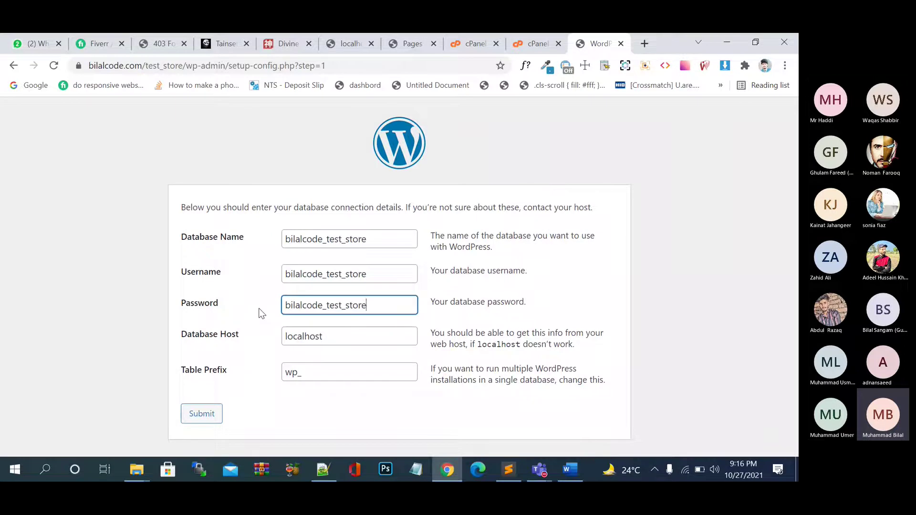
left_click_drag(328, 305, 244, 308)
key("BackSpace")
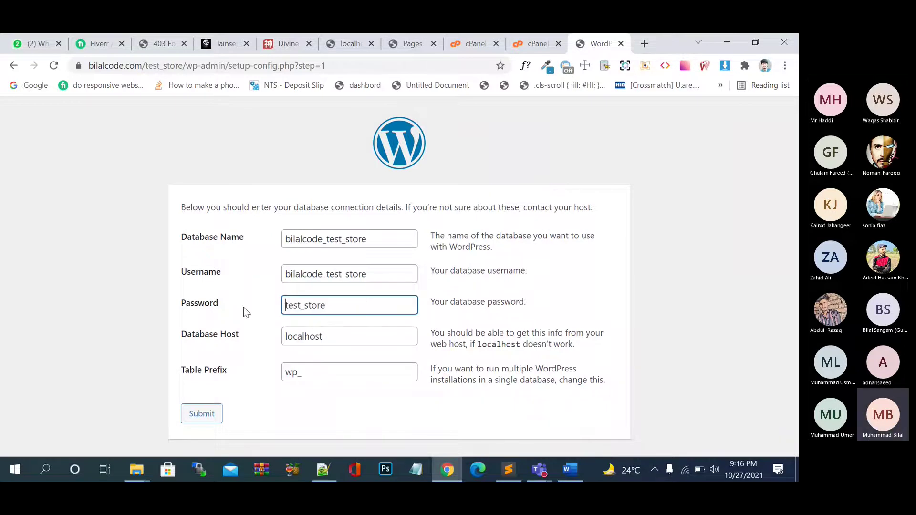
left_click(332, 302)
left_click(202, 414)
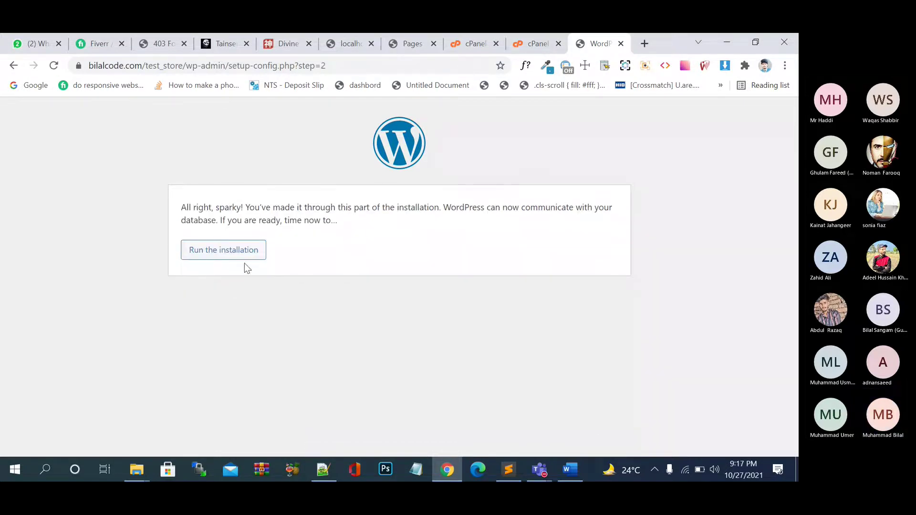
Run the installation, title the site Test Store, enter the admin e-mail, and discourage indexing.
left_click(244, 257)
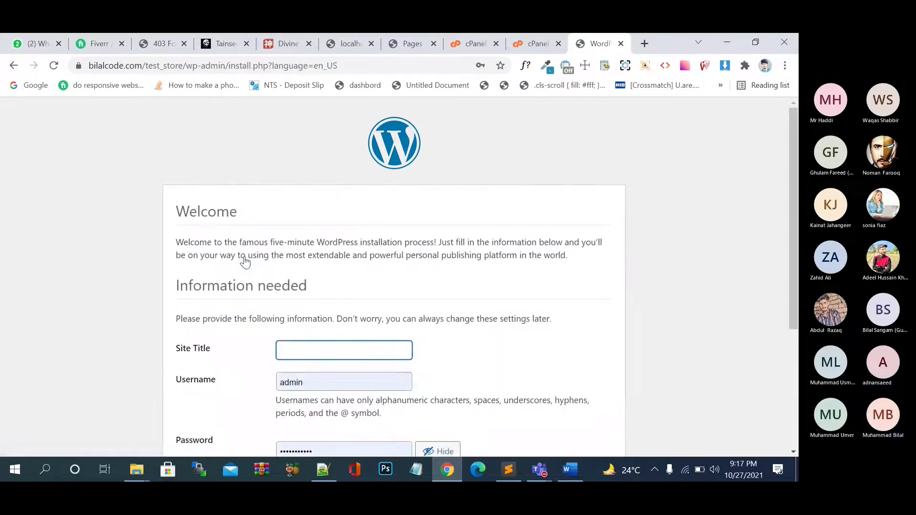
scroll(243, 260, "down", 3)
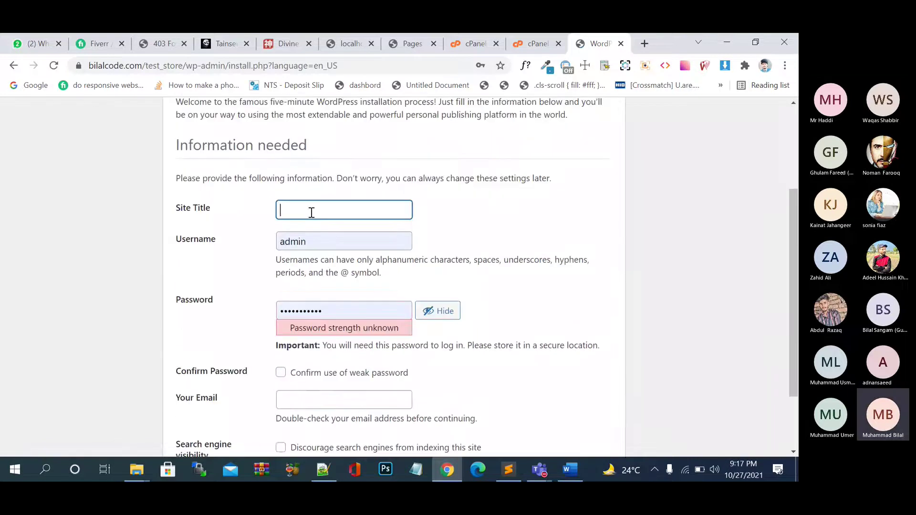
type("Test ")
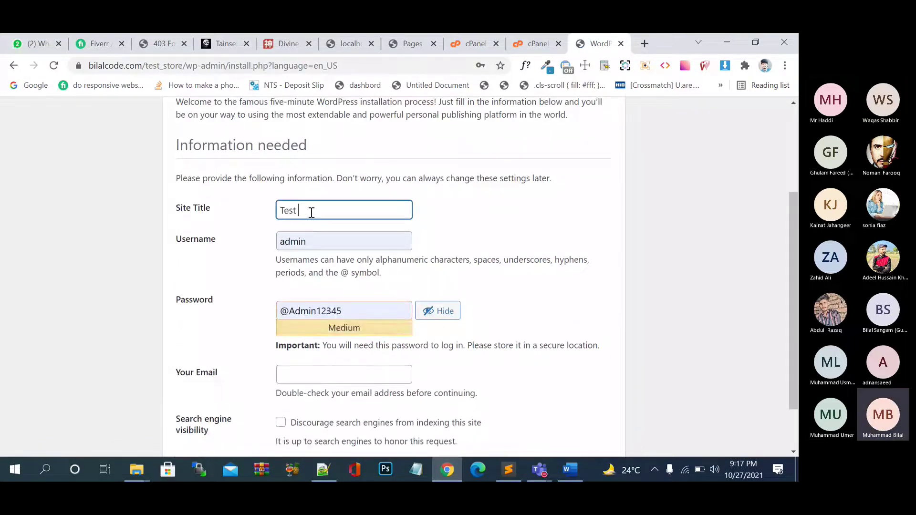
type("Store")
scroll(525, 328, "down", 1)
left_click(360, 318)
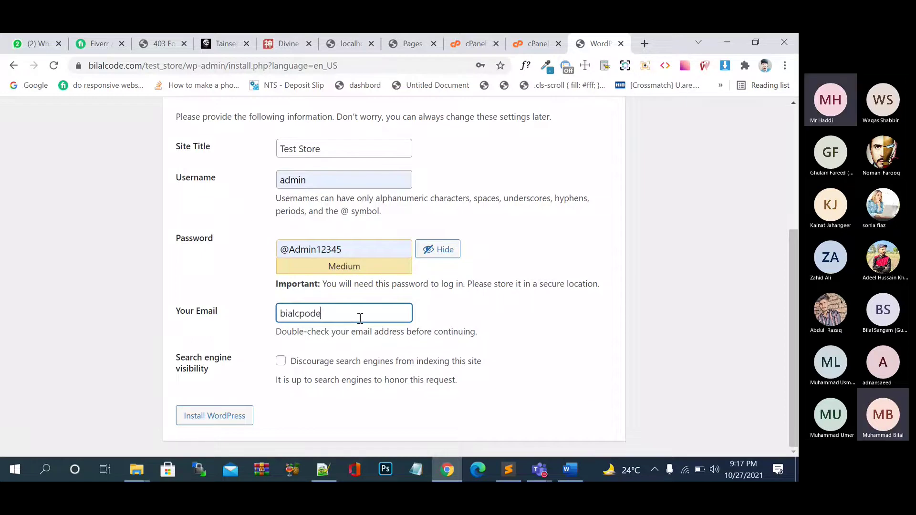
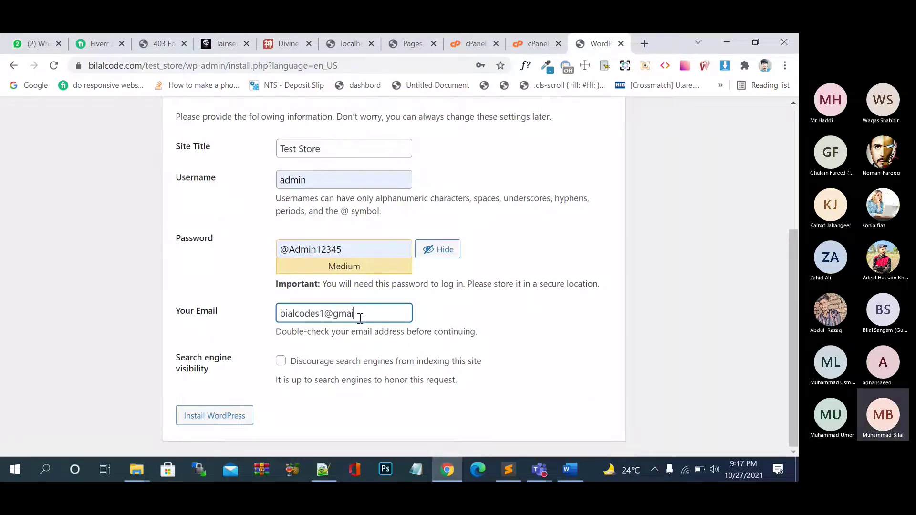
left_click(281, 362)
scroll(512, 383, "up", 1)
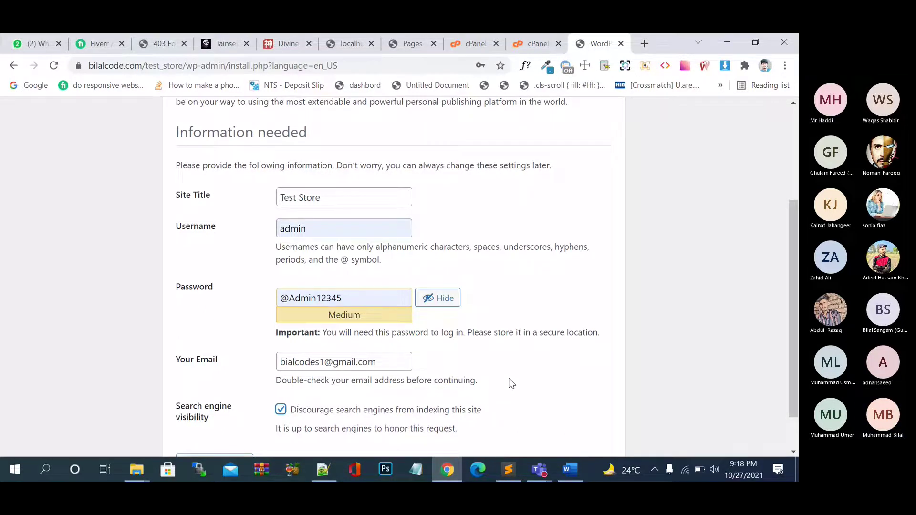
Complete the WordPress install, log in with the autofilled admin account, and view Installed Plugins.
scroll(509, 382, "down", 1)
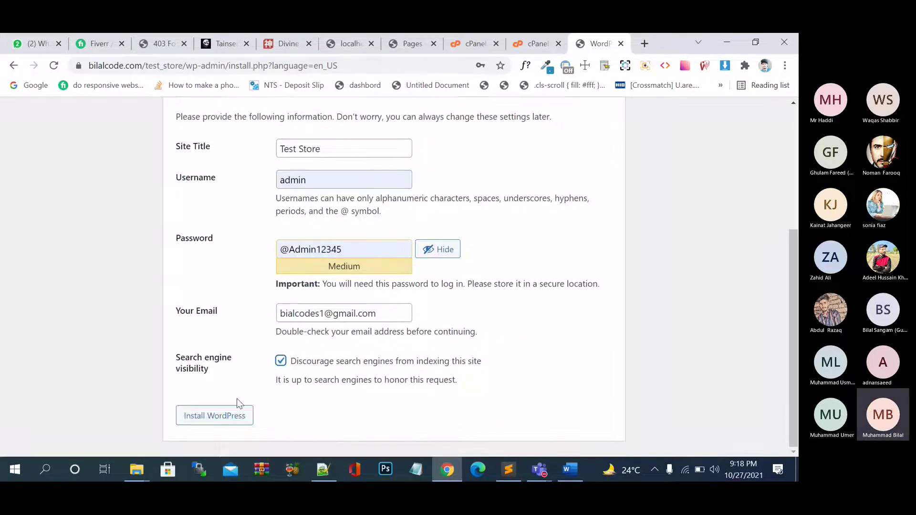
left_click(231, 416)
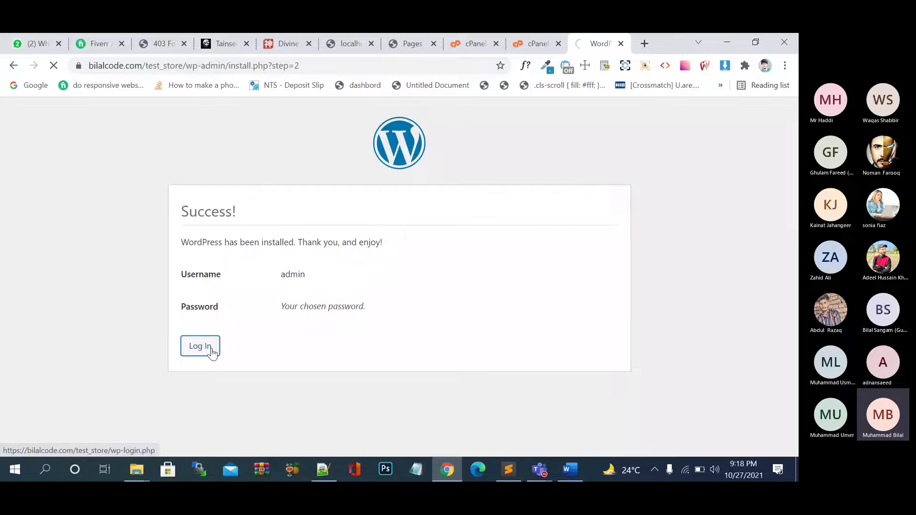
left_click(211, 350)
left_click(474, 358)
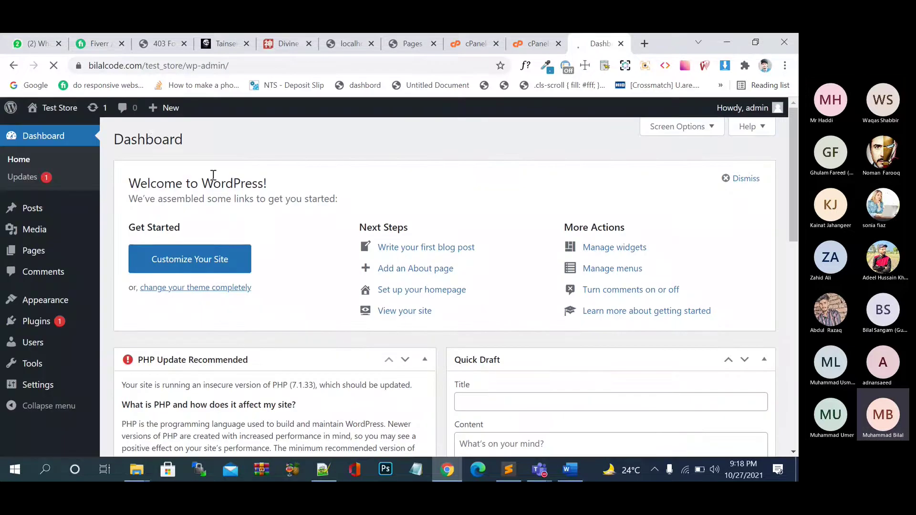
left_click(61, 321)
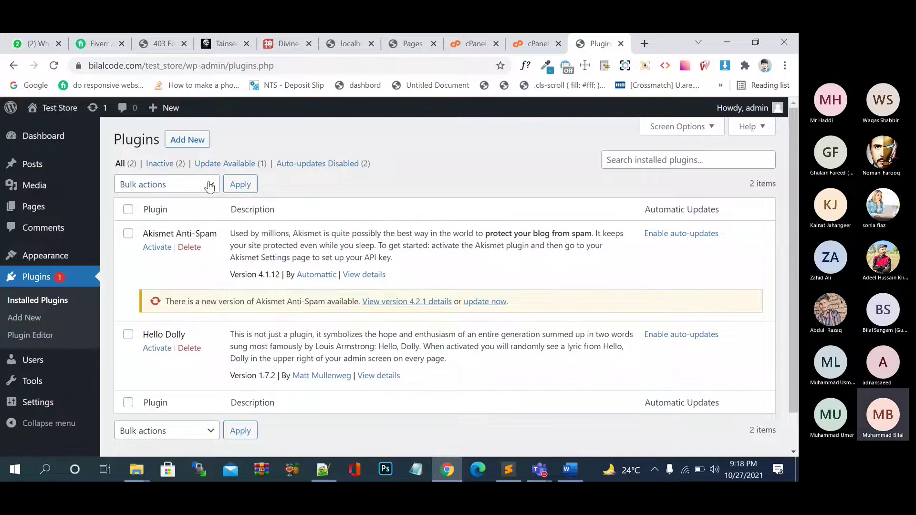
Bulk-delete all installed plugins, Akismet Anti-Spam and Hello Dolly, confirming the deletion.
left_click(129, 210)
left_click(210, 184)
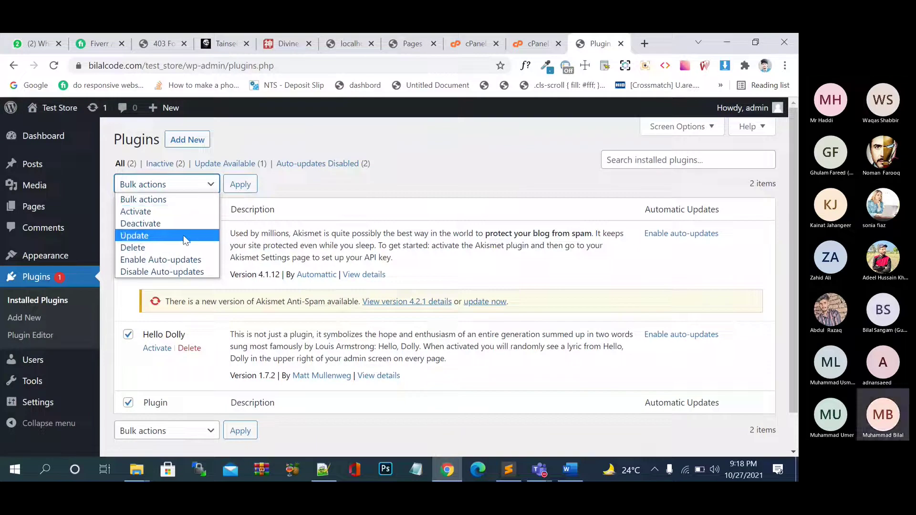
left_click(184, 248)
left_click(240, 184)
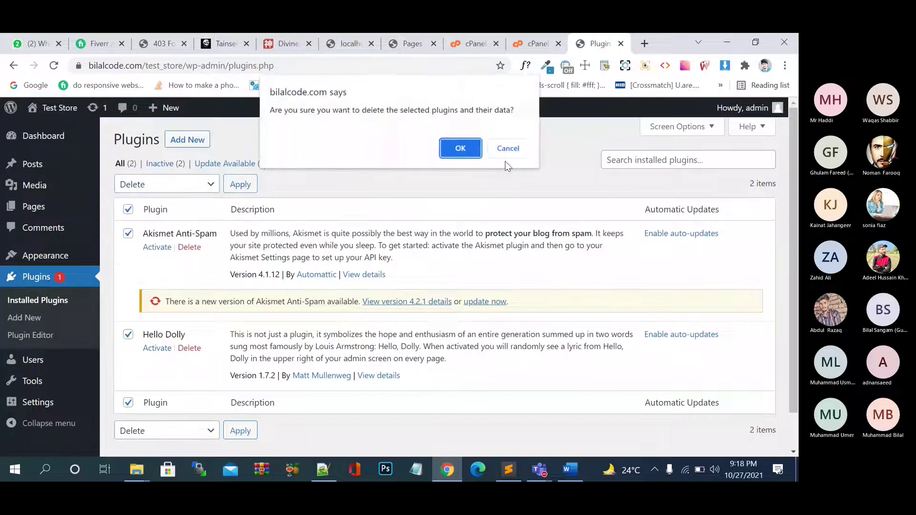
key("Return")
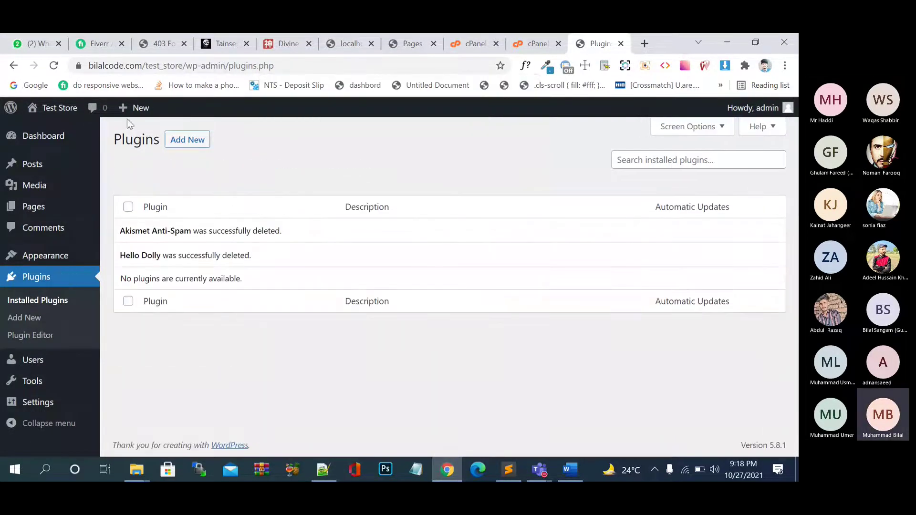
Open the live Test Store site in a new browser tab via Visit Site.
mouse_move(67, 113)
right_click(49, 131)
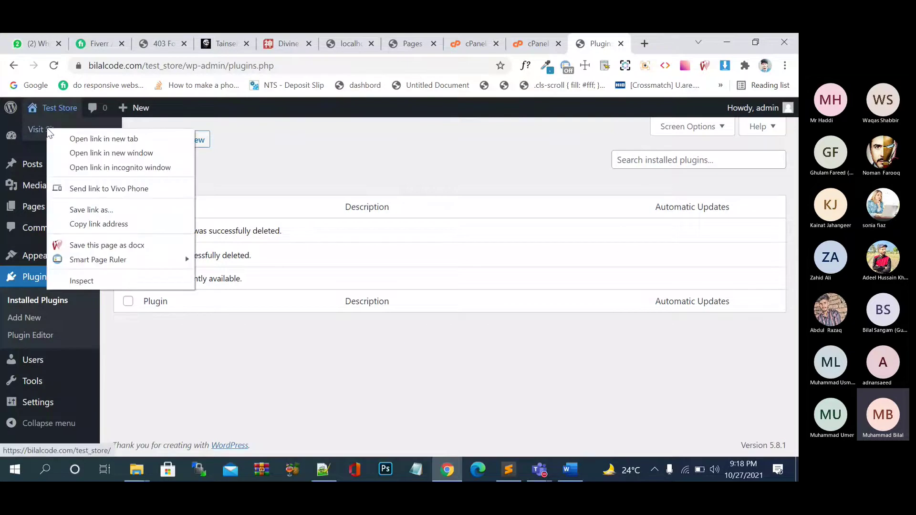
left_click(103, 139)
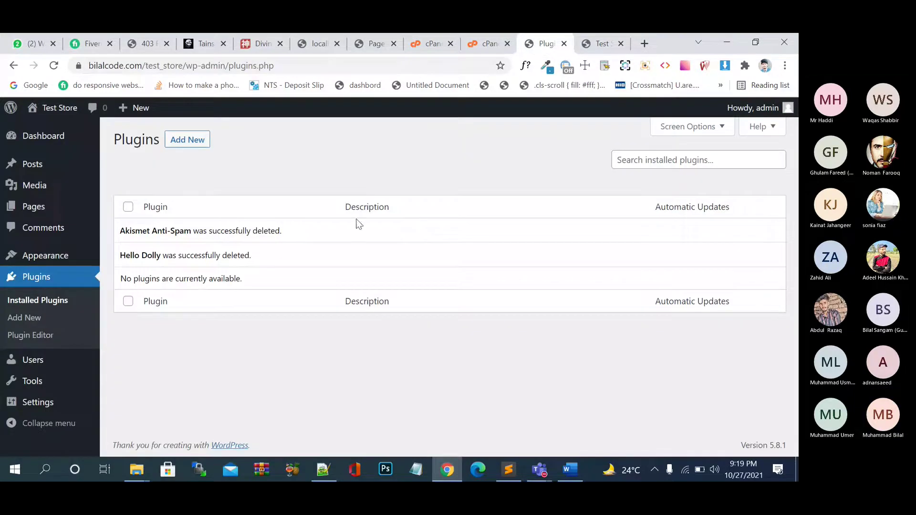
mouse_move(57, 194)
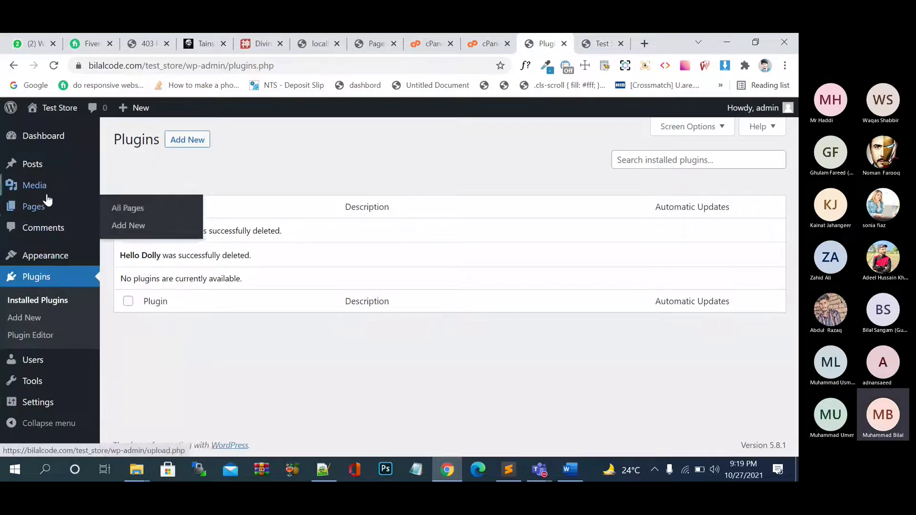
Delete the Twenty Nineteen and Twenty Twenty themes from their Theme Details panels.
left_click(71, 267)
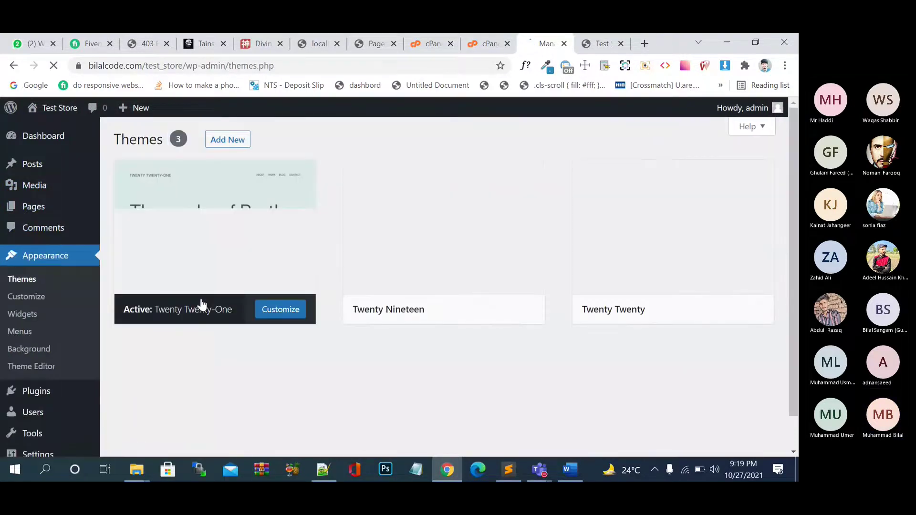
mouse_move(435, 225)
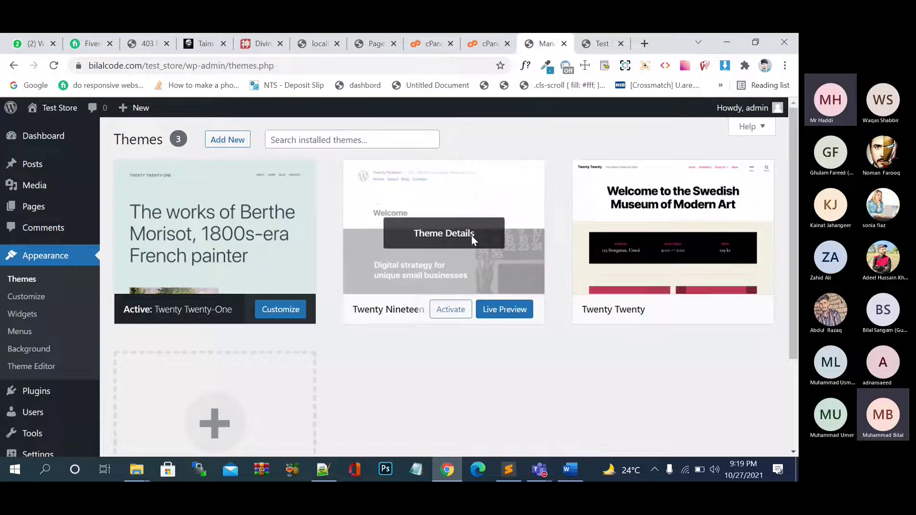
left_click(470, 262)
left_click(758, 432)
left_click(462, 161)
left_click(463, 204)
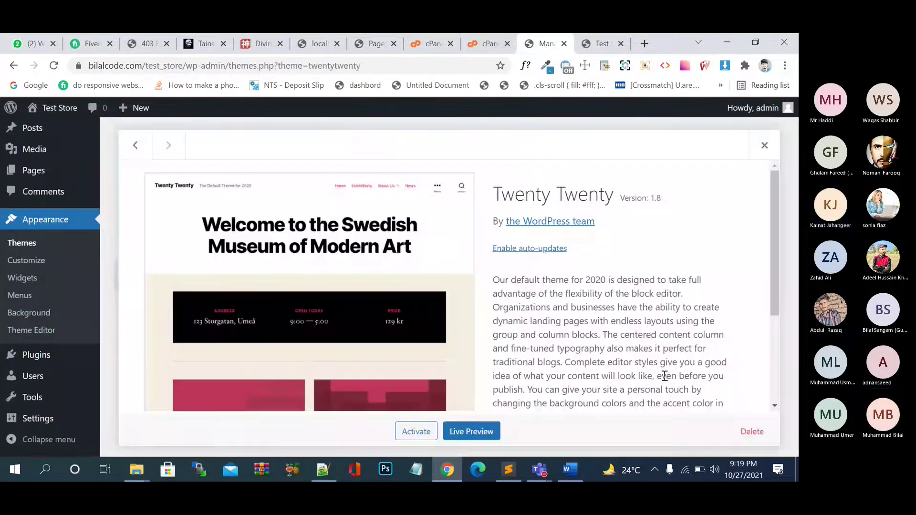
left_click(752, 432)
left_click(461, 159)
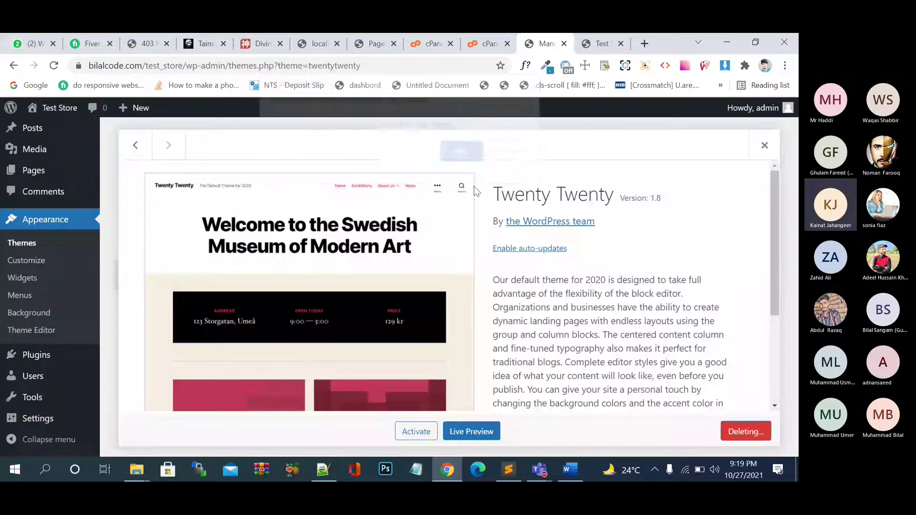
scroll(607, 300, "up", 2)
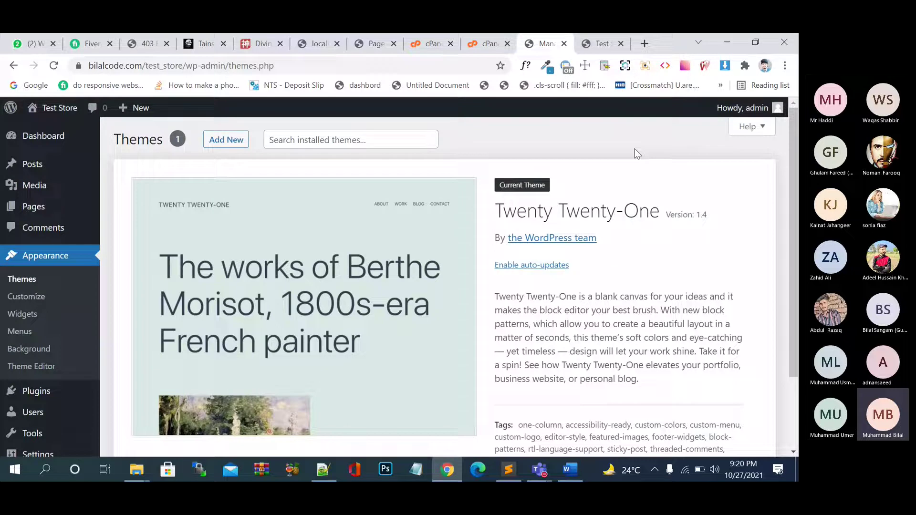
Return to the local site's admin and open its Plugins page.
left_click(317, 48)
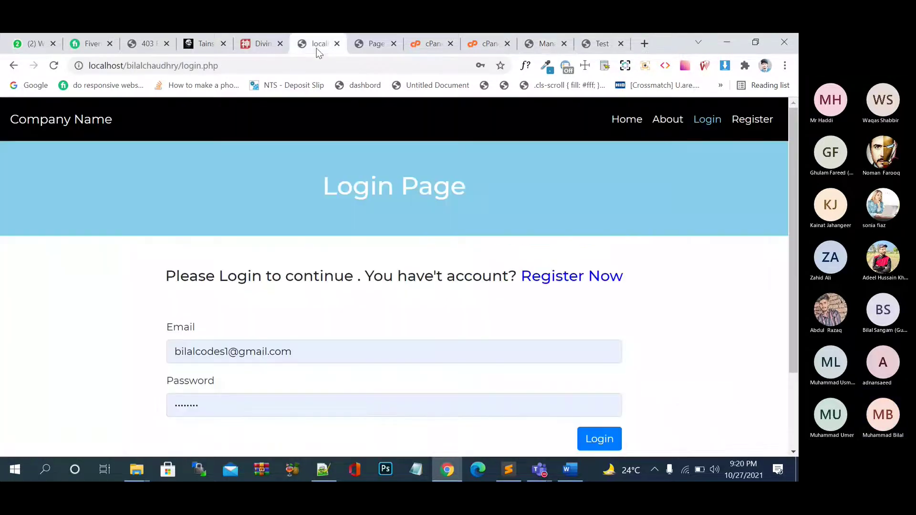
left_click(370, 44)
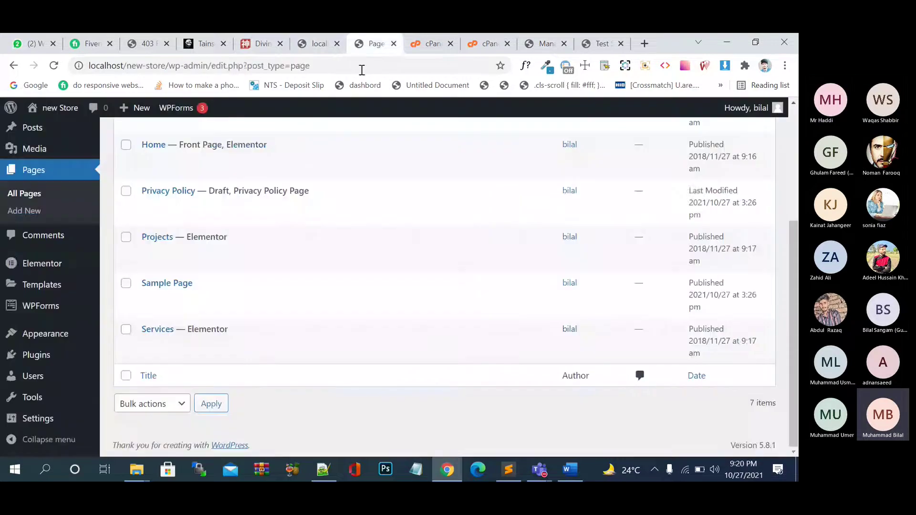
mouse_move(56, 272)
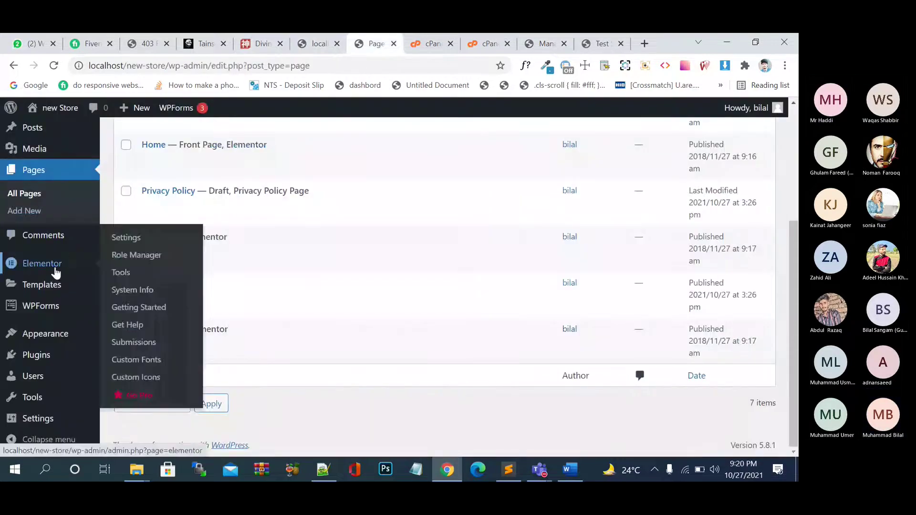
left_click(37, 355)
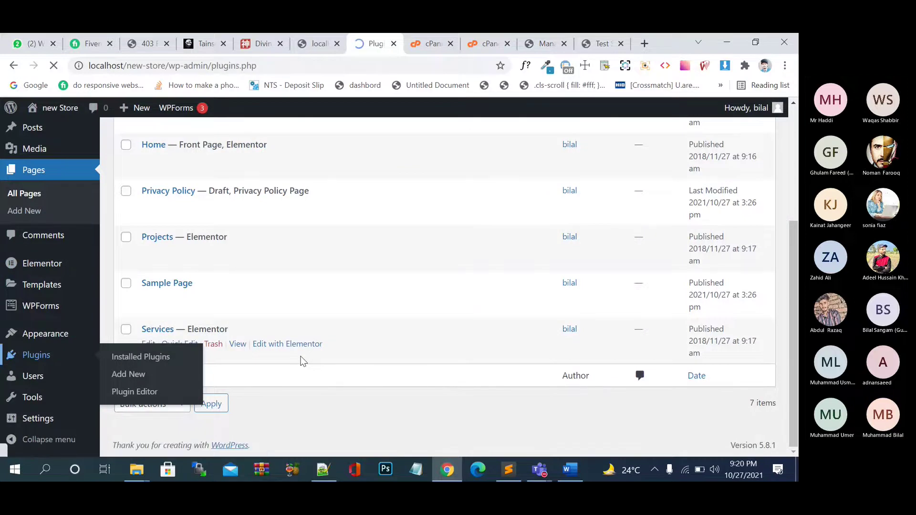
scroll(300, 361, "down", 2)
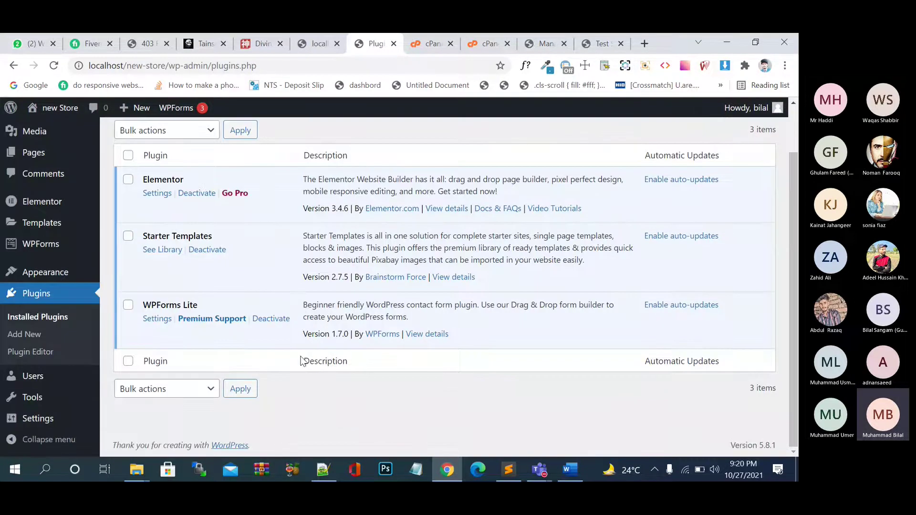
scroll(301, 361, "up", 2)
Search the Add New plugin directory for 'all in one', then move to the Fiverr order tab.
left_click(187, 139)
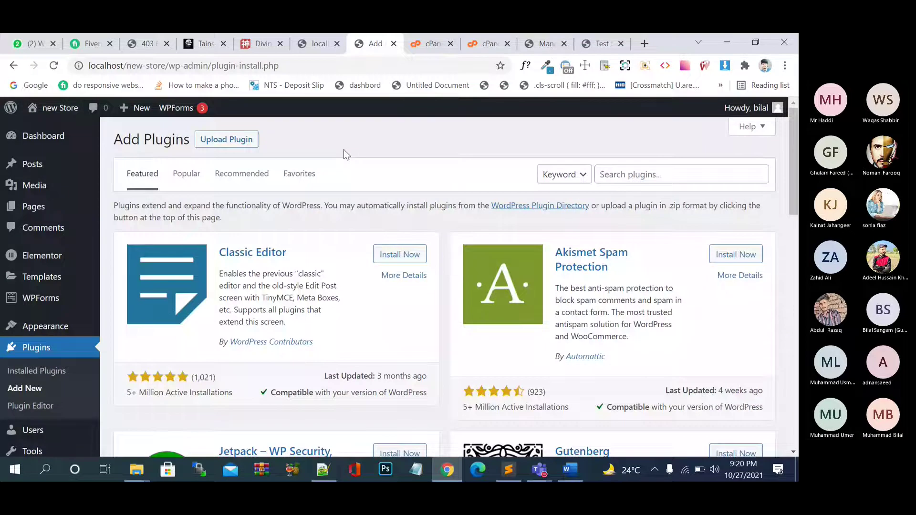
left_click(612, 176)
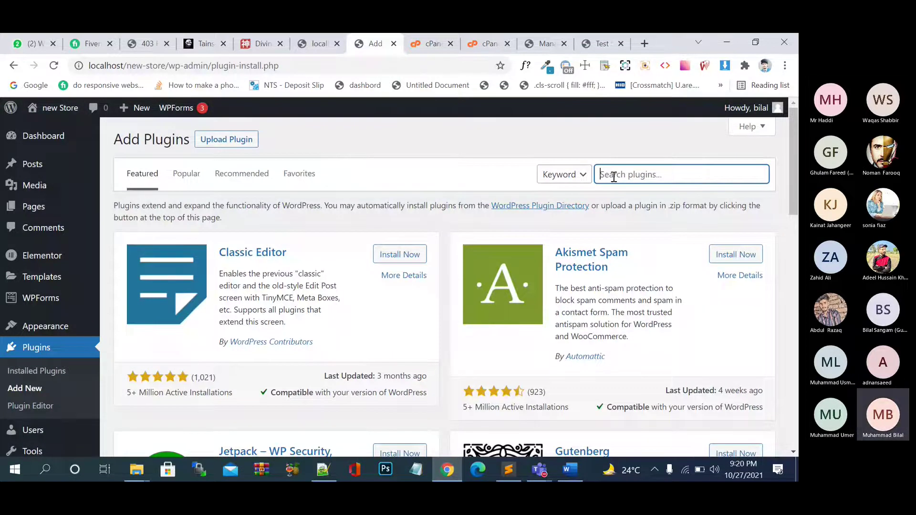
type("all in one")
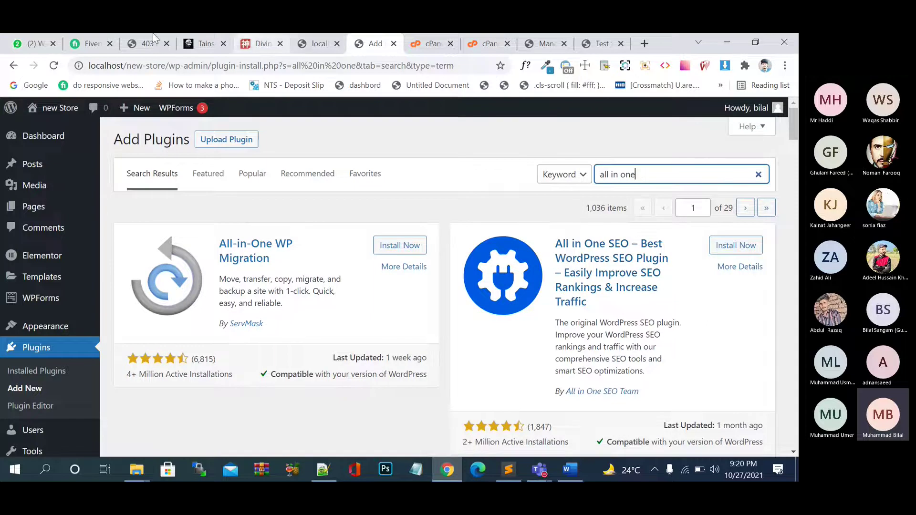
left_click(91, 43)
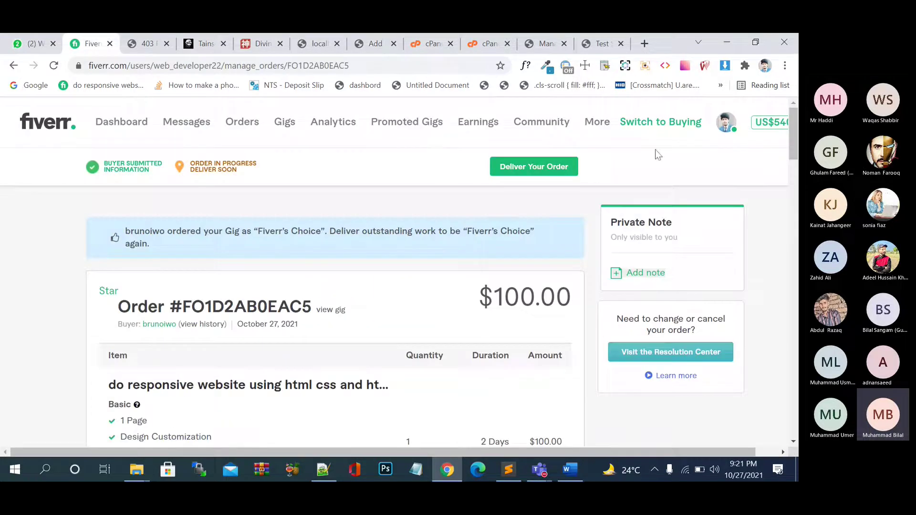
Switch Fiverr to buying mode, search 'wordpress migration', and browse the 2,878 gig results.
left_click(660, 122)
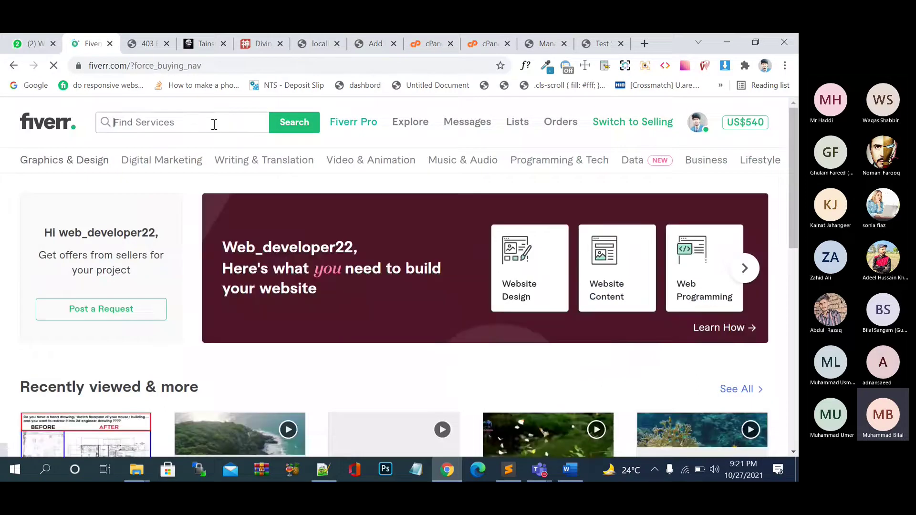
type("worpr")
type("sod")
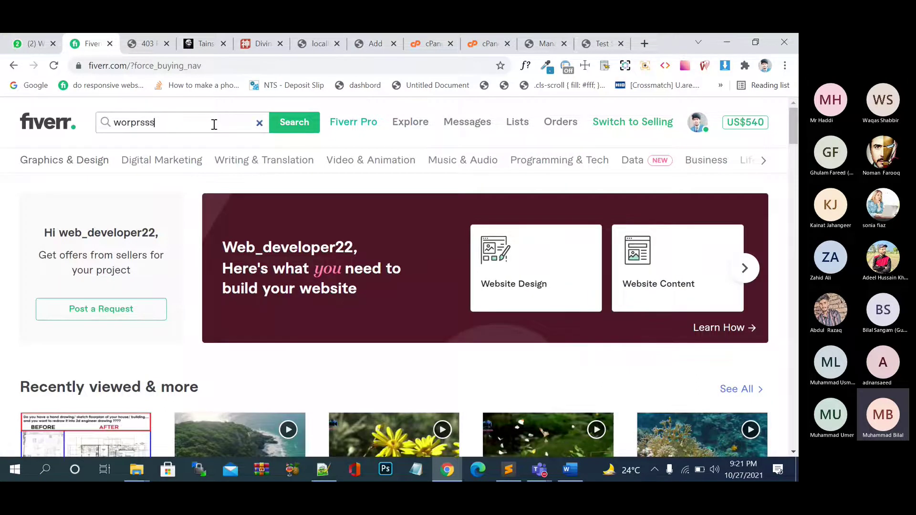
key("BackSpace")
key("BackSpace")
key("BackSpace")
key("BackSpace")
type("ress mi")
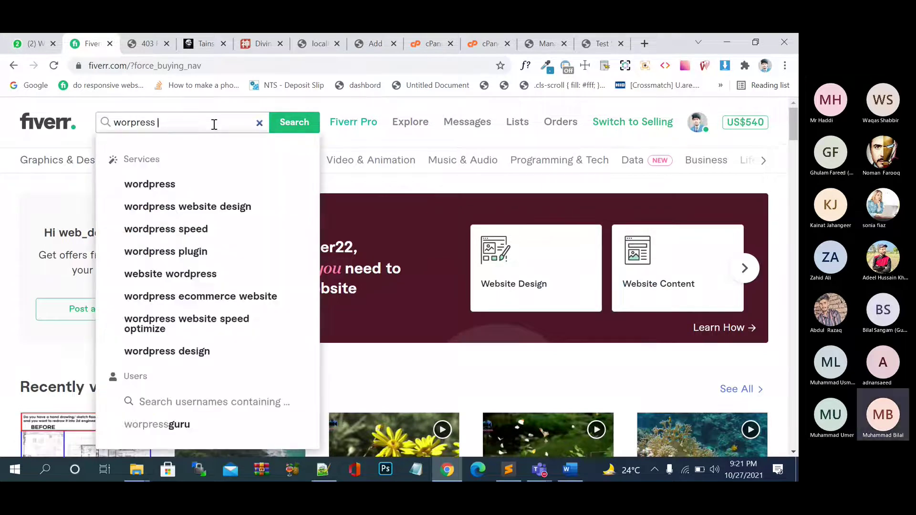
type("g")
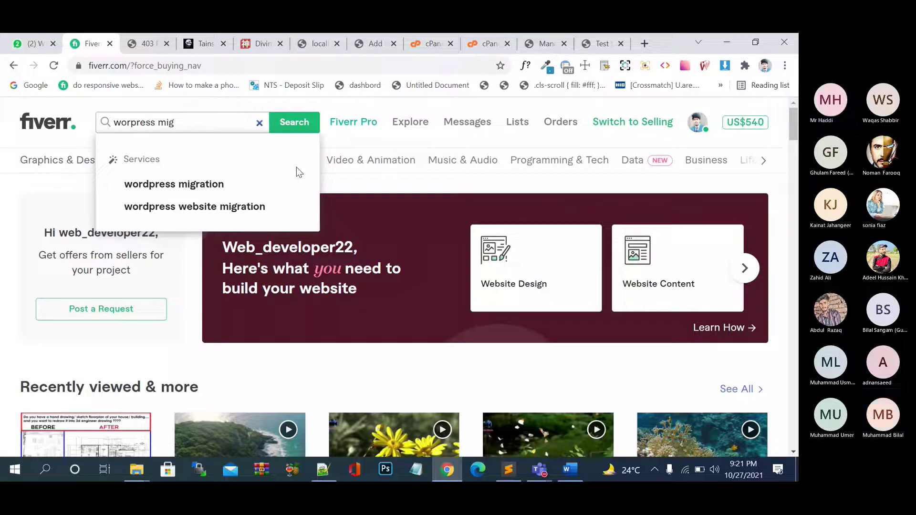
right_click(256, 186)
left_click(195, 184)
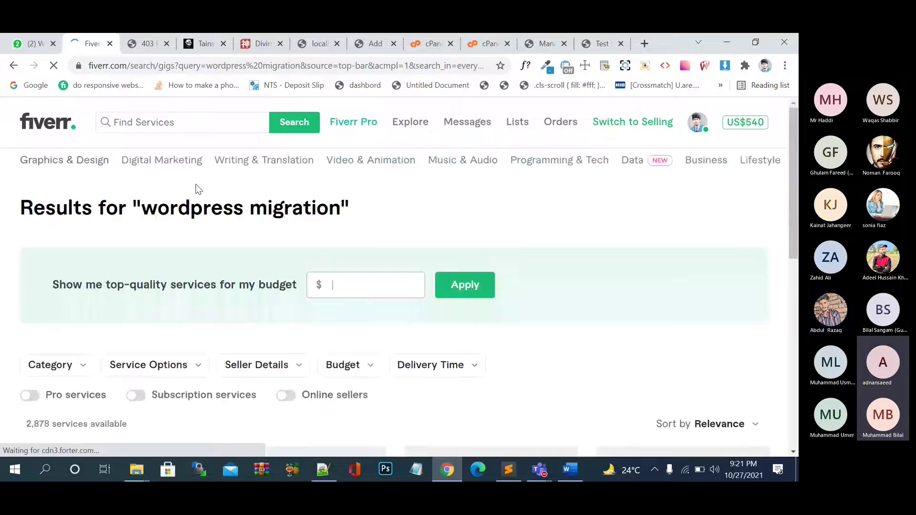
scroll(195, 185, "down", 2)
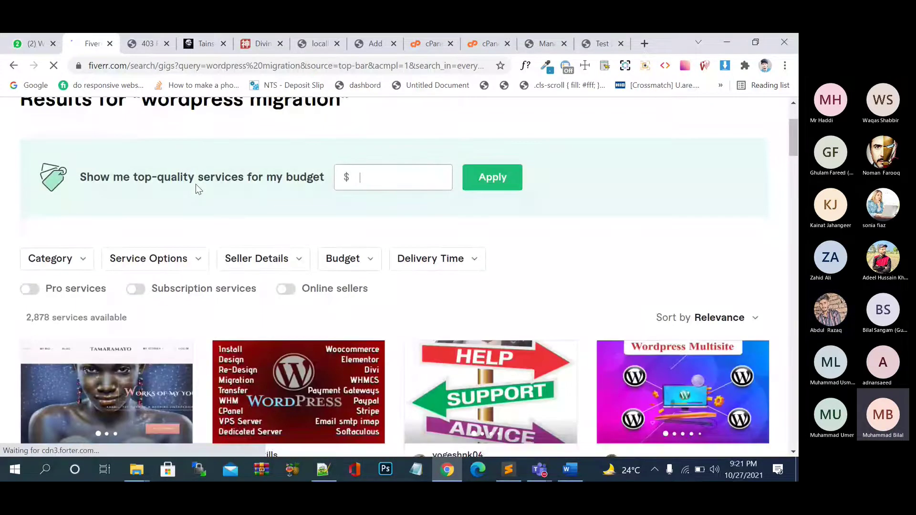
scroll(196, 184, "down", 2)
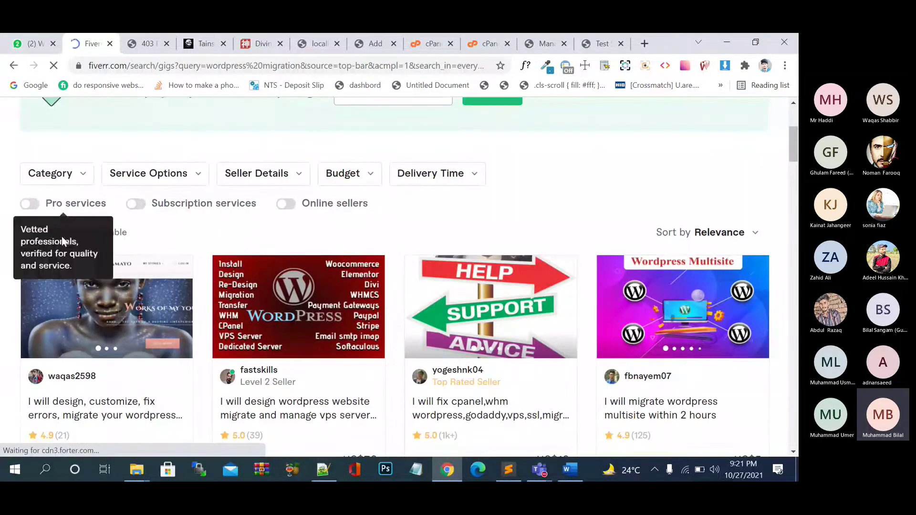
scroll(326, 293, "down", 10)
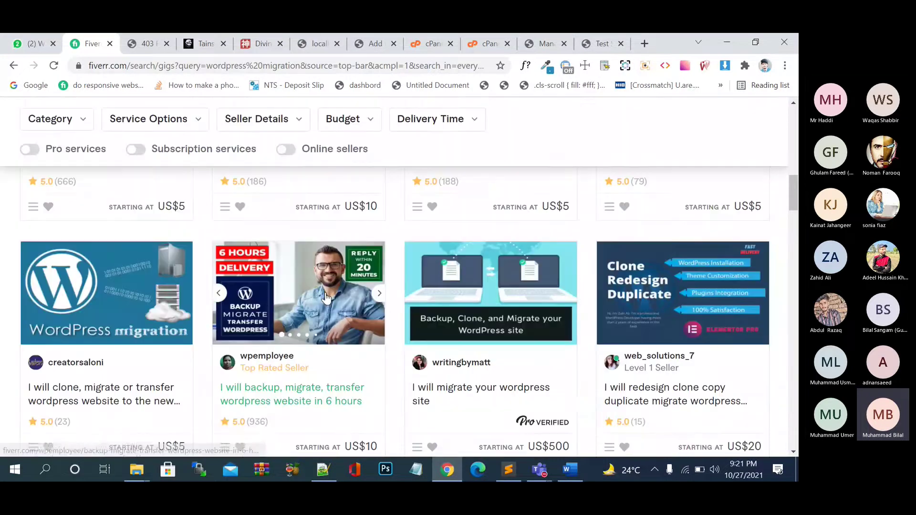
scroll(326, 298, "down", 2)
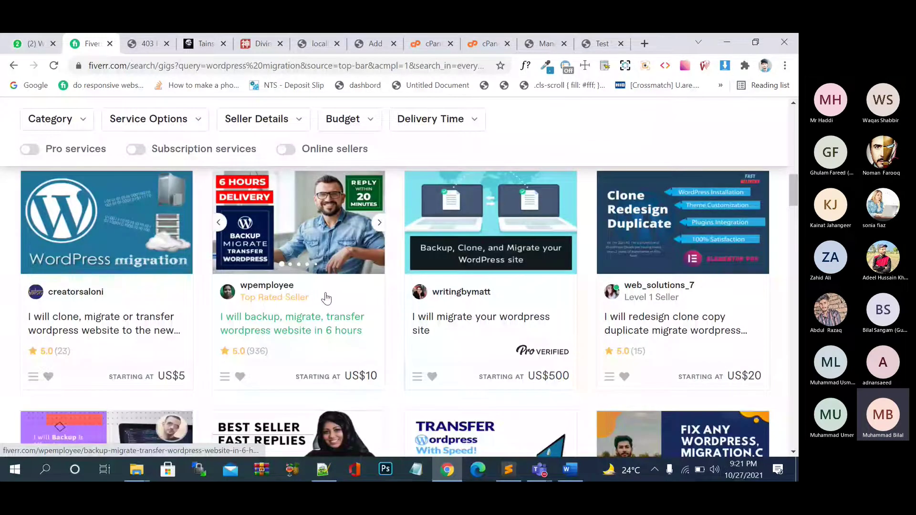
scroll(327, 298, "down", 3)
scroll(325, 293, "down", 2)
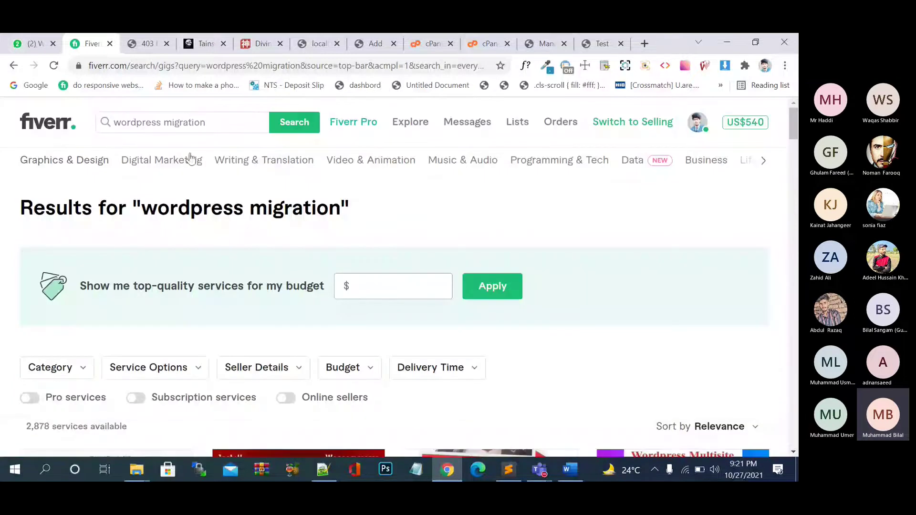
Pick the 'wordpress website migration' suggestion and scroll through its 11,085 gig results.
left_click(207, 121)
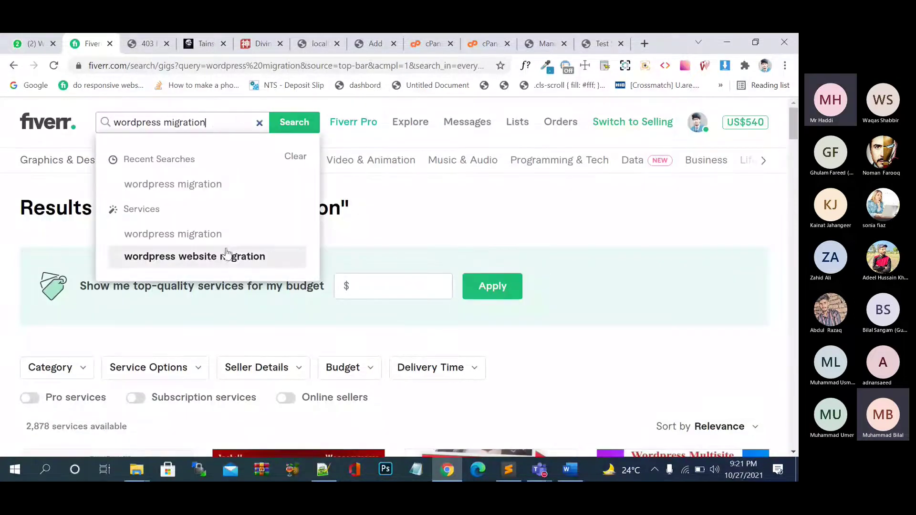
left_click(226, 256)
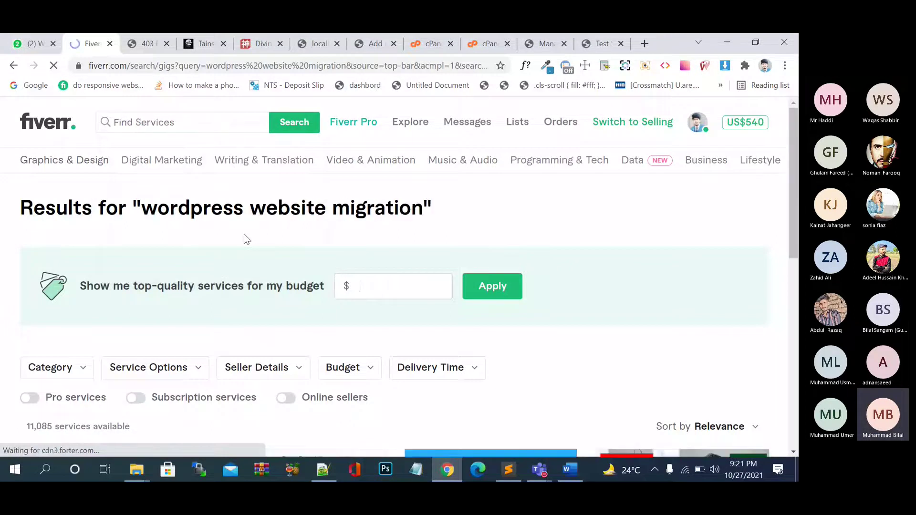
scroll(245, 234, "down", 10)
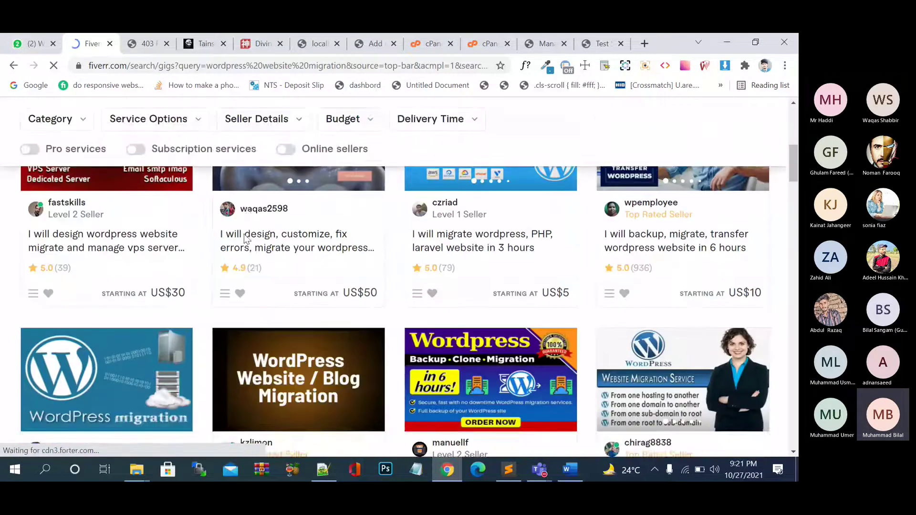
scroll(245, 237, "down", 6)
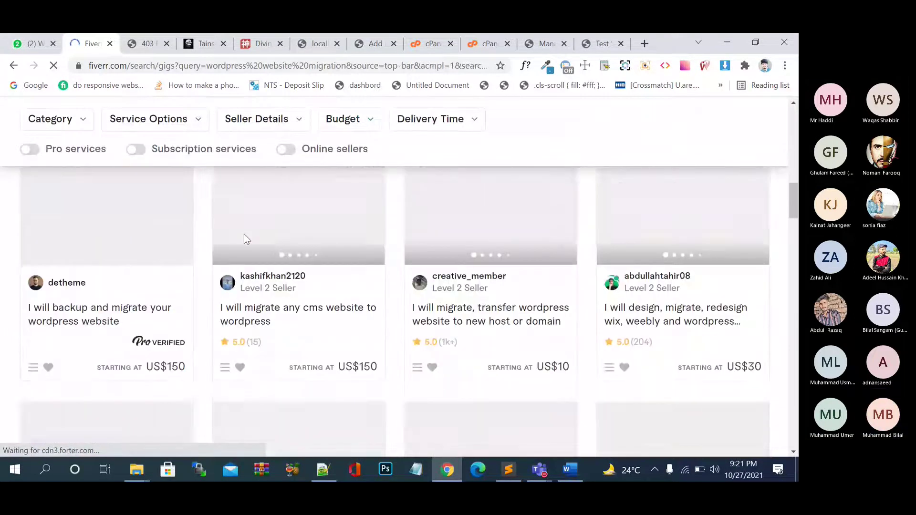
scroll(244, 237, "down", 3)
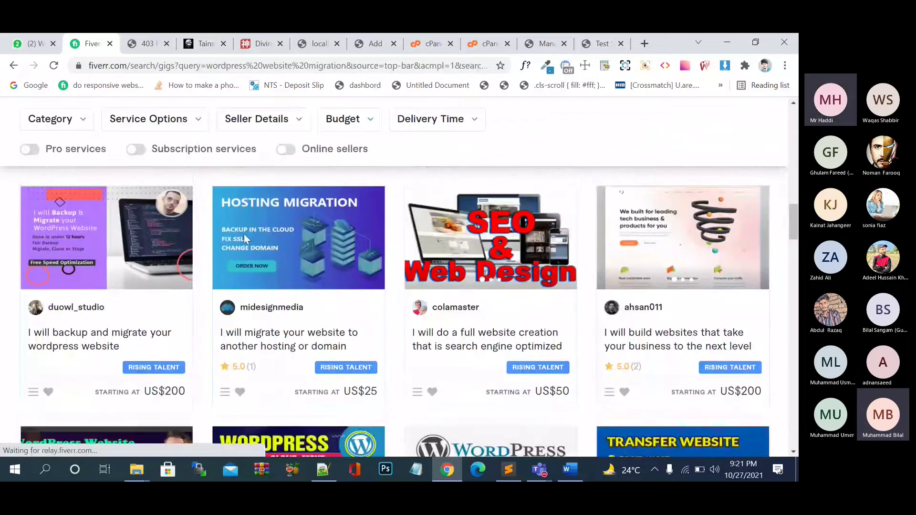
scroll(244, 234, "down", 8)
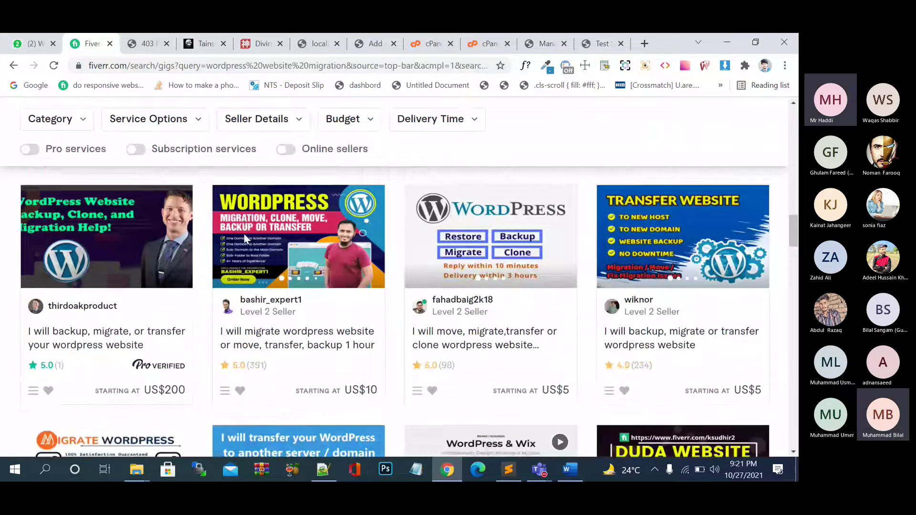
scroll(350, 329, "down", 2)
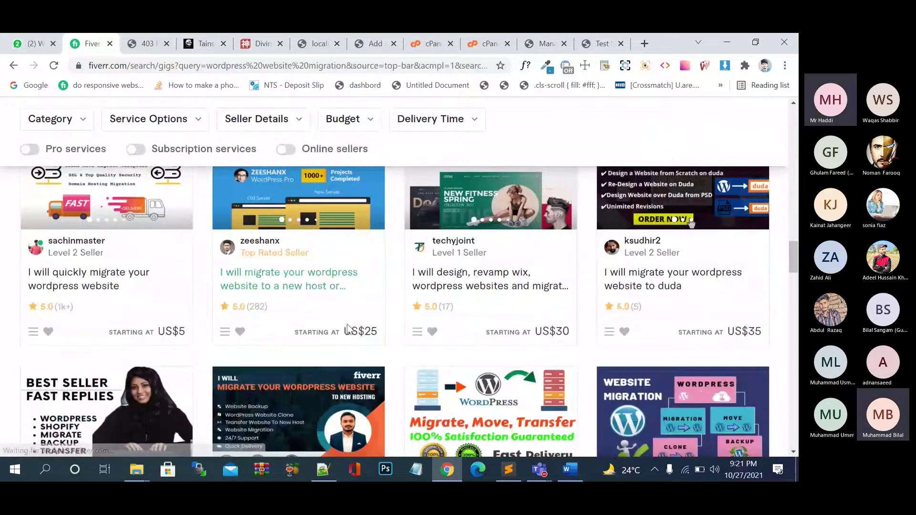
scroll(349, 329, "down", 3)
scroll(348, 328, "down", 2)
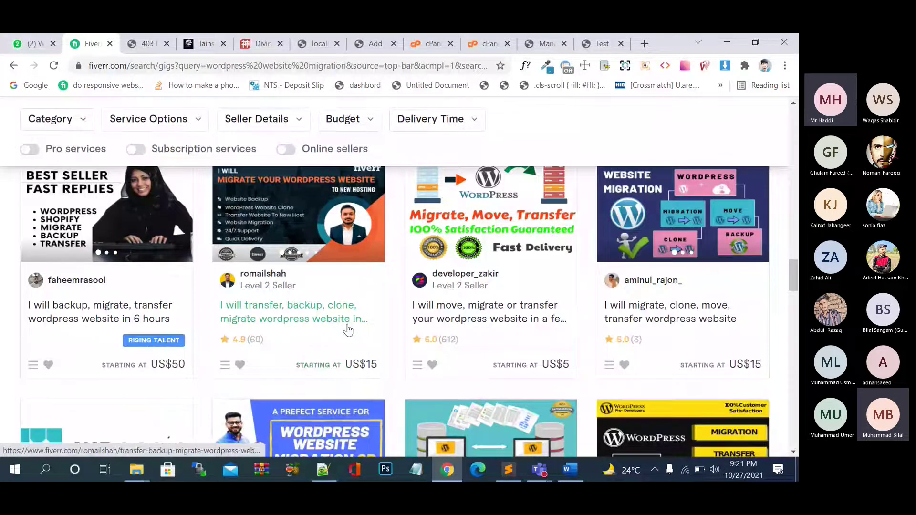
scroll(348, 328, "down", 8)
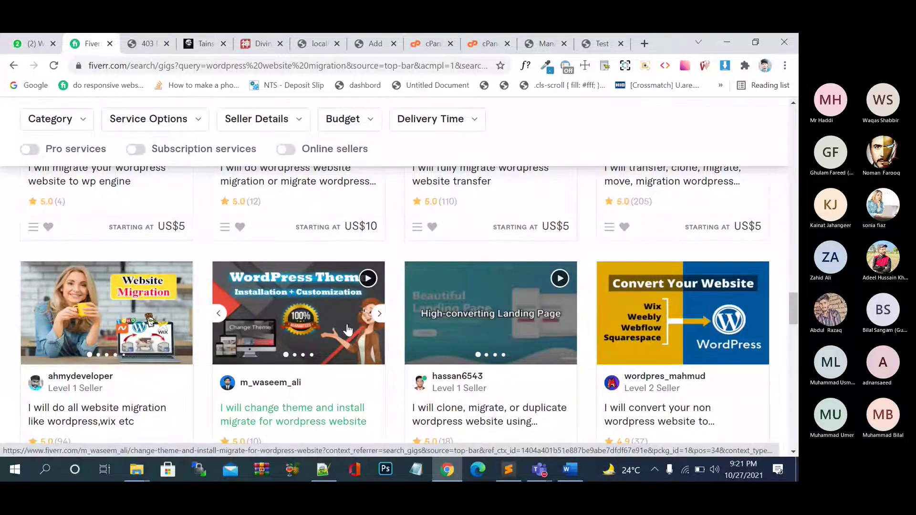
scroll(350, 353, "down", 2)
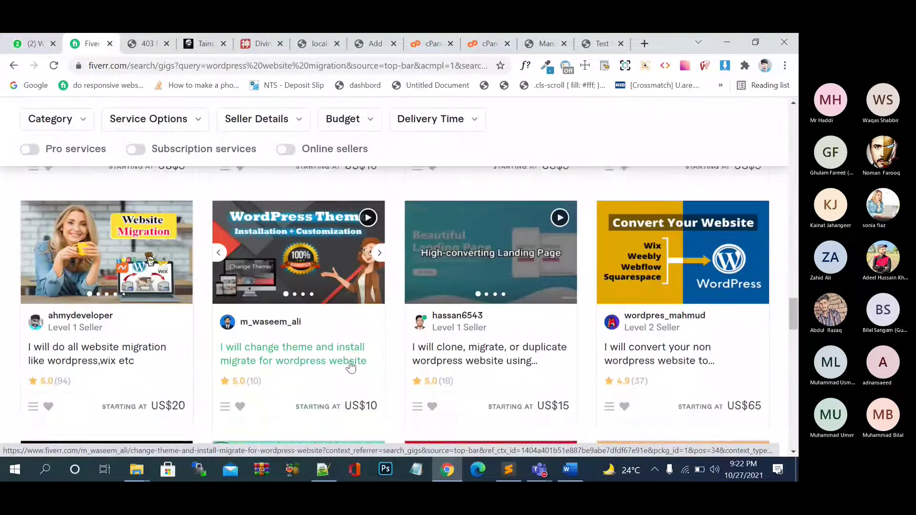
scroll(352, 366, "down", 3)
scroll(351, 366, "up", 12)
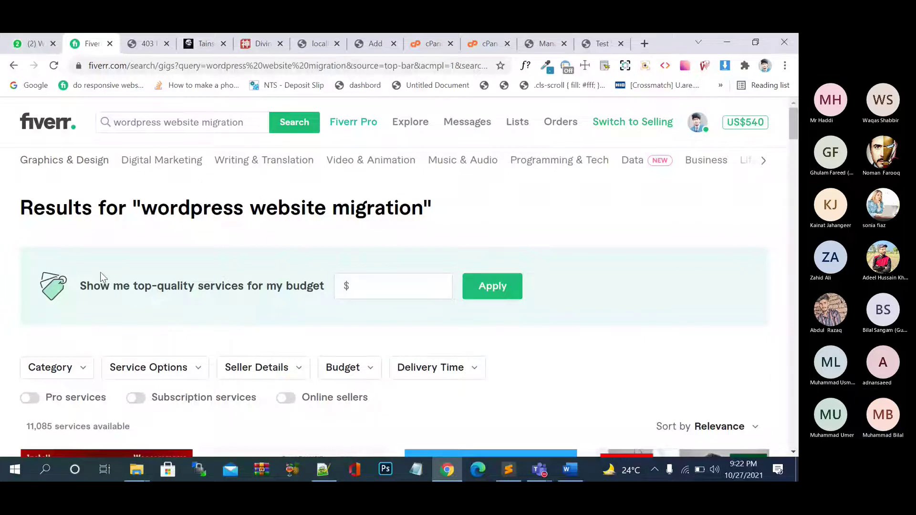
Close the 403 Forbidden tab and return to the localhost login page tab.
left_click(143, 43)
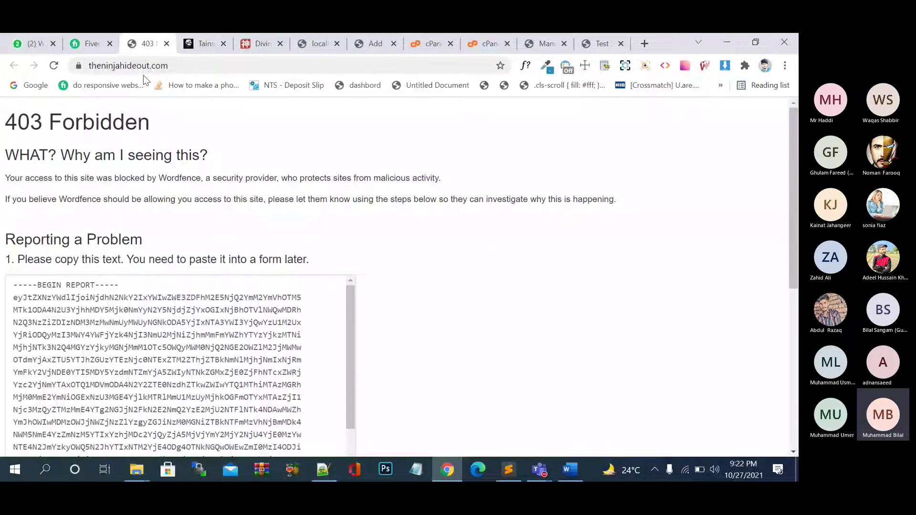
left_click(166, 44)
left_click(262, 44)
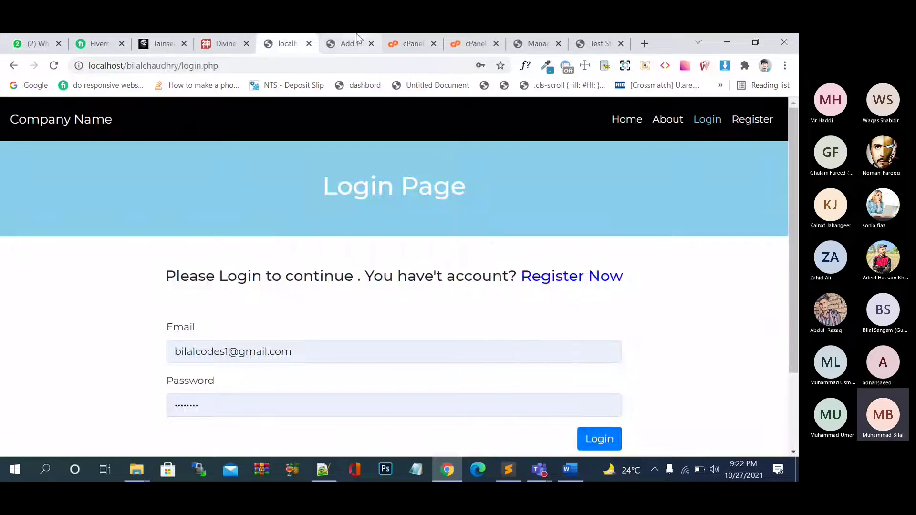
Install and activate All-in-One WP Migration from the 'all in one' search results on the local site.
left_click(315, 43)
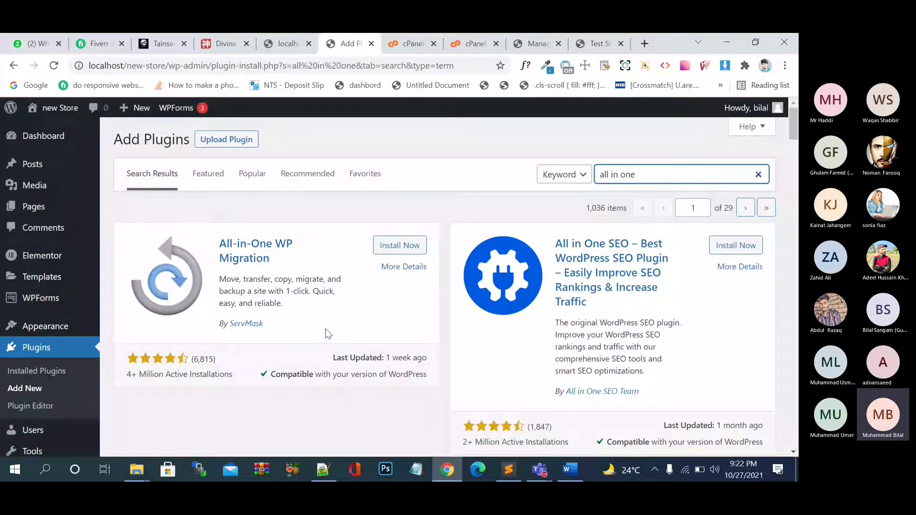
scroll(327, 333, "down", 1)
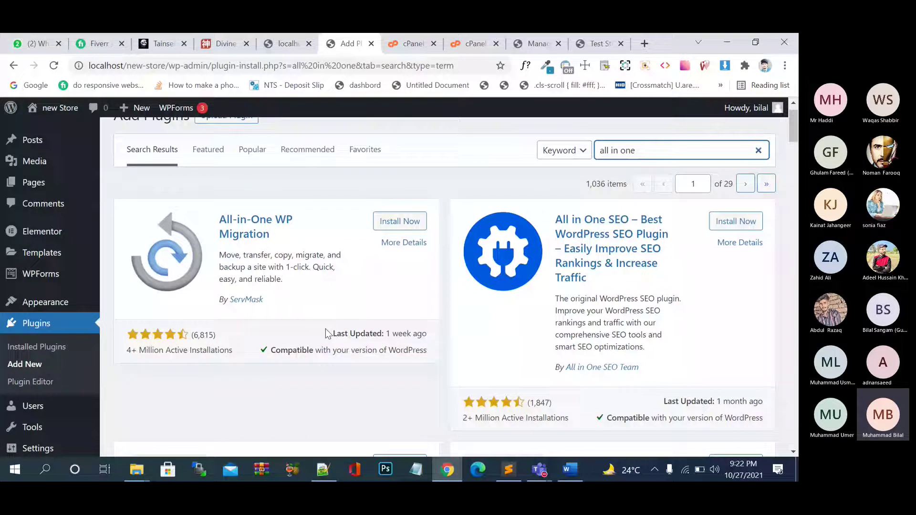
left_click(393, 223)
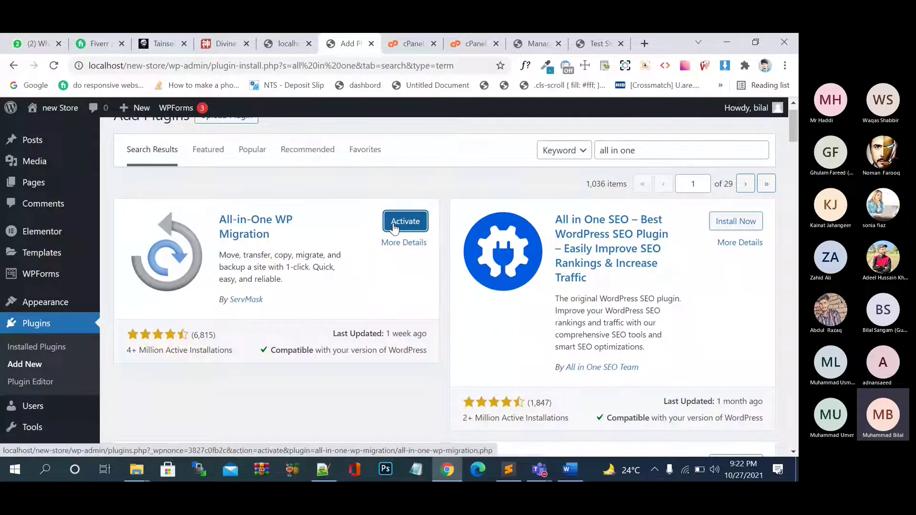
left_click(395, 228)
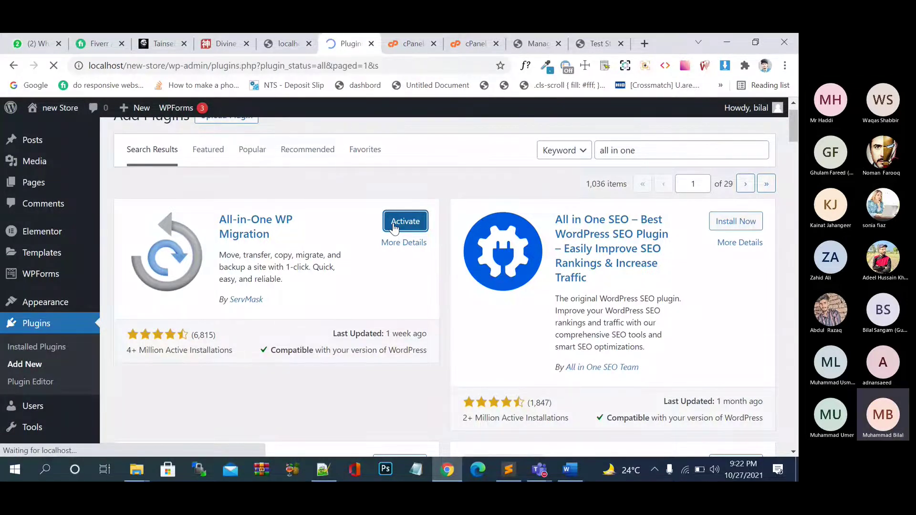
scroll(393, 230, "down", 3)
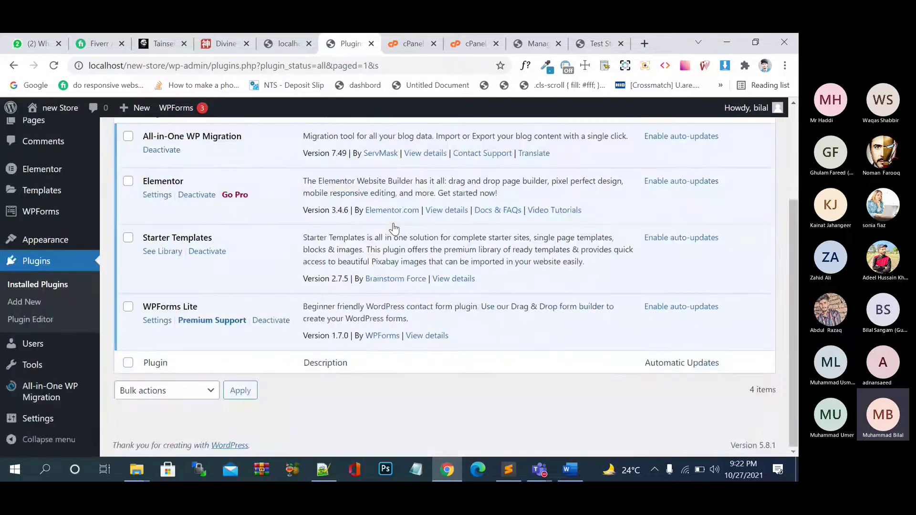
scroll(393, 230, "up", 3)
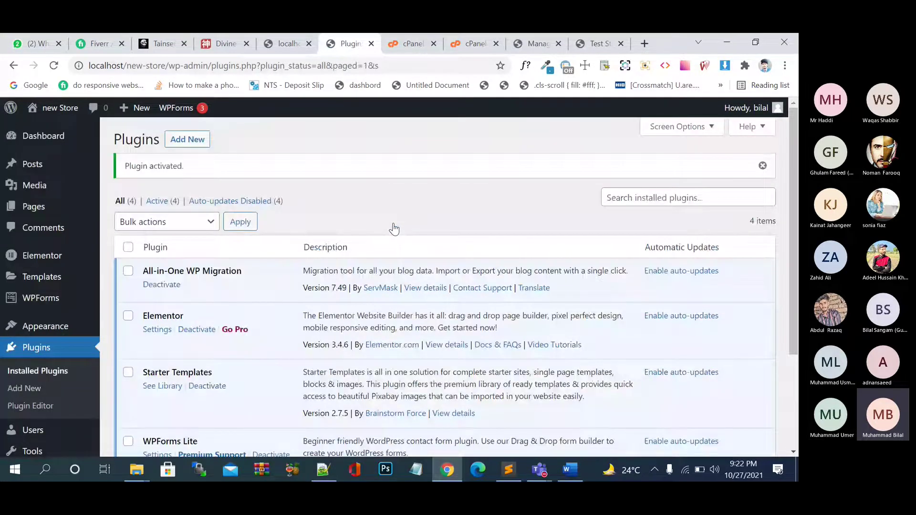
scroll(394, 228, "down", 3)
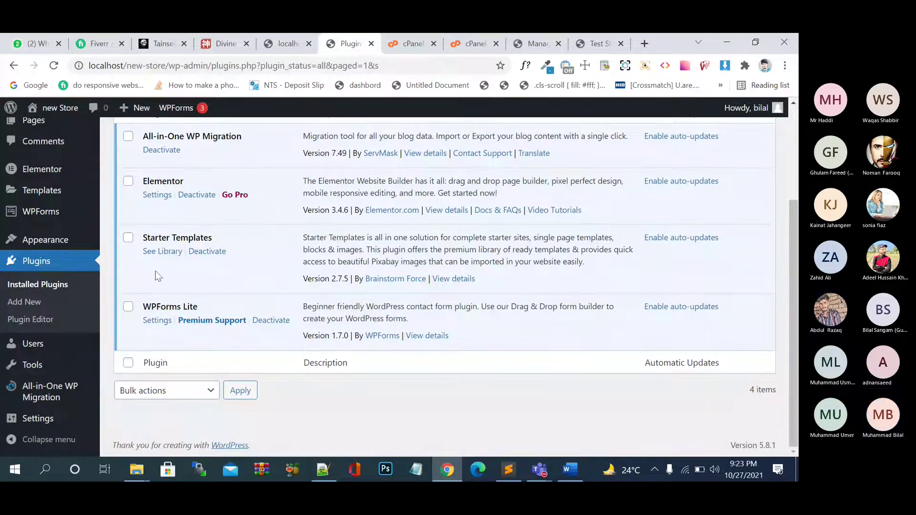
left_click(37, 400)
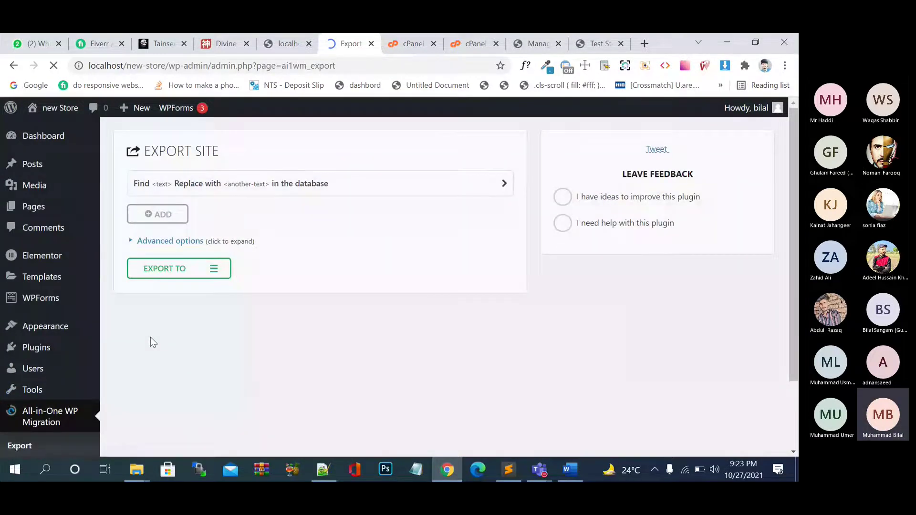
Export the local site to File and download the 97 MB .wpress backup.
left_click(216, 270)
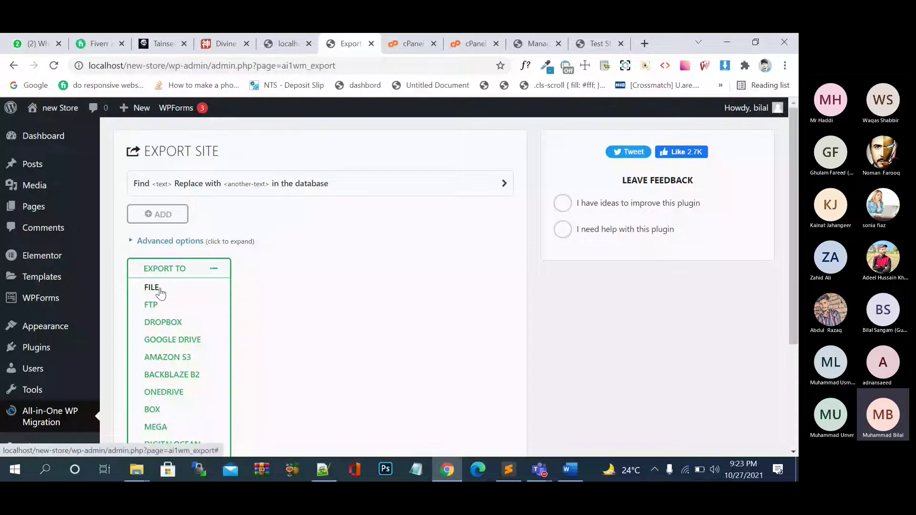
scroll(158, 296, "down", 3)
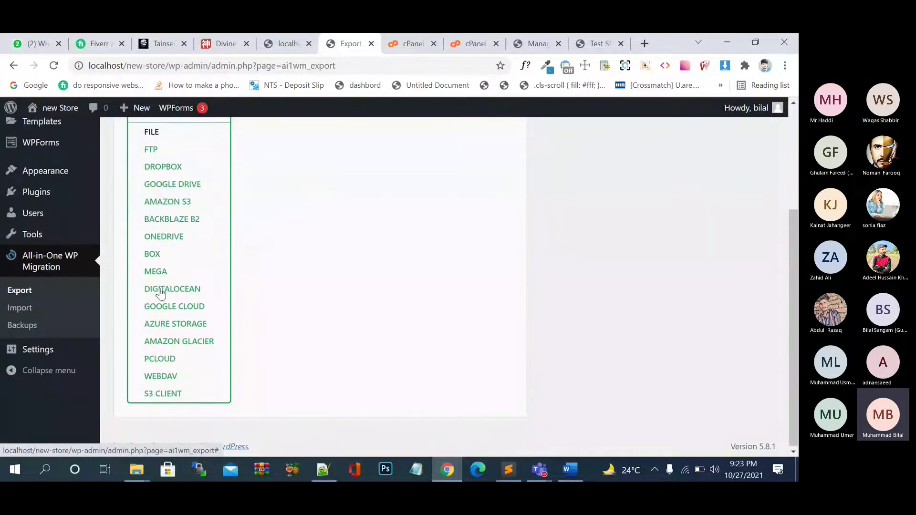
scroll(161, 286, "up", 3)
left_click(158, 287)
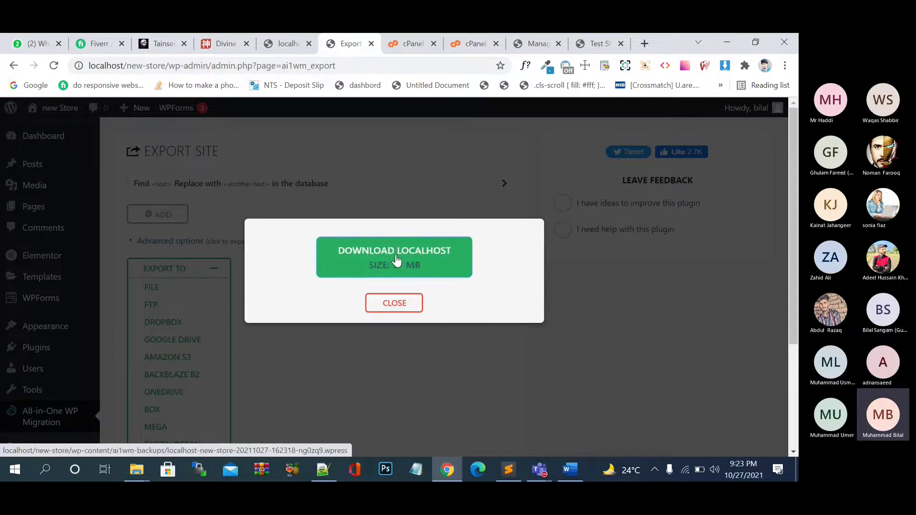
left_click(395, 260)
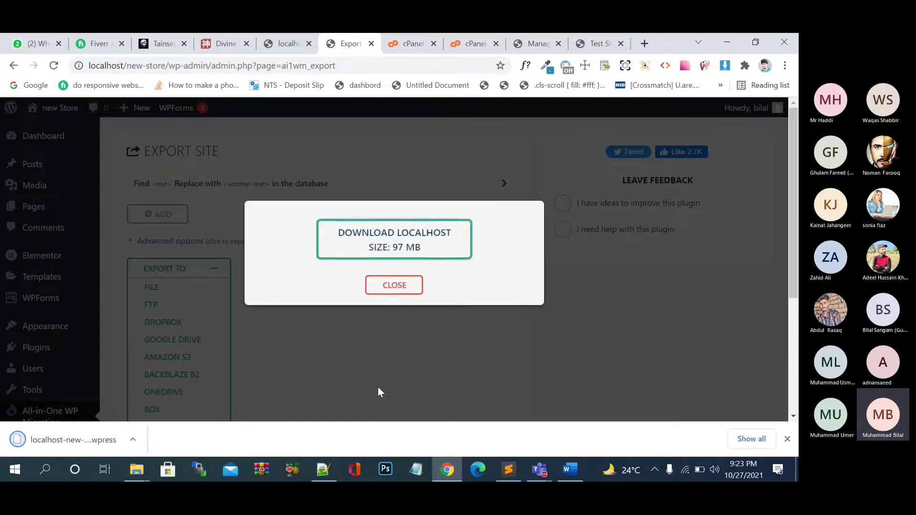
left_click(535, 44)
On the Test Store, go to Plugins > Add New and search for 'all in one'.
scroll(74, 367, "down", 3)
mouse_move(64, 334)
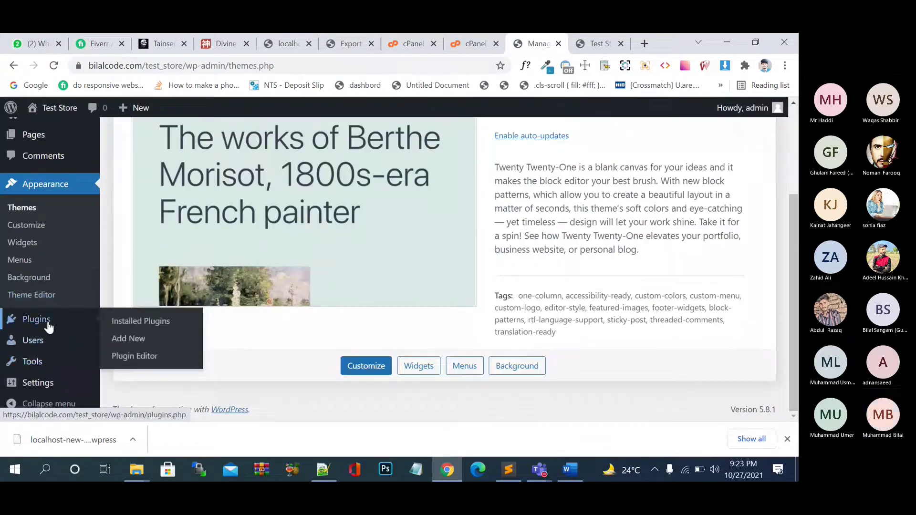
left_click(47, 325)
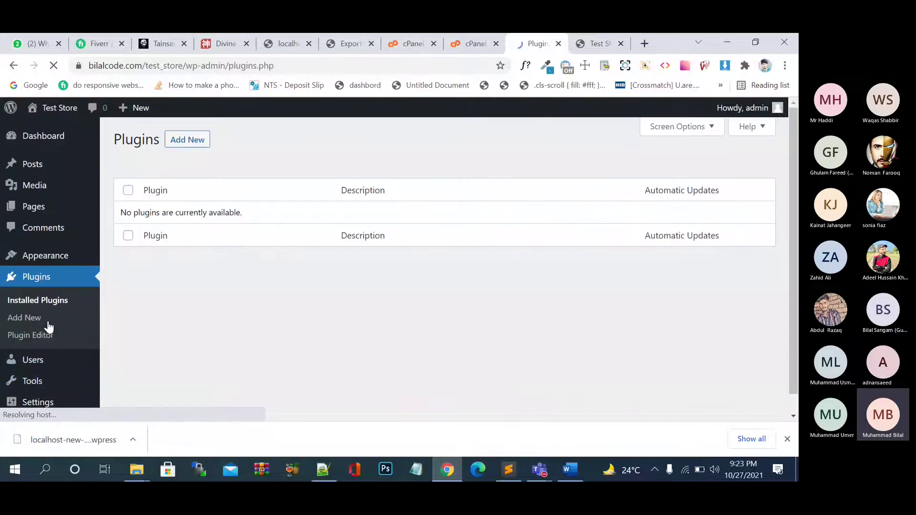
scroll(47, 328, "down", 1)
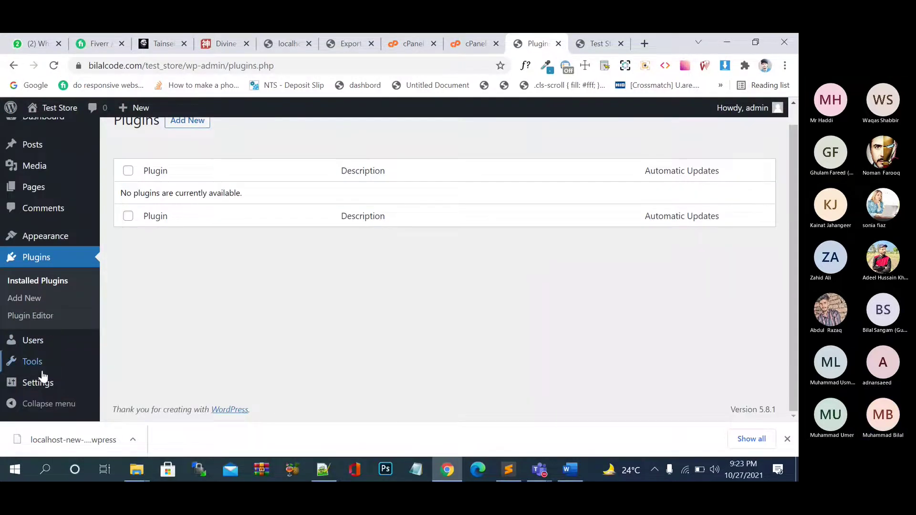
scroll(201, 191, "up", 1)
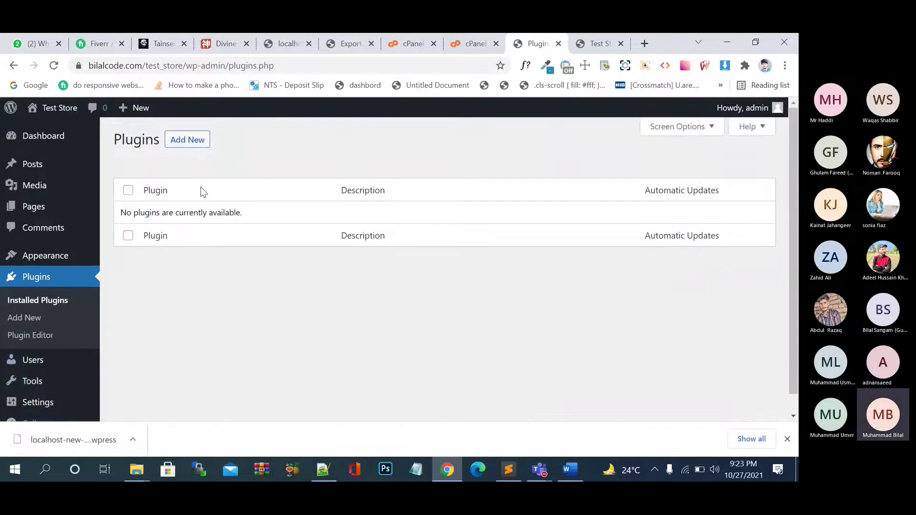
left_click(192, 142)
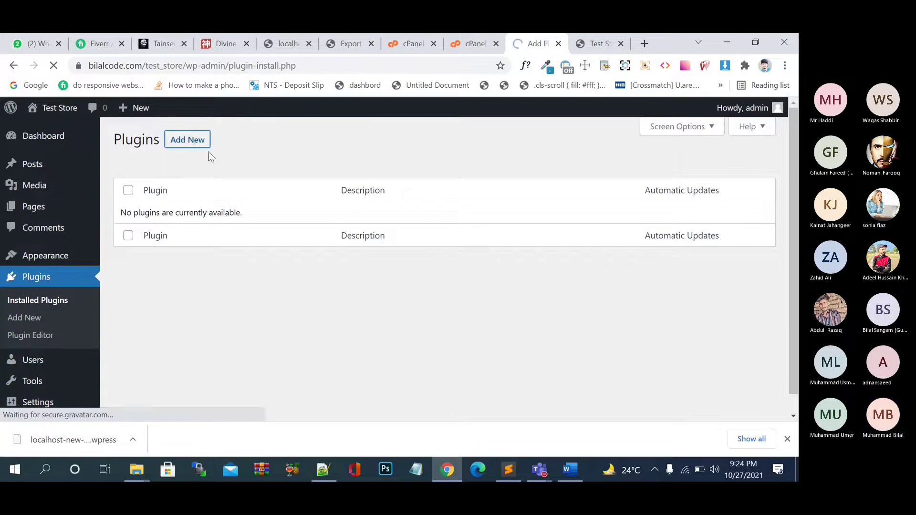
left_click(636, 175)
type("all in one")
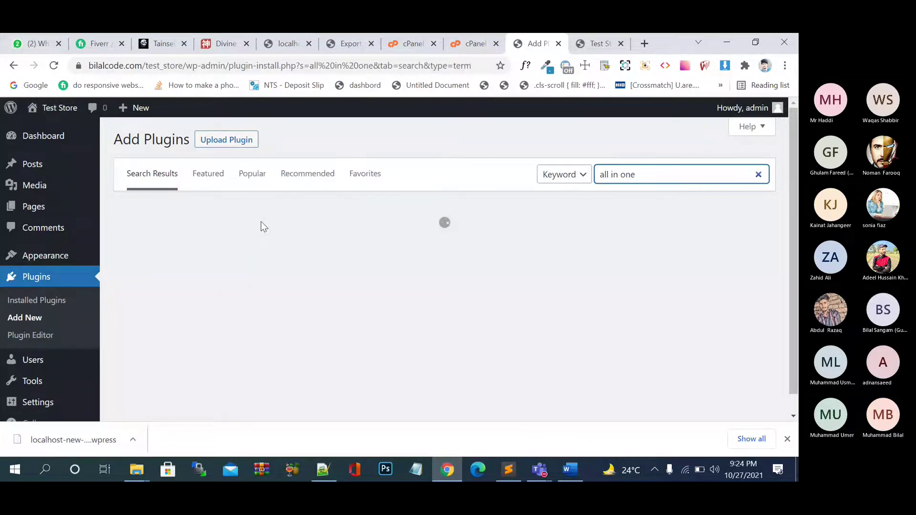
Install and activate All-in-One WP Migration 7.49, and dismiss the downloads notice.
left_click(389, 246)
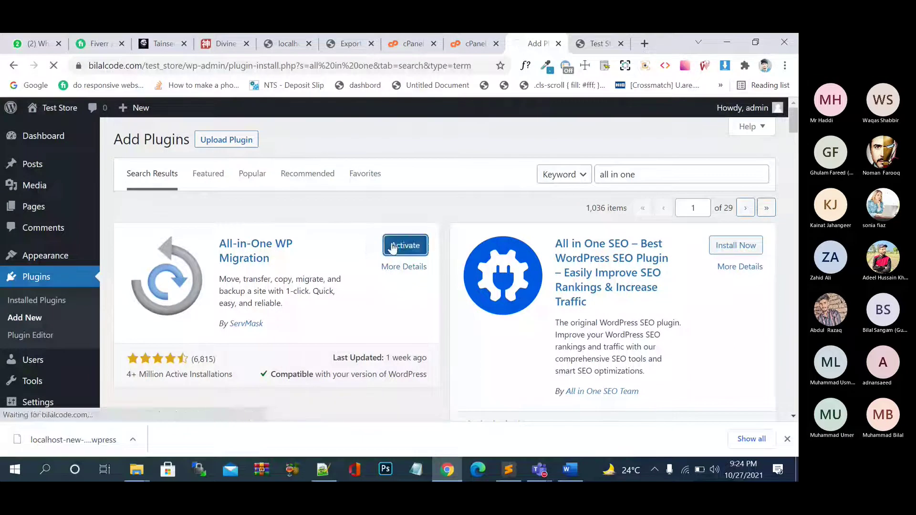
left_click(392, 248)
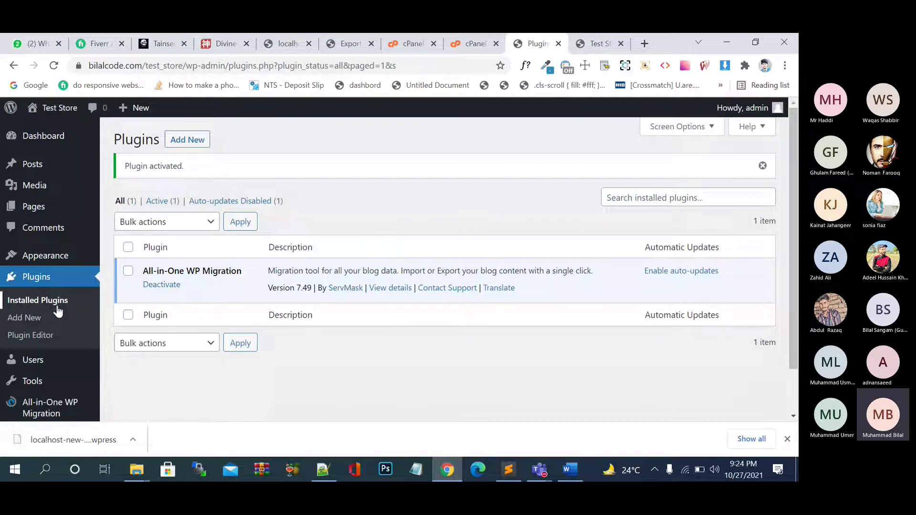
scroll(41, 317, "down", 2)
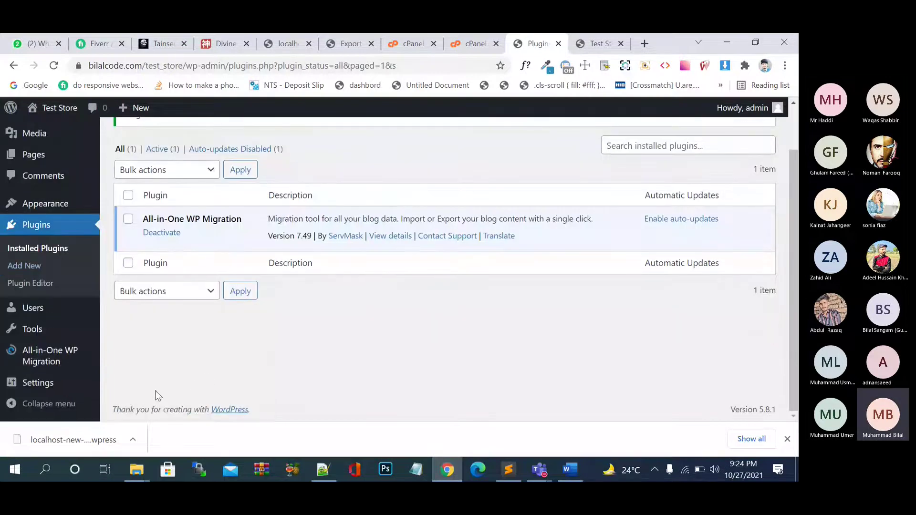
left_click(787, 439)
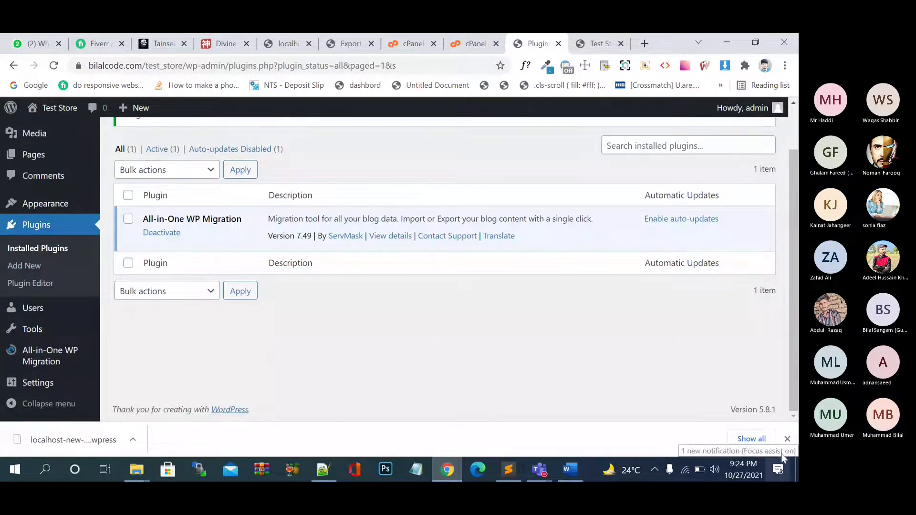
Try importing the localhost-new-store .wpress backup from a file; it's rejected for exceeding 64 MB.
mouse_move(50, 396)
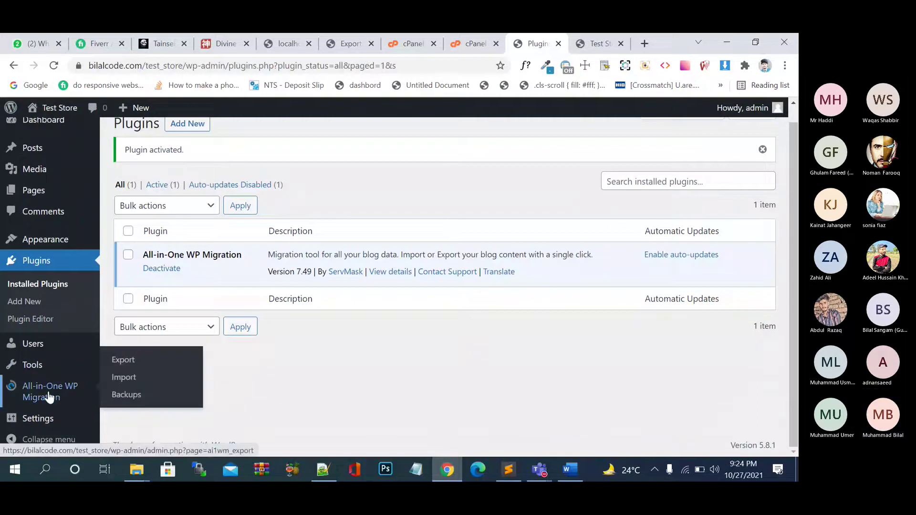
left_click(125, 378)
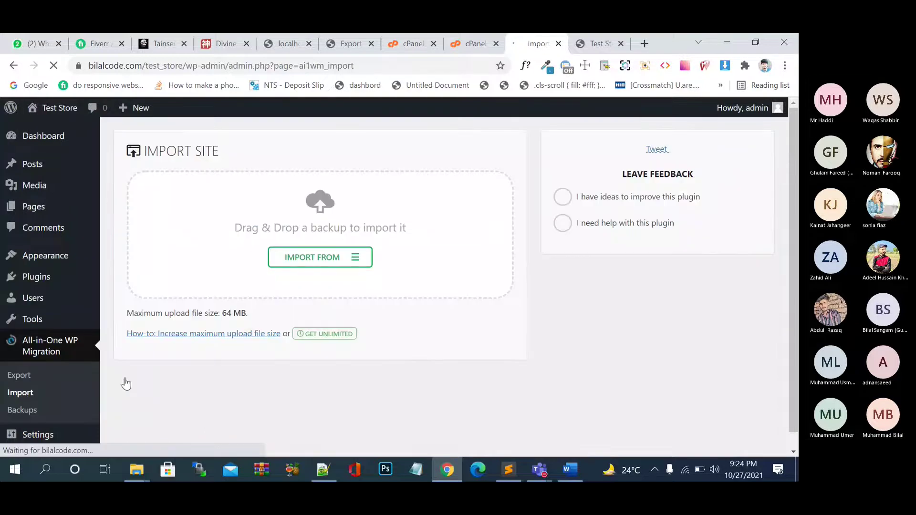
left_click(328, 263)
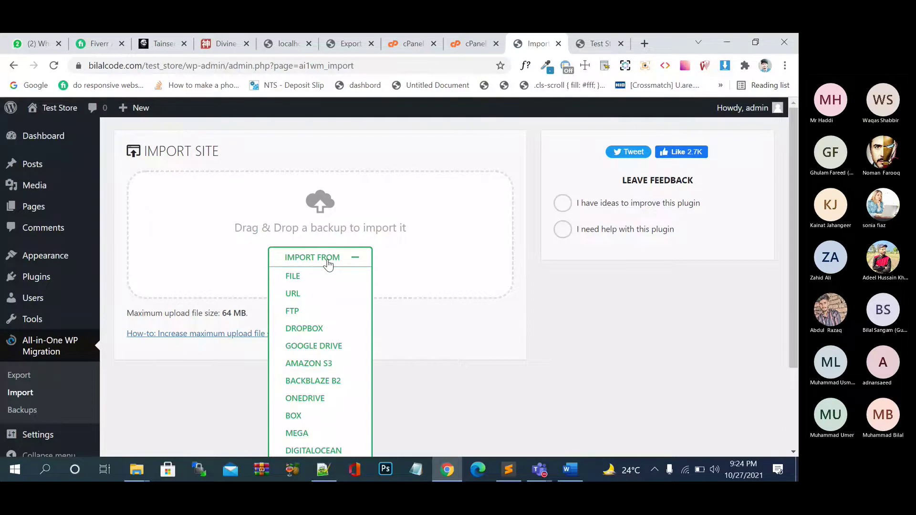
left_click(293, 277)
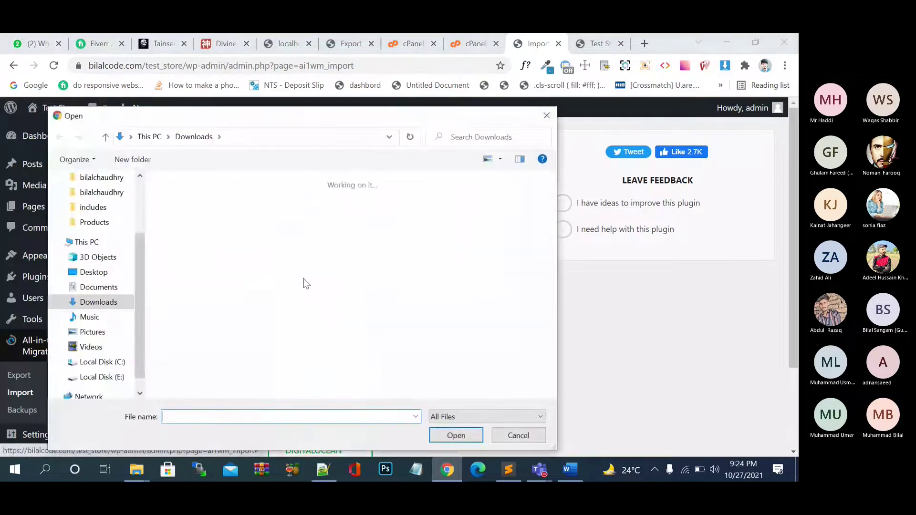
left_click(200, 237)
left_click(481, 435)
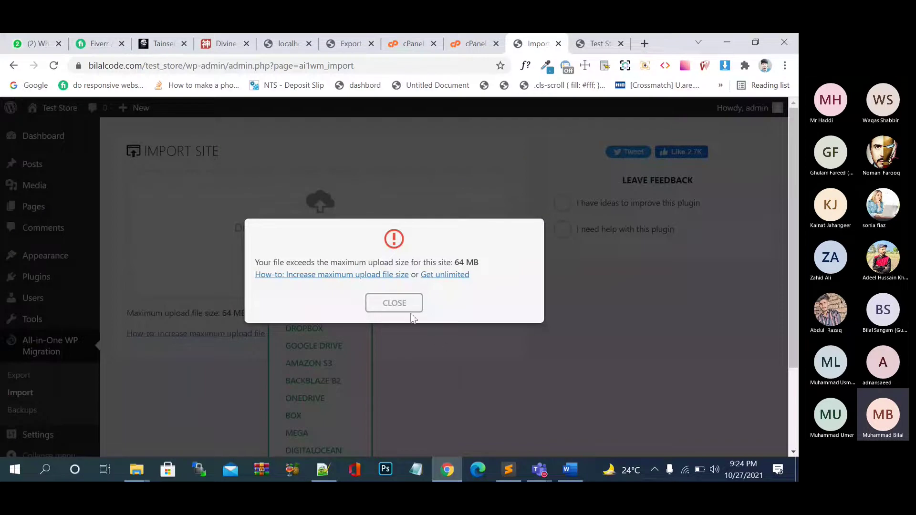
left_click(410, 312)
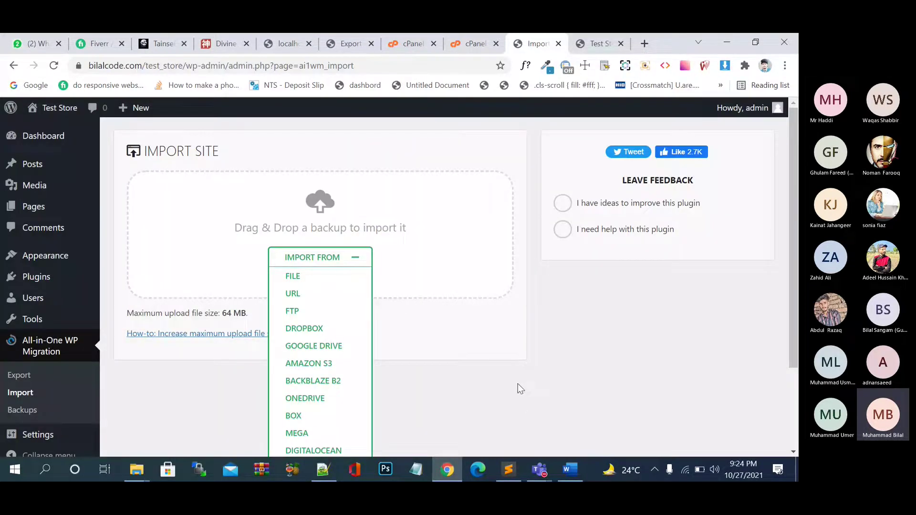
left_click(352, 257)
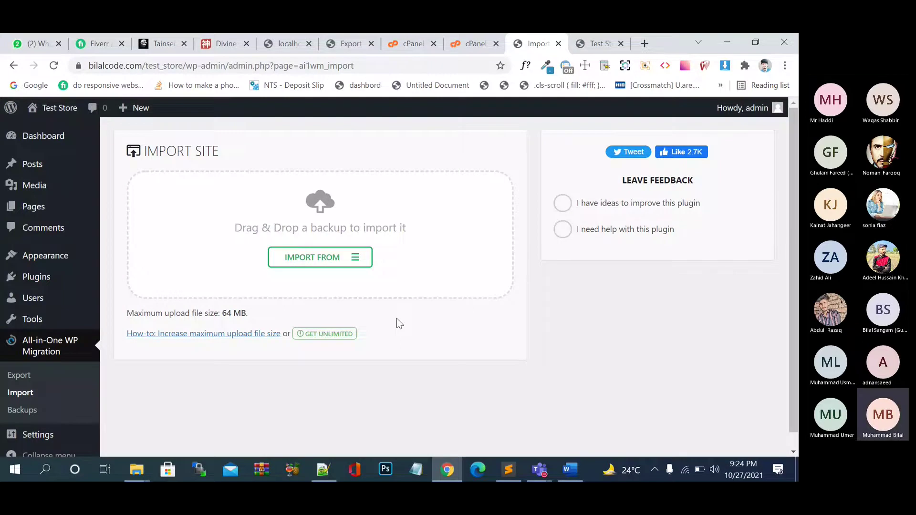
Look at All-in-One WP Migration's offer for unlimited upload size.
left_click(321, 335)
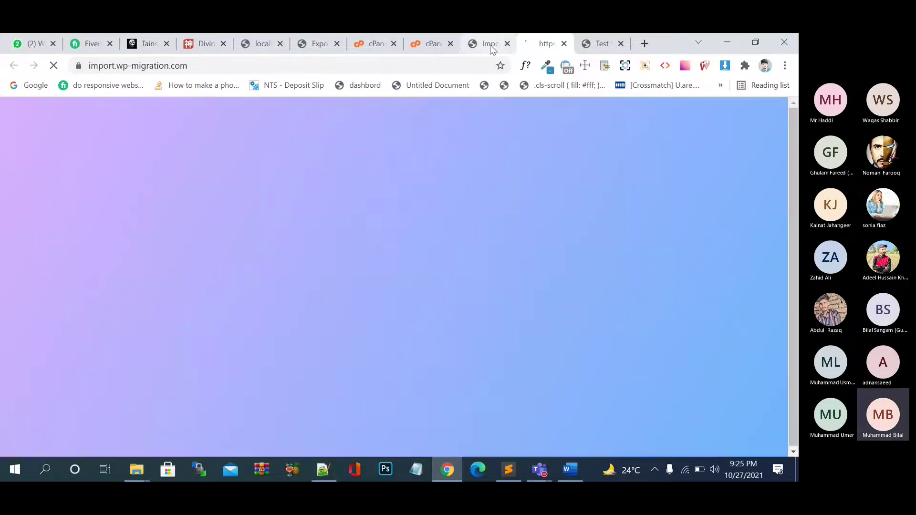
left_click(490, 43)
left_click(548, 42)
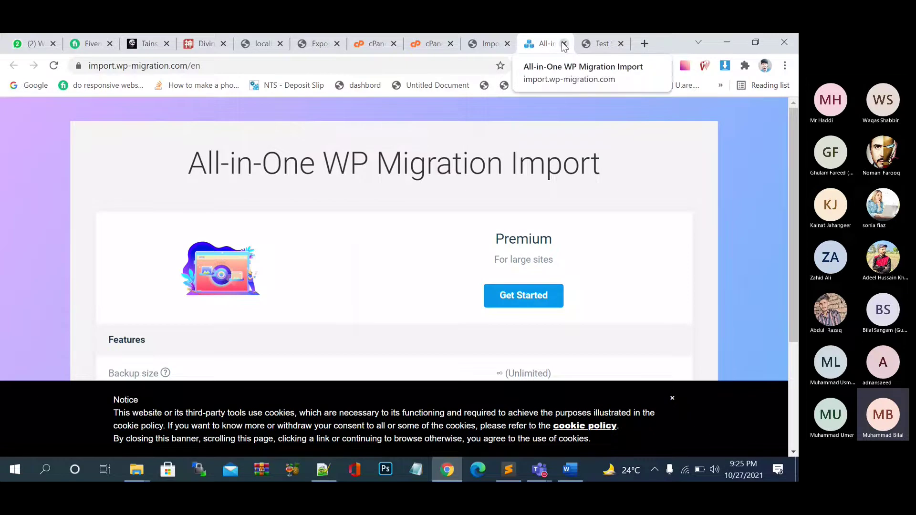
Dismiss the cookie notice and go back to the Test Store import page.
scroll(551, 142, "down", 3)
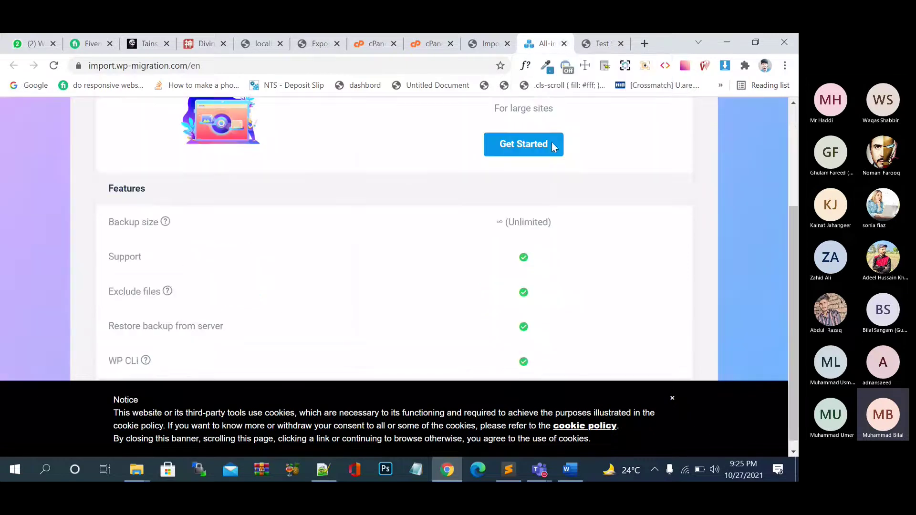
left_click(668, 398)
scroll(392, 322, "up", 5)
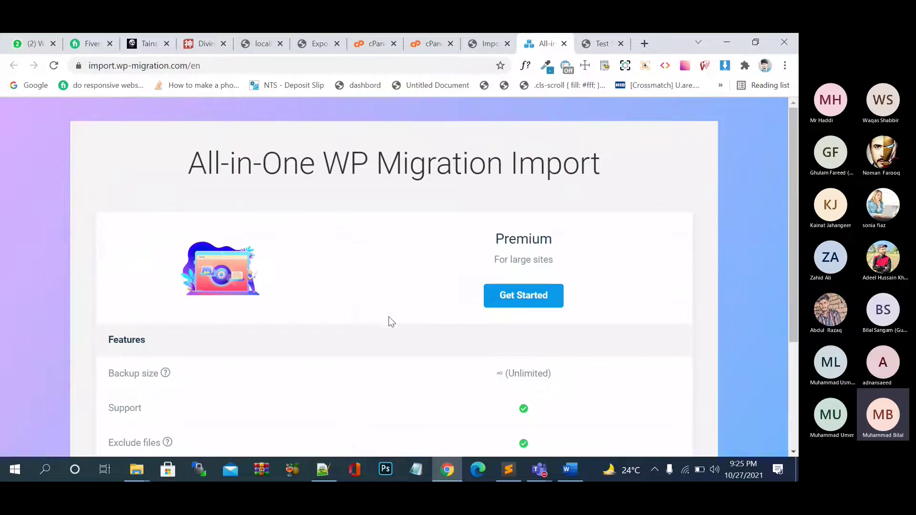
left_click(486, 44)
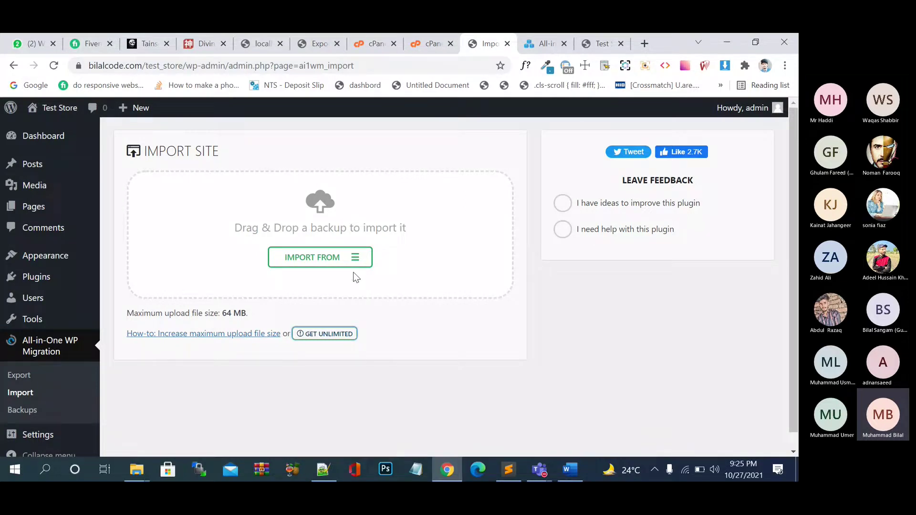
Choose Import From > File, browse Downloads for the backup, then cancel without picking a file.
left_click(354, 258)
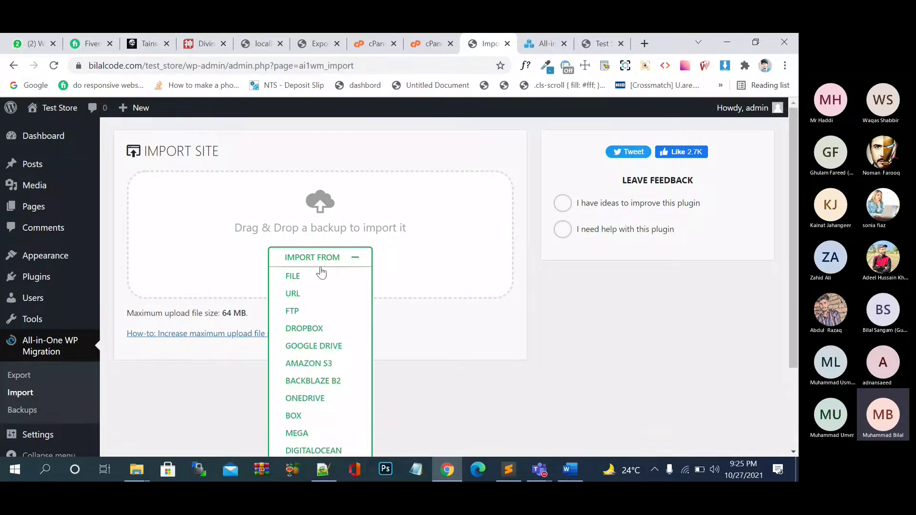
left_click(299, 275)
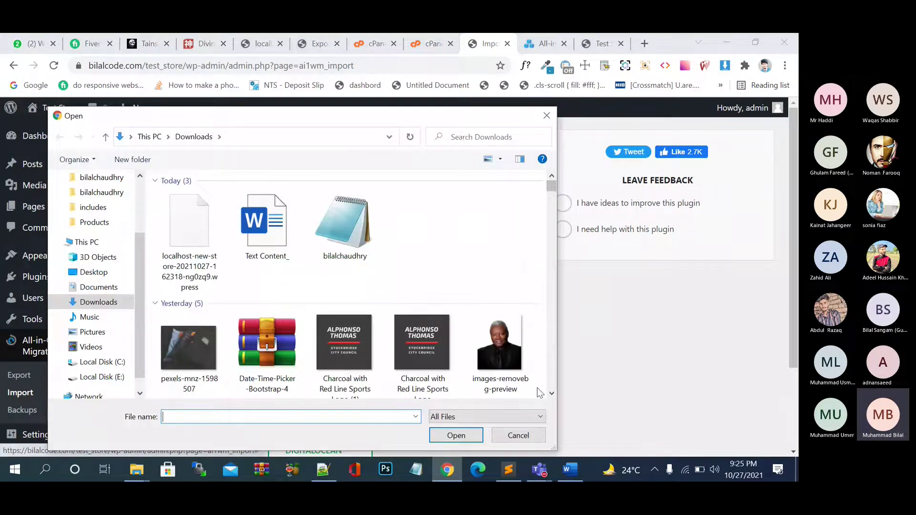
left_click(551, 394)
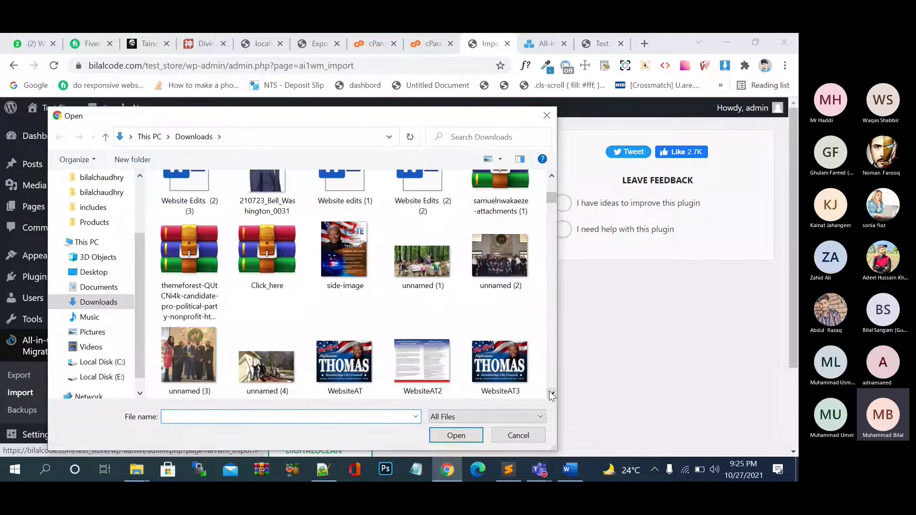
left_click_drag(551, 394, 551, 395)
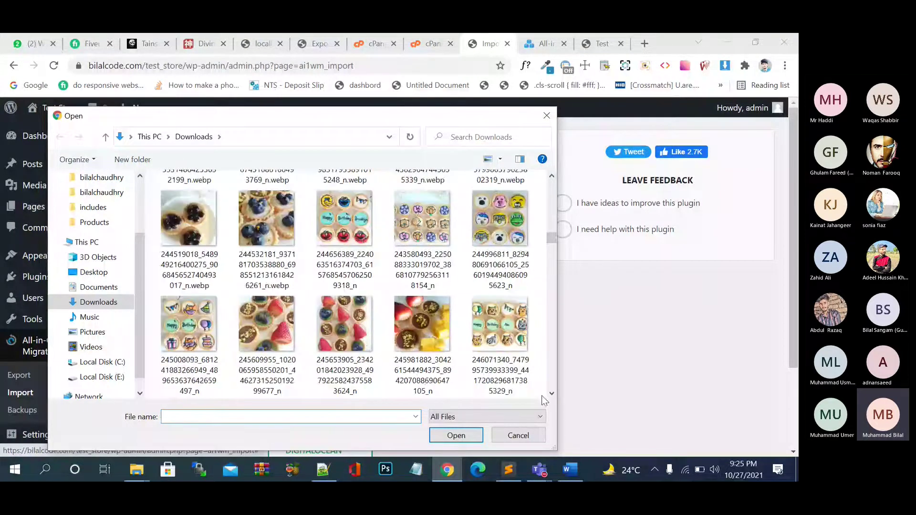
left_click(518, 435)
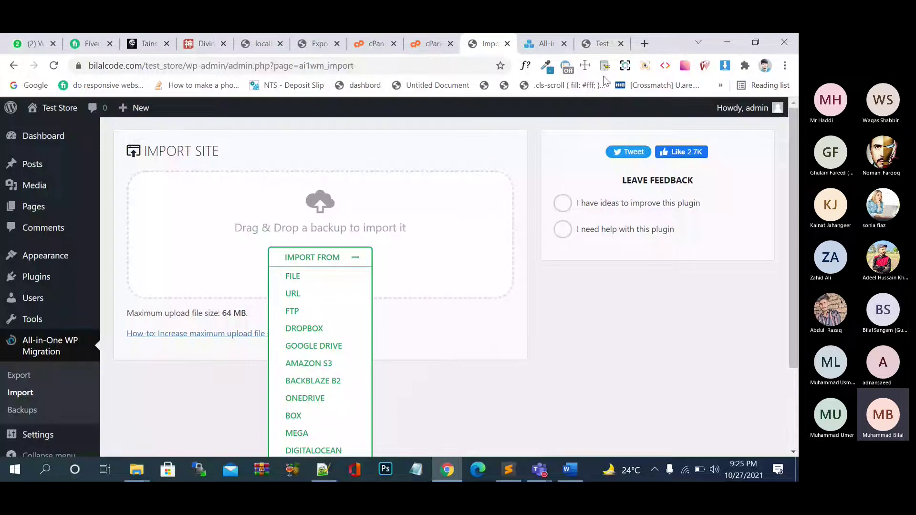
Load localhost/my-store in a new browser tab, then return to the WordPress import page.
left_click(647, 43)
type("localhost/m")
key("BackSpace")
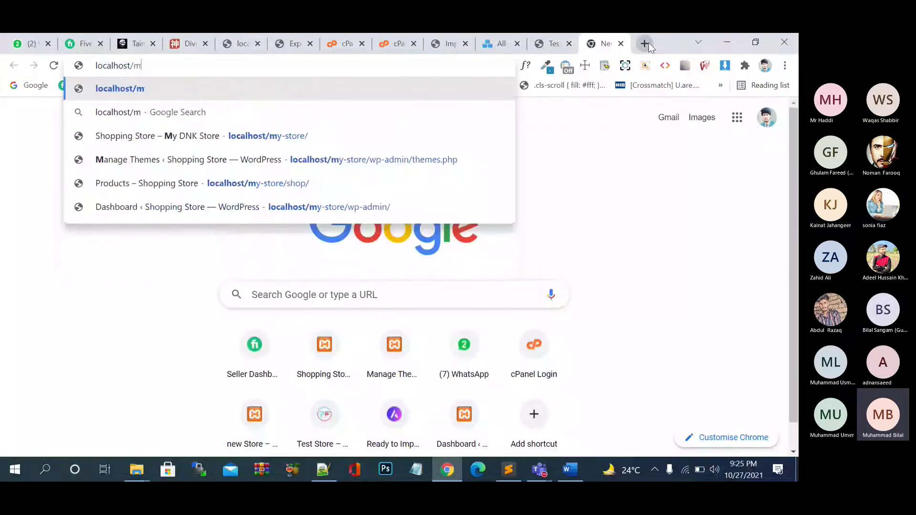
key("BackSpace")
type("my-store/")
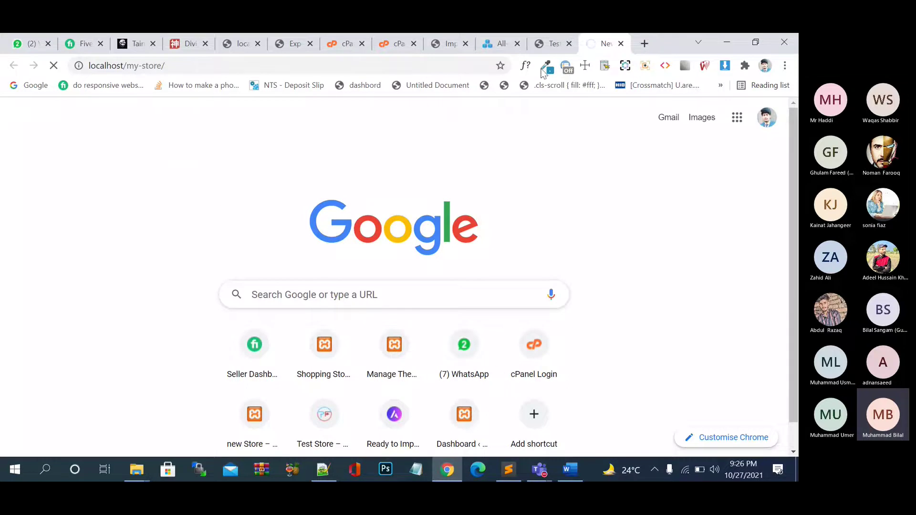
left_click(446, 44)
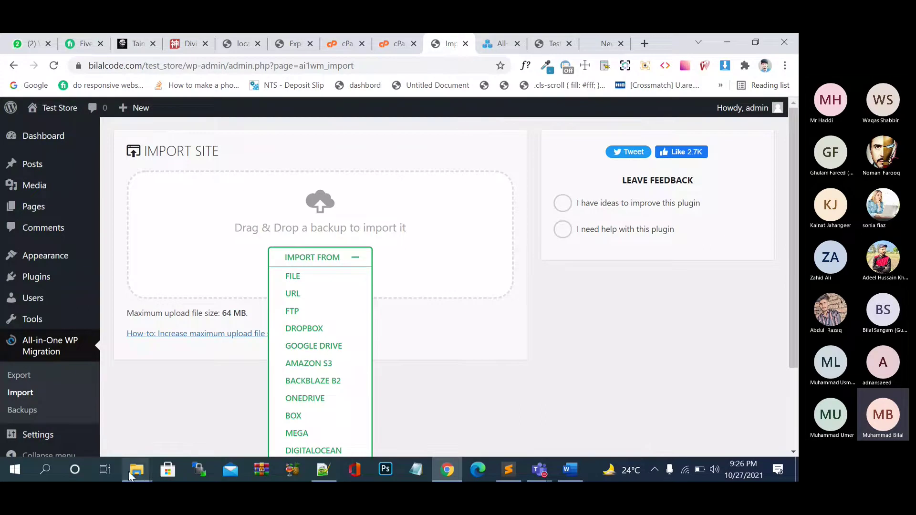
In File Explorer's Downloads, check that the localhost-new-store backup's properties show 96.5 MB.
mouse_move(137, 470)
left_click(91, 418)
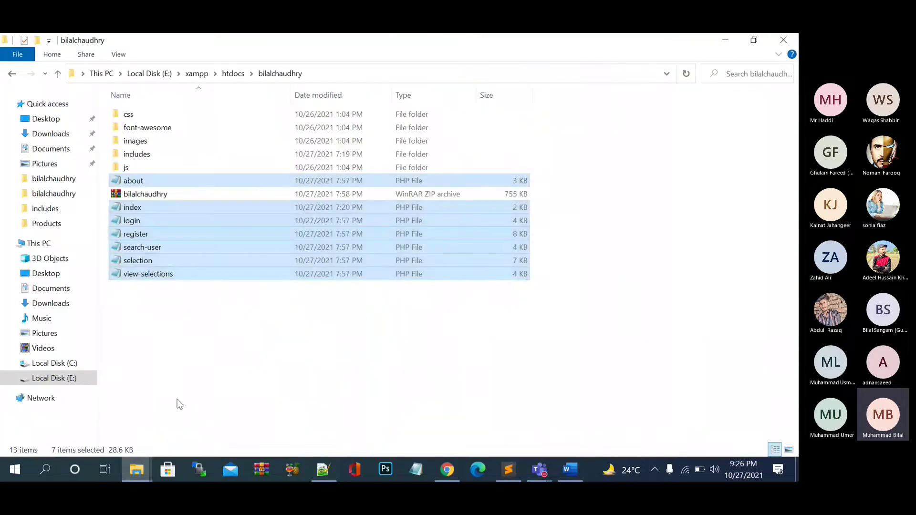
mouse_move(140, 467)
left_click(211, 414)
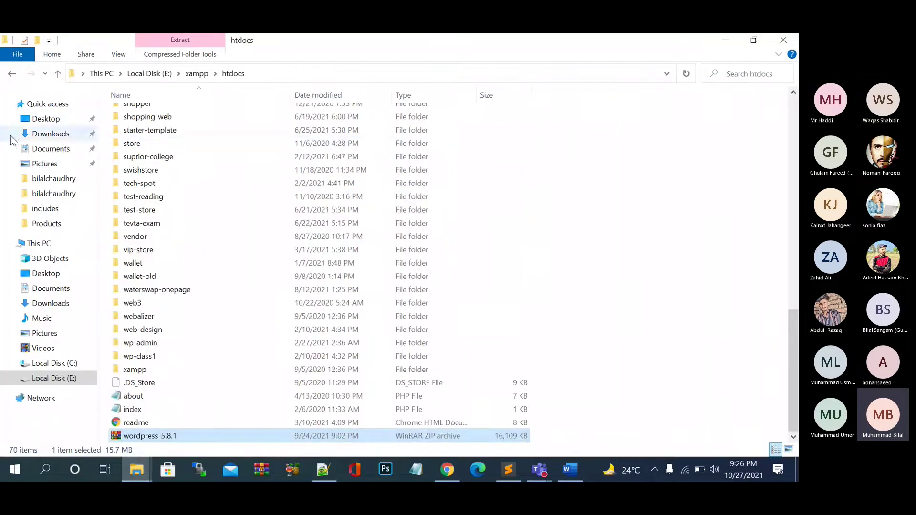
left_click(53, 134)
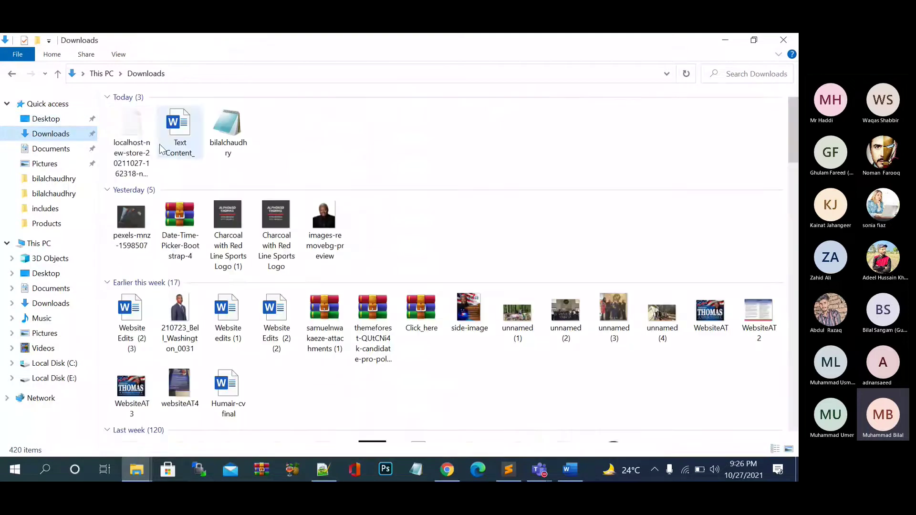
left_click(128, 133)
right_click(127, 133)
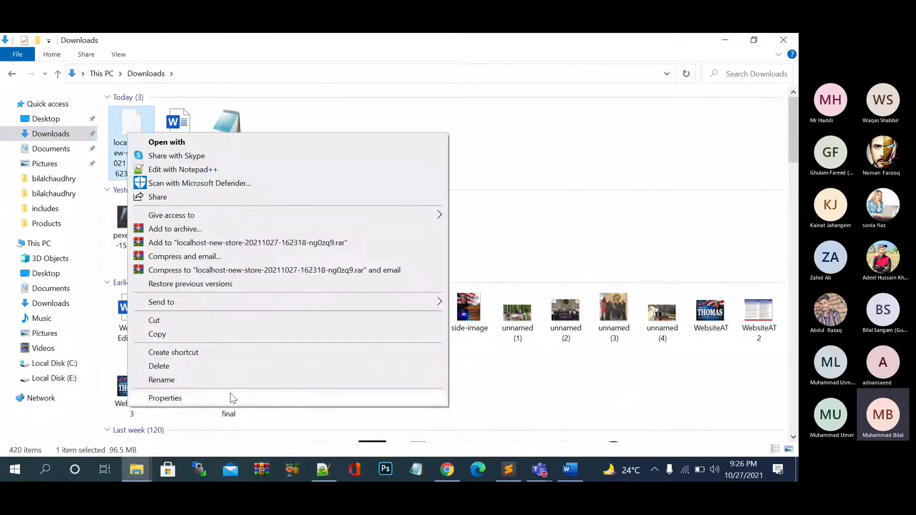
left_click(230, 396)
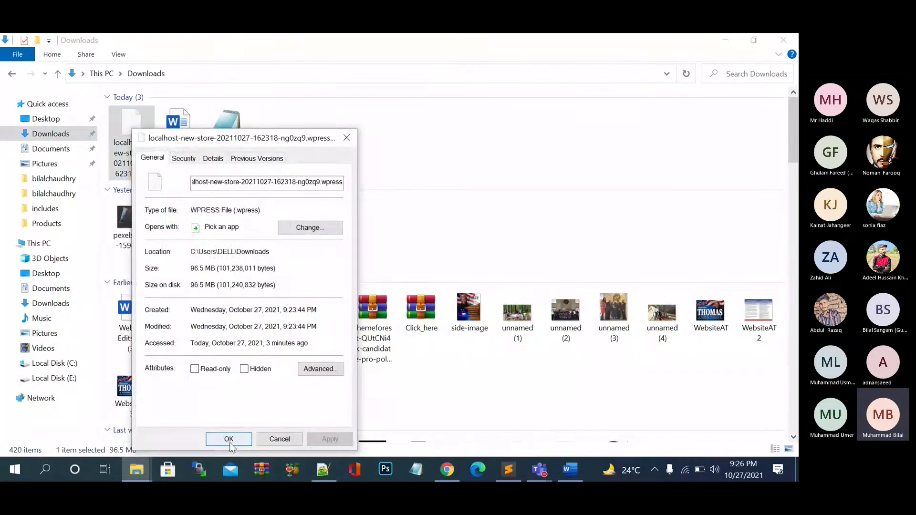
left_click(229, 436)
Scroll through the Downloads folder, then switch back to the WordPress import page.
scroll(288, 418, "down", 3)
scroll(290, 418, "down", 3)
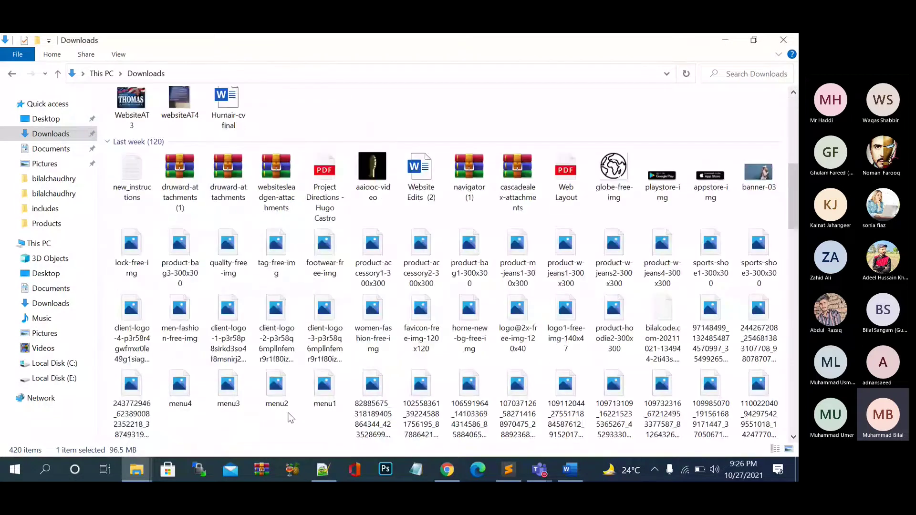
scroll(288, 413, "down", 10)
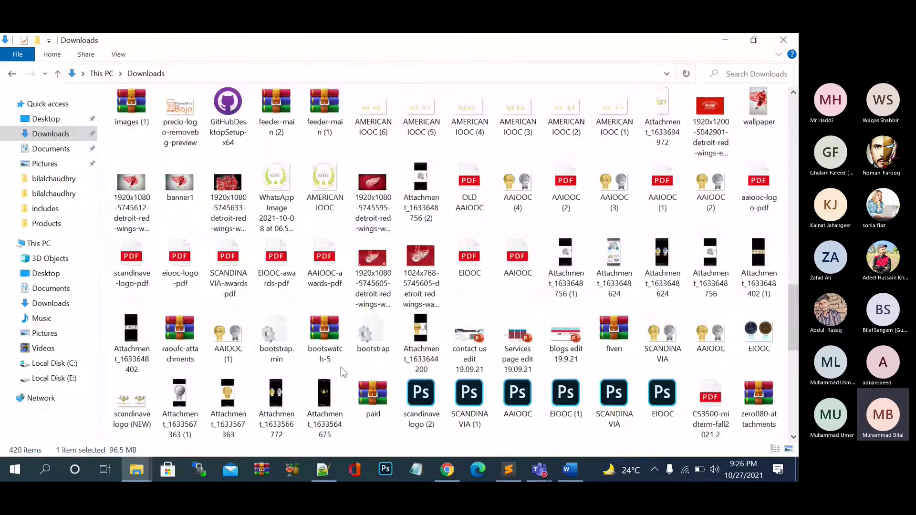
left_click_drag(793, 315, 798, 125)
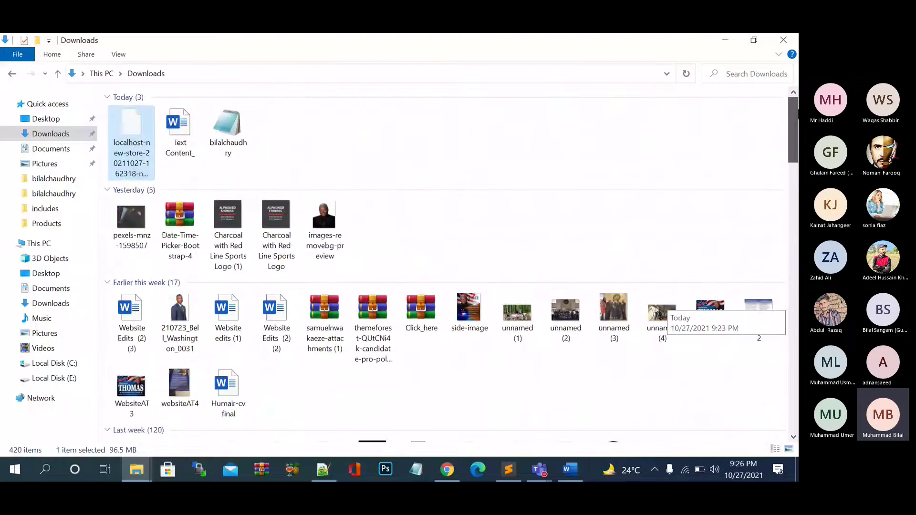
left_click(447, 470)
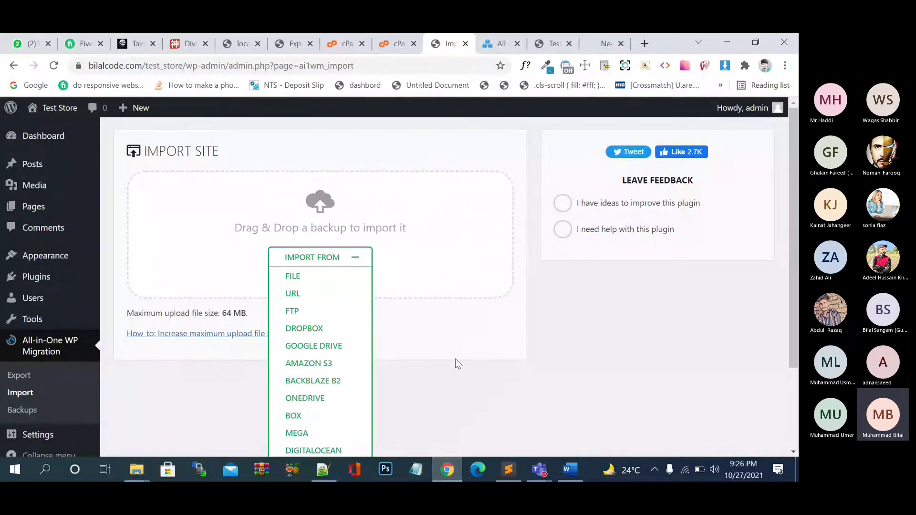
Open the Backblaze B2 import extension page and close it again.
left_click(368, 386)
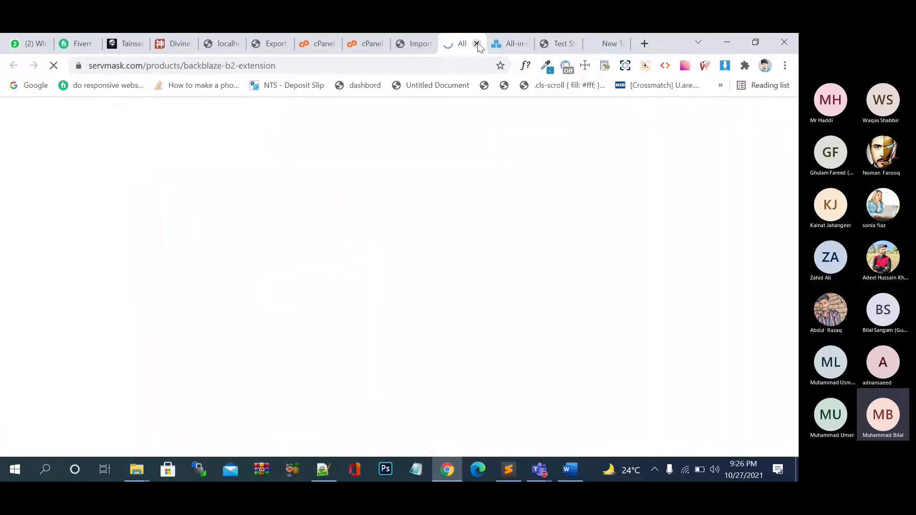
key("ctrl+w")
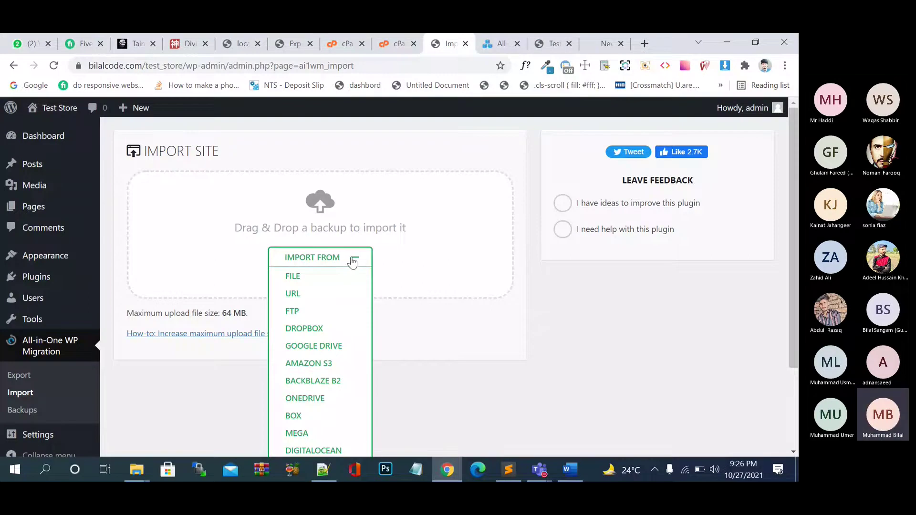
left_click(320, 260)
Import the localhost-new-store .wpress backup, hit the 64 MB error, and open the upload-size how-to.
left_click(320, 261)
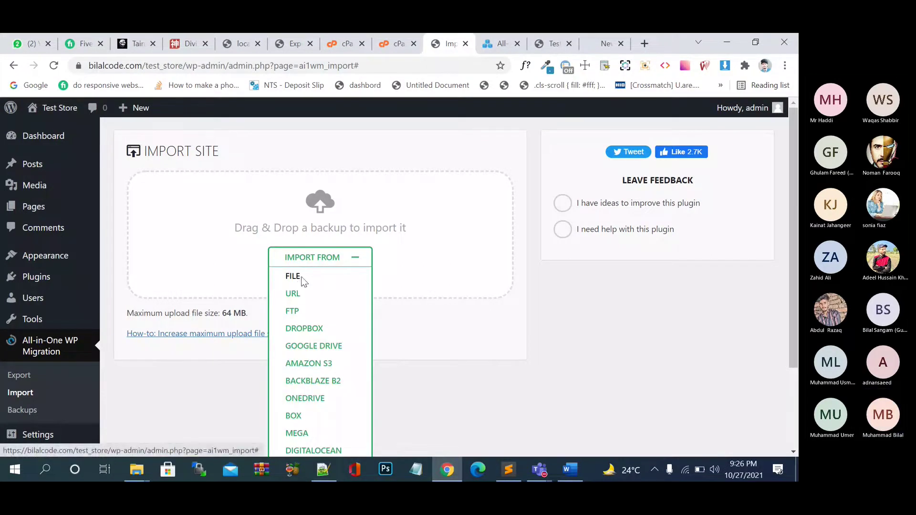
left_click(343, 277)
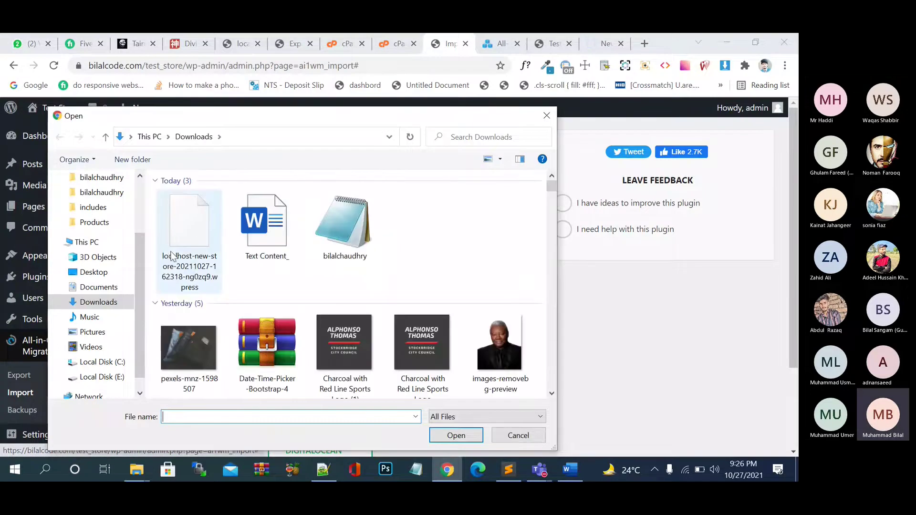
left_click(198, 239)
left_click(446, 435)
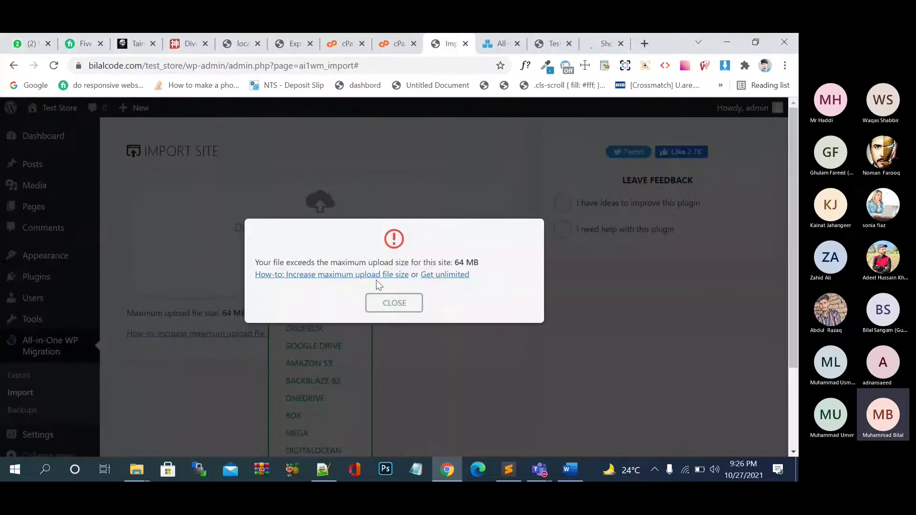
left_click(390, 275)
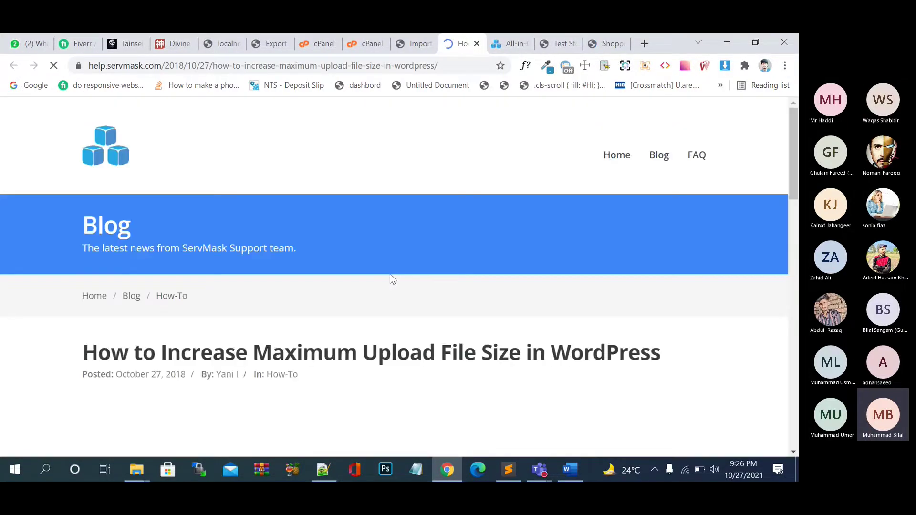
Read through the upload-size article and select its .htaccess code snippet.
scroll(391, 279, "down", 8)
scroll(390, 278, "down", 1)
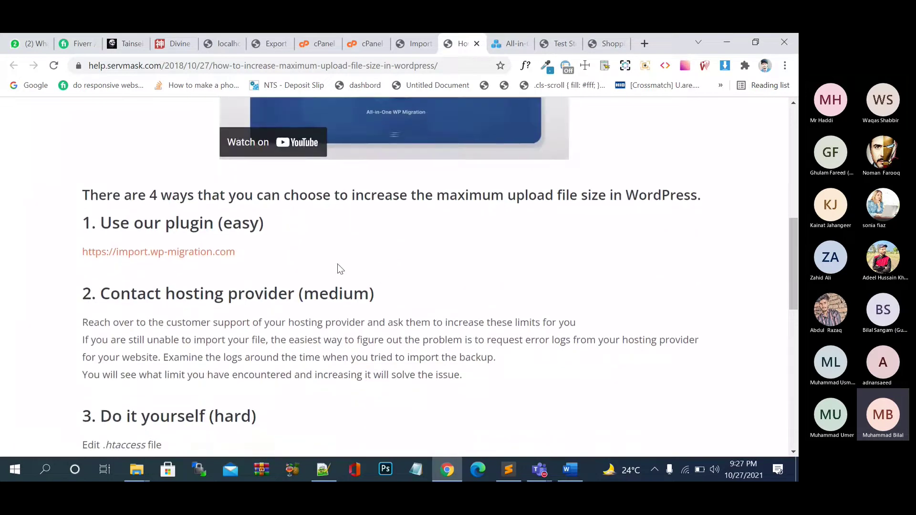
scroll(337, 265, "down", 2)
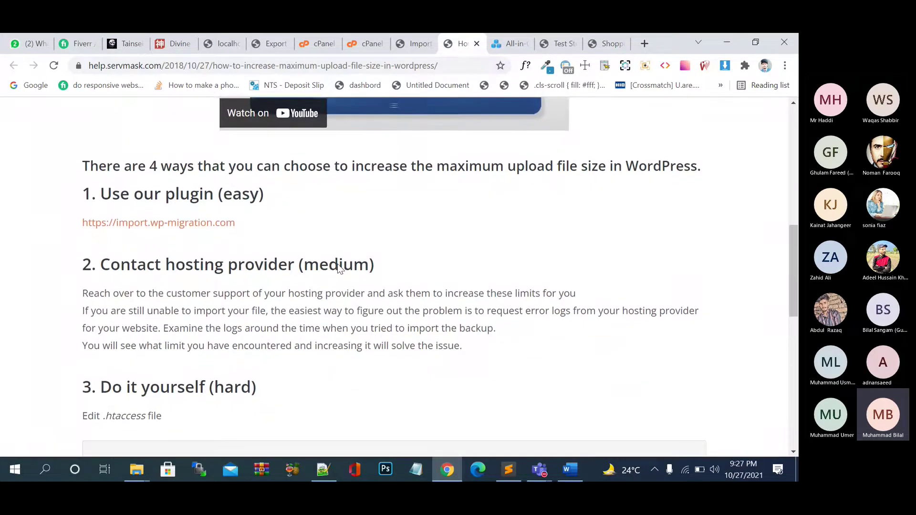
scroll(337, 266, "down", 3)
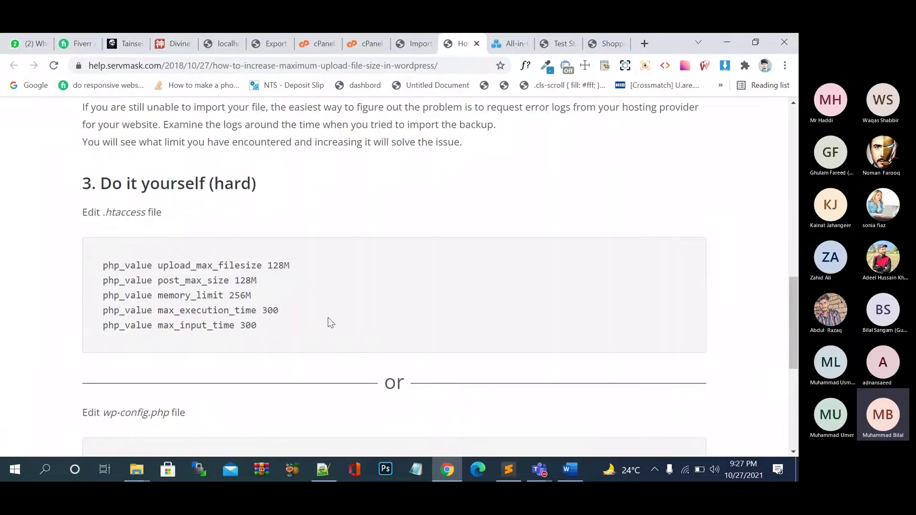
scroll(328, 319, "down", 4)
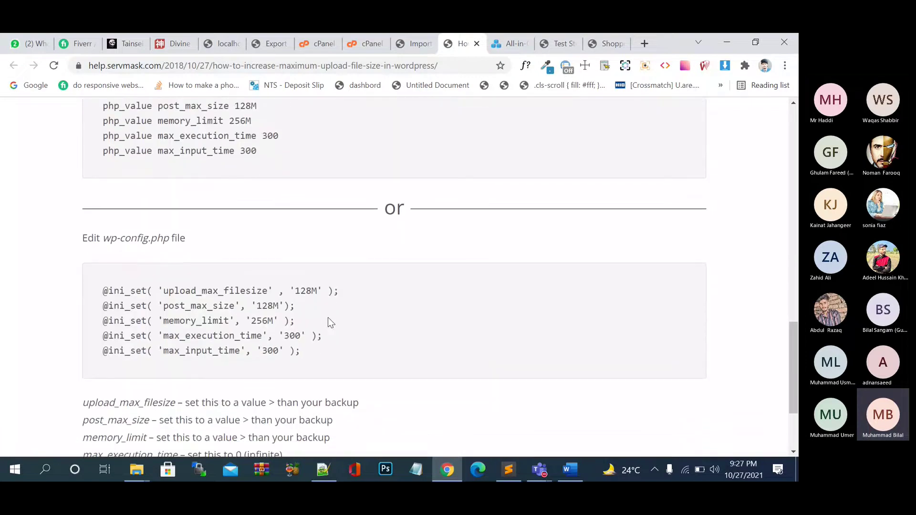
scroll(328, 317, "down", 3)
scroll(328, 317, "up", 4)
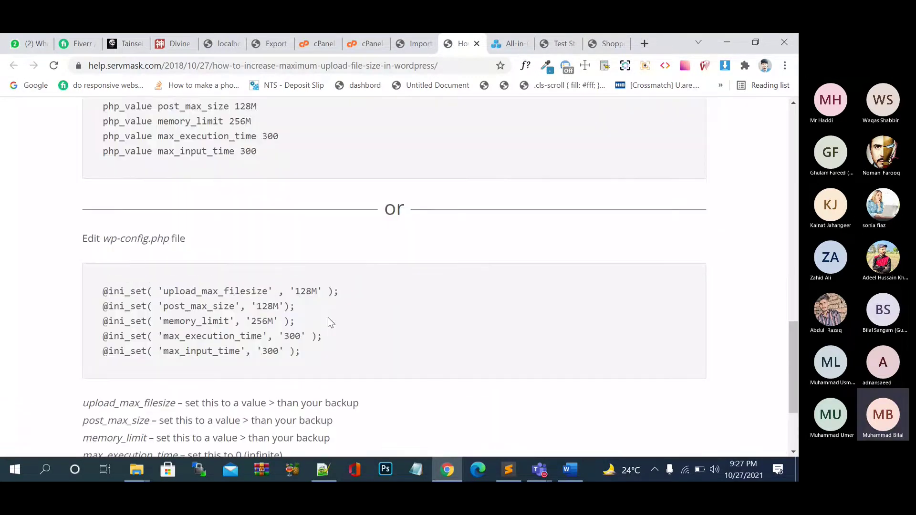
scroll(328, 318, "up", 2)
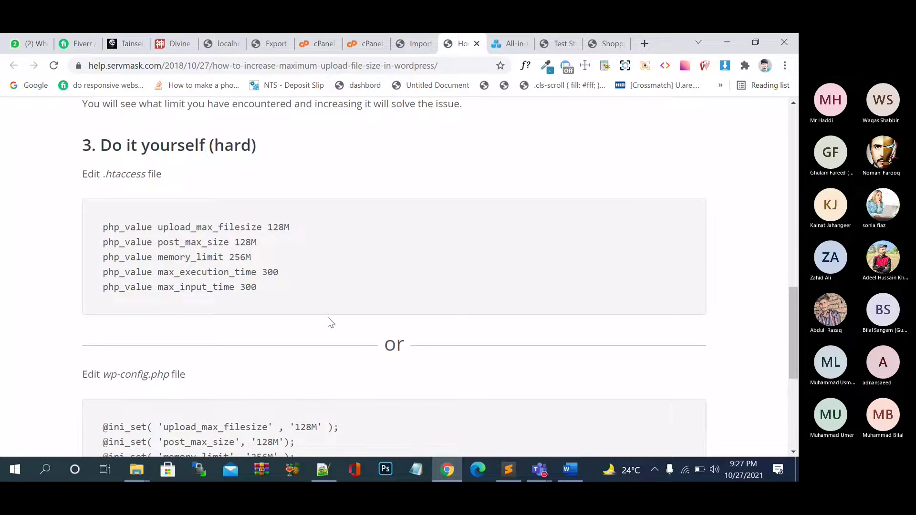
scroll(332, 296, "up", 1)
scroll(333, 296, "down", 1)
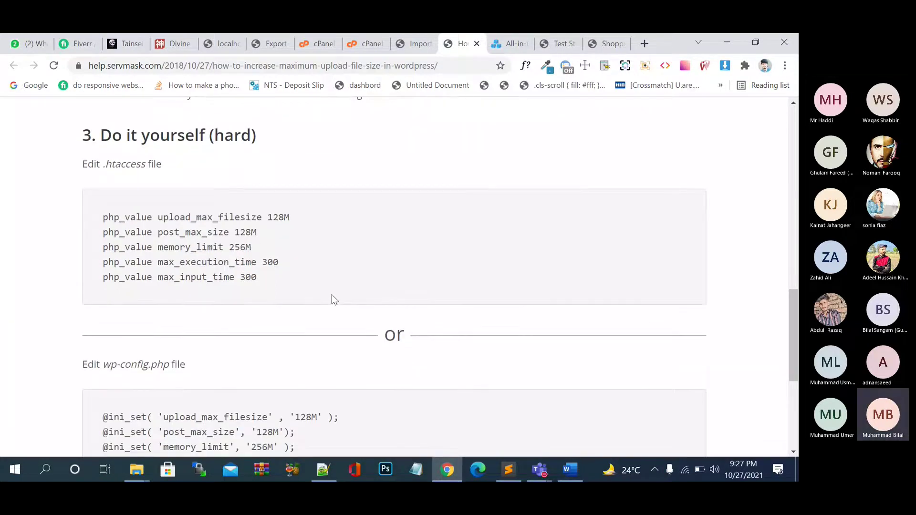
scroll(334, 299, "down", 3)
scroll(334, 299, "up", 2)
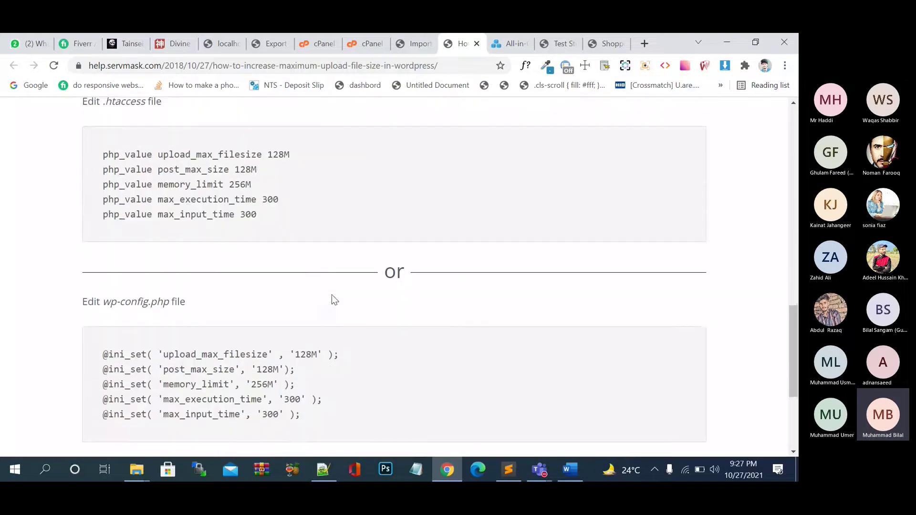
scroll(334, 299, "up", 1)
left_click_drag(258, 234, 89, 165)
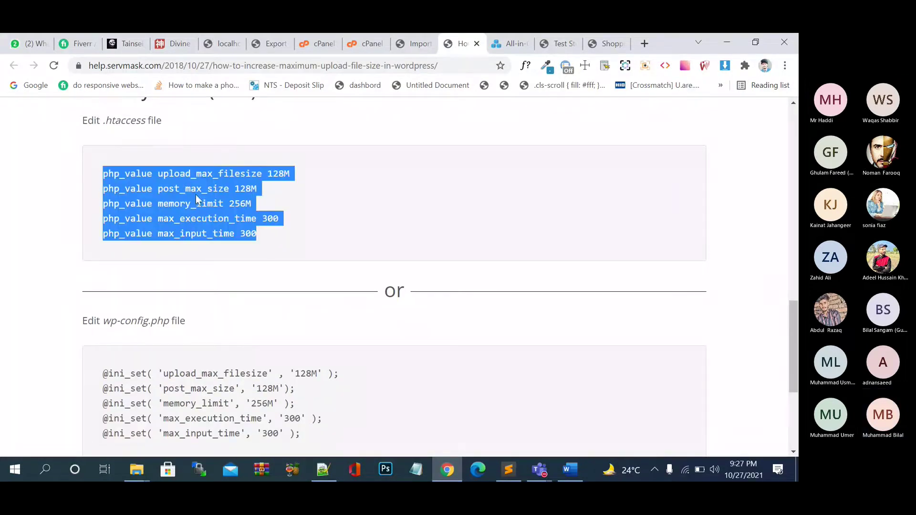
scroll(231, 269, "down", 3)
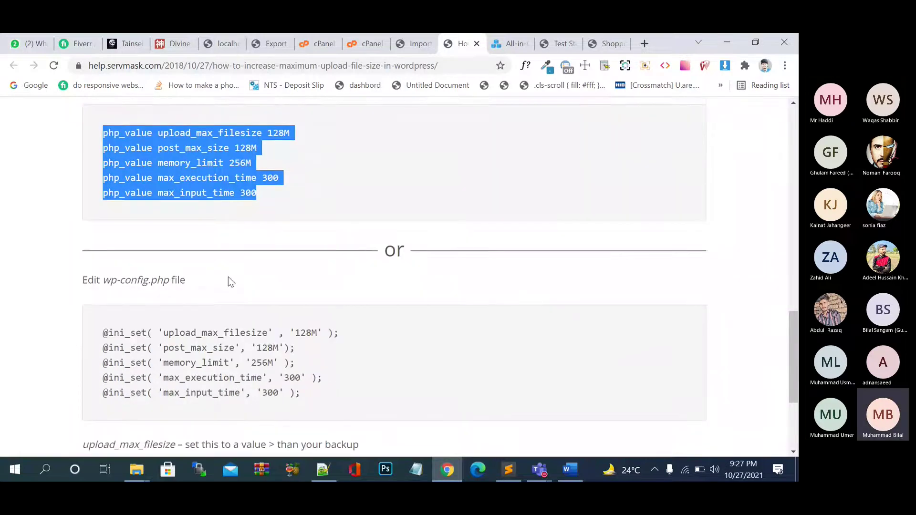
left_click_drag(310, 321, 78, 256)
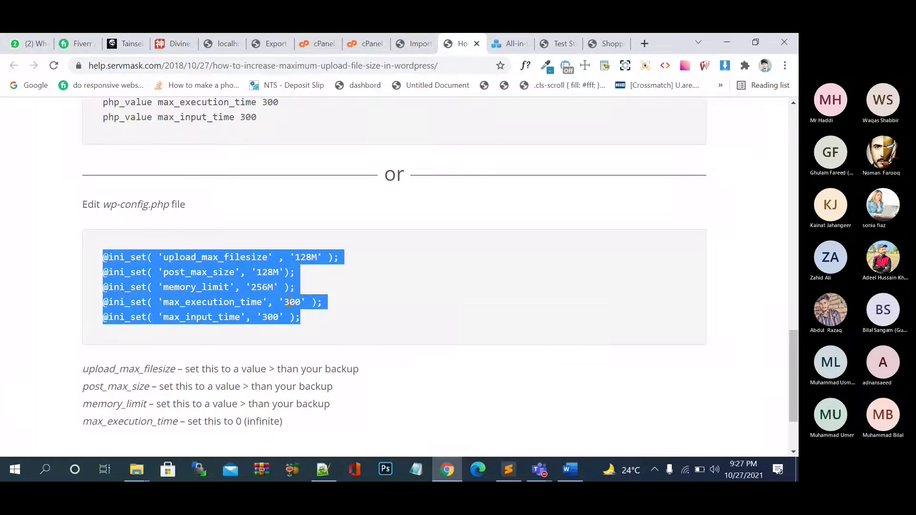
scroll(289, 301, "down", 1)
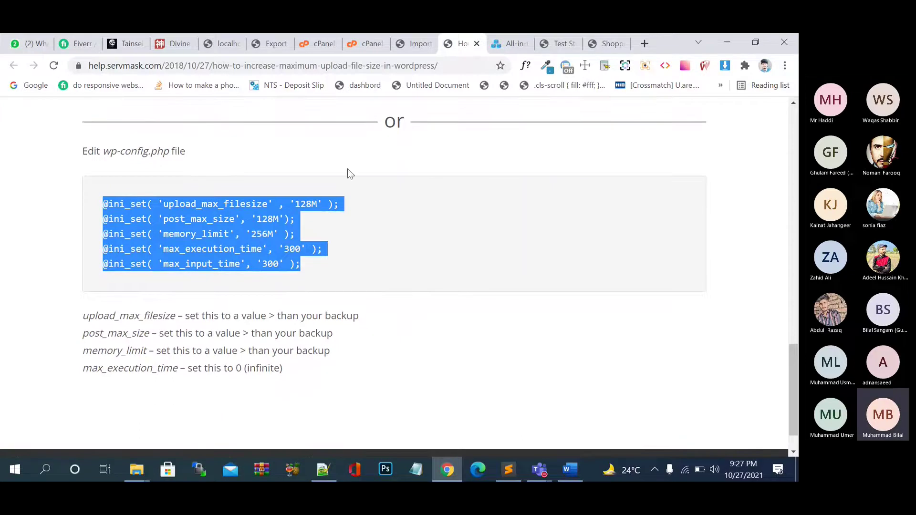
left_click(417, 34)
key("ctrl+shift+Tab")
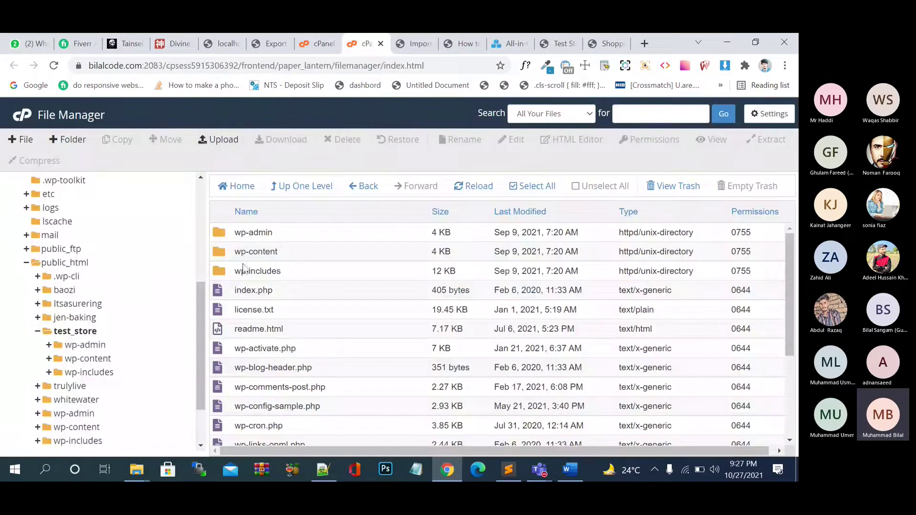
Scroll through the test_store WordPress file list in cPanel File Manager.
scroll(296, 315, "down", 3)
scroll(296, 316, "up", 3)
scroll(296, 316, "down", 3)
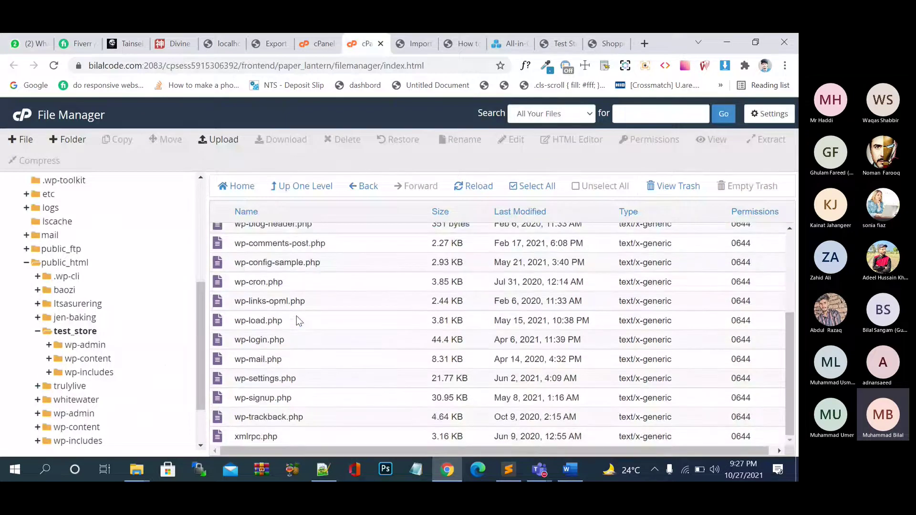
scroll(316, 343, "up", 3)
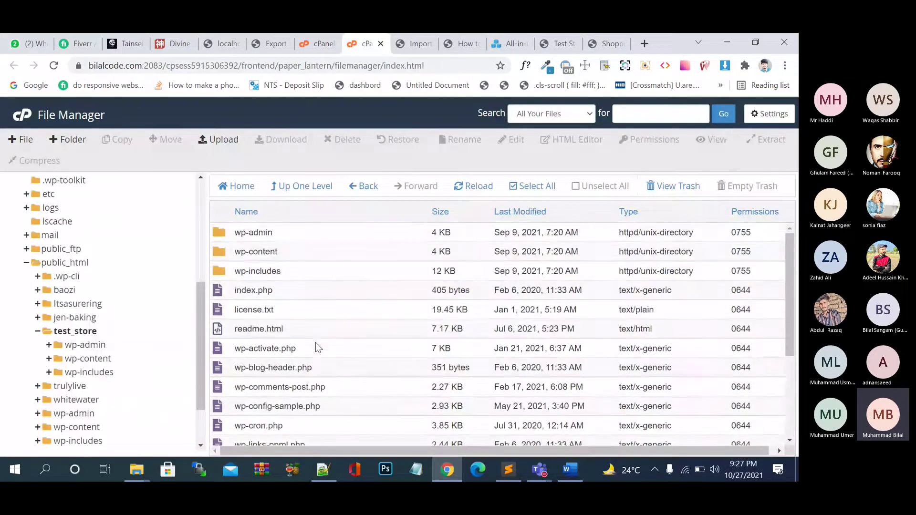
scroll(331, 359, "down", 1)
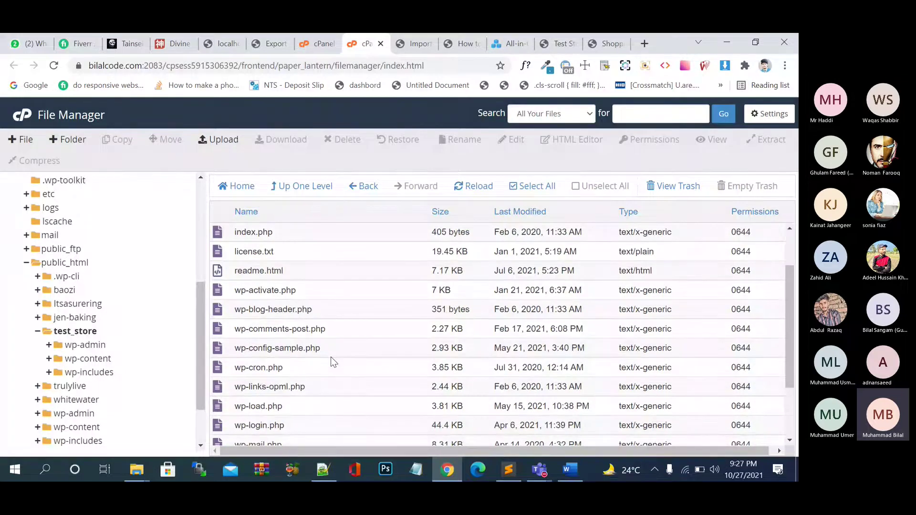
Select wp-config-sample.php and other core files, then return to the WordPress import error page.
left_click(344, 354)
right_click(344, 357)
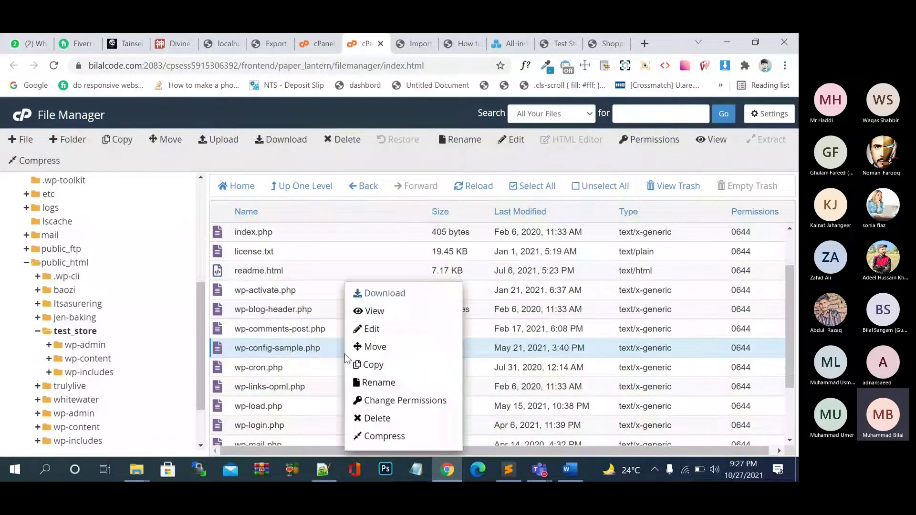
left_click(316, 328)
left_click(316, 305)
left_click(327, 290)
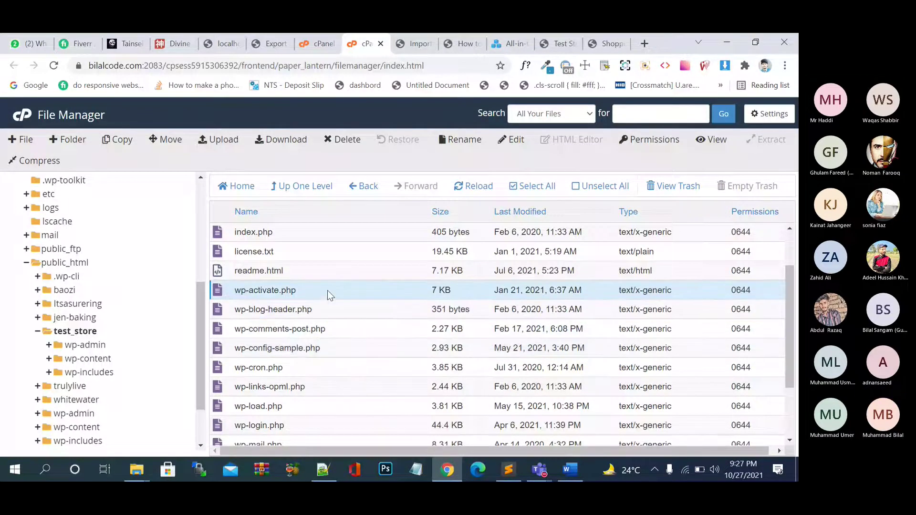
scroll(327, 290, "down", 1)
left_click(319, 43)
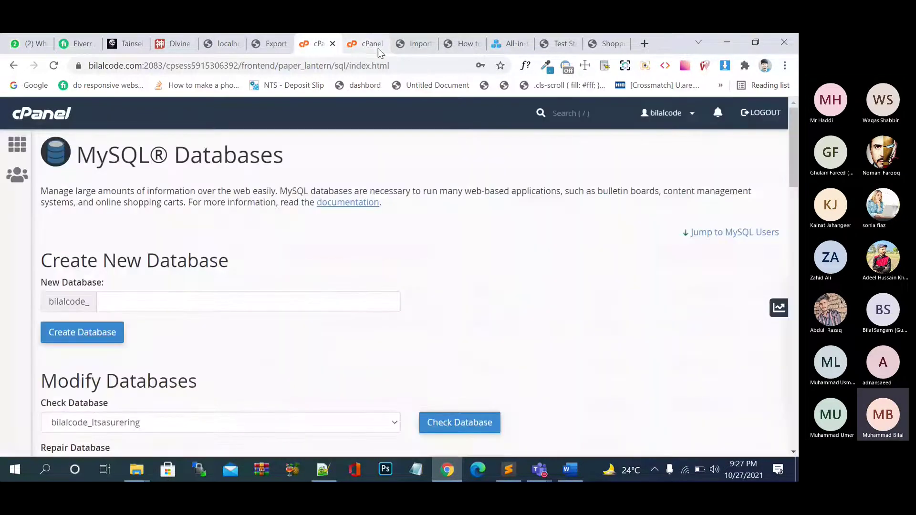
left_click(406, 47)
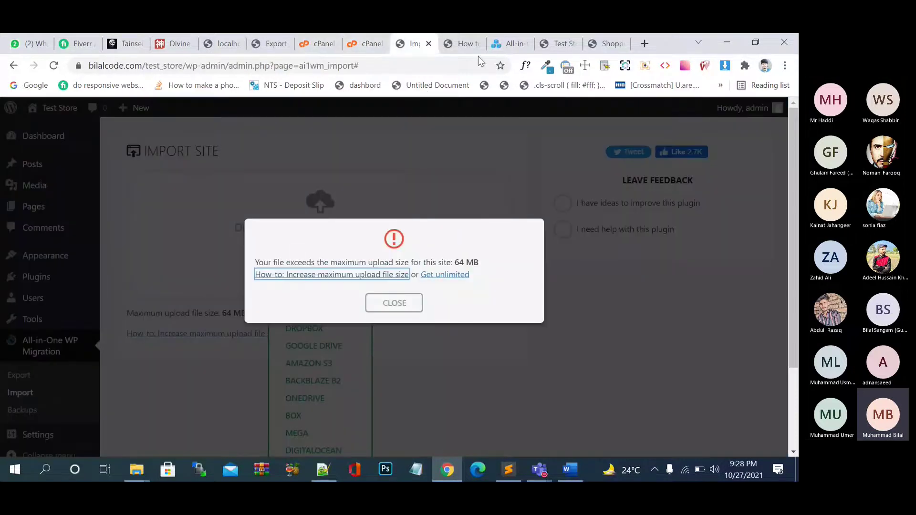
Reread the article's four ways to raise the limit, highlighting the hosting-provider advice.
left_click(463, 44)
scroll(399, 224, "down", 7)
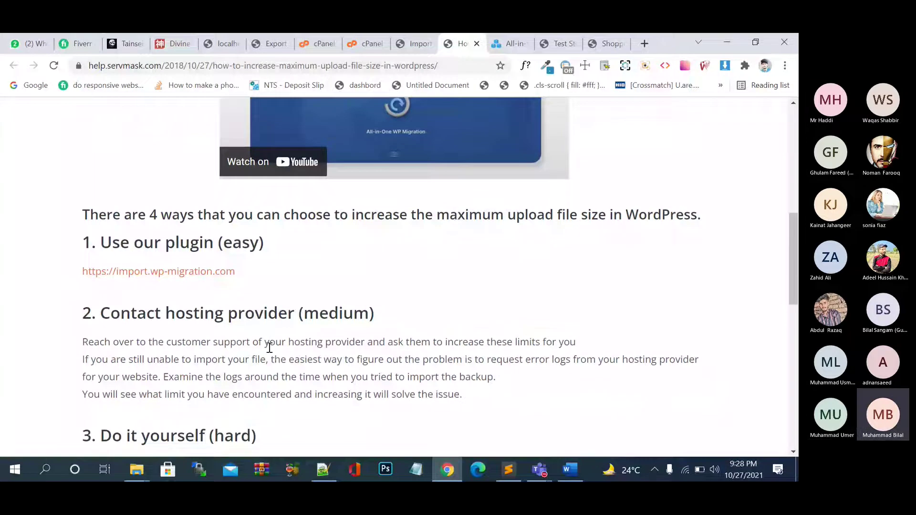
scroll(268, 349, "down", 1)
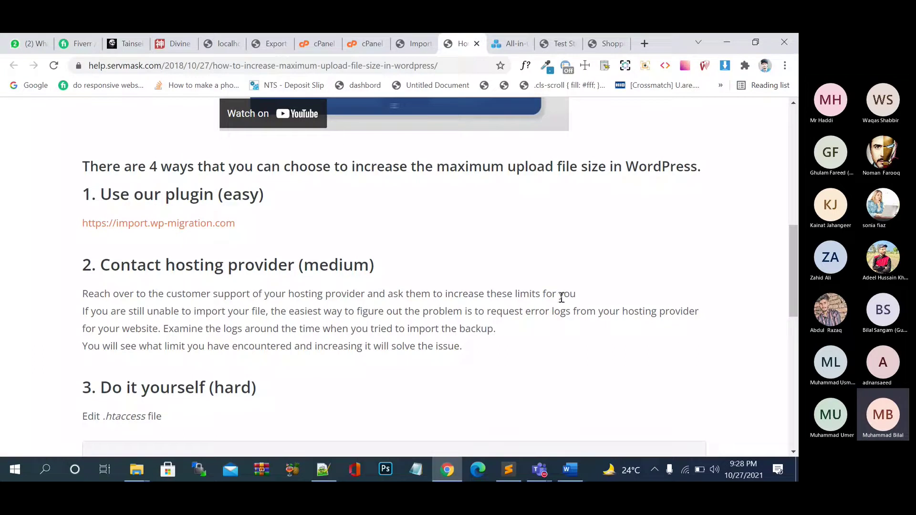
left_click_drag(576, 295, 521, 296)
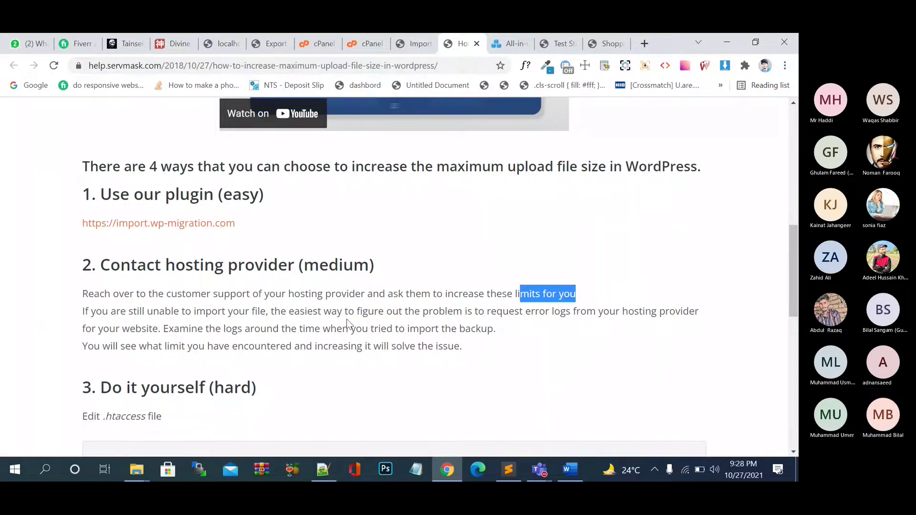
scroll(346, 325, "down", 5)
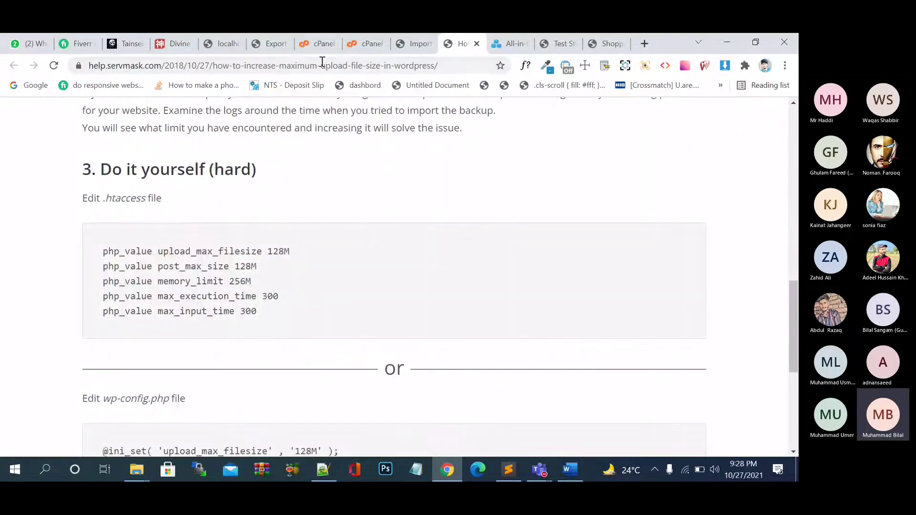
Switch back to cPanel File Manager and scroll through test_store's core files.
left_click(366, 47)
scroll(329, 302, "up", 2)
scroll(343, 338, "down", 4)
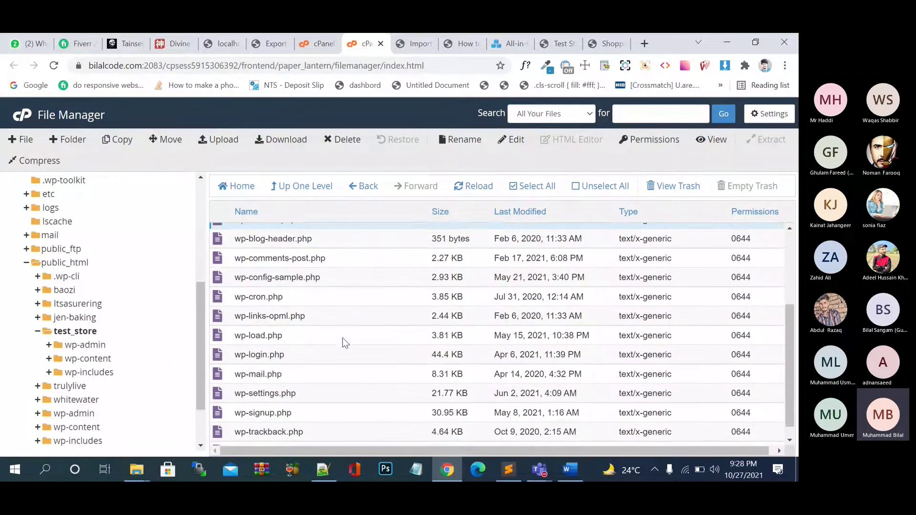
scroll(344, 342, "down", 1)
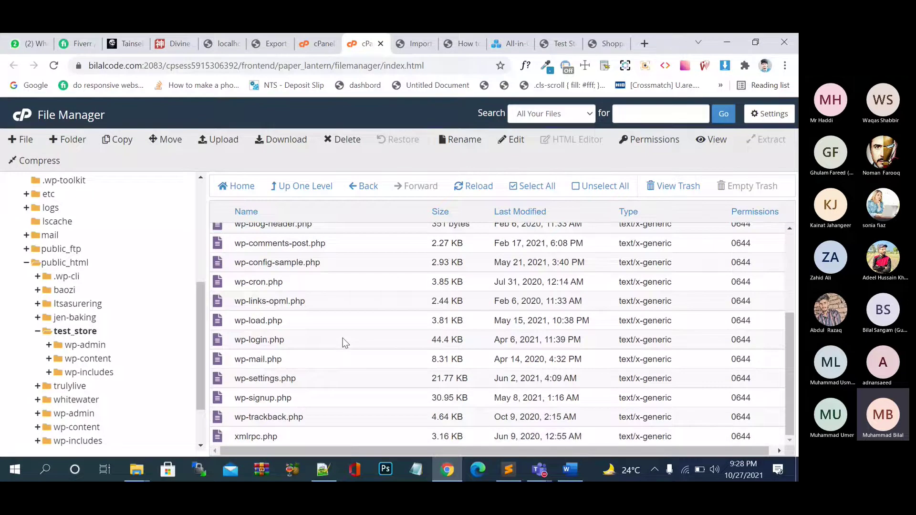
scroll(343, 338, "up", 5)
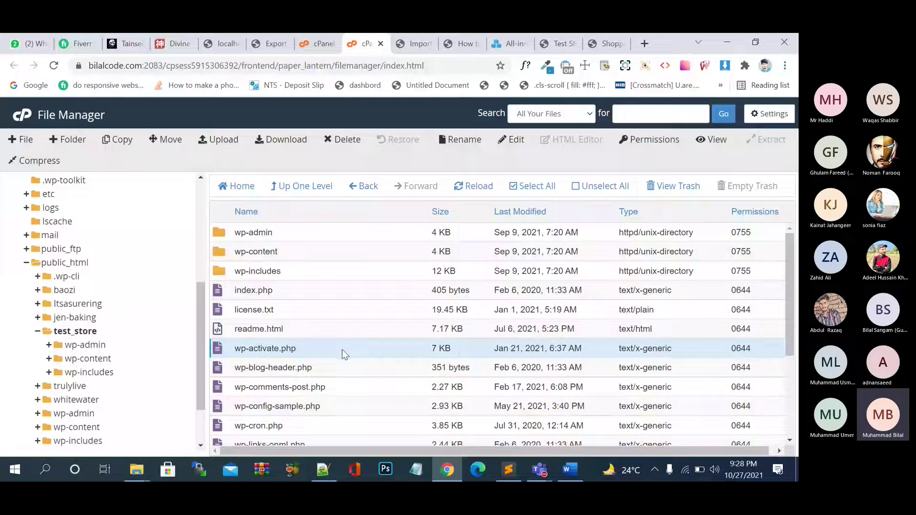
Find and select wp-config-sample.php in the test_store folder, then bring up its context menu.
scroll(339, 365, "down", 3)
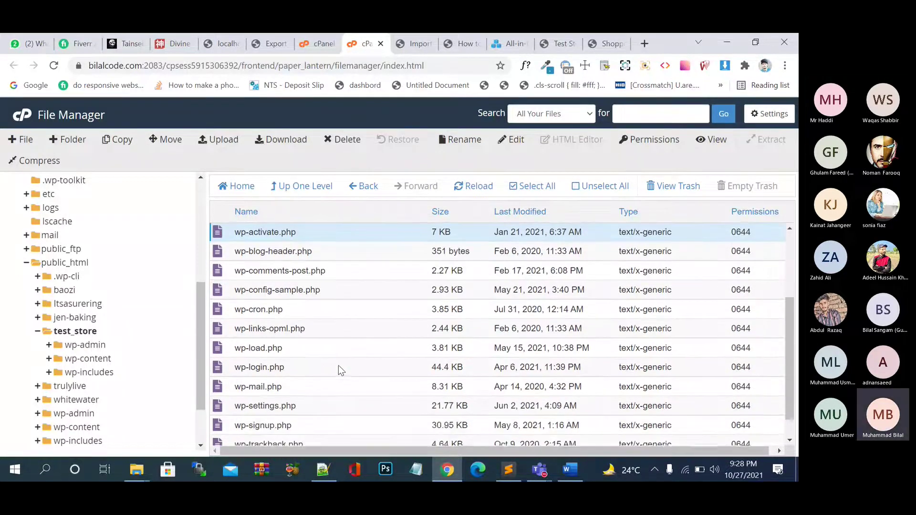
scroll(339, 365, "down", 1)
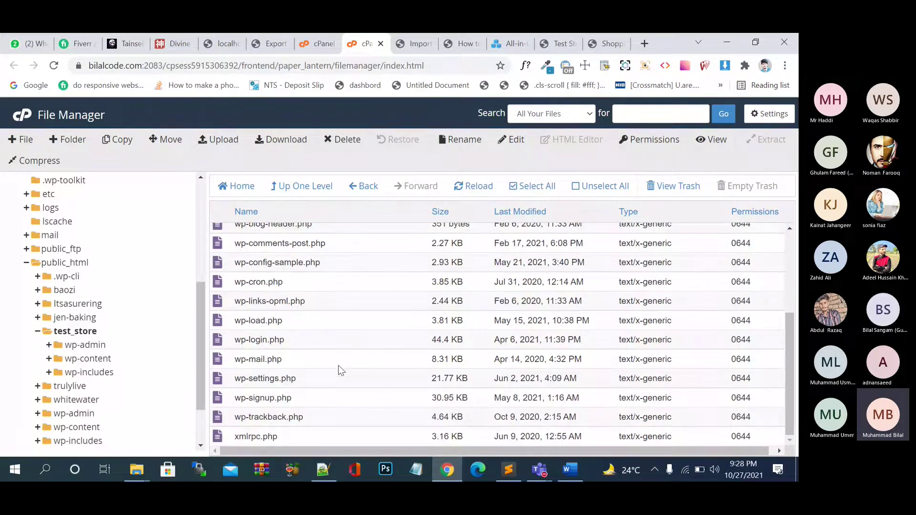
scroll(339, 365, "up", 3)
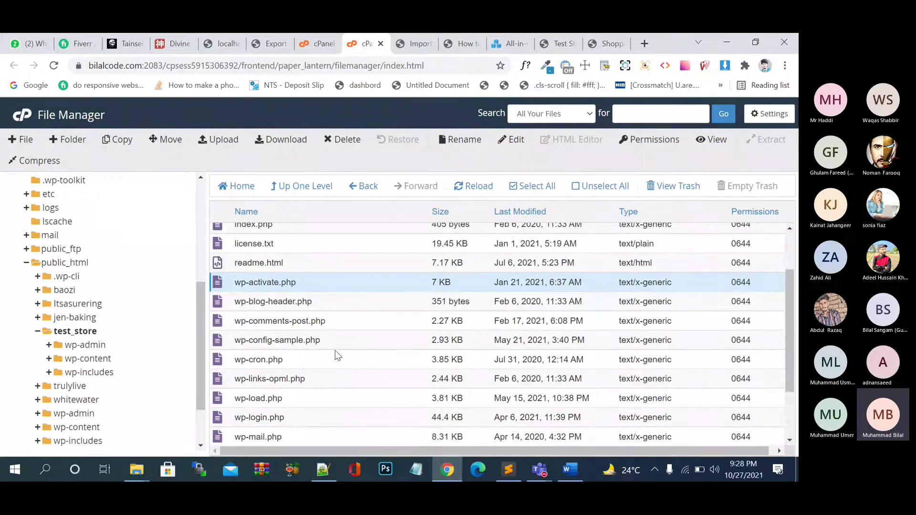
left_click(350, 339)
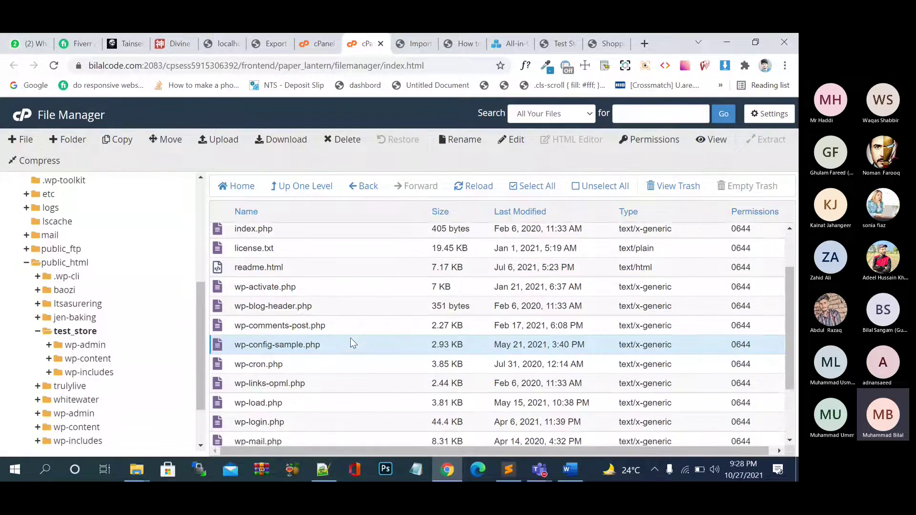
scroll(351, 339, "up", 1)
scroll(350, 338, "up", 1)
scroll(350, 338, "down", 2)
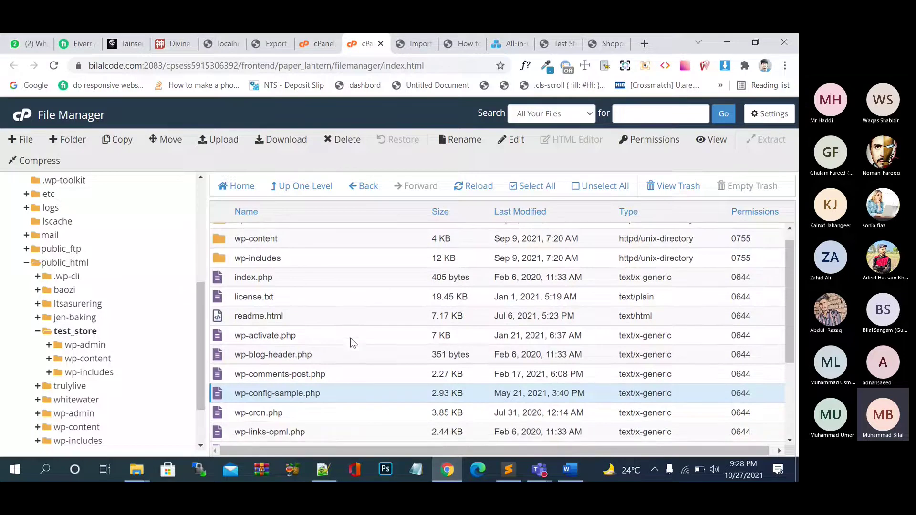
scroll(351, 338, "down", 2)
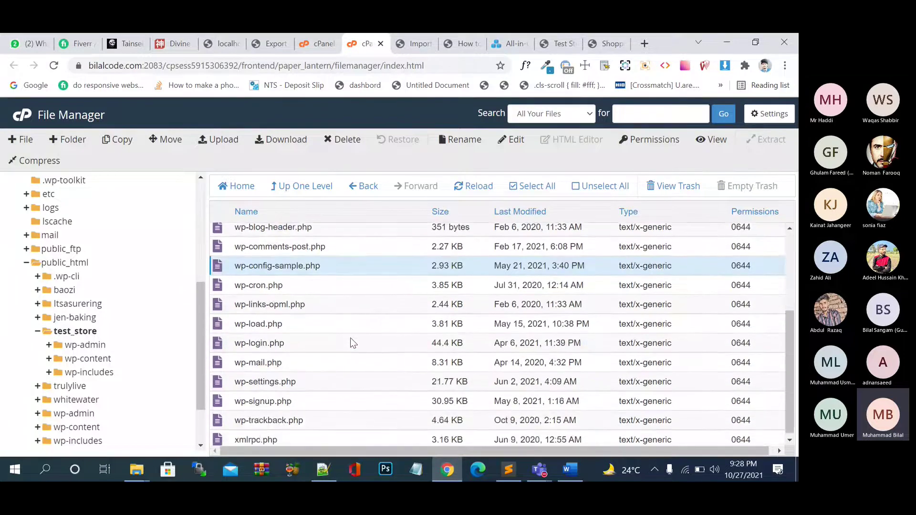
right_click(344, 265)
Open wp-config-sample.php in the code editor and scroll through its database settings.
left_click(402, 313)
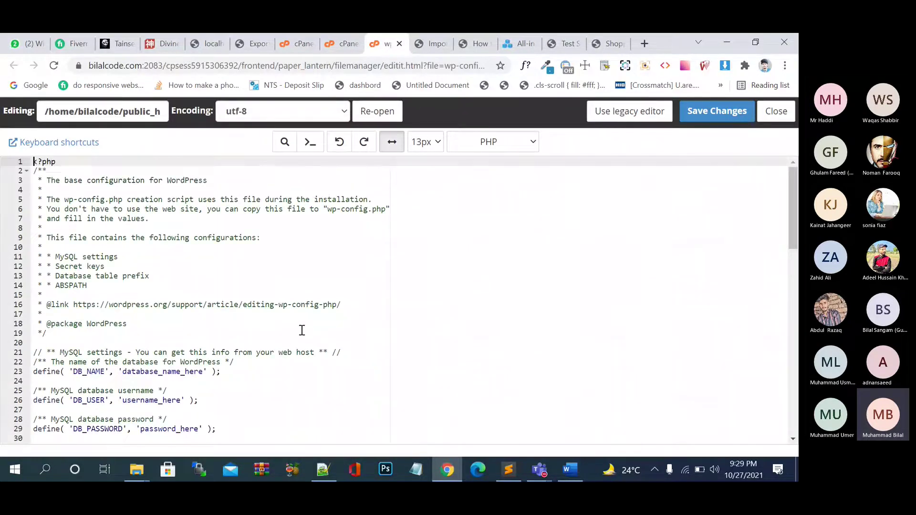
scroll(302, 330, "down", 6)
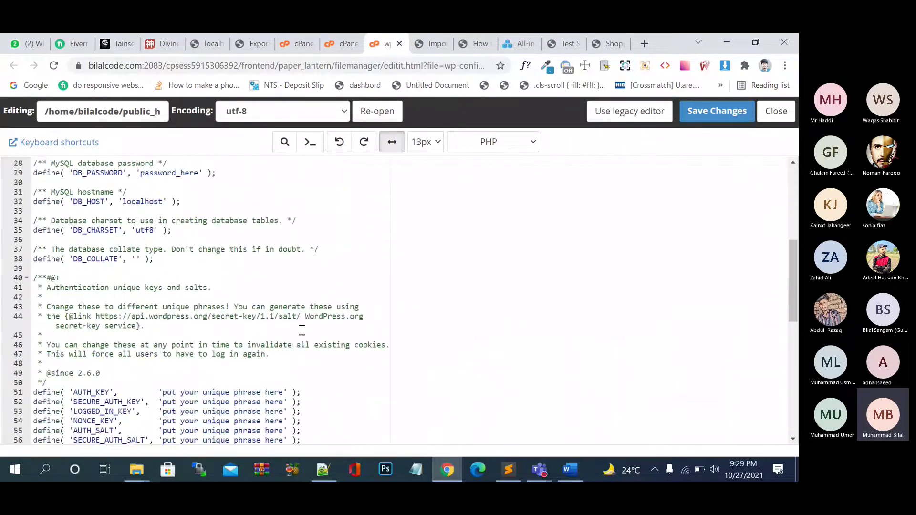
scroll(302, 330, "down", 3)
scroll(302, 330, "down", 7)
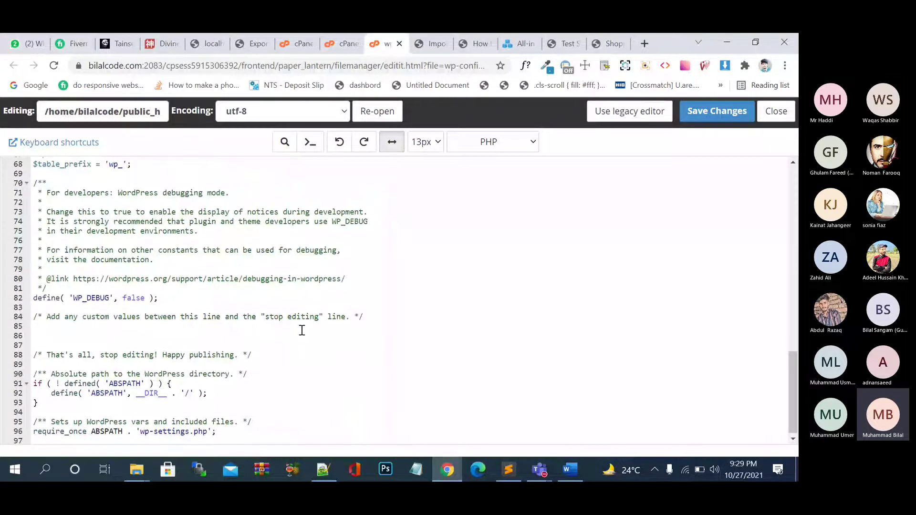
scroll(302, 330, "up", 10)
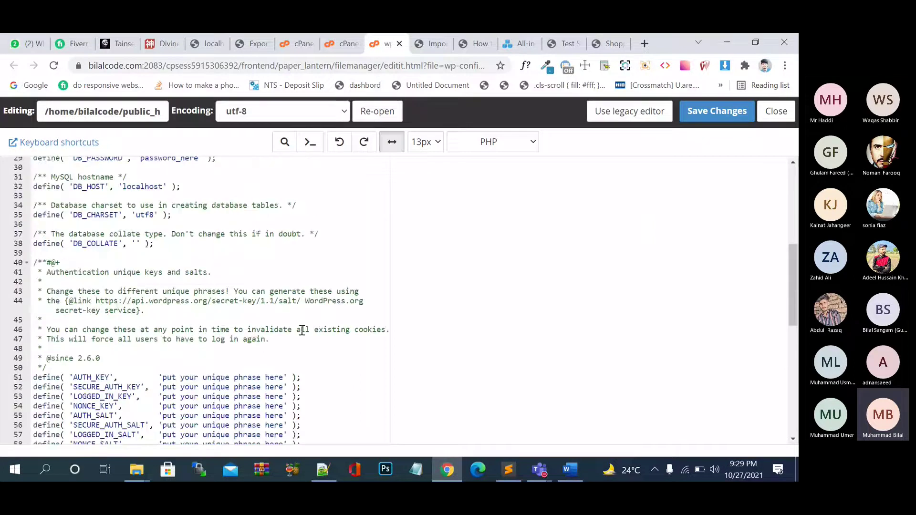
scroll(302, 330, "up", 7)
scroll(302, 330, "down", 1)
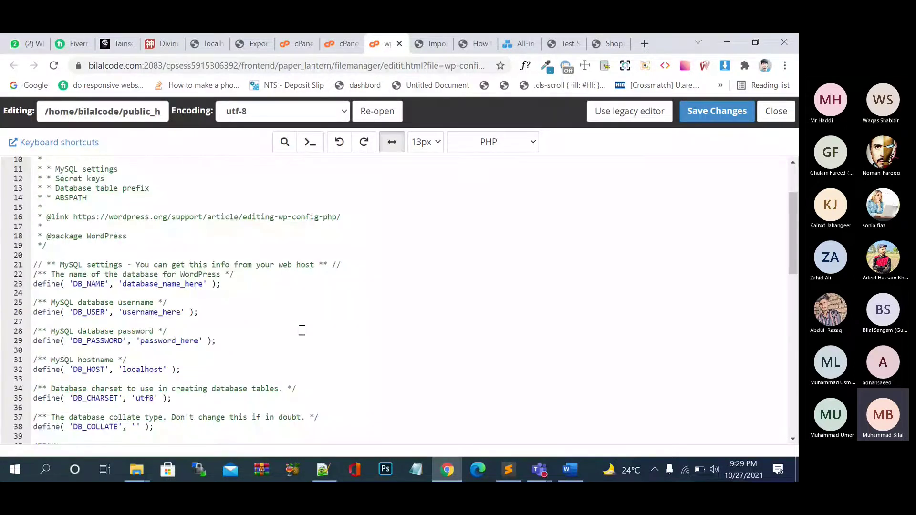
scroll(302, 330, "up", 2)
Go back to the test_store file list, then switch to the WordPress Import page.
left_click(342, 43)
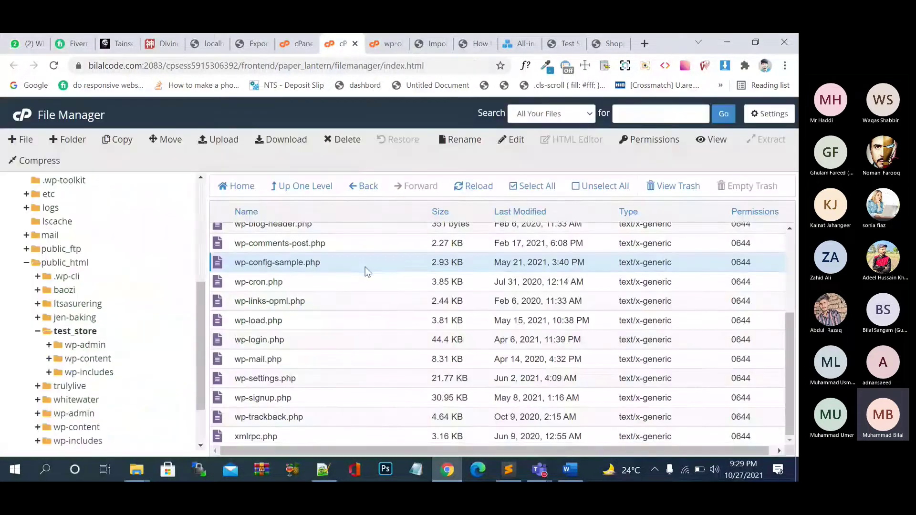
scroll(365, 267, "up", 5)
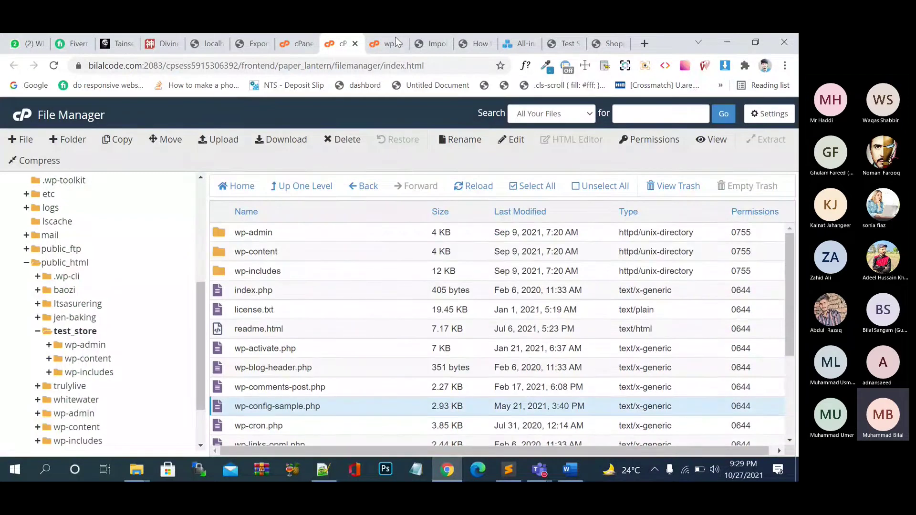
left_click(430, 44)
left_click(406, 275)
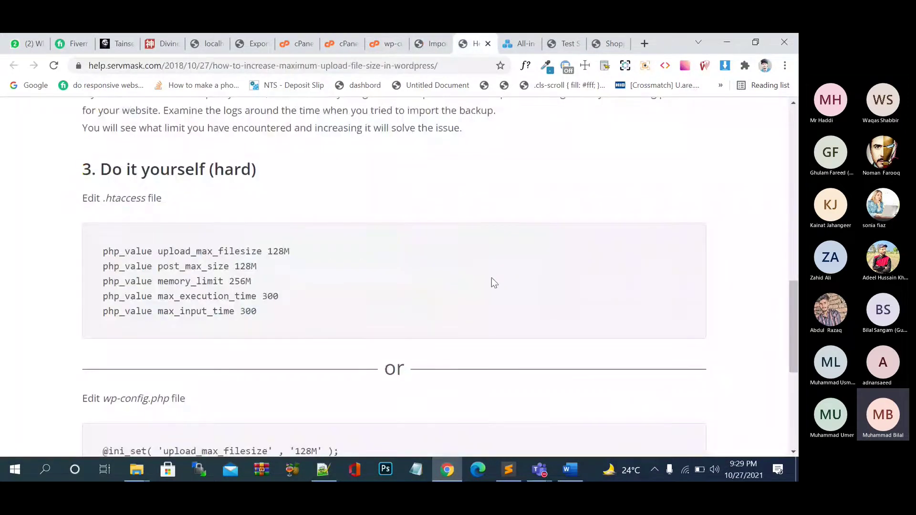
scroll(491, 278, "down", 3)
scroll(491, 277, "up", 3)
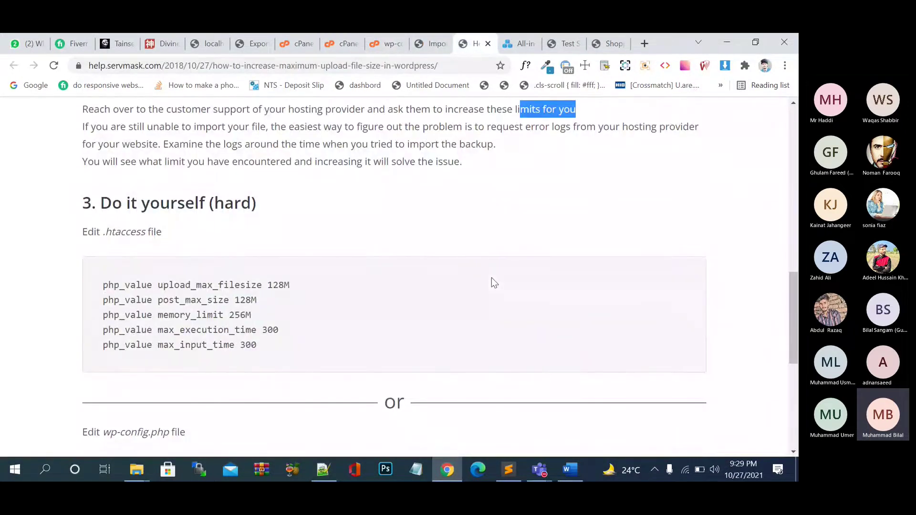
scroll(491, 278, "down", 6)
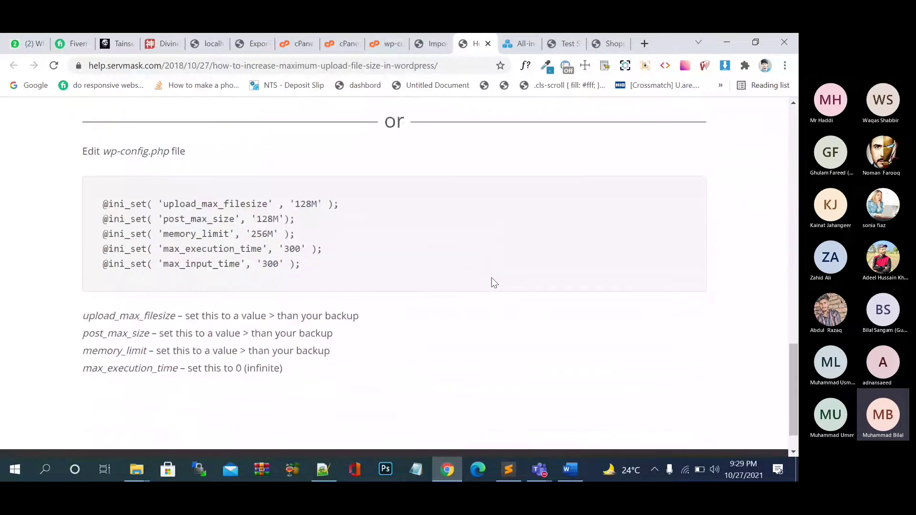
scroll(491, 278, "down", 1)
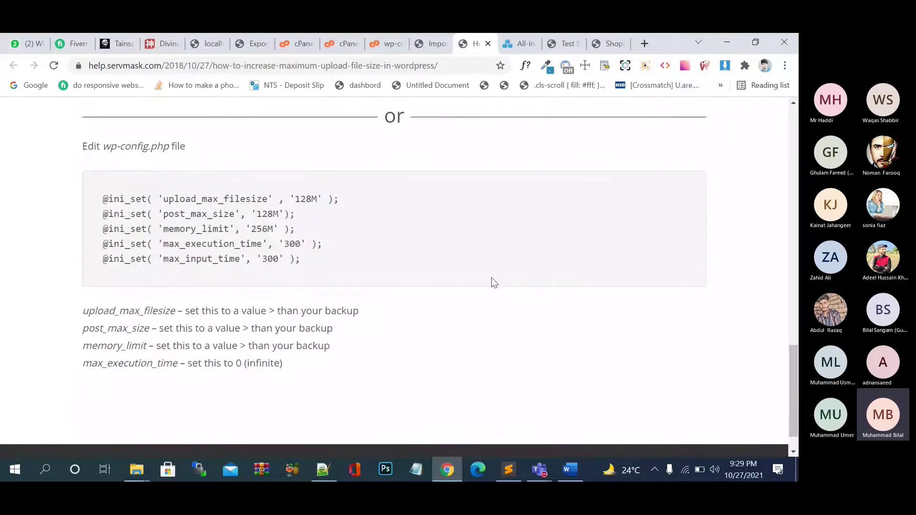
scroll(491, 278, "down", 1)
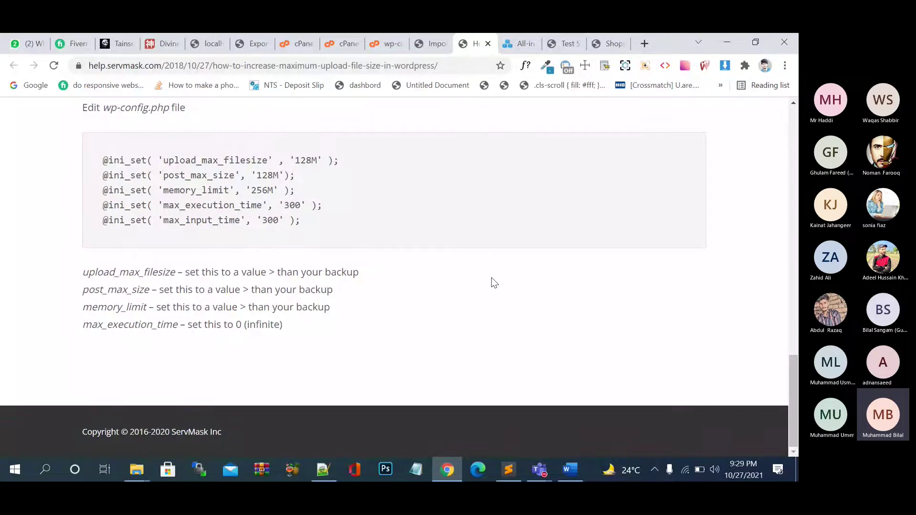
left_click(430, 44)
left_click(379, 42)
scroll(376, 216, "down", 5)
scroll(376, 216, "down", 1)
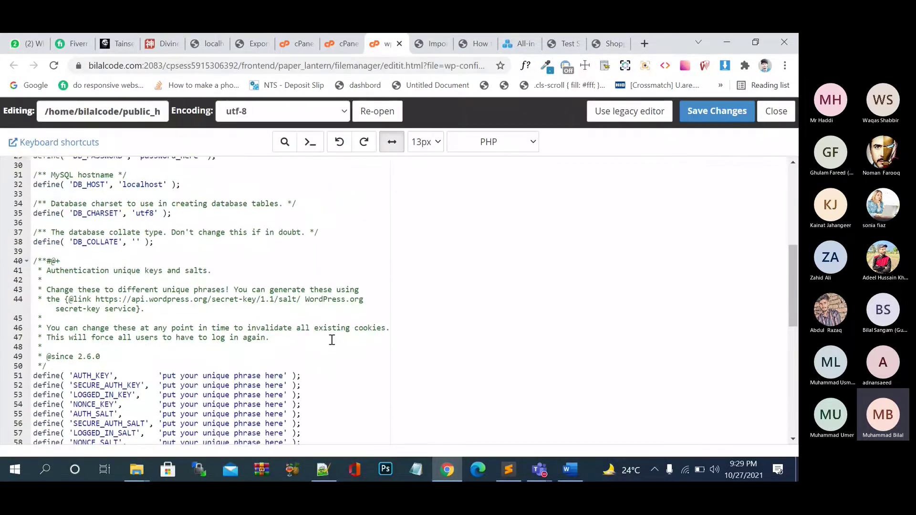
scroll(332, 339, "down", 8)
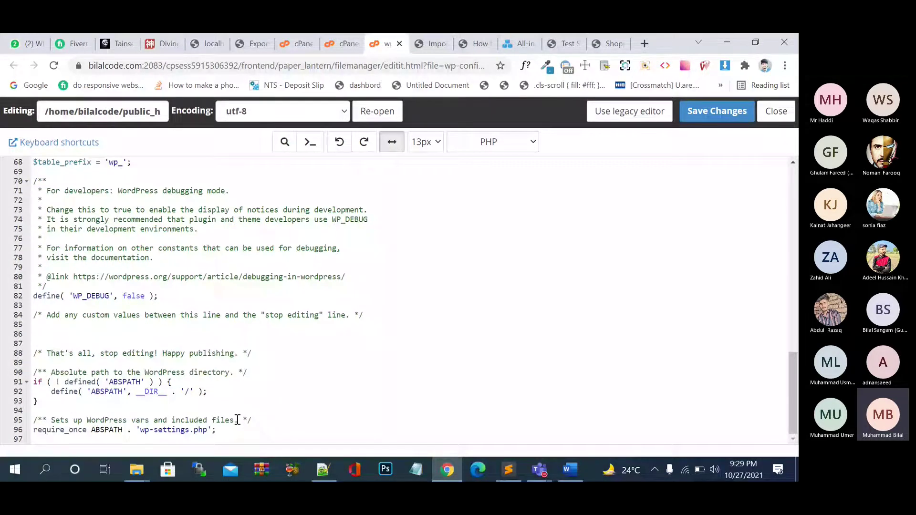
left_click(261, 437)
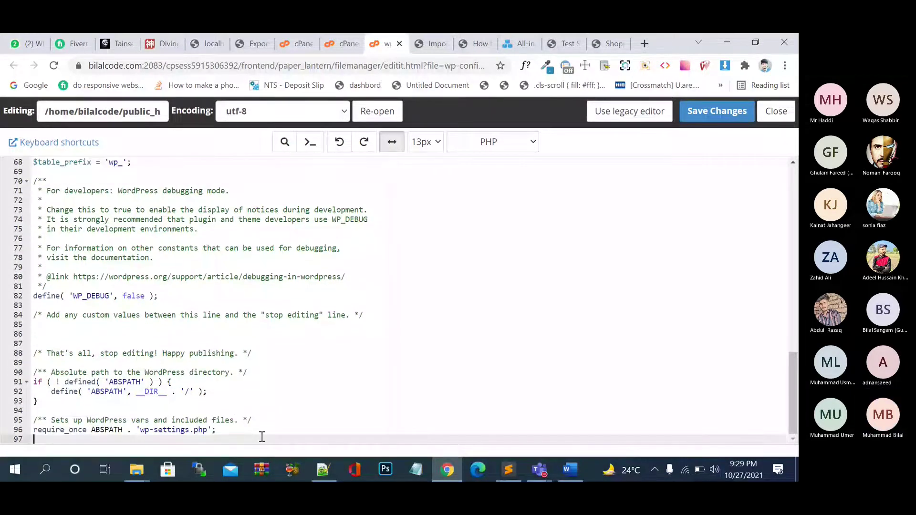
type("@ini_set( 'upload_max_filesize' , '128M' ); @ini_set( 'post_max_size', '128M'); @ini_set( 'memory_limit', '256M' ); @ini_set( 'max_execution_time', '300' ); @ini_set( 'max_input_time', '300' );")
left_click(717, 111)
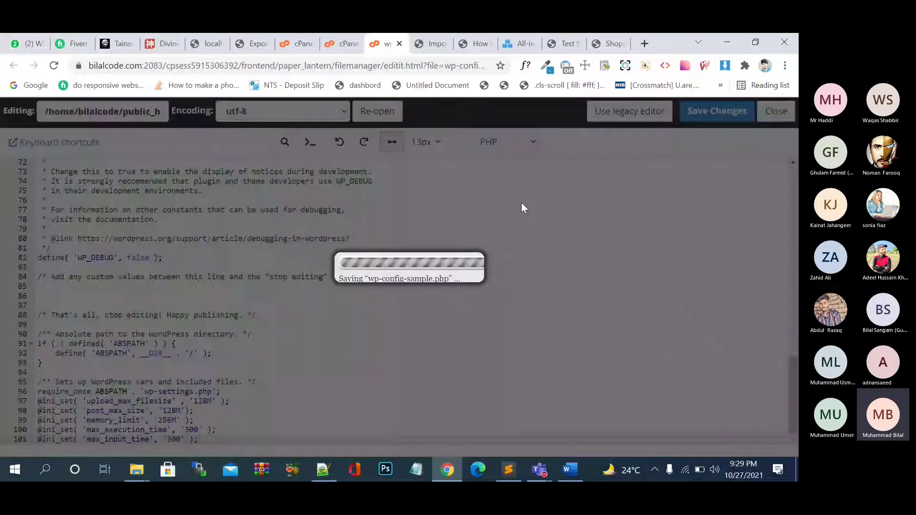
Return to the WordPress Import page and reload it twice to pick up the new limits.
left_click(432, 44)
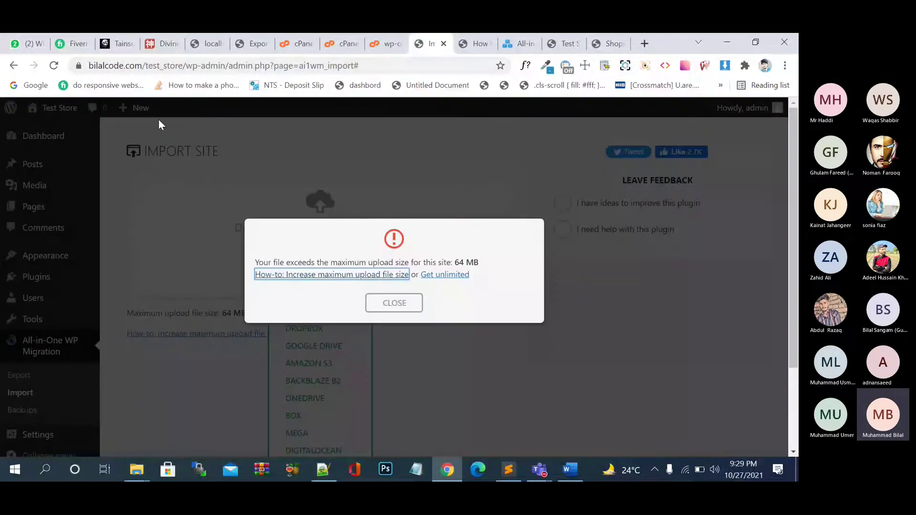
left_click(57, 68)
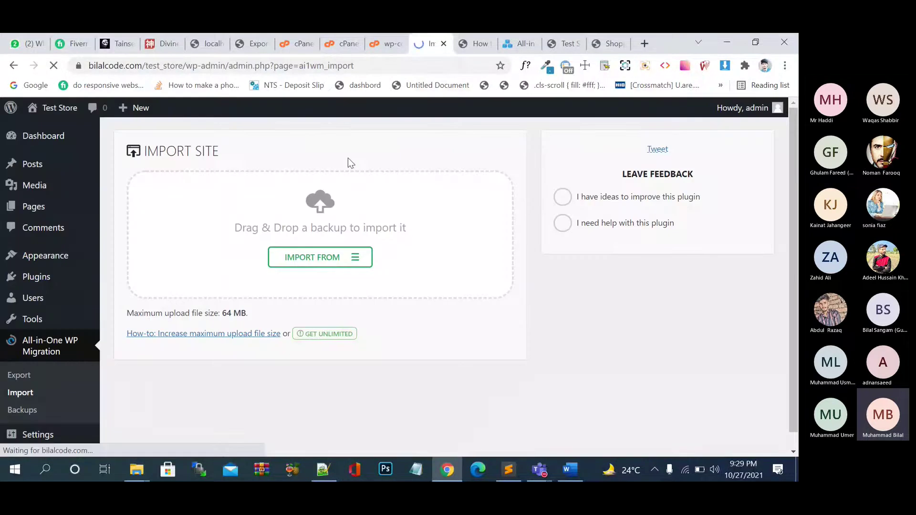
left_click(57, 67)
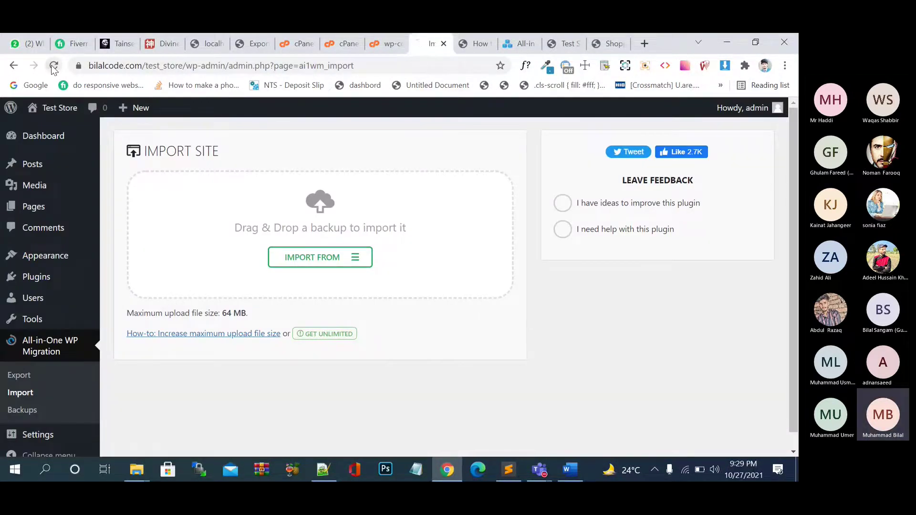
Try importing the site backup from a local file, then dismiss the 64 MB upload-size error.
left_click(326, 261)
left_click(315, 276)
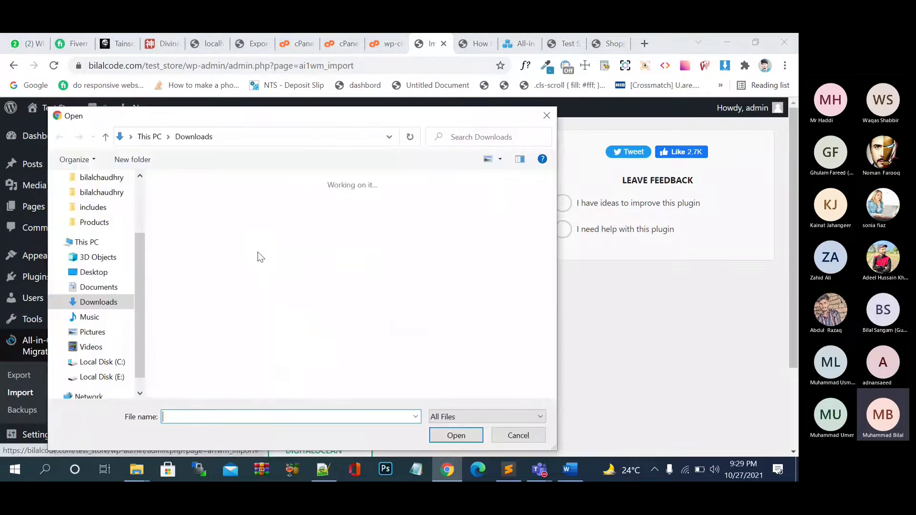
left_click(177, 220)
left_click(449, 435)
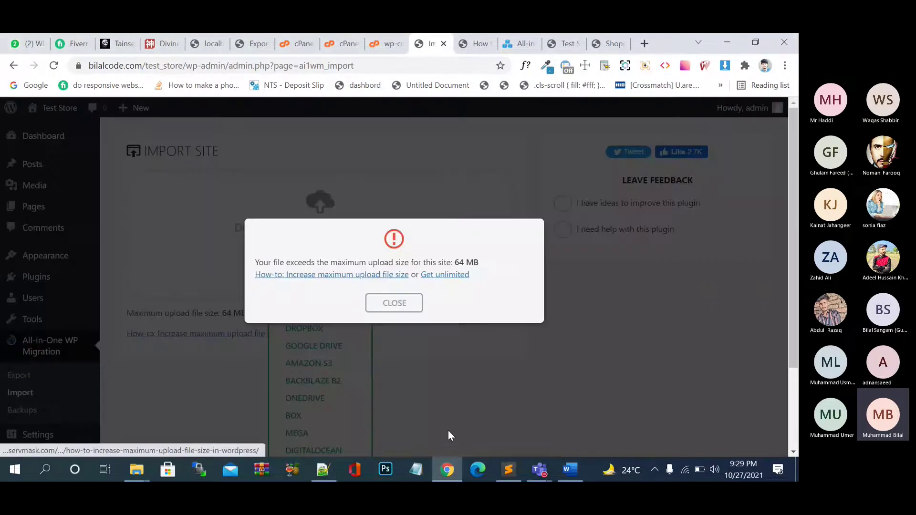
left_click(393, 303)
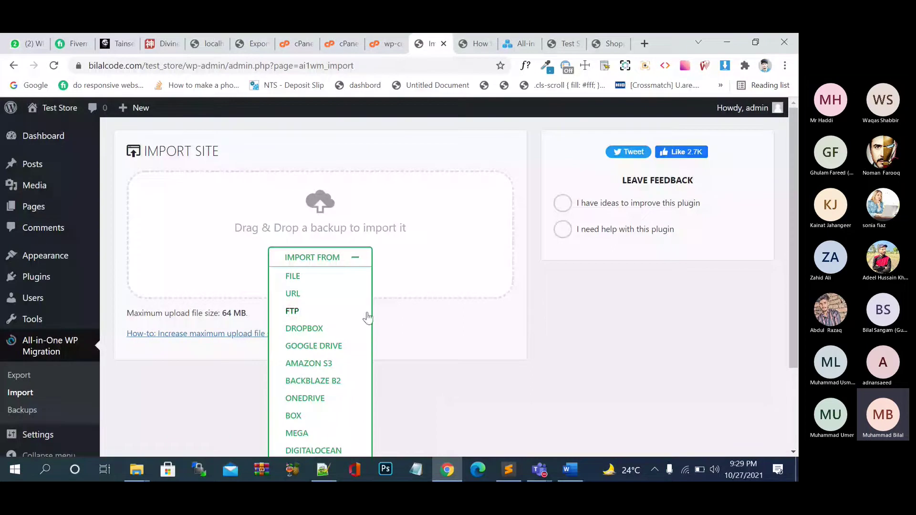
right_click(252, 337)
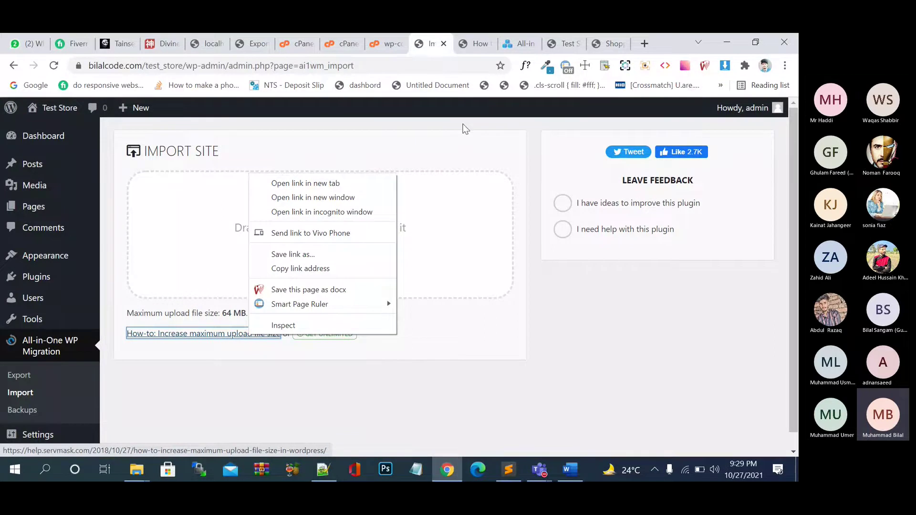
key("Escape")
Switch to the upload-size help article and start its embedded how-to video.
left_click(487, 38)
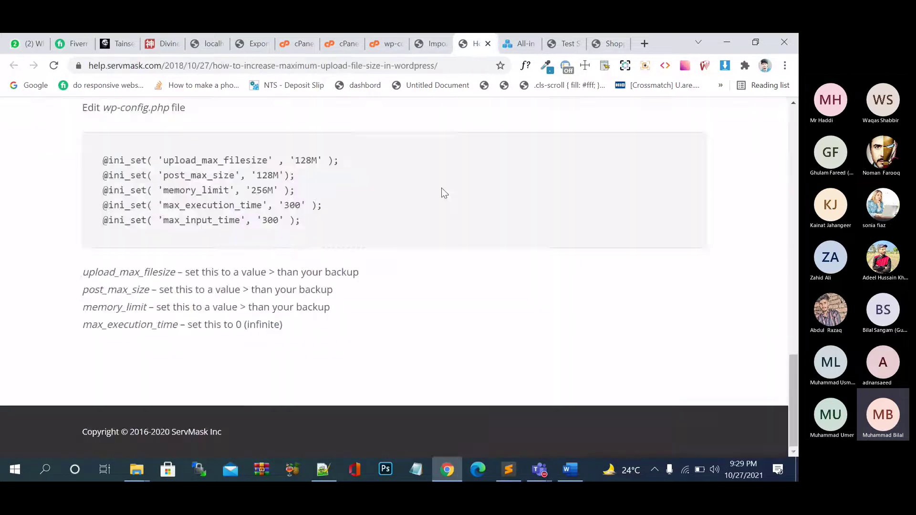
scroll(442, 187, "down", 4)
scroll(442, 187, "down", 1)
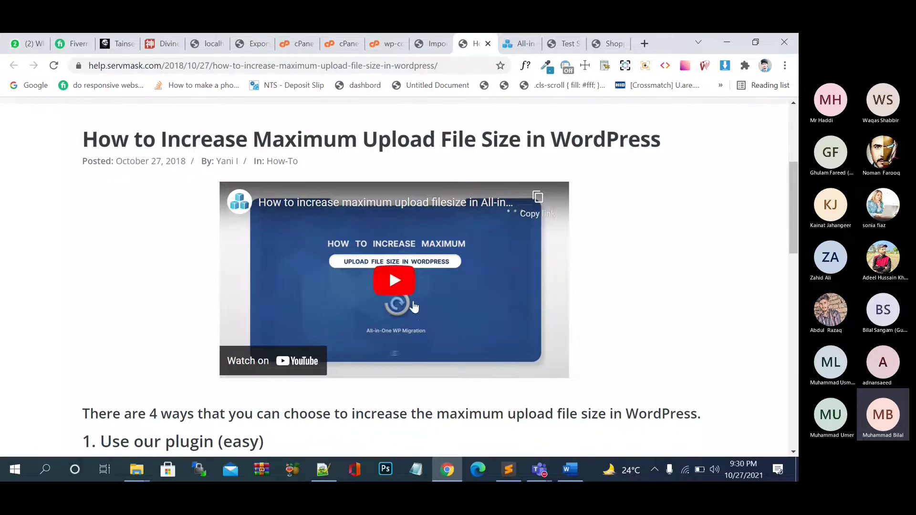
left_click(394, 281)
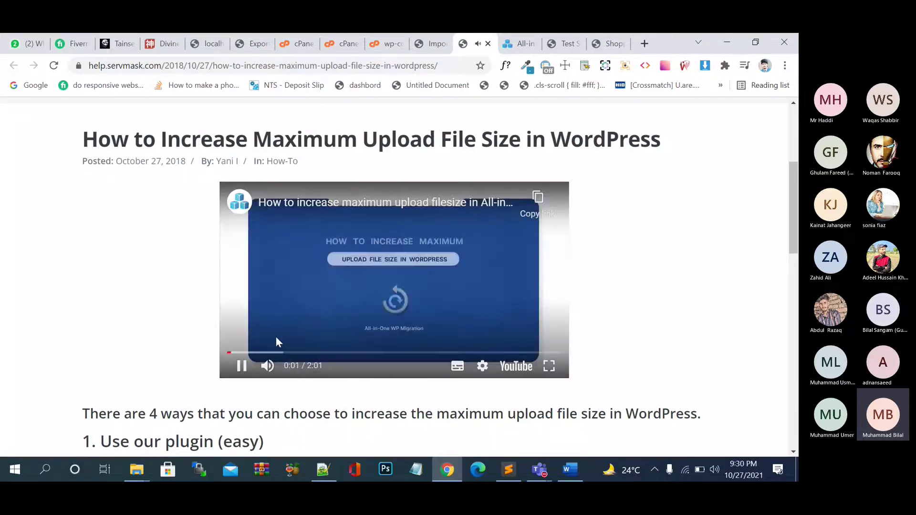
Skip through the video in jumps to about 1:34, then pause it at 1:56.
left_click(253, 353)
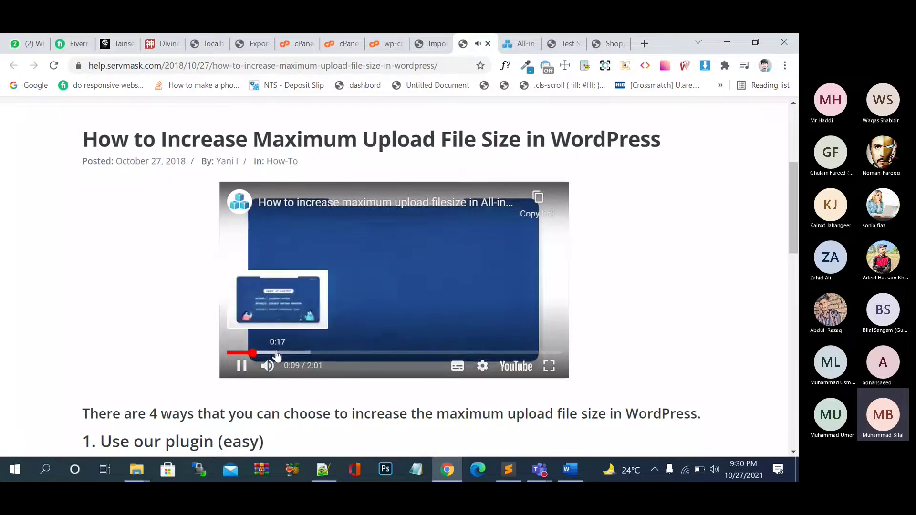
left_click(275, 354)
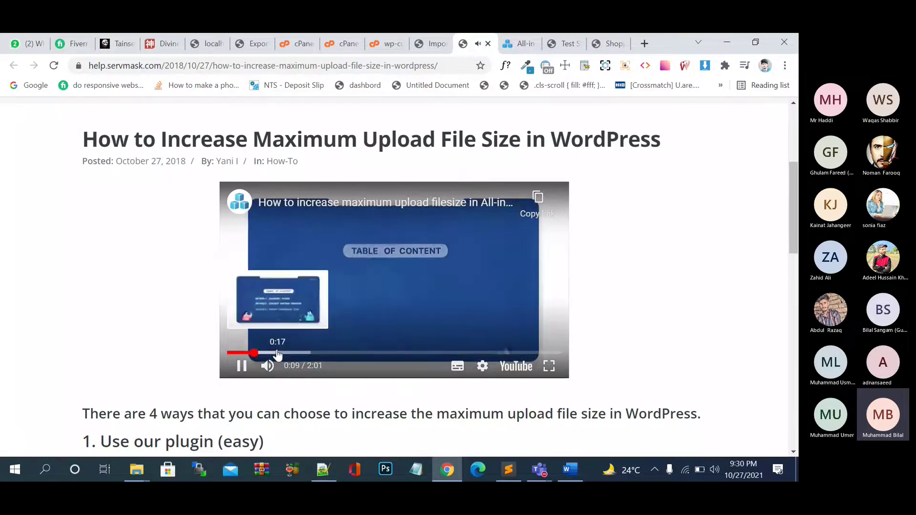
left_click(295, 353)
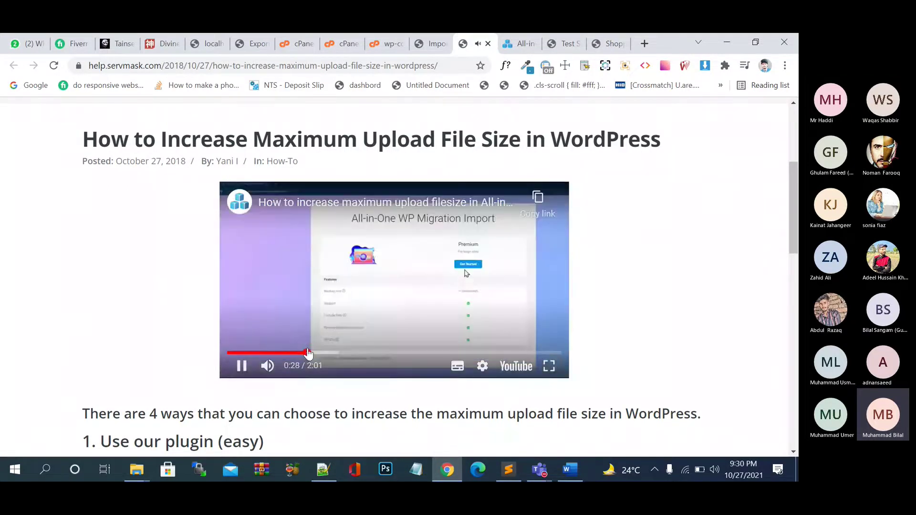
left_click(308, 353)
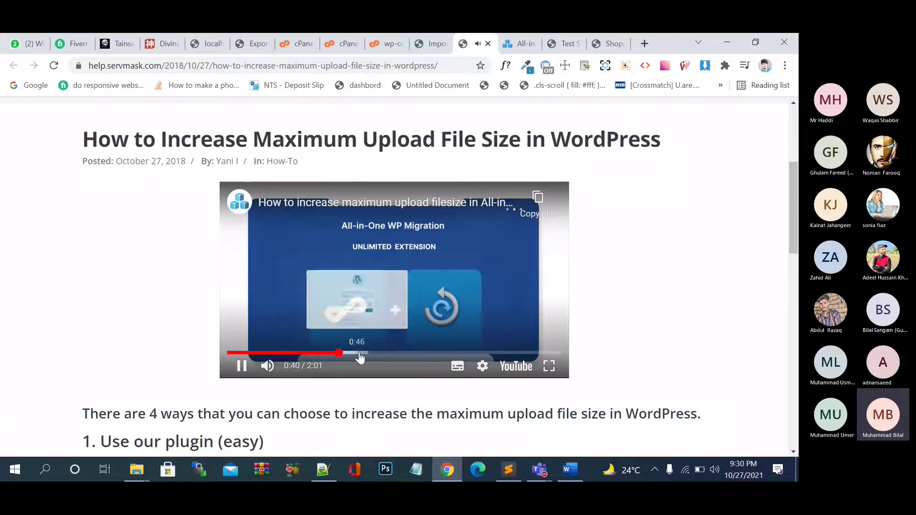
left_click(359, 354)
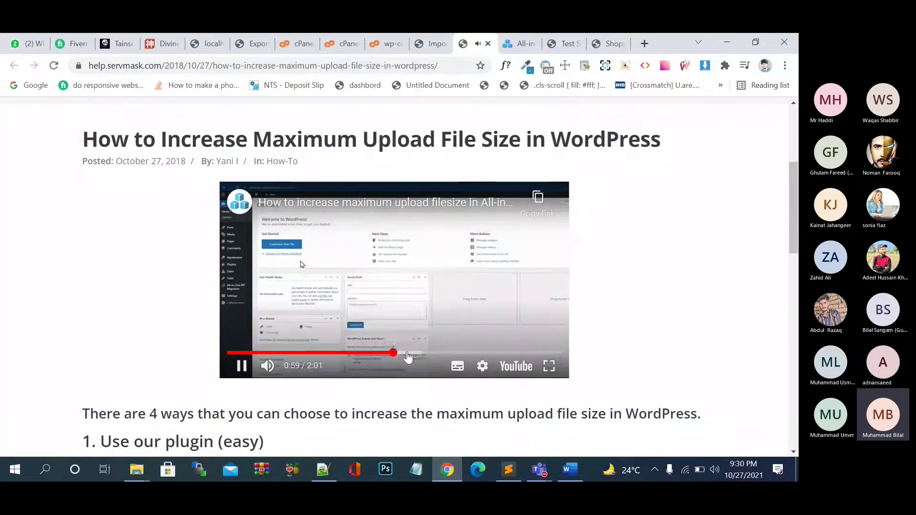
left_click(409, 353)
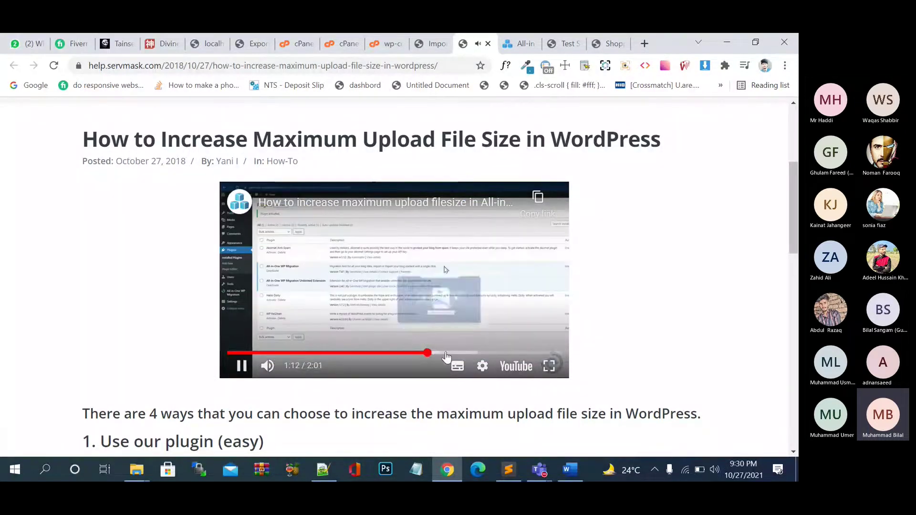
left_click(468, 354)
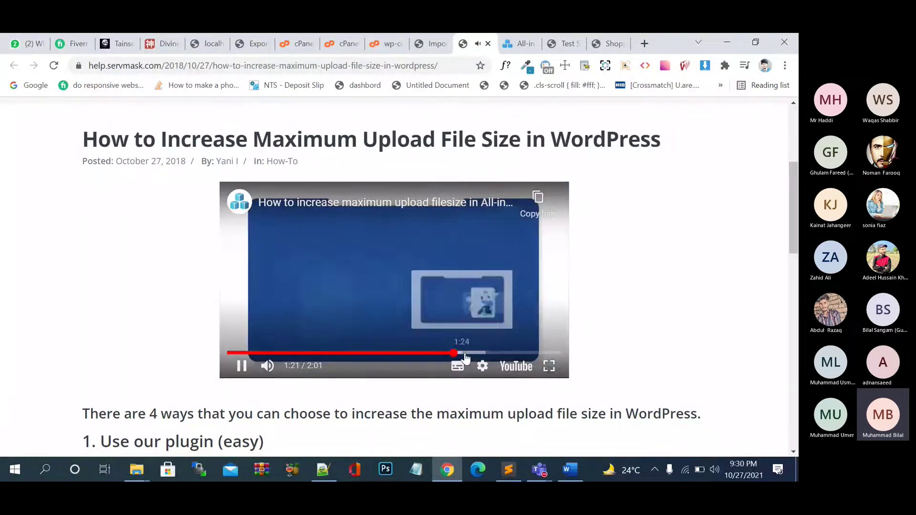
left_click(487, 353)
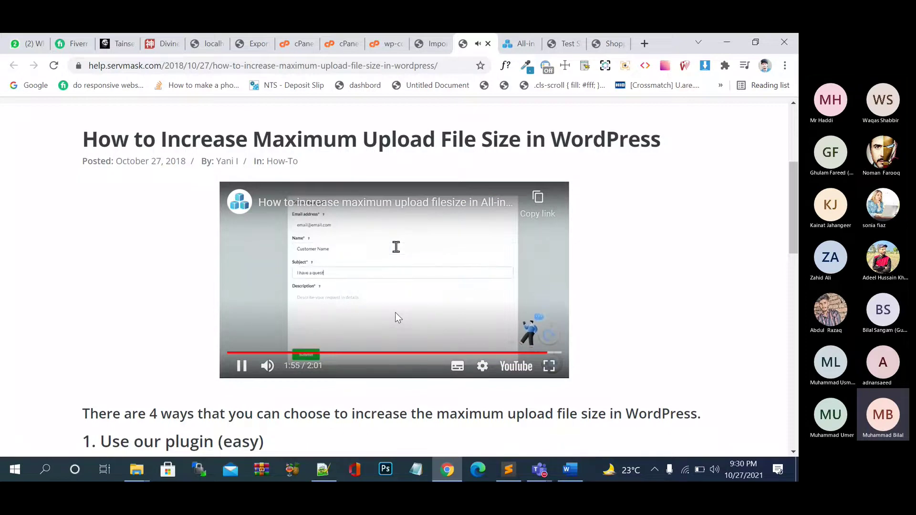
left_click(396, 316)
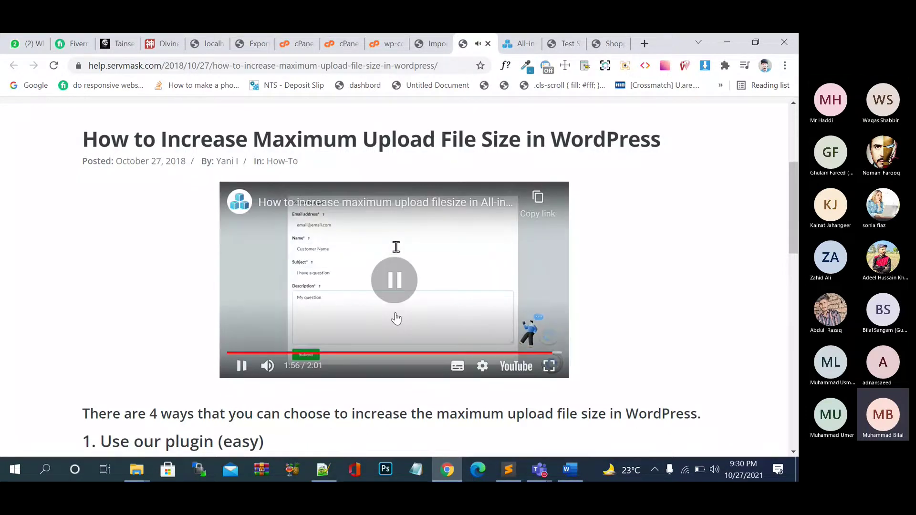
scroll(396, 319, "down", 2)
scroll(396, 318, "down", 2)
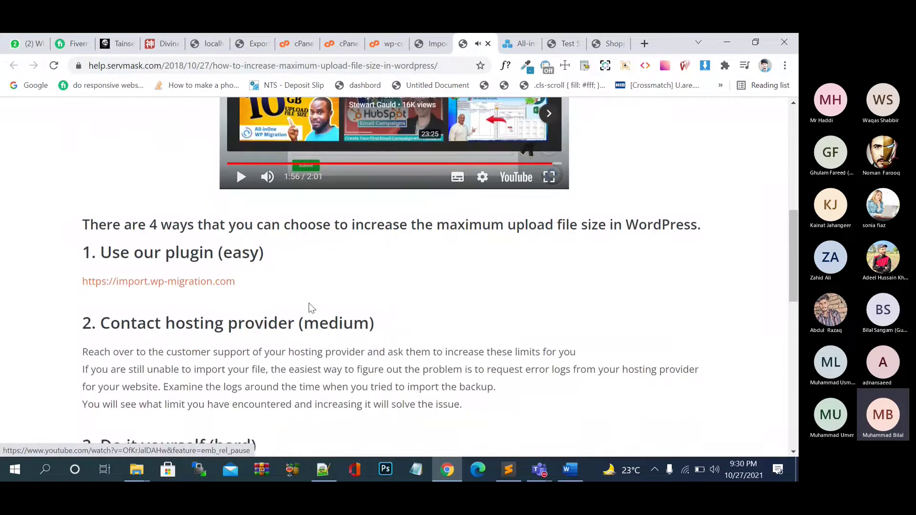
Open the import.wp-migration.com plugin page and choose Get Started on the premium import option.
left_click(215, 285)
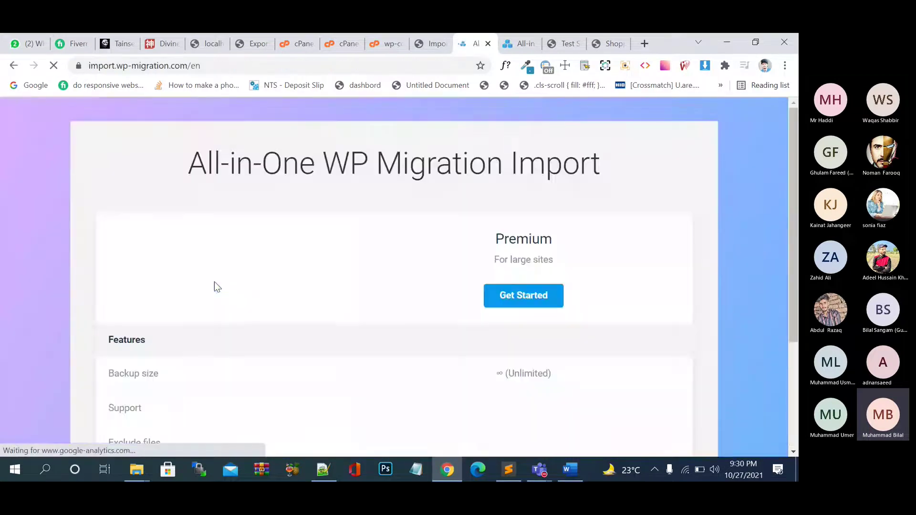
scroll(373, 385, "down", 3)
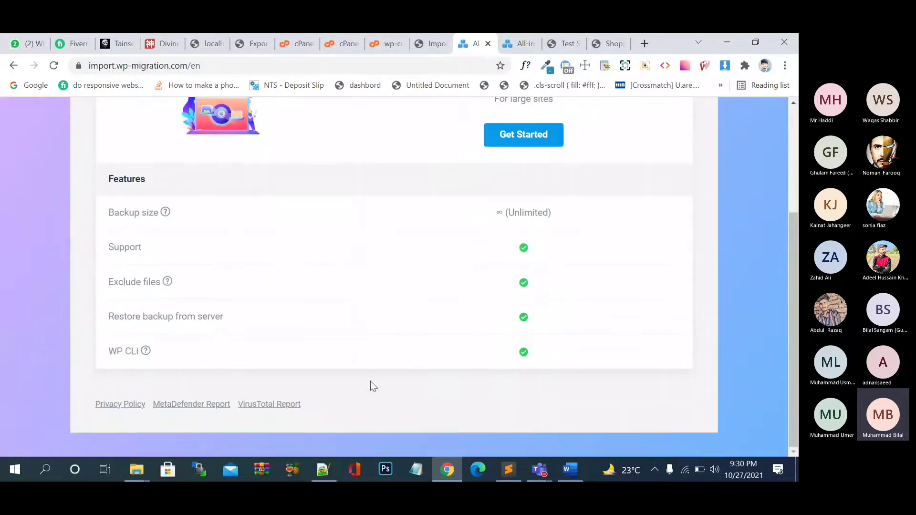
scroll(370, 382, "up", 3)
left_click(513, 298)
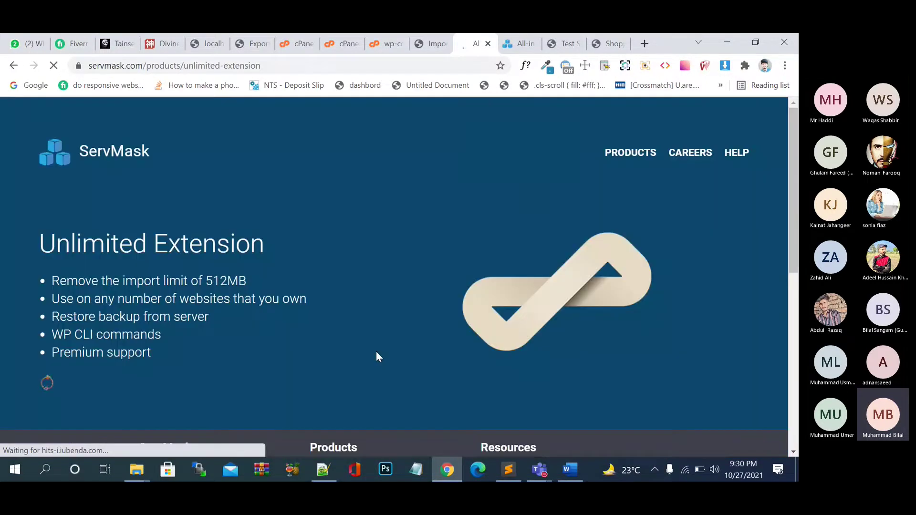
Read through the Unlimited Extension pricing page, highlighting its 512MB import limit.
scroll(376, 351, "down", 10)
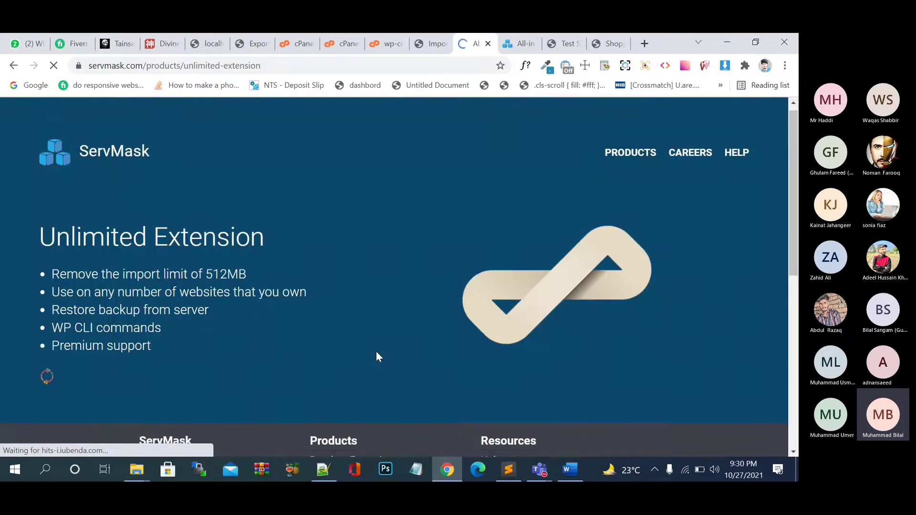
scroll(376, 351, "down", 3)
scroll(376, 355, "down", 5)
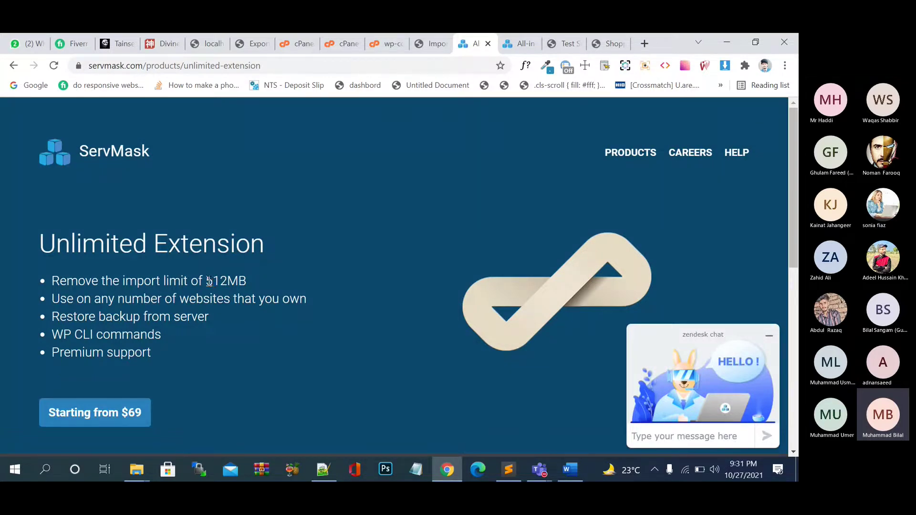
double_click(212, 281)
left_click(318, 291)
scroll(319, 297, "down", 10)
Close the duplicate plugin tab and return to the WordPress Import page.
left_click(520, 43)
key("ctrl+w")
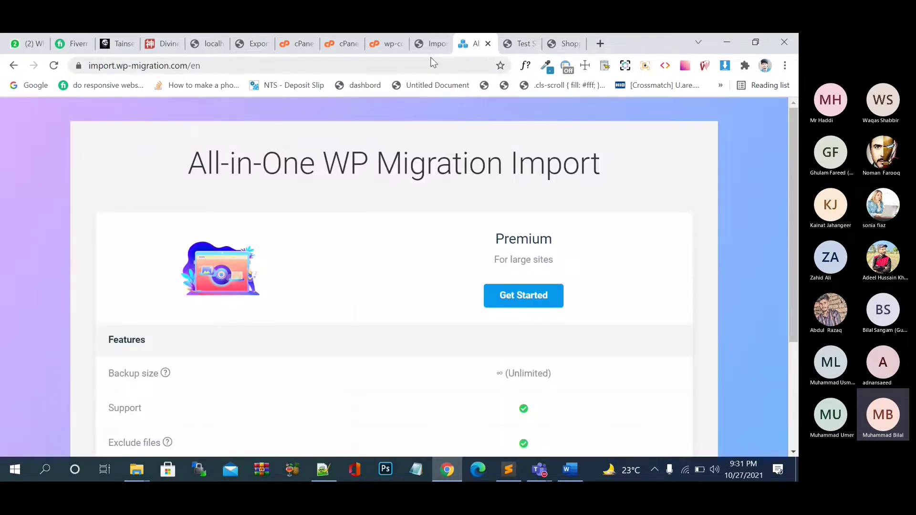
left_click(437, 44)
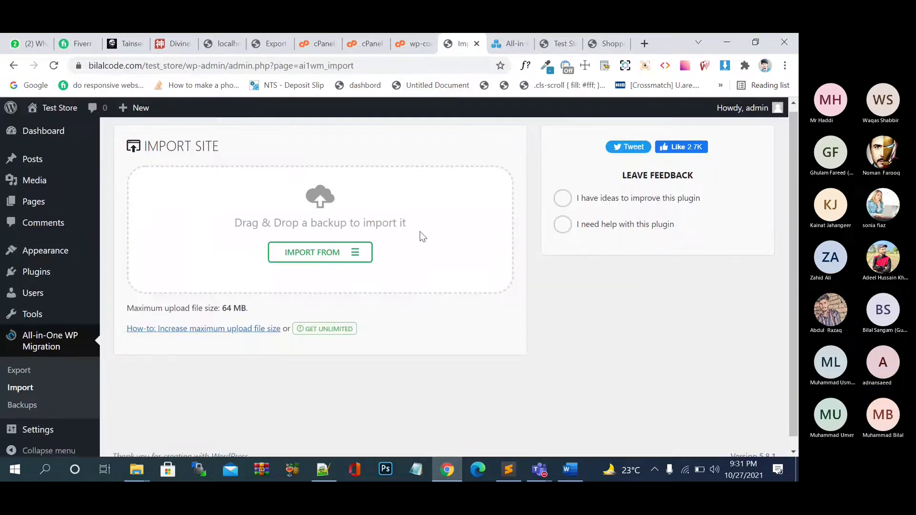
Retry importing the local store's .wpress backup from a file on the computer.
scroll(420, 232, "down", 1)
scroll(419, 239, "up", 1)
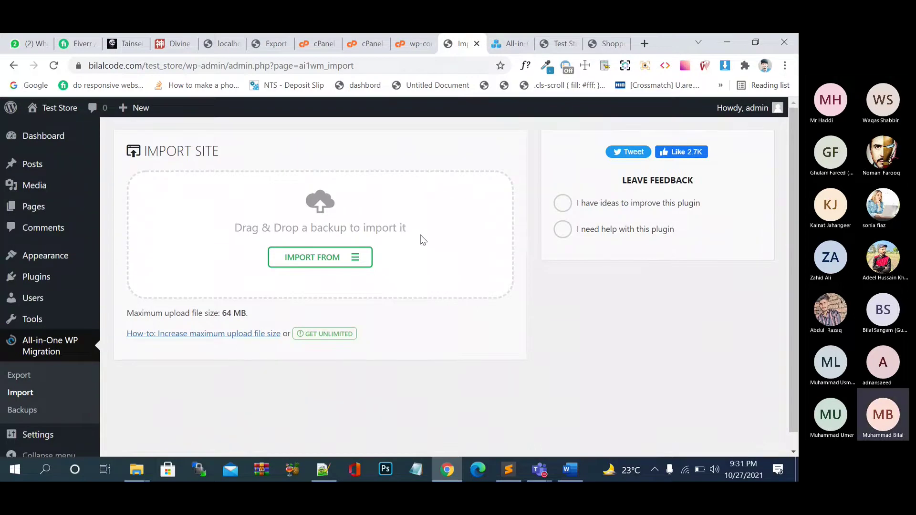
scroll(502, 351, "down", 1)
scroll(446, 289, "down", 1)
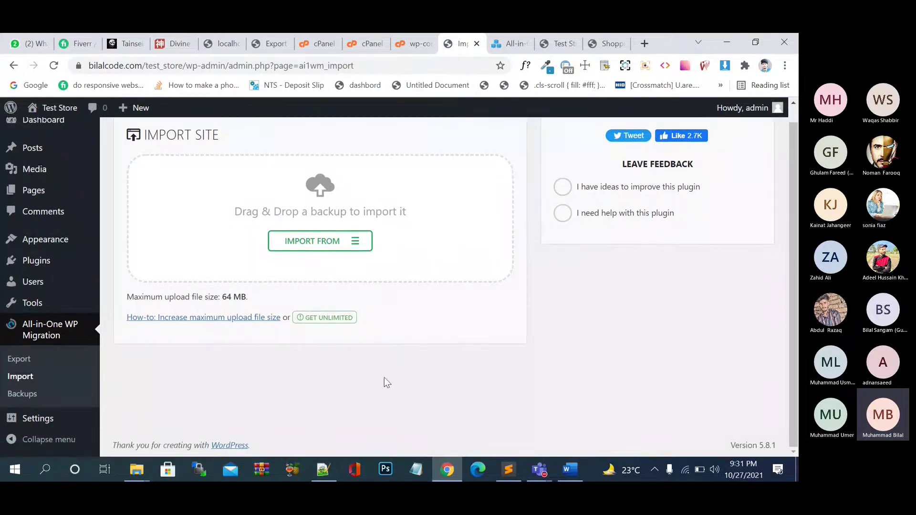
left_click(356, 246)
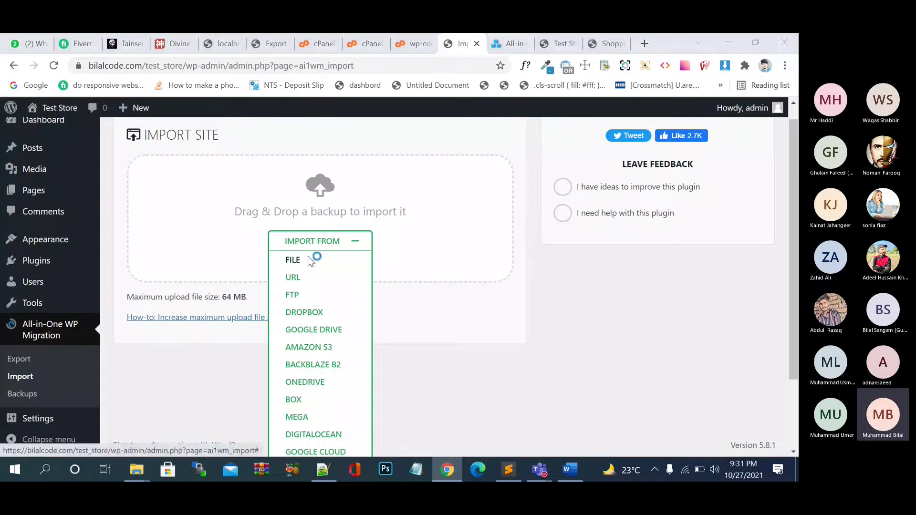
left_click(308, 258)
left_click(209, 225)
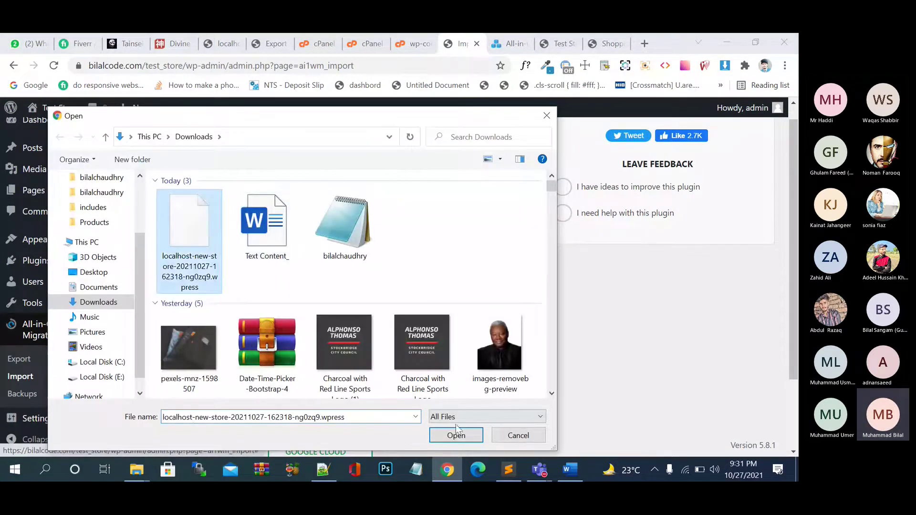
left_click(459, 435)
Dismiss the upload-size error and switch to the local Shopping Store homepage.
left_click(406, 309)
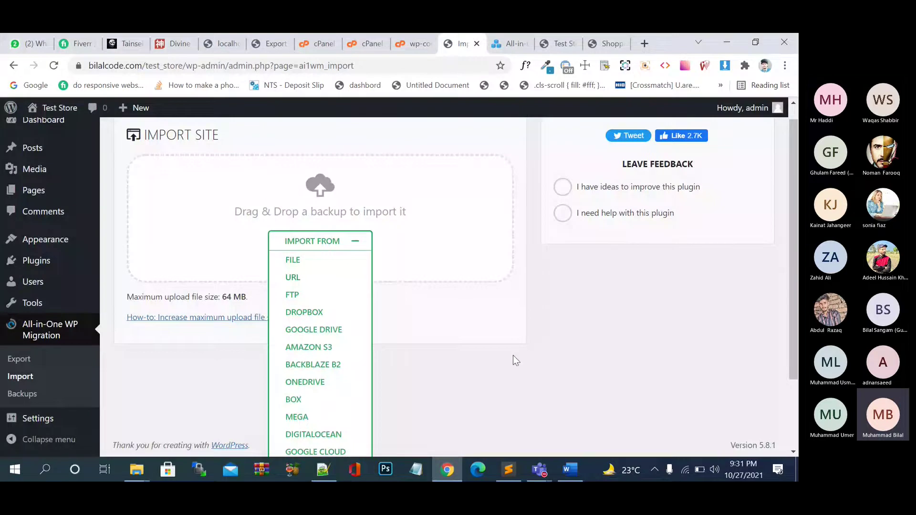
left_click(558, 43)
left_click(606, 43)
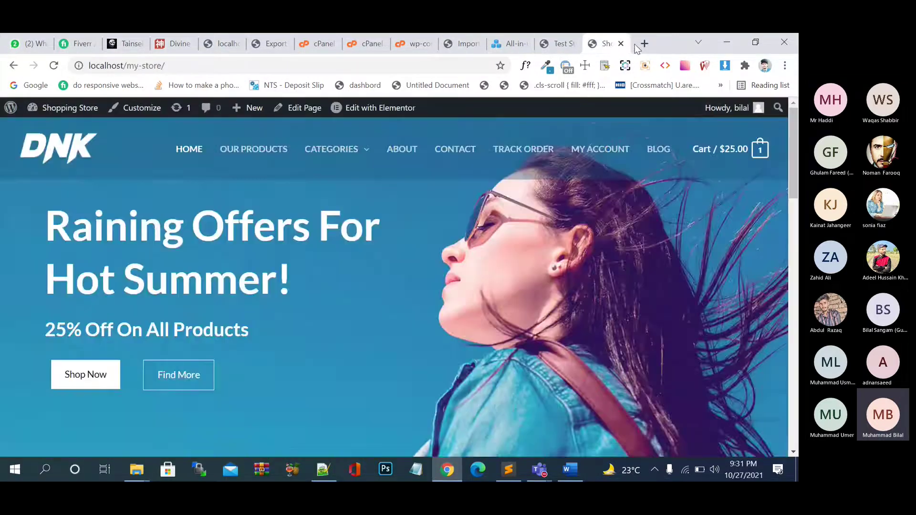
Load the localhost/my-store site in a new browser tab.
left_click(644, 44)
type("localhost/my-store/")
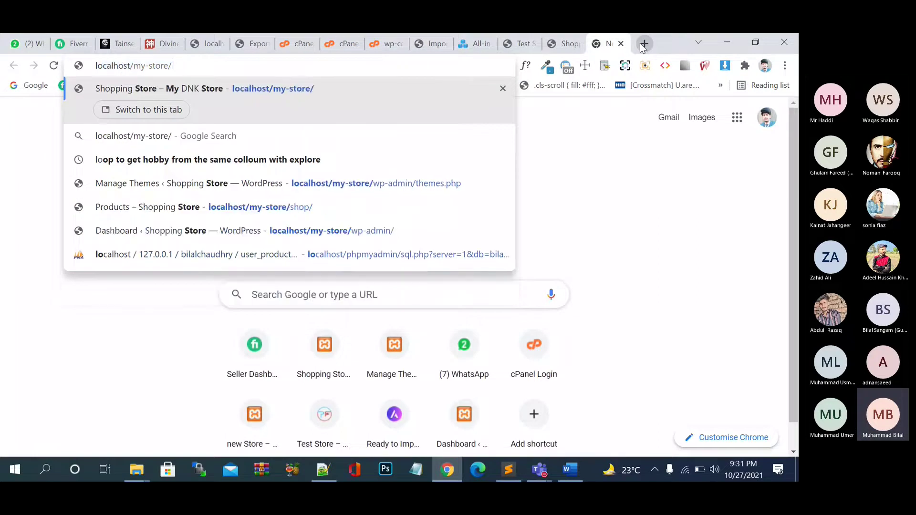
key("Return")
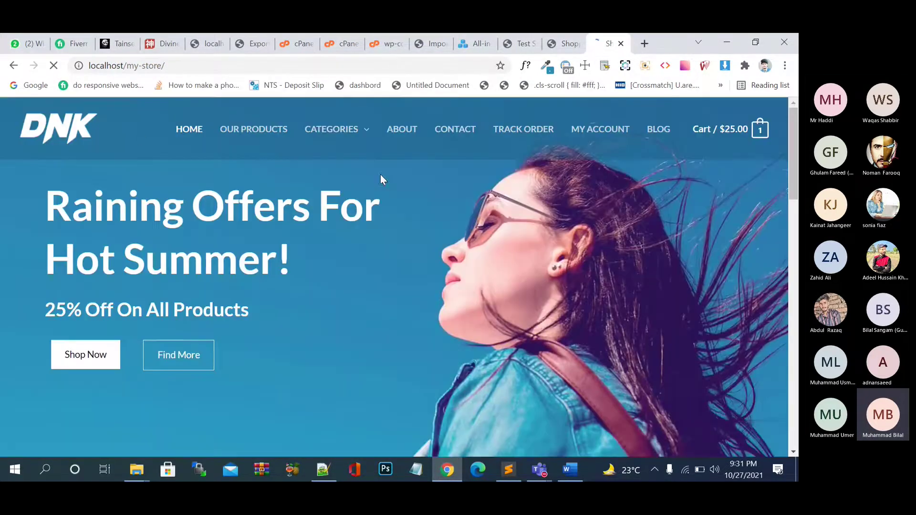
Go to localhost/my-store/wp-admin and log in with the saved credentials.
left_click(221, 66)
type("wp-admin/")
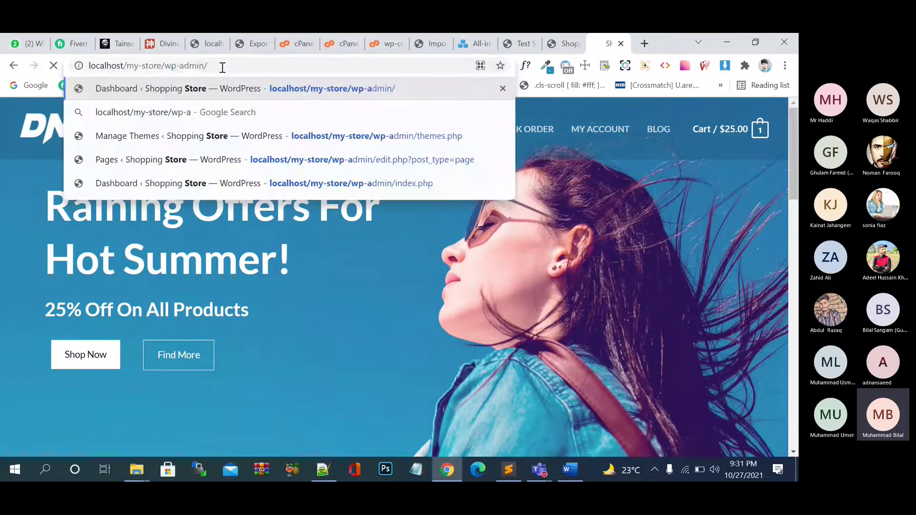
key("Return")
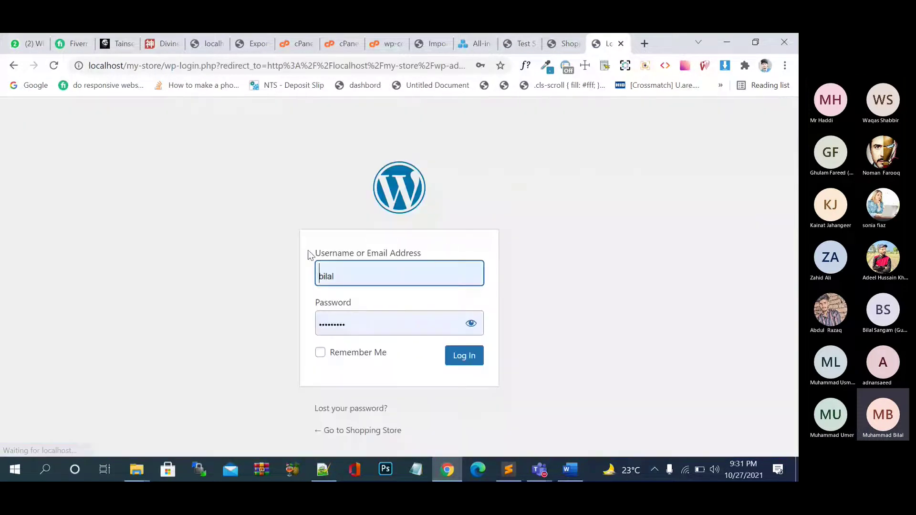
left_click(474, 359)
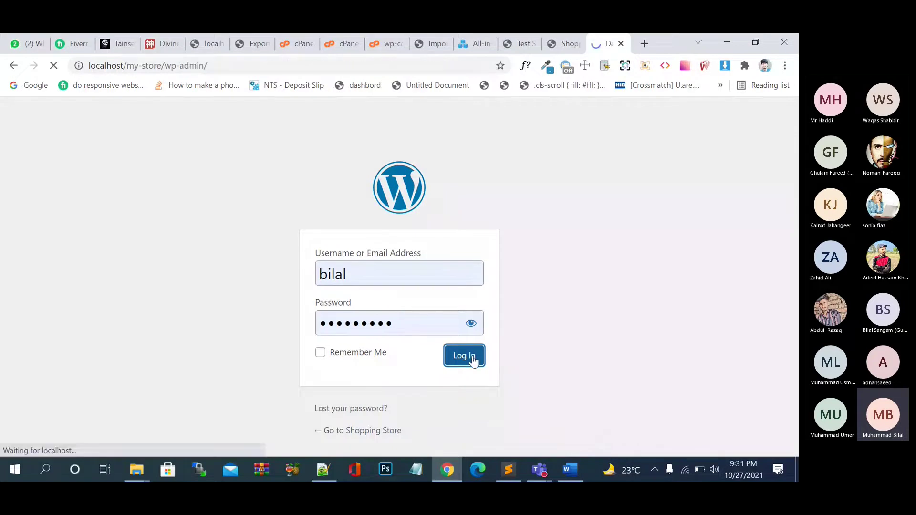
scroll(79, 323, "down", 3)
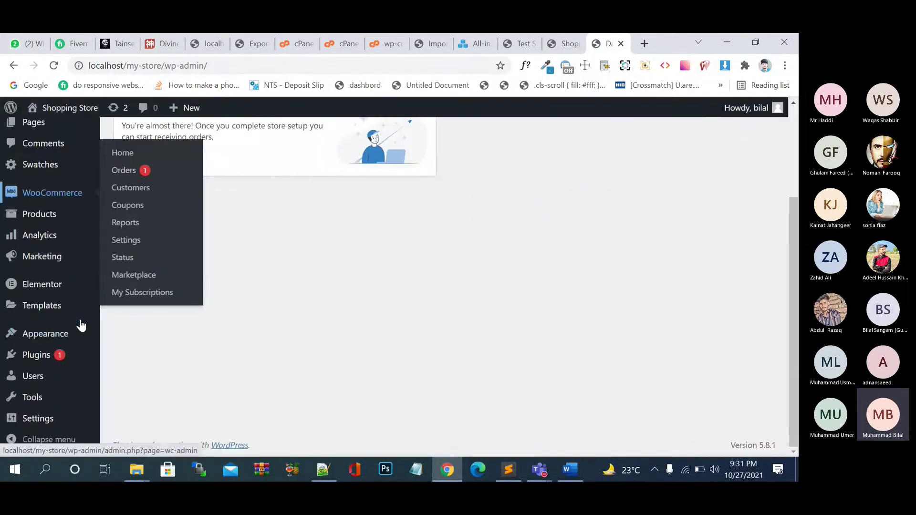
Open the Plugins list and go to the Add New plugins page.
left_click(59, 357)
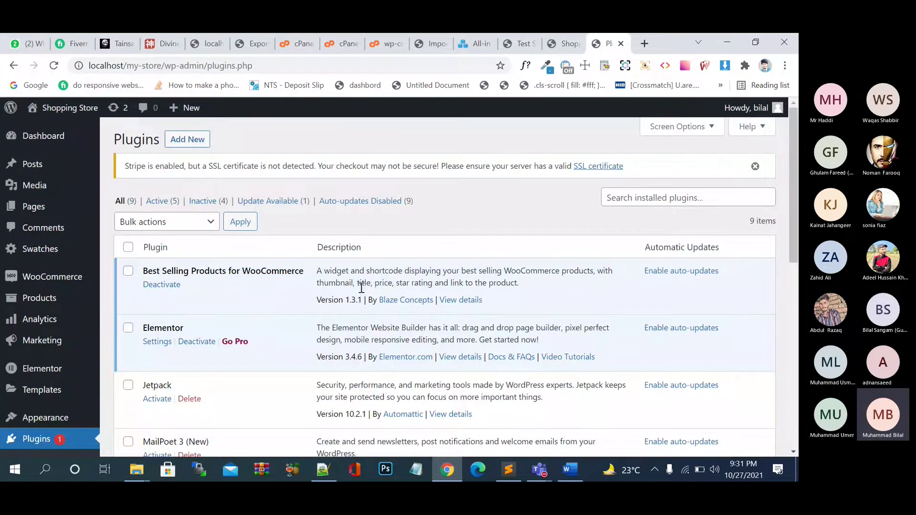
scroll(362, 288, "down", 8)
scroll(361, 289, "up", 5)
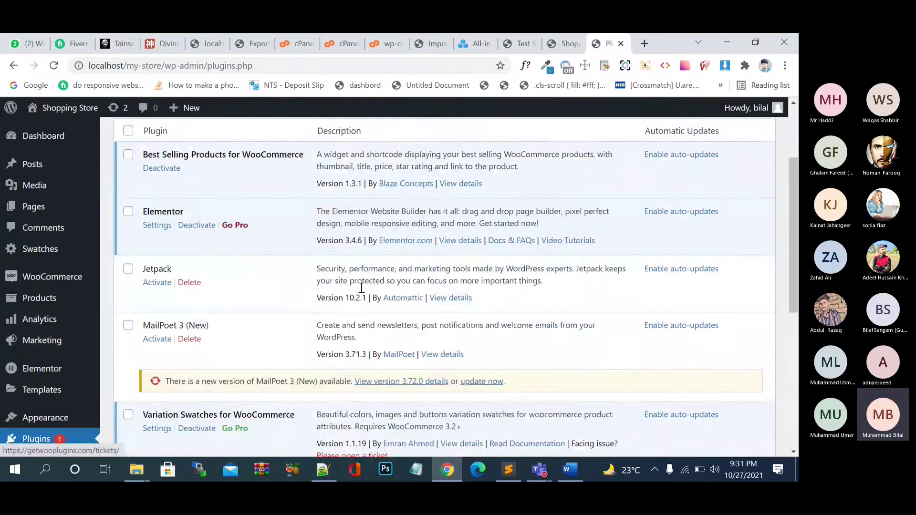
scroll(359, 287, "up", 3)
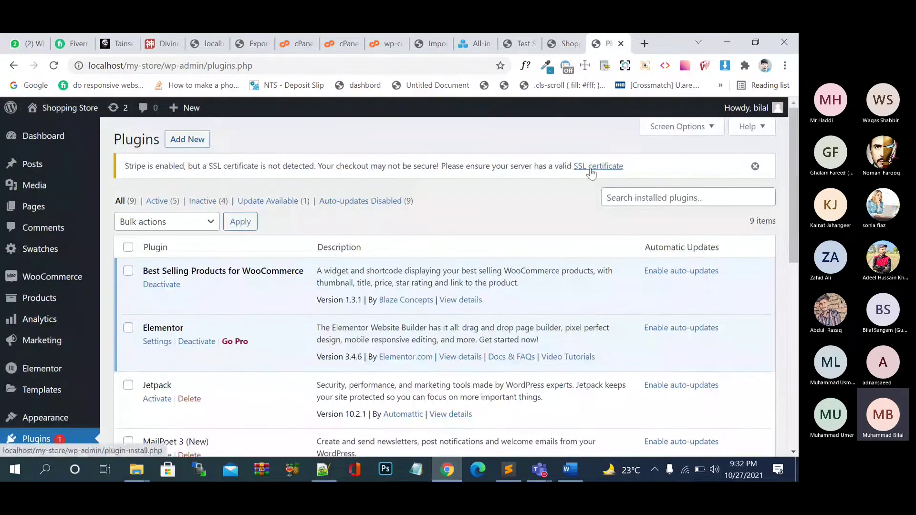
left_click(208, 149)
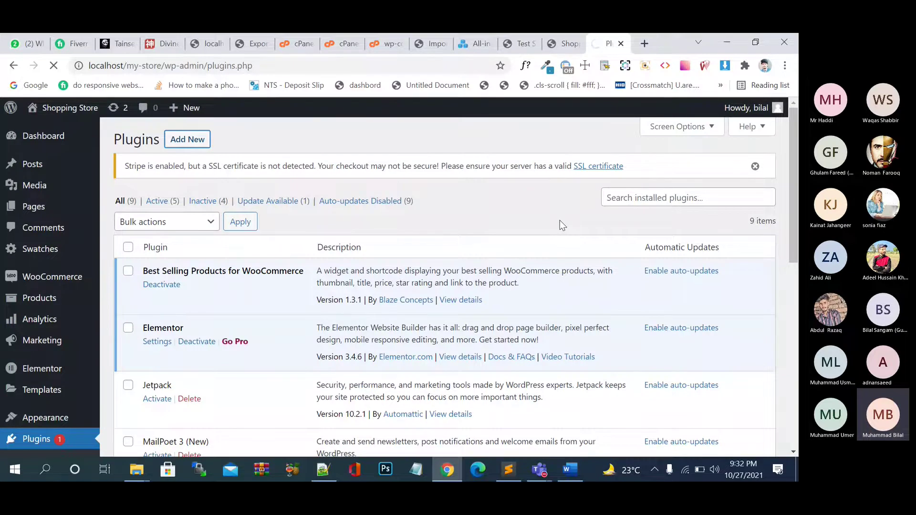
Search the plugin directory for 'all in one' and install All-in-One WP Migration.
left_click(627, 204)
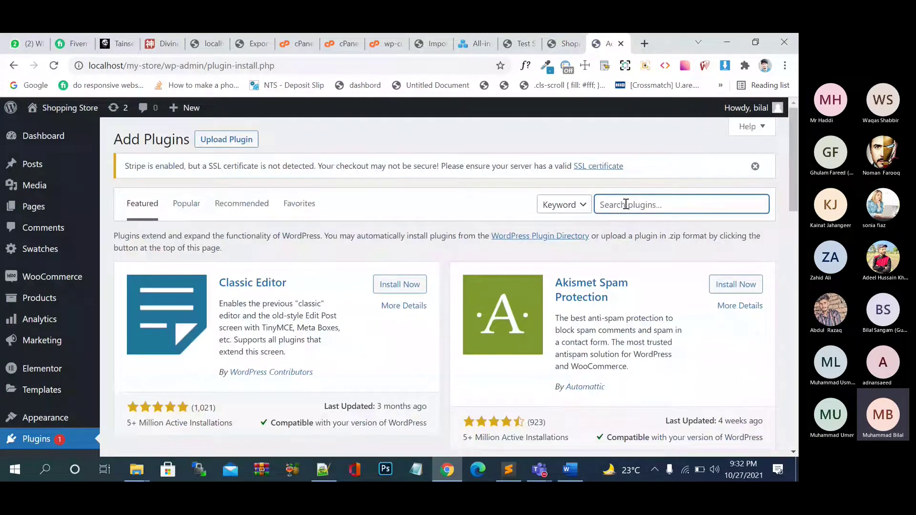
type("all ")
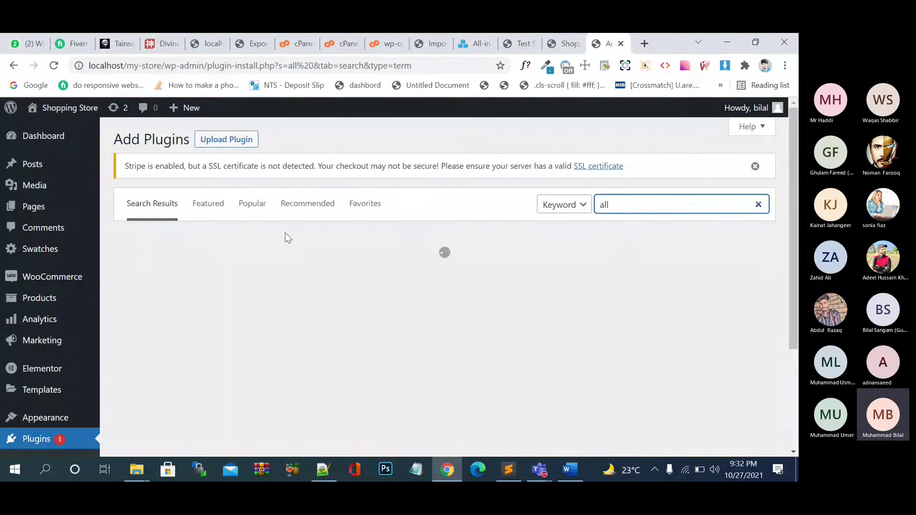
type("in one")
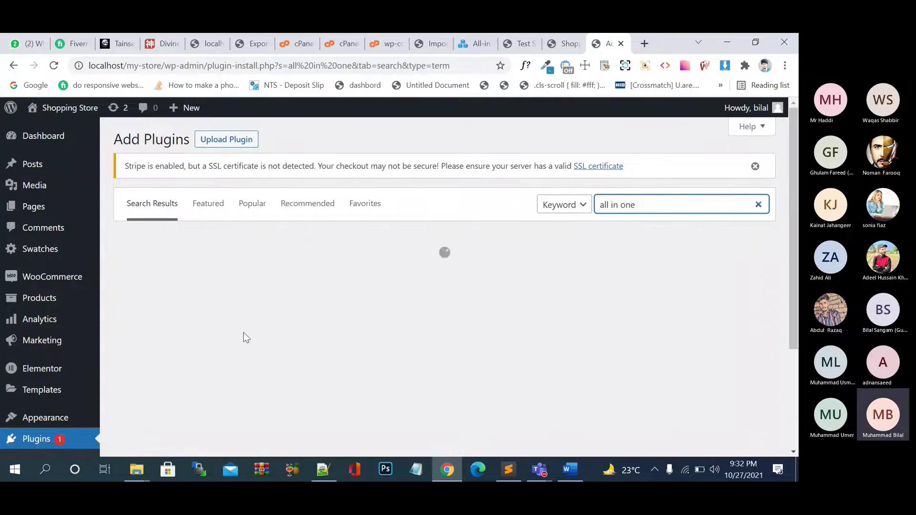
left_click(395, 277)
left_click(135, 469)
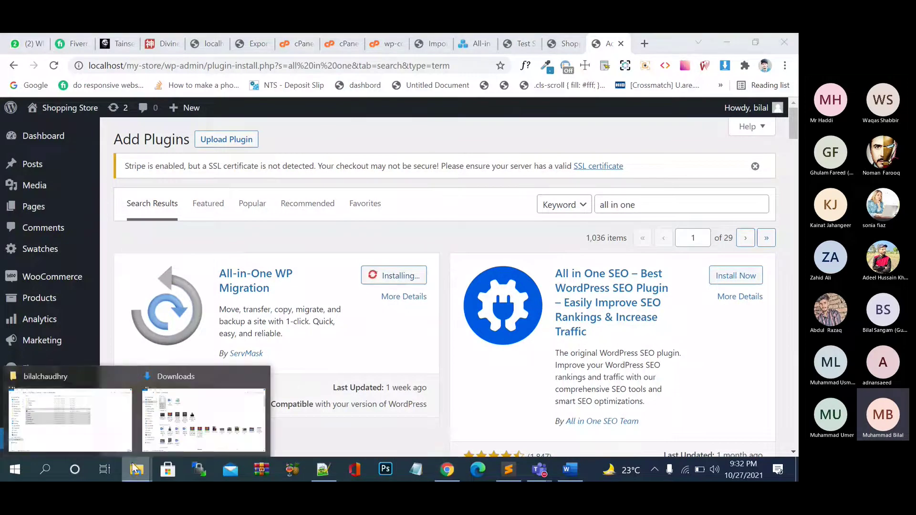
In File Explorer, open the htdocs folder under E:\xampp.
left_click(70, 420)
mouse_move(137, 469)
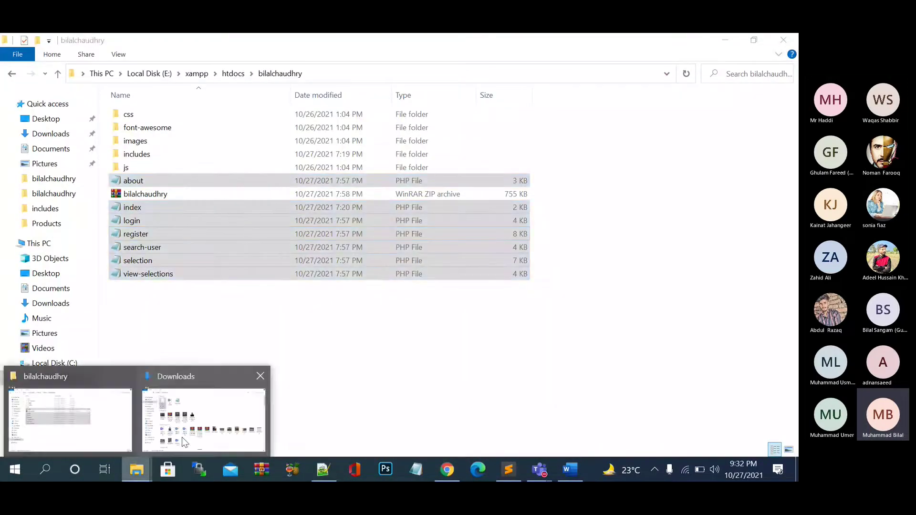
left_click(185, 443)
left_click(54, 378)
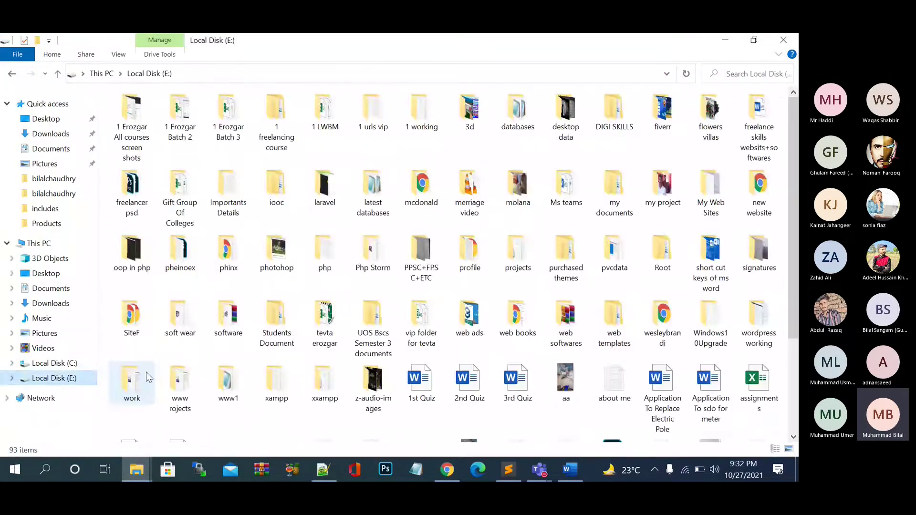
double_click(277, 382)
double_click(190, 181)
Find the myportfolio folder and enter rename mode, keeping its name unchanged, then go back to Chrome.
scroll(265, 282, "down", 2)
scroll(267, 283, "up", 2)
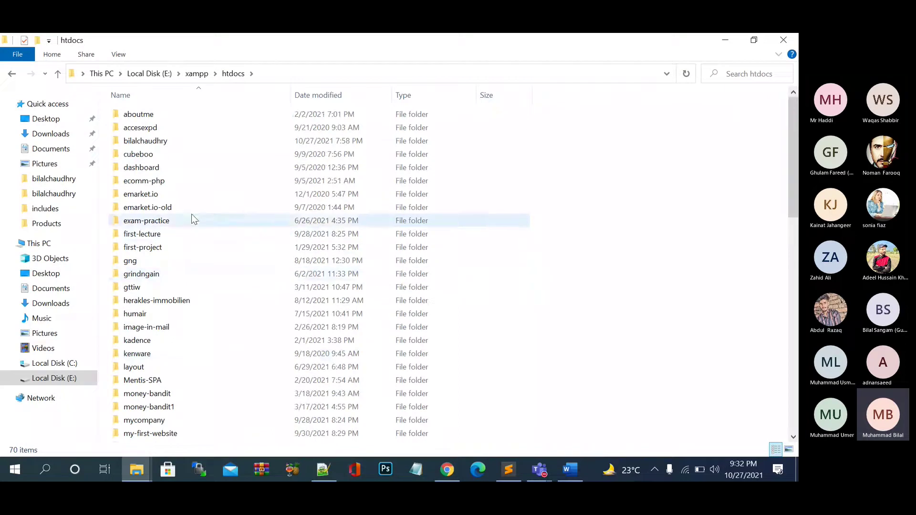
scroll(200, 265, "down", 3)
scroll(199, 264, "down", 1)
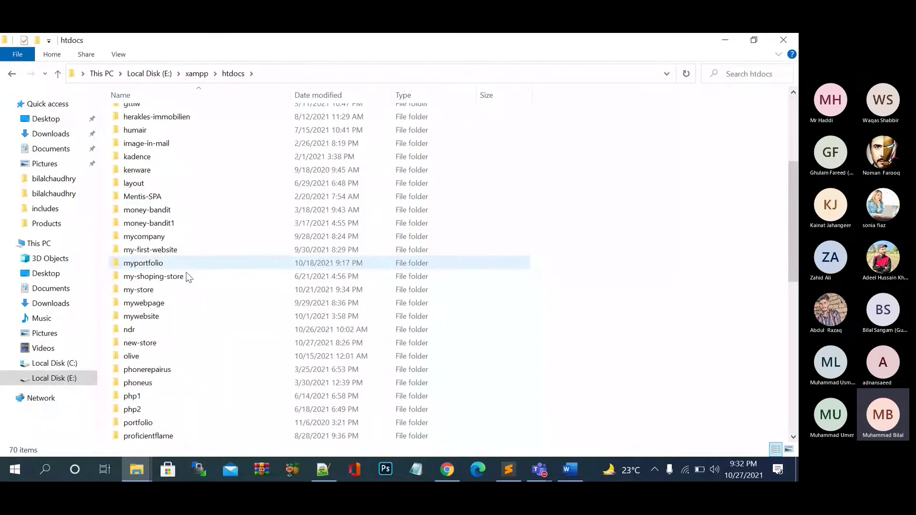
left_click(176, 264)
right_click(176, 264)
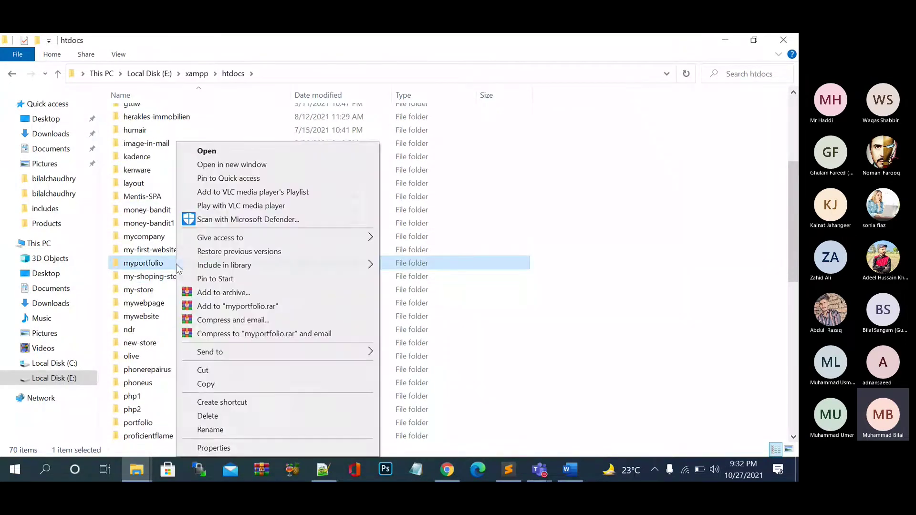
left_click(243, 429)
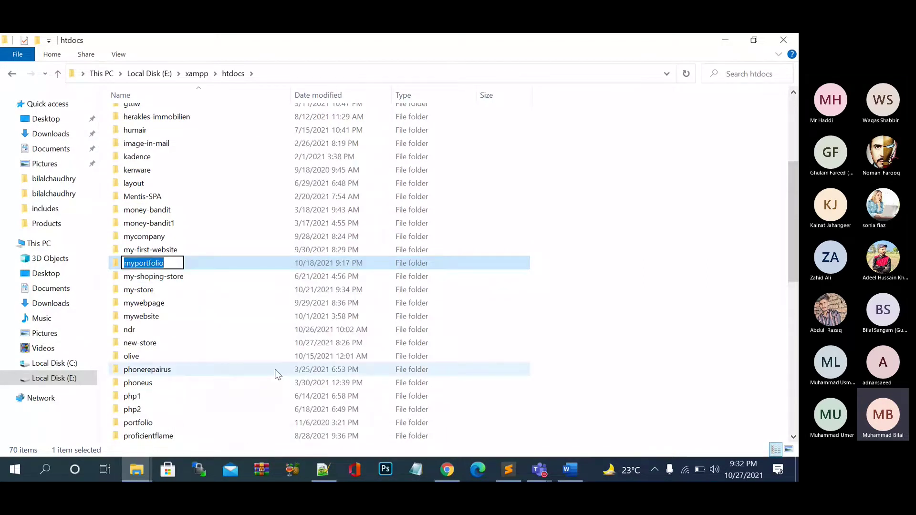
key("Return")
left_click(447, 470)
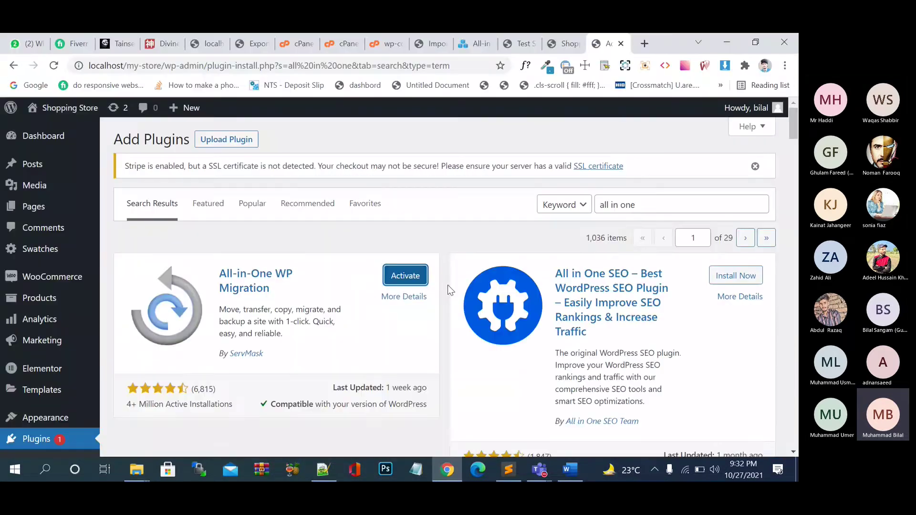
Activate All-in-One WP Migration, then choose Export and set Export To to File.
left_click(409, 277)
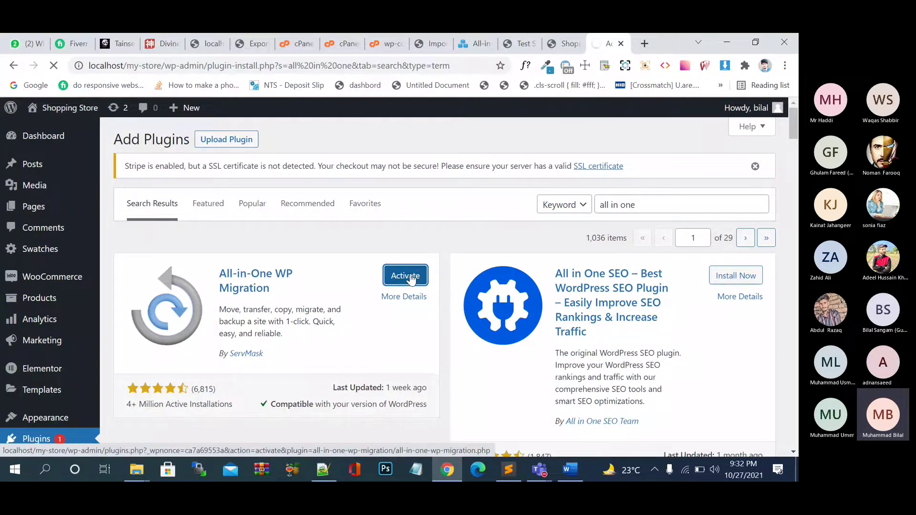
scroll(412, 279, "down", 4)
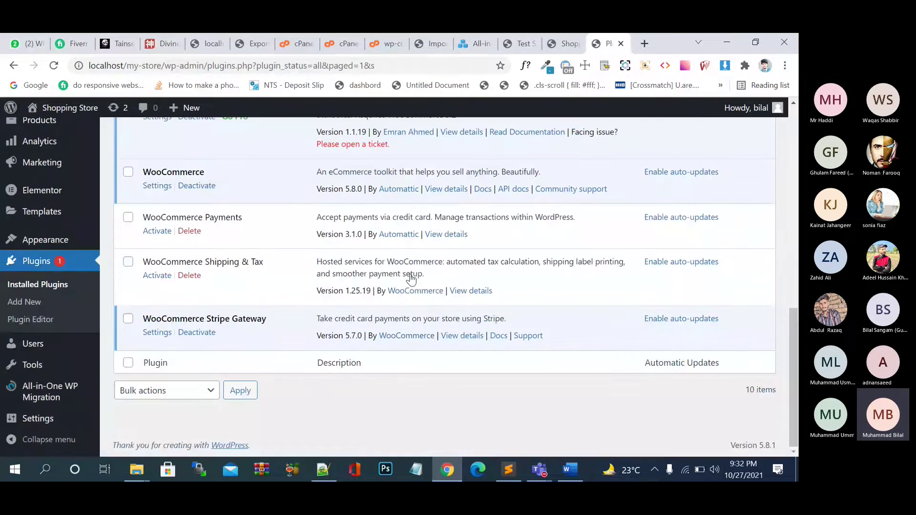
mouse_move(45, 390)
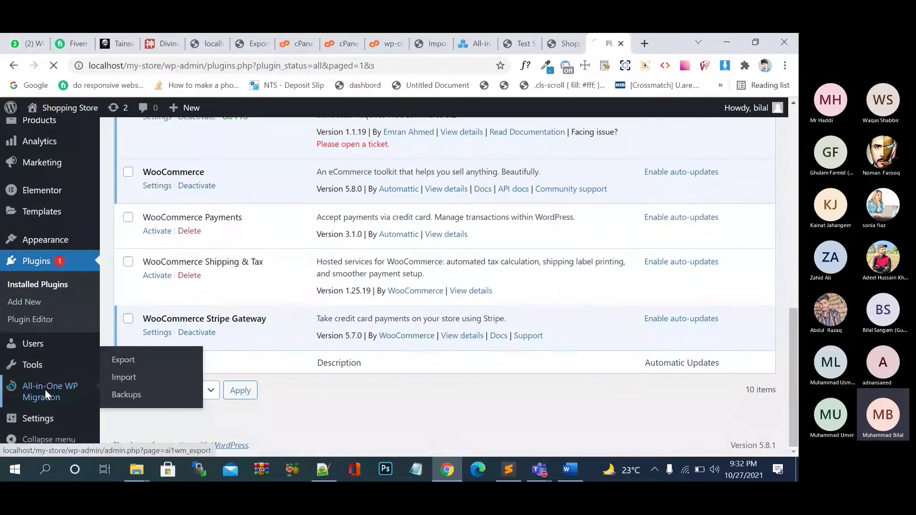
left_click(129, 365)
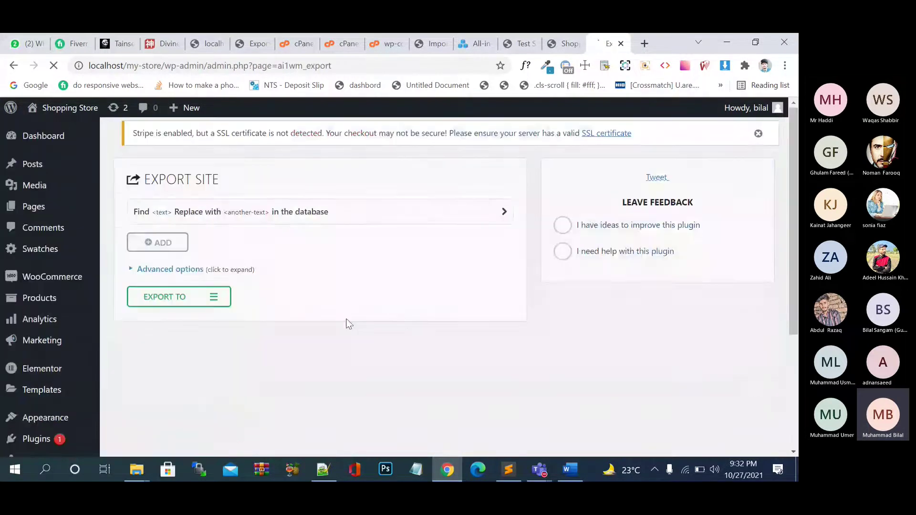
left_click(213, 297)
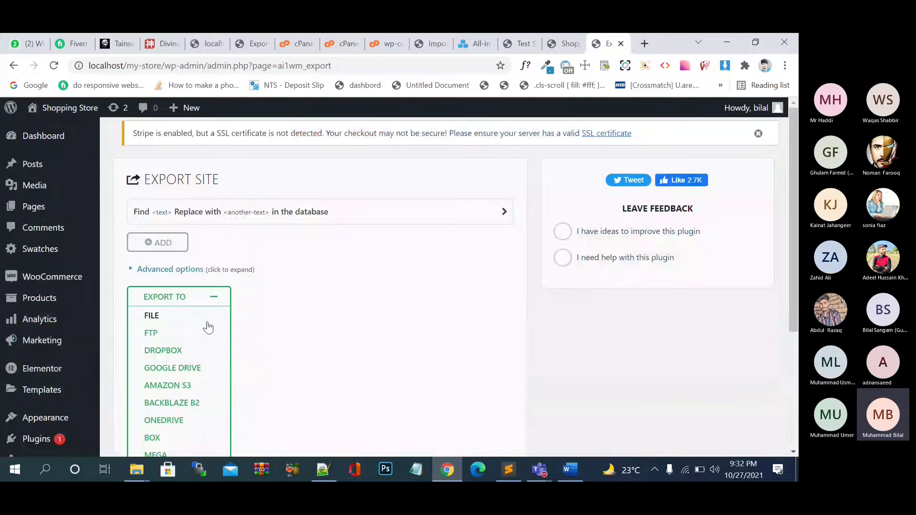
left_click(216, 316)
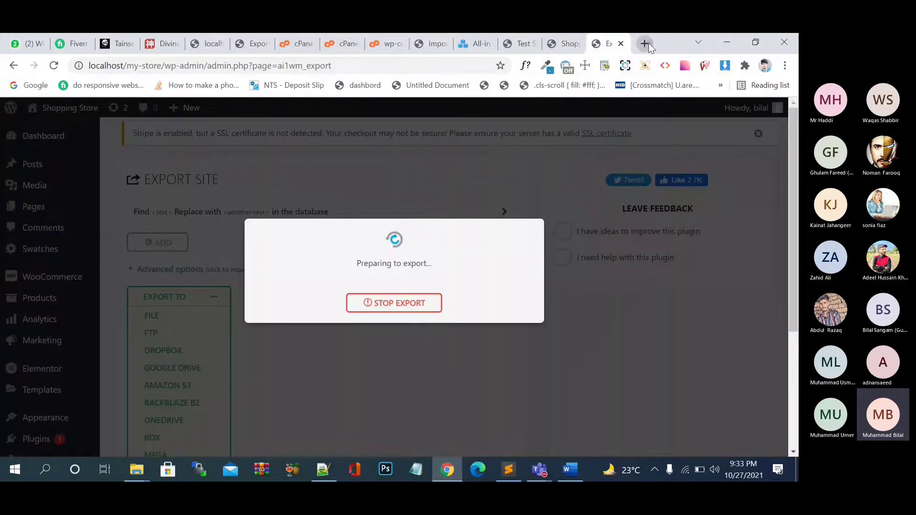
Load localhost/myportfolio in a new browser tab.
left_click(649, 43)
type("lo")
key("Right")
key("BackSpace")
key("BackSpace")
key("BackSpace")
key("BackSpace")
key("BackSpace")
key("BackSpace")
key("BackSpace")
key("BackSpace")
key("BackSpace")
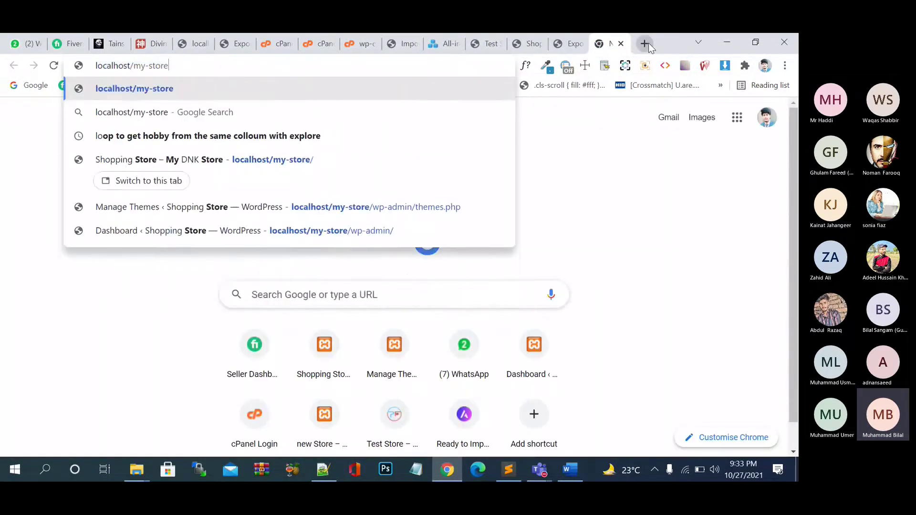
type("myportfolio")
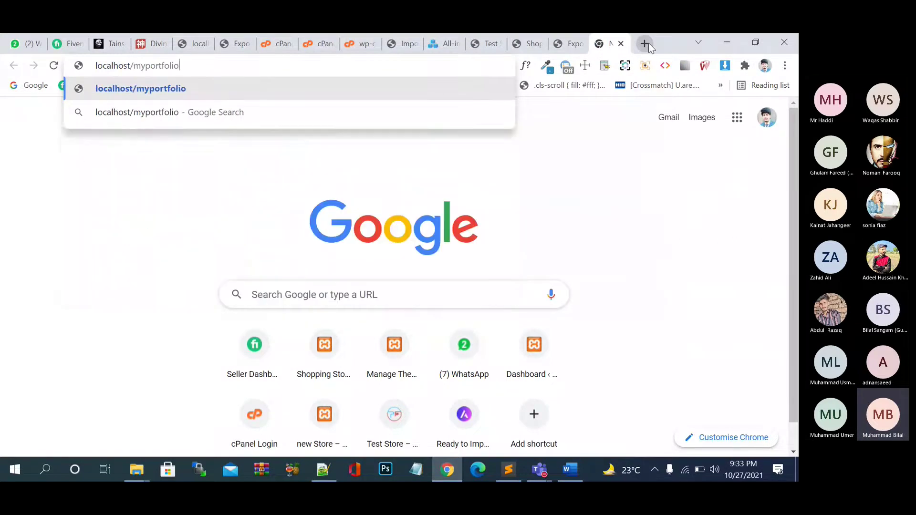
key("Return")
Alternate between the export tab and myportfolio until the 'A Design Agency' homepage loads.
left_click(568, 46)
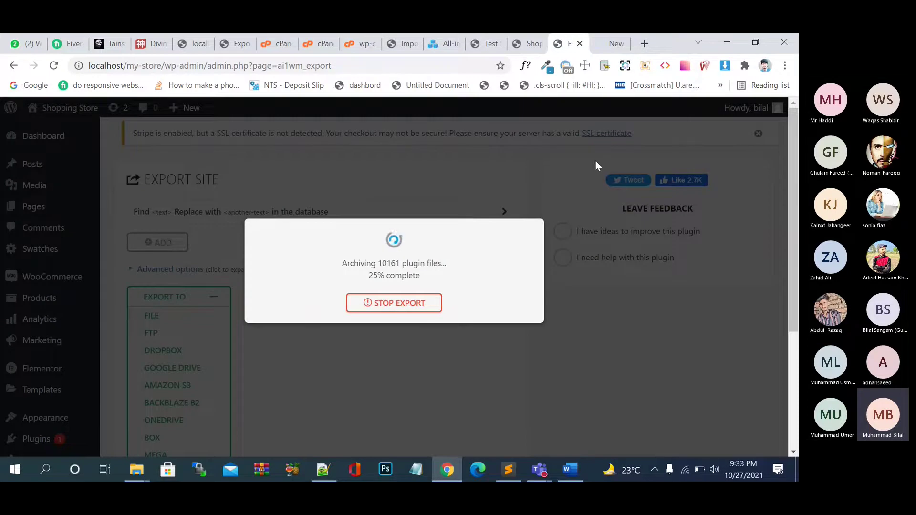
left_click(616, 43)
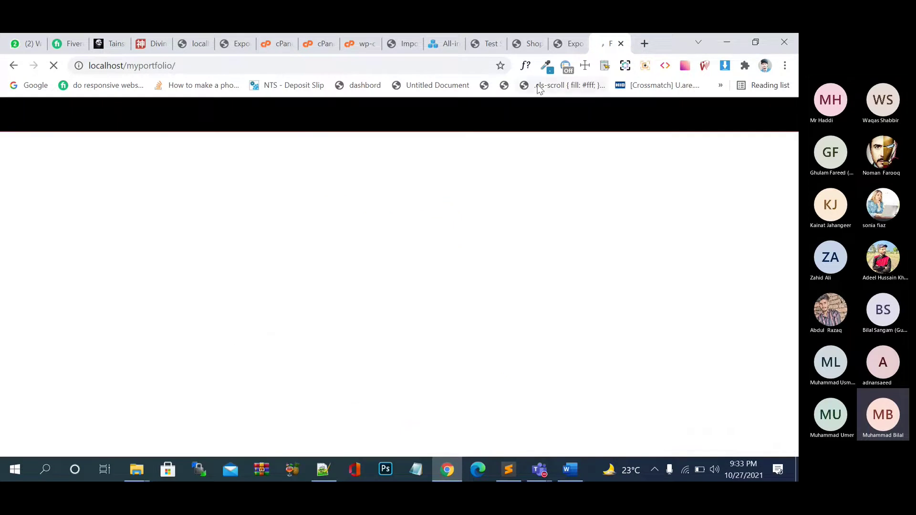
left_click(569, 43)
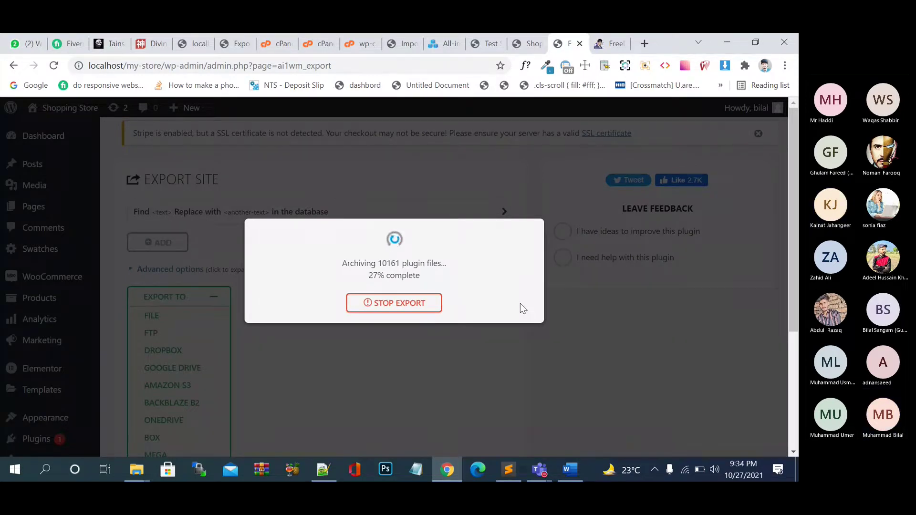
left_click(612, 43)
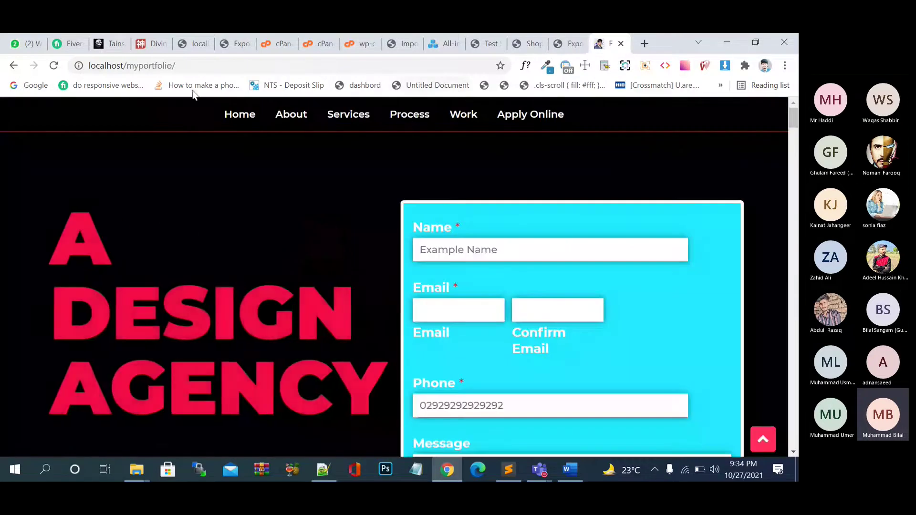
Append wp-admin to the myportfolio address to reach its admin.
left_click(232, 63)
left_click(234, 63)
type("wp")
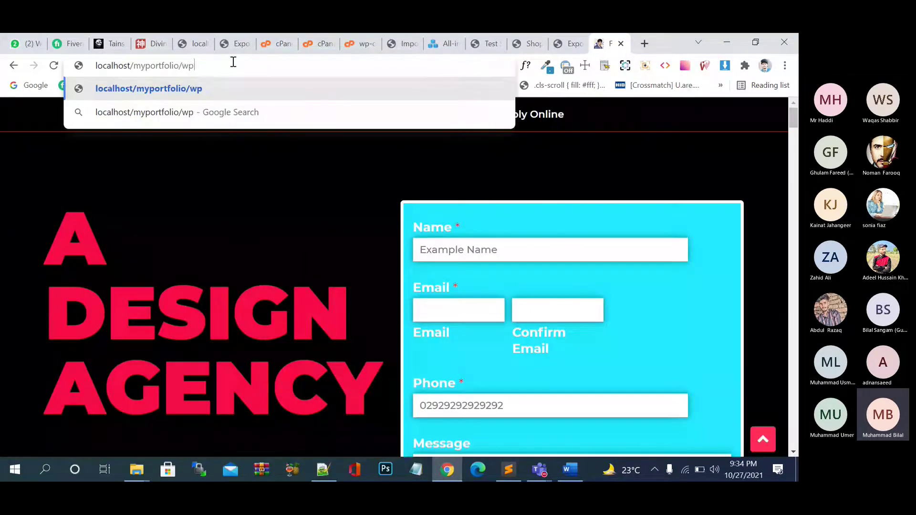
type("-admin")
key("Return")
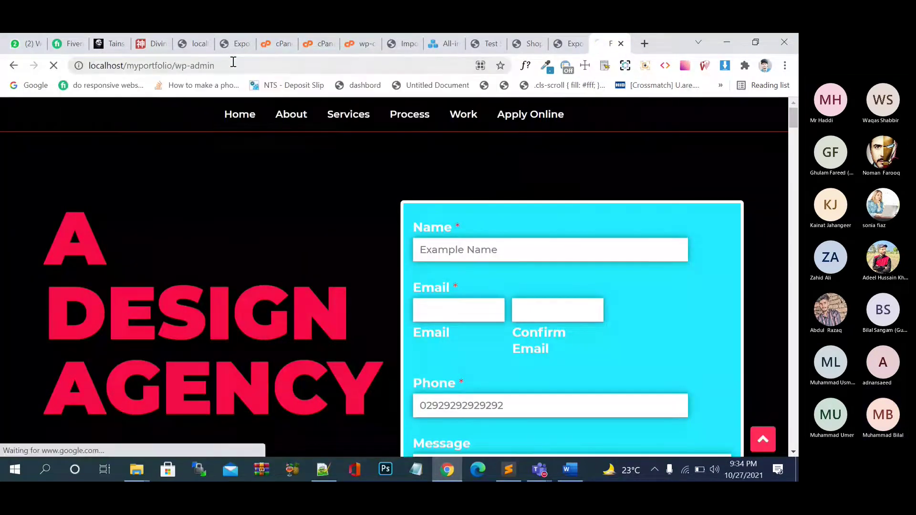
Check the export progress (29%) between looks at the pre-filled myportfolio login page.
left_click(571, 43)
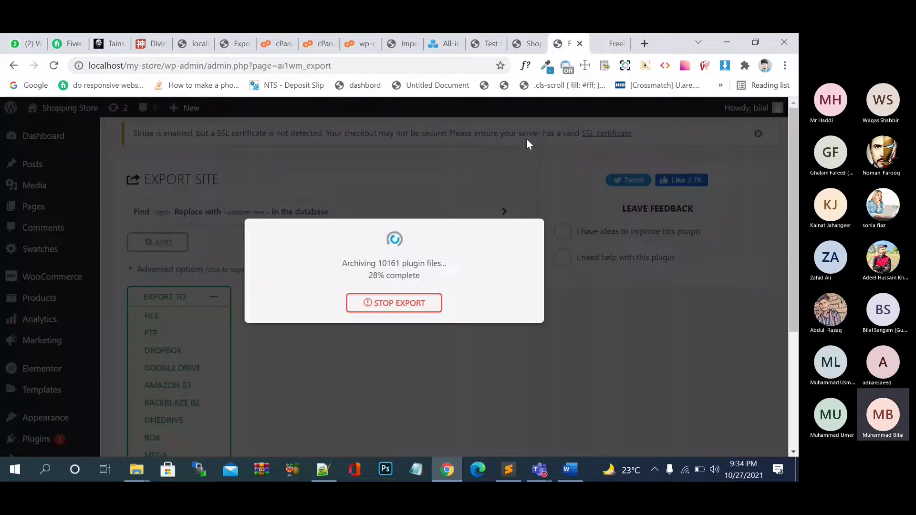
key("ctrl+Tab")
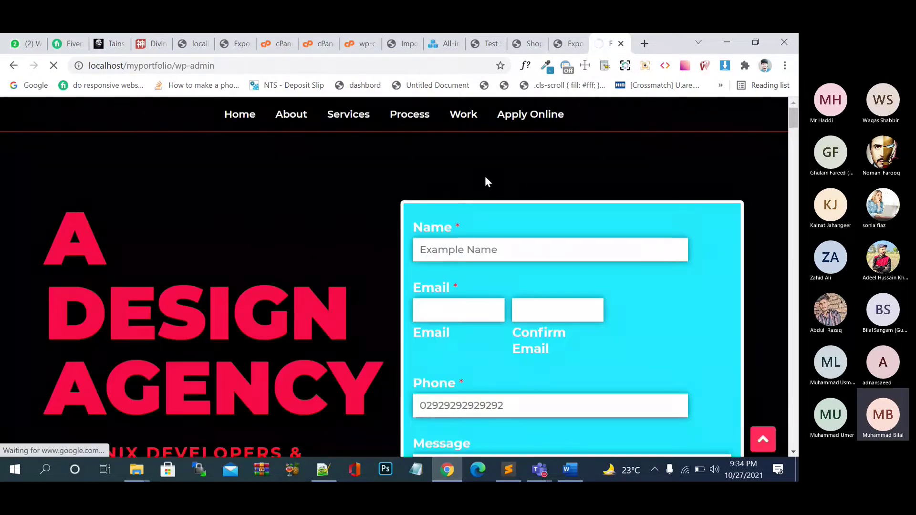
scroll(485, 179, "down", 15)
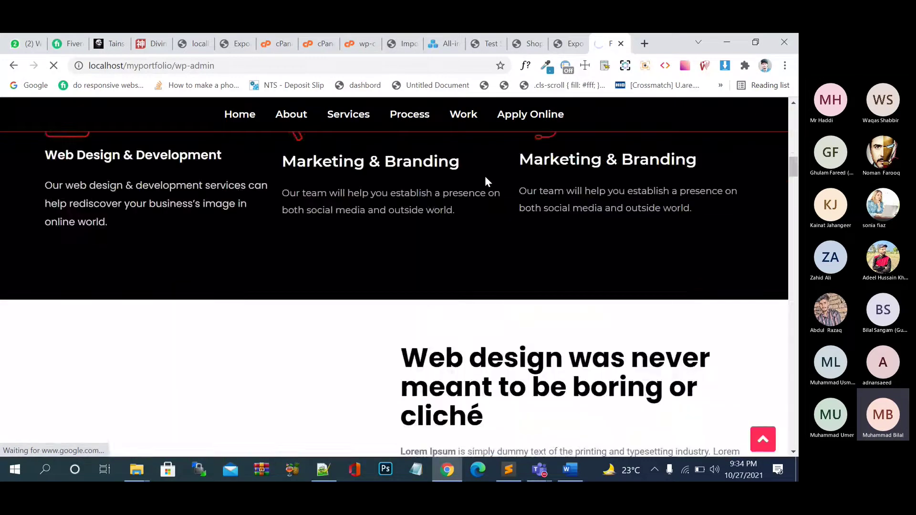
scroll(500, 279, "down", 12)
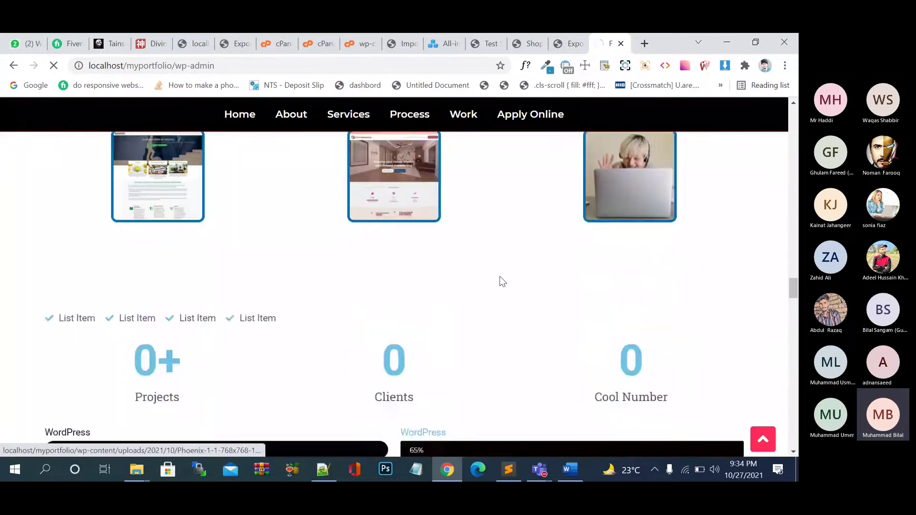
scroll(501, 279, "up", 20)
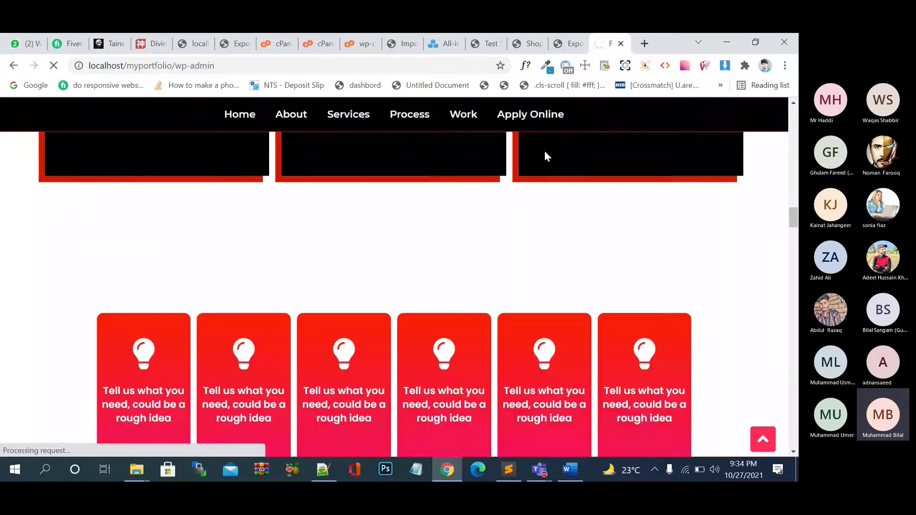
left_click(560, 44)
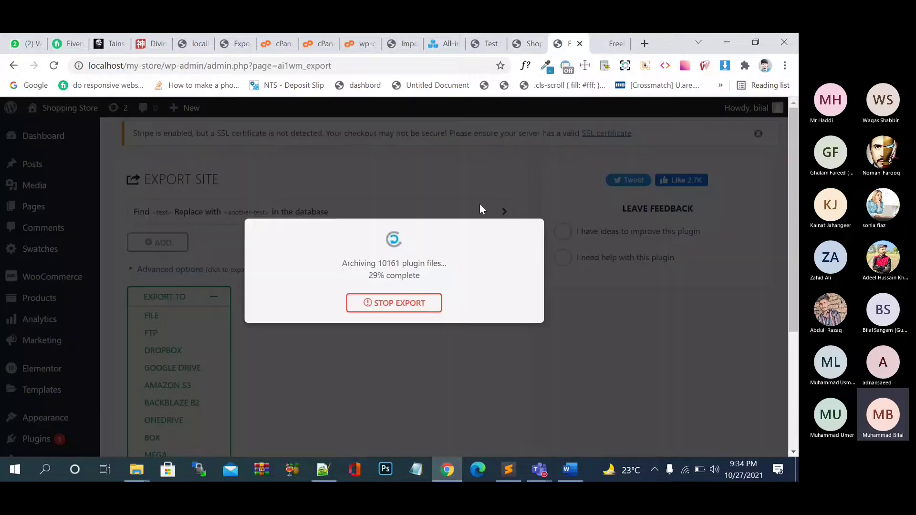
key("ctrl+Tab")
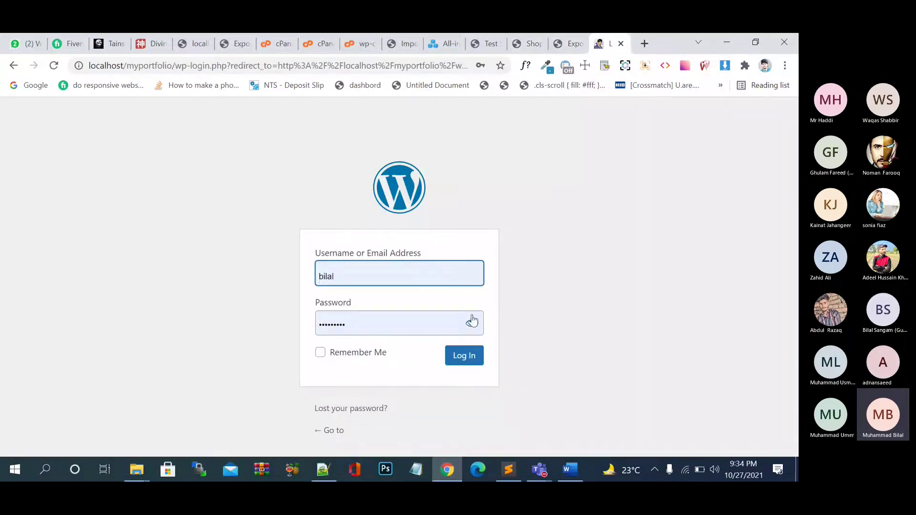
Log in to the myportfolio admin and open the installed plugins list.
left_click(463, 359)
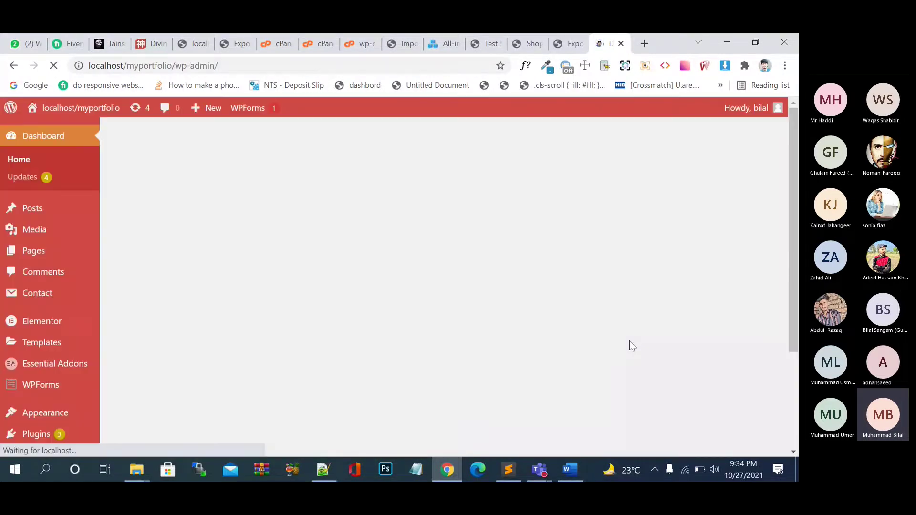
scroll(81, 323, "down", 3)
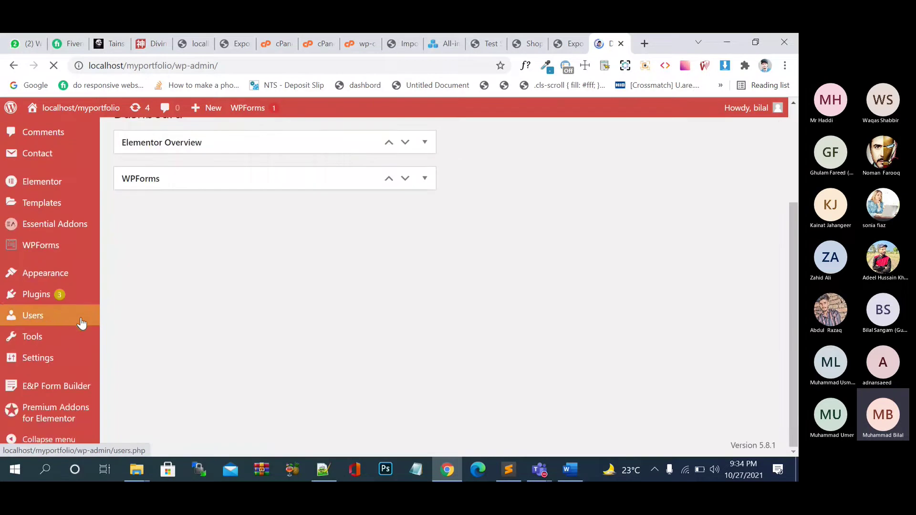
left_click(75, 300)
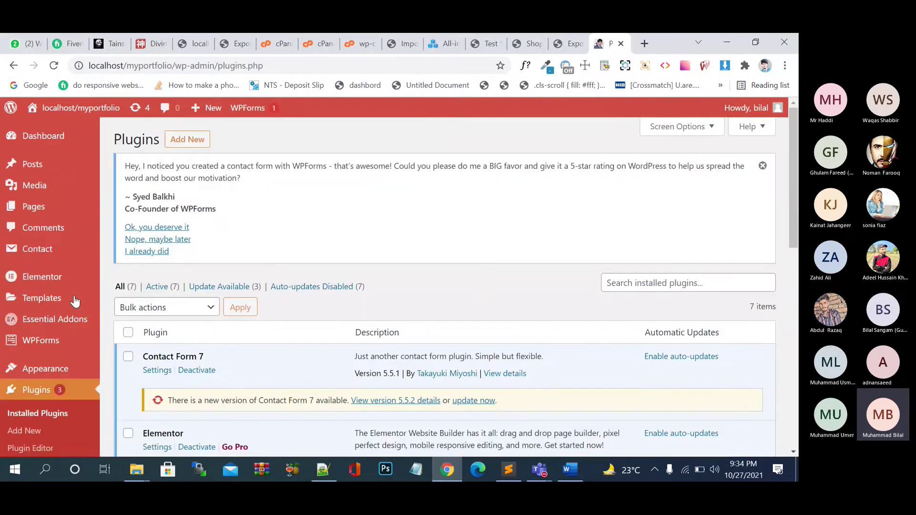
scroll(75, 300, "down", 4)
scroll(75, 301, "down", 2)
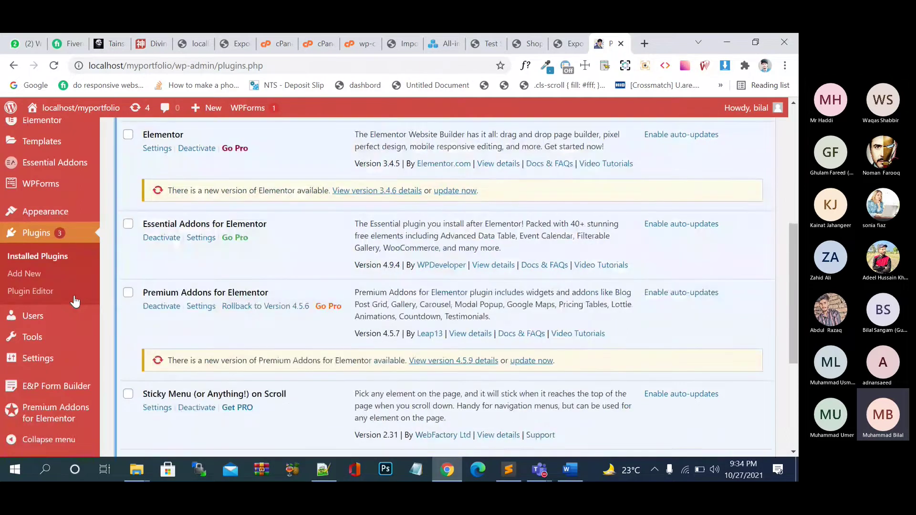
scroll(75, 300, "up", 6)
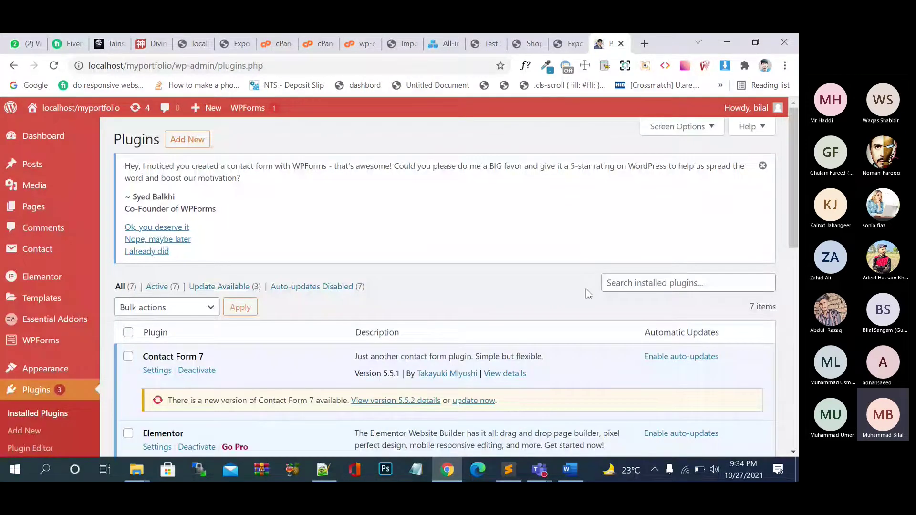
Check the export (now 46%), then open Add Plugins and start searching 'add'.
left_click(554, 50)
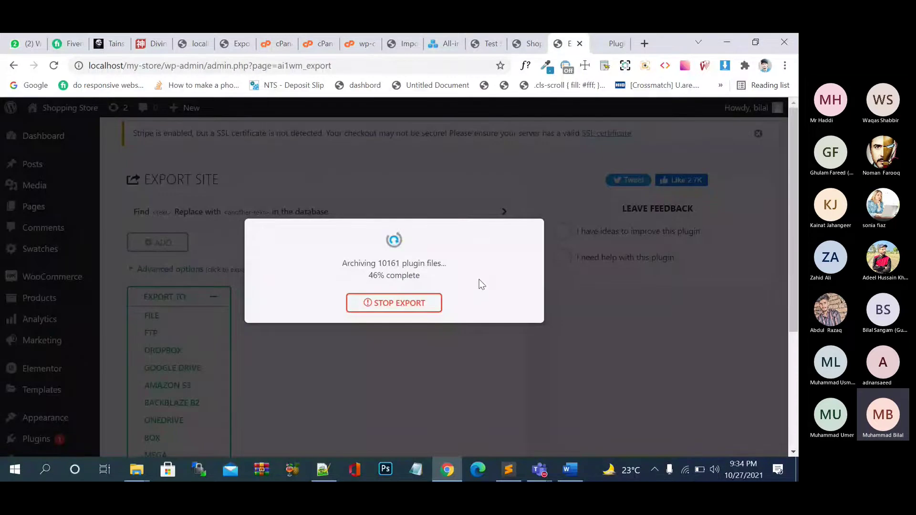
left_click(602, 42)
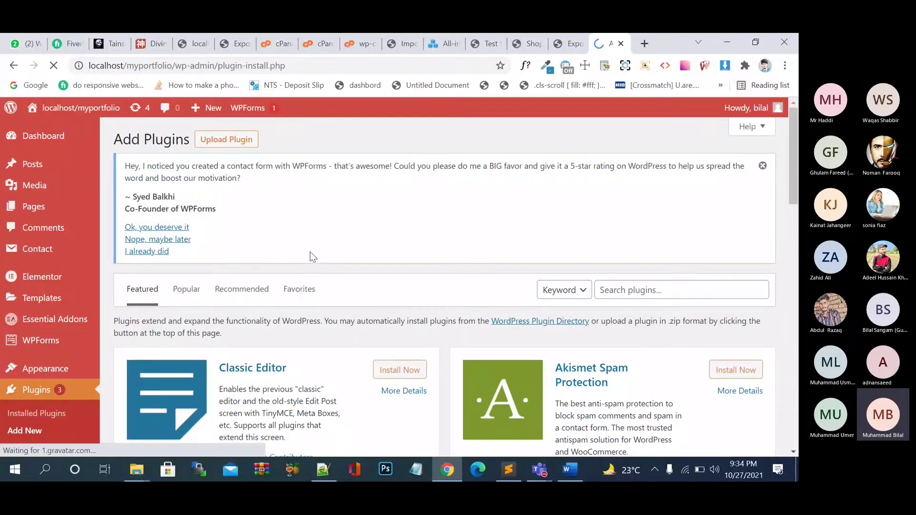
left_click(651, 296)
type("add")
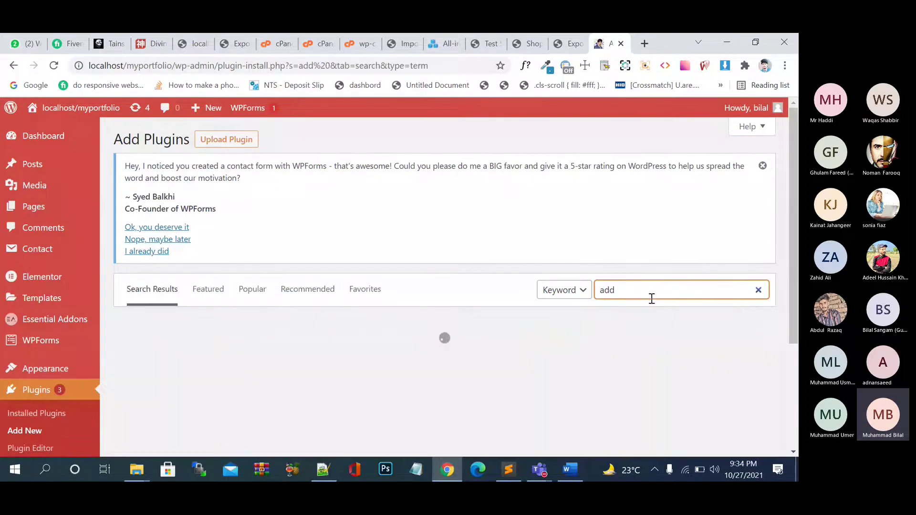
Correct the plugin search text to 'all in one'.
key("BackSpace")
key("BackSpace")
key("BackSpace")
type("akk")
key("BackSpace")
key("BackSpace")
type("ll in one")
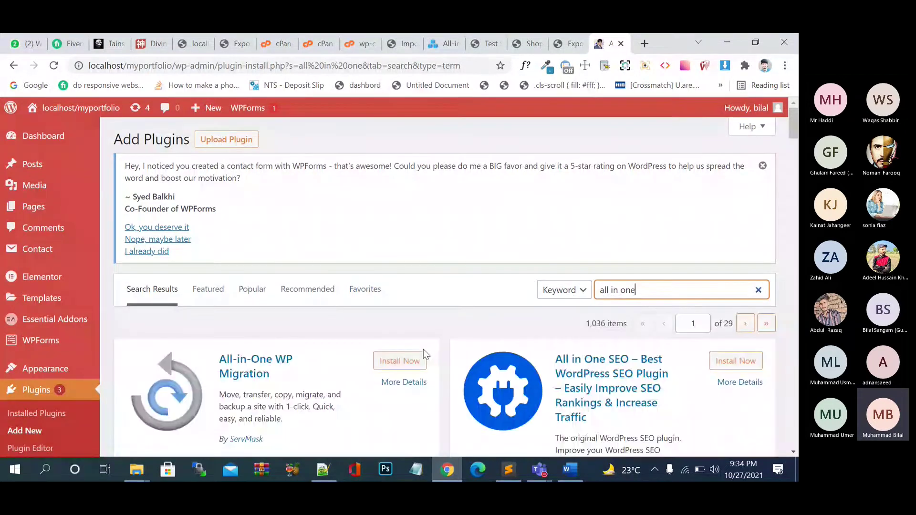
Install and activate All-in-One WP Migration, leaving 8 active plugins.
left_click(409, 361)
scroll(378, 296, "down", 3)
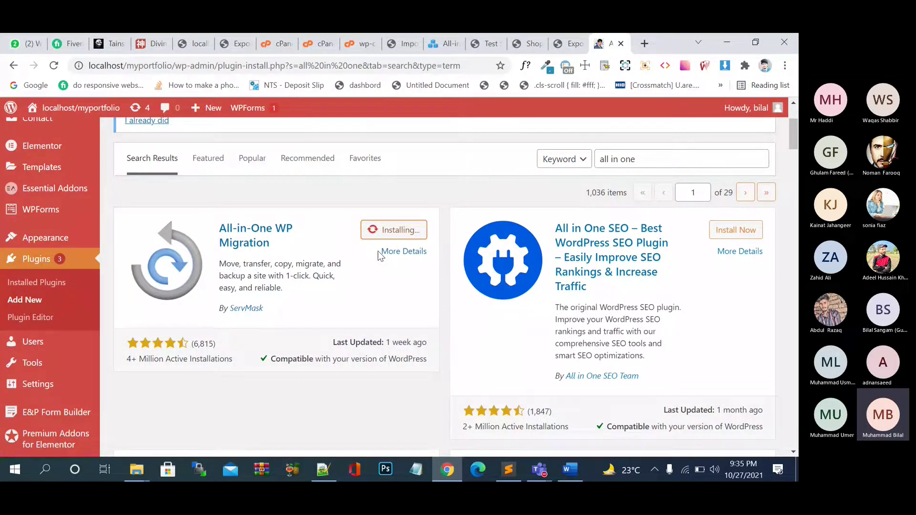
left_click(406, 227)
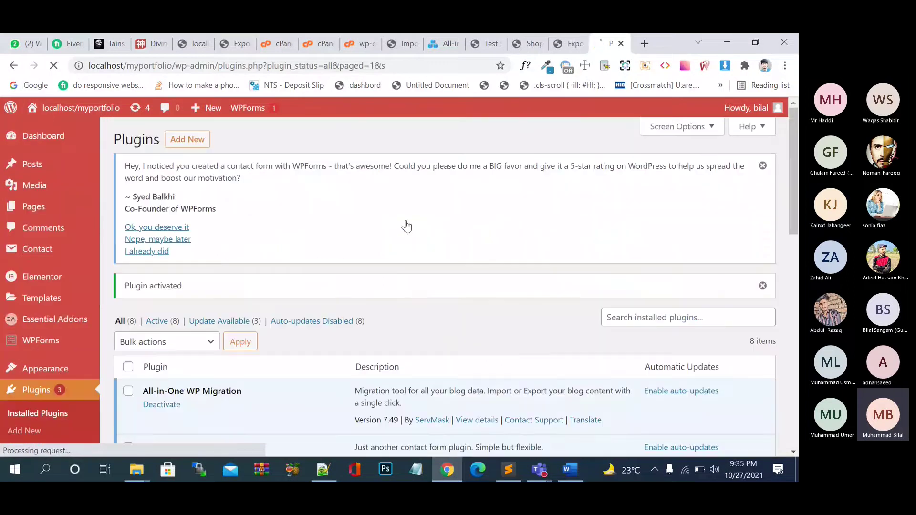
scroll(27, 317, "down", 10)
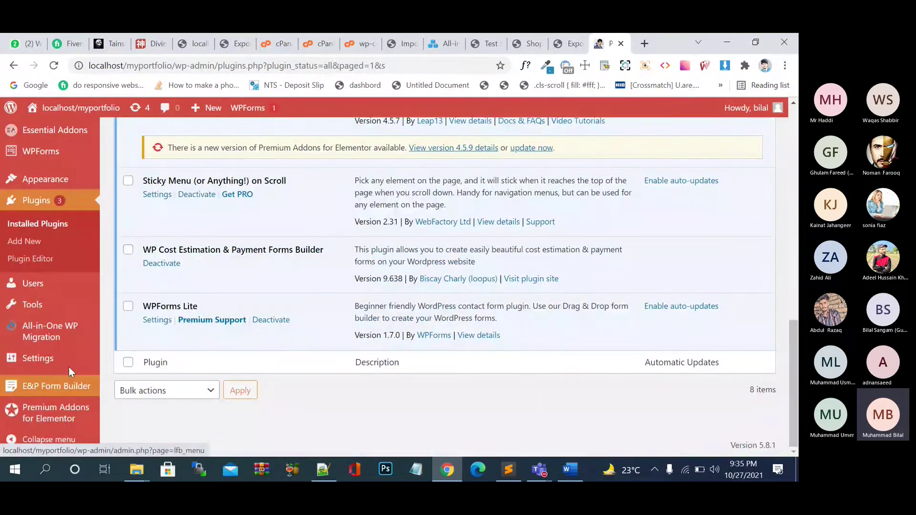
Open myportfolio's migration export page, stop the Shopping Store export, and return to myportfolio's export.
left_click(146, 329)
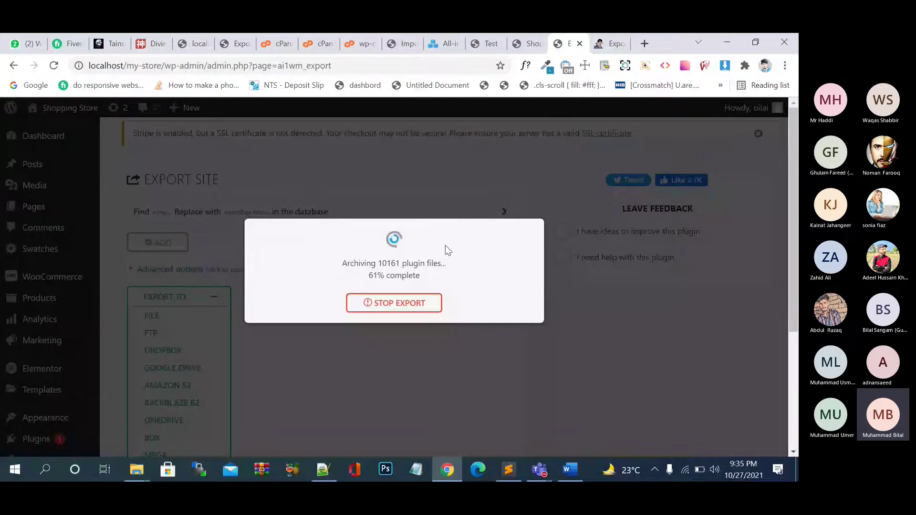
key("ctrl+Tab")
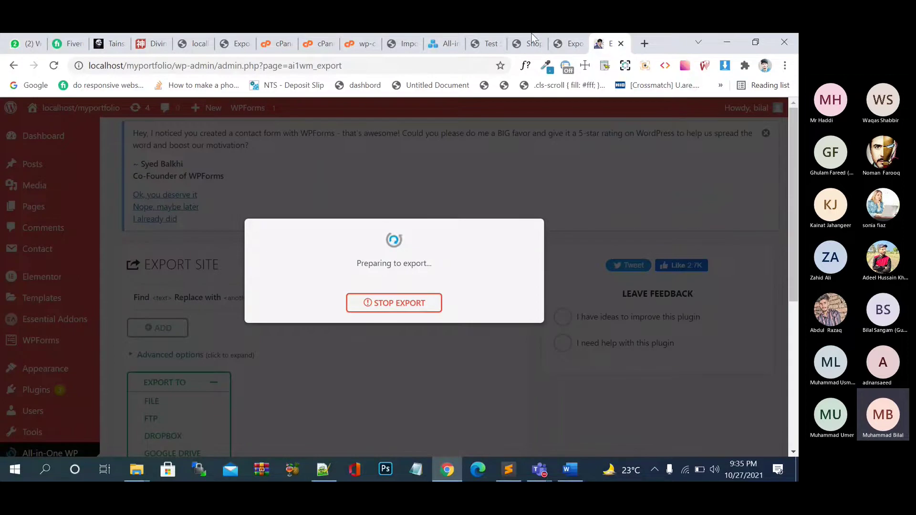
key("ctrl+shift+Tab")
key("ctrl+Tab")
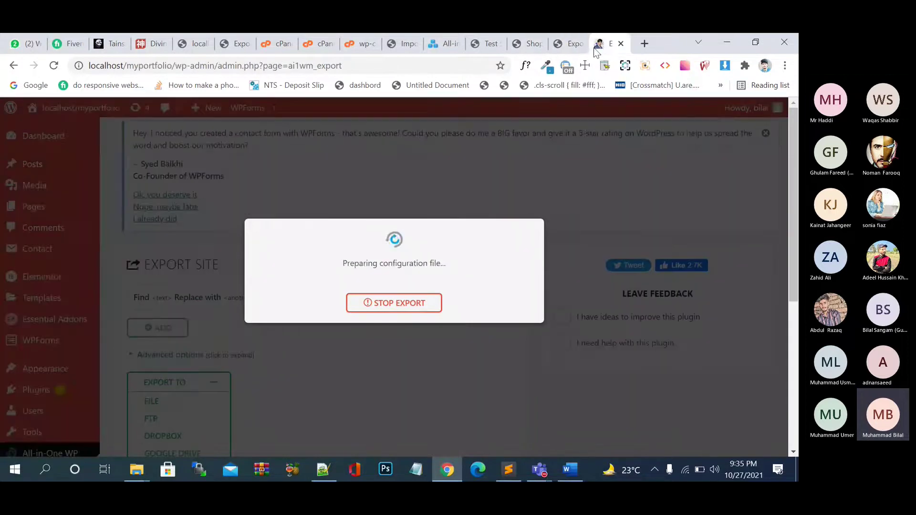
left_click(567, 45)
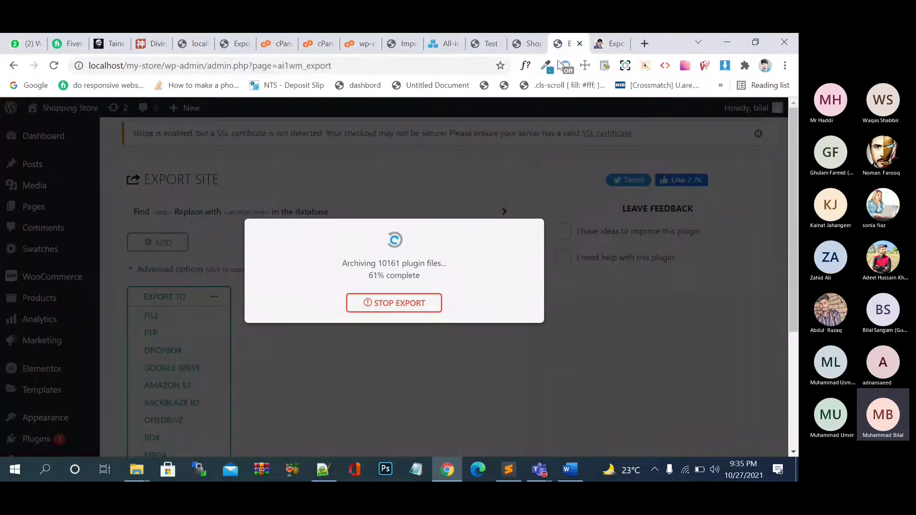
left_click(419, 311)
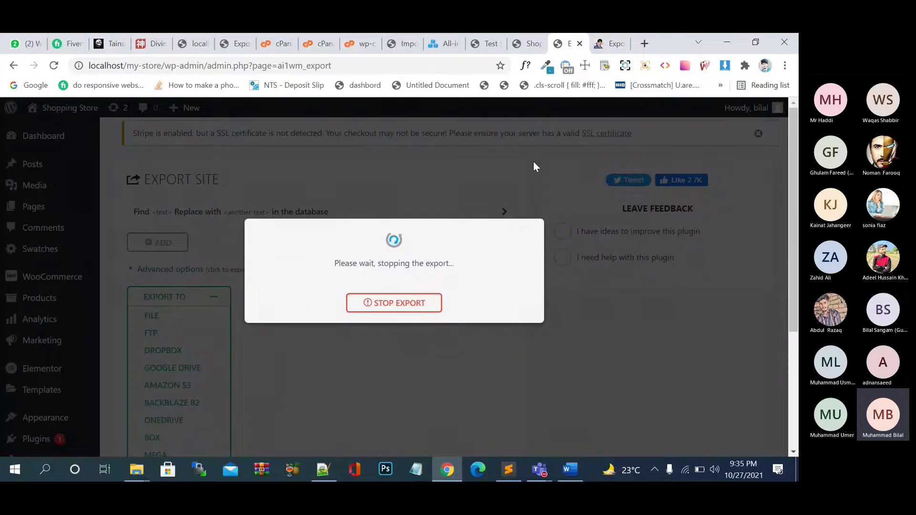
key("ctrl+Tab")
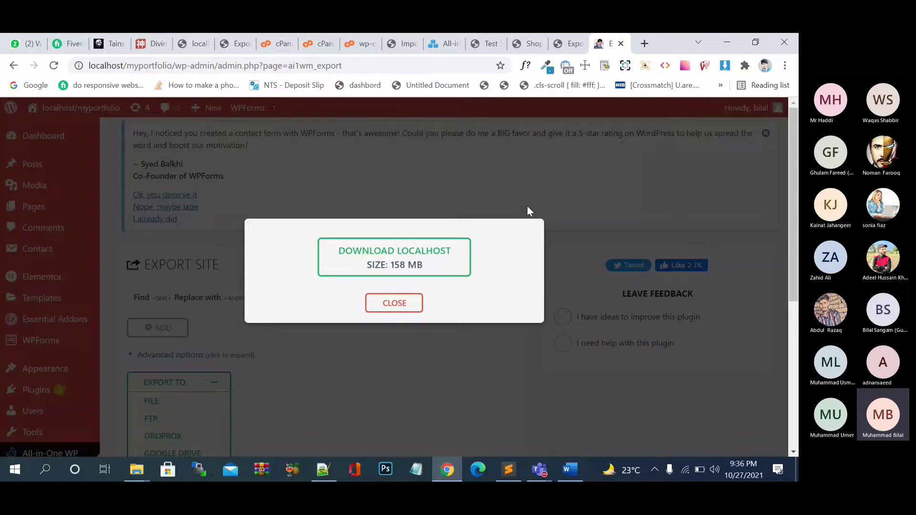
Close the finished myportfolio export dialog.
left_click(409, 308)
scroll(449, 367, "down", 5)
scroll(450, 367, "up", 5)
Look over the local Shopping Store homepage top to bottom, then return to the myportfolio tab.
key("ctrl+shift+Tab")
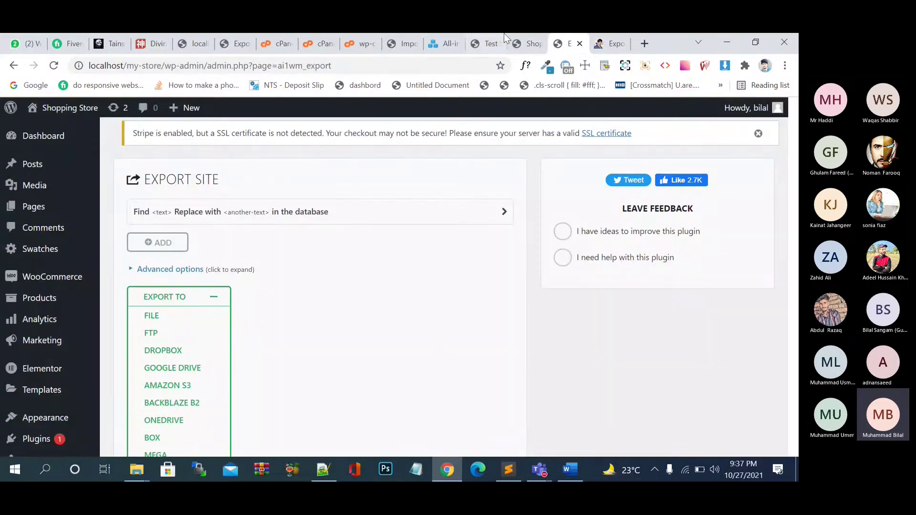
left_click(531, 44)
key("End")
key("Home")
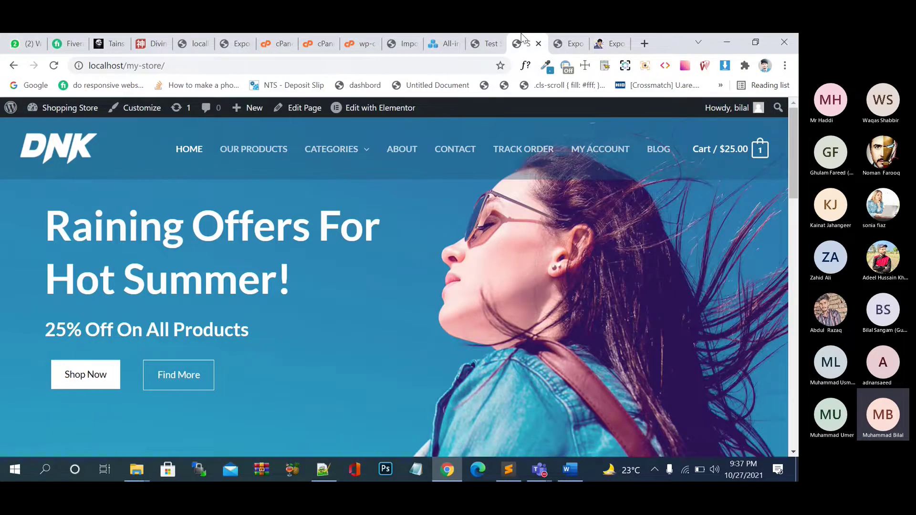
key("ctrl+Tab")
key("ctrl+Tab")
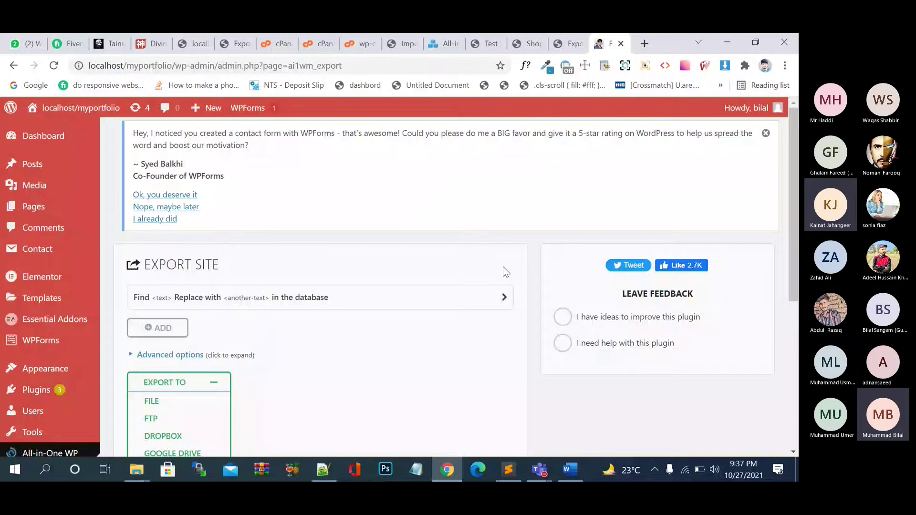
mouse_move(534, 462)
left_click(562, 405)
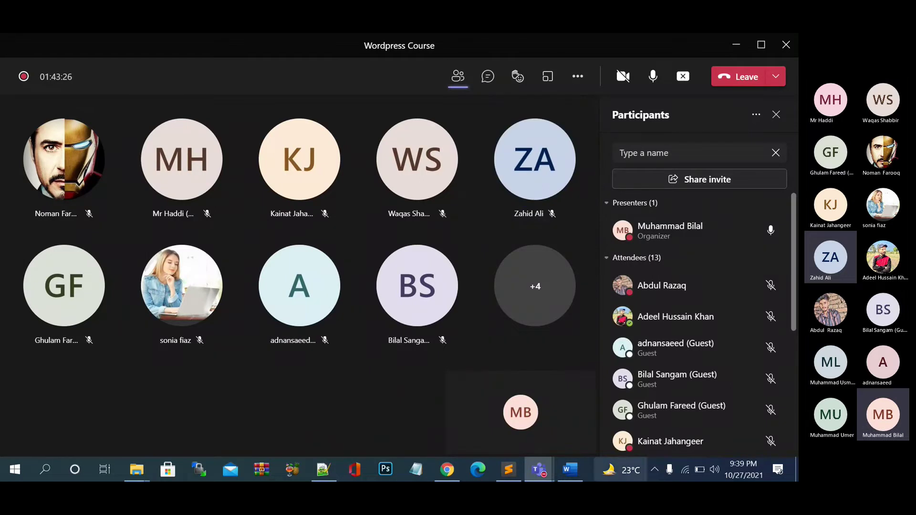
Bring Chrome forward and view the local Shopping Store homepage.
left_click(447, 471)
key("ctrl+shift+Tab")
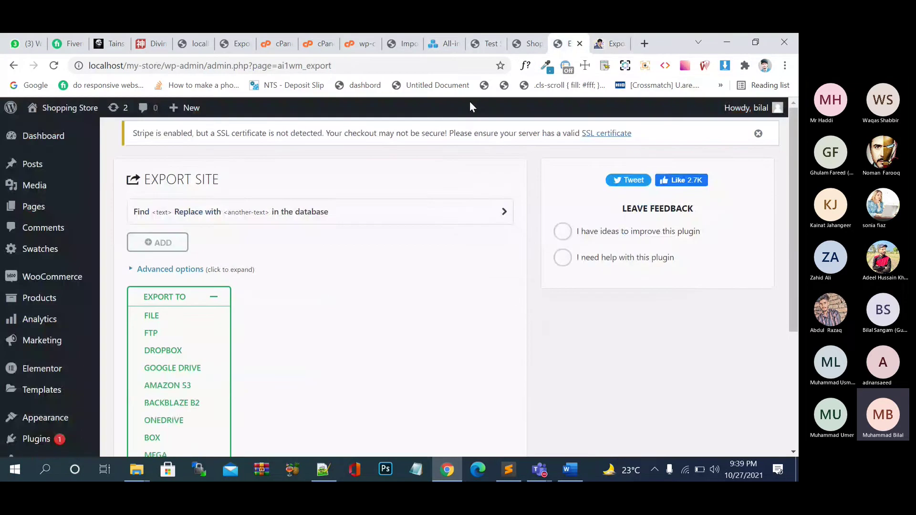
left_click(523, 39)
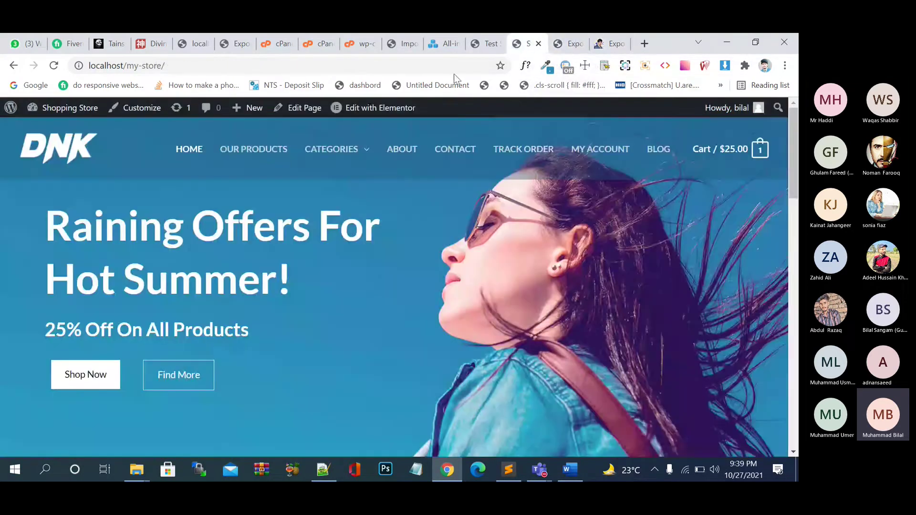
Remove test_store/ from the page address, then switch to the cPanel File Manager tab.
left_click(371, 69)
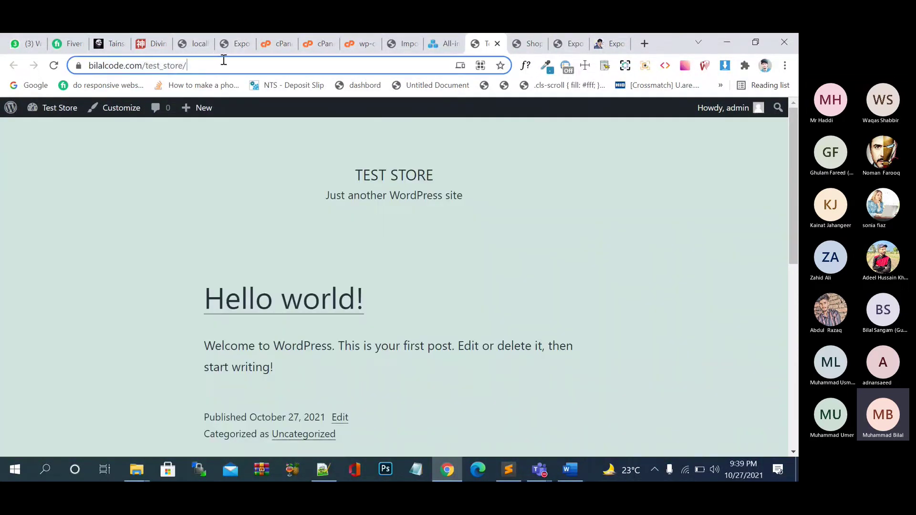
left_click_drag(204, 68, 145, 67)
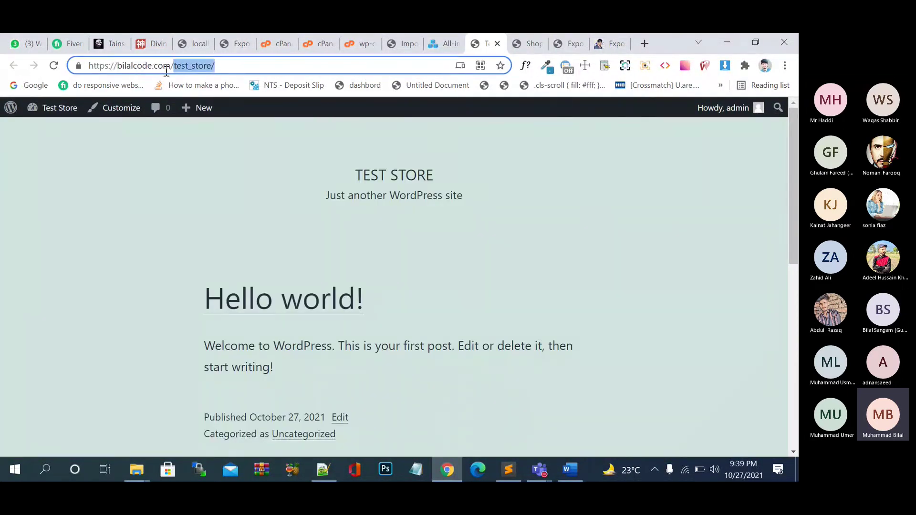
key("BackSpace")
left_click(643, 215)
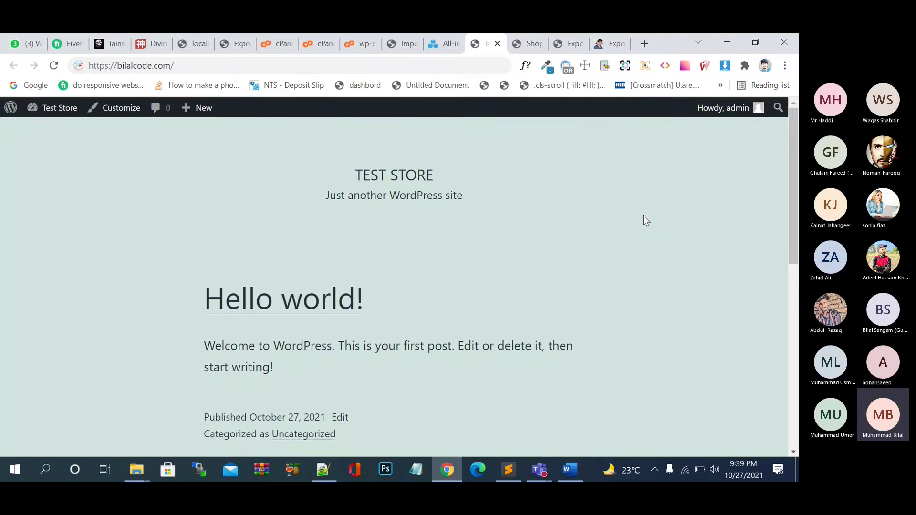
left_click(320, 44)
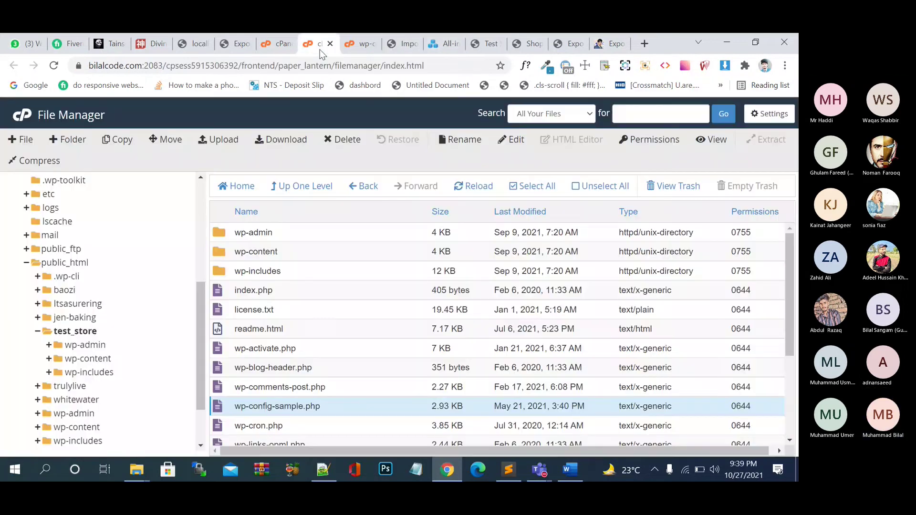
Open public_html in cPanel File Manager and scroll through its site folders, including test_store.
left_click(66, 262)
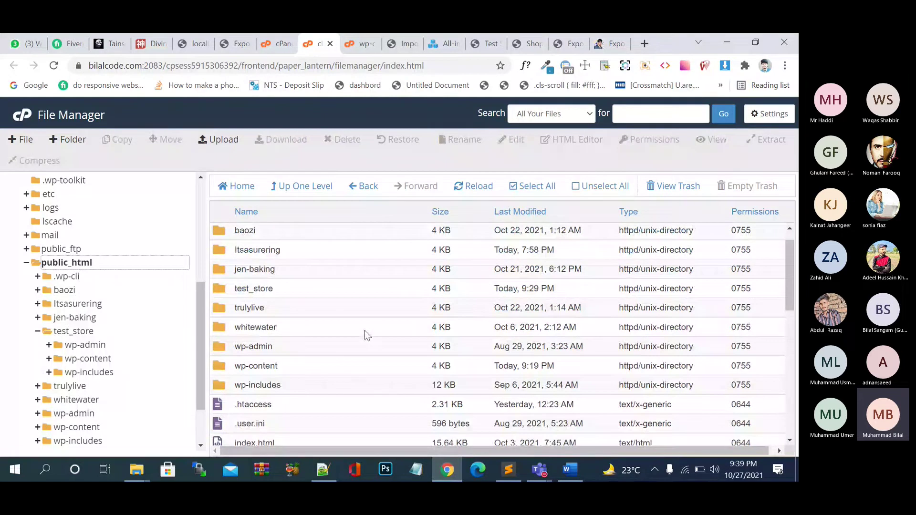
scroll(364, 330, "down", 1)
scroll(277, 241, "up", 1)
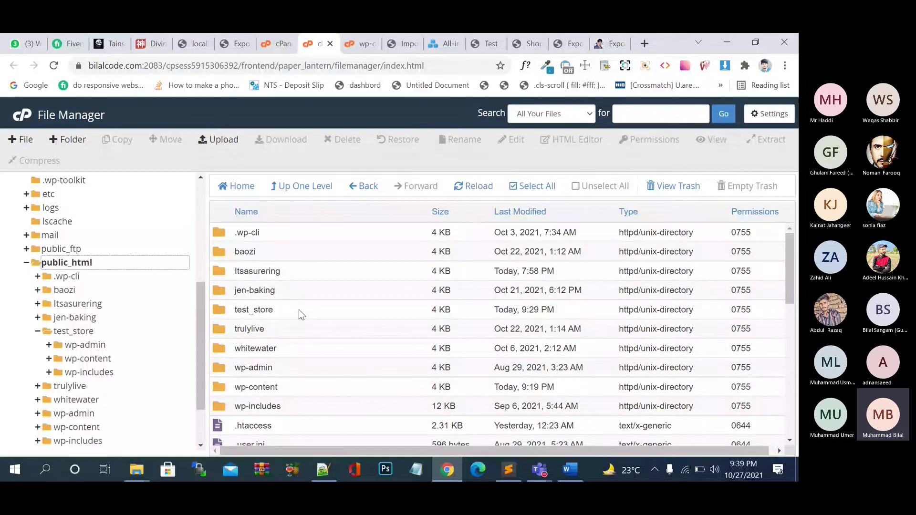
scroll(300, 310, "down", 2)
scroll(299, 310, "down", 3)
scroll(299, 310, "up", 5)
Load the live Test Store site at bilalcode.com/test_store in a new Chrome tab.
left_click(611, 50)
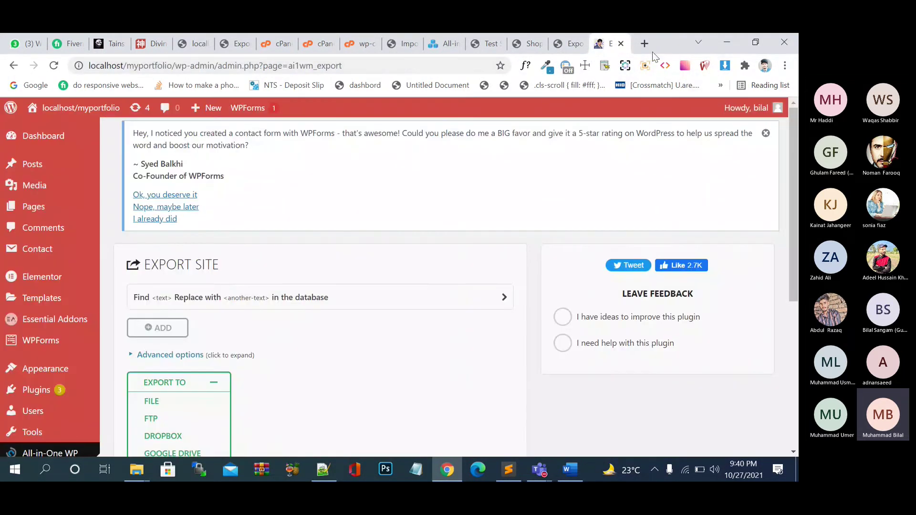
left_click(646, 47)
type("bil")
key("Right")
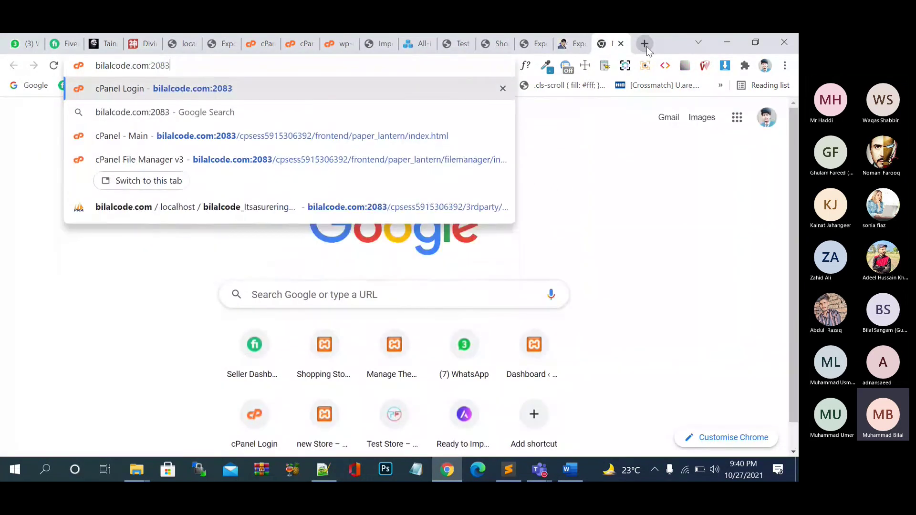
key("BackSpace")
key("BackSpace")
key("BackSpace")
key("BackSpace")
key("BackSpace")
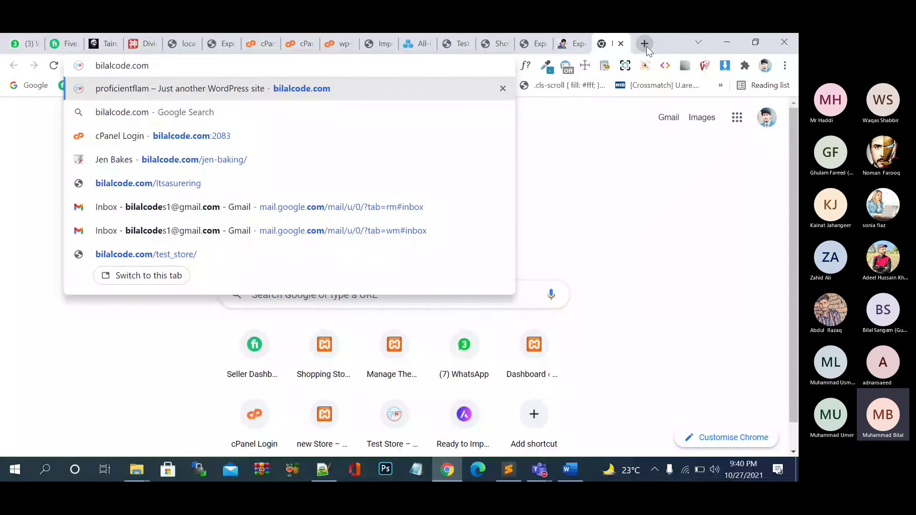
type("/test_s")
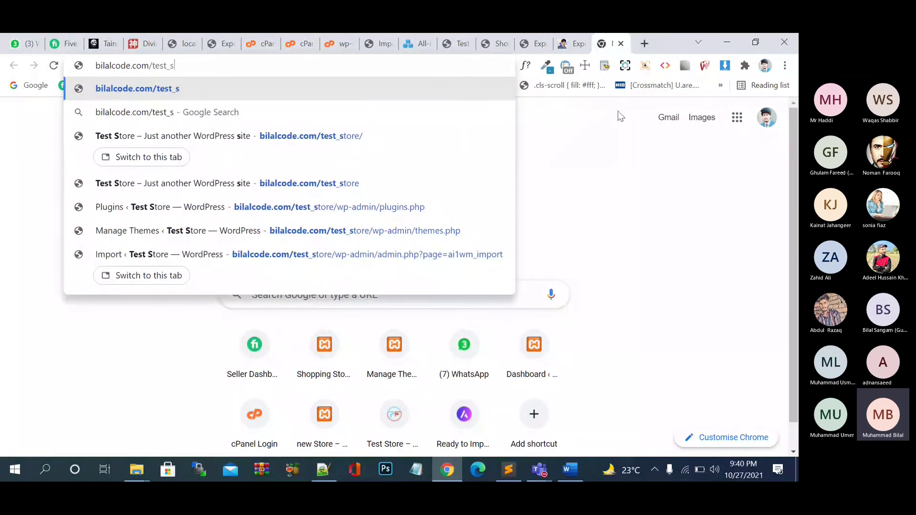
left_click(460, 142)
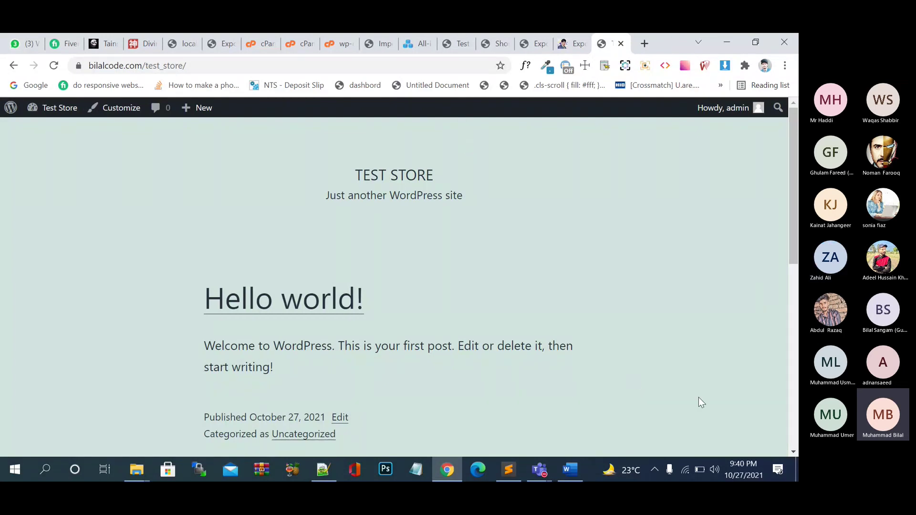
Return to the Teams 'Wordpress Course' meeting and show its additional actions menu.
left_click(542, 468)
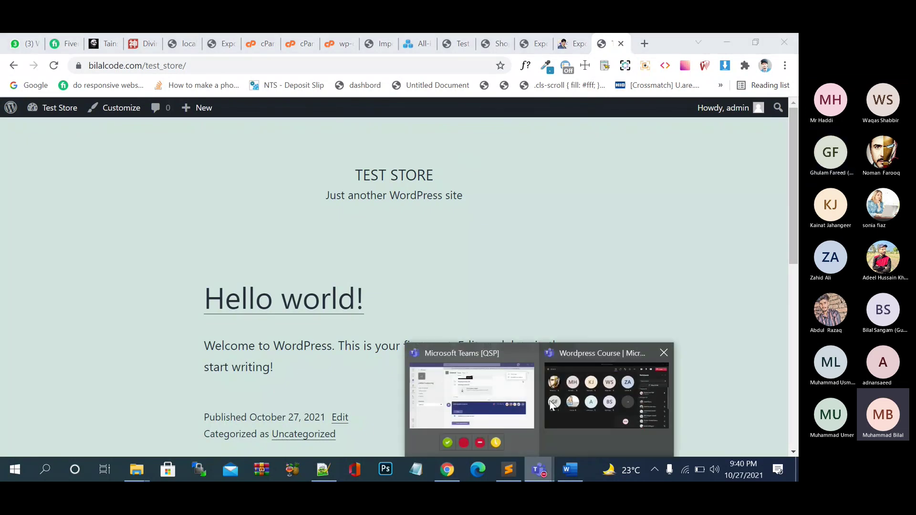
left_click(583, 398)
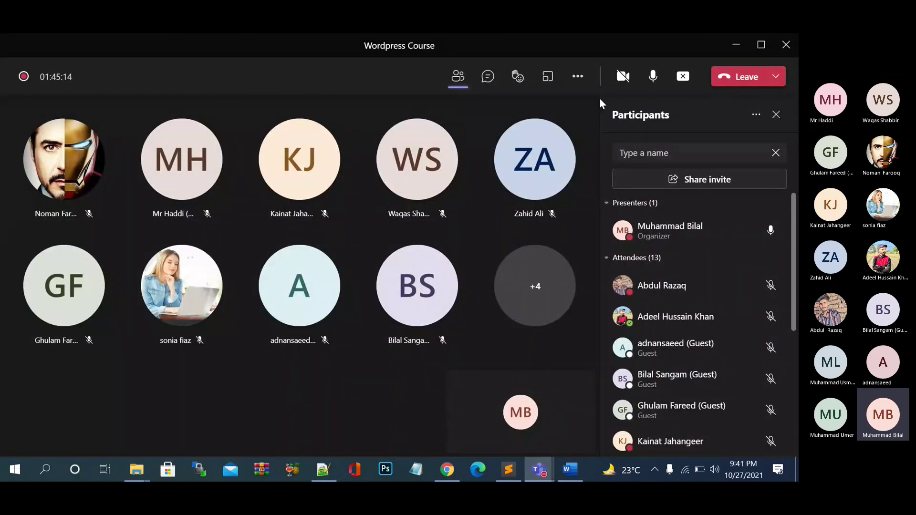
left_click(578, 76)
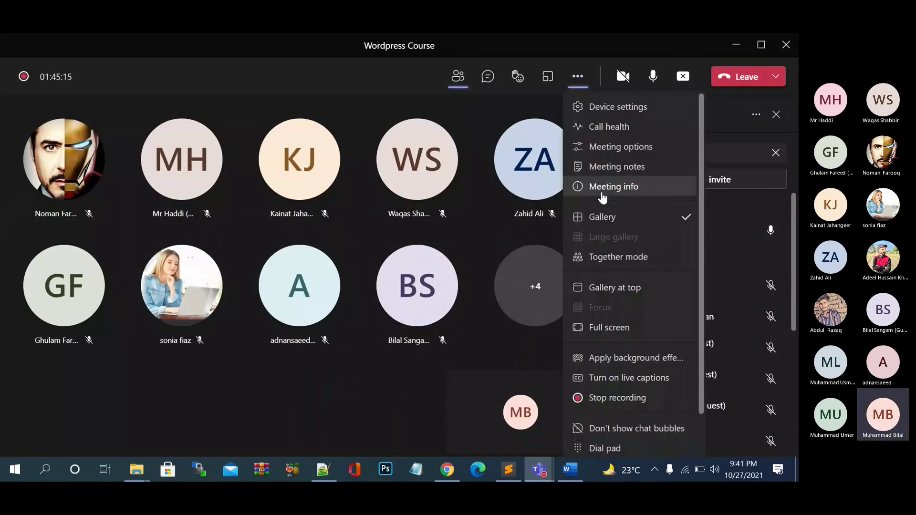